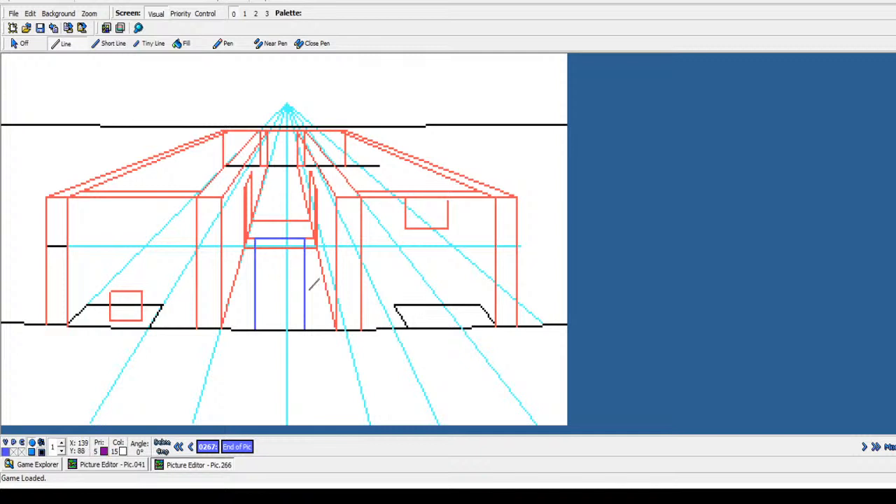
- View the finished stone-walled room in Pic.041 for reference and return to the building sketch in Pic.266
left_click(108, 465)
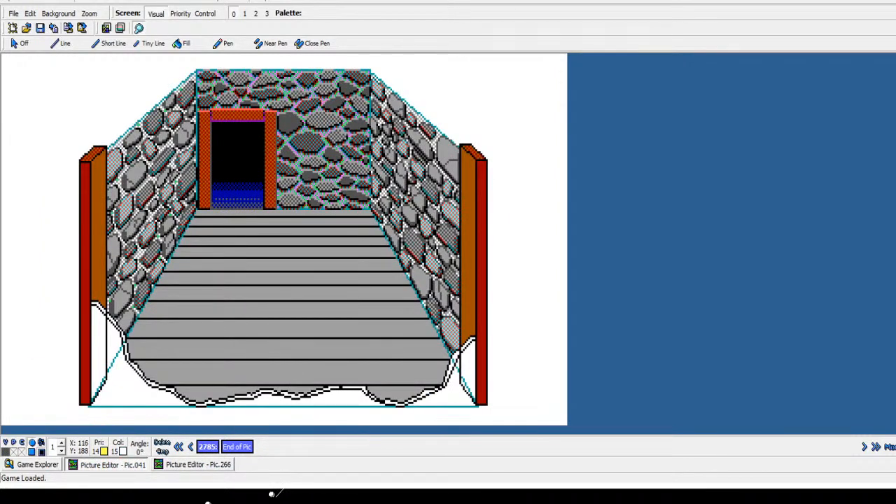
left_click(198, 465)
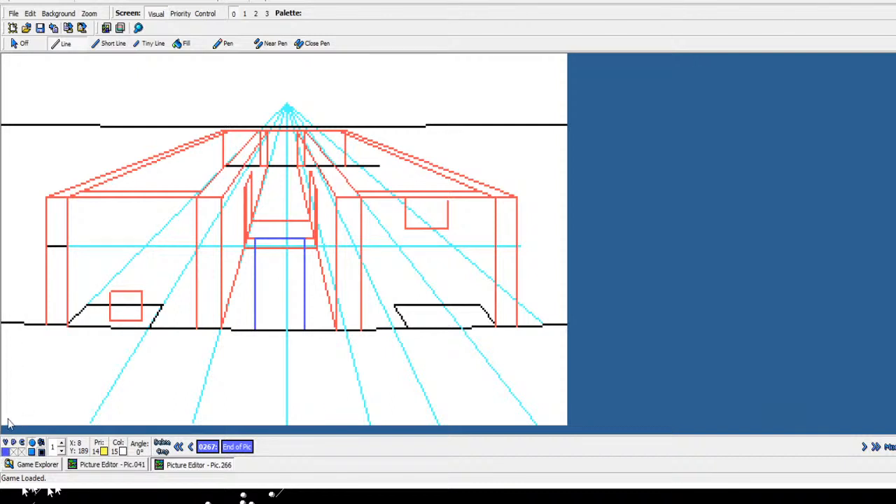
- With the visual colour set to black, outline a triangle above the left roof using short lines through about (33,47), (69,47) and (52,0)
left_click(5, 452)
left_click(16, 498)
left_click(113, 44)
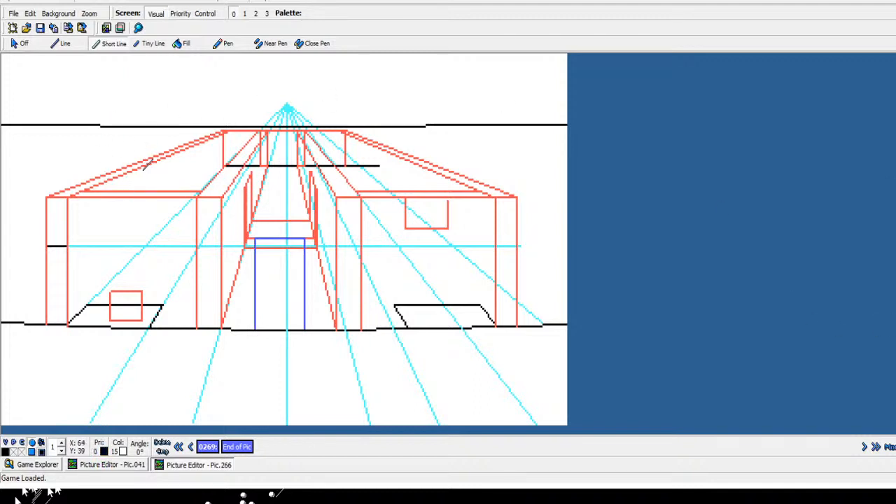
left_click(59, 147)
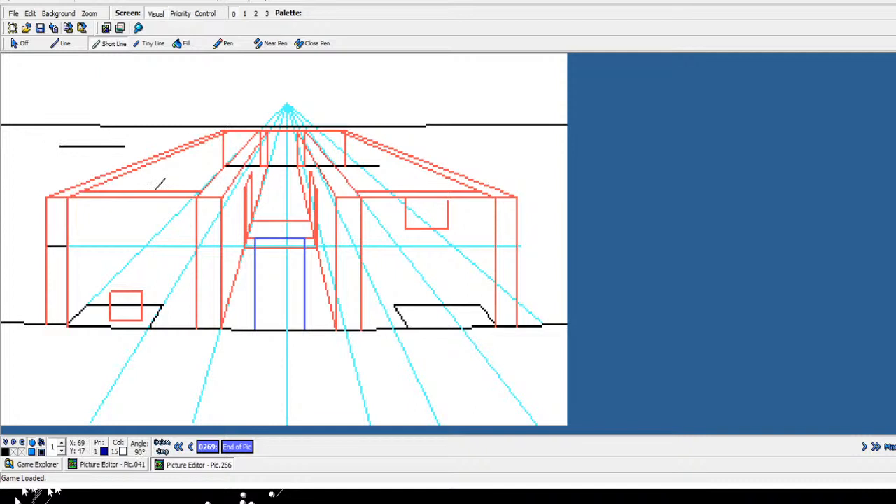
left_click(124, 147)
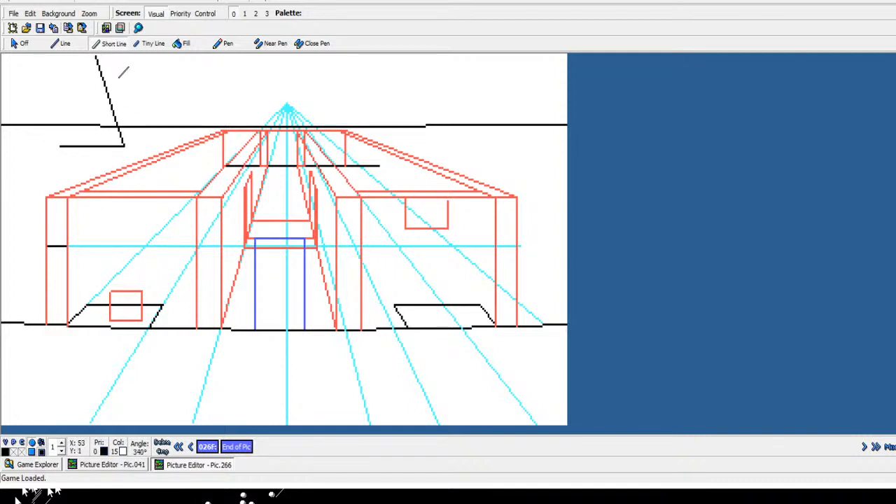
left_click(94, 55)
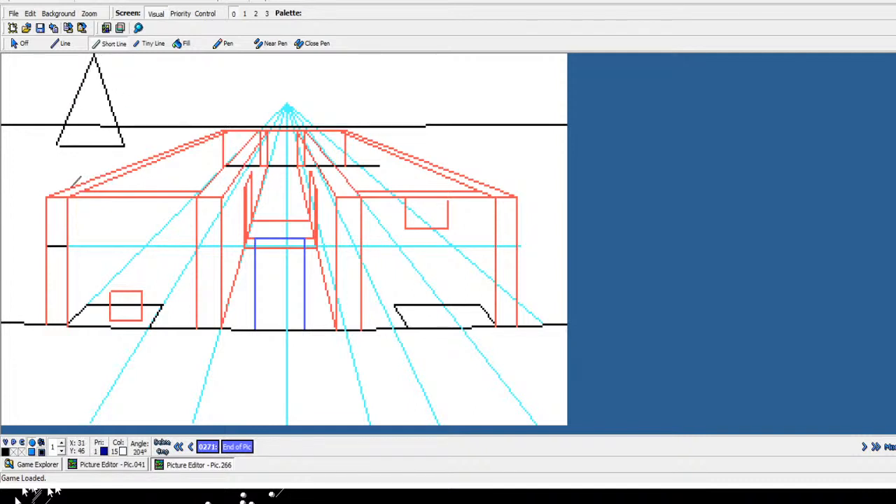
left_click(60, 146)
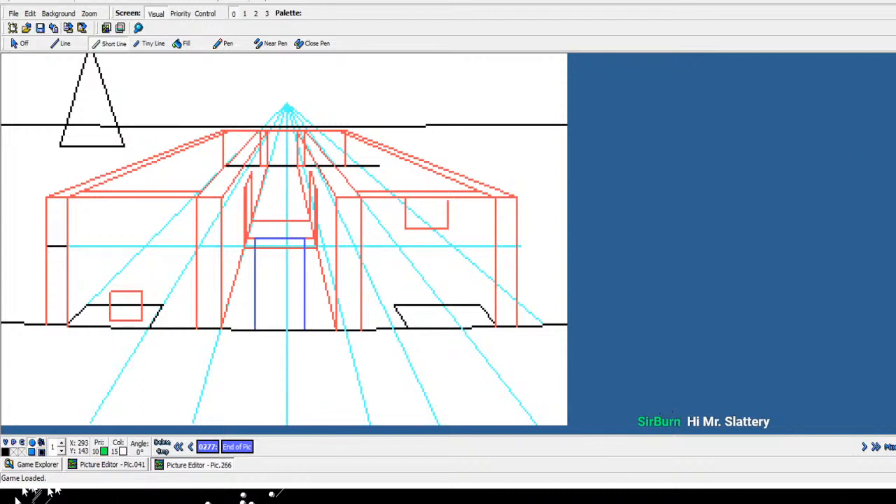
- Draw a shallow curved bush base beside the right post with short lines from (284,144) through (311,145) to (319,143)
left_click(505, 337)
left_click(552, 338)
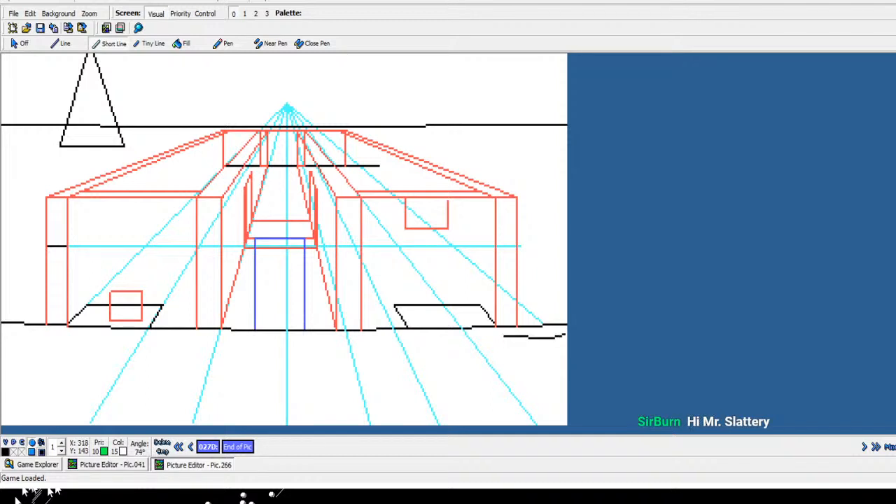
left_click(566, 335)
right_click(565, 335)
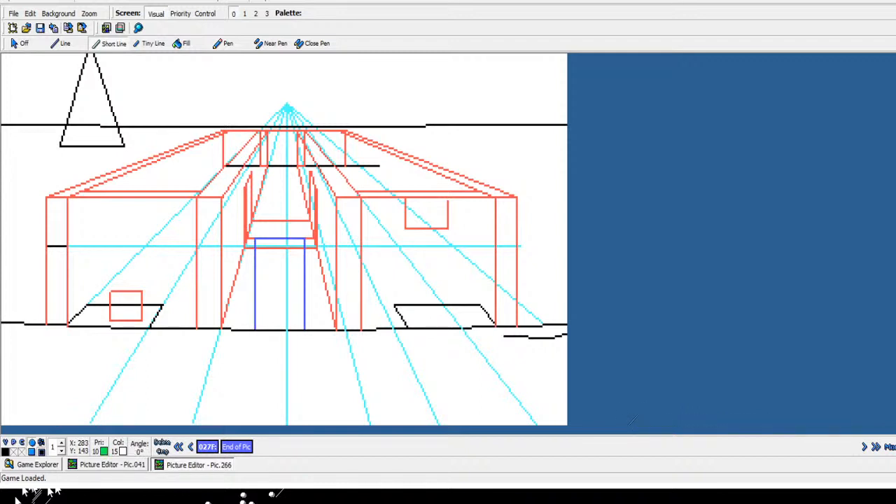
- Outline the bush's side and jagged top with short lines from (283,143) up through (288,125) and across to the picture's right edge
left_click(502, 336)
left_click(499, 330)
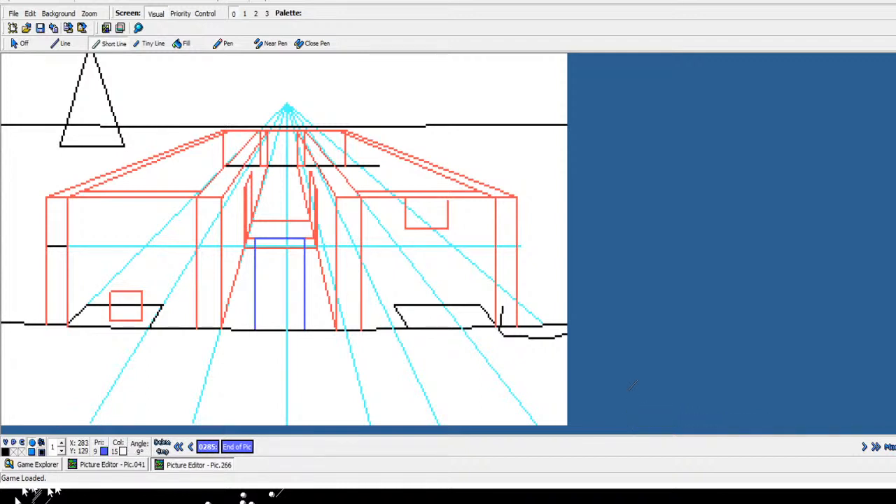
left_click(501, 313)
left_click(512, 299)
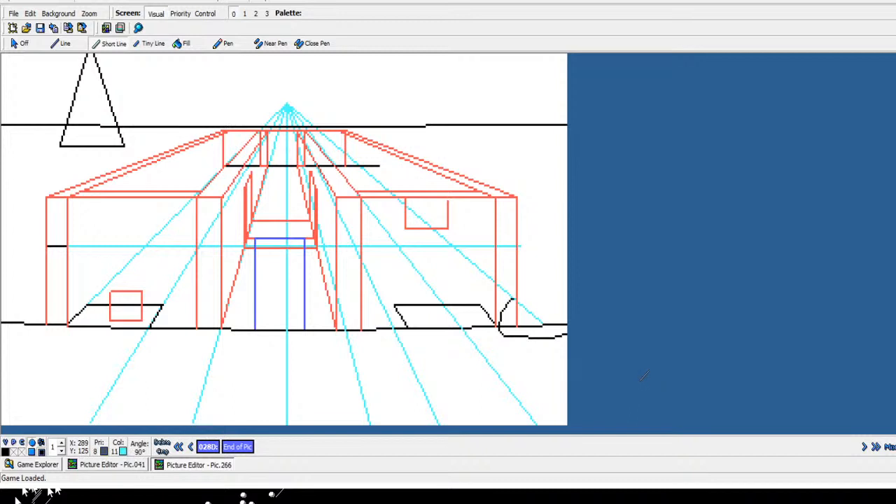
left_click(522, 303)
left_click(528, 297)
left_click(538, 305)
left_click(549, 293)
left_click(555, 295)
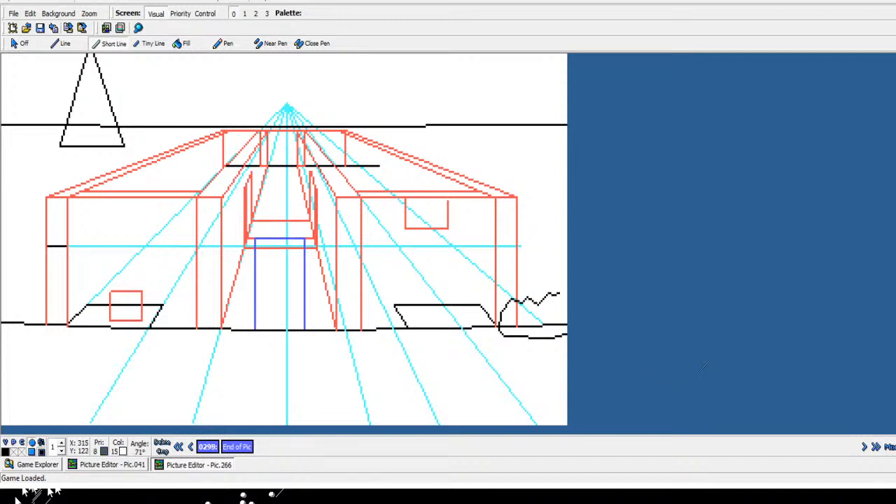
left_click(560, 294)
left_click(565, 295)
left_click(567, 297)
right_click(566, 297)
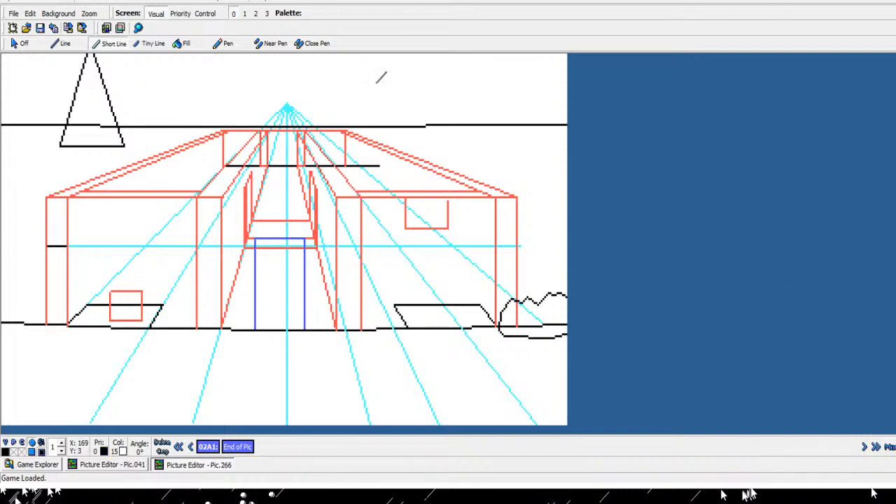
- Step back in the drawing sequence to before the triangle and bush, and draw a small black short line at the left edge near (1,163)
left_click(139, 28)
key("Left")
key("Left")
key("Left")
key("Left")
key("Left")
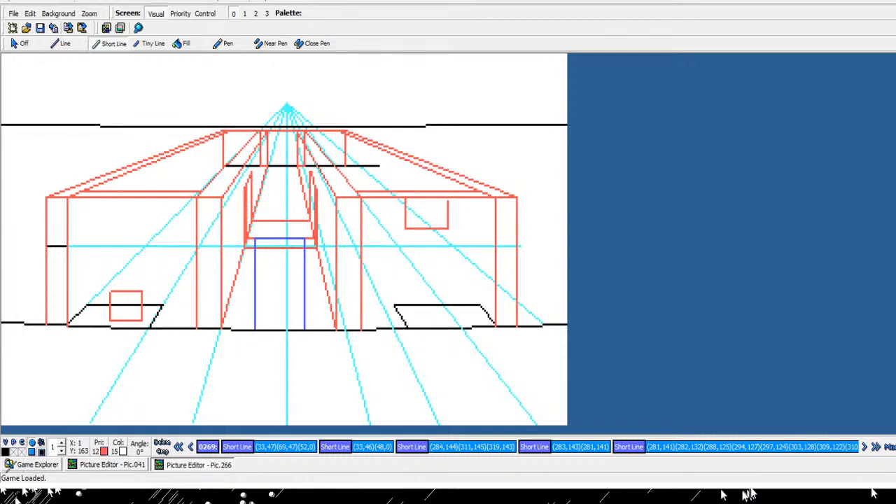
left_click(1, 371)
left_click(5, 373)
right_click(5, 373)
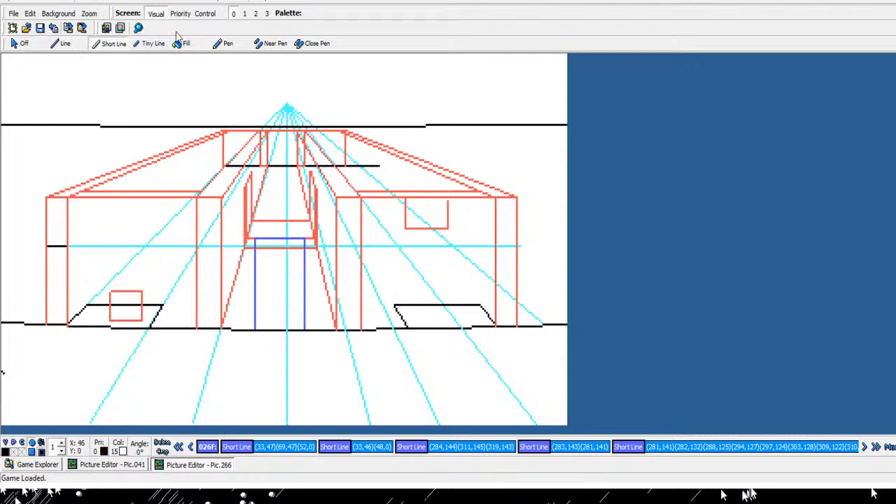
- Draw a jagged foreground foliage outline in black short lines from the left-edge mark down and across the lower-left corner to about (58,185)
key("plus")
key("plus")
scroll(448, 238, "down", 3)
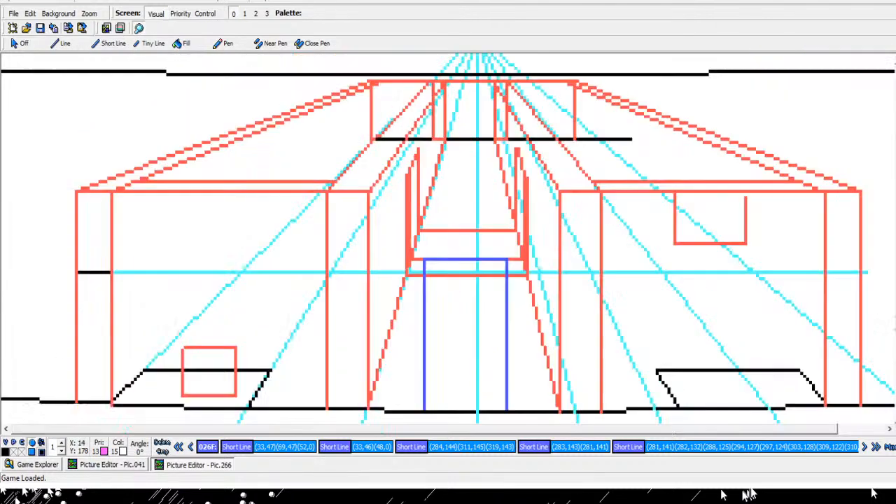
scroll(448, 239, "down", 1)
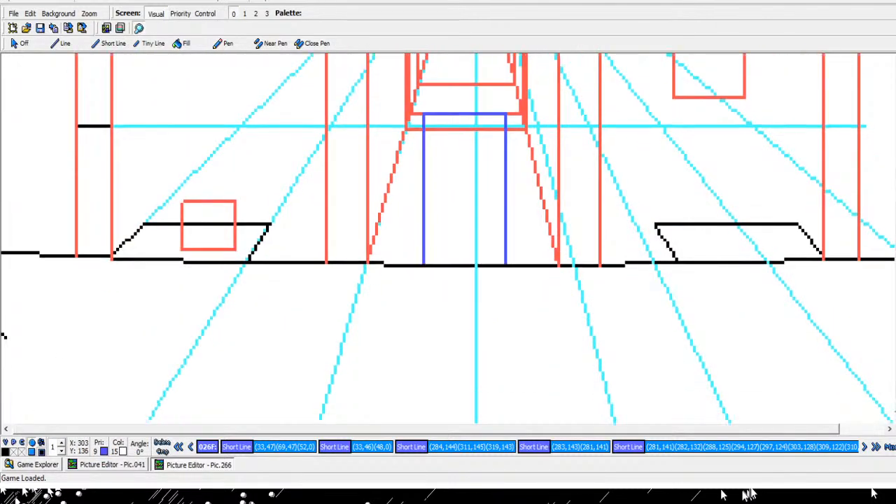
left_click(108, 44)
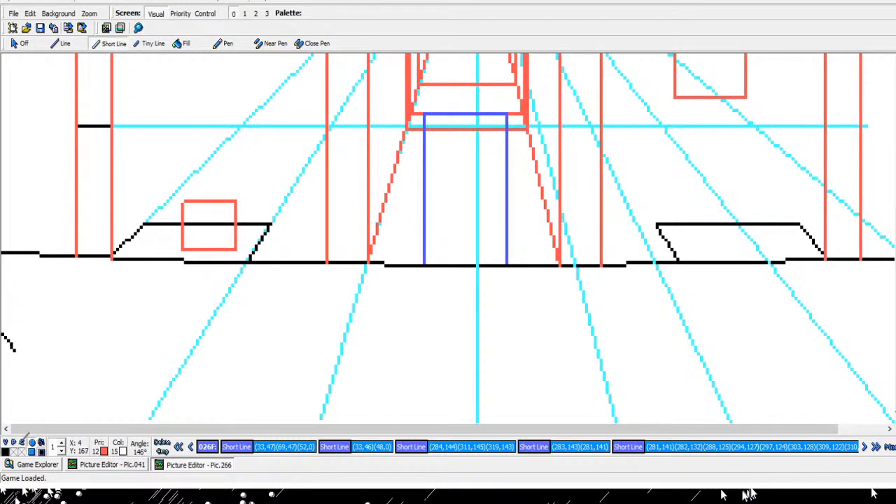
left_click(13, 341)
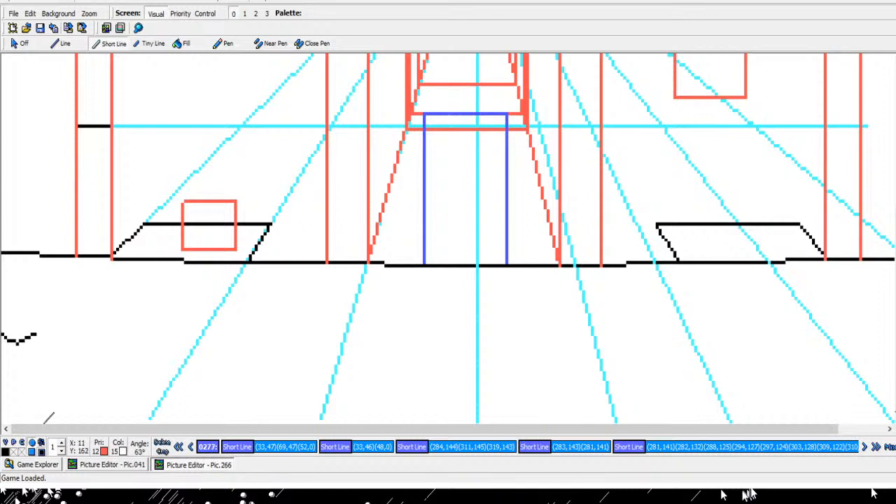
left_click(12, 356)
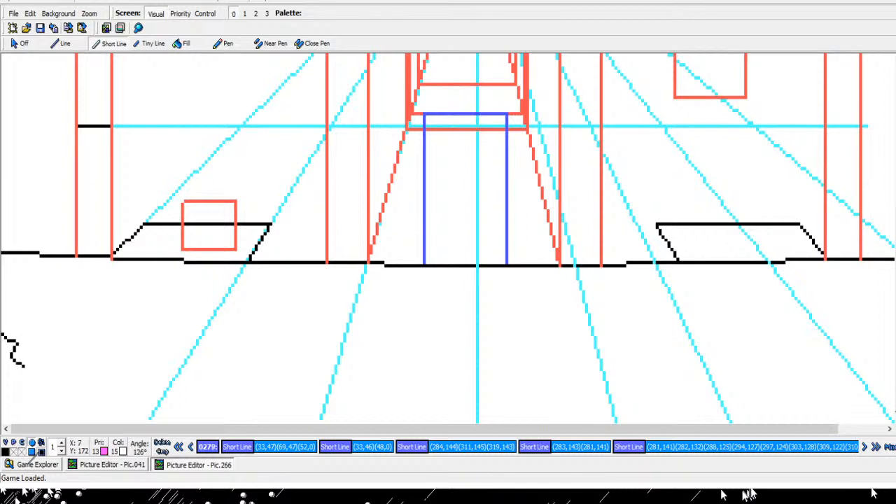
left_click(19, 366)
left_click(32, 362)
left_click(35, 365)
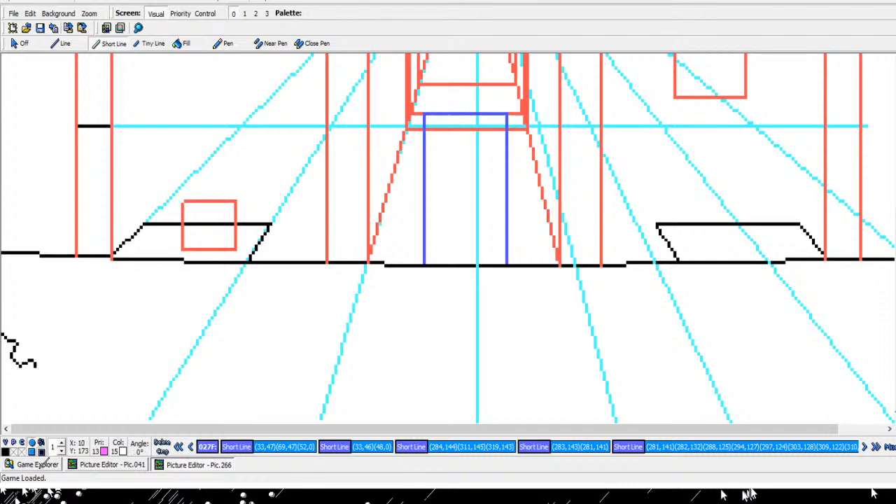
left_click(38, 372)
left_click(43, 378)
left_click(53, 373)
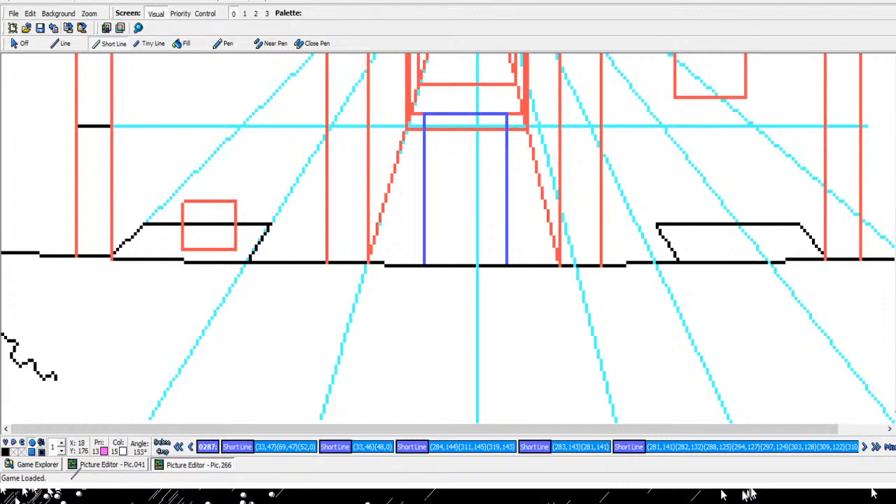
left_click(56, 379)
left_click(61, 382)
left_click(60, 390)
left_click(58, 399)
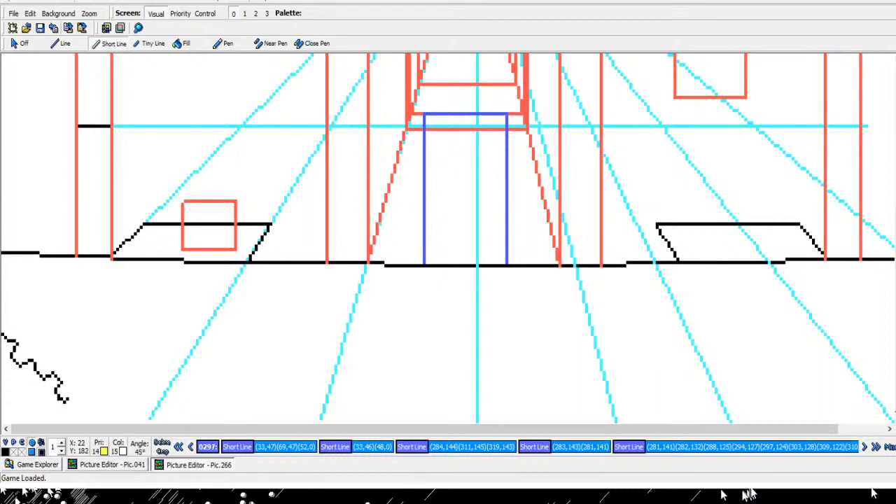
left_click(68, 401)
left_click(72, 397)
left_click(77, 402)
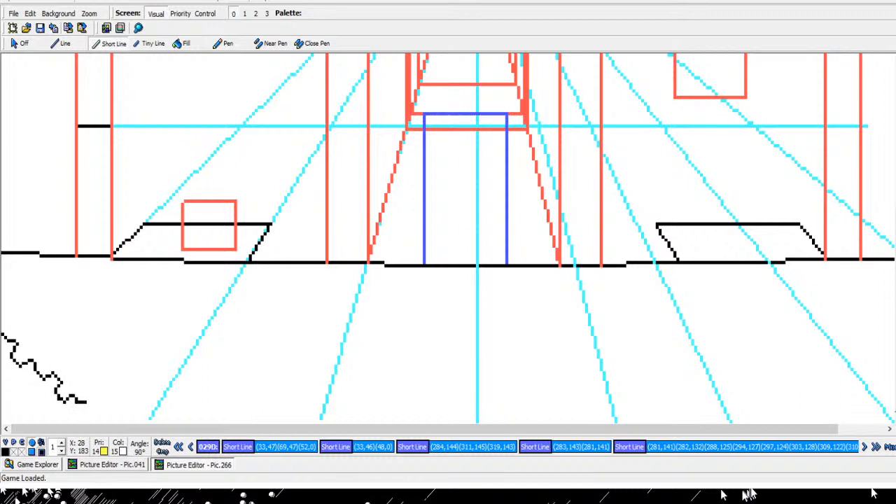
left_click(89, 406)
left_click(94, 411)
left_click(98, 419)
left_click(124, 408)
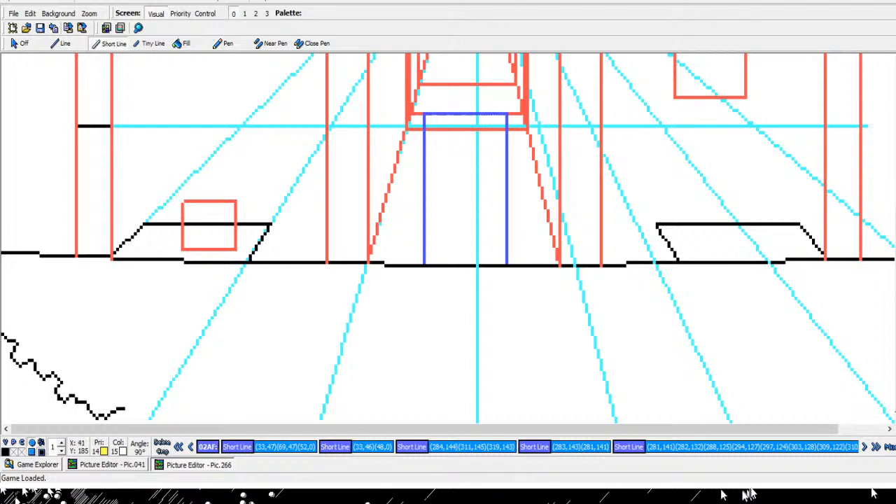
left_click(130, 412)
left_click(138, 406)
left_click(145, 415)
left_click(156, 415)
left_click(154, 415)
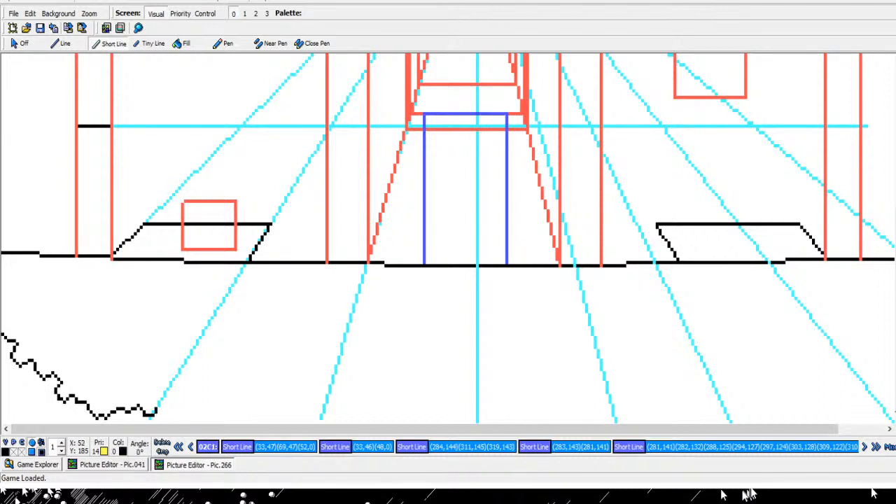
left_click(165, 403)
left_click(172, 408)
right_click(171, 408)
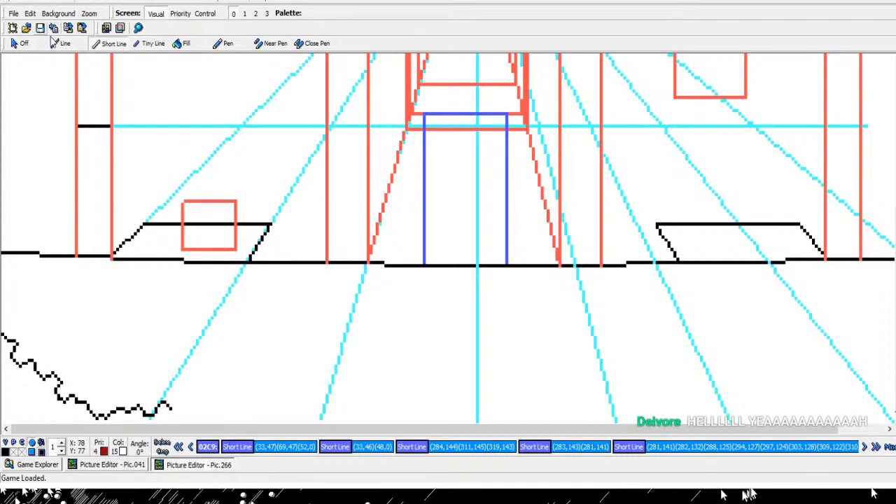
- Try to extend the jagged foliage outline with short lines from (58,185) through (64,182) and (71,184) to (75,187)
key("minus")
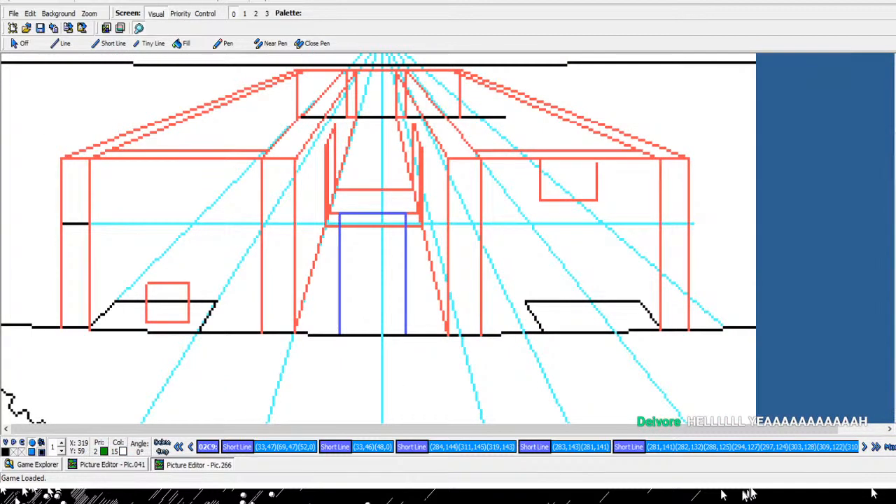
scroll(442, 244, "down", 1)
left_click(110, 45)
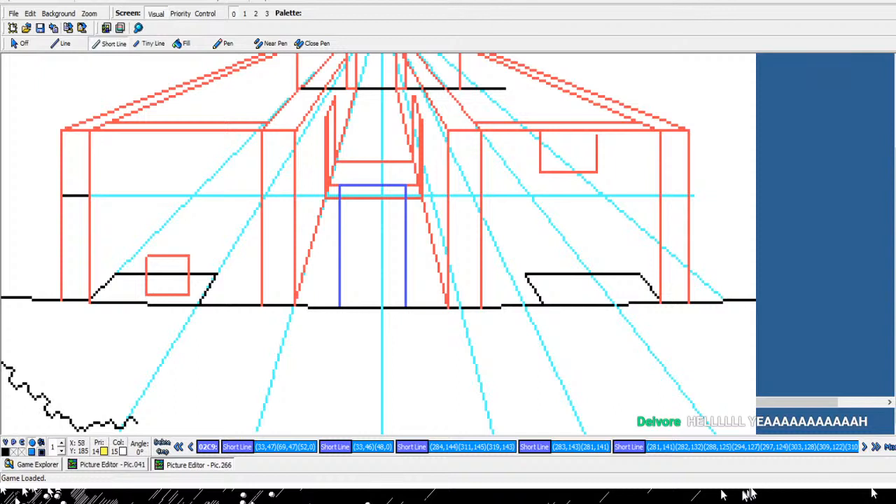
left_click(143, 420)
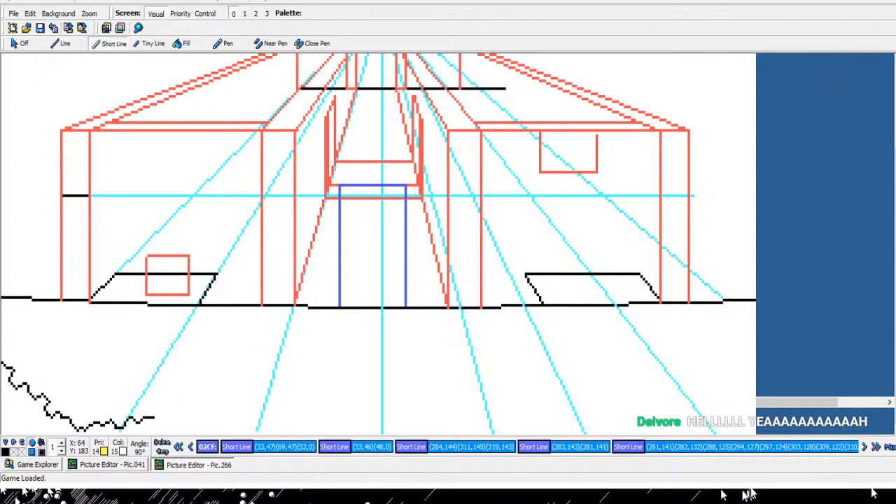
left_click(147, 417)
left_click(154, 416)
left_click(158, 420)
left_click(165, 423)
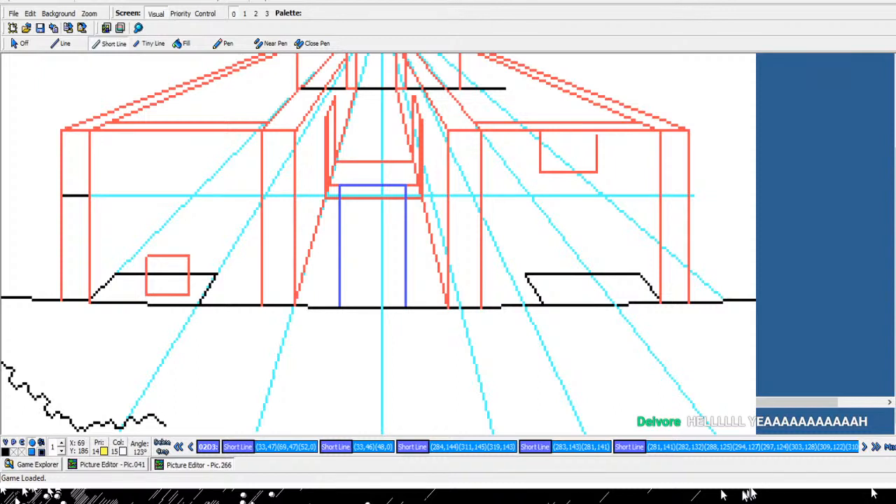
left_click(171, 420)
left_click(176, 422)
left_click(179, 427)
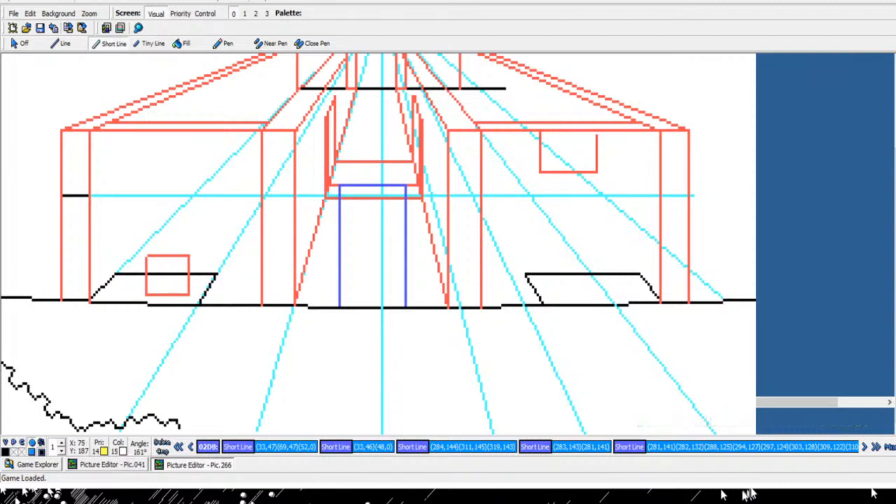
- Step back in the drawing sequence and delete the short-line extension that starts at (58,185)
key("Left")
key("Right")
key("Left")
key("Right")
key("Left")
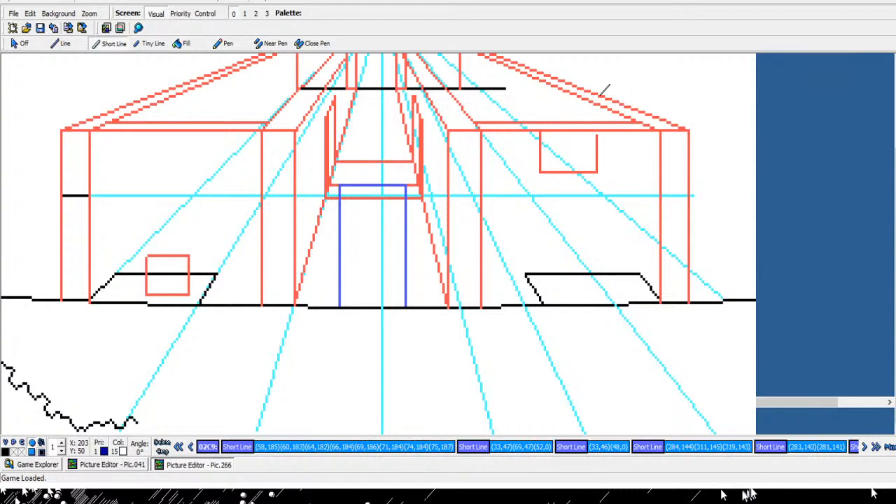
key("Delete")
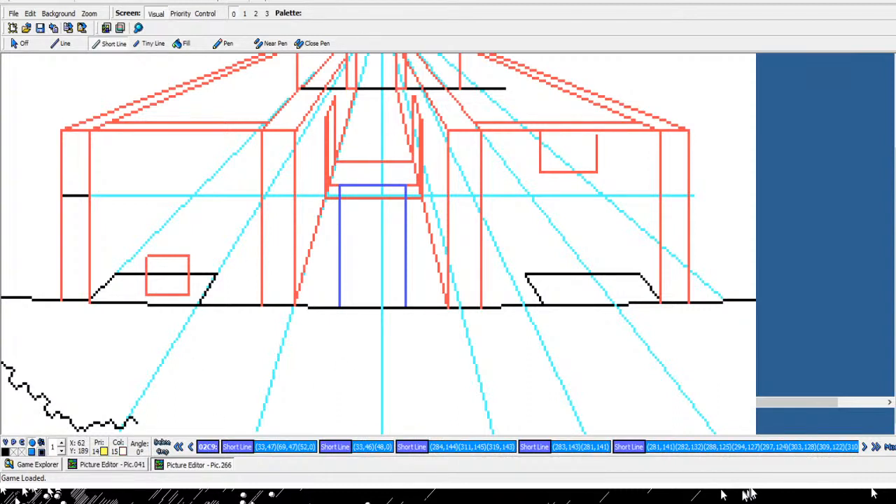
- Try to extend the jagged foliage outline with short lines to about (68,184), and delete that extension
left_click(138, 423)
left_click(143, 425)
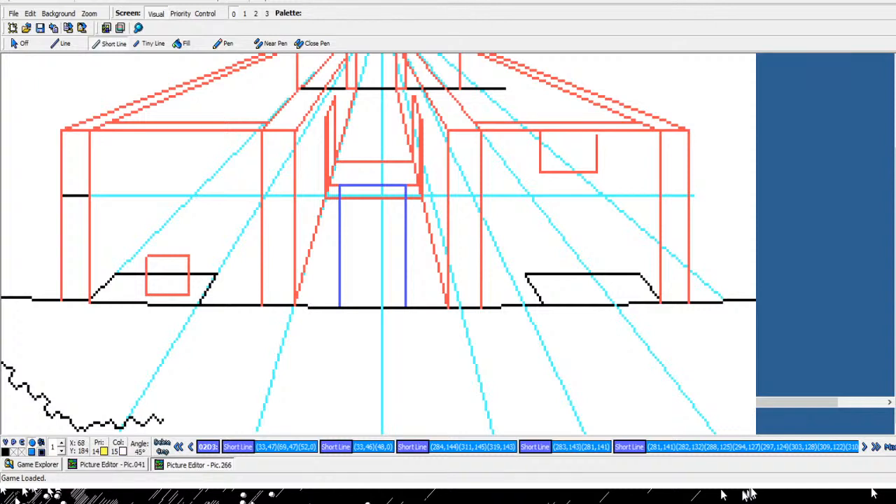
key("Left")
key("Delete")
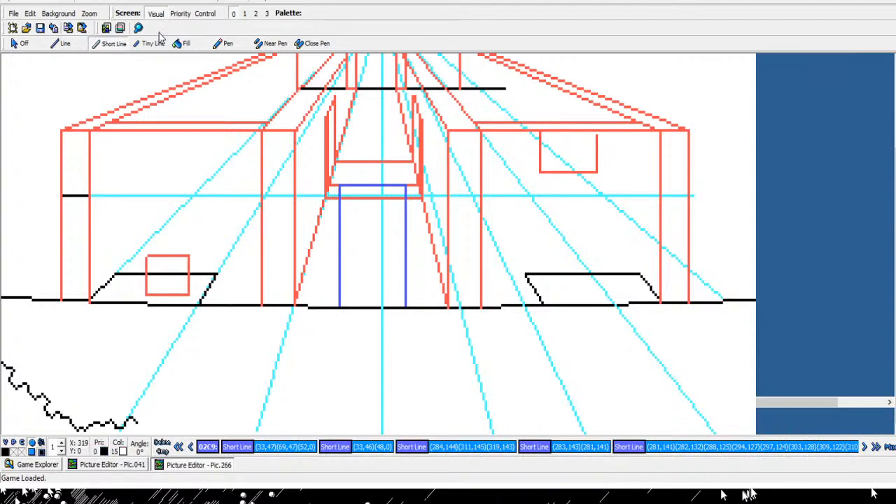
- Extend the jagged foliage outline with wavy black short lines from (58,186) through (63,184) to about (68,186)
left_click(179, 44)
scroll(141, 416, "up", 2)
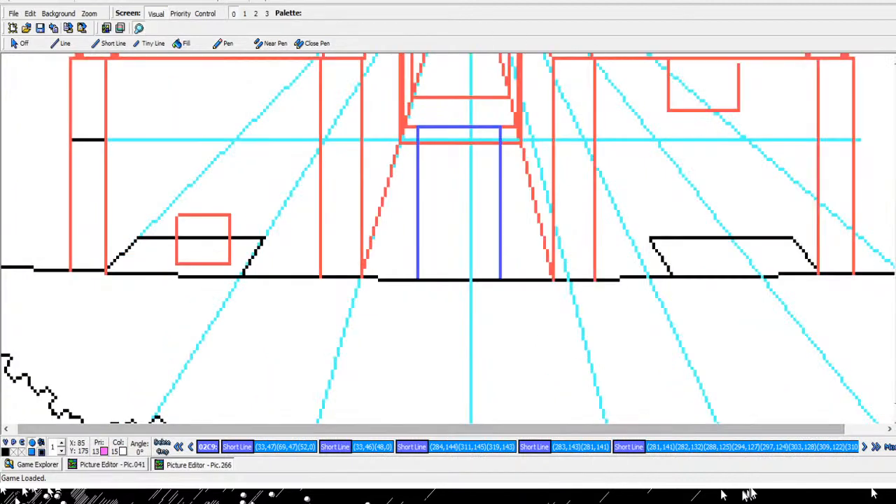
scroll(448, 238, "down", 2)
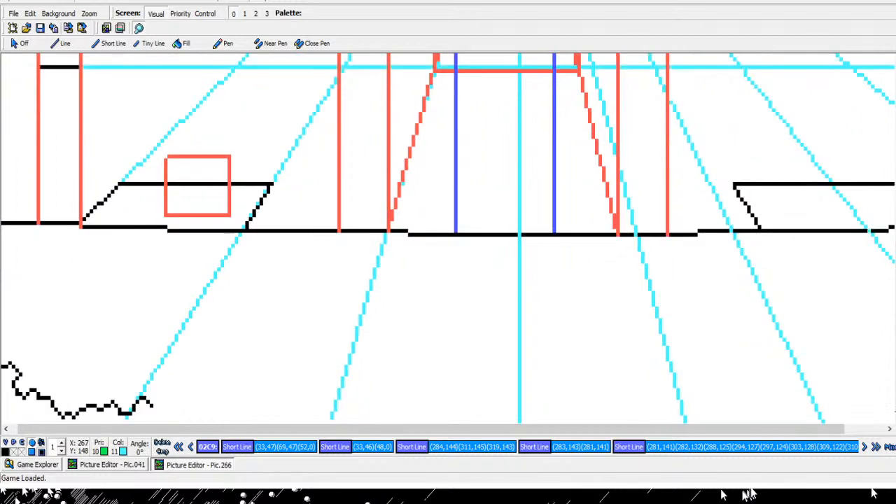
left_click(109, 43)
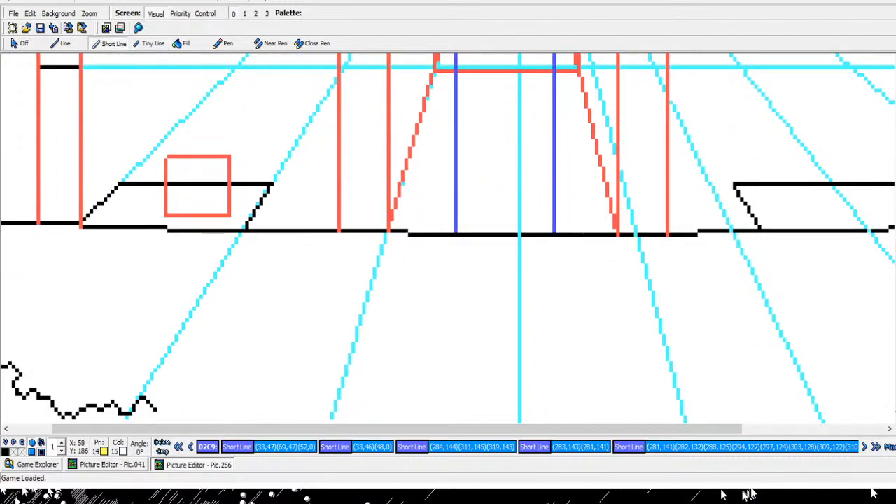
left_click(158, 409)
left_click(166, 402)
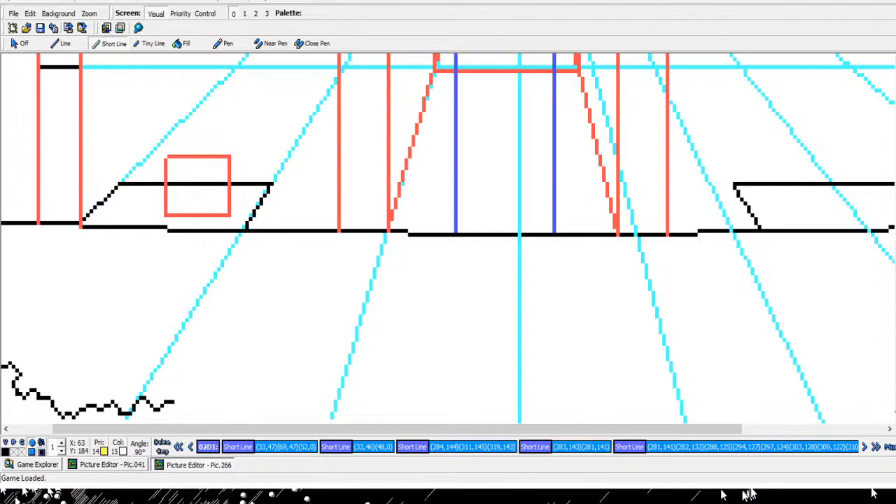
left_click(172, 402)
left_click(180, 413)
left_click(187, 414)
left_click(190, 410)
right_click(191, 410)
left_click(191, 410)
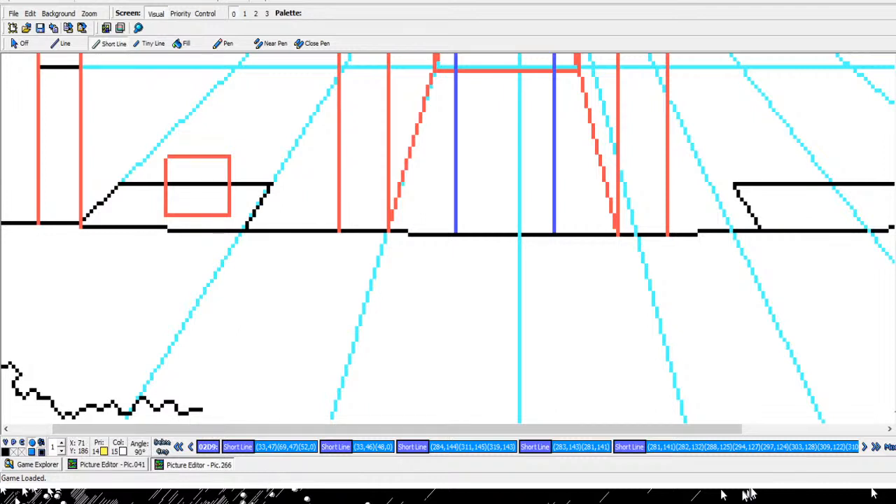
- Continue the foliage outline with short lines that dip near the picture's lower edge and rise to about (83,185)
left_click(201, 410)
left_click(204, 418)
left_click(211, 422)
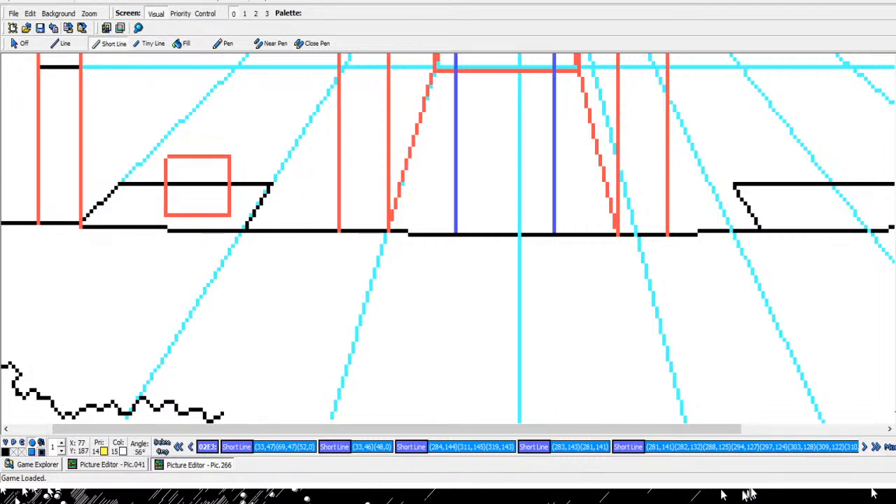
left_click(223, 413)
left_click(229, 417)
left_click(236, 407)
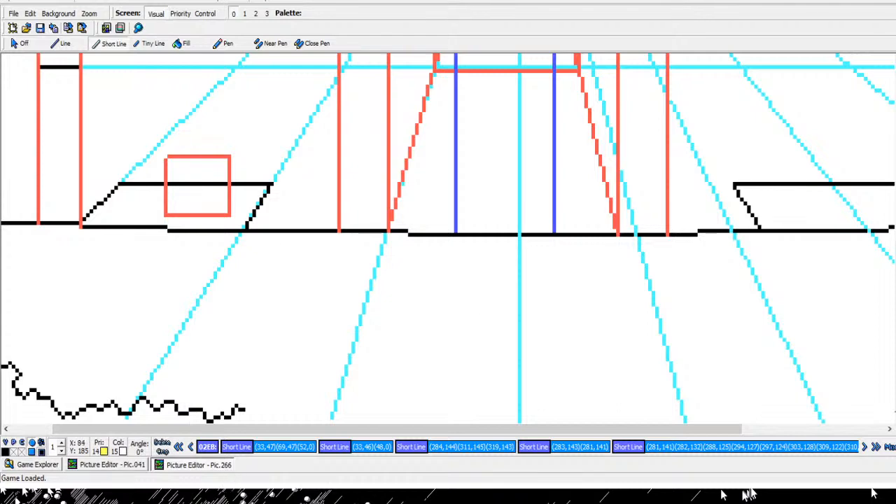
- Examine the whole Pic.266 drawing and compare its foreground outline with the finished room in Pic.041
left_click(138, 27)
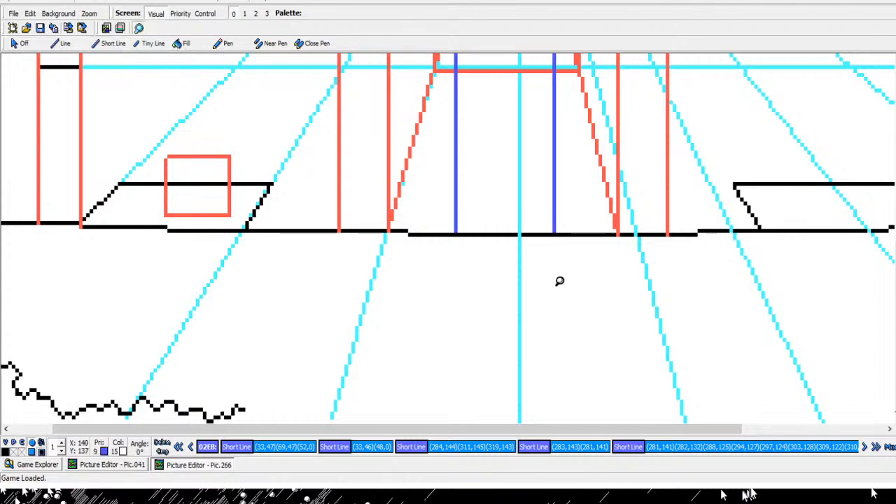
right_click(560, 281)
right_click(588, 283)
right_click(393, 255)
left_click(248, 272)
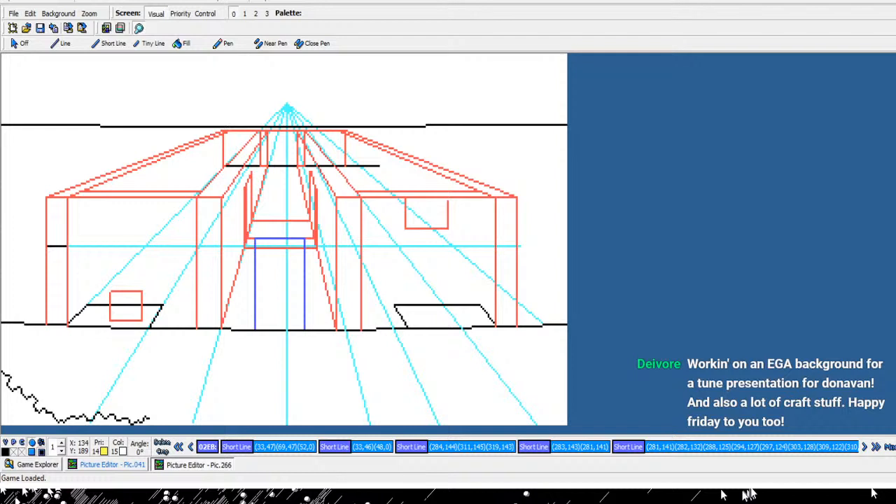
left_click(112, 465)
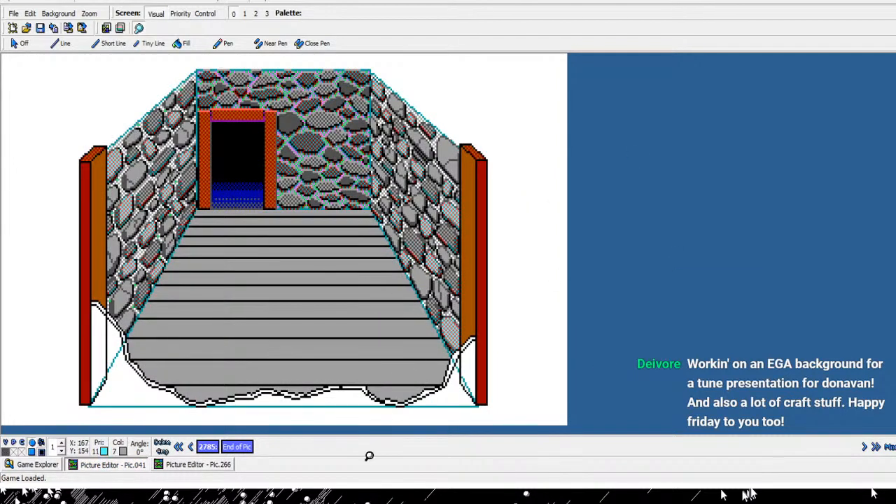
left_click(192, 465)
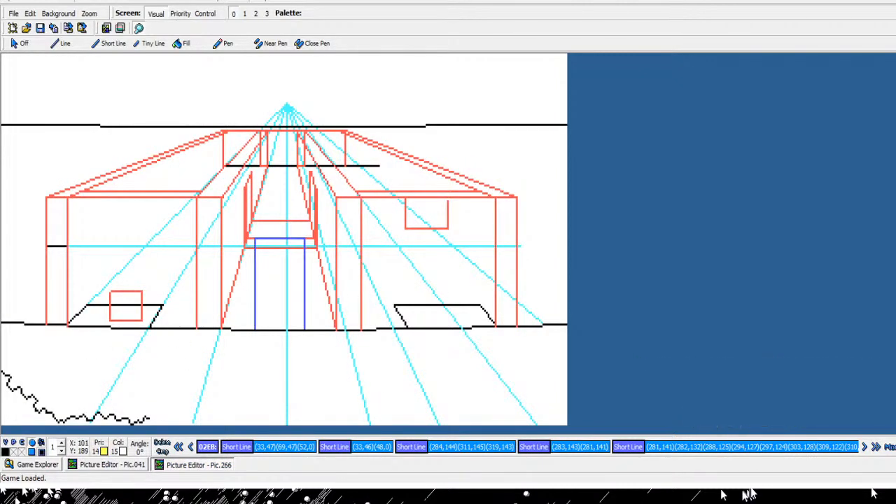
left_click(112, 465)
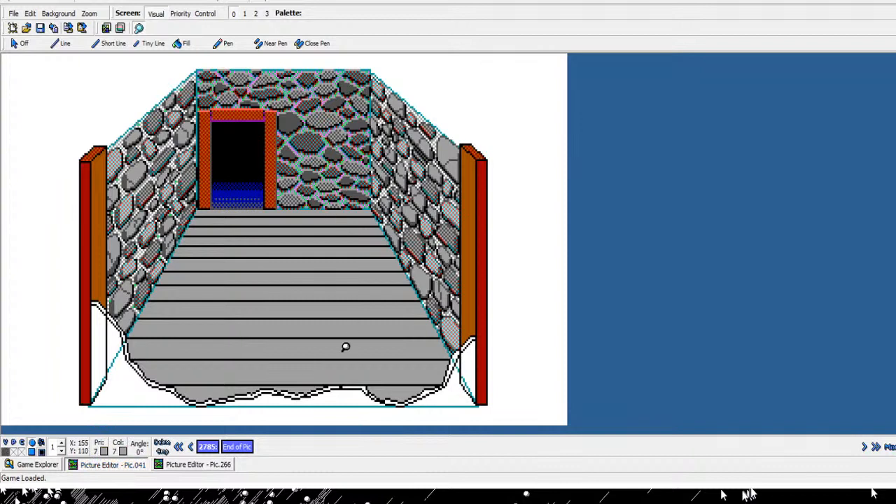
left_click(193, 465)
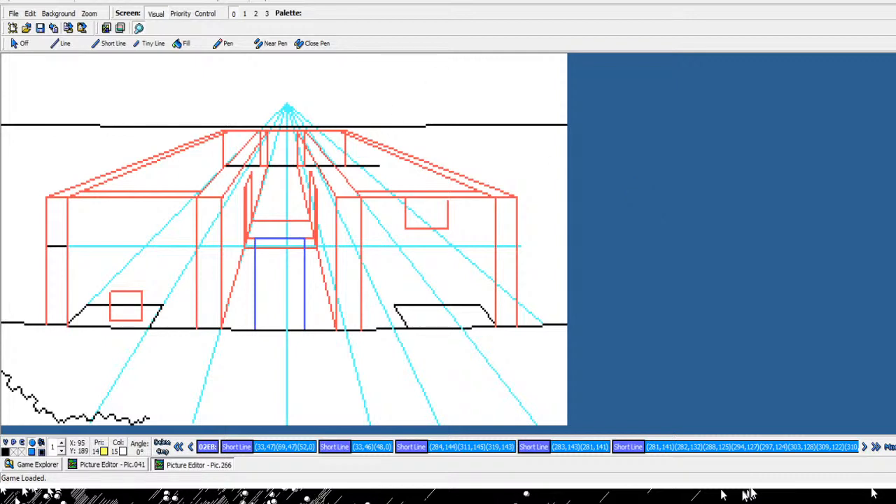
- Extend the foliage outline in short lines from (83,185), dipping at (87,188) and rising to about (94,183)
left_click(112, 402)
left_click(112, 402)
left_click(112, 401)
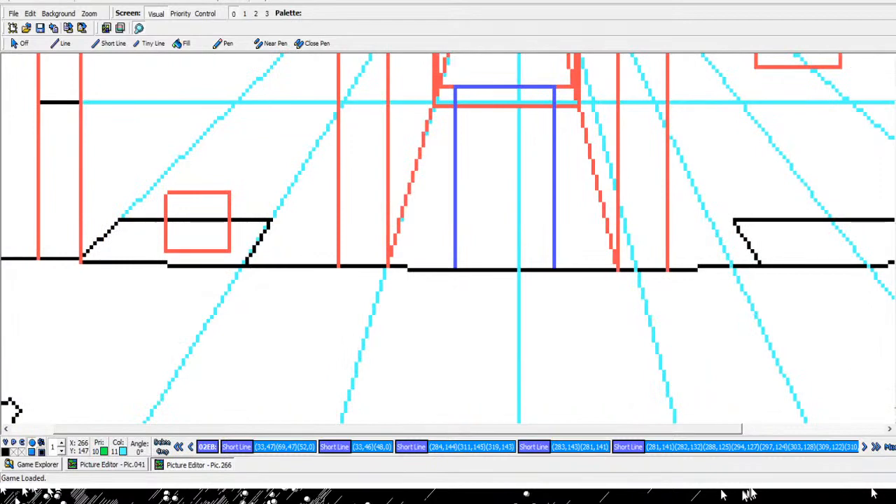
scroll(448, 238, "down", 1)
left_click(110, 44)
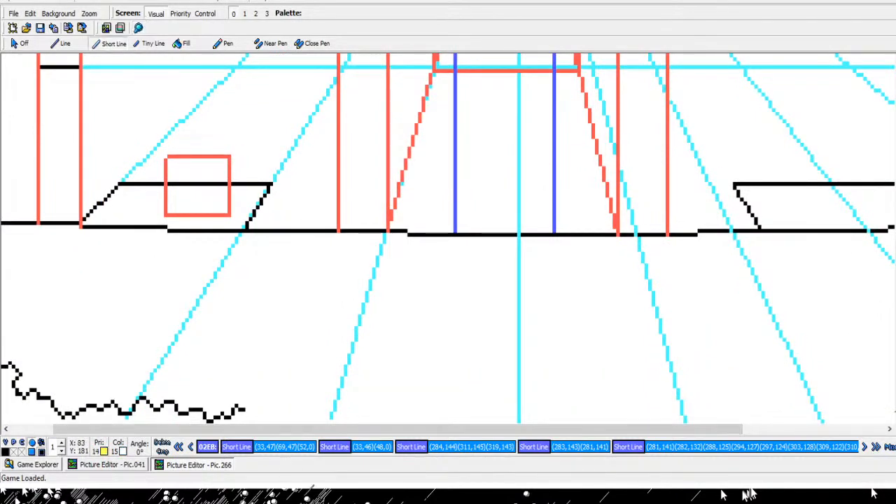
left_click(243, 410)
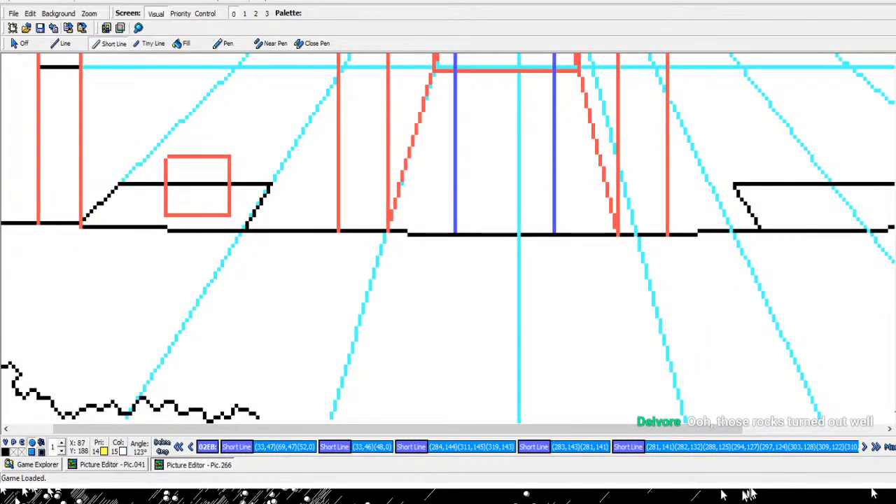
left_click(257, 418)
left_click(268, 414)
left_click(274, 405)
left_click(282, 399)
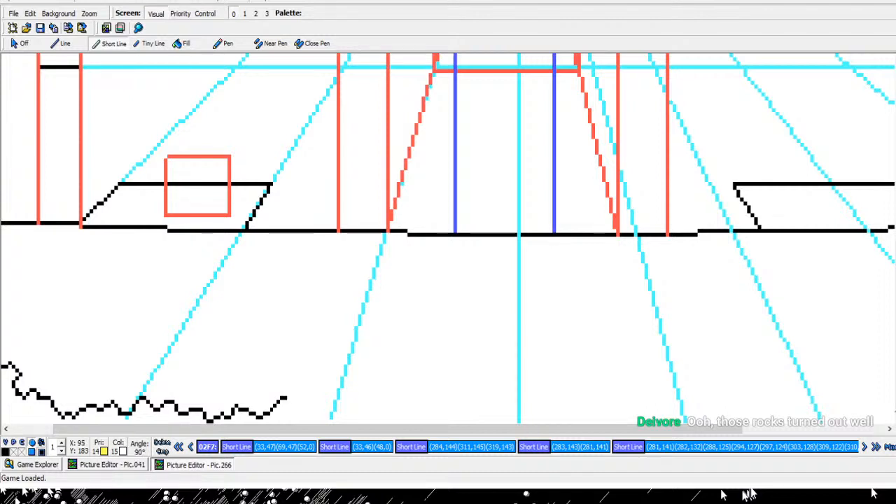
- Draw the rounded top of the foliage bump and bring the outline down to about (103,188)
left_click(294, 397)
left_click(296, 401)
left_click(300, 409)
left_click(303, 414)
left_click(314, 417)
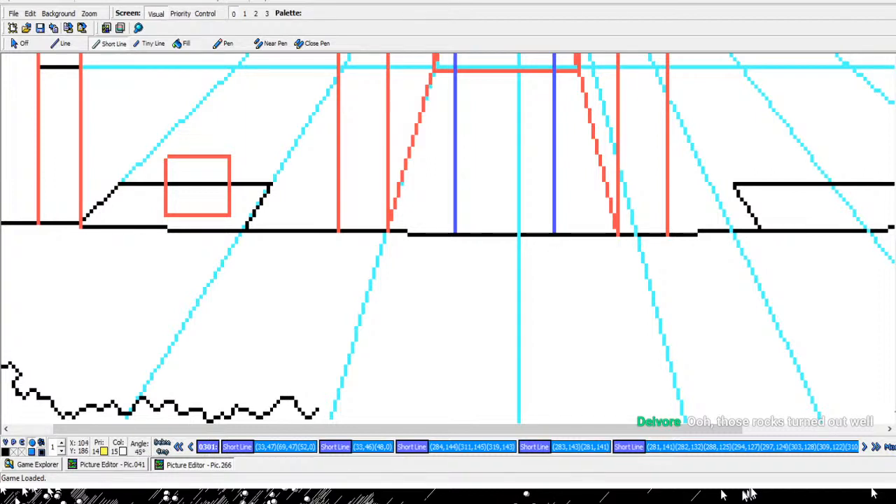
- Draw a steep rise in the foliage outline through (106,179), round its top, and end the line at about (113,180)
left_click(319, 401)
left_click(322, 392)
left_click(324, 382)
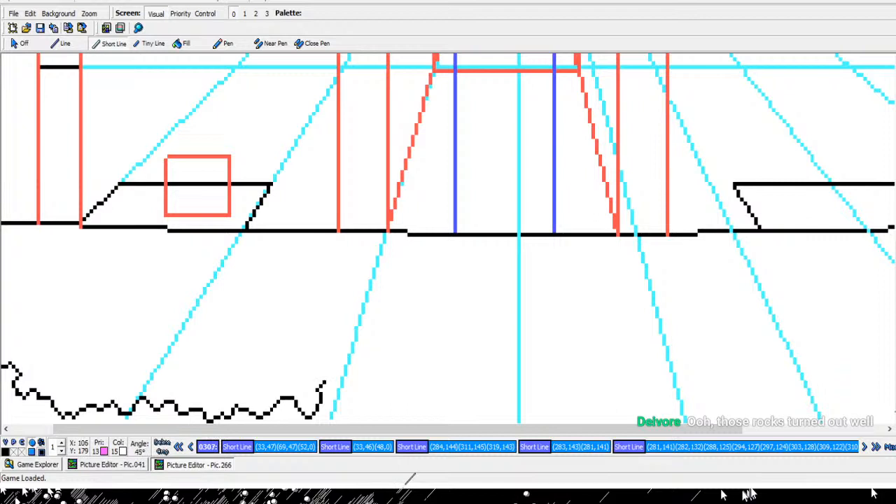
left_click(328, 375)
left_click(333, 374)
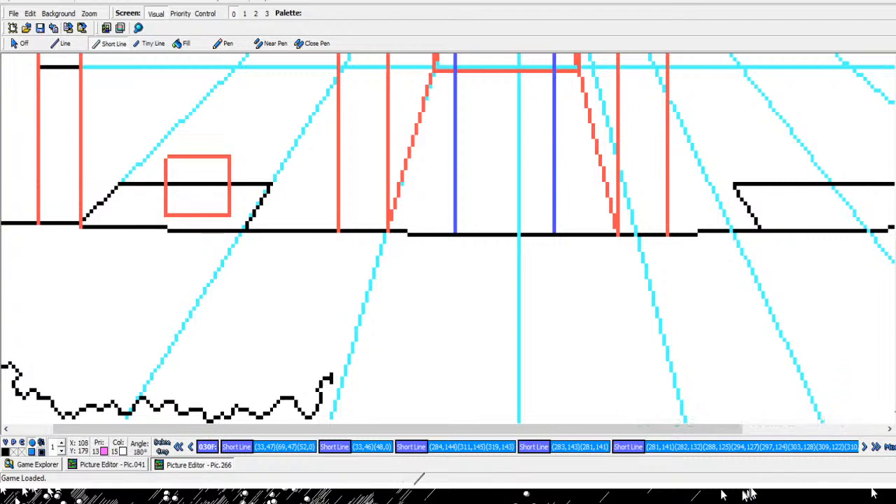
left_click(342, 379)
left_click(350, 387)
left_click(347, 382)
left_click(350, 386)
right_click(350, 387)
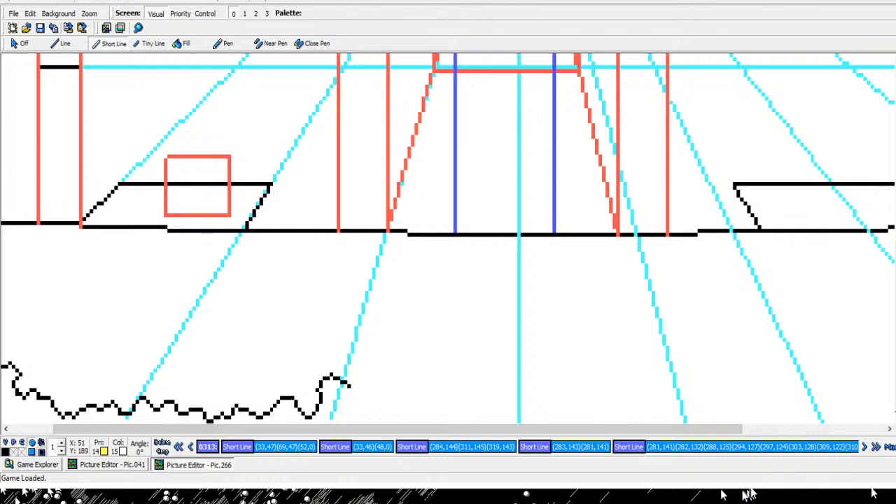
- Examine the stone walls, doorway and floor in Pic.041 up close, and check the foliage outline across the whole of Pic.266
left_click(115, 464)
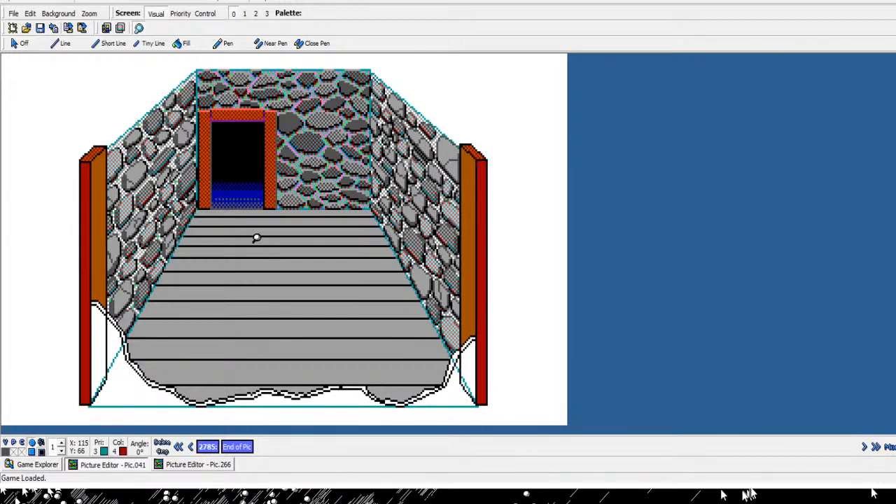
scroll(231, 189, "up", 1)
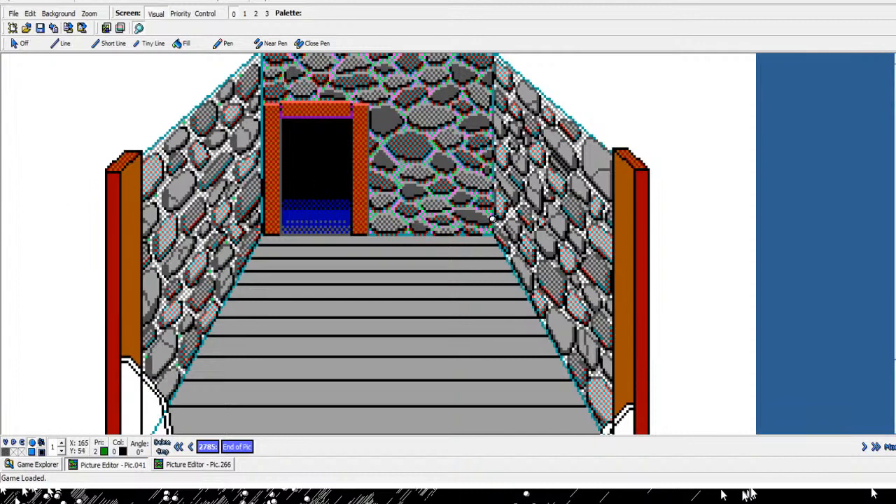
scroll(796, 179, "up", 2)
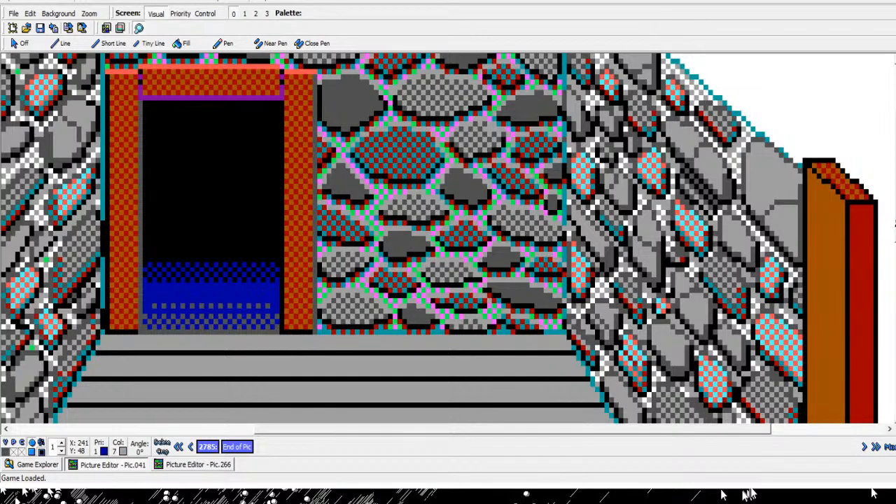
right_click(178, 202)
right_click(465, 309)
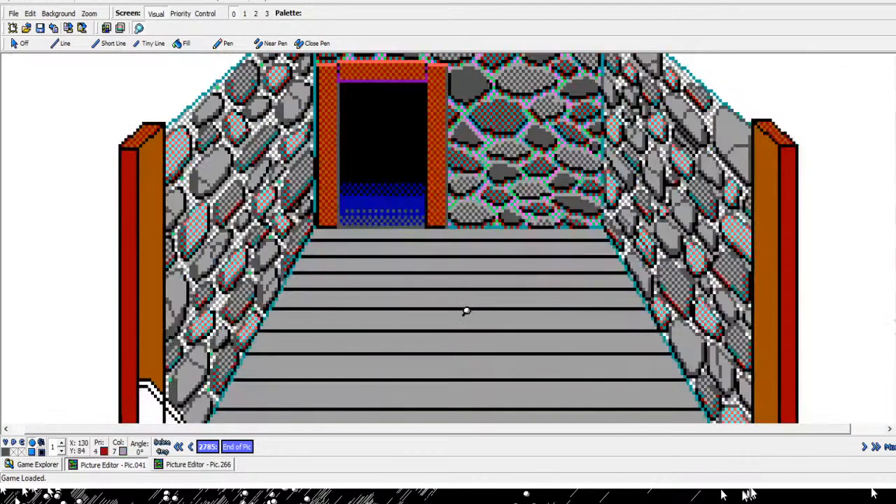
right_click(348, 298)
right_click(451, 240)
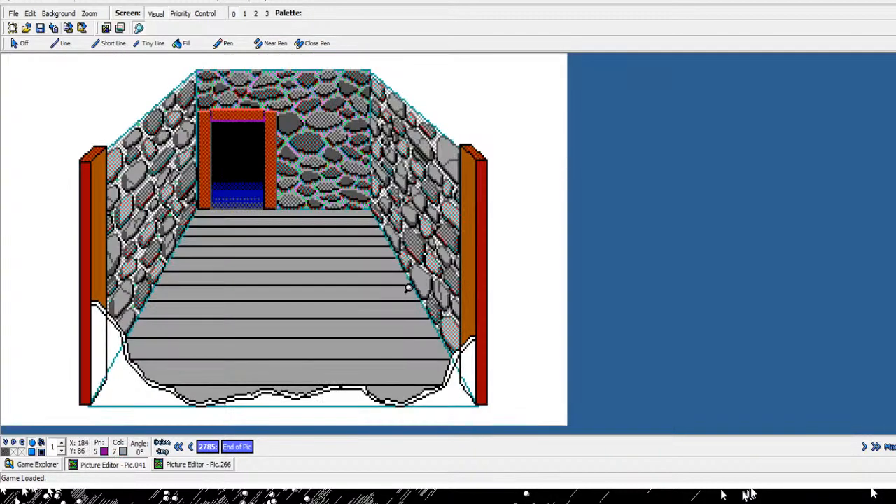
right_click(530, 266)
left_click(222, 228)
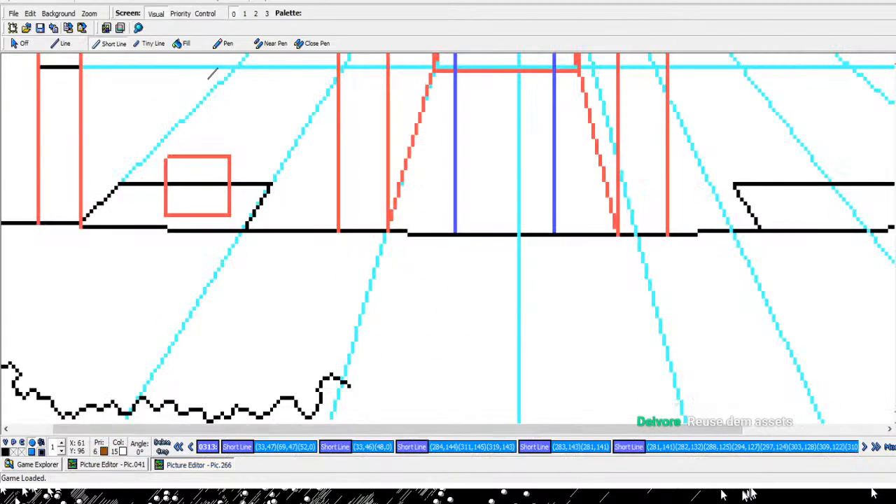
left_click(138, 28)
right_click(458, 208)
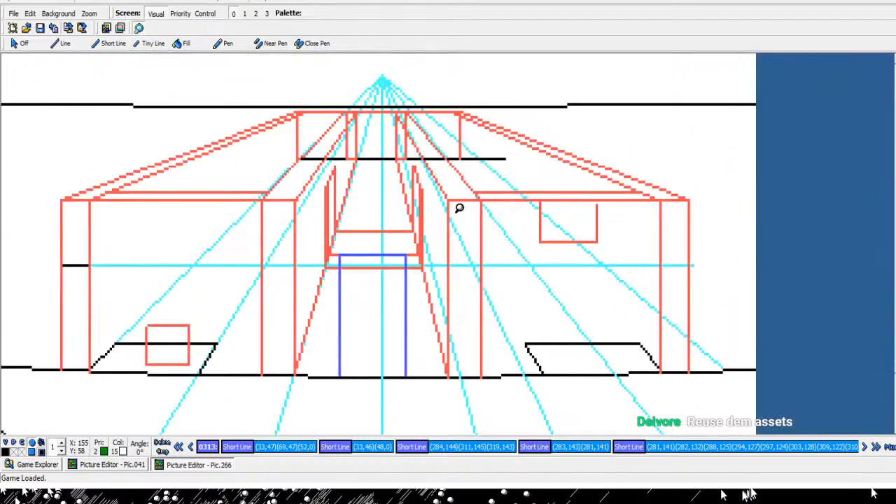
right_click(459, 208)
left_click(399, 211)
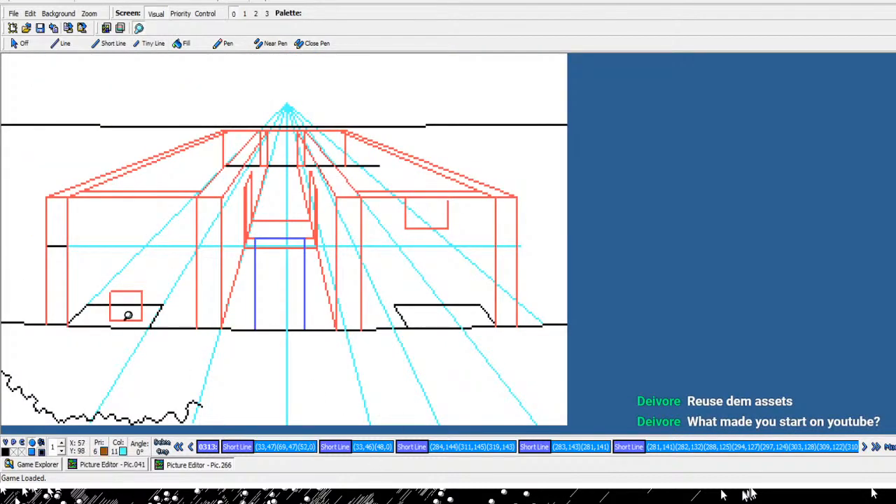
- Extend the foliage outline with short lines from about (113,180) down to (113,184), then across to about (119,183)
left_click(203, 339)
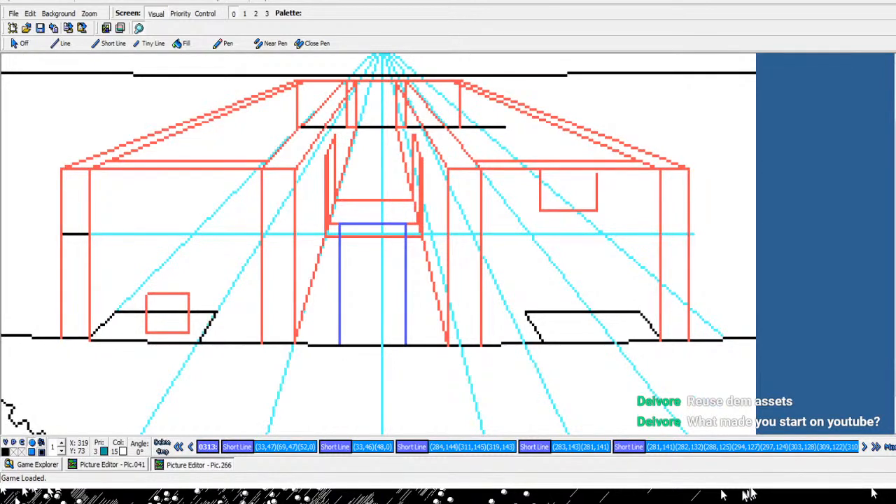
left_click_drag(895, 336, 895, 367)
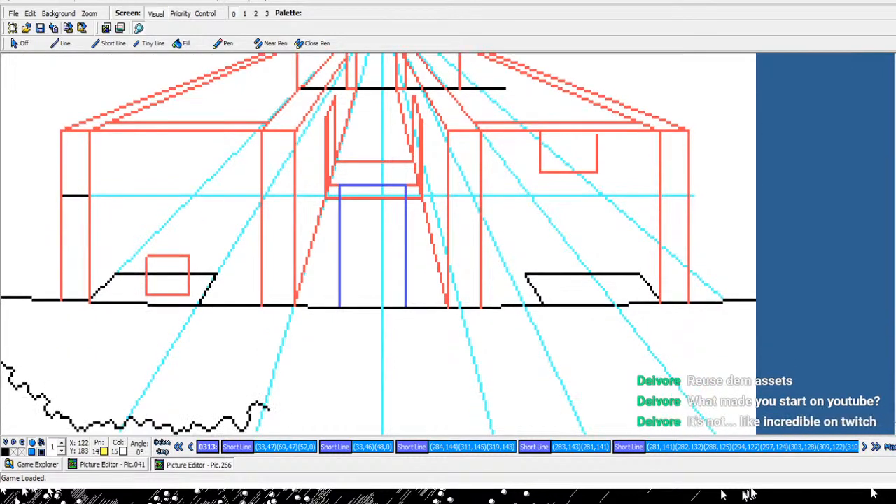
left_click(157, 376)
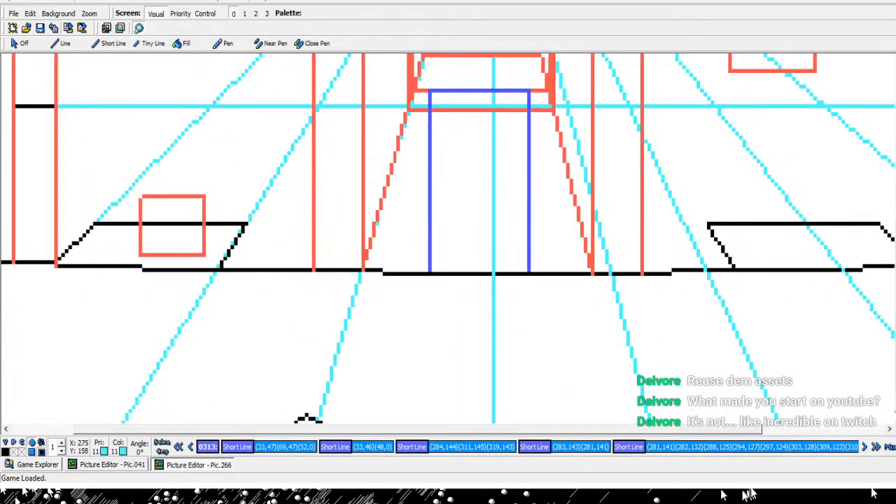
left_click_drag(895, 365, 895, 383)
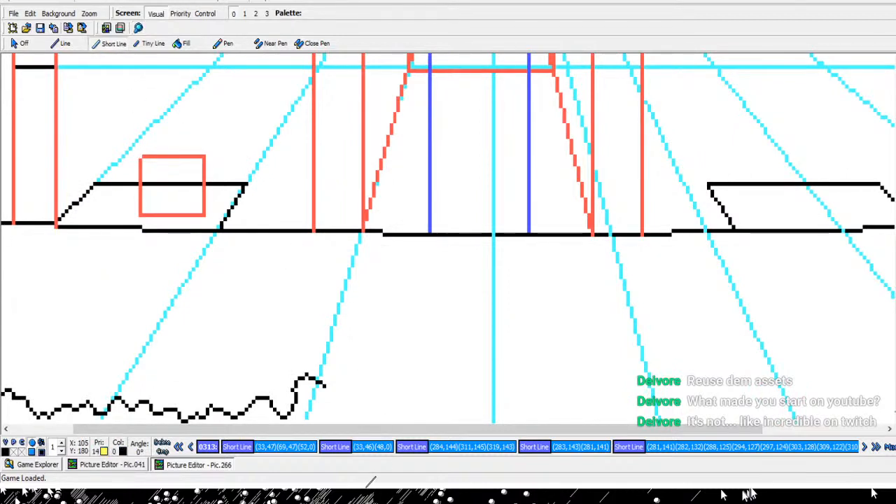
left_click(325, 386)
left_click(325, 401)
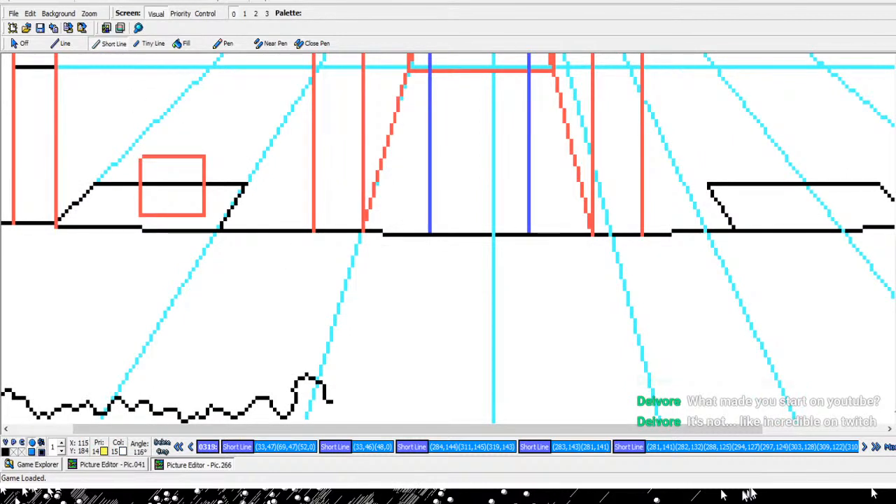
left_click(329, 402)
left_click(345, 398)
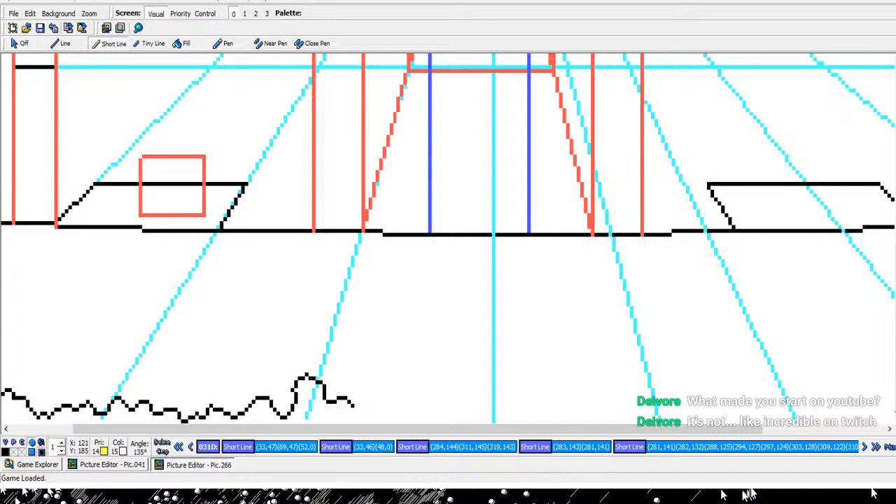
- Dip the foliage outline to about (125,186), raise a small bump peaking near (130,179), and slope down to (134,181)
left_click(356, 409)
left_click(367, 410)
left_click(380, 399)
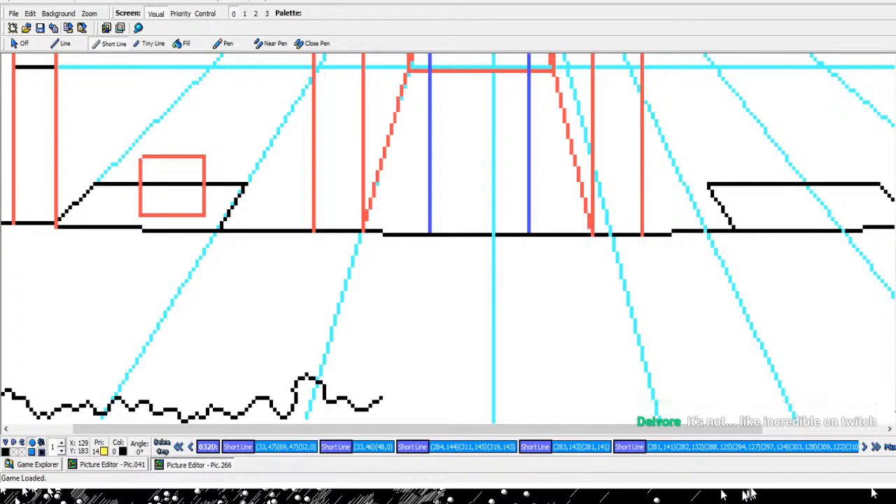
left_click(377, 390)
left_click(384, 381)
left_click(398, 390)
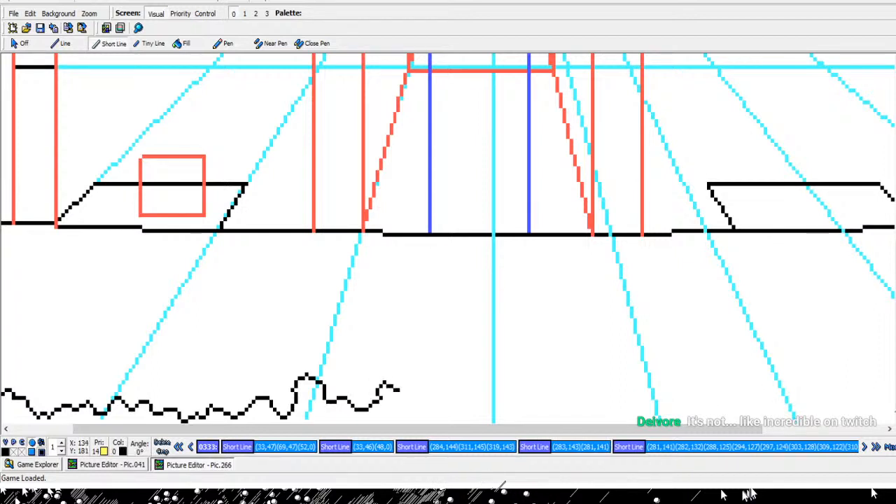
- Continue the foliage outline down into a dip near (136,185) and raise it to about (143,179)
left_click(399, 398)
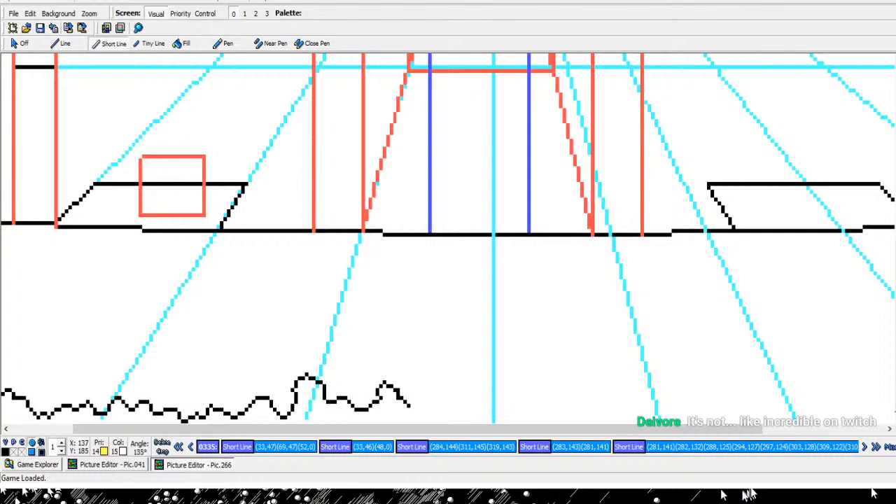
right_click(404, 406)
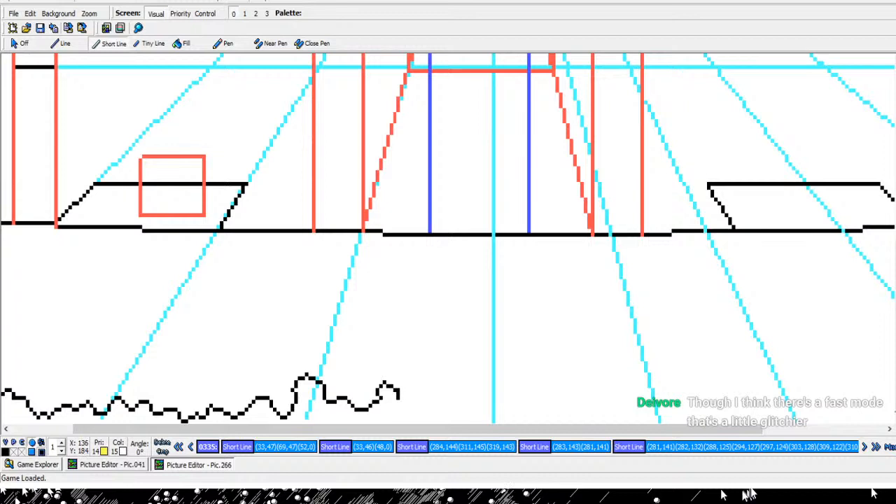
left_click(403, 402)
left_click(420, 402)
left_click(424, 385)
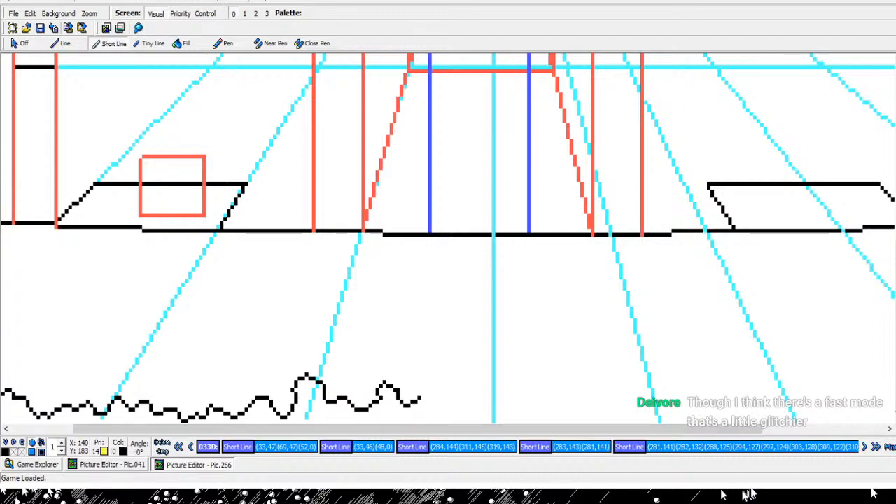
left_click(426, 385)
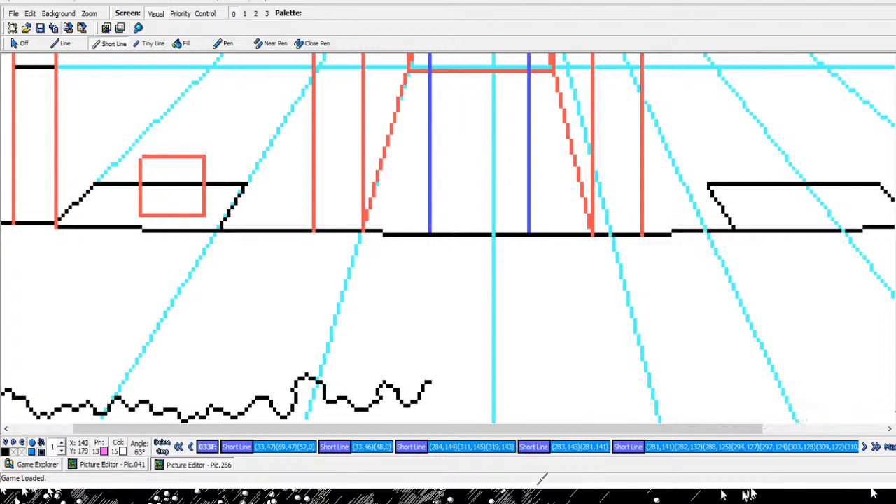
- Round the bump's top to (149,180), notch the outline back to about (147,183), and descend to (155,187)
left_click(432, 382)
left_click(453, 385)
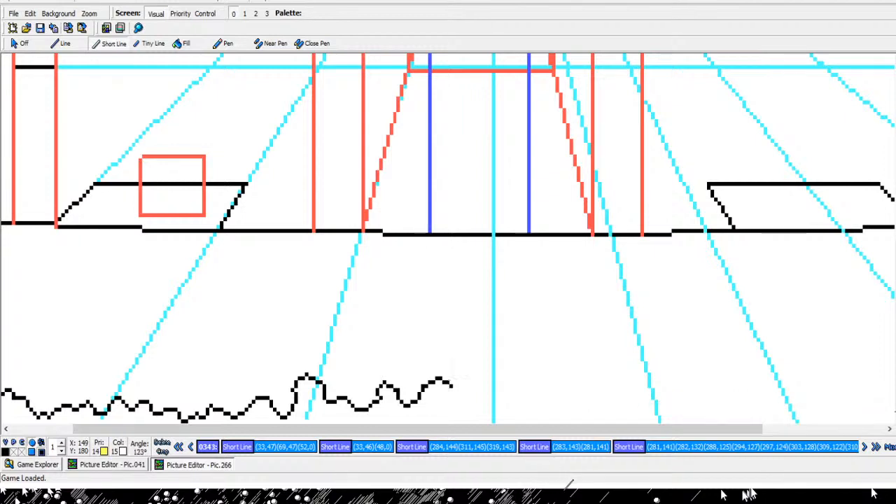
left_click(446, 396)
left_click(459, 401)
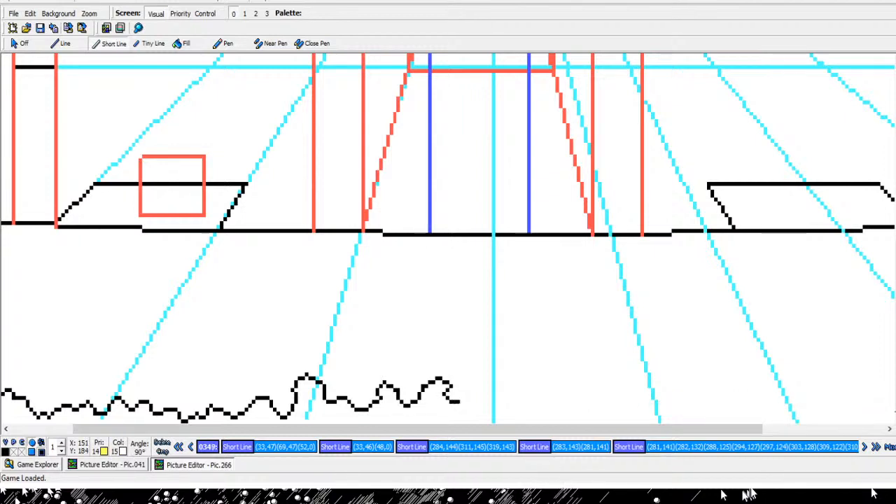
left_click(456, 398)
left_click(473, 413)
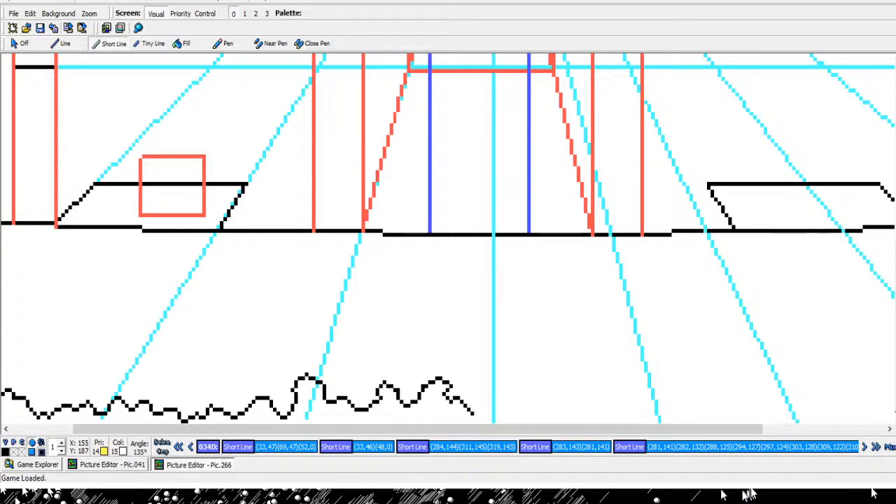
- Draw a low foliage bump across the center guide line, topping out near (161,184) and falling to about (165,188)
left_click(476, 409)
left_click(480, 406)
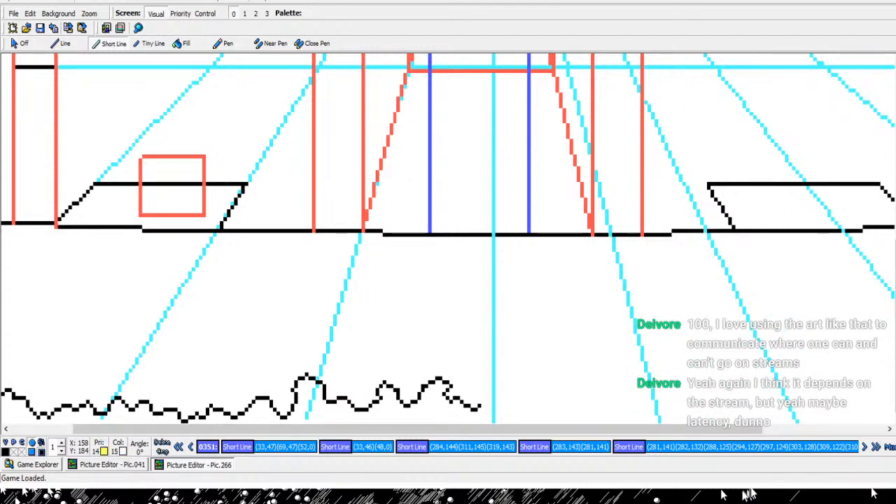
left_click(481, 405)
left_click(484, 402)
left_click(494, 402)
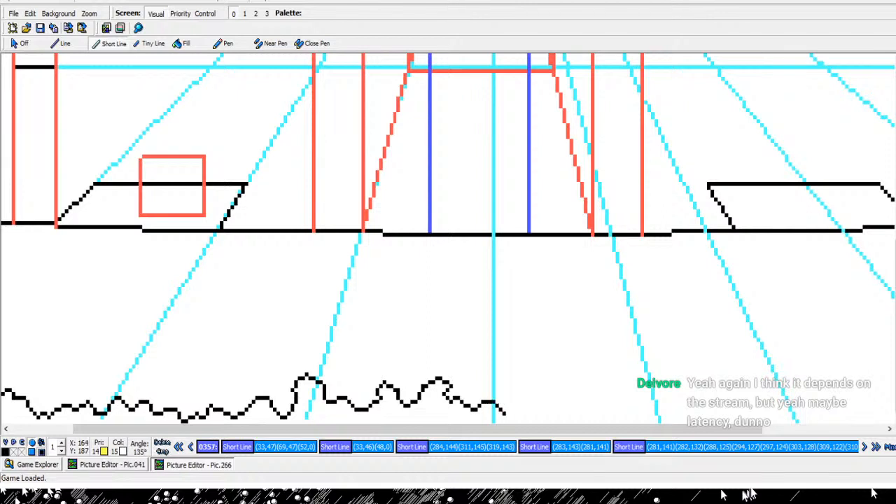
left_click(502, 413)
left_click(508, 418)
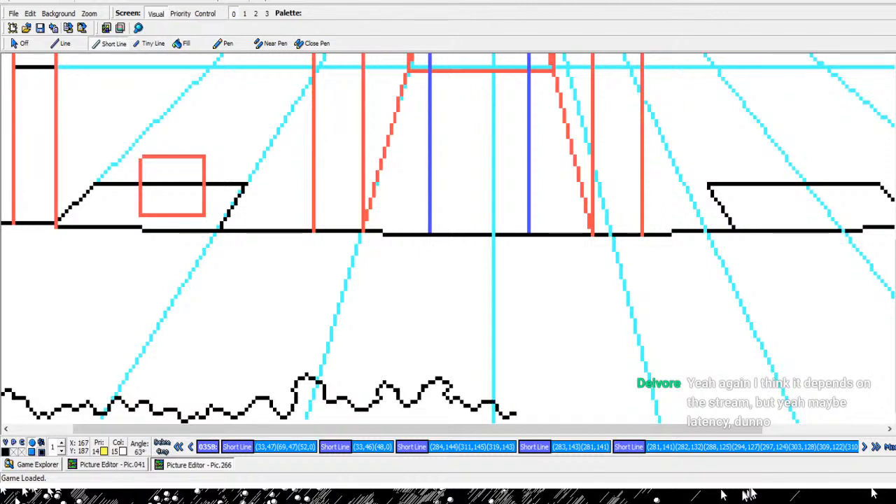
- Raise the foliage outline from about (167,187) to a peak near (174,180), then bring it down to (176,185)
left_click(515, 413)
left_click(524, 397)
left_click(530, 393)
left_click(539, 385)
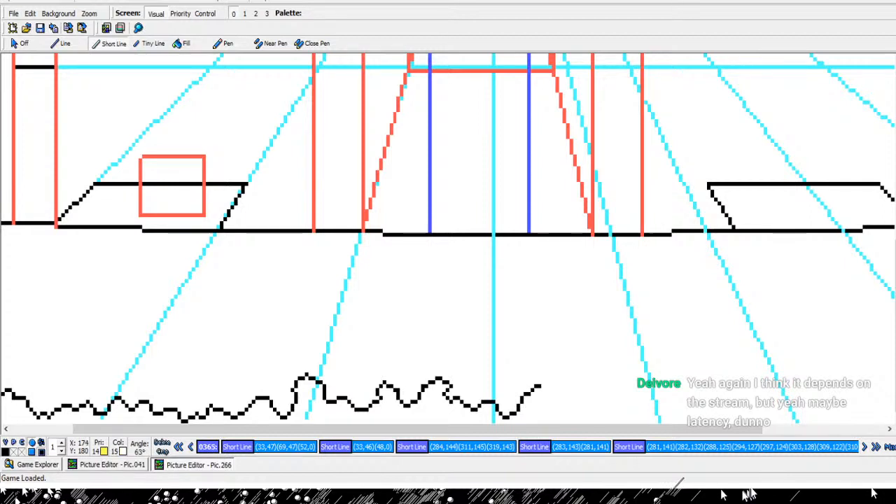
left_click(544, 392)
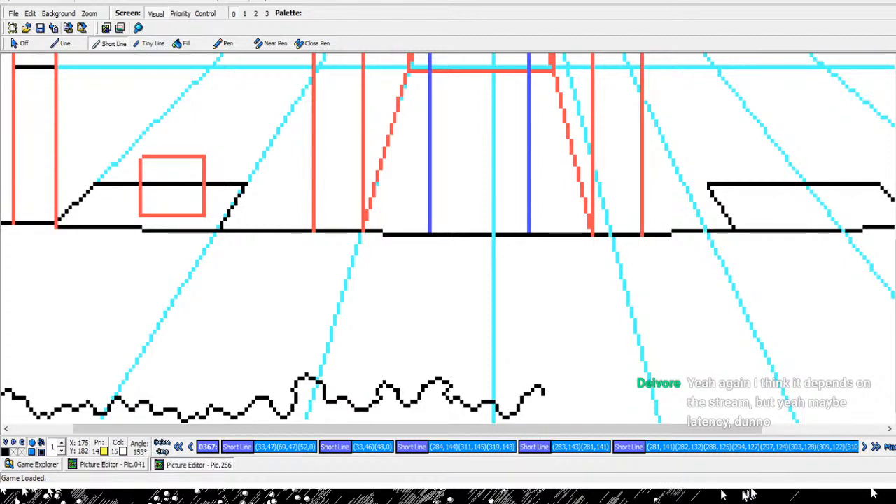
left_click(549, 403)
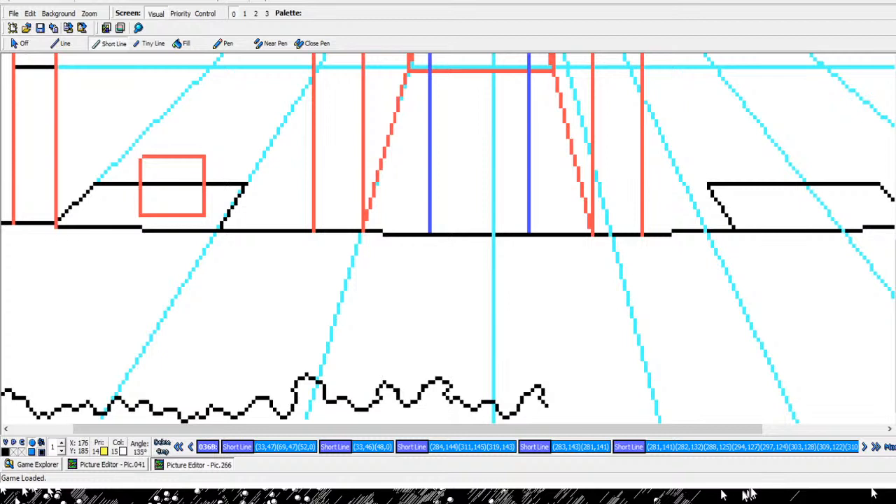
- Dip the foliage outline to about (179,187), then draw a steep rise to about (187,179)
left_click(558, 414)
left_click(565, 411)
left_click(572, 404)
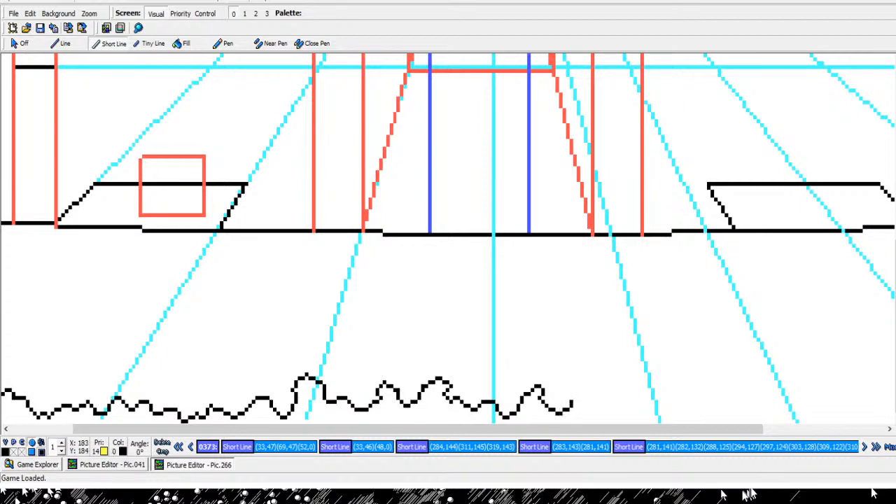
left_click(579, 390)
left_click(581, 389)
left_click(586, 383)
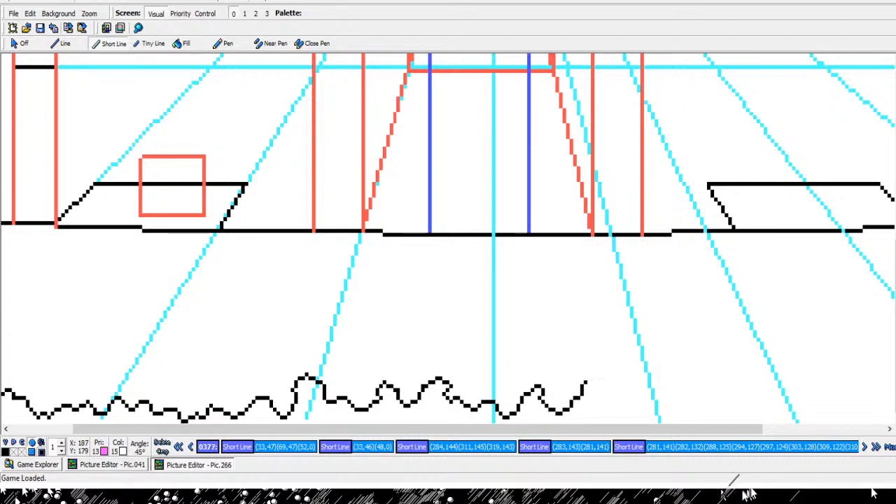
- Round the foliage bump's top near (190,178) and bring the outline down to about (193,184)
left_click(590, 381)
left_click(596, 378)
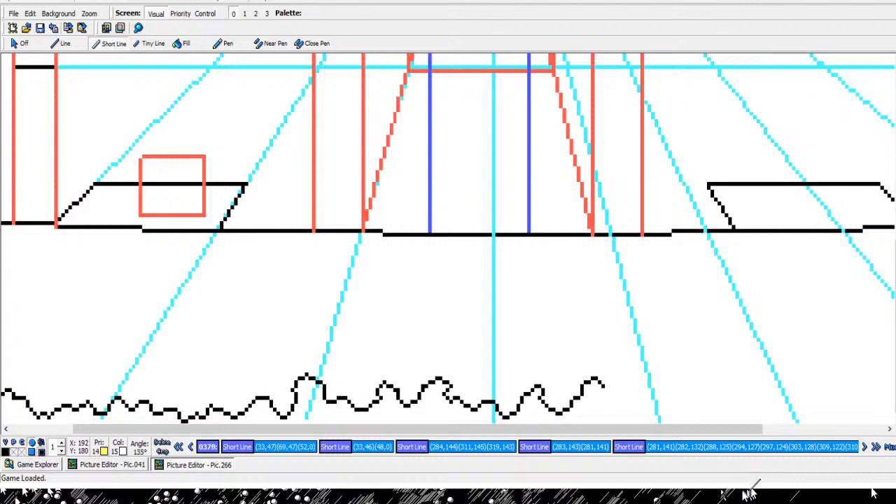
left_click(603, 385)
left_click(600, 393)
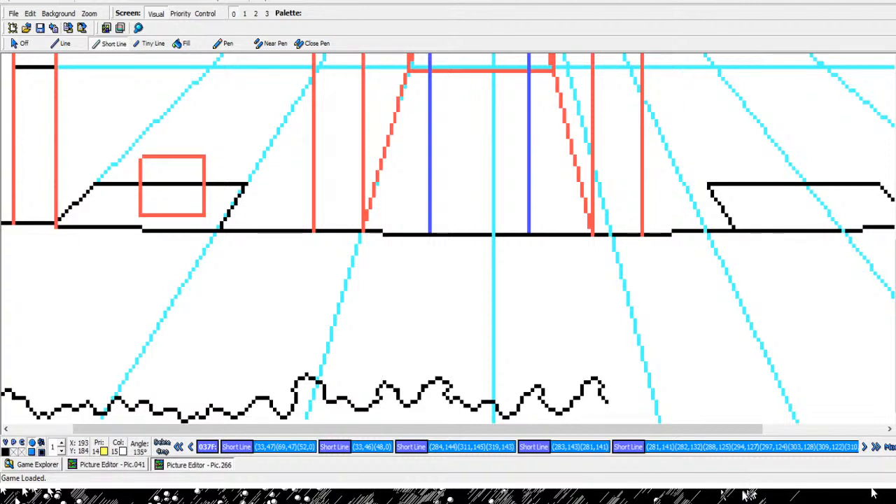
left_click(607, 403)
- Examine the foliage outline across the whole picture and the empty foreground beyond its right end
left_click(138, 28)
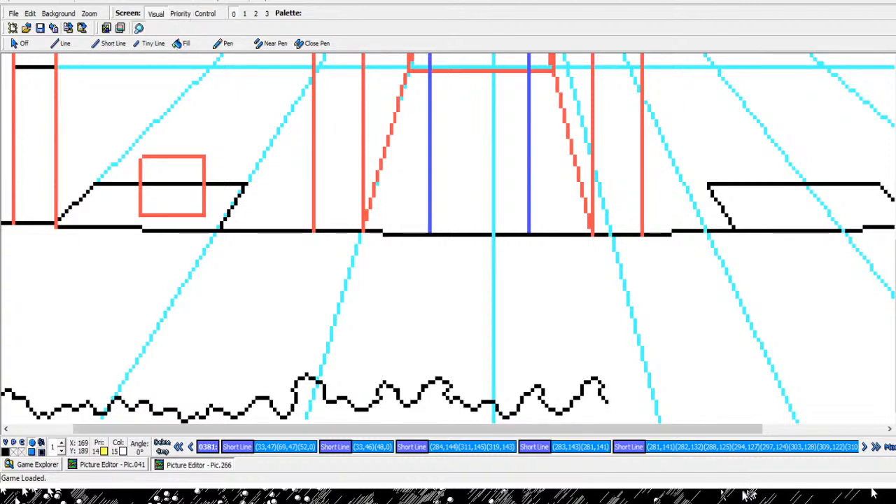
right_click(640, 379)
right_click(640, 379)
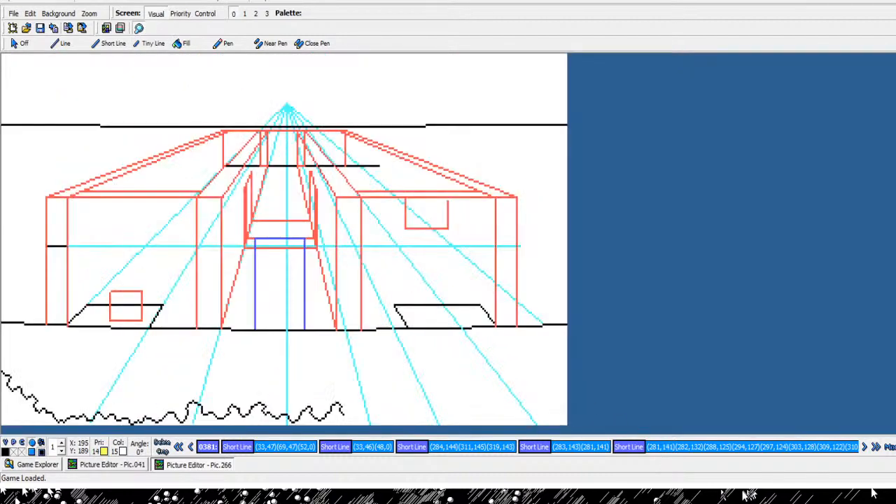
left_click(271, 411)
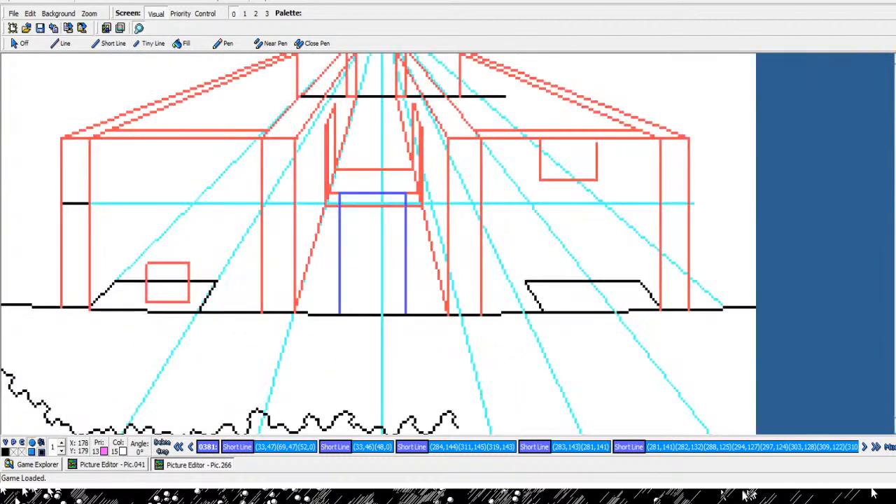
right_click(448, 423)
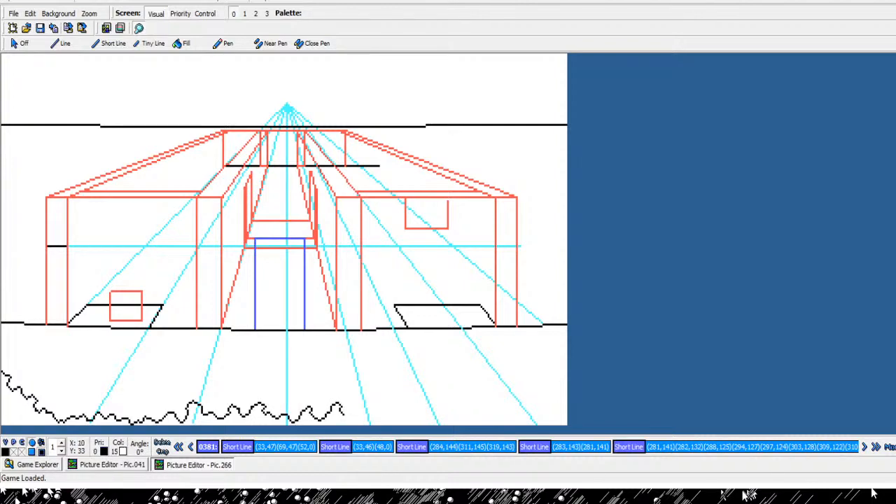
left_click(365, 411)
left_click(365, 411)
left_click(364, 411)
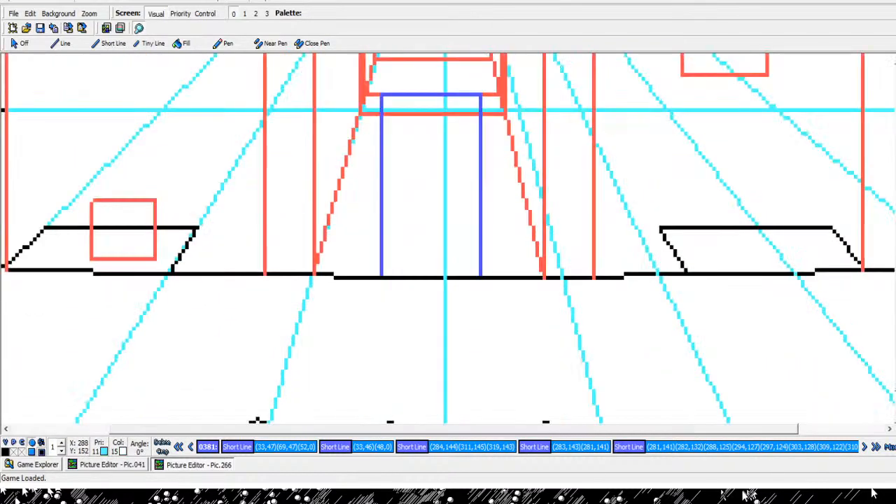
left_click(895, 404)
left_click_drag(763, 429, 820, 430)
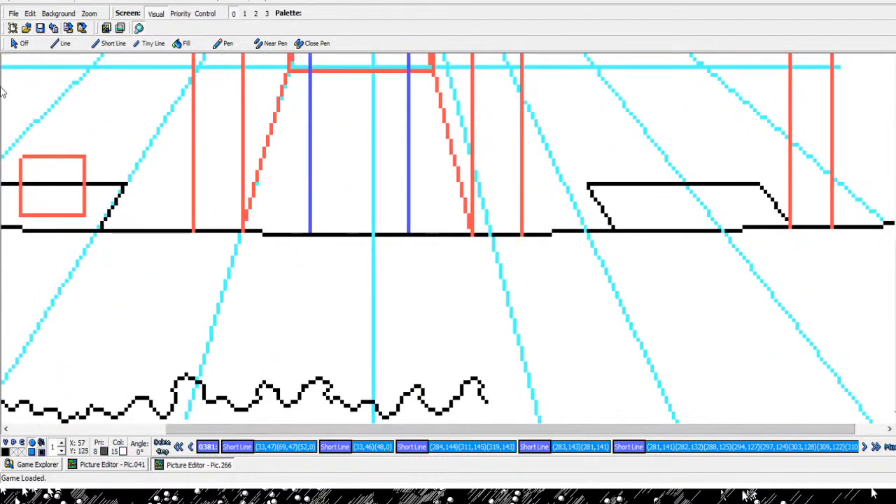
- Extend the outline with short lines from (193,184) through a shallow dip, rising through (205,179) to about (212,176)
left_click(111, 43)
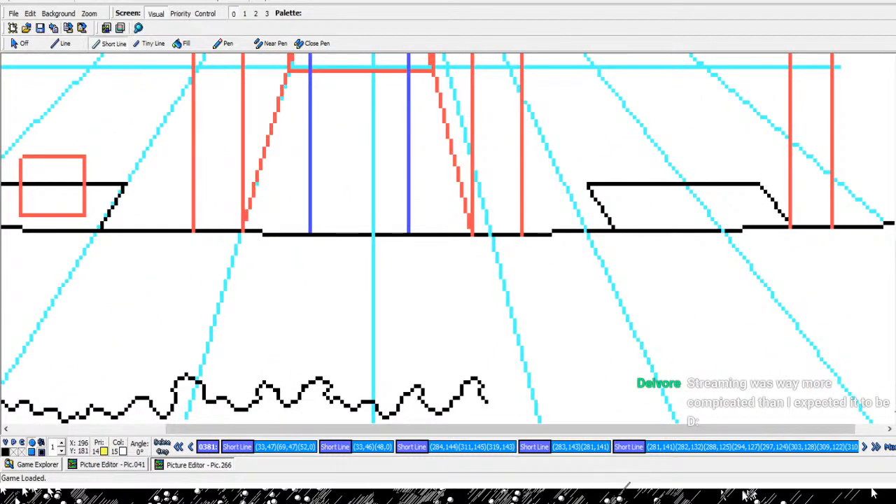
left_click(498, 414)
left_click(494, 407)
left_click(504, 399)
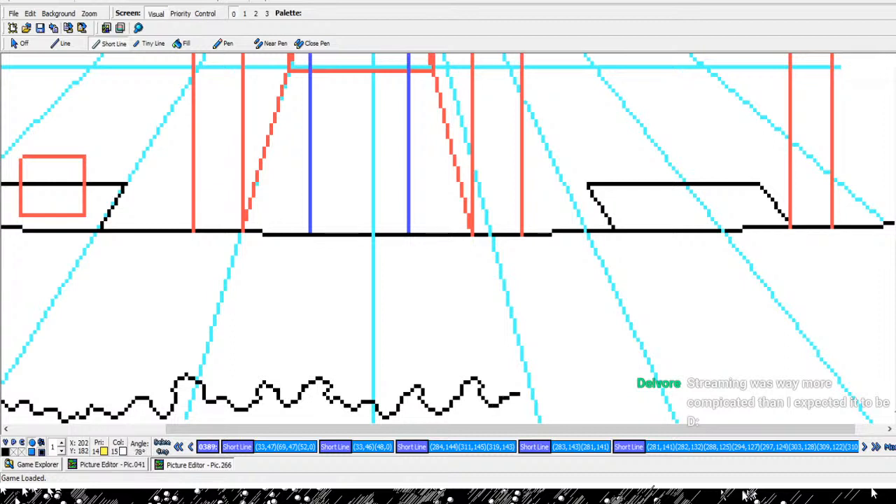
left_click(530, 383)
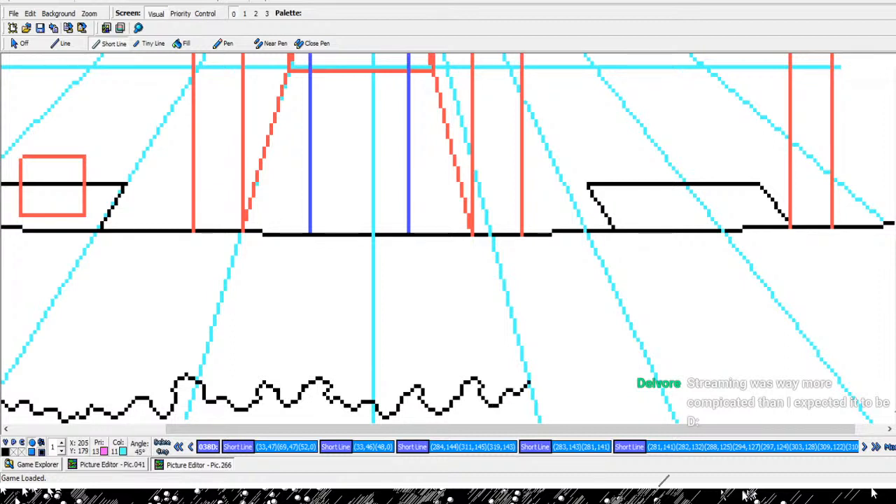
left_click(541, 380)
left_click(553, 370)
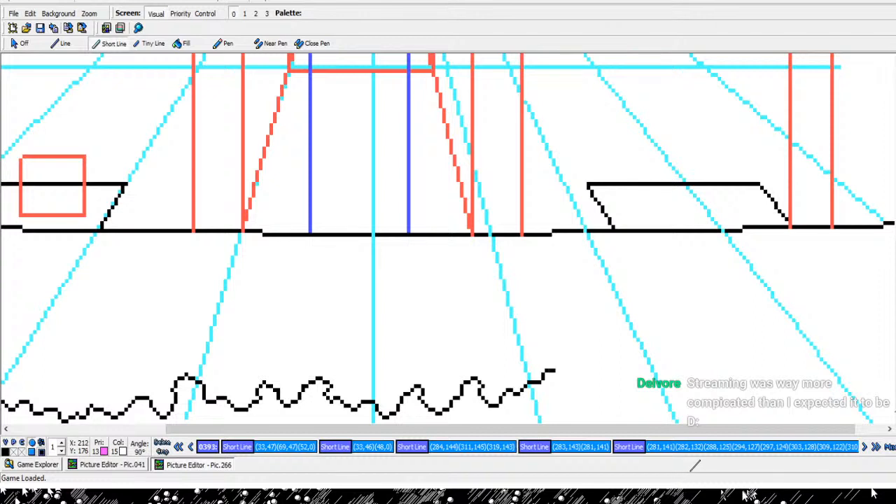
- Draw a curling foliage crest from about (212,176), folding back through (212,180) and bringing the outline down to about (219,185)
left_click(562, 365)
left_click(564, 375)
left_click(553, 385)
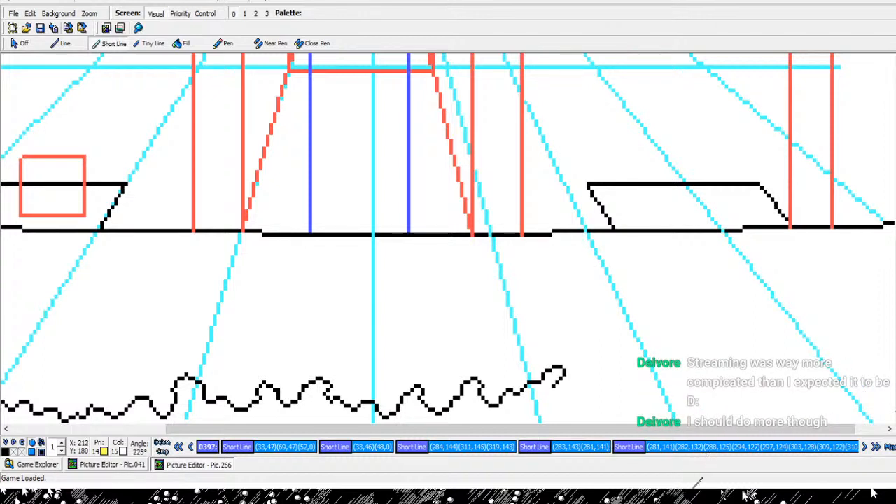
left_click(557, 386)
left_click(564, 397)
left_click(561, 398)
left_click(564, 402)
left_click(572, 399)
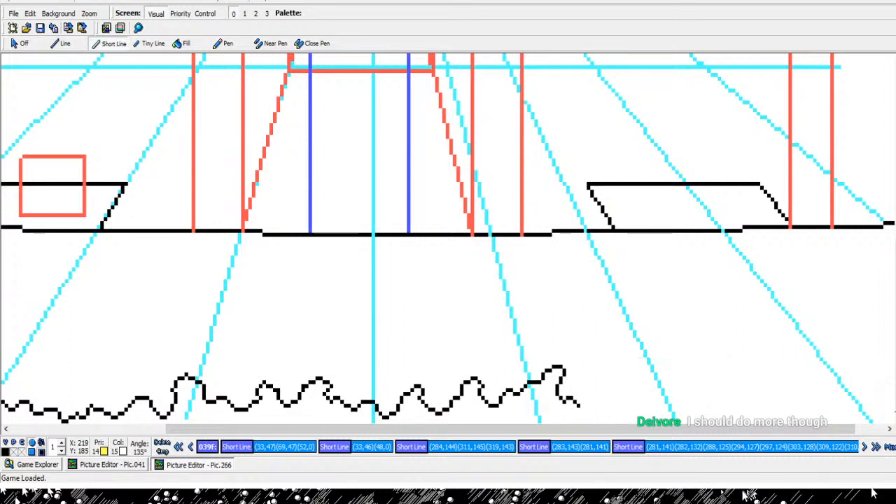
left_click(579, 406)
right_click(586, 398)
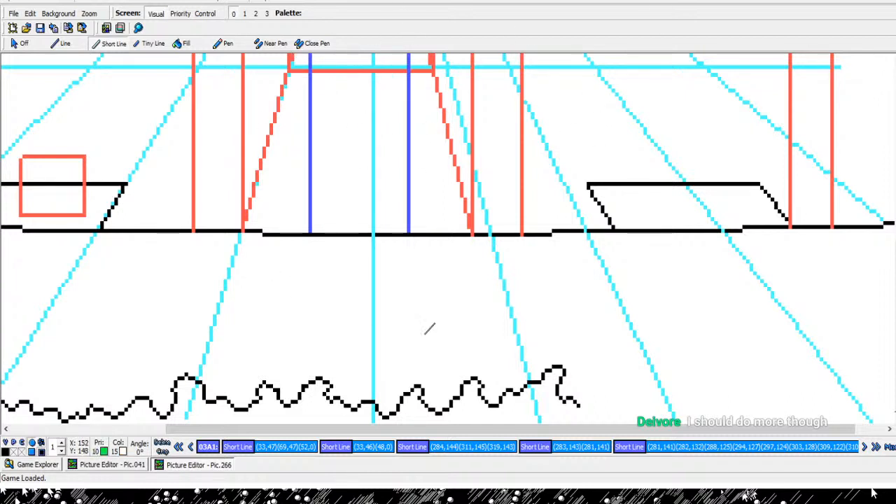
- Continue the outline through a dip at about (223,188) and over a low ripple to about (232,185)
left_click(582, 407)
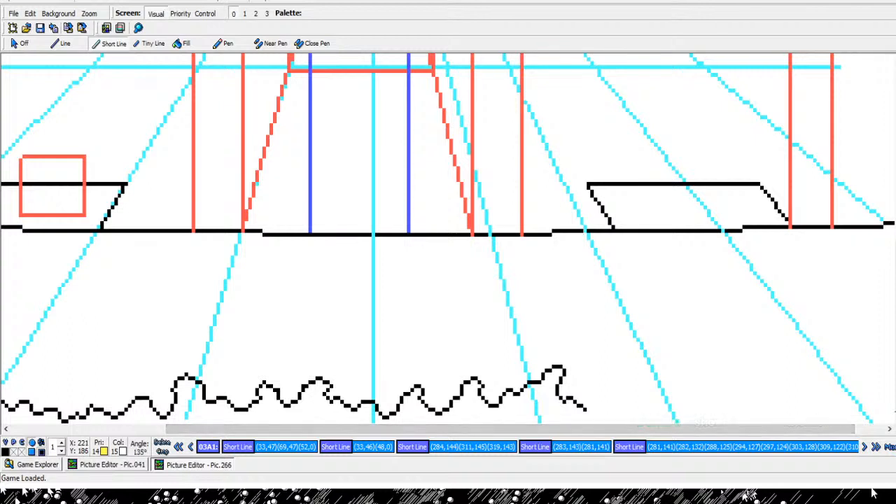
left_click(585, 413)
left_click(588, 417)
left_click(592, 417)
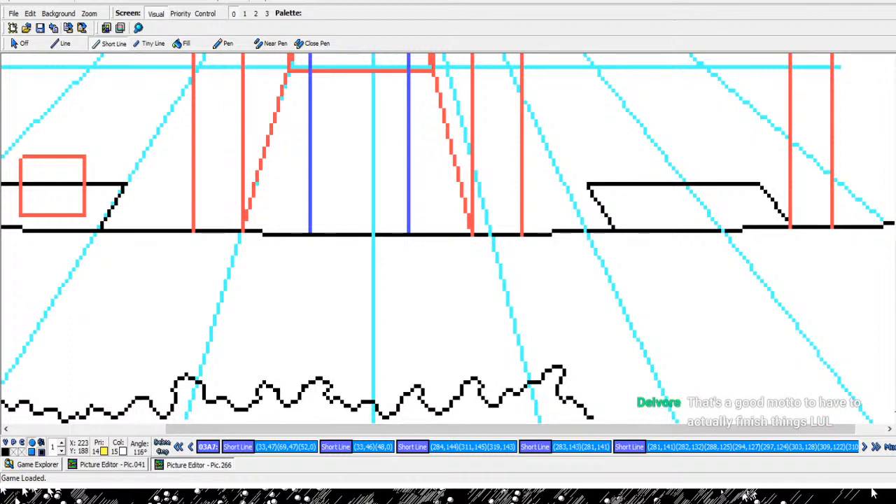
left_click(601, 413)
left_click(607, 409)
left_click(614, 411)
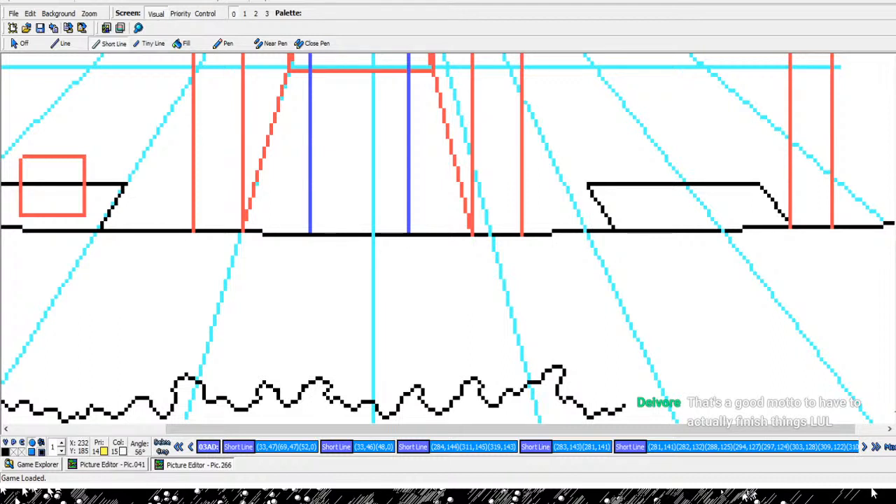
left_click(624, 409)
- Raise the outline through (233,180) into a rounded bump and bring it down past (240,182) to about (241,185)
left_click(627, 402)
left_click(624, 390)
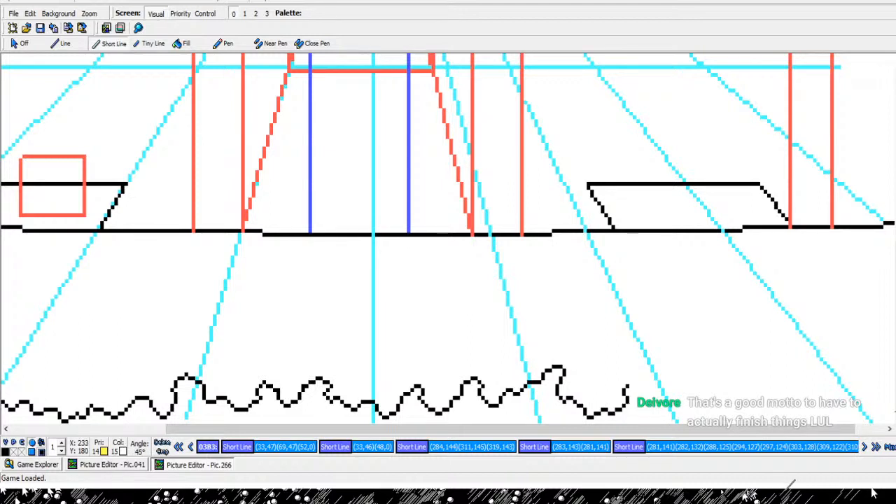
left_click(631, 383)
left_click(641, 379)
left_click(652, 387)
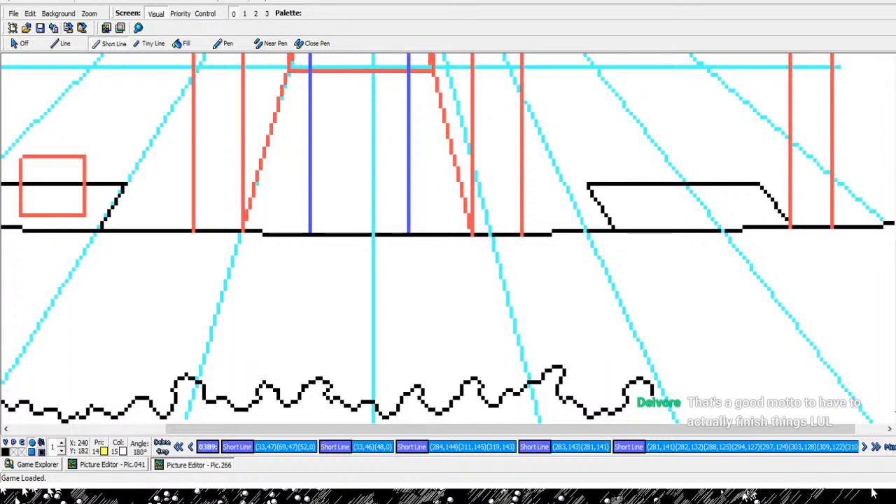
left_click(651, 396)
left_click(648, 401)
left_click(655, 405)
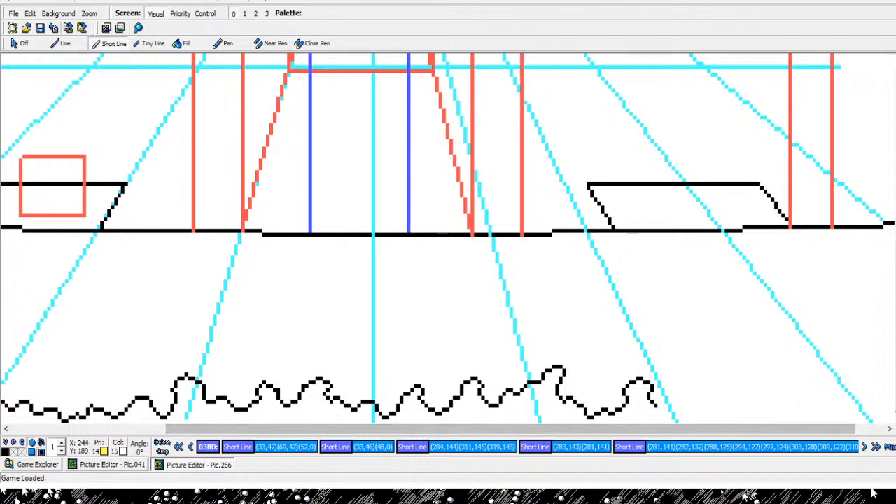
- Add the next foliage bump, rising through (247,183), cresting near (251,179) and dropping past (255,182) to about (256,184)
left_click(665, 401)
left_click(675, 399)
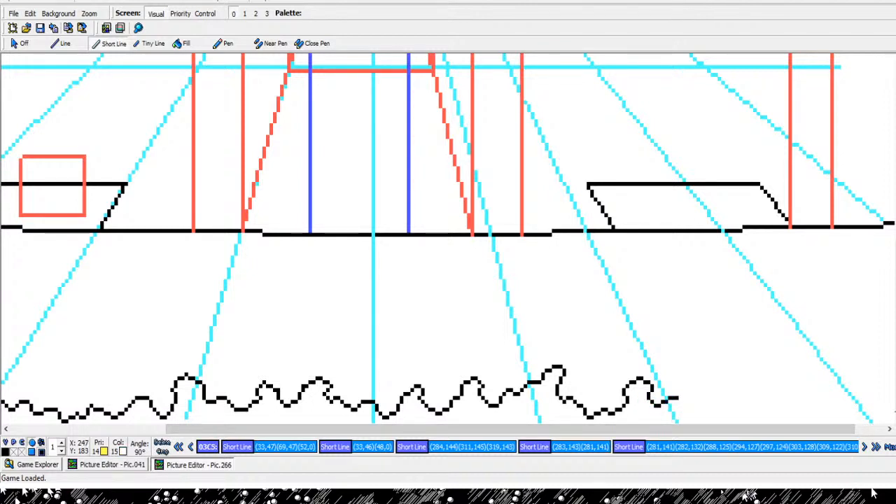
left_click(690, 380)
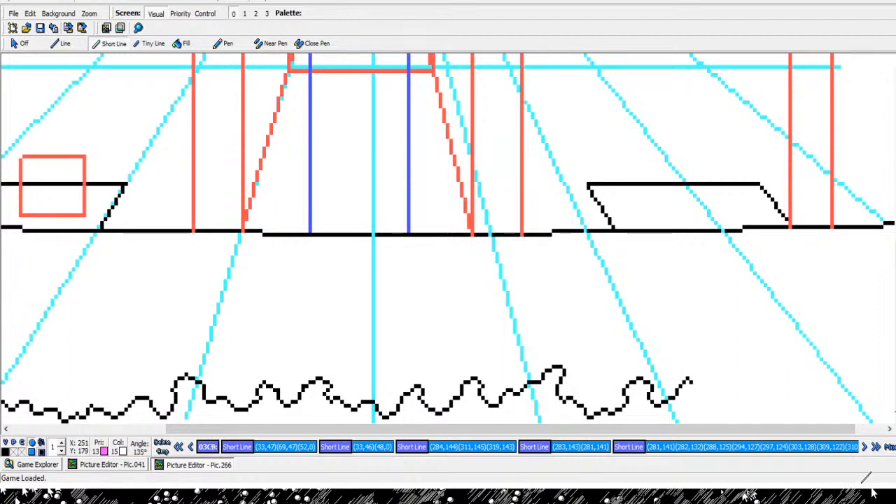
left_click(698, 383)
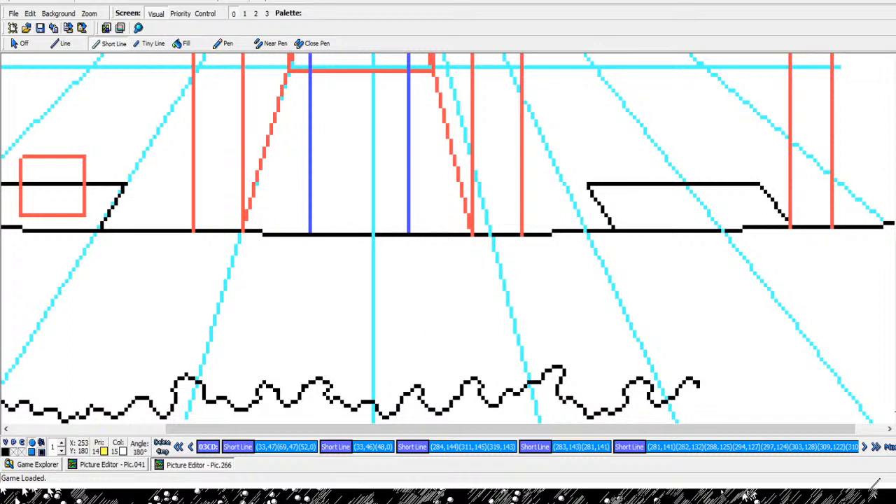
left_click(705, 393)
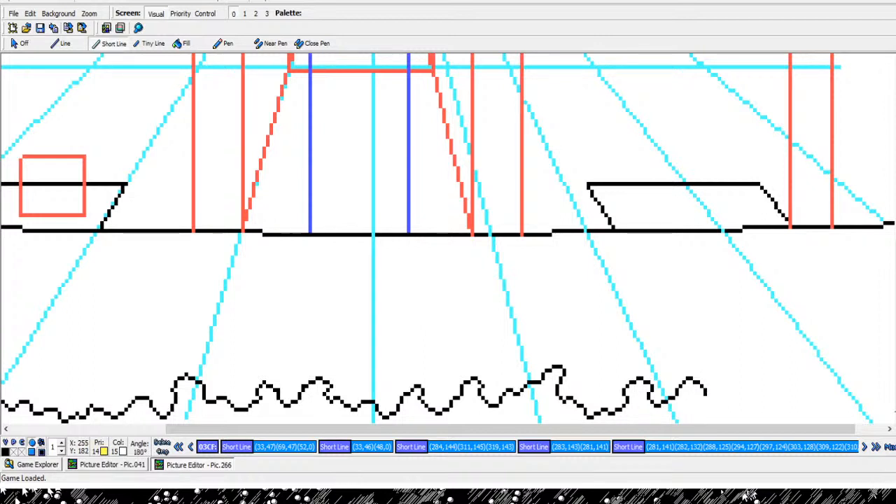
left_click(710, 398)
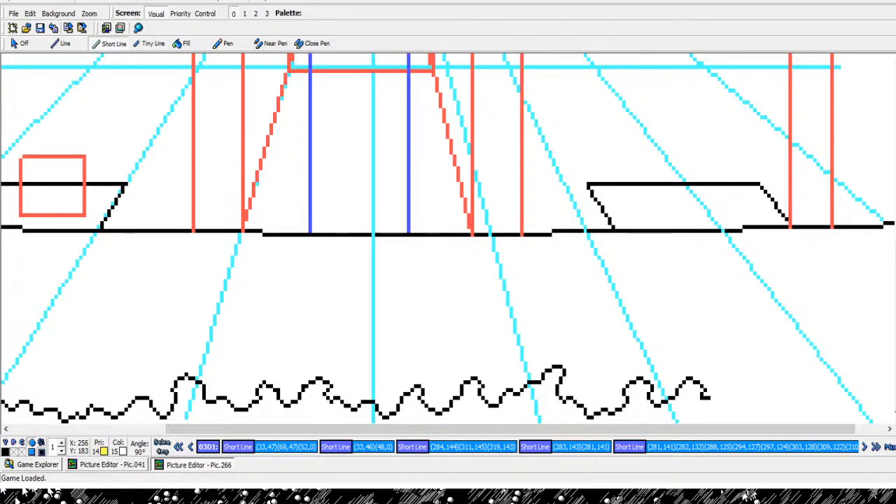
left_click(710, 402)
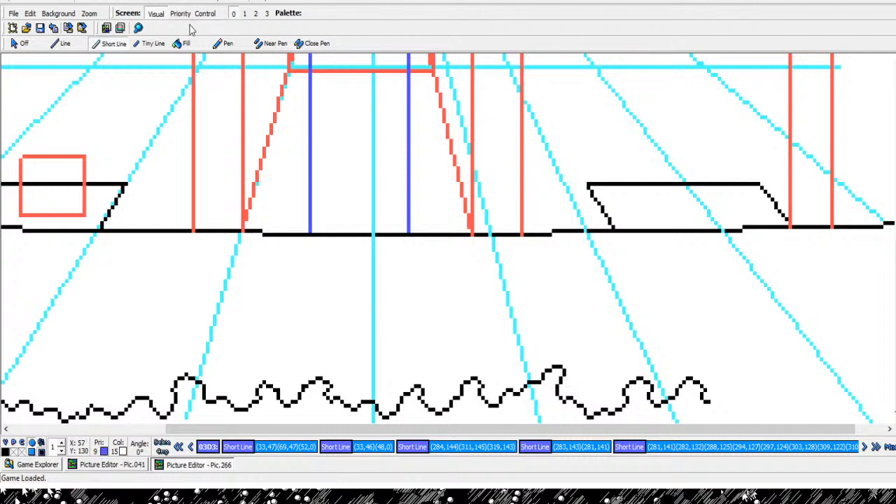
- Examine the foliage outline in the whole picture and the gap left between its end and the picture's right edge
left_click(138, 28)
right_click(525, 389)
right_click(542, 382)
right_click(504, 382)
right_click(397, 369)
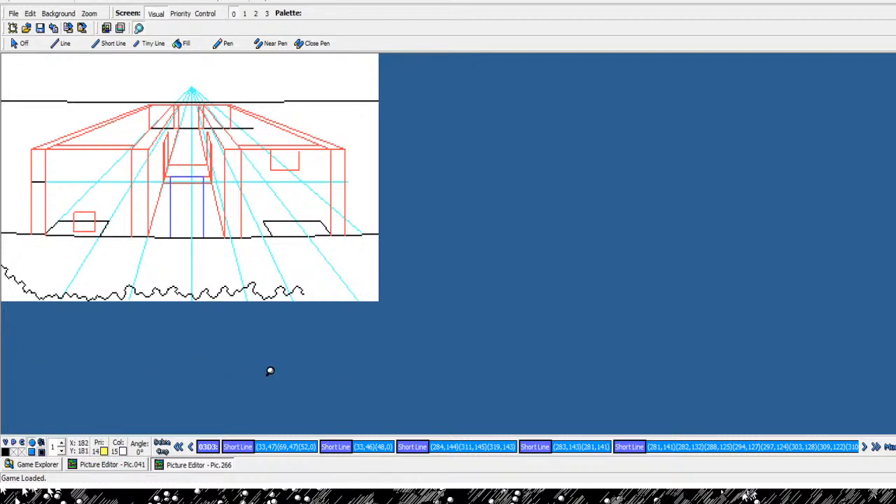
left_click(32, 366)
left_click(32, 367)
right_click(75, 459)
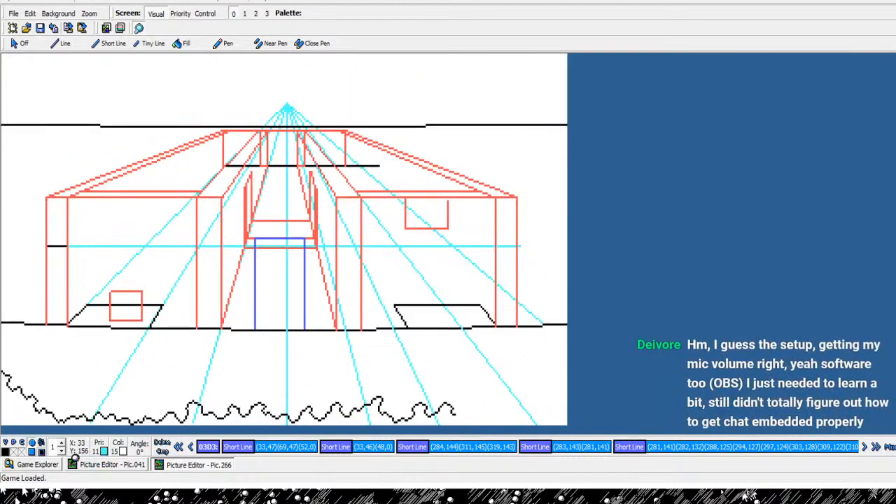
right_click(75, 458)
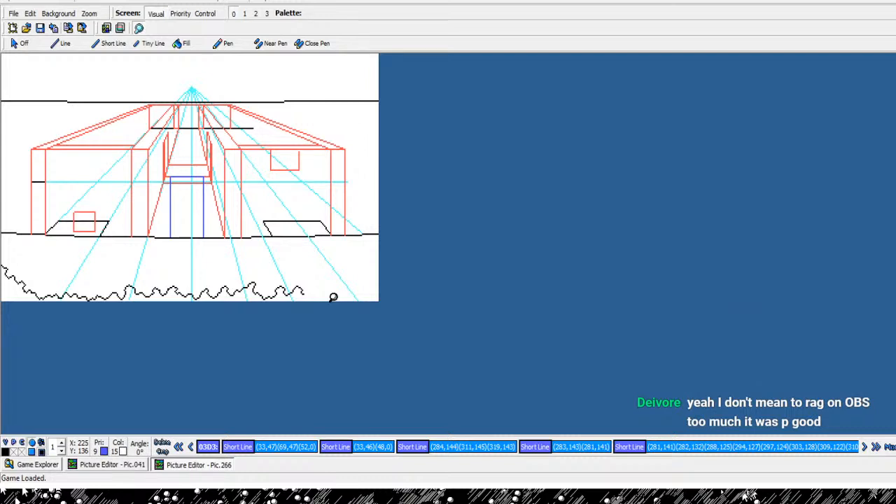
scroll(540, 402, "up", 2)
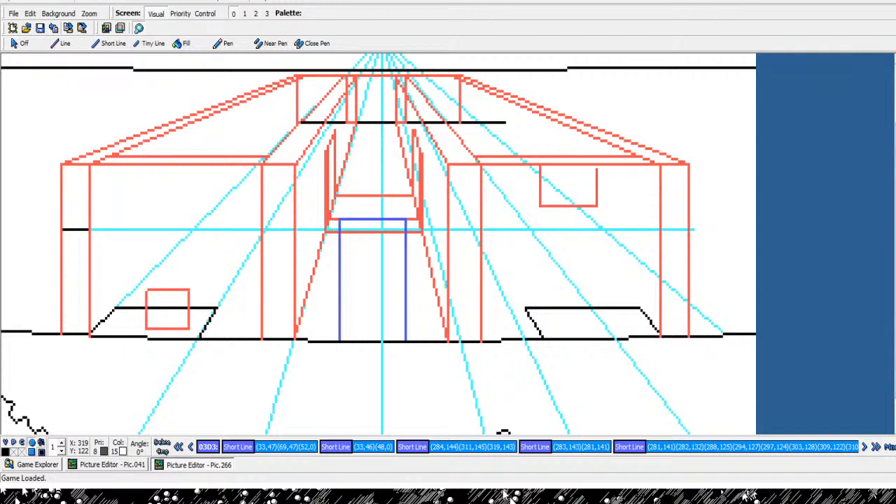
scroll(378, 244, "down", 1)
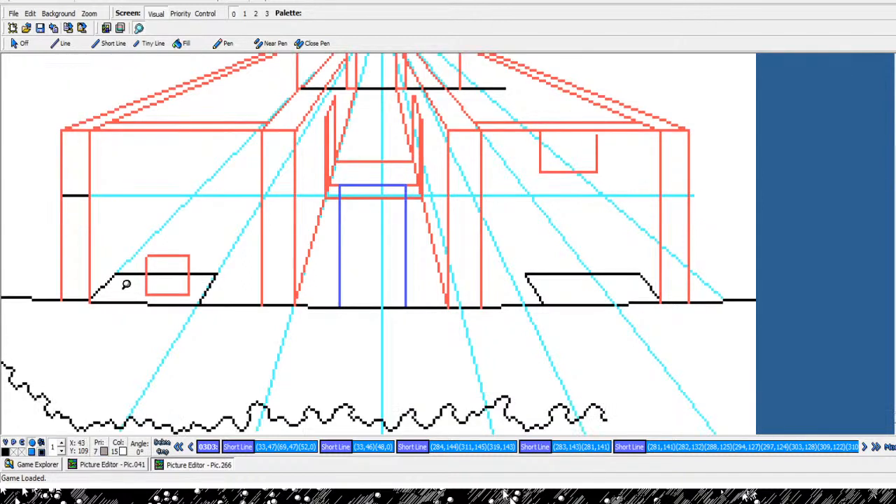
- Try to extend the outline with short lines through a dip and small ripples from (259,186) to about (282,178)
left_click(110, 43)
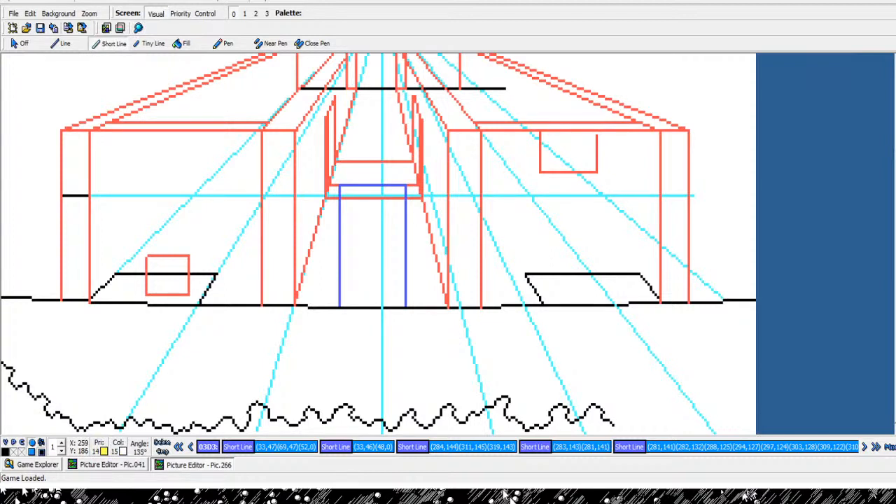
left_click(616, 430)
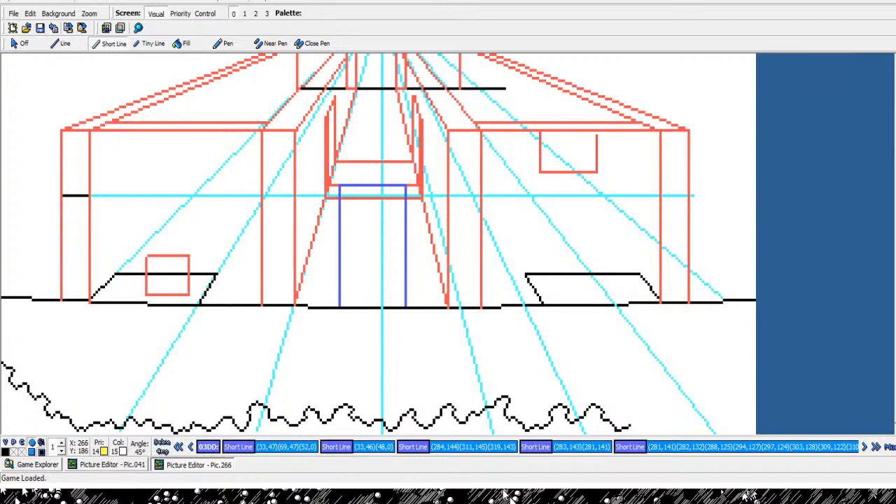
left_click(628, 411)
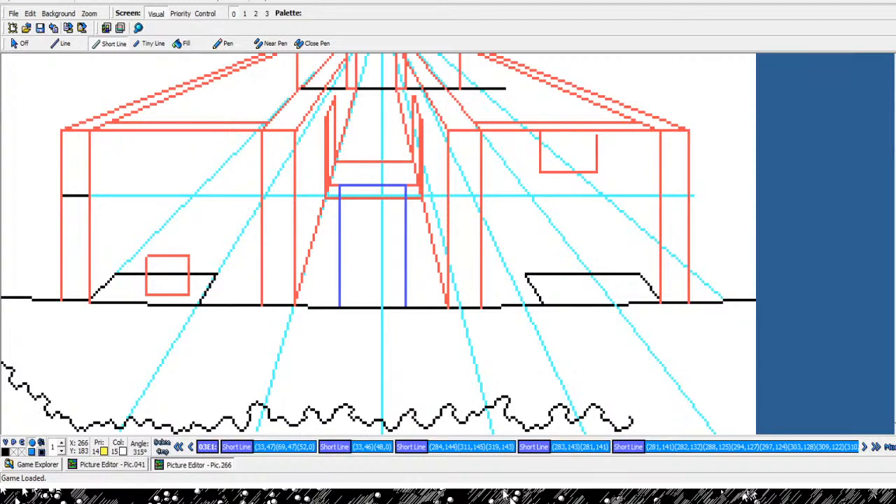
left_click(629, 418)
left_click(627, 415)
left_click(635, 415)
left_click(645, 410)
left_click(652, 412)
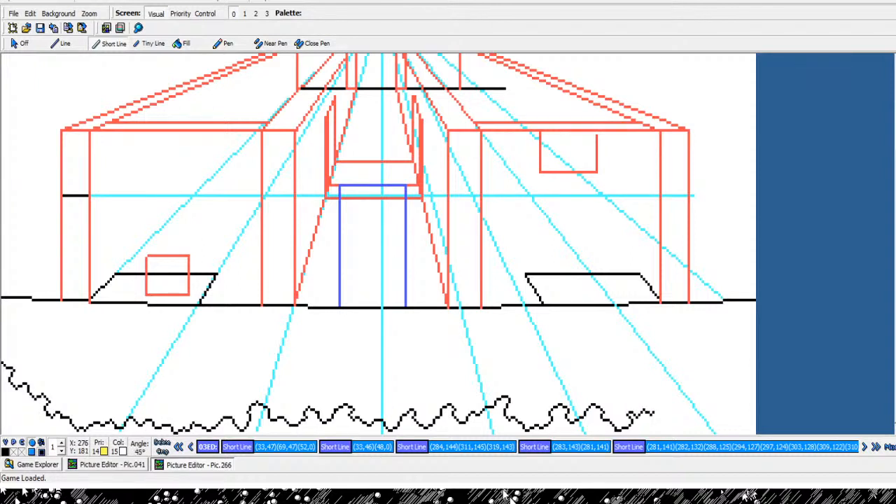
left_click(661, 413)
left_click(668, 406)
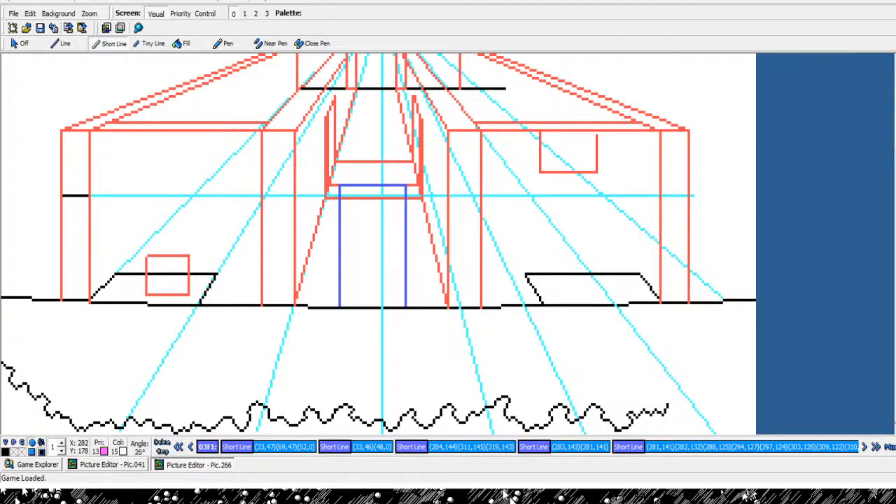
- Delete the short lines just added beyond the last foliage bump
right_click(677, 406)
key("Left")
key("Delete")
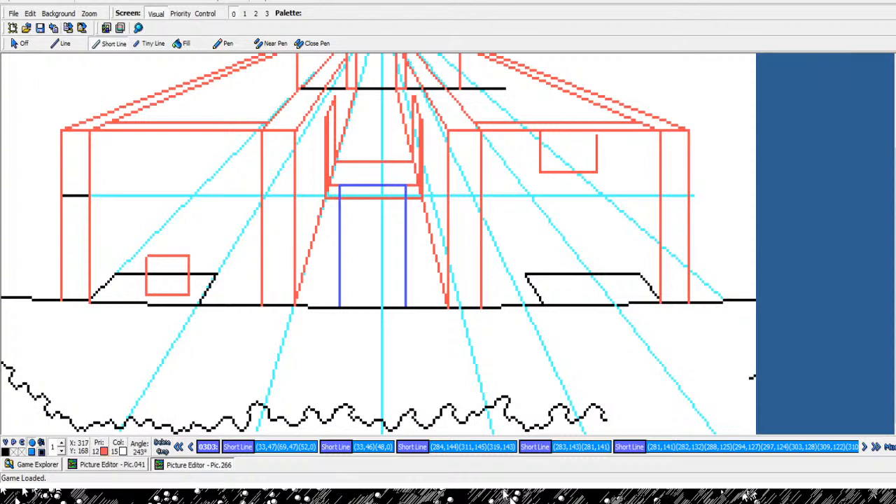
- Draw a foliage bump inward from the picture's right edge near (317,168), through (313,171) to about (307,172)
left_click(739, 376)
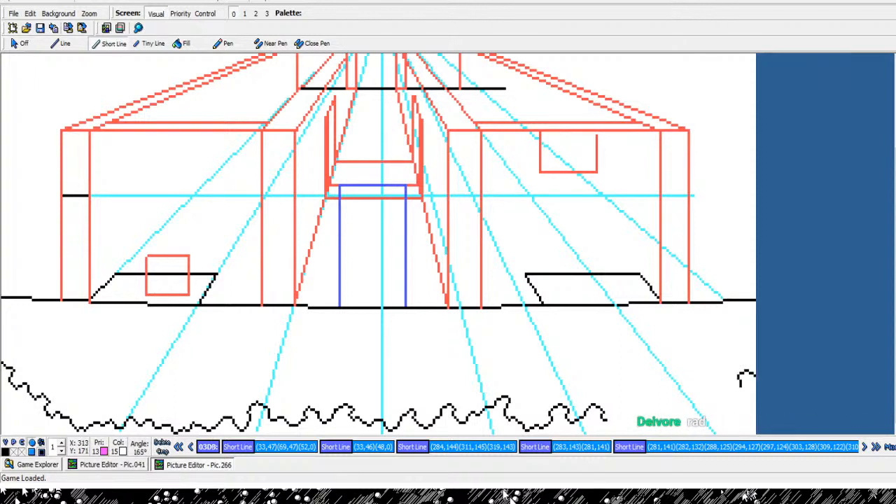
left_click(741, 386)
left_click(734, 387)
left_click(729, 390)
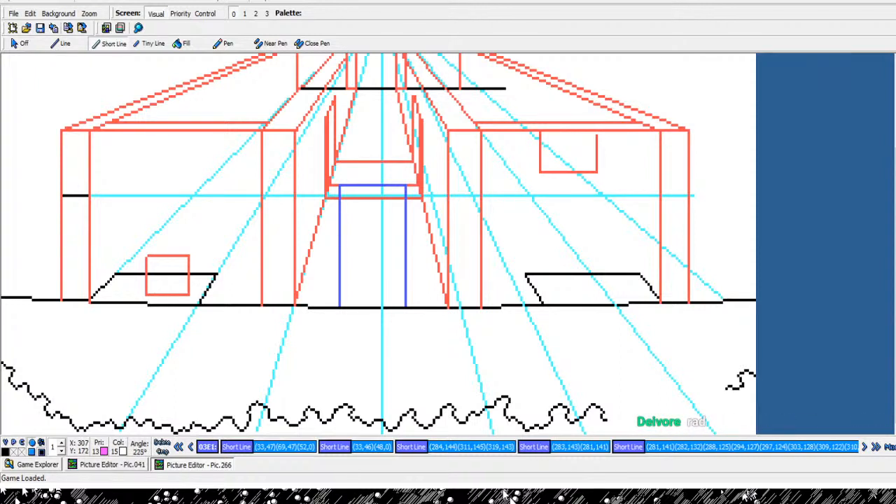
- Extend the right-hand outline down and leftward in small scallops from (307,172) to about (293,180)
left_click(719, 393)
left_click(712, 403)
left_click(706, 402)
left_click(699, 403)
left_click(696, 405)
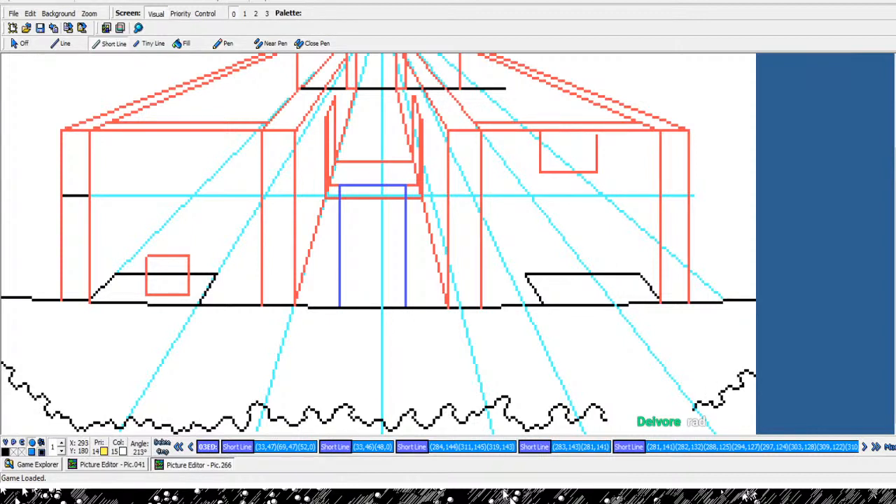
- Continue the right-hand outline leftward from (293,180) through (288,178) to about (285,177)
left_click(693, 404)
left_click(690, 407)
left_click(687, 409)
left_click(683, 408)
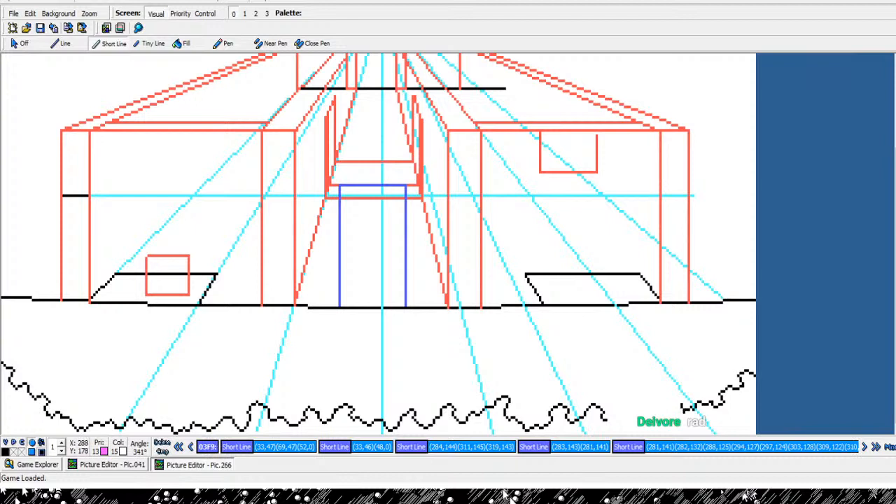
left_click(677, 407)
left_click(673, 405)
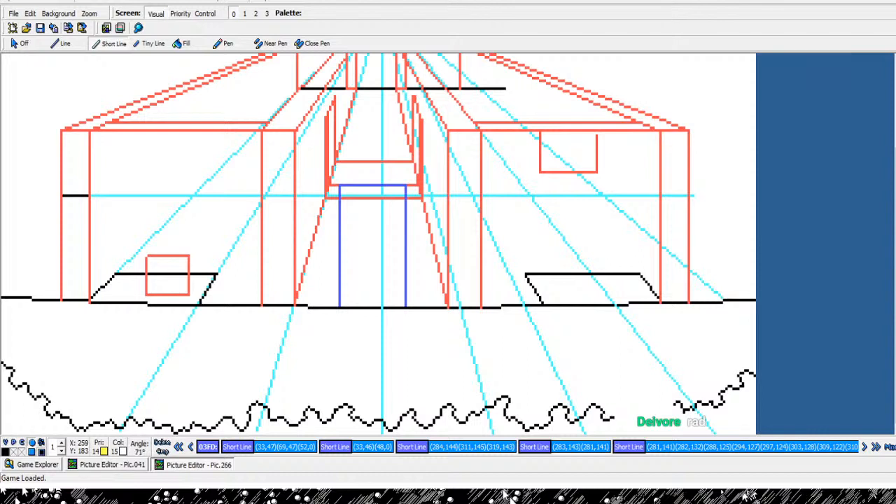
- Try to extend the left outline section from its last bump through (261,180) to about (269,180), and undo it
left_click(612, 410)
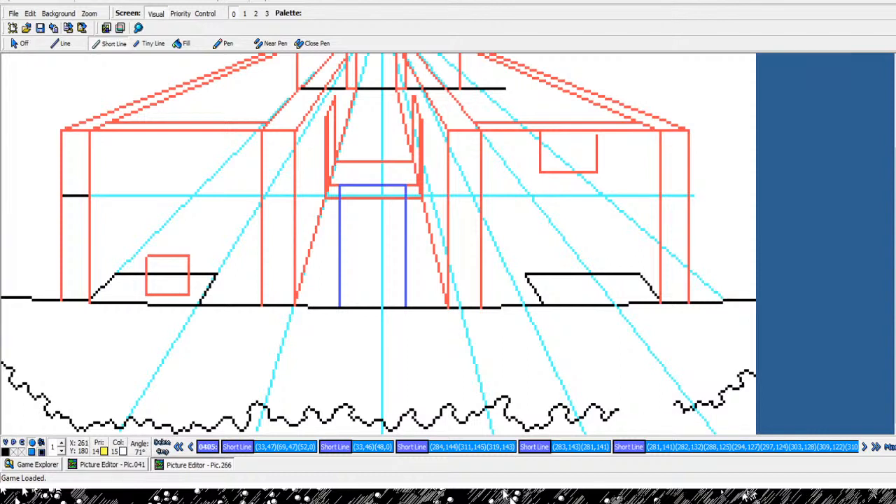
left_click(619, 411)
left_click(625, 414)
left_click(628, 410)
left_click(637, 411)
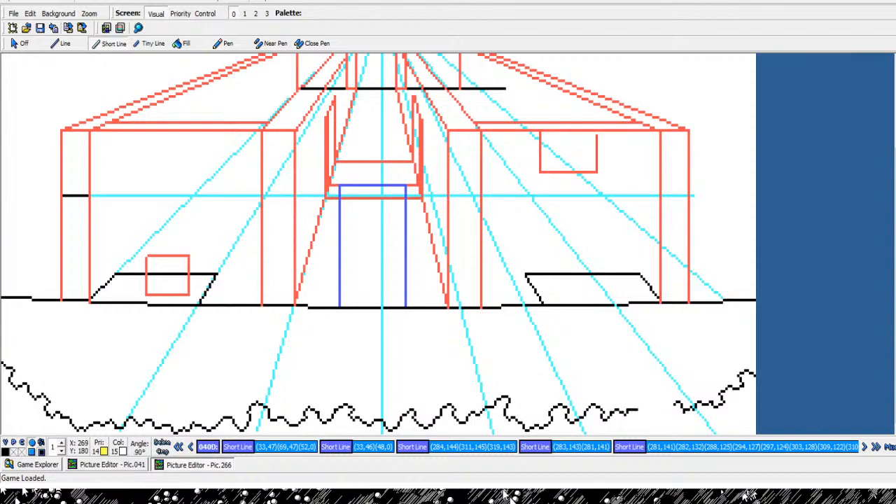
left_click(637, 411)
right_click(643, 417)
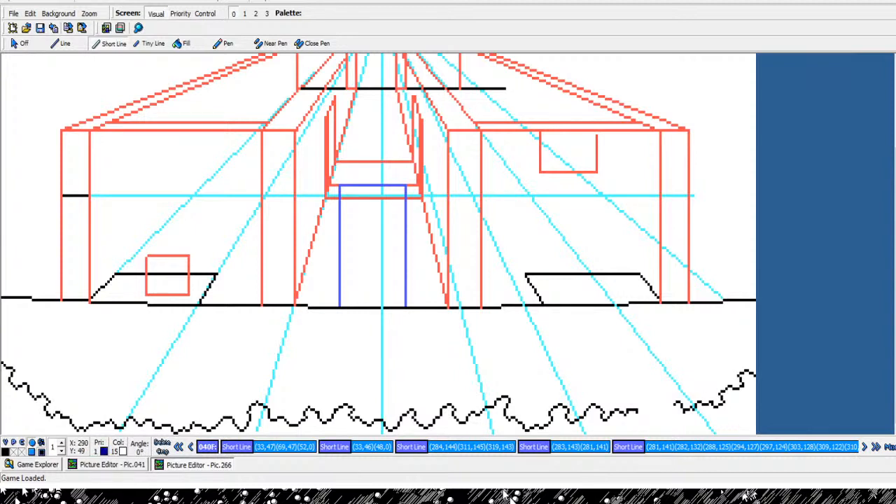
key("ctrl+z")
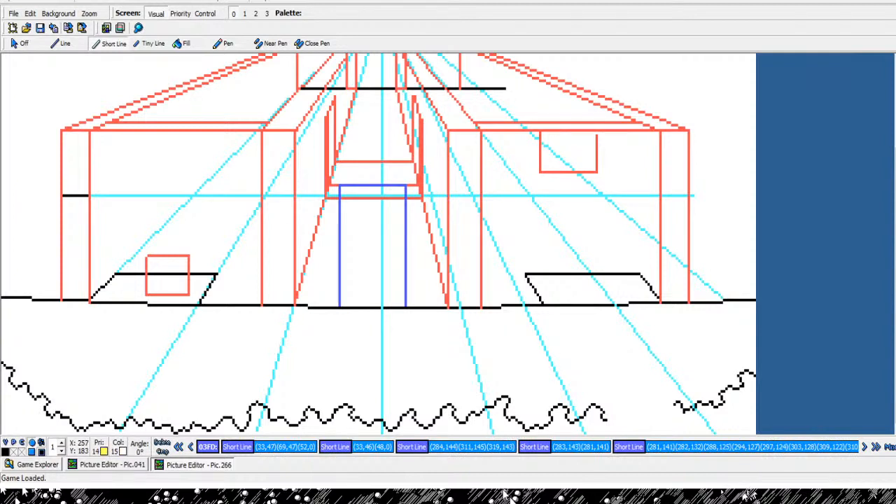
- Extend the left foliage outline in small scallops from (257,183) through (262,178) and (267,177) to about (272,178)
left_click(609, 417)
left_click(614, 408)
left_click(617, 413)
left_click(622, 407)
left_click(628, 408)
left_click(633, 405)
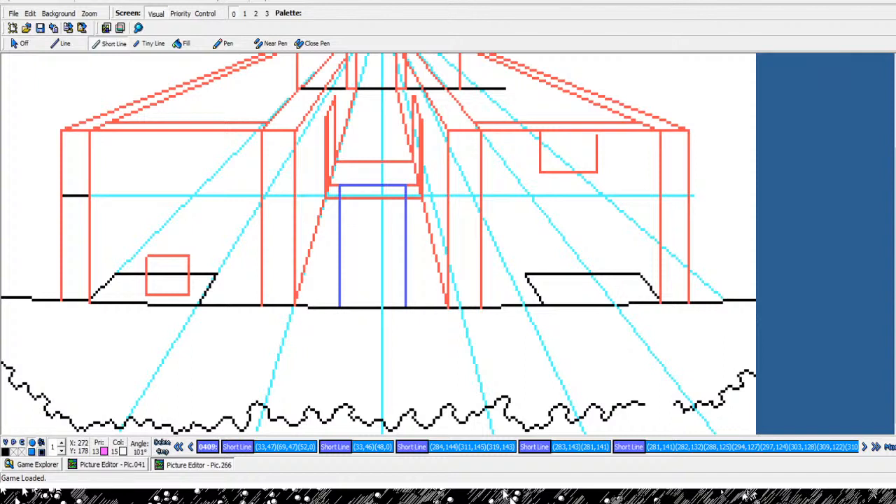
left_click(644, 404)
- Draw a taller foliage bump peaking near (275,171), and bring it down to meet the right-hand outline at about (284,178)
left_click(649, 402)
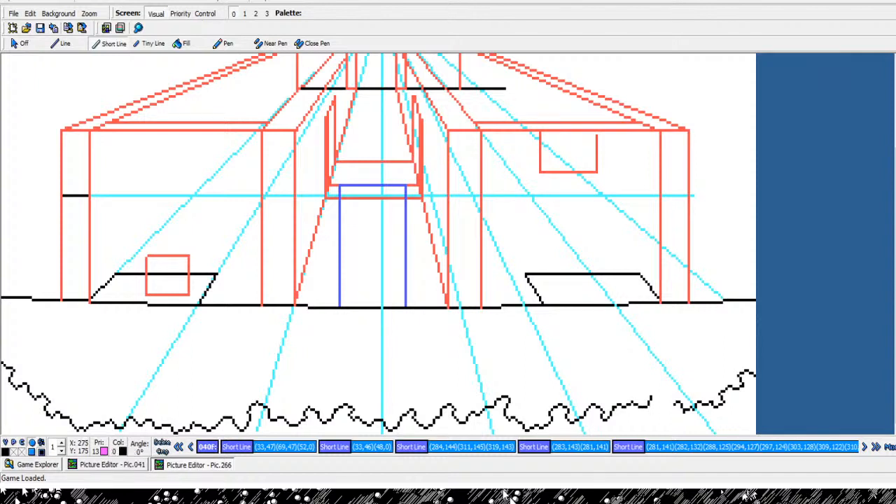
left_click(649, 395)
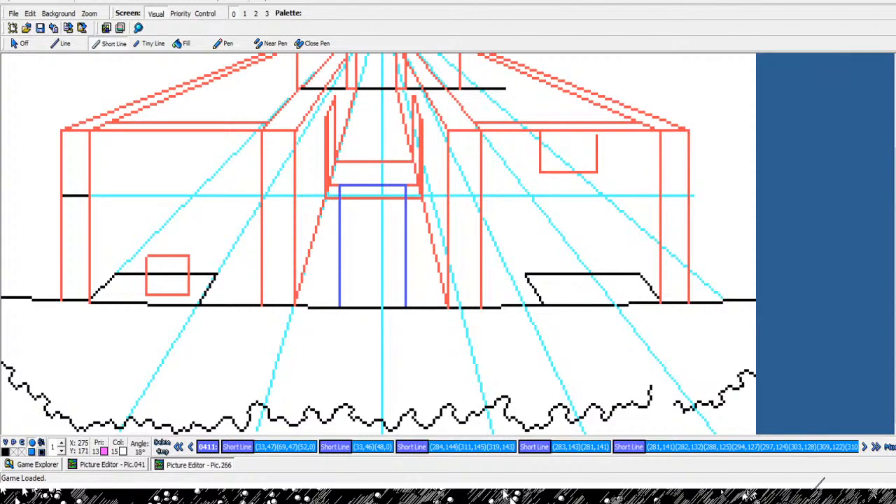
left_click(651, 387)
left_click(656, 386)
left_click(661, 390)
left_click(666, 396)
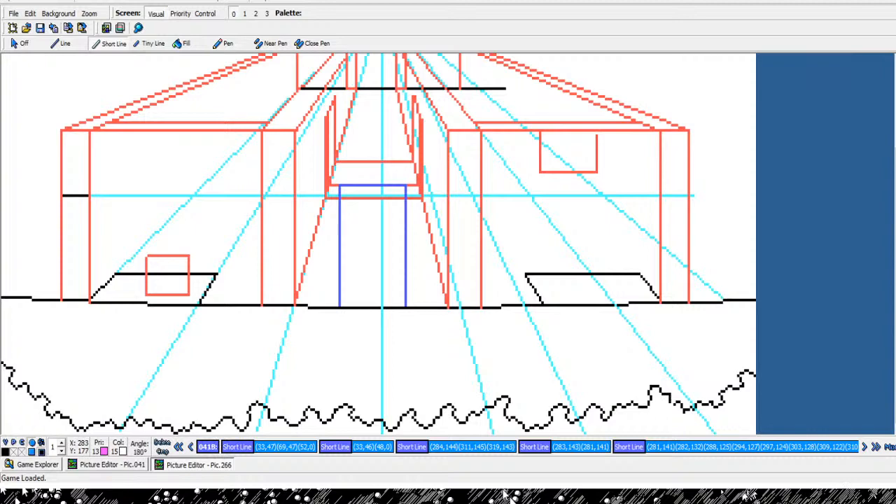
left_click(673, 404)
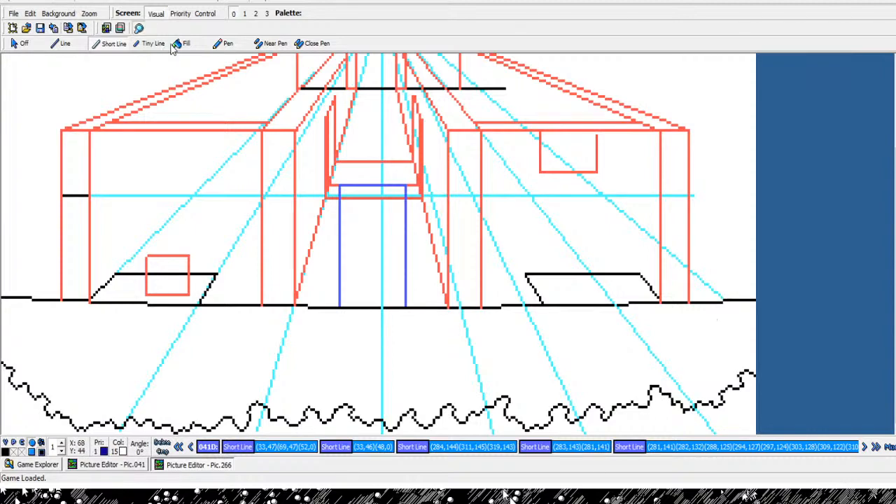
- Zoom out to view the whole picture, and step back through its drawing commands to the early perspective lines and first wall outlines
left_click(139, 28)
right_click(405, 301)
right_click(385, 301)
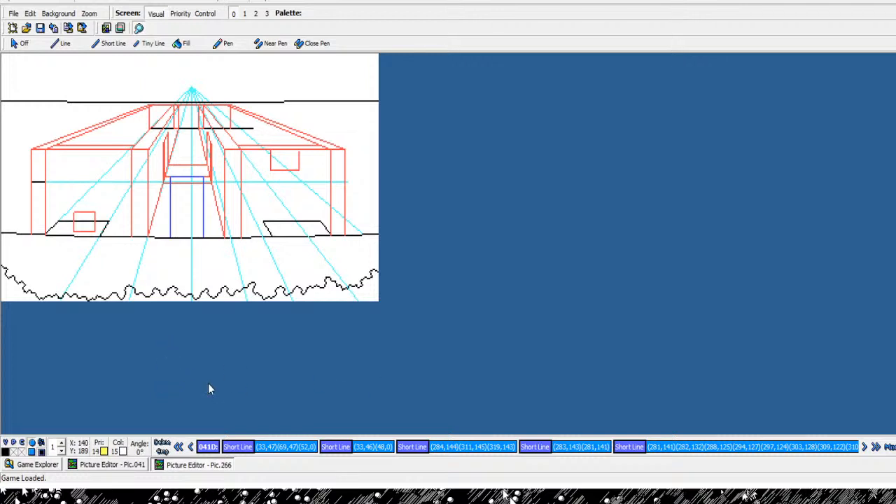
left_click(33, 364)
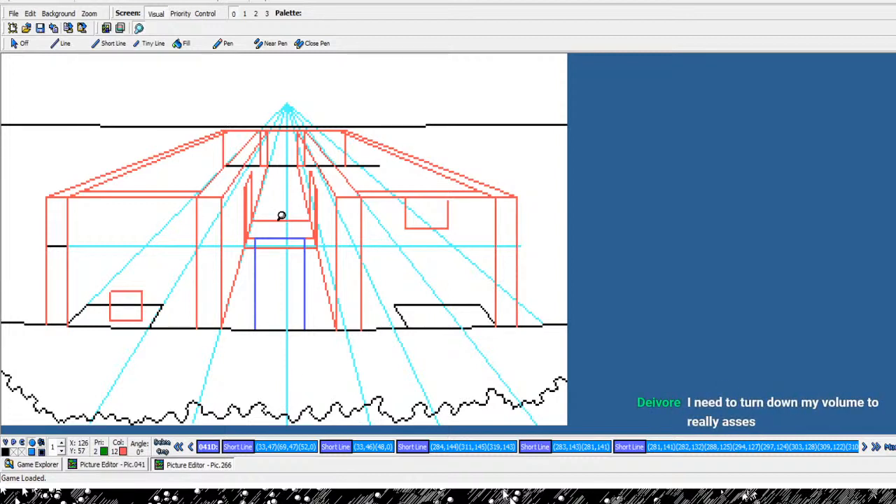
key("Left")
key("Left")
key("Left")
key("Left")
key("Left")
key("Left")
key("Left")
key("Left")
key("Left")
key("Left")
key("Left")
key("Left")
key("Left")
key("Left")
key("Left")
key("Left")
key("Left")
key("Left")
key("Left")
key("Left")
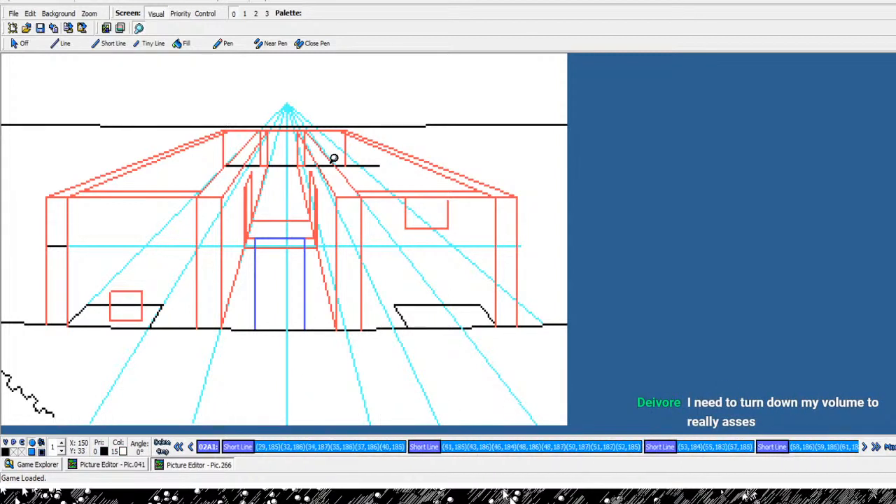
key("Left")
key("Left")
key("Left")
key("Left")
key("Left")
key("Left")
key("Left")
key("Left")
key("Left")
key("Left")
key("Left")
key("Left")
key("Left")
key("Left")
key("Left")
key("Left")
key("Left")
key("Left")
key("Left")
key("Left")
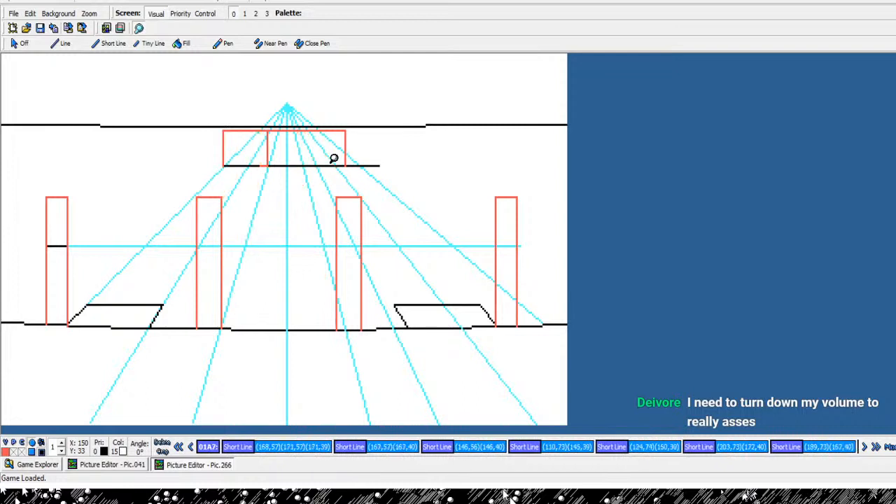
key("Left")
key("Left")
key("Left")
key("Left")
key("Left")
key("Left")
key("Left")
key("Left")
key("Left")
key("Left")
key("Left")
key("Left")
key("Left")
key("Left")
key("Left")
key("Left")
key("Left")
key("Left")
key("Left")
key("Left")
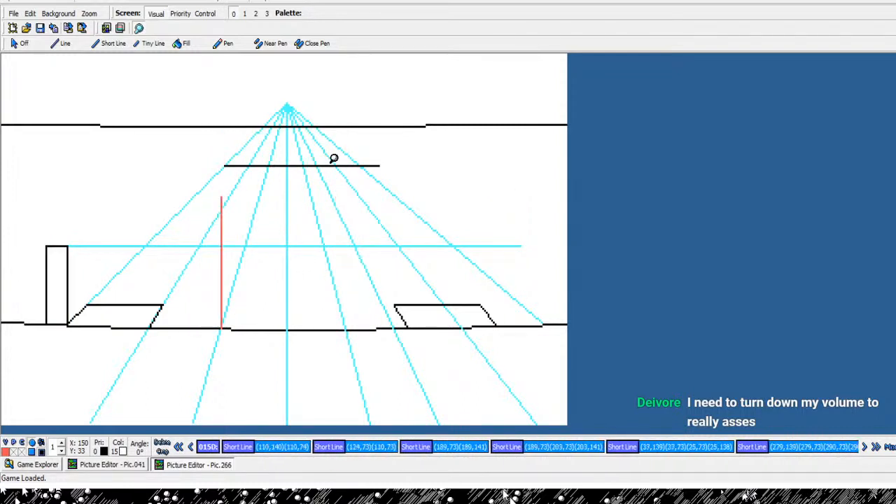
- Step forward through the drawing commands to the end of the picture
key("Right")
key("Right")
key("Right")
key("Right")
key("Right")
key("Right")
key("Right")
key("Right")
key("Right")
key("Right")
key("Right")
key("Right")
key("Right")
key("Right")
key("Right")
key("Right")
key("Right")
key("Right")
key("Right")
key("Right")
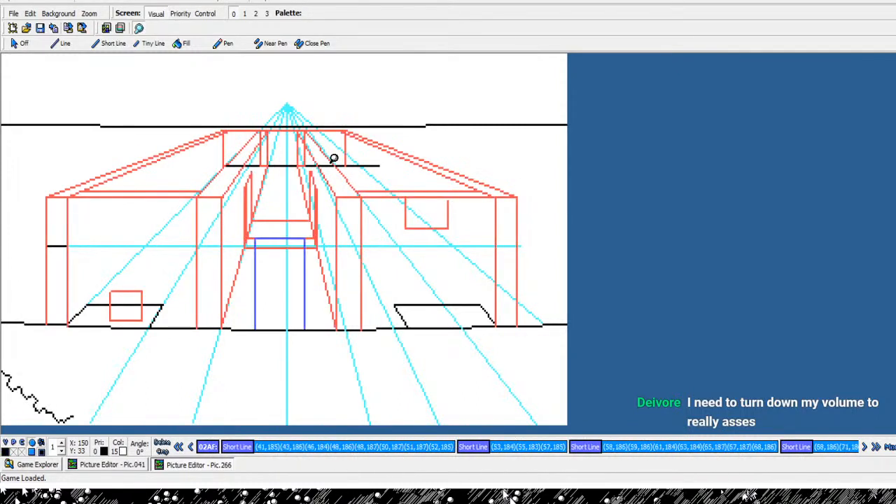
key("Right")
key("Right")
key("Right")
key("Right")
key("Right")
key("Right")
key("Right")
key("Right")
key("Right")
key("Right")
key("Right")
key("Right")
key("Right")
key("Right")
key("Right")
key("Right")
key("Right")
key("Right")
key("Right")
key("Right")
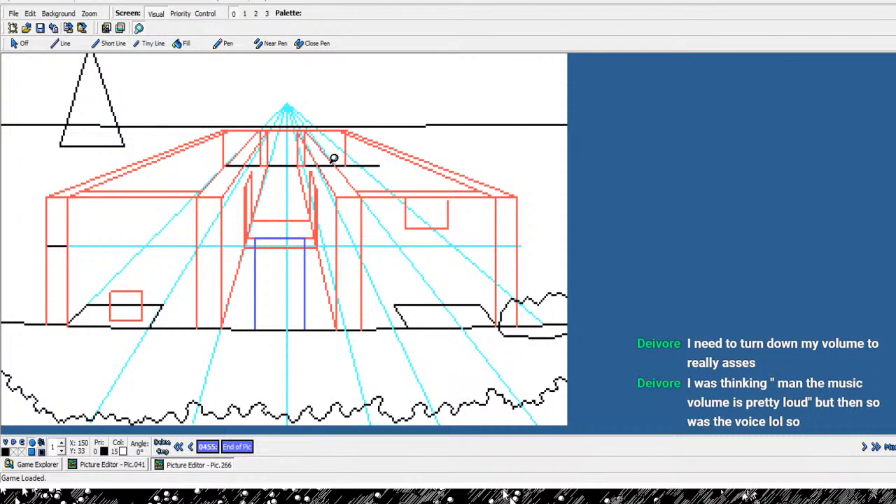
- Try filling every section below the foreground foliage outline with black, and delete the fills
left_click(182, 44)
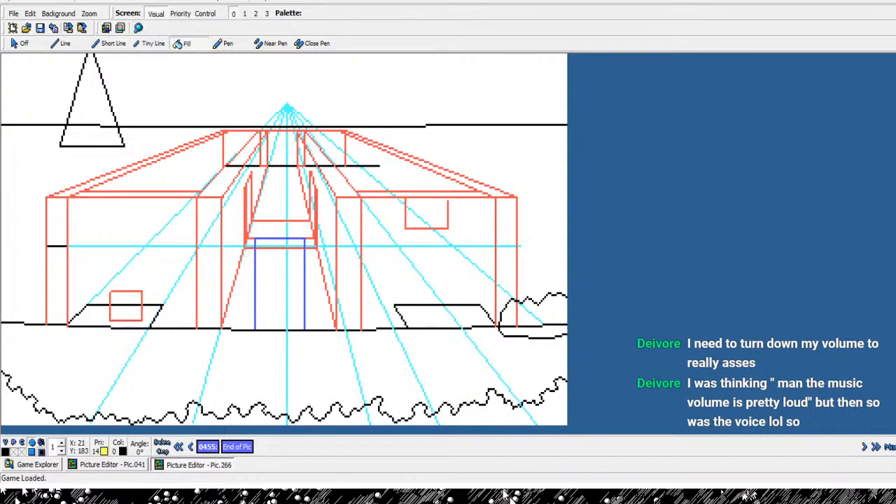
left_click(35, 415)
left_click(156, 419)
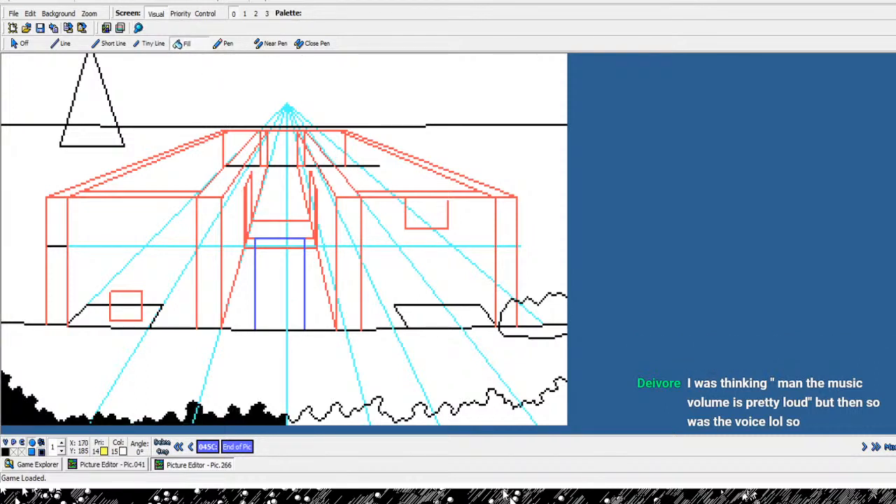
left_click(329, 417)
left_click(420, 417)
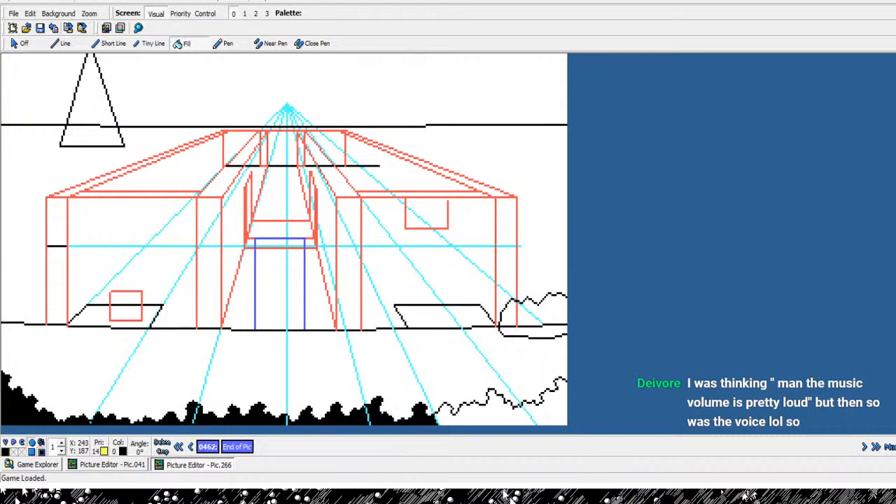
left_click(490, 417)
left_click(552, 413)
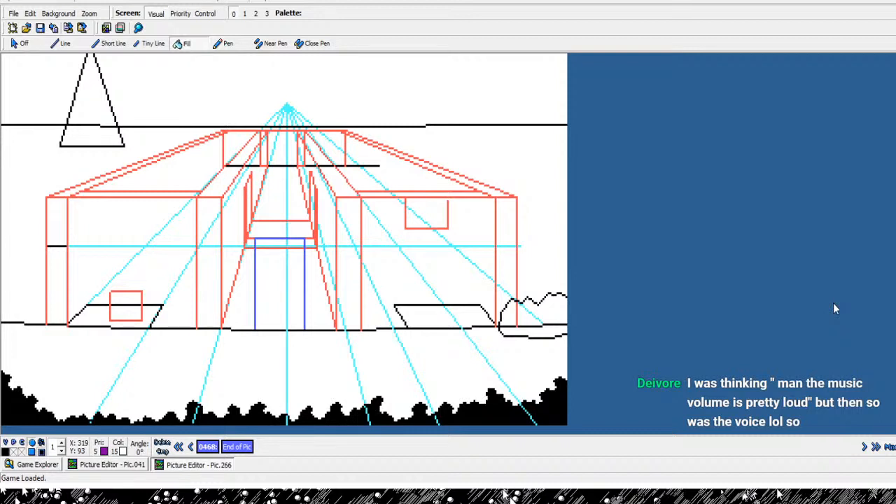
key("Left")
key("Delete")
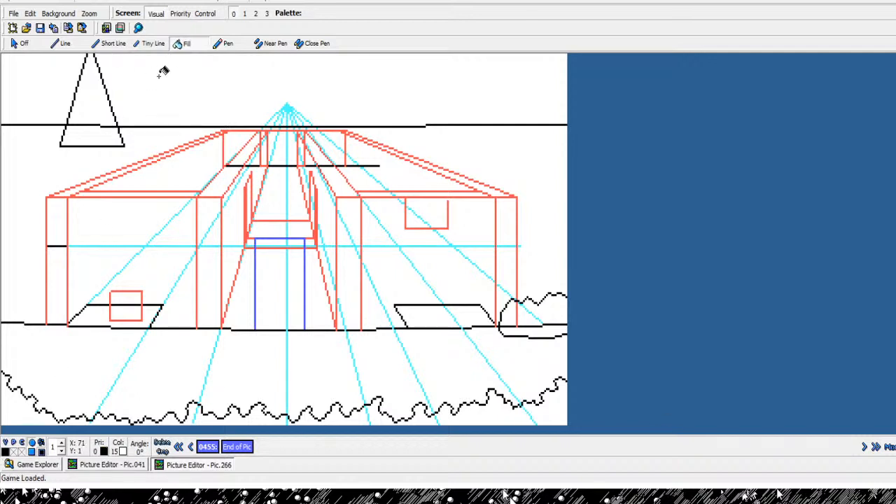
- Activate the Short Line tool, and step back through the drawing commands to the first wall outlines
left_click(112, 43)
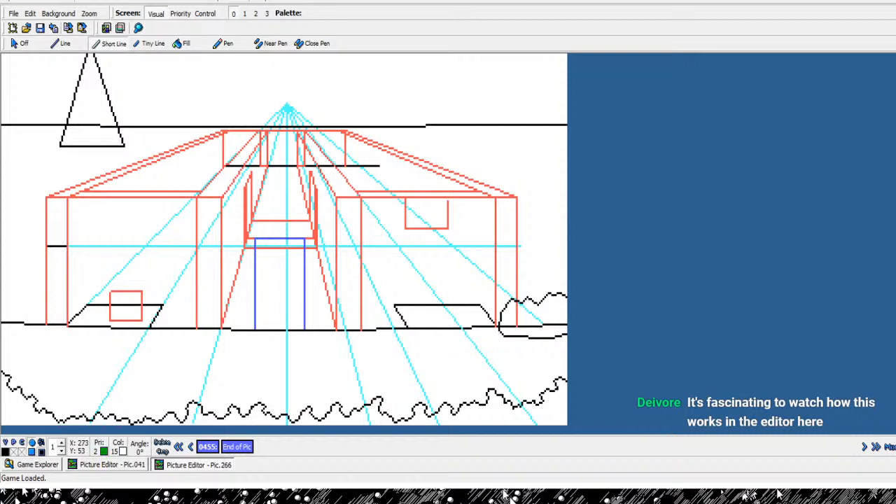
key("Left")
key("Left")
key("Left")
key("Left")
key("Left")
key("Left")
key("Left")
key("Left")
key("Left")
key("Left")
key("Left")
key("Left")
key("Left")
key("Left")
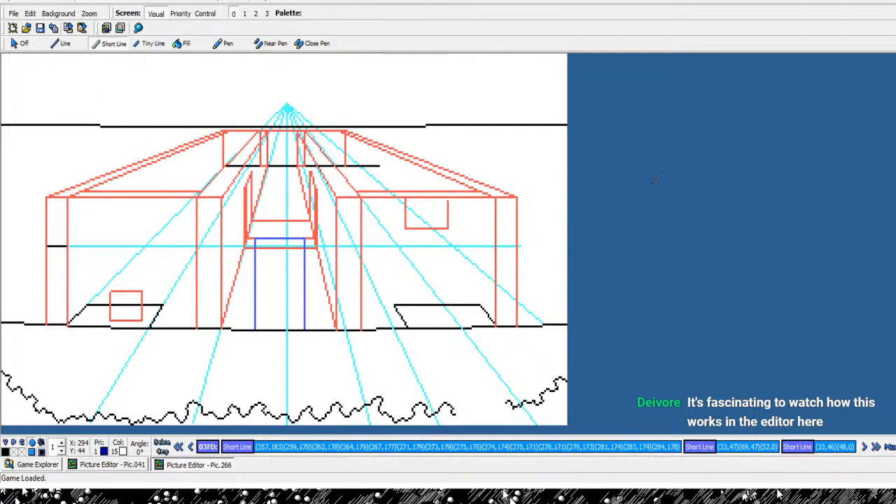
key("Left")
key("Left")
key("Left")
key("Left")
key("Left")
key("Left")
key("Left")
key("Left")
key("Left")
key("Left")
key("Left")
key("Left")
key("Left")
key("Left")
key("Left")
key("Left")
key("Left")
key("Left")
key("Left")
key("Left")
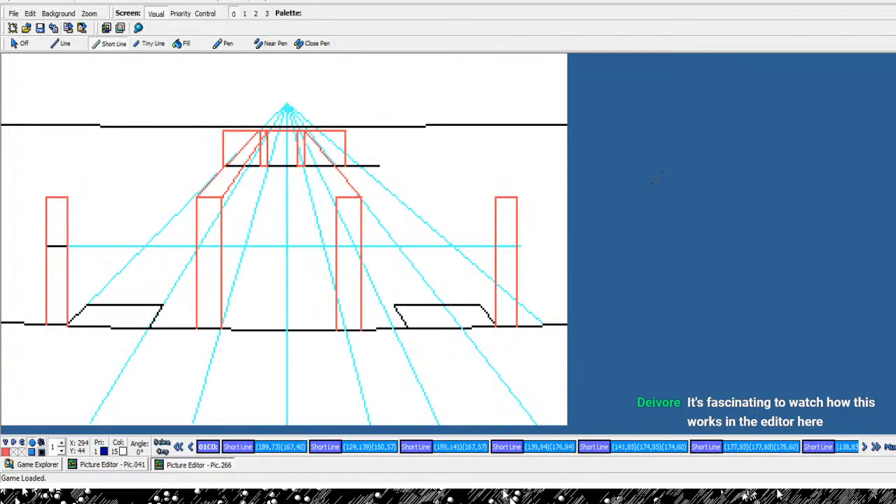
key("Left")
key("Left")
key("Left")
key("Left")
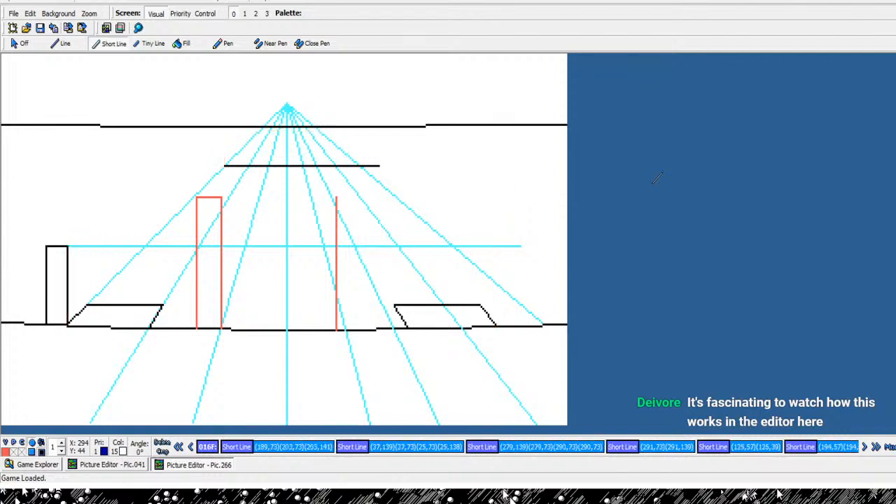
- Step forward through the drawing commands from the first wall outlines to the end of the picture
key("Right")
key("Right")
key("Right")
key("Right")
key("Right")
key("Right")
key("Right")
key("Right")
key("Right")
key("Right")
key("Right")
key("Right")
key("Right")
key("Right")
key("Right")
key("Right")
key("Right")
key("Right")
key("Right")
key("Right")
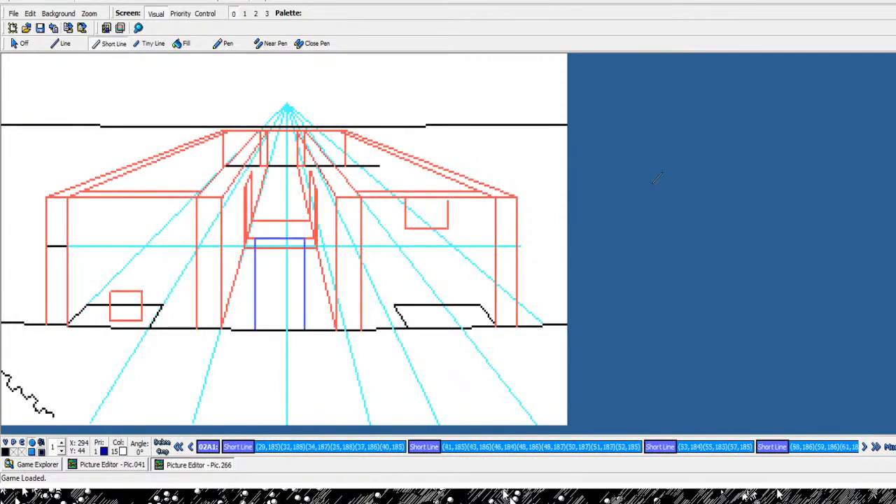
key("End")
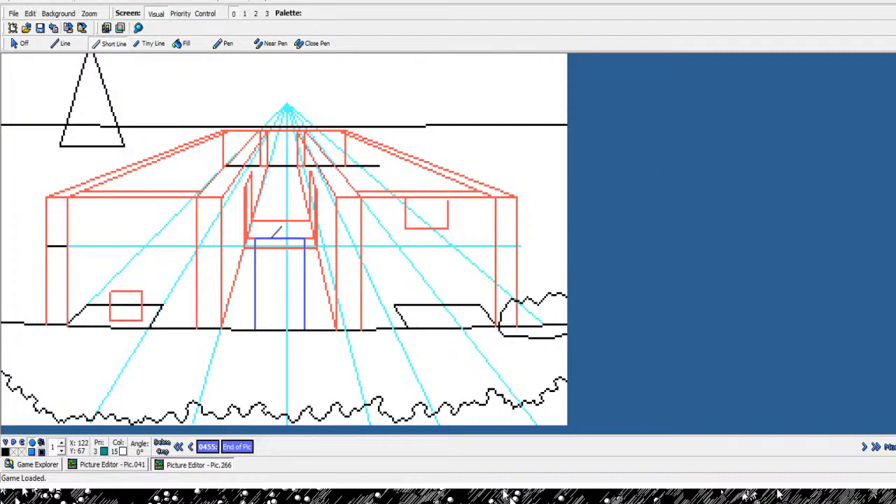
- Try drawing a curved ground edge with short lines from the picture's left border up to the base of the left wall
left_click(138, 27)
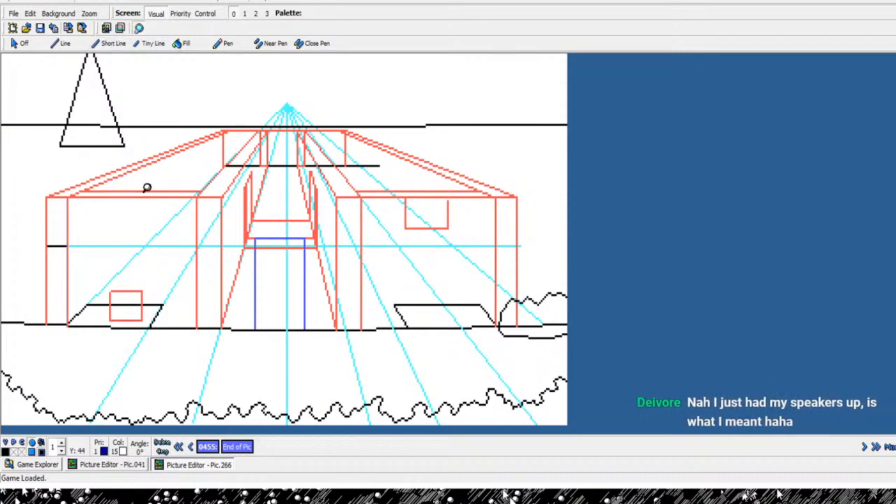
left_click(22, 399)
left_click(22, 398)
right_click(22, 398)
right_click(23, 398)
left_click(110, 43)
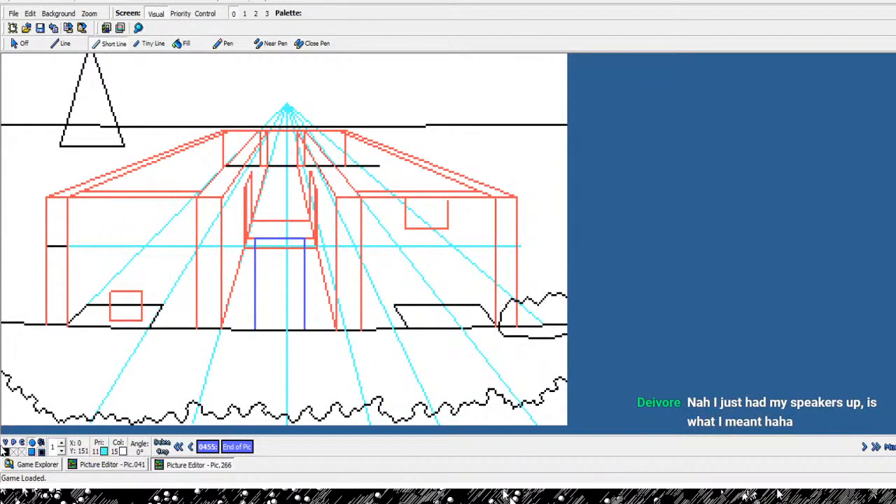
left_click(1, 344)
left_click(21, 341)
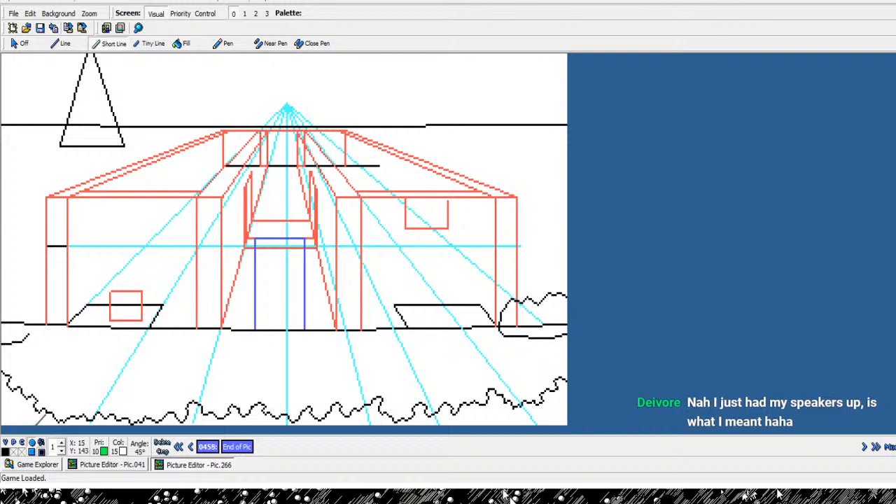
left_click(36, 336)
left_click(46, 323)
right_click(45, 322)
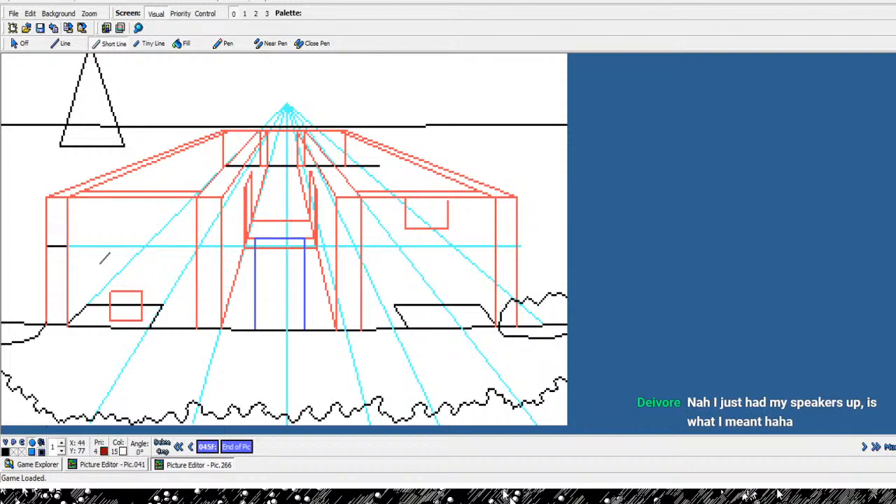
- Try a diagonal short line from (24,98) to (50,74) across the left wall, and undo it together with the curved ground edge
left_click(46, 246)
left_click(91, 199)
right_click(91, 199)
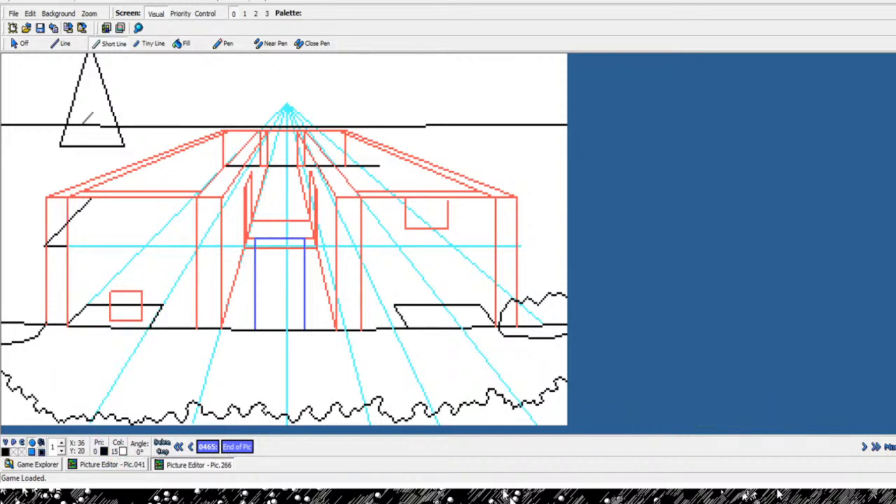
key("ctrl+z")
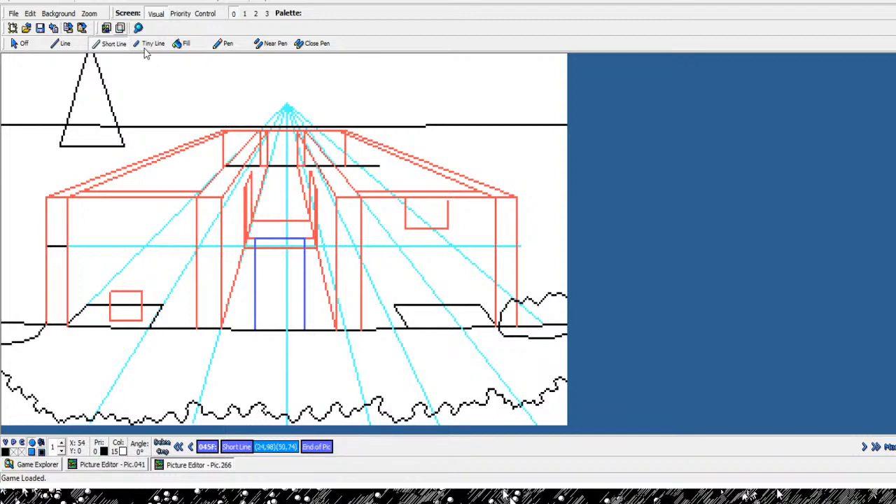
key("ctrl+z")
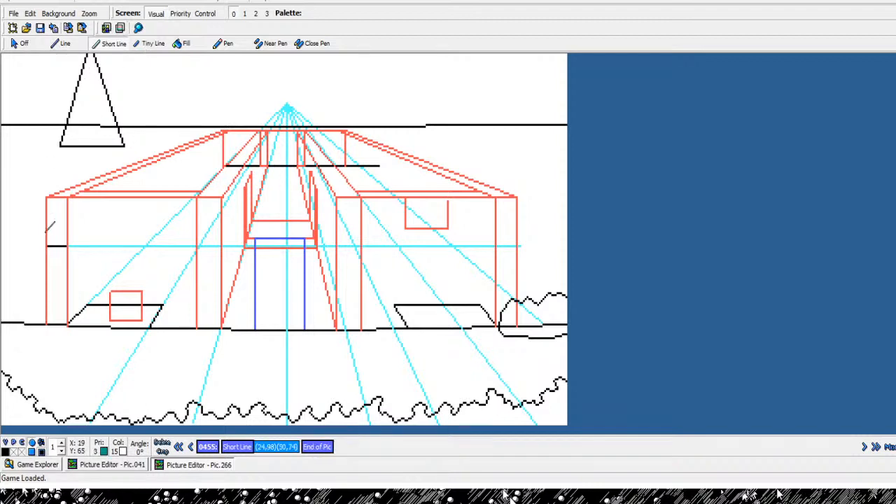
- Draw a shallow ground edge with short lines from the picture's left border to the base of the left wall
left_click(4, 419)
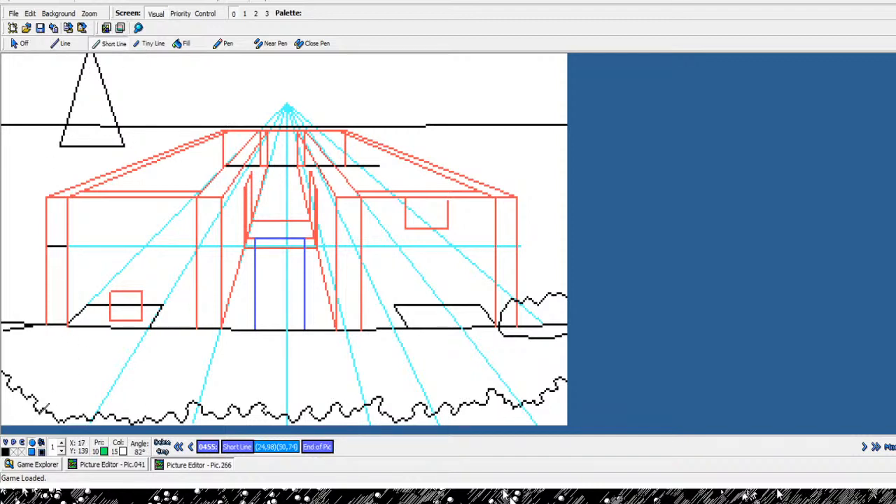
left_click(55, 406)
right_click(56, 406)
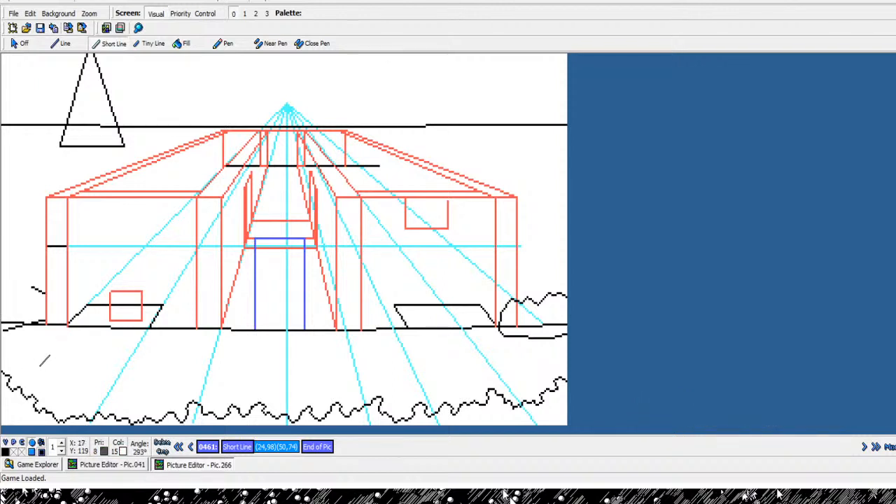
- Draw two rounded bush outlines, one above the other, between the picture's left border and the left wall
left_click(40, 366)
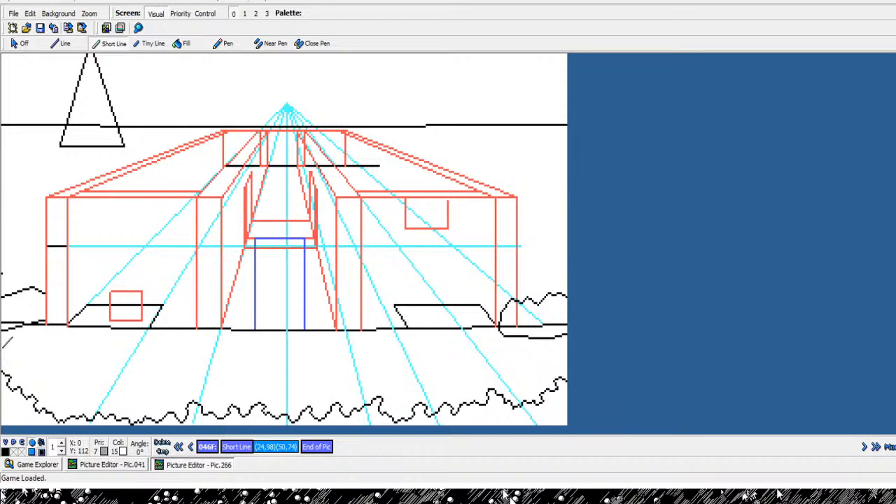
left_click(4, 347)
left_click(56, 343)
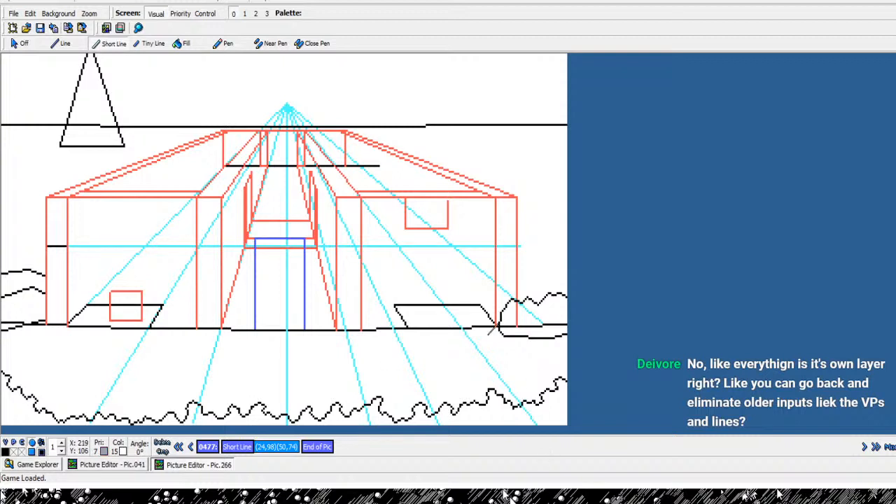
- Step back through the drawing commands to the horizon, ground line and cyan perspective lines
key("Left")
key("Left")
key("Left")
key("Left")
key("Left")
key("Left")
key("Left")
key("Left")
key("Left")
key("Left")
key("Left")
key("Left")
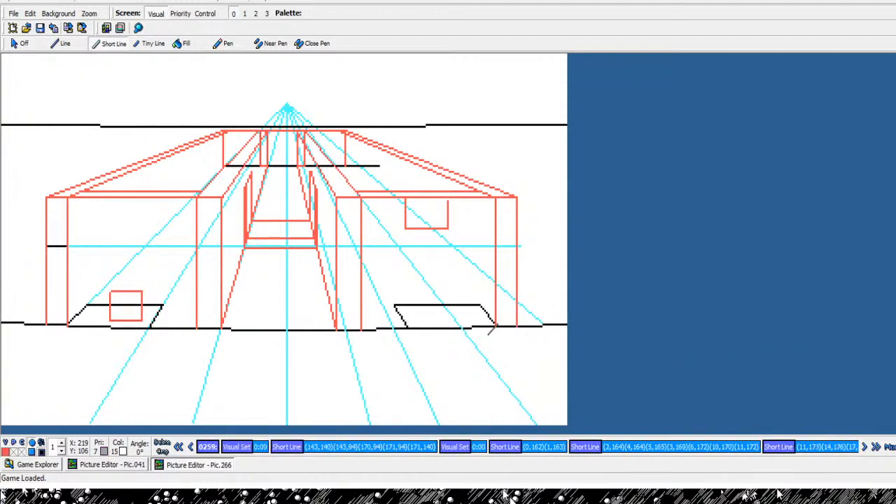
key("Left")
key("Left")
key("Left")
key("Left")
key("Left")
key("Left")
key("Left")
key("Left")
key("Left")
key("Left")
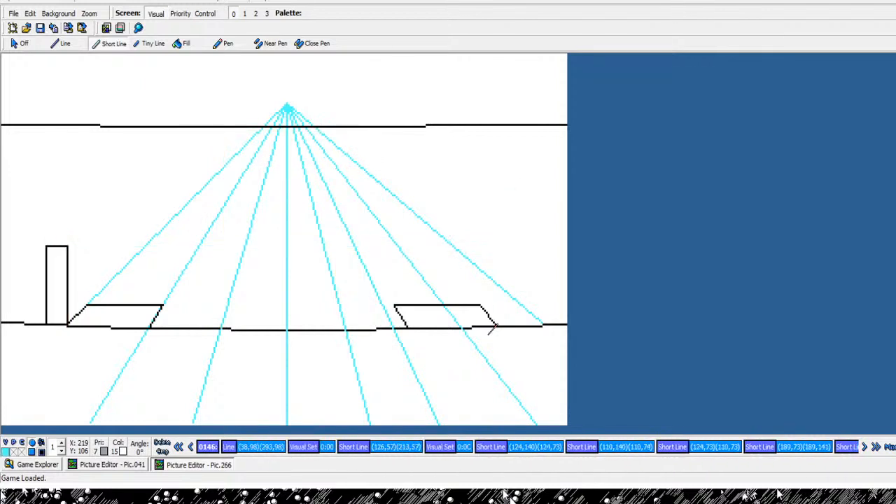
key("Left")
key("Left")
key("Left")
key("Left")
key("Left")
key("Left")
key("Left")
key("Left")
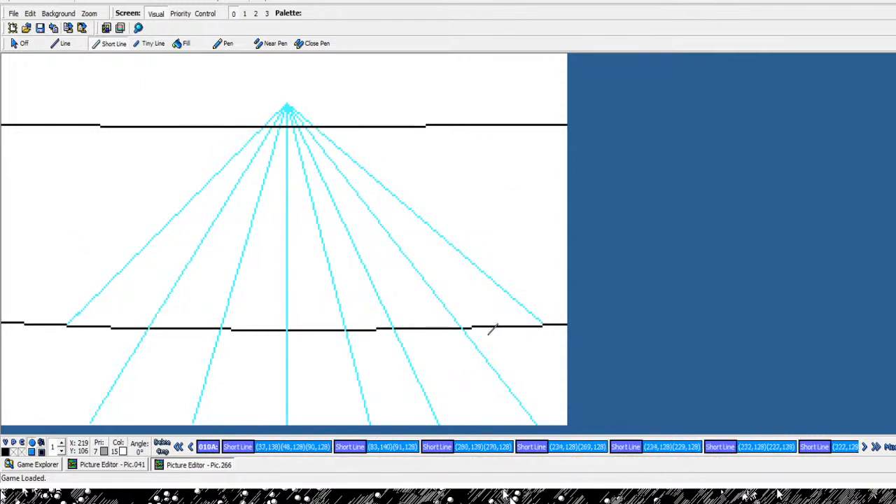
- Locate the short lines forming the four-sided ground patch at the base of the right-hand wall, and delete them
key("Right")
key("Right")
key("Right")
key("Right")
key("Left")
key("Left")
key("Right")
key("Right")
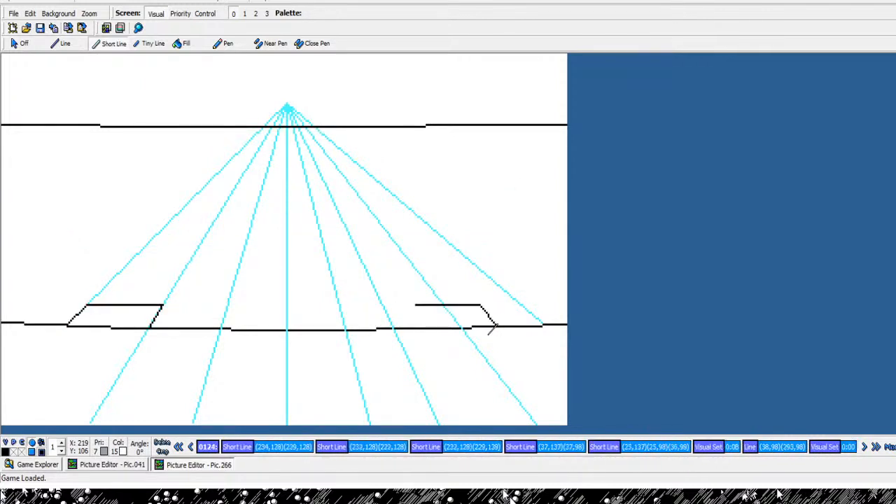
key("Right")
key("Right")
key("Right")
key("Right")
key("Right")
key("Left")
key("Left")
key("Left")
key("Left")
key("Left")
key("Left")
key("Left")
key("Left")
key("Right")
key("Right")
key("Right")
key("Right")
key("Right")
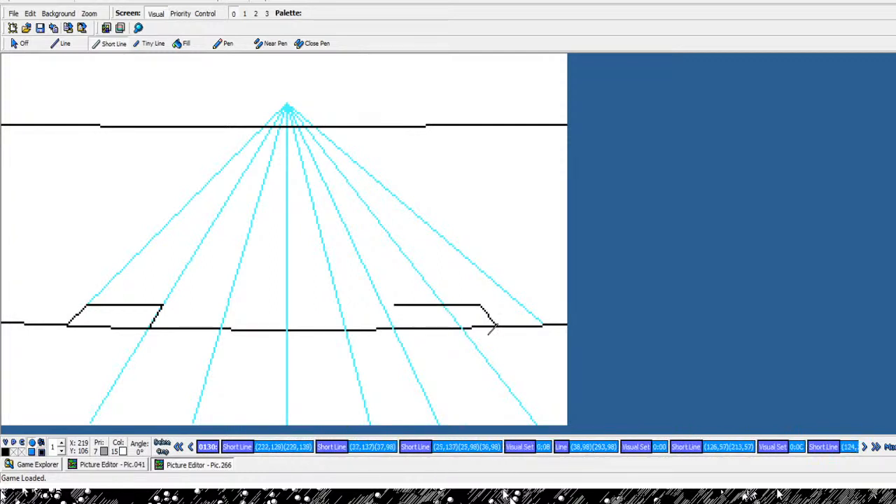
key("Right")
key("Left")
key("Left")
key("Left")
key("Left")
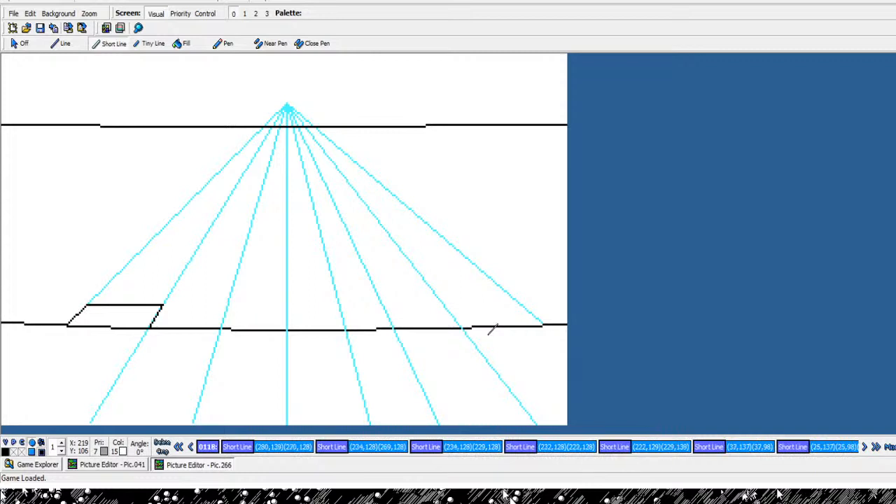
key("Delete")
key("Delete")
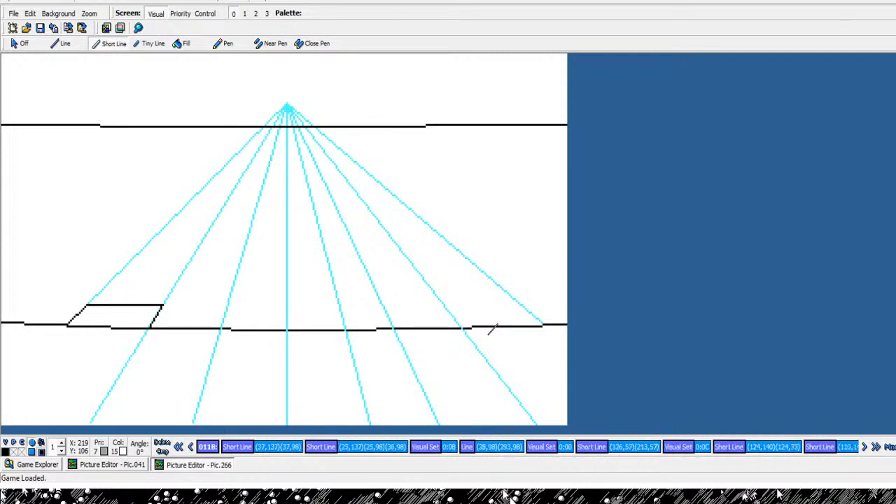
- Delete the outline of the four-sided ground patch at the left wall's base, and step forward to the horizontal cyan guide line
key("Left")
key("Left")
key("Right")
key("Right")
key("Left")
key("Left")
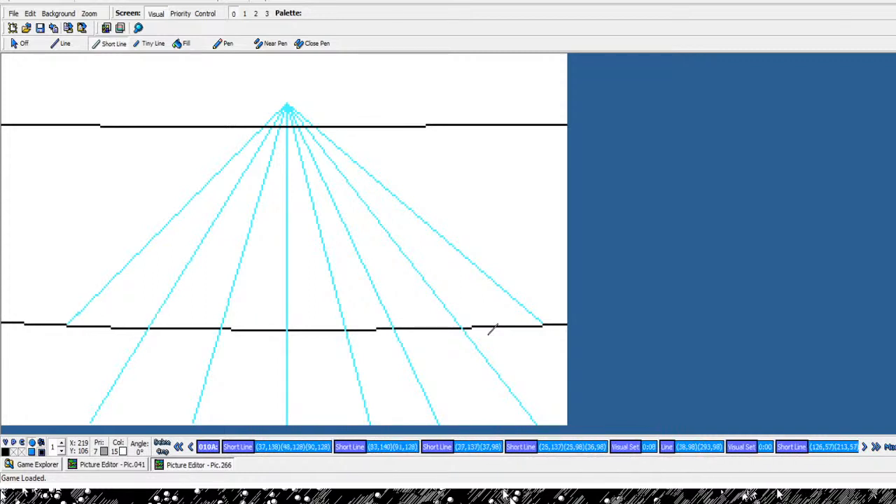
key("Right")
key("Right")
key("Right")
key("Right")
key("Right")
key("Right")
key("Right")
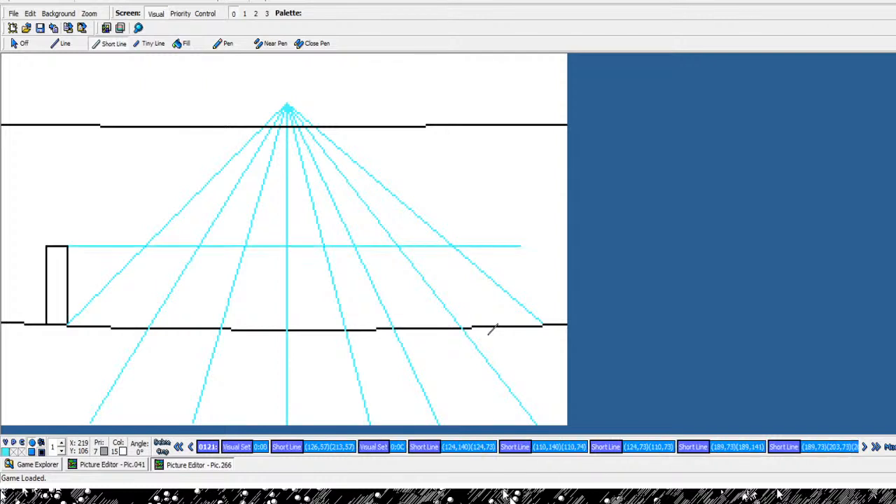
- Step forward through the drawing commands to the end of the picture
key("Right")
key("Right")
key("Right")
key("Right")
key("Right")
key("Right")
key("Right")
key("Right")
key("Right")
key("Right")
key("Right")
key("Right")
key("Right")
key("Right")
key("Right")
key("Right")
key("Right")
key("Right")
key("Right")
key("Right")
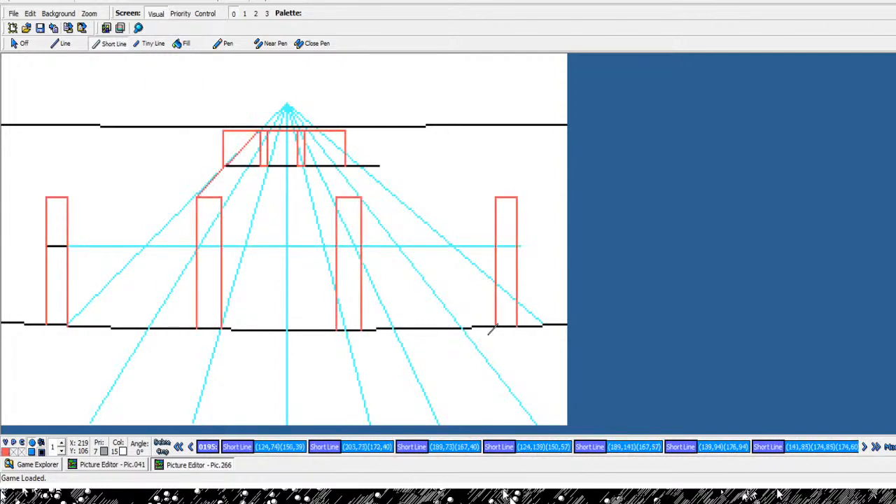
key("Right")
key("Right")
key("Right")
key("Right")
key("Right")
key("Right")
key("Right")
key("Right")
key("Right")
key("Right")
key("Right")
key("Right")
key("Right")
key("Right")
key("Right")
key("Right")
key("Right")
key("Right")
key("Right")
key("Right")
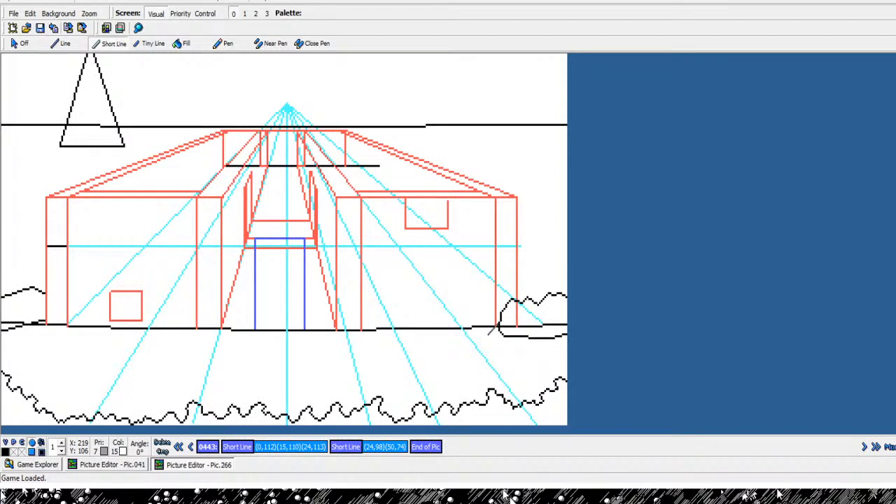
key("Right")
key("Right")
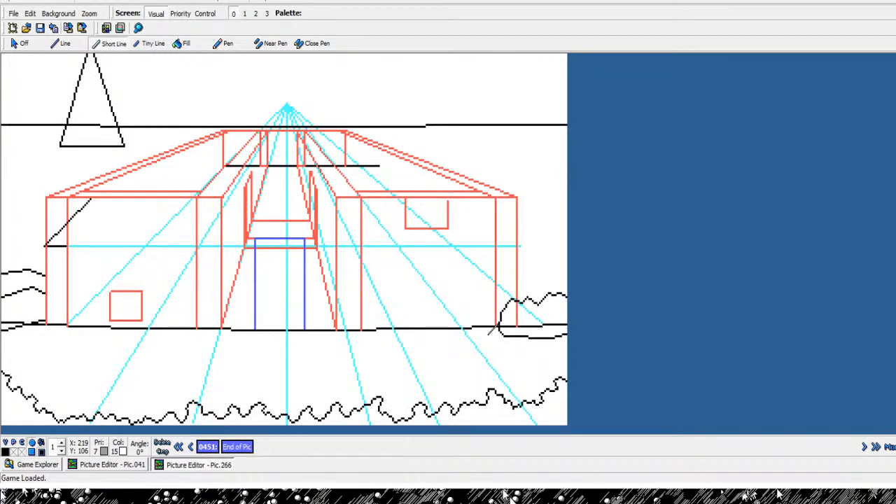
- Step back through the drawing commands from the bush outlines to the roof lines, looking for the small window outlines on both walls
key("Left")
key("Left")
key("Left")
key("Left")
key("Left")
key("Left")
key("Left")
key("Left")
key("Left")
key("Left")
key("Left")
key("Left")
key("Left")
key("Left")
key("Left")
key("Left")
key("Left")
key("Left")
key("Left")
key("Left")
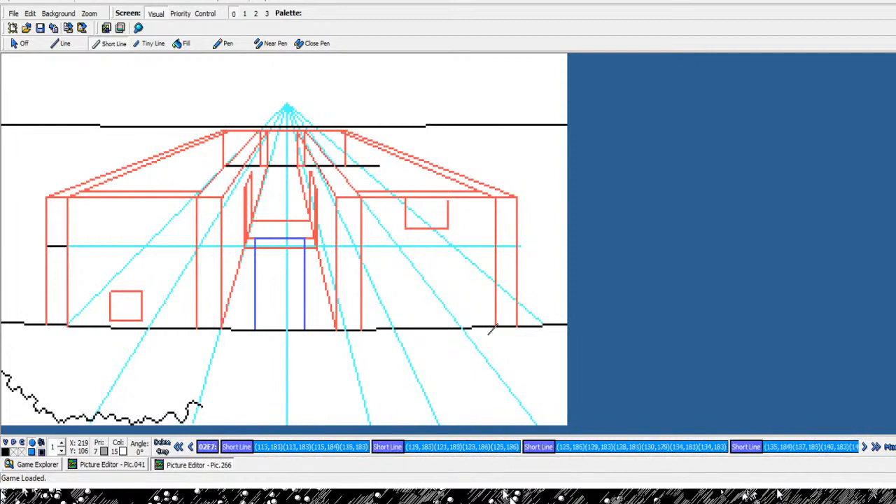
key("Left")
key("Left")
key("Left")
key("Left")
key("Left")
key("Left")
key("Left")
key("Left")
key("Left")
key("Left")
key("Left")
key("Left")
key("Left")
key("Left")
key("Left")
key("Left")
key("Left")
key("Left")
key("Left")
key("Left")
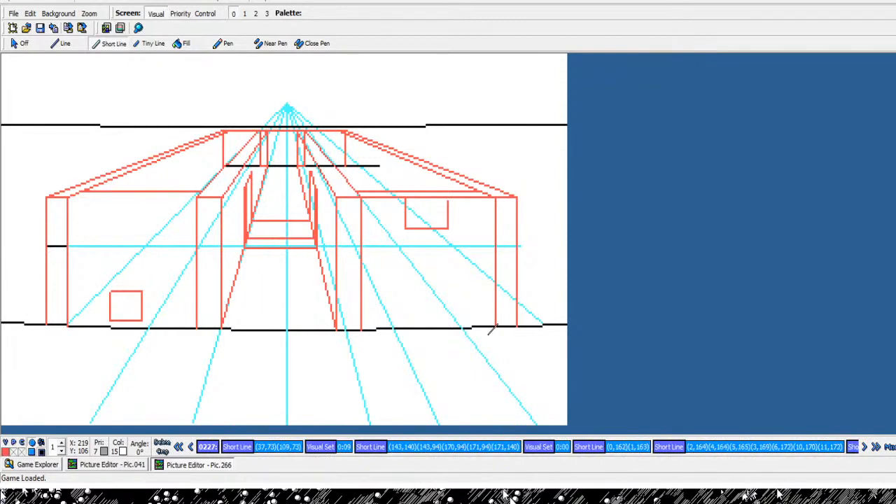
key("Left")
key("Left")
key("Left")
key("Left")
key("Left")
key("Right")
key("Right")
key("Right")
key("Right")
key("Right")
key("Right")
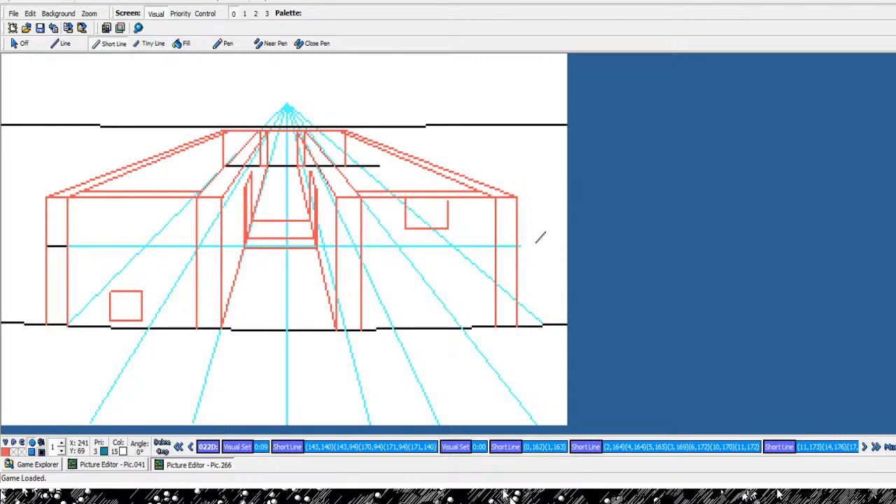
- Delete the small square outline on the left wall and the U-shaped outline on the right wall
key("Left")
key("Left")
key("Left")
key("Left")
key("Left")
key("Left")
key("Left")
key("Left")
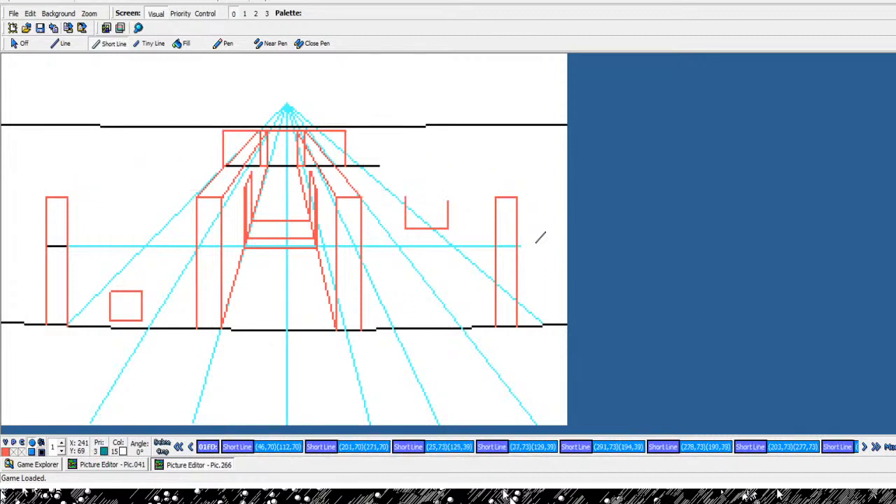
key("Right")
key("Right")
key("Left")
key("Left")
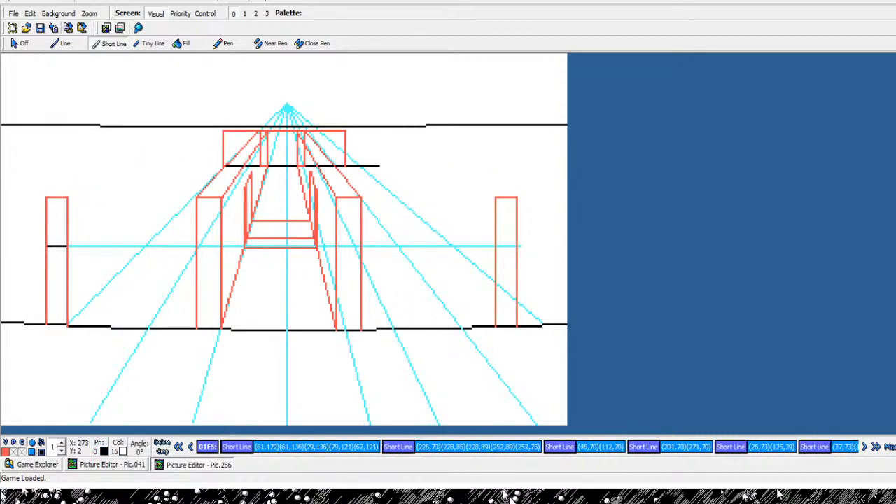
key("Delete")
key("Right")
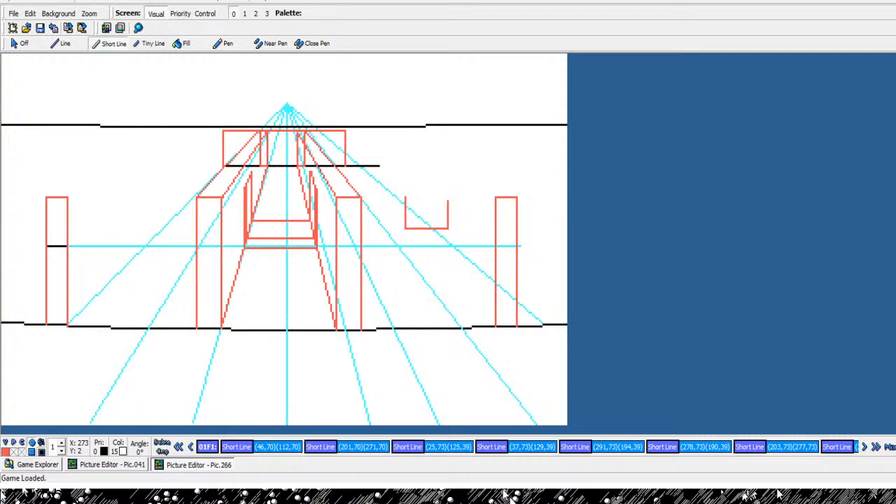
key("Left")
key("Delete")
- Return to the end of the drawing commands so that new lines are added after the existing ones
key("Left")
key("Left")
key("Left")
key("Left")
key("Right")
key("Right")
key("Right")
key("Right")
key("Right")
key("Right")
key("Right")
key("Right")
key("Right")
key("Right")
key("Right")
key("Right")
key("Right")
key("Right")
key("Right")
key("Right")
key("Right")
key("Right")
key("Right")
key("Right")
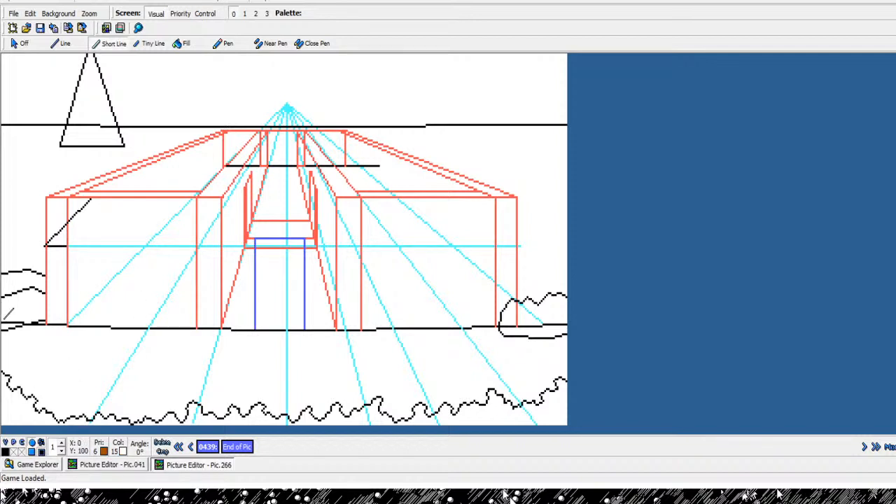
- Draw a jagged black bush-top outline from the picture's left border to the left wall, above the two rounded bush outlines
left_click(2, 249)
left_click(6, 249)
left_click(13, 253)
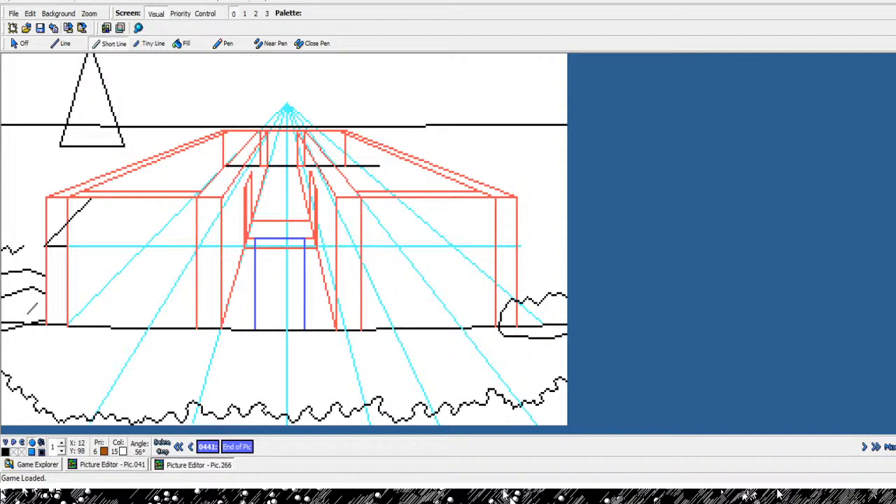
left_click(26, 250)
left_click(29, 254)
left_click(33, 250)
left_click(37, 253)
left_click(41, 252)
left_click(44, 257)
right_click(46, 256)
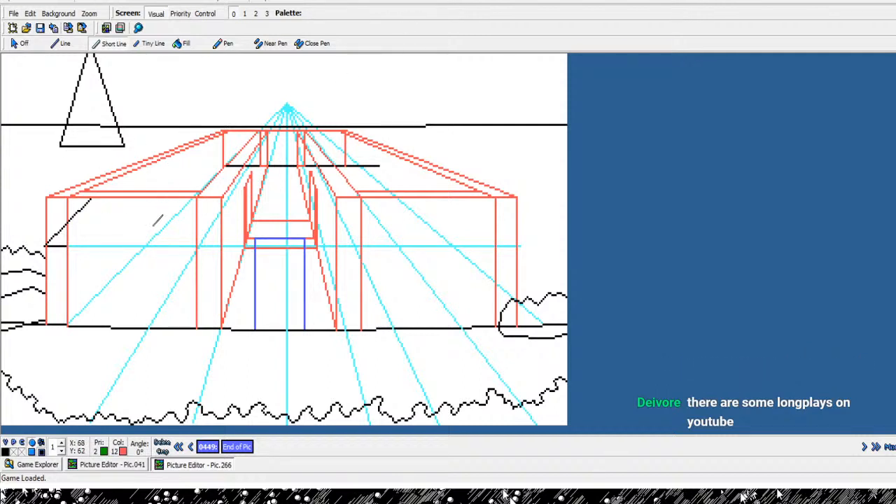
- Try a horizontal black line from (2,60) to (32,60) between the horizon and the left wall, and delete it
left_click(6, 171)
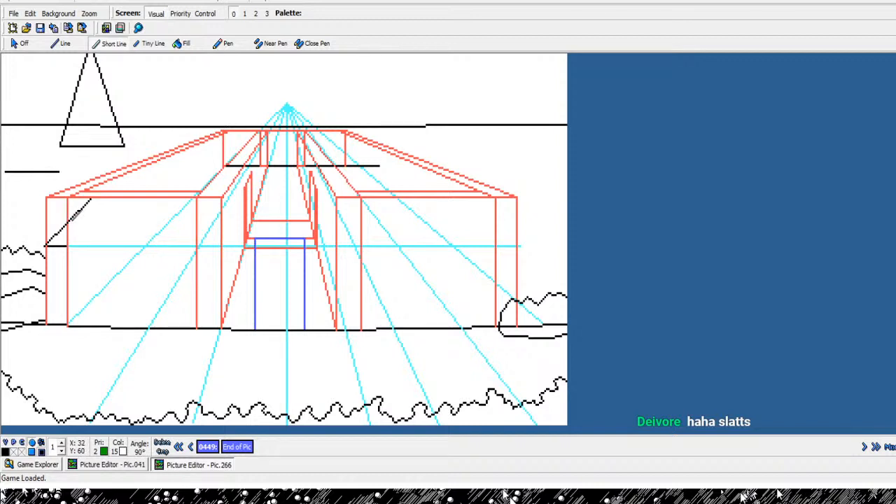
left_click(59, 171)
right_click(42, 86)
left_click(58, 172)
right_click(42, 76)
key("Left")
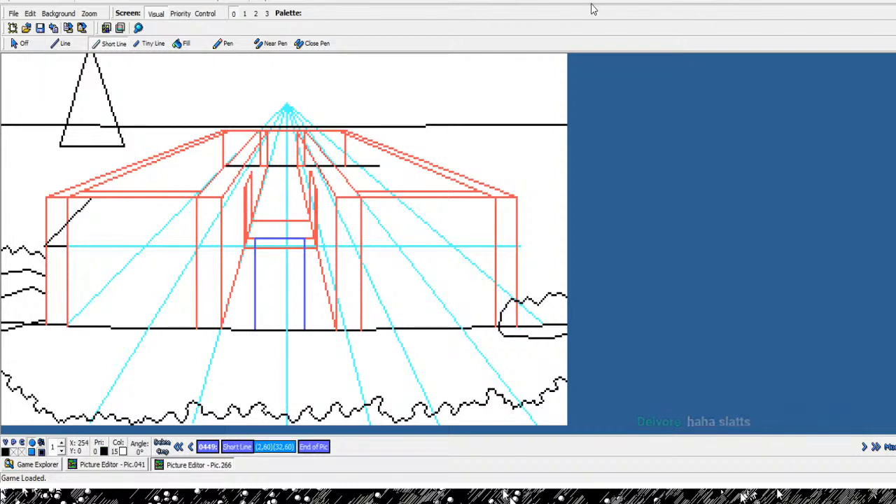
key("Delete")
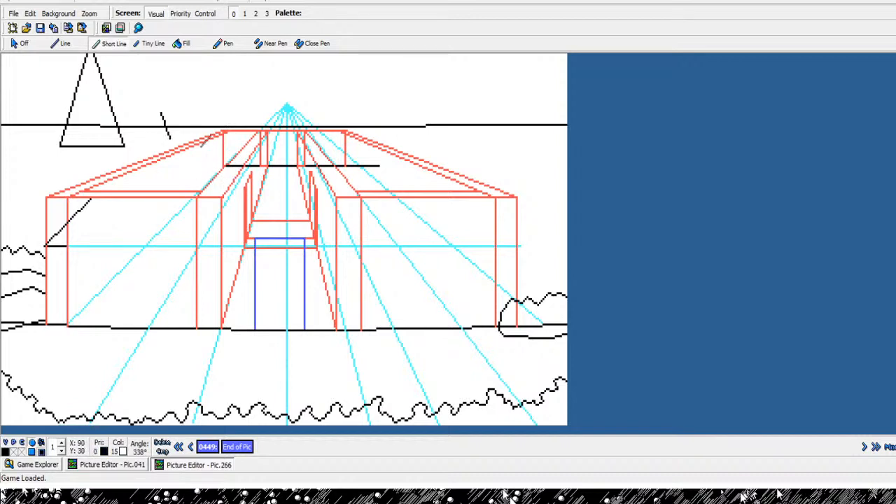
left_click(219, 178)
right_click(524, 344)
left_click(526, 274)
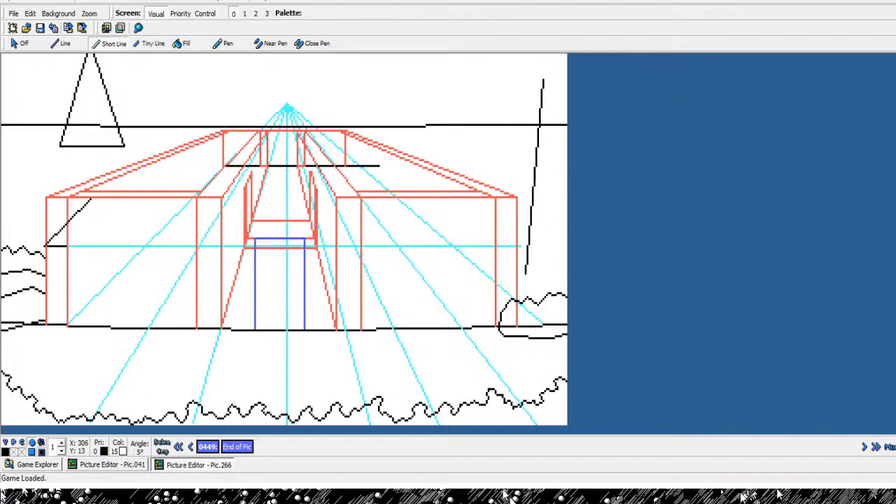
right_click(542, 90)
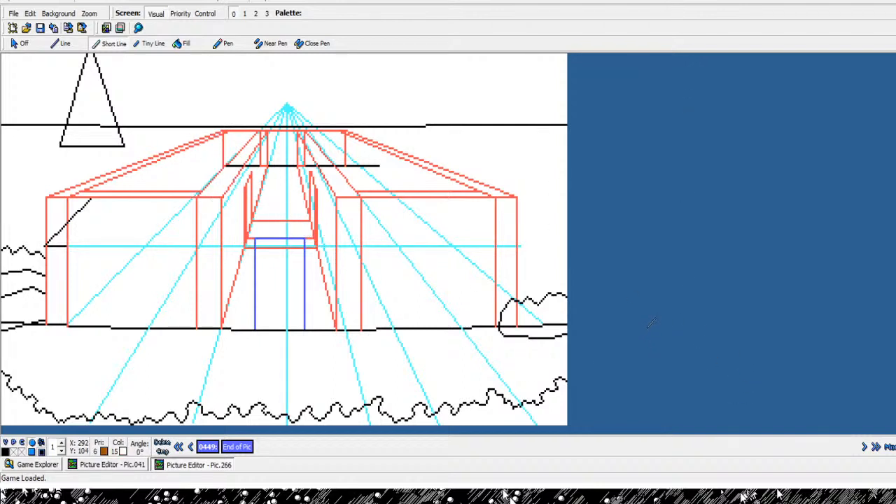
- Draw a tall curved black trunk edge rising from the building's right outer wall, past the horizon line, and bending inward near the picture's top
left_click(519, 257)
left_click(678, 255)
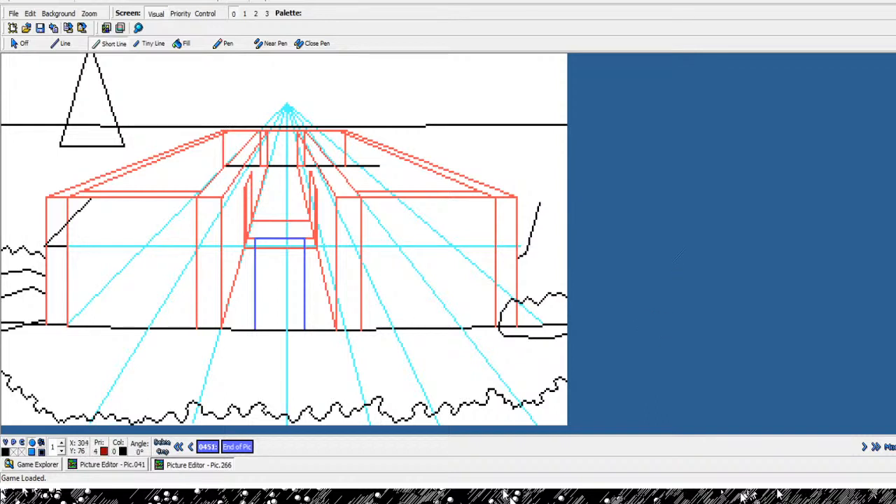
left_click(680, 184)
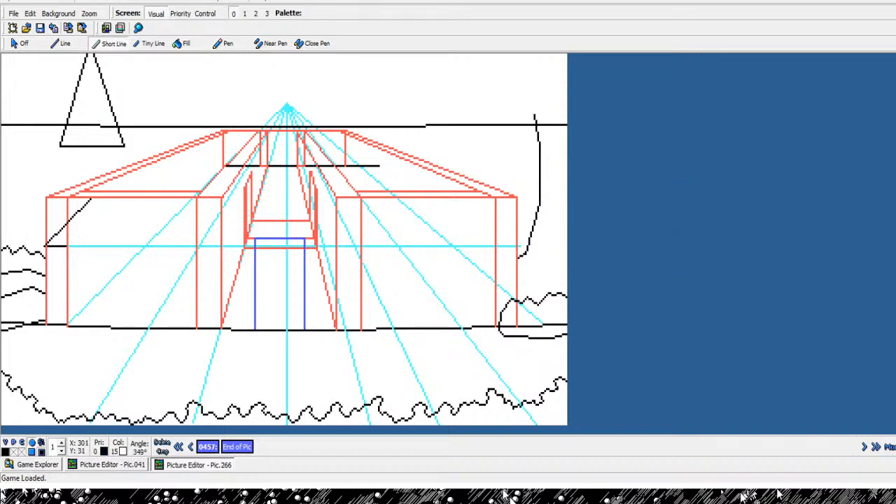
left_click(630, 112)
left_click(546, 73)
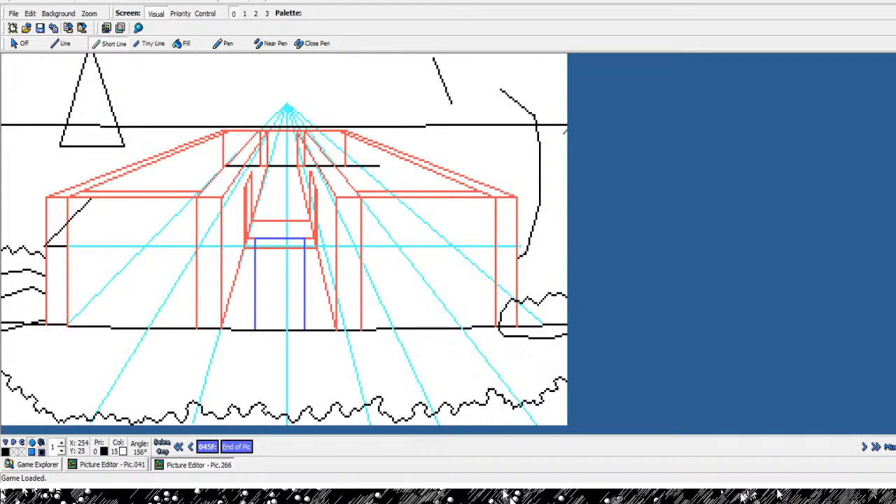
- Draw an angular black branch outline above the right roof slope, descending from near the top border and then running across above the trunk edge
left_click(572, 130)
left_click(629, 108)
left_click(676, 112)
right_click(676, 113)
left_click(698, 112)
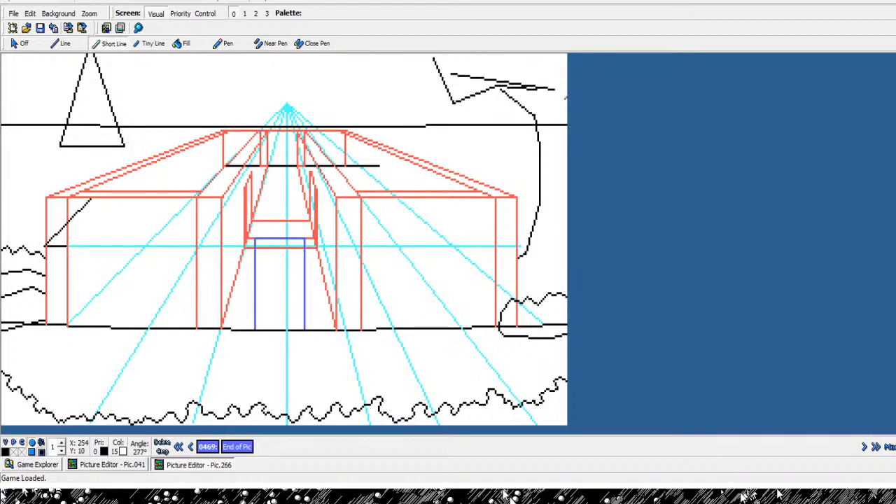
right_click(560, 160)
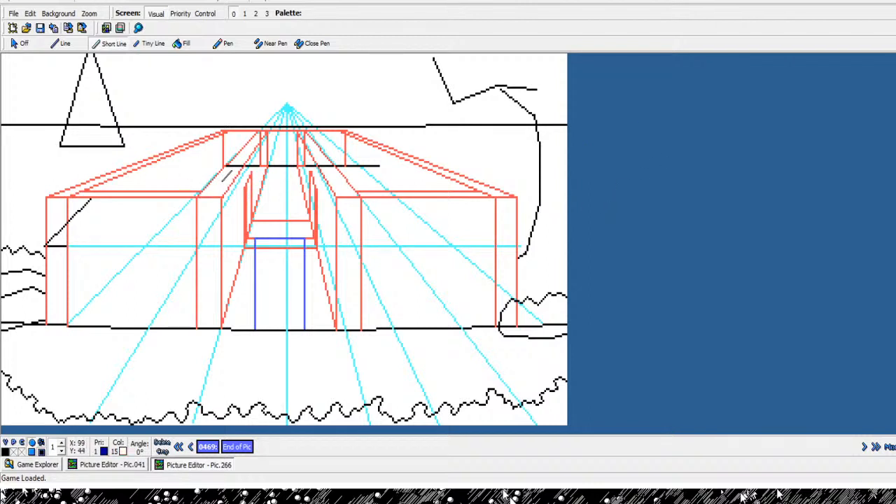
- Draw the curved right edge of a tree trunk from the left roof slope up to the picture's top border
left_click(182, 141)
left_click(175, 126)
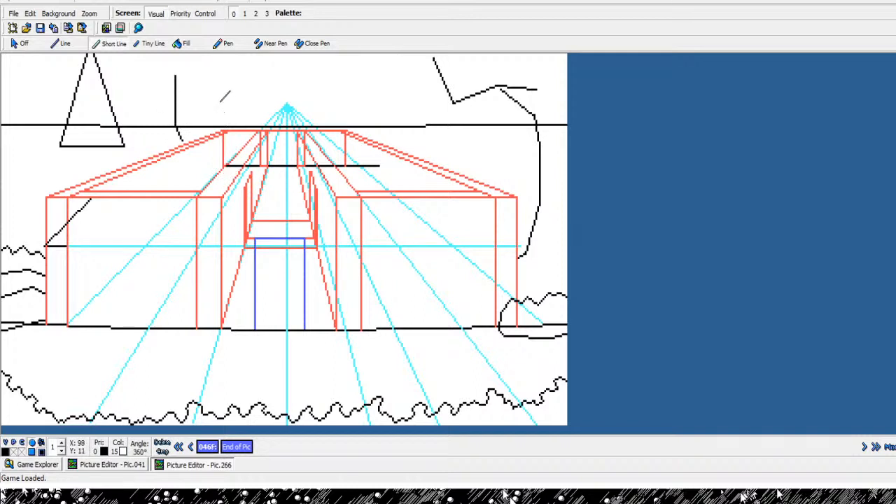
left_click(172, 75)
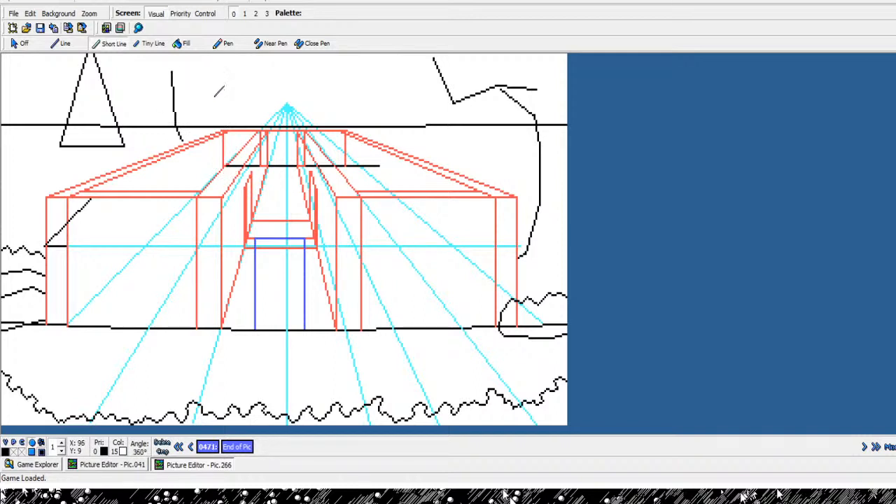
left_click(180, 58)
left_click(187, 54)
right_click(187, 54)
- Draw the curved left edge of the same trunk up to the top border and close its foot with an uneven line to the roof slope
left_click(134, 142)
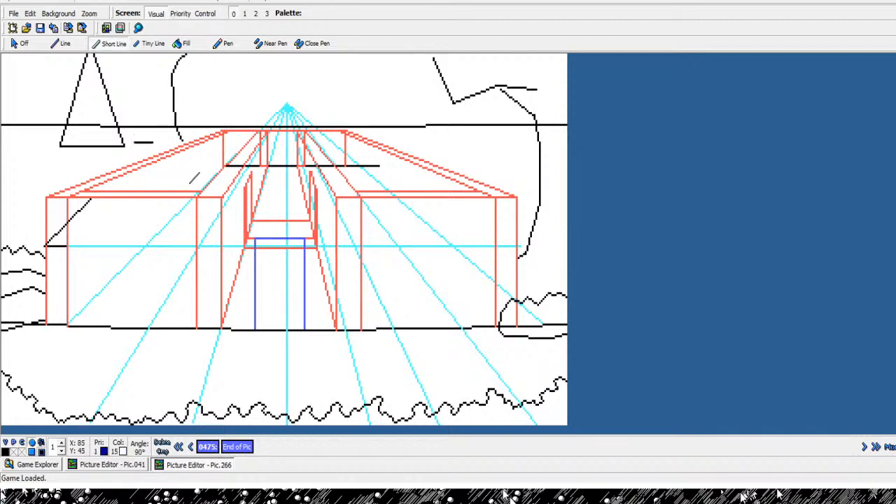
right_click(147, 133)
left_click(142, 141)
left_click(149, 113)
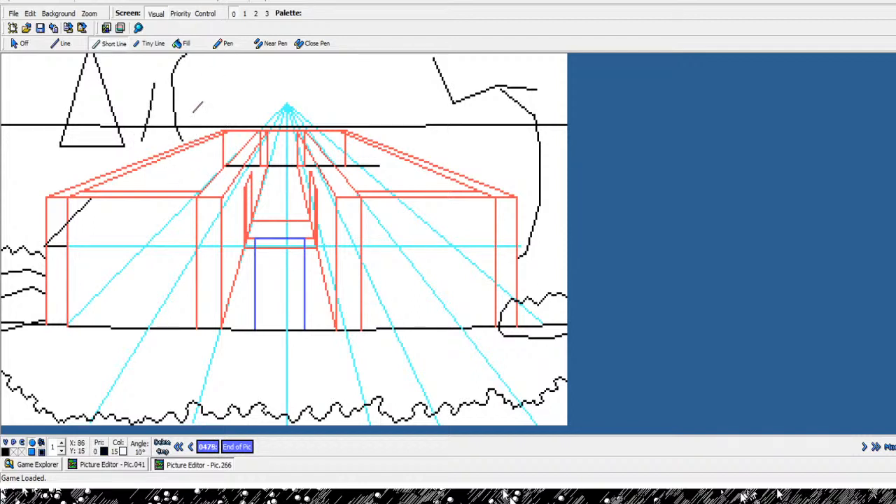
left_click(148, 72)
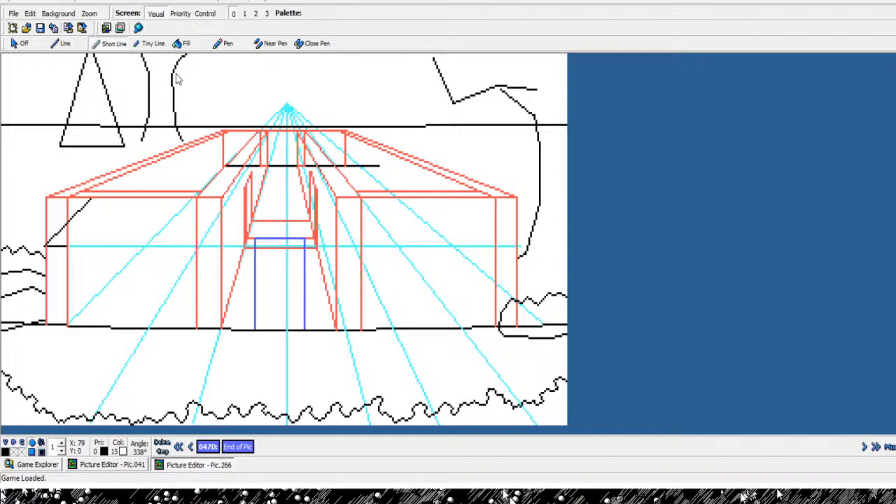
left_click(143, 55)
right_click(143, 55)
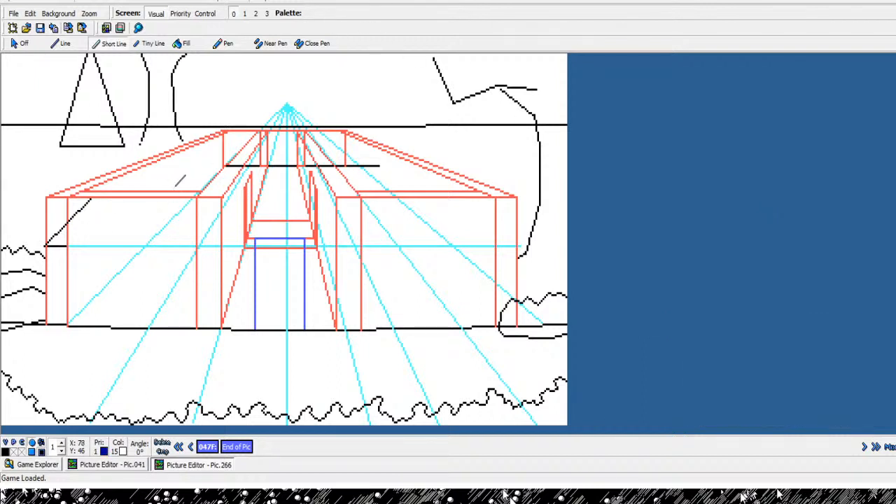
right_click(192, 189)
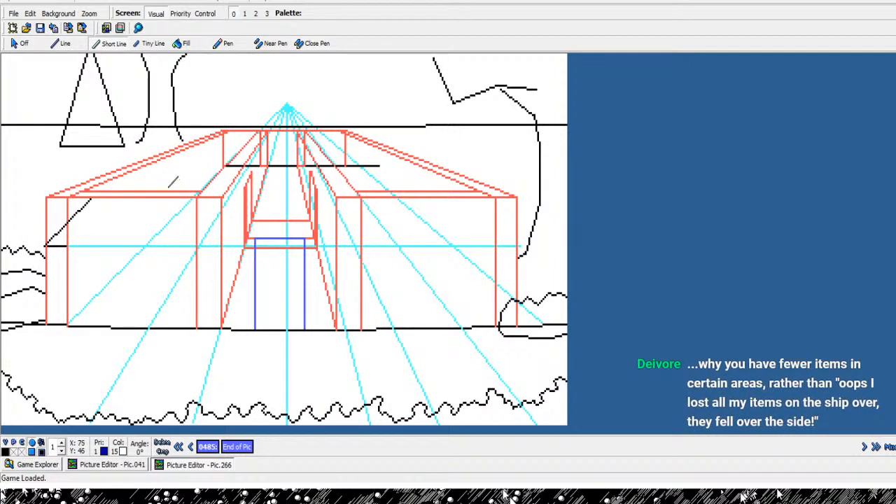
left_click(173, 182)
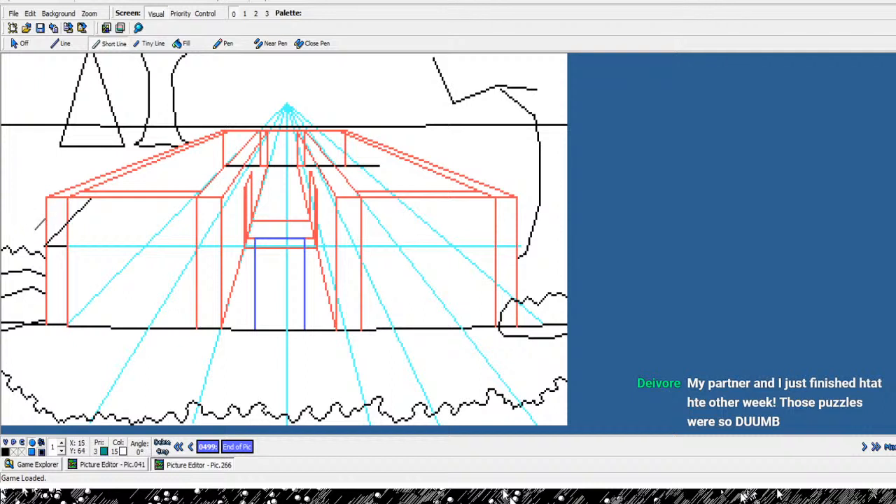
- Draw a second, larger triangular tree outline with a slightly curved base, overlapping the existing triangle and reaching the top border
left_click_drag(18, 227, 91, 231)
left_click(70, 233)
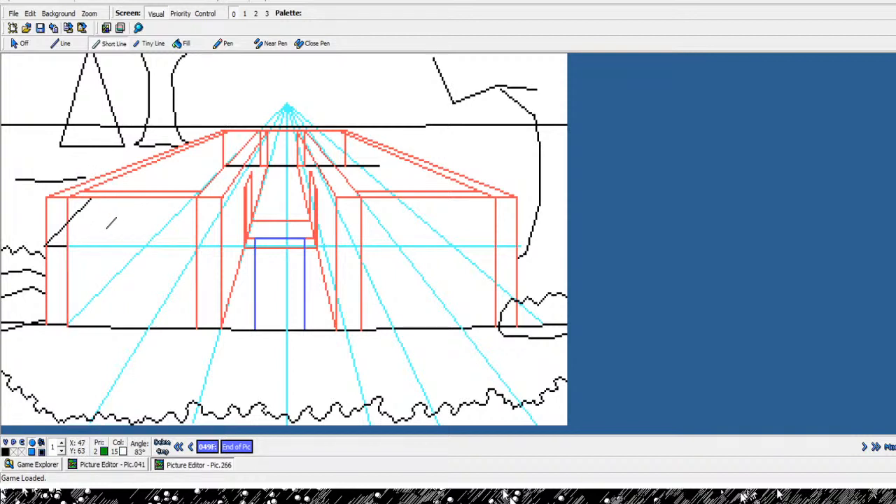
left_click(111, 223)
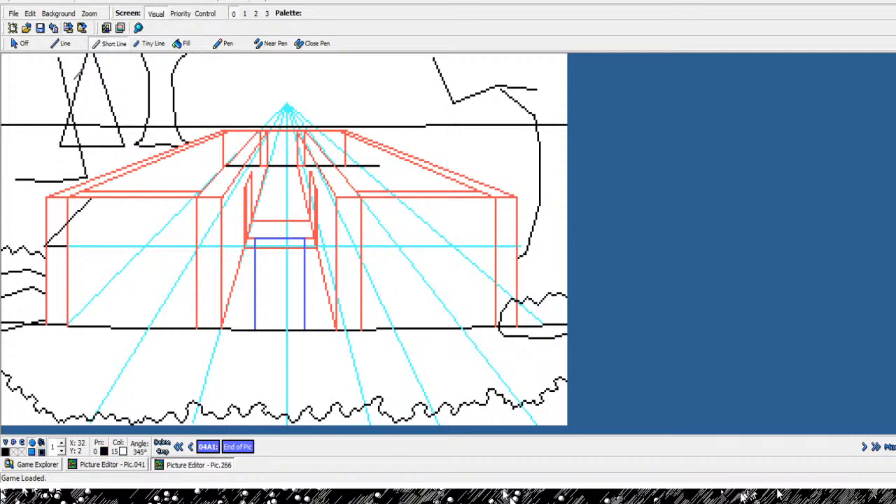
left_click(53, 56)
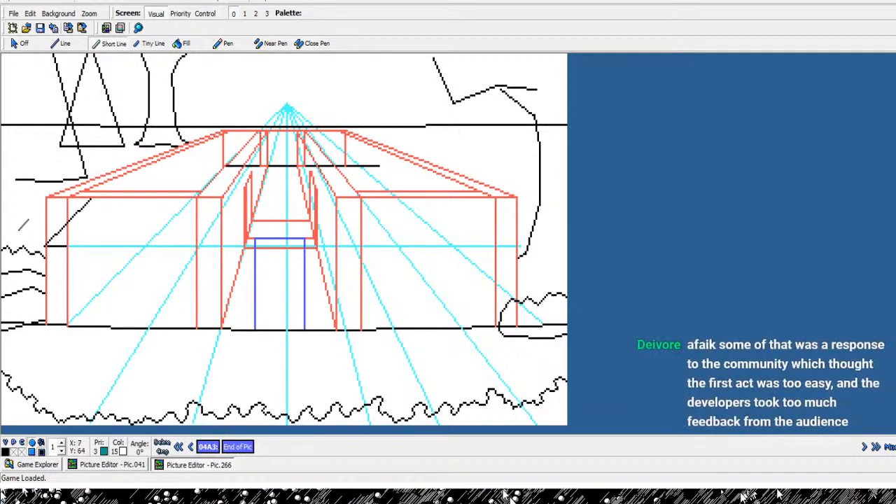
right_click(60, 74)
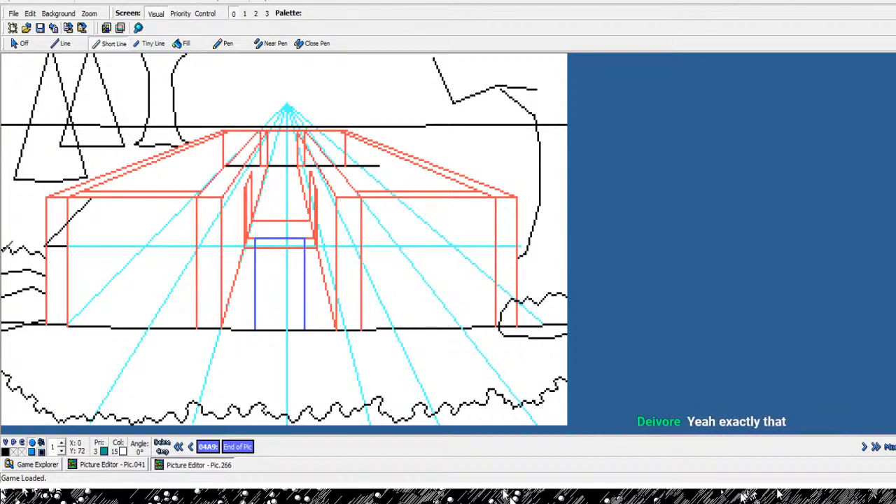
- Draw a slightly curved black ground line from the picture's left border to the top corner of the building's left wall
left_click(3, 250)
left_click(25, 201)
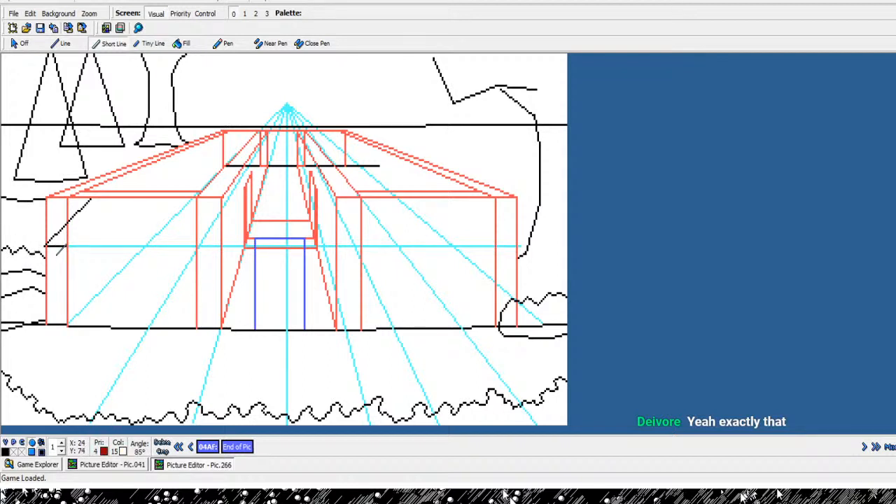
left_click(46, 199)
right_click(44, 198)
- Draw a jagged black bush-top outline from the left border across the larger triangular tree's lower part down to the left roof slope
left_click(1, 167)
left_click(8, 164)
left_click(17, 168)
left_click(26, 164)
left_click(30, 169)
right_click(30, 170)
left_click(33, 169)
left_click(40, 166)
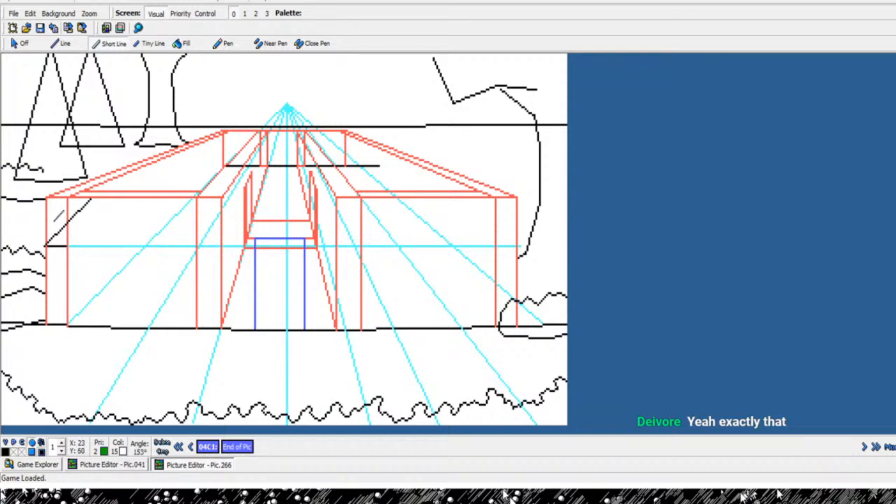
left_click(44, 173)
left_click(50, 173)
left_click(53, 175)
left_click(55, 176)
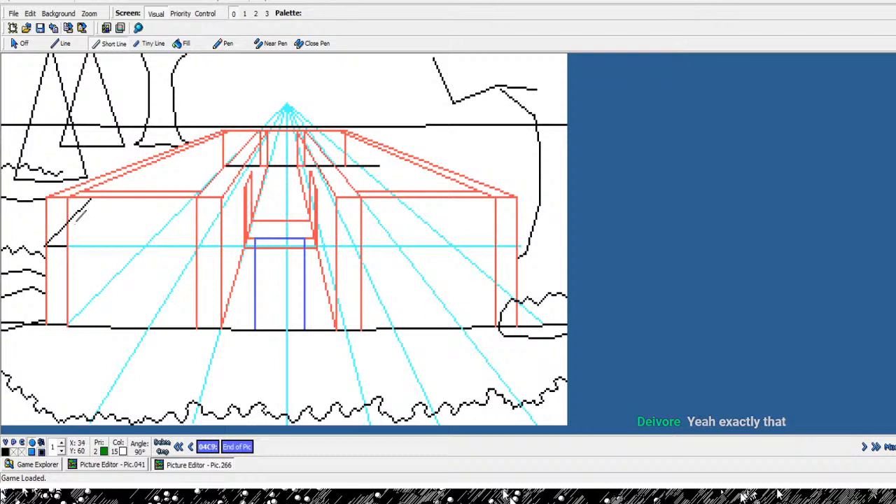
left_click(60, 172)
left_click(65, 173)
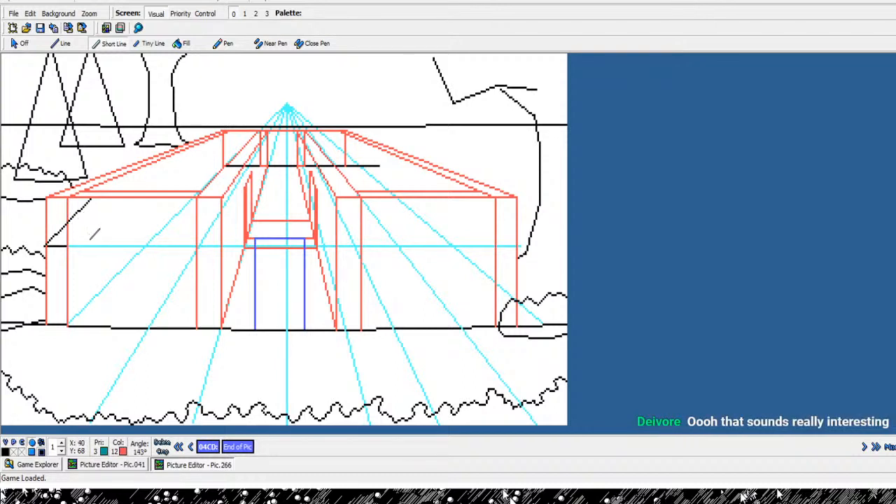
left_click(69, 185)
right_click(69, 185)
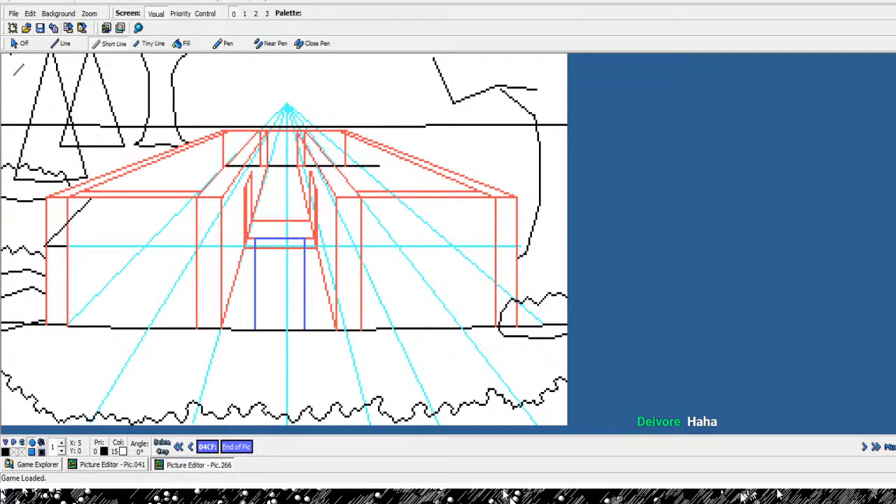
- Draw a descending hillside line in separate segments behind the two triangular trees, from the upper-left border area to the curved trunk
left_click(11, 57)
left_click(37, 89)
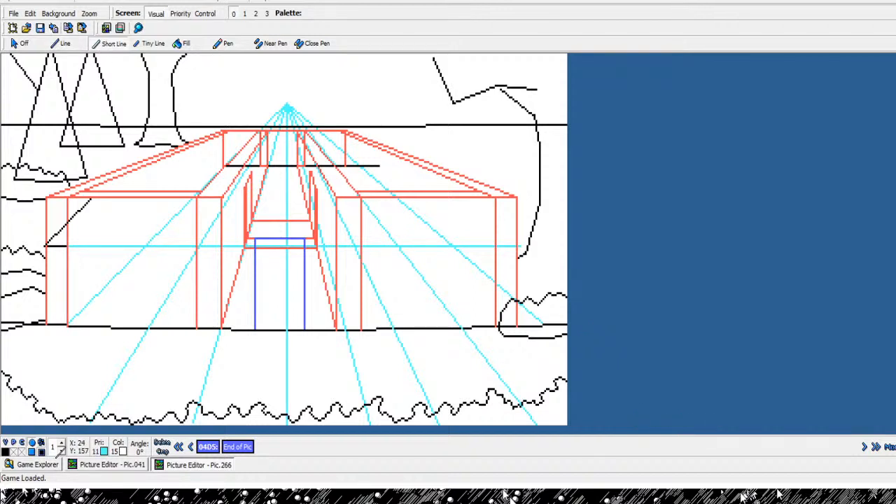
left_click(46, 113)
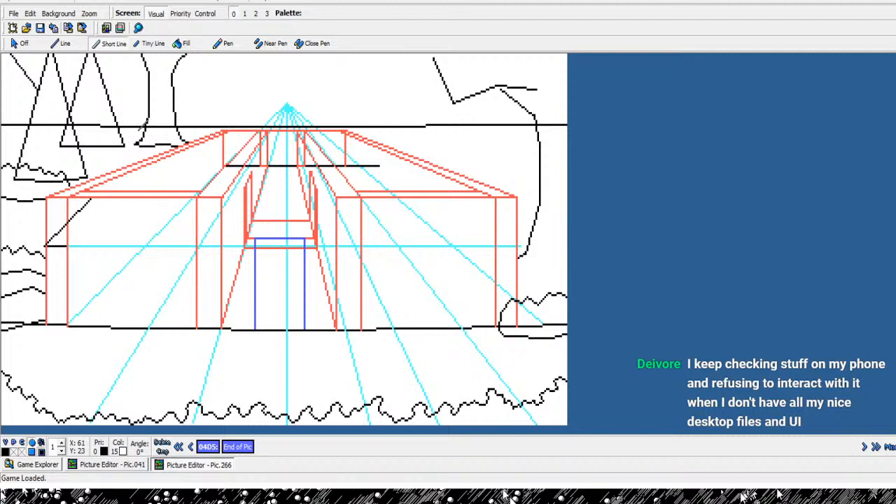
left_click(109, 99)
left_click(126, 105)
left_click(146, 121)
right_click(146, 121)
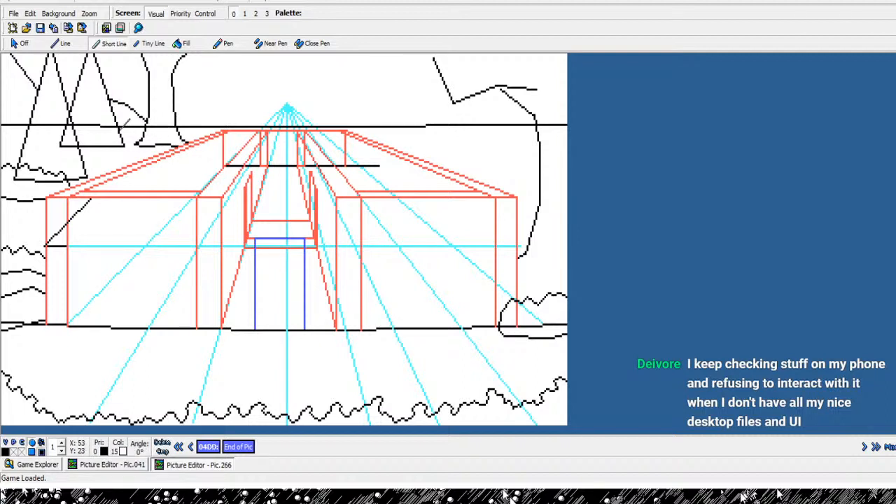
left_click(109, 99)
right_click(75, 94)
left_click(75, 91)
left_click(65, 90)
right_click(64, 90)
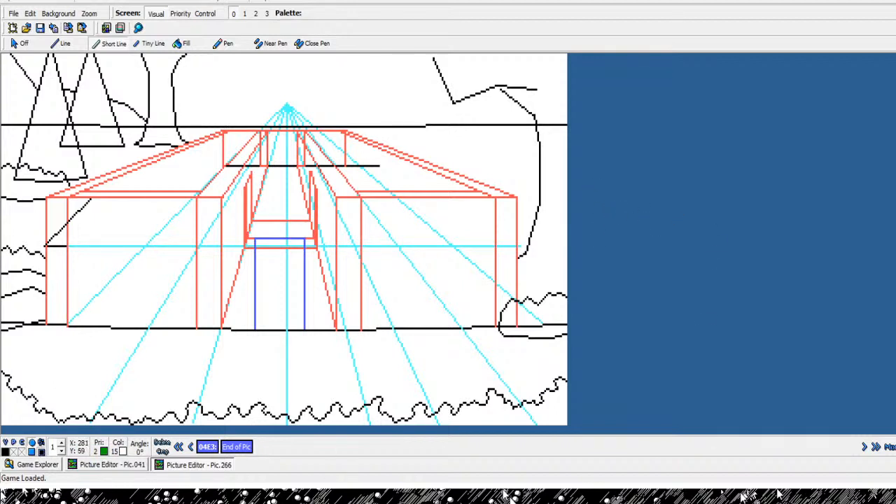
- Draw a partial triangular tree outline left of the tall right trunk, with a base line meeting the trunk and a side slanting up to it
left_click_drag(498, 169, 525, 170)
left_click_drag(658, 218, 677, 217)
right_click(673, 221)
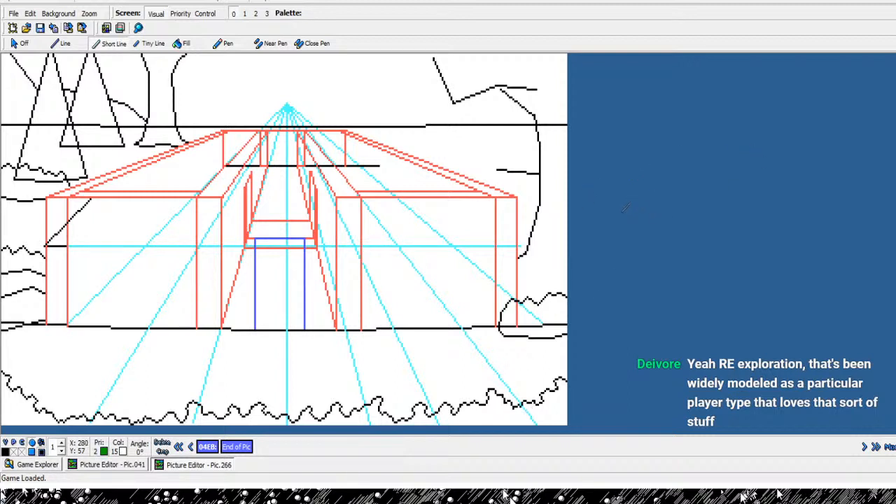
left_click(496, 168)
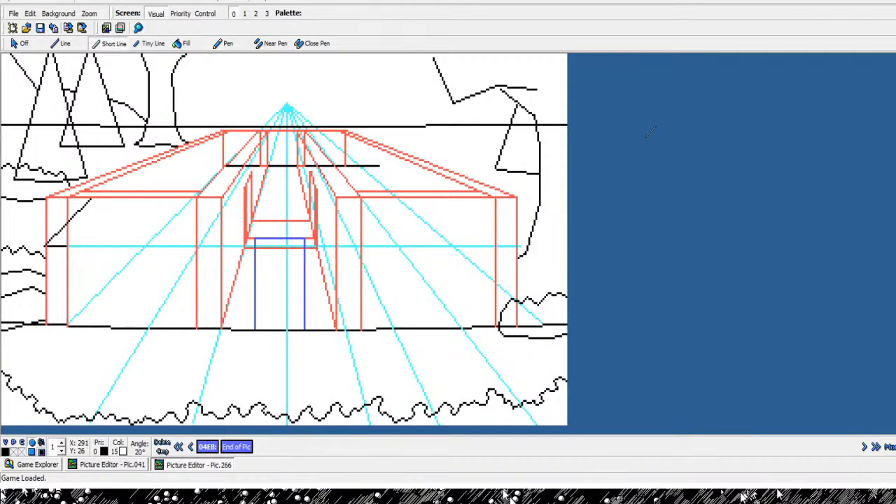
left_click(519, 105)
right_click(518, 105)
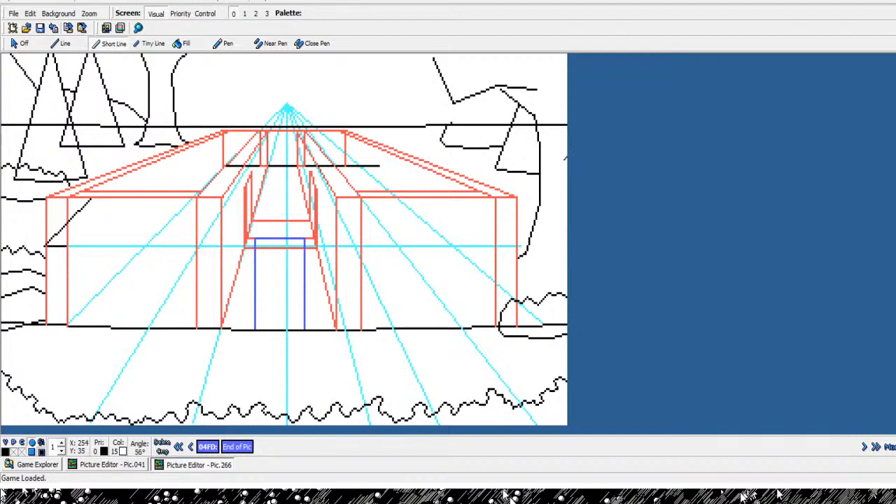
- Draw a jagged black bush-top outline along the horizon, from the small bush base's left end to the right-hand triangular tree
left_click(454, 122)
left_click(462, 125)
left_click(465, 127)
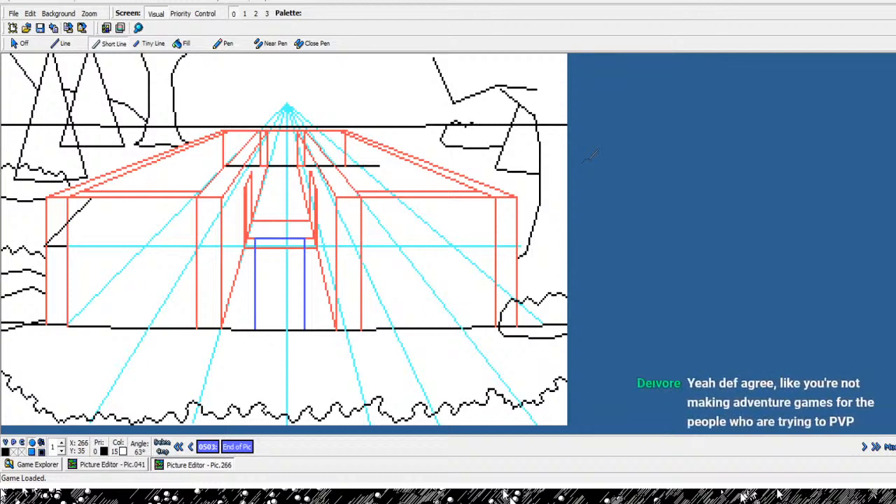
left_click(607, 158)
left_click(622, 155)
left_click(633, 158)
left_click(633, 154)
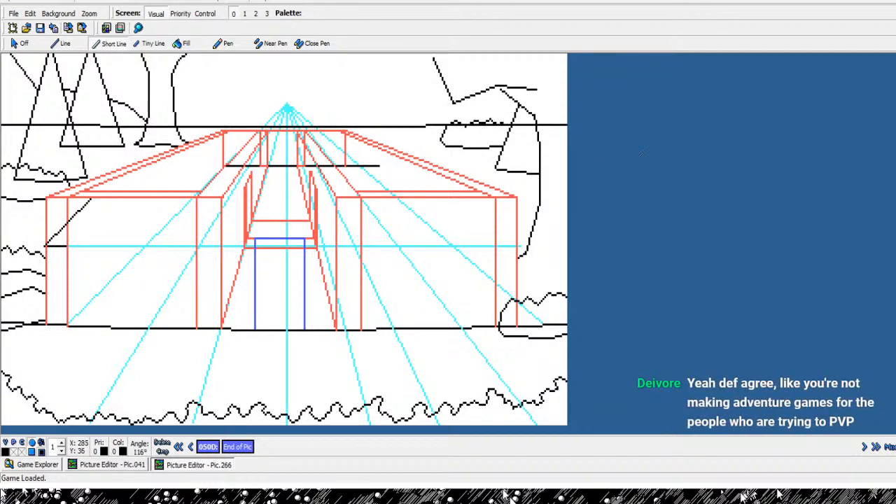
left_click(637, 150)
right_click(637, 150)
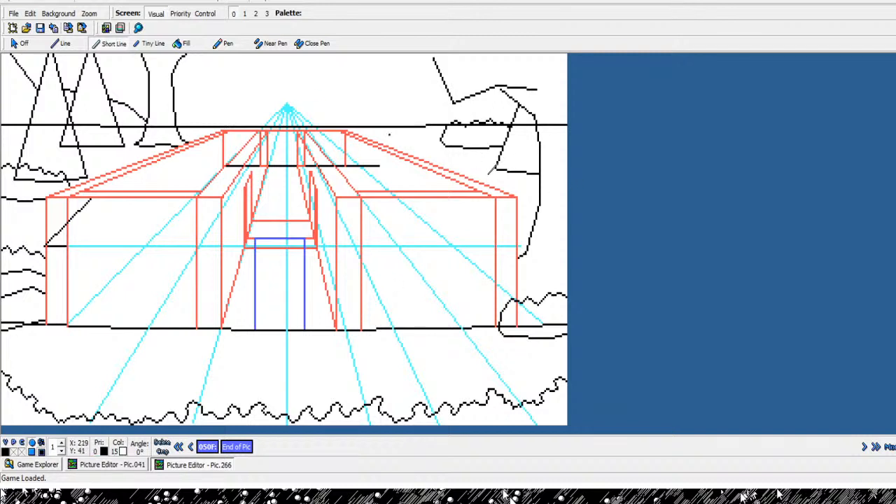
- Draw a curved black trunk edge from just above the right roof slope, across the horizon, up to the picture's top border
left_click(512, 126)
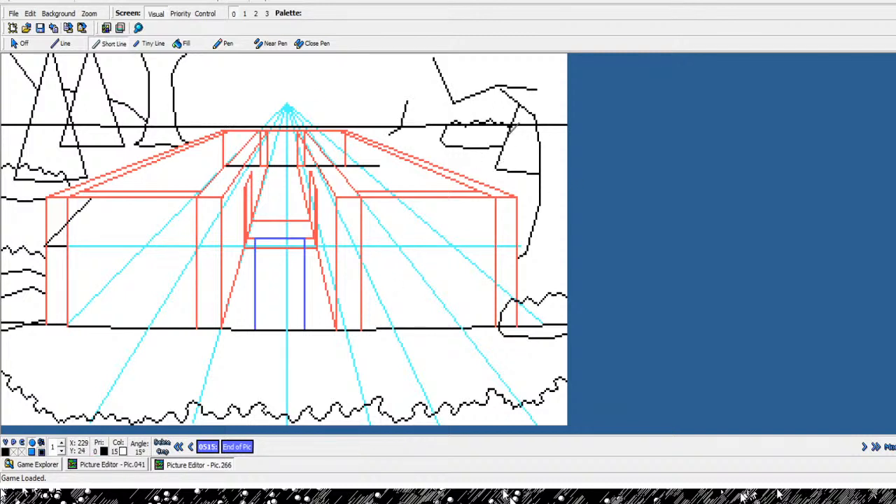
left_click(513, 128)
left_click(511, 97)
left_click(509, 89)
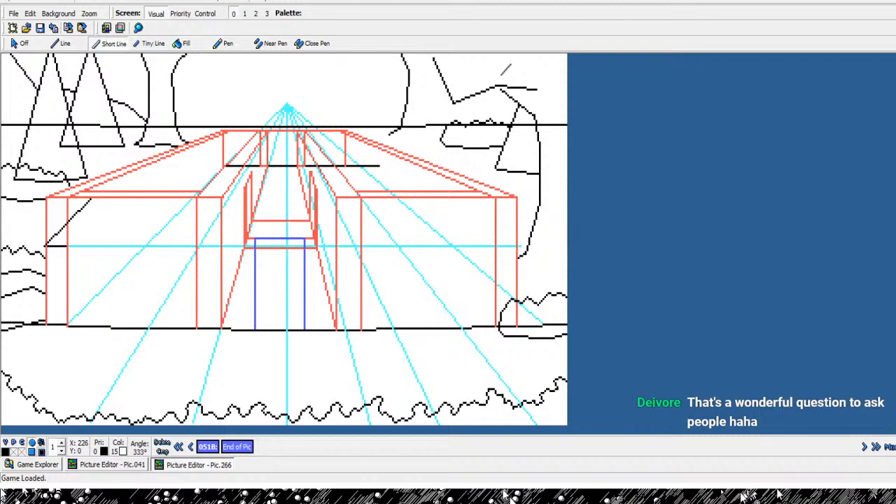
left_click(497, 69)
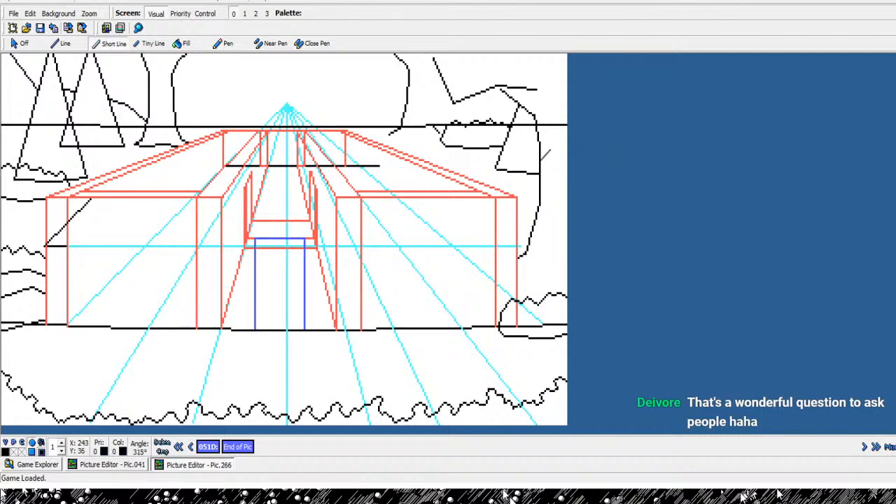
- Draw the tall trunk's second curved black edge beside the right-hand trees and a small branch fork at its top
left_click(542, 160)
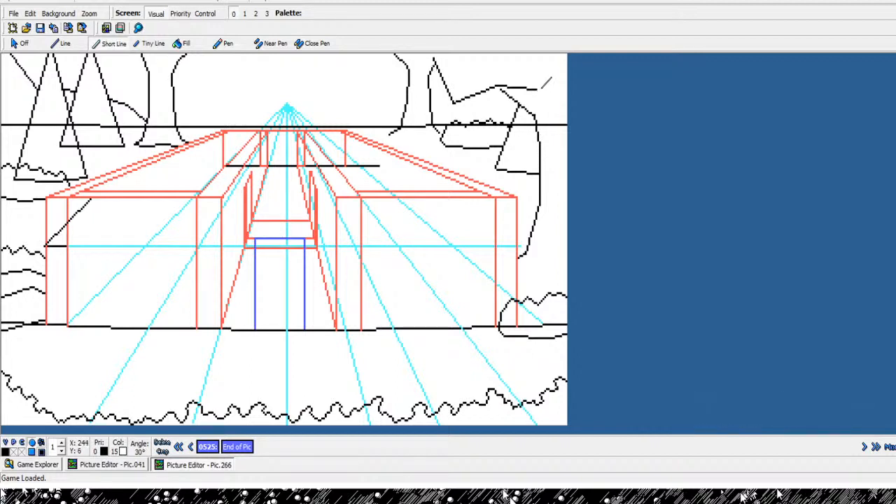
left_click(542, 88)
left_click(517, 82)
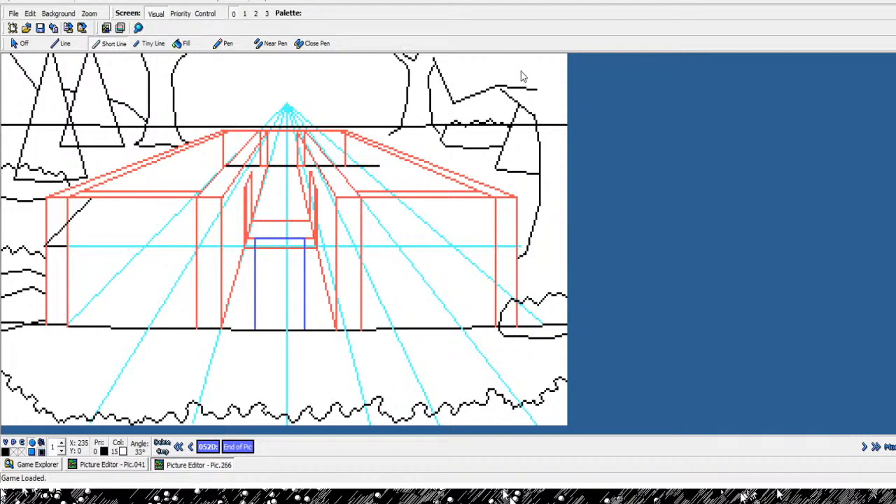
left_click(527, 67)
right_click(529, 69)
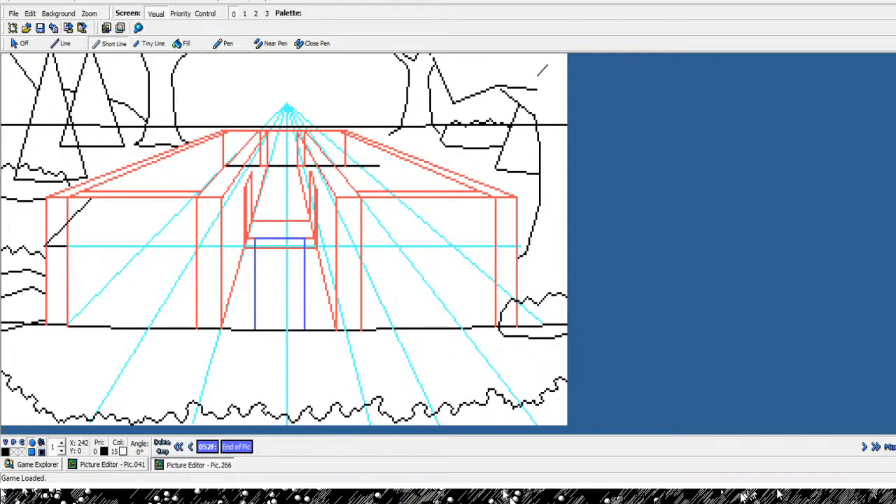
left_click(540, 83)
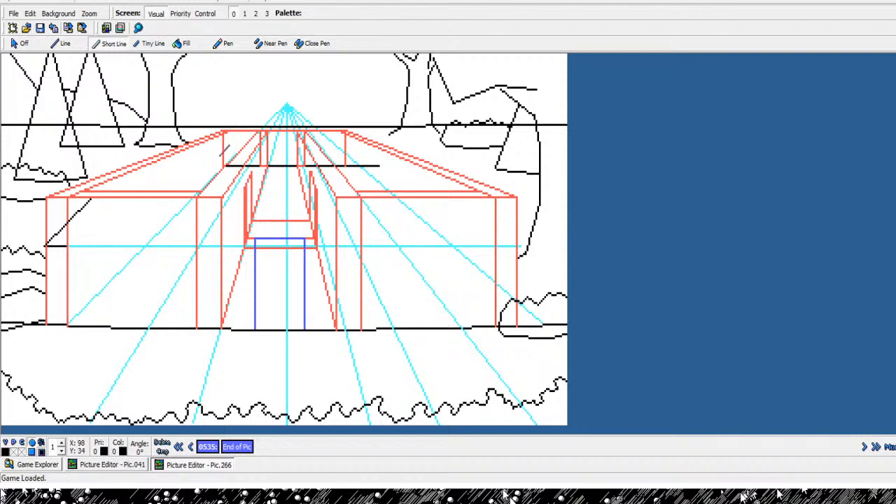
- Draw a jagged black bush-top outline just above the horizon, from the left curved trunk to above the left part of the roof ridge
left_click(175, 121)
left_click(243, 147)
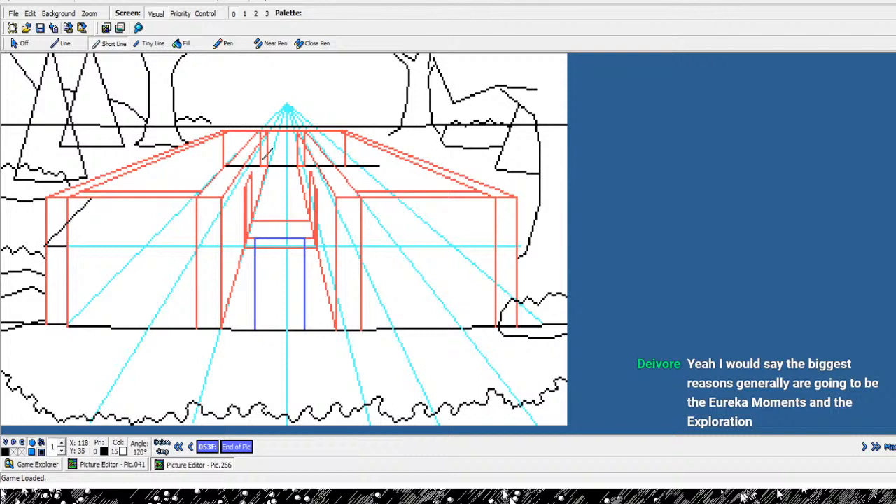
left_click(261, 154)
left_click(263, 156)
left_click(267, 158)
left_click(271, 156)
left_click(274, 153)
left_click(277, 157)
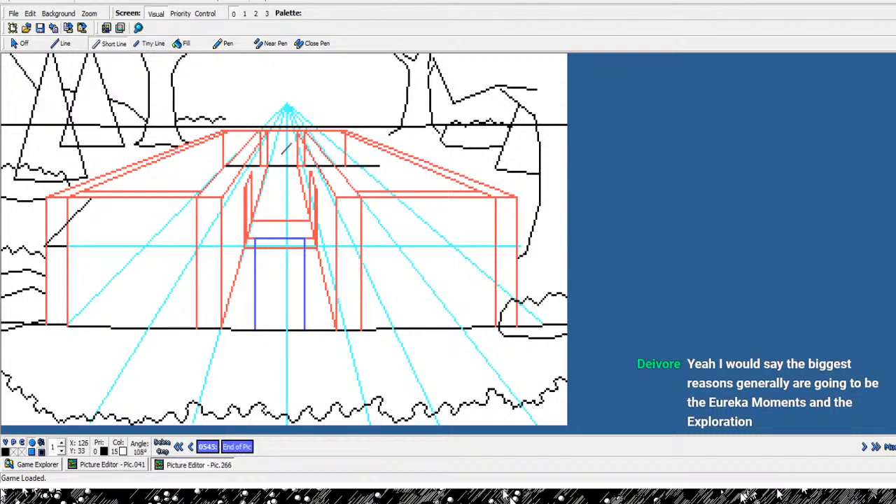
left_click(281, 155)
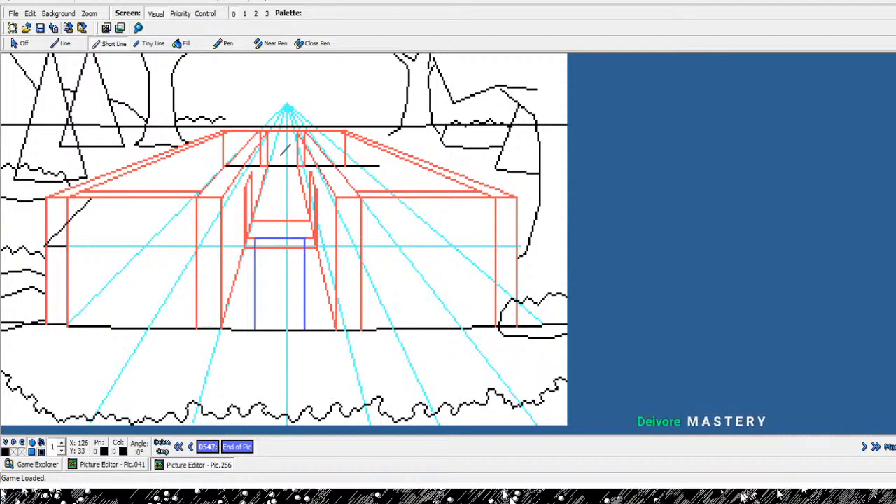
left_click(284, 159)
left_click(298, 147)
left_click(298, 159)
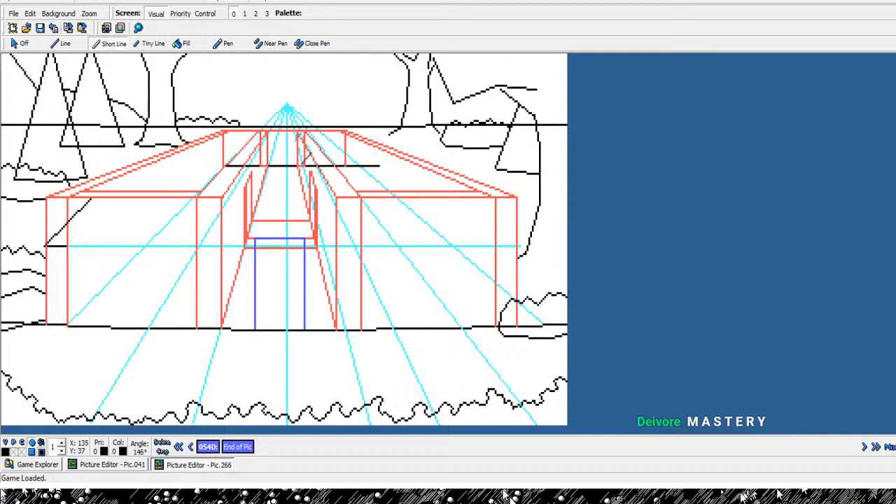
left_click(310, 158)
left_click(308, 167)
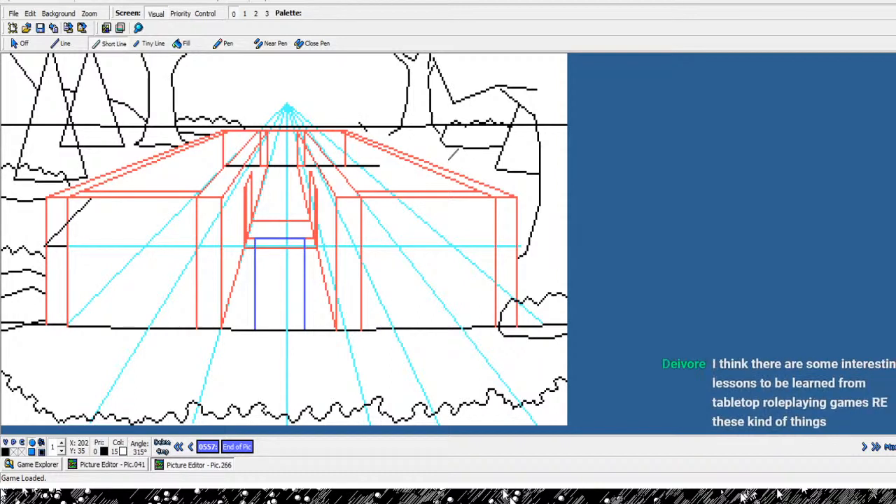
- Draw one curved black edge of a second trunk, rising from the horizon beyond the right end of the roof ridge
left_click(448, 159)
left_click(446, 73)
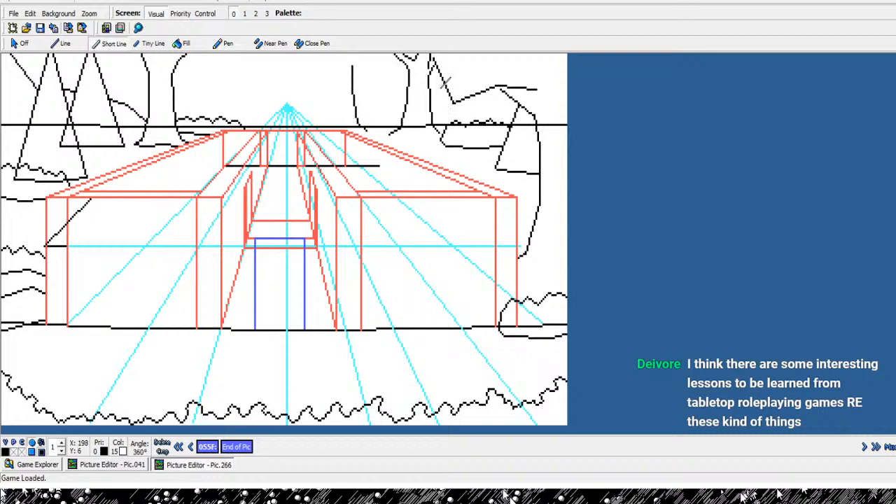
left_click(444, 74)
right_click(445, 74)
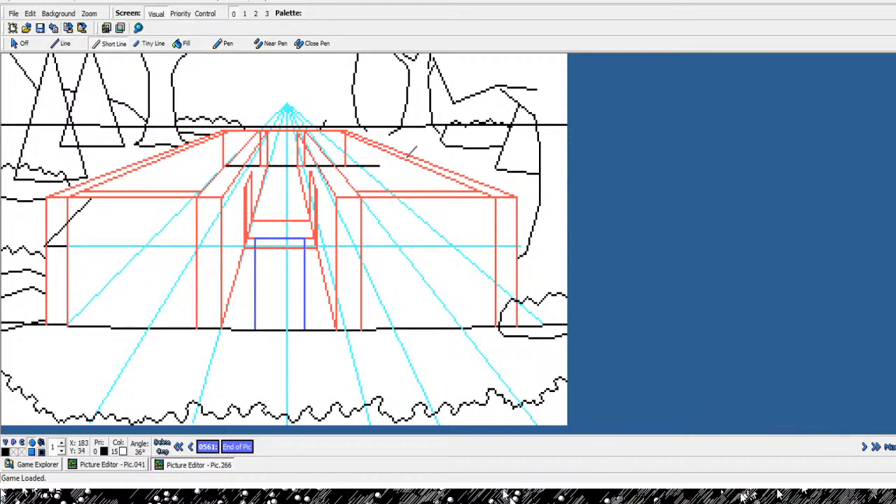
- Draw the second trunk's opposite edge from the horizon above the roof ridge upward, with a small branch fork at the picture's top border
left_click(325, 120)
left_click(334, 74)
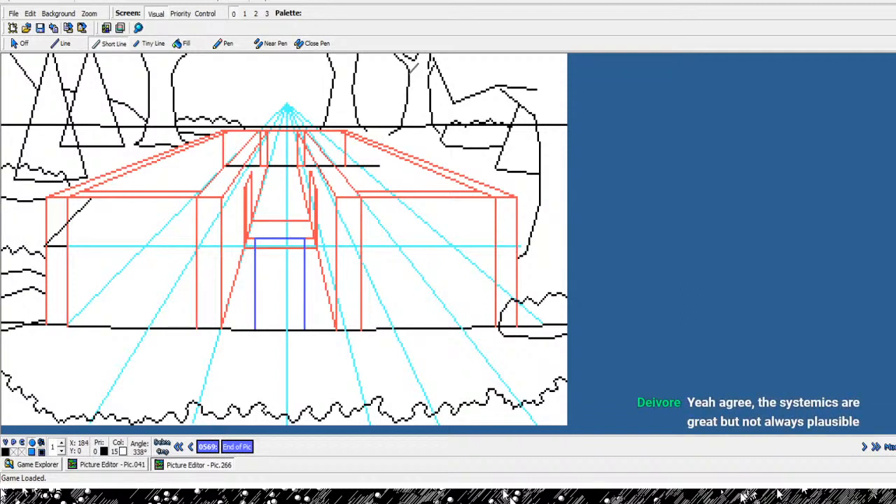
left_click(323, 55)
right_click(323, 55)
left_click(328, 54)
left_click(334, 59)
right_click(334, 59)
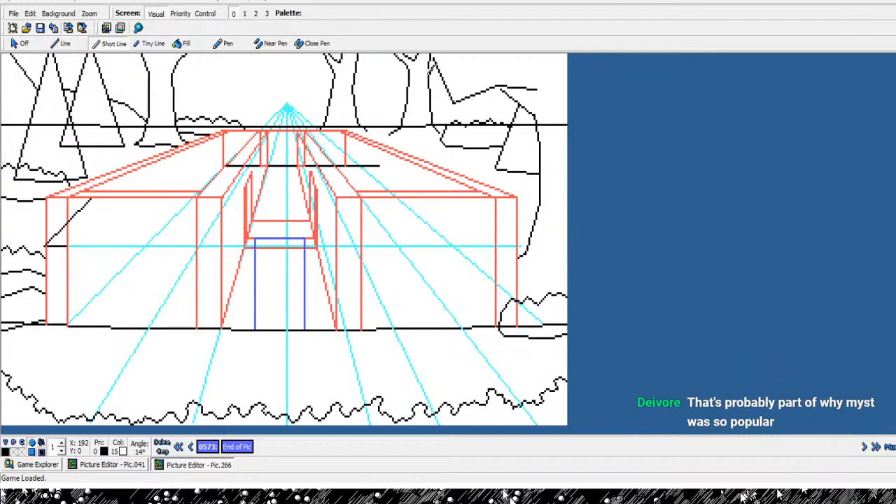
left_click(432, 68)
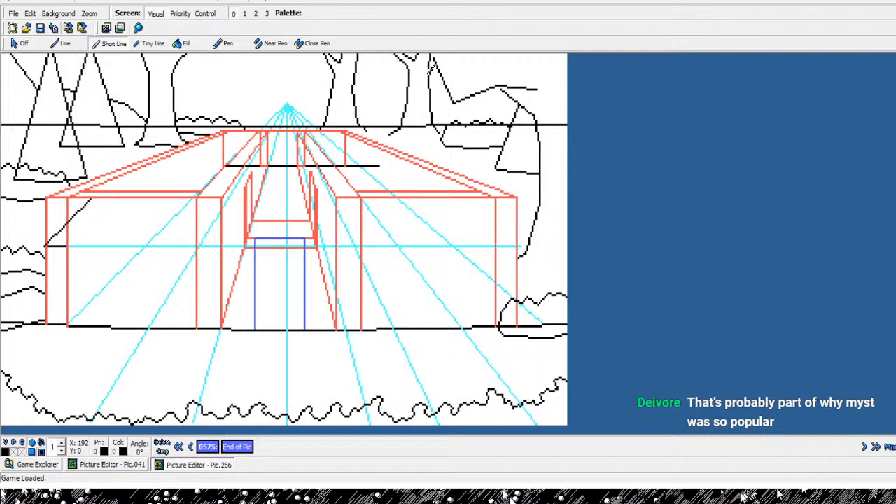
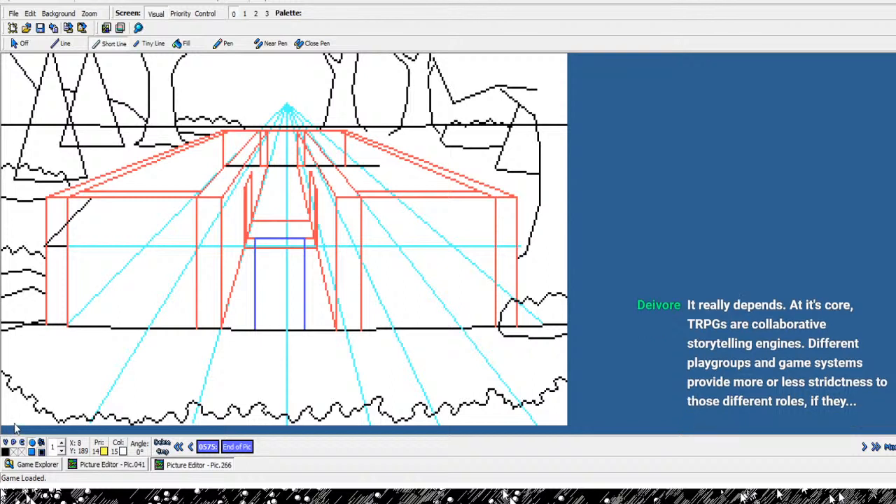
- Set the visual colour to blue (0:09), and step back to just before that colour command
left_click(6, 452)
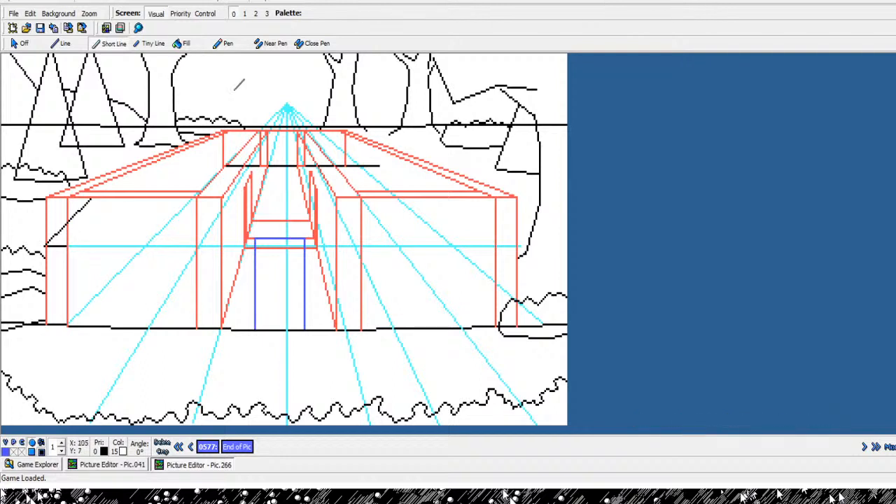
left_click(190, 446)
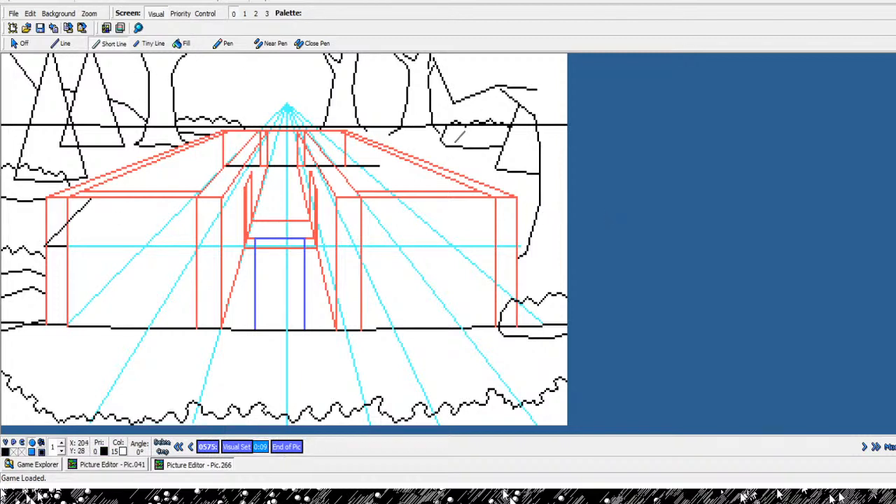
- Draw a jagged black bush-top outline above the horizon, spanning the gap between the two trunks behind the right roof slope
left_click(357, 112)
left_click(362, 113)
left_click(368, 111)
left_click(368, 111)
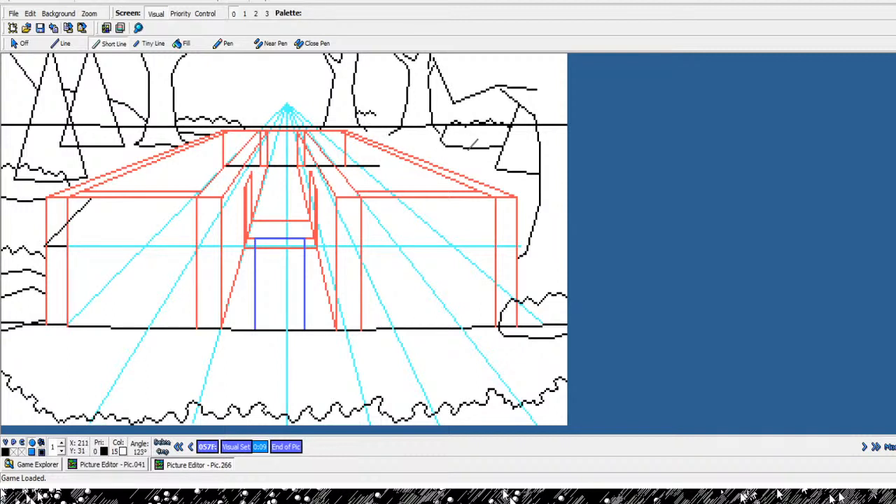
left_click(370, 113)
left_click(373, 112)
left_click(375, 115)
left_click(378, 114)
left_click(384, 111)
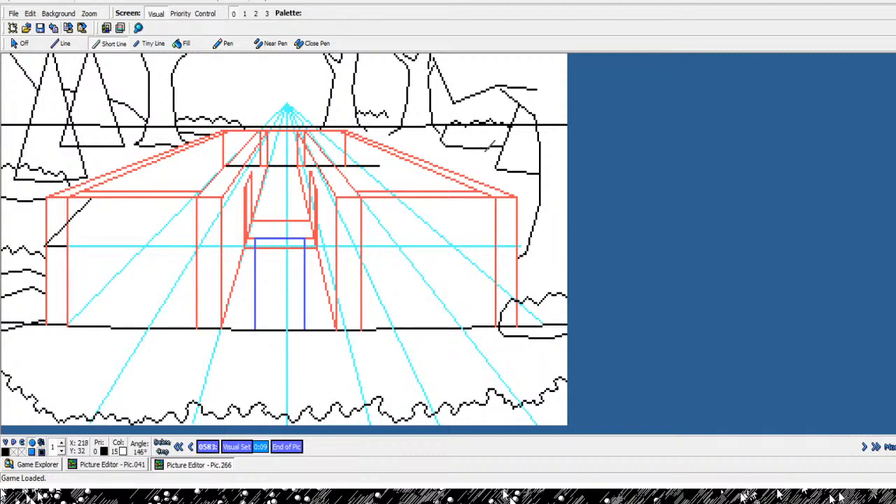
left_click(389, 113)
left_click(390, 116)
left_click(392, 116)
left_click(395, 113)
left_click(398, 115)
left_click(401, 117)
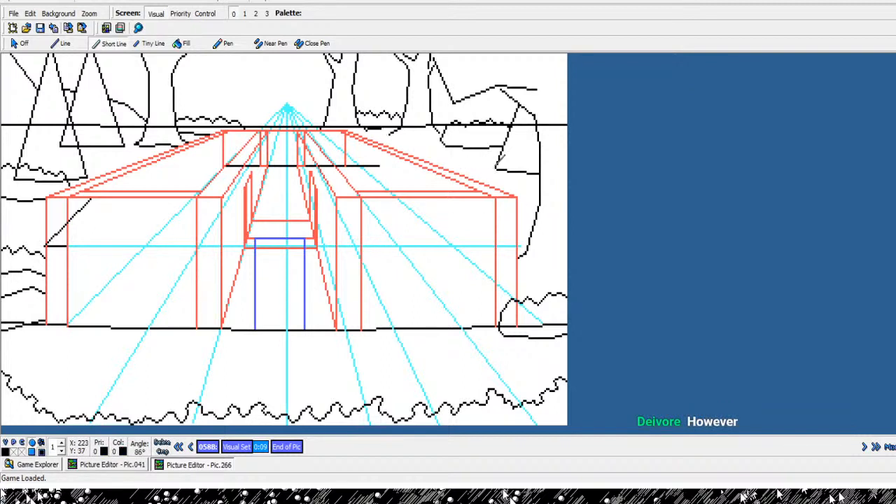
right_click(496, 167)
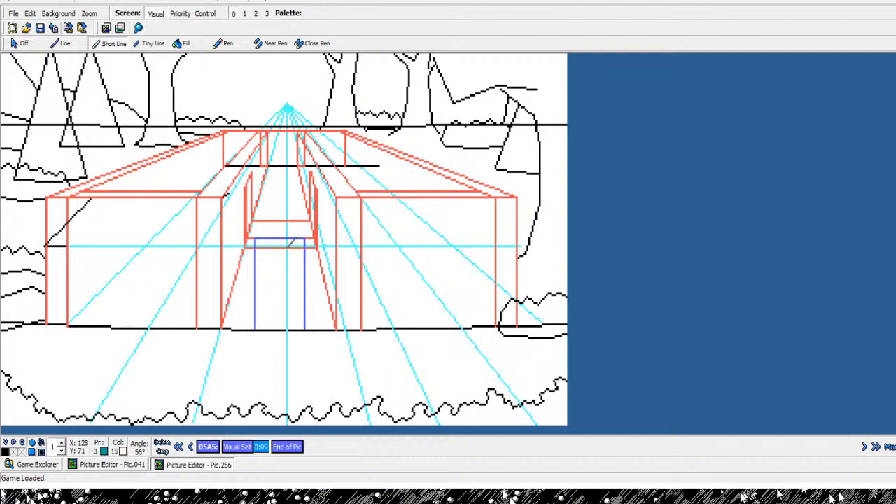
- Try to draw a black line from the inner left column's top corner towards the roof ridge
left_click(224, 196)
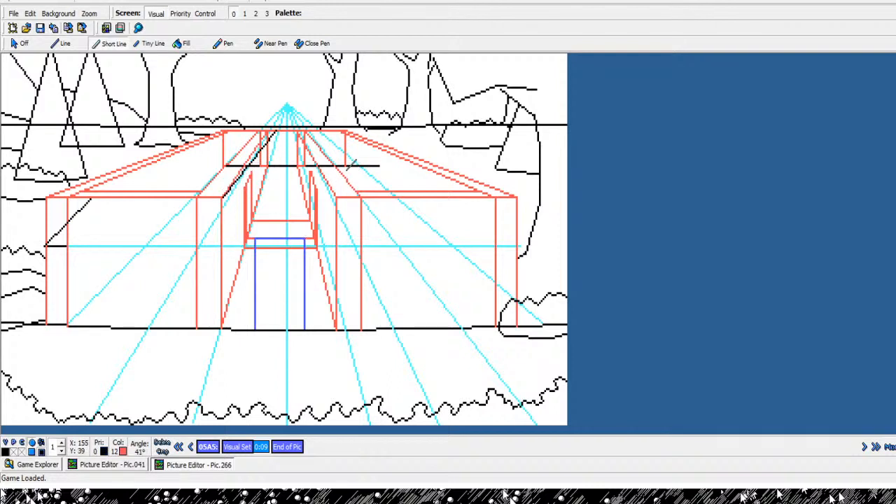
right_click(352, 165)
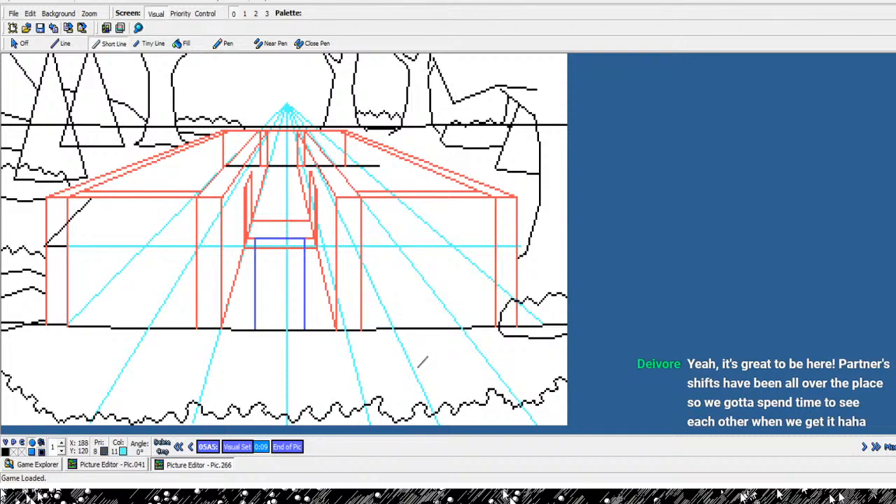
- Step back through the picture's drawing commands to the cyan horizontal guide line across the building and delete it with its neighbouring command
key("Left")
key("Left")
key("Left")
key("Left")
key("Left")
key("Left")
key("Left")
key("Left")
key("Left")
key("Left")
key("Left")
key("Left")
key("Left")
key("Left")
key("Left")
key("Left")
key("Left")
key("Left")
key("Left")
key("Left")
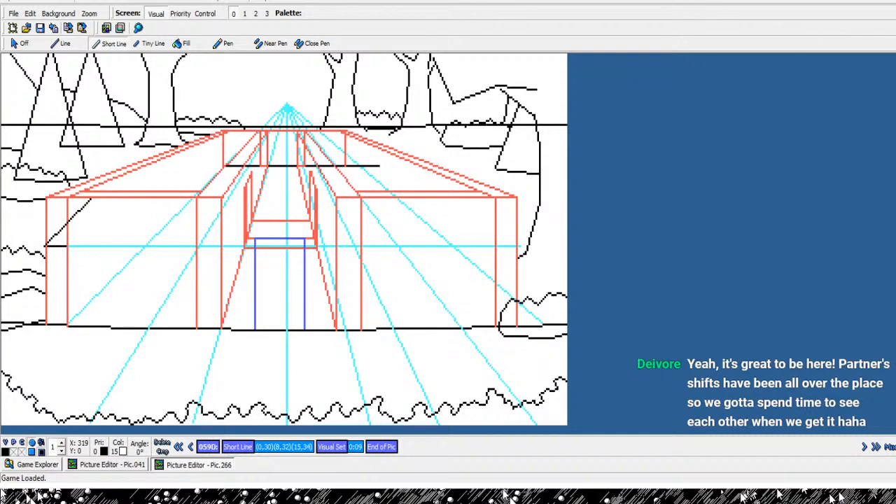
key("Left")
key("Left")
key("Left")
key("Left")
key("Left")
key("Left")
key("Left")
key("Left")
key("Left")
key("Left")
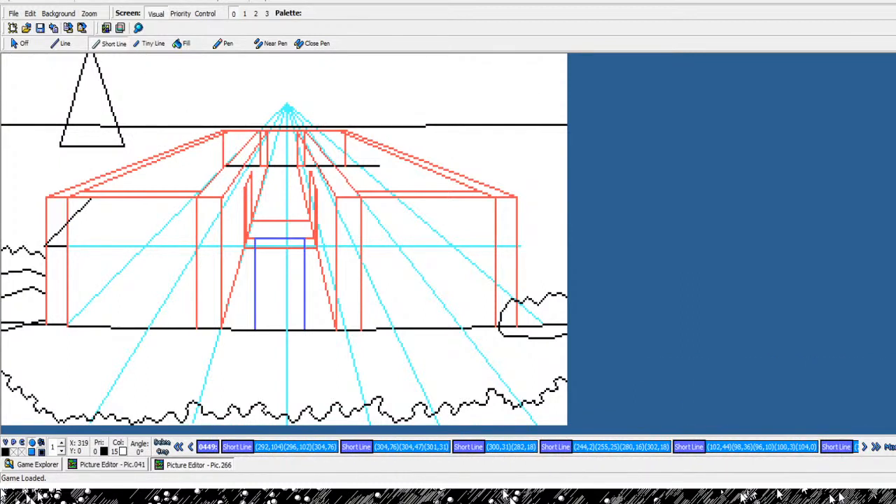
key("Right")
key("Right")
key("Right")
key("Right")
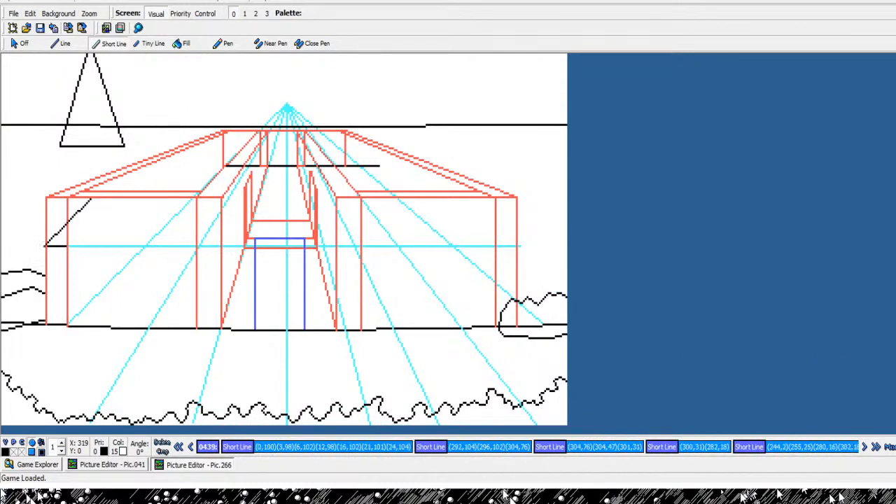
key("Left")
key("Left")
key("Left")
key("Left")
key("Left")
key("Left")
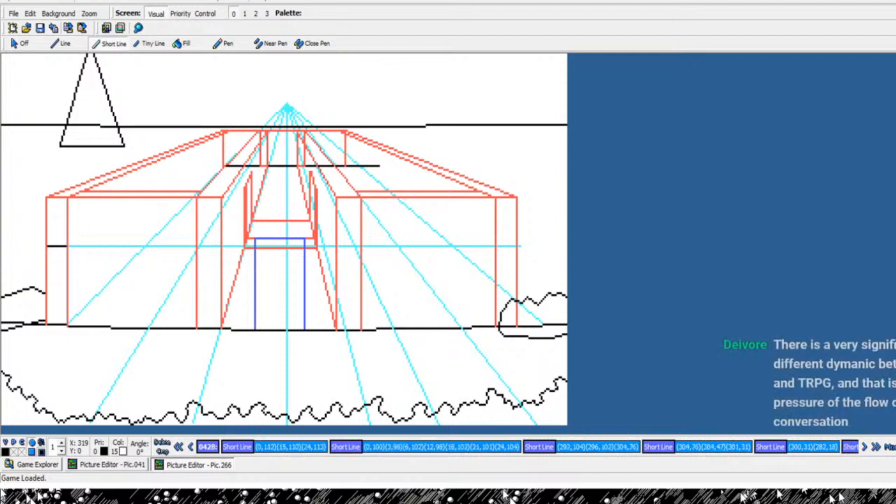
key("Left")
key("Left")
key("Left")
key("Left")
key("Left")
key("Left")
key("Left")
key("Left")
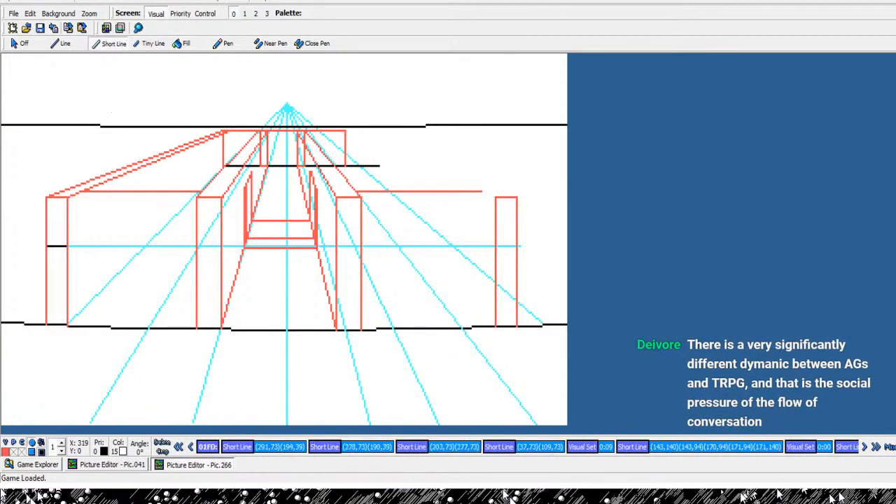
key("Left")
key("Left")
key("Left")
key("Left")
key("Left")
key("Left")
key("Left")
key("Left")
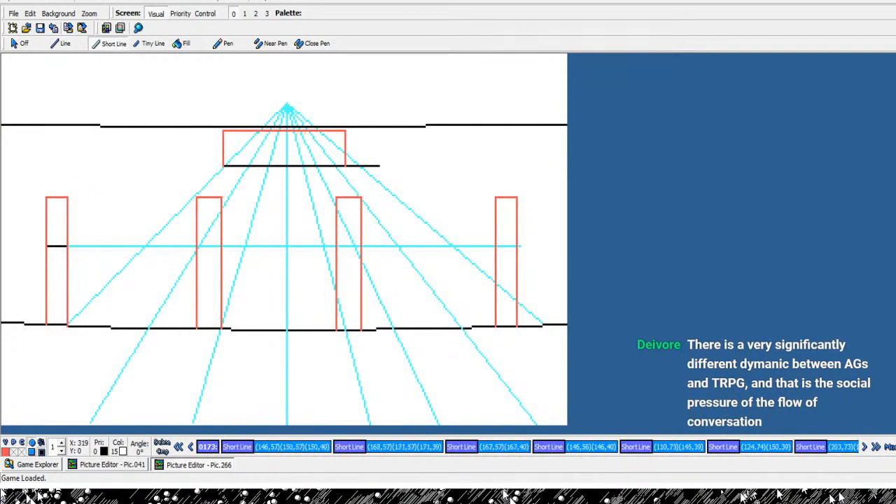
key("Left")
key("Left")
key("Left")
key("Left")
key("Left")
key("Left")
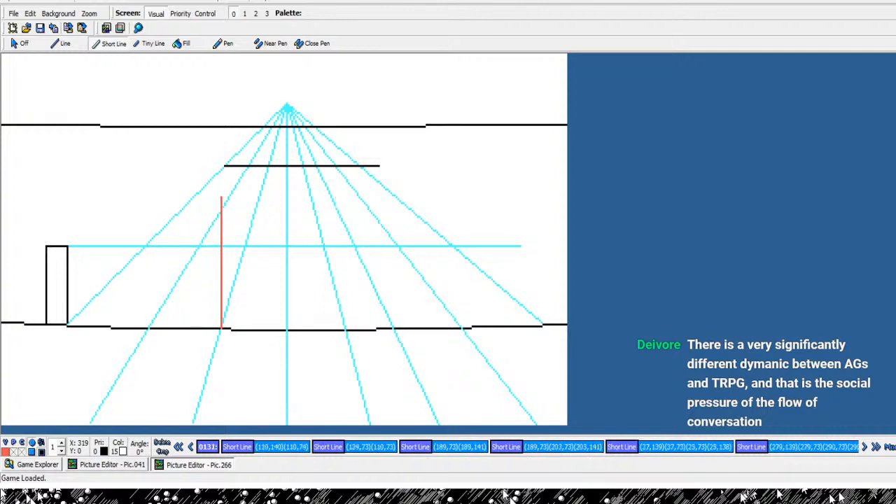
key("Left")
key("Left")
key("Left")
key("Left")
key("Left")
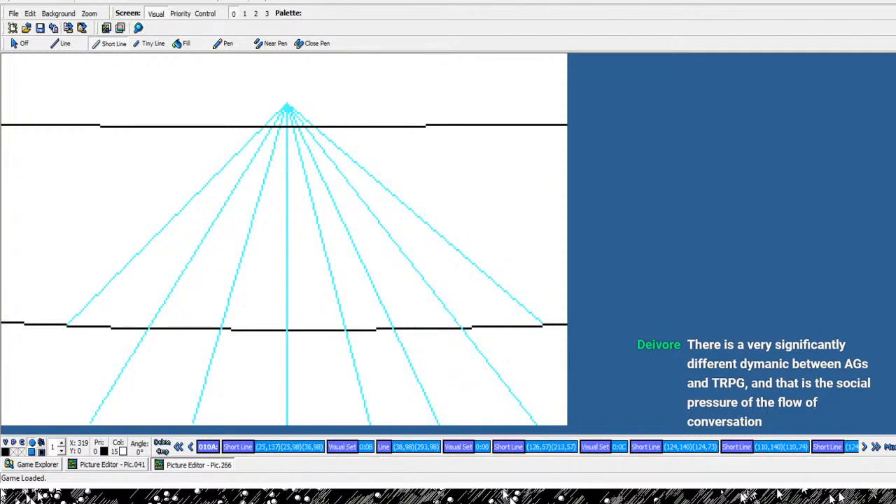
key("Right")
key("Right")
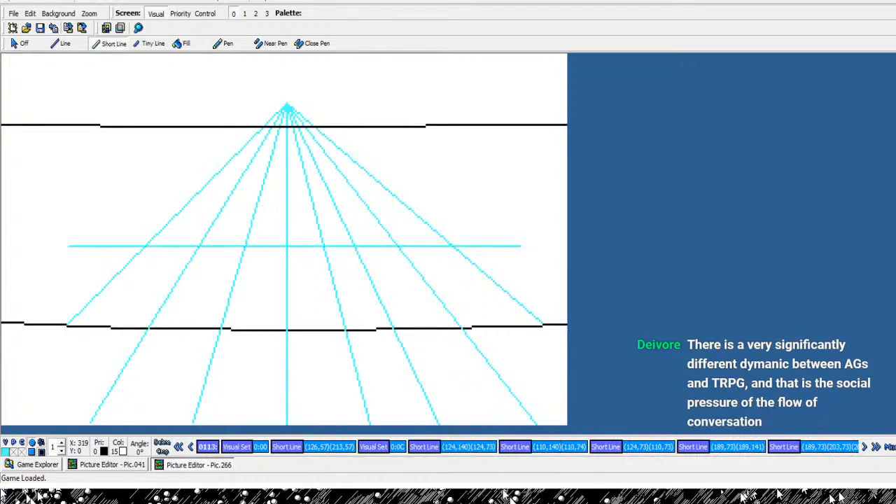
key("Left")
key("Delete")
key("Delete")
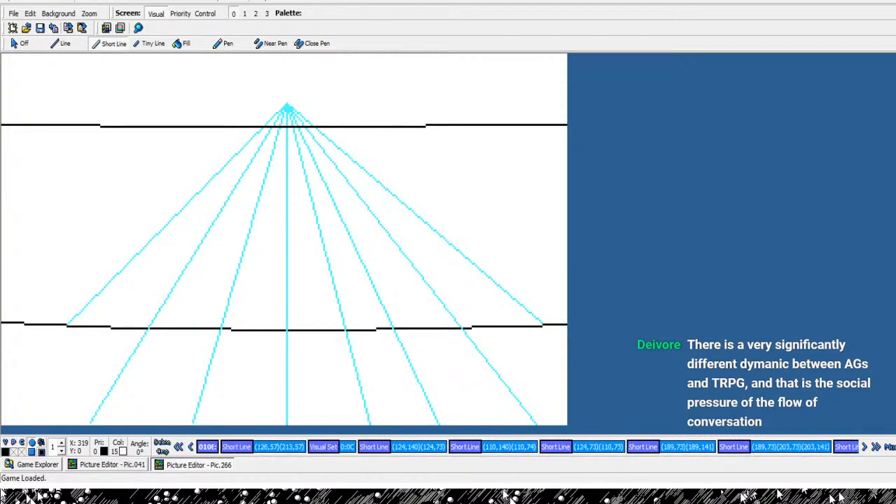
- Step forward through the picture's drawing commands to the end of the picture
key("Right")
key("Right")
key("Right")
key("Right")
key("Right")
key("Right")
key("Right")
key("Right")
key("Right")
key("Right")
key("Right")
key("Right")
key("Right")
key("Right")
key("Right")
key("Right")
key("Right")
key("Right")
key("Right")
key("Right")
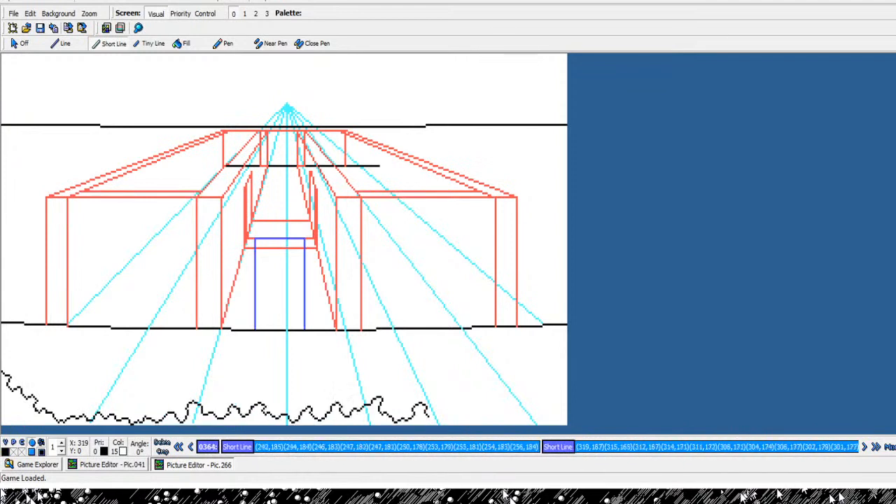
key("Right")
key("Right")
key("Right")
key("Right")
key("Right")
key("Right")
key("Right")
key("Right")
key("Right")
key("Right")
key("Right")
key("Right")
key("Right")
key("Right")
key("Right")
key("Right")
key("Right")
key("Right")
key("Right")
key("Right")
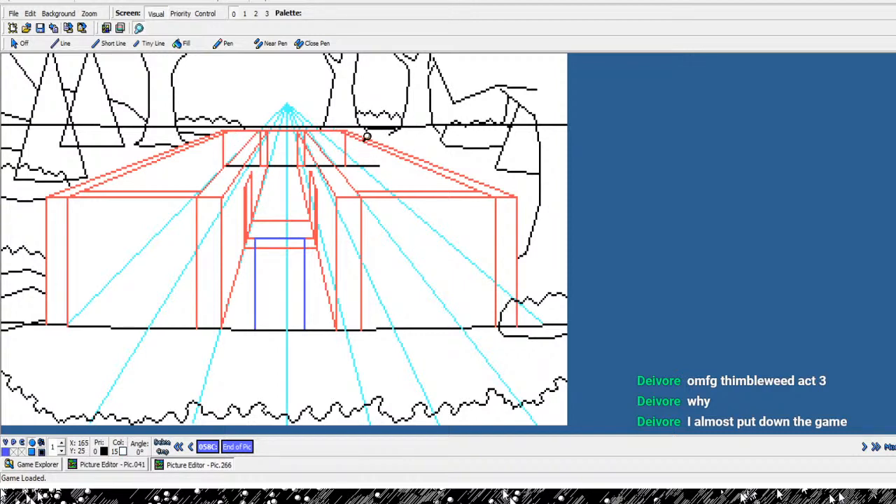
scroll(367, 138, "up", 1)
scroll(392, 133, "up", 1)
scroll(424, 150, "down", 2)
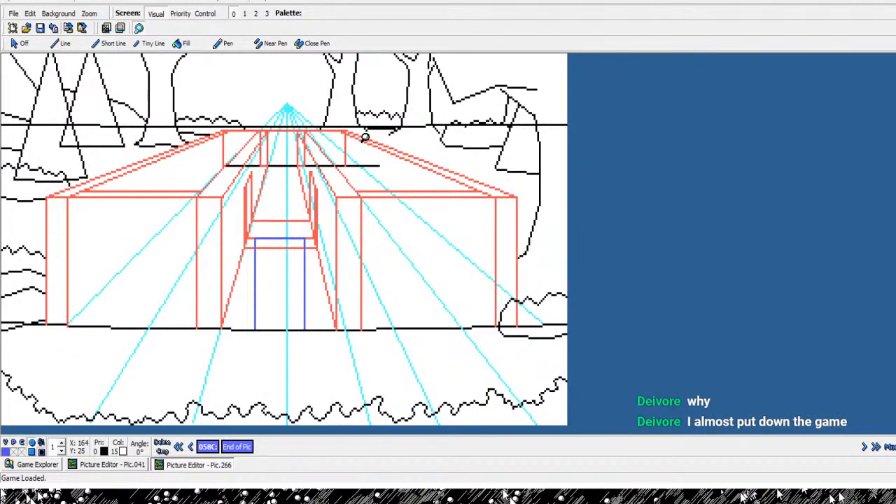
scroll(357, 137, "up", 1)
scroll(357, 137, "up", 1)
scroll(444, 140, "down", 2)
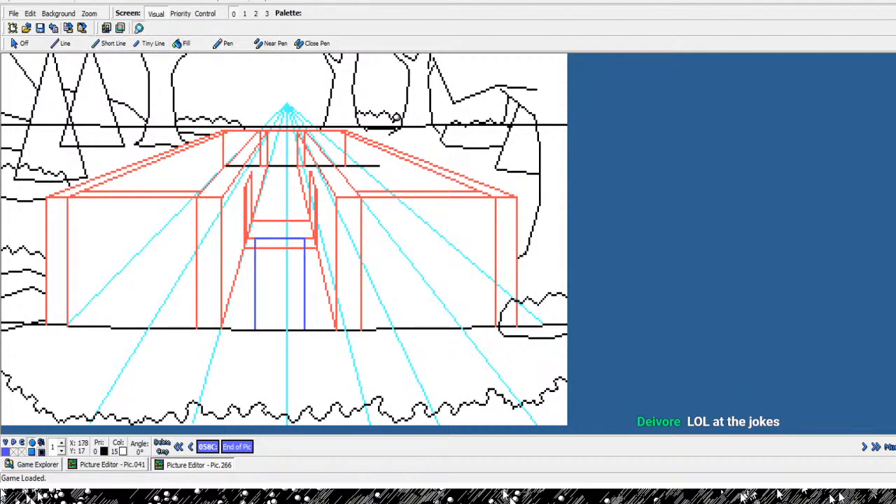
- Try to draw a short blue line in the open sky between the trunks above the roof, and undo it
left_click(280, 82)
left_click_drag(895, 98, 895, 90)
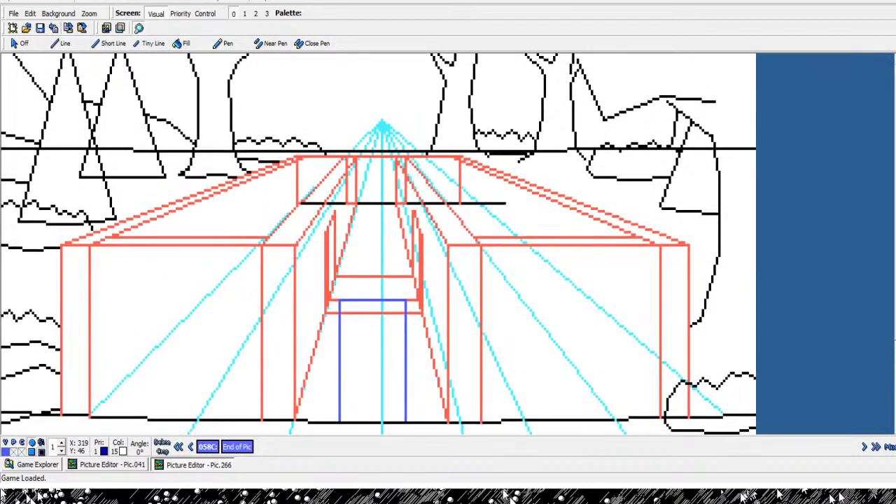
left_click(110, 43)
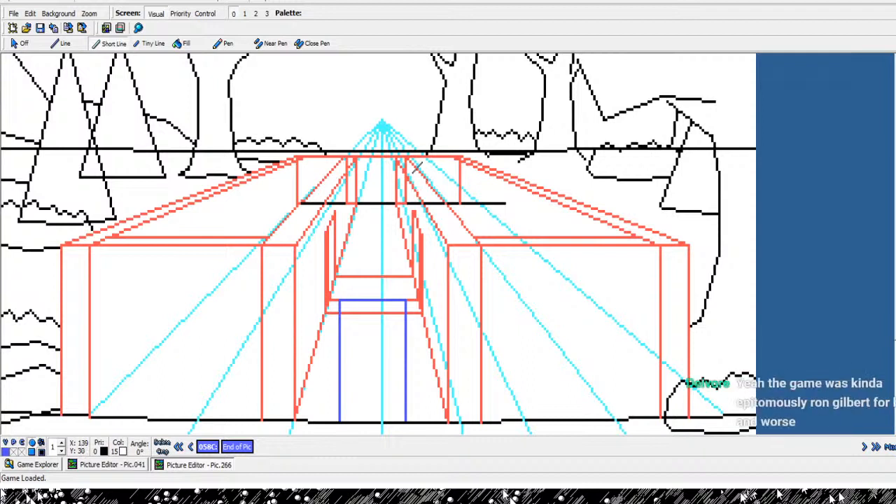
left_click(328, 131)
left_click(339, 124)
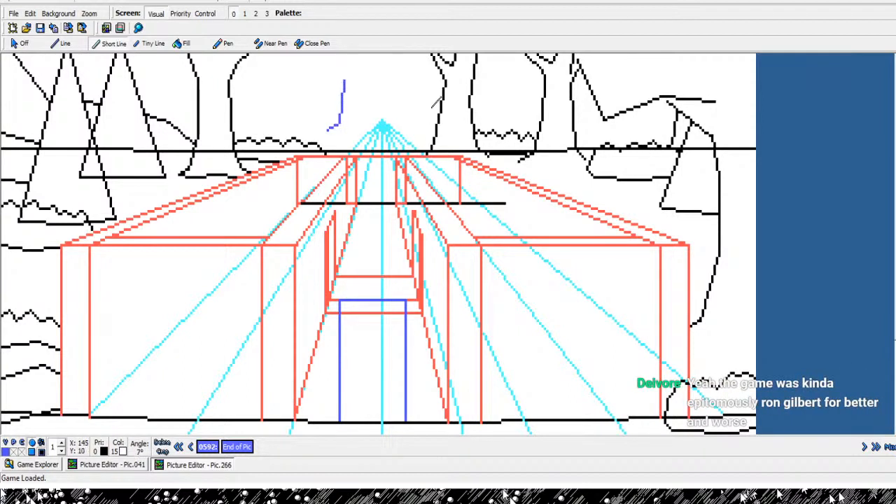
left_click(346, 64)
key("ctrl+z")
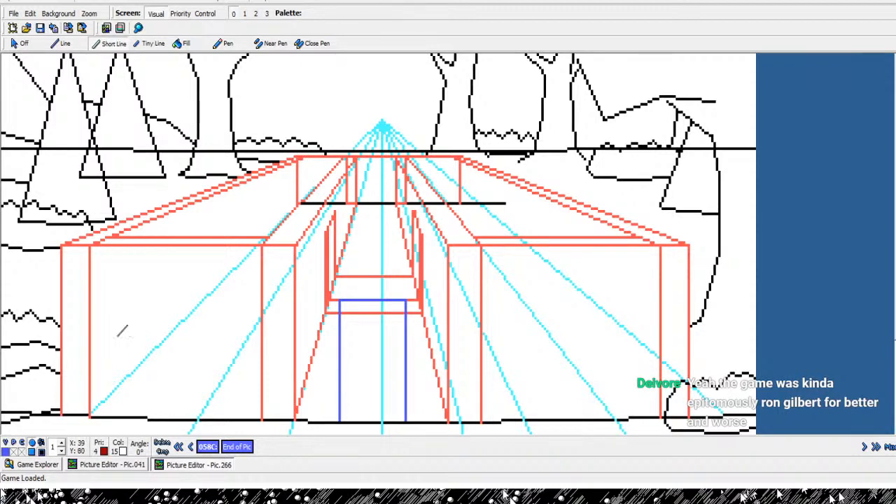
- Return to the full picture view and step back to just before the closing blue colour command
left_click(139, 28)
right_click(540, 224)
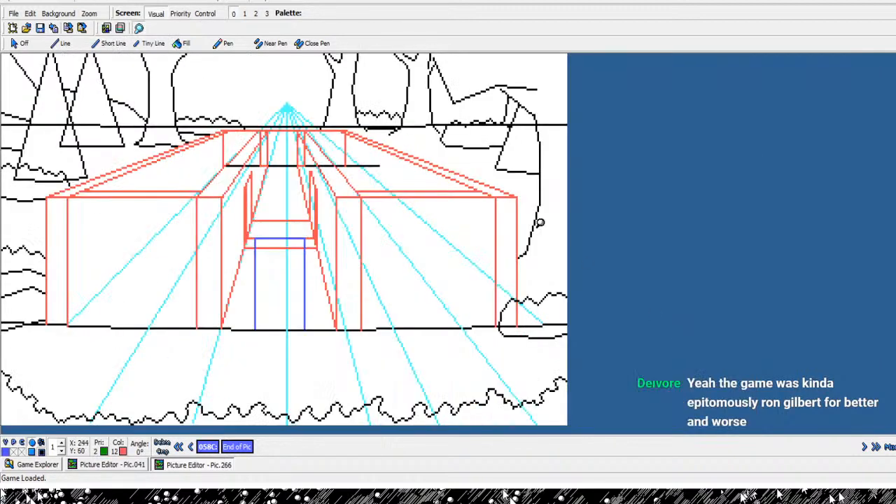
right_click(428, 189)
left_click(427, 189)
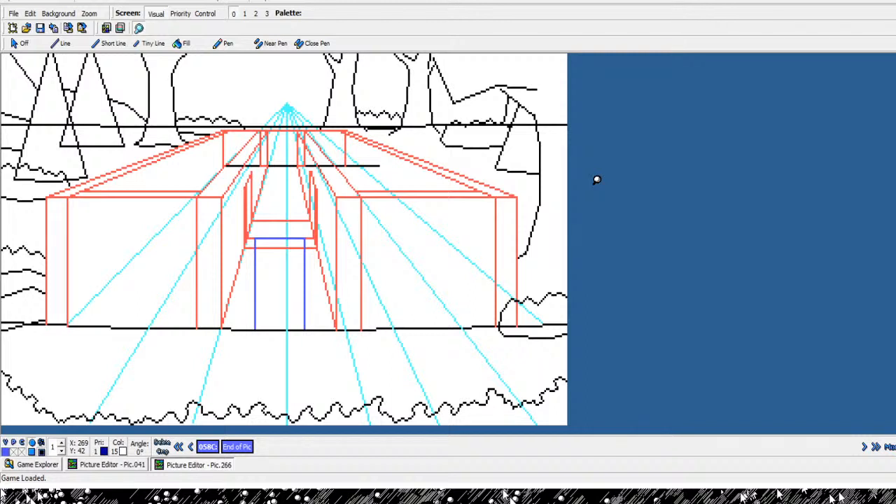
key("Left")
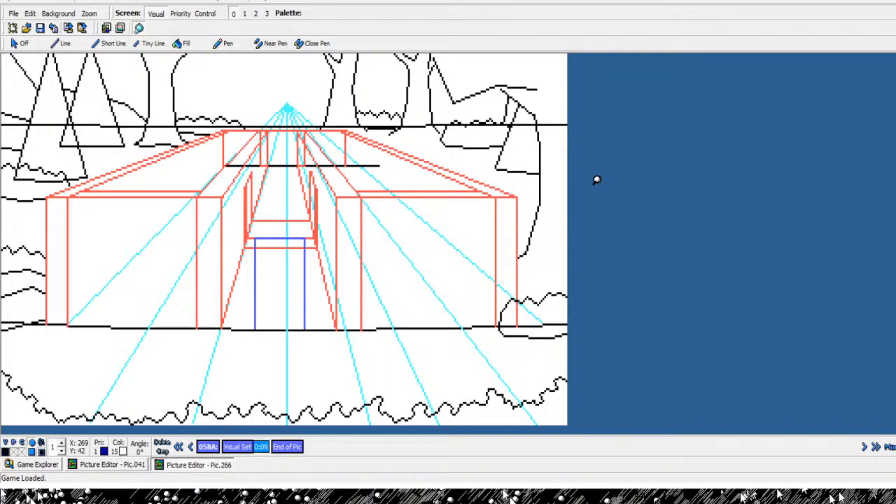
- Draw a black short line above the roof ridge between the left and middle trunks, from about (98,29) through (159,30) to (183,29)
left_click(109, 43)
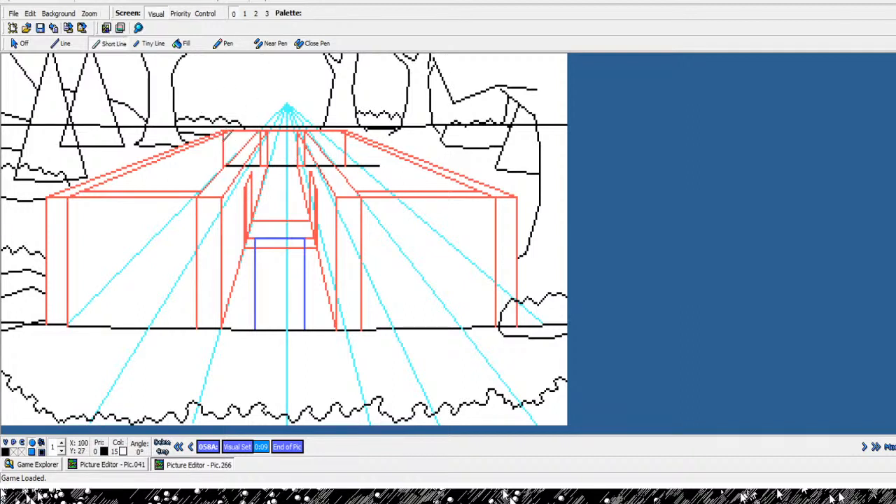
left_click(222, 145)
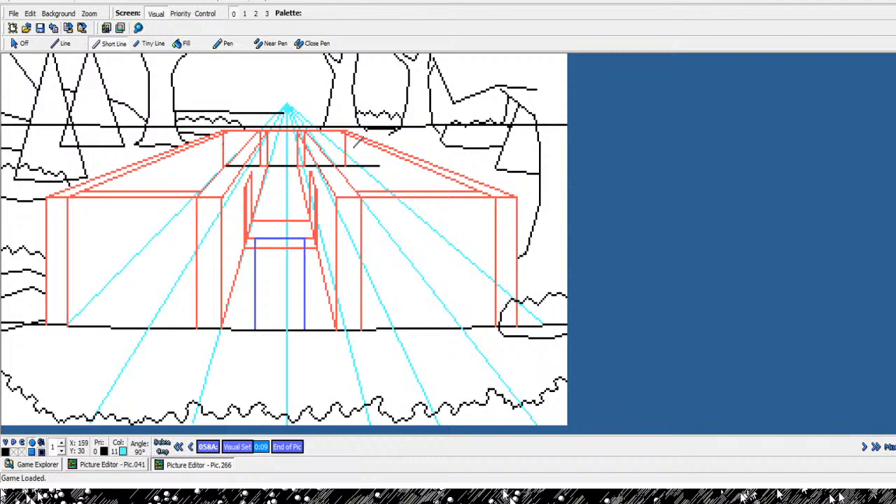
left_click(355, 146)
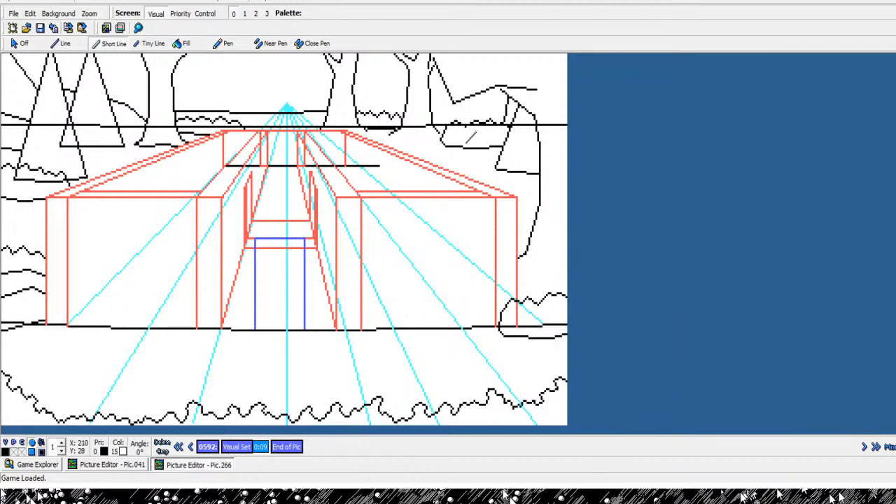
- Draw black horizon segments behind the right-hand trees, from about (201,27) to (227,27) and from (243,27) to (284,26)
left_click(328, 111)
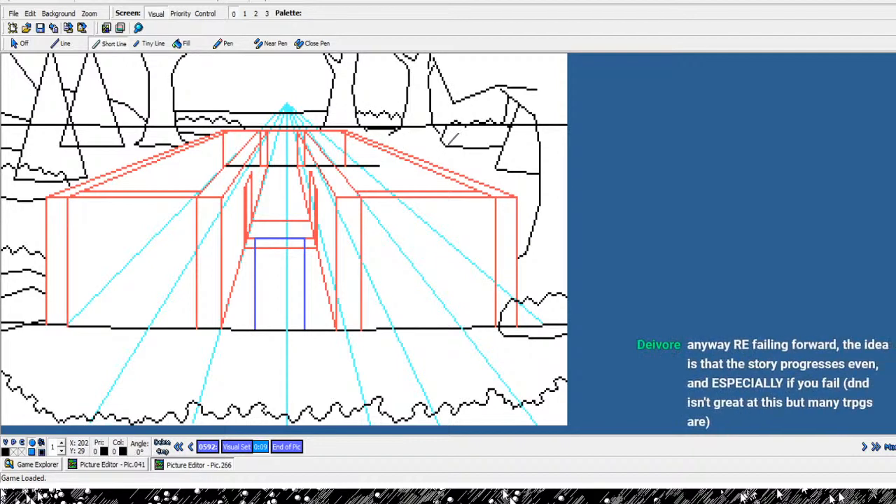
left_click(358, 112)
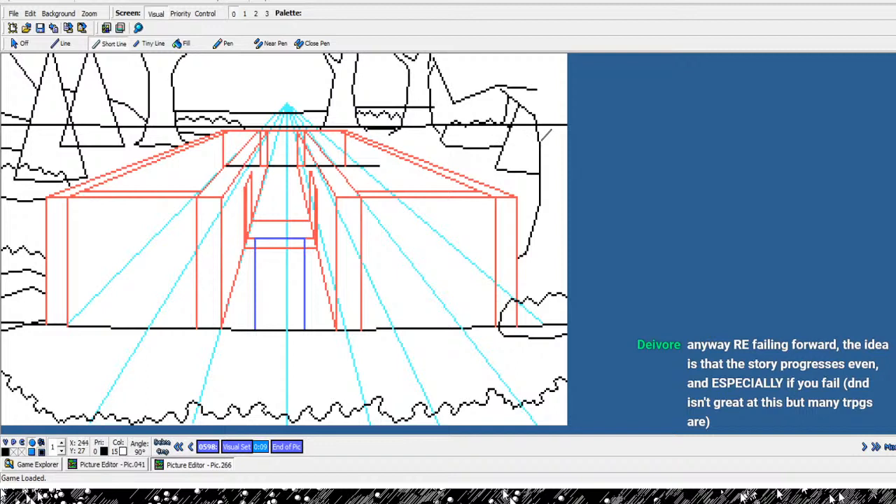
left_click(635, 134)
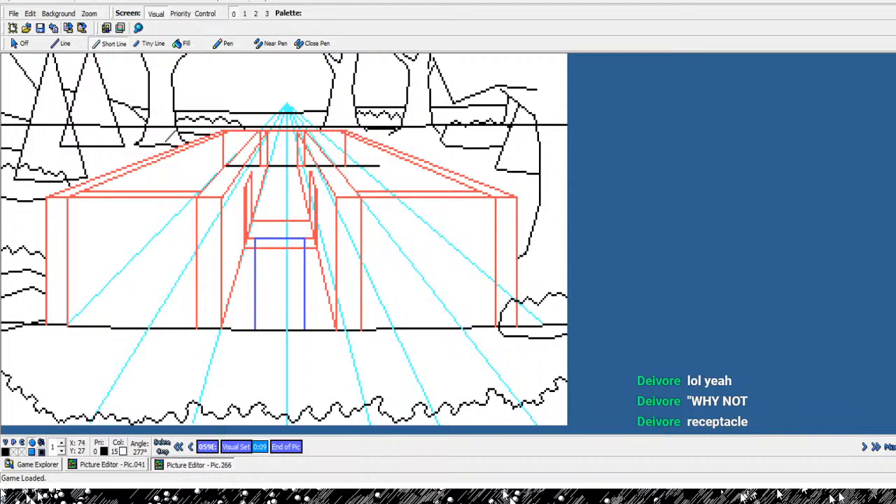
- Draw a black segment beside the left trunk from (82,28) to (74,28), and another between the trunks from (98,28) to (183,28)
right_click(167, 142)
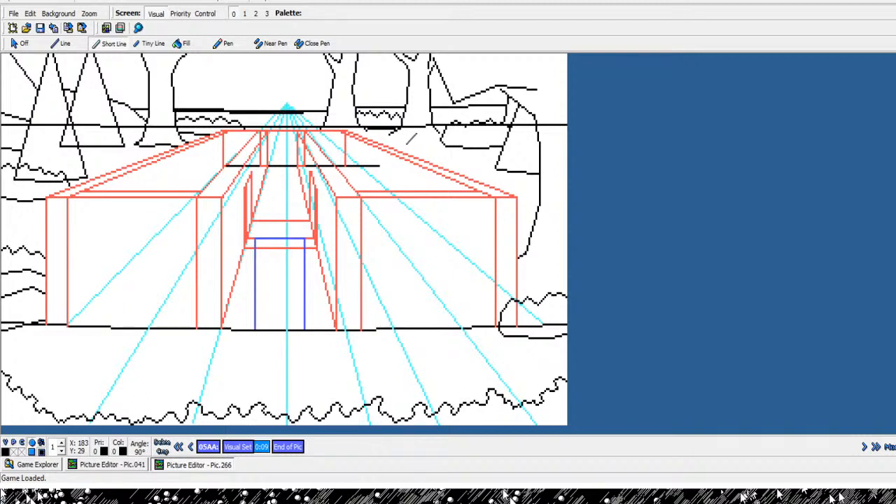
left_click(407, 144)
right_click(406, 143)
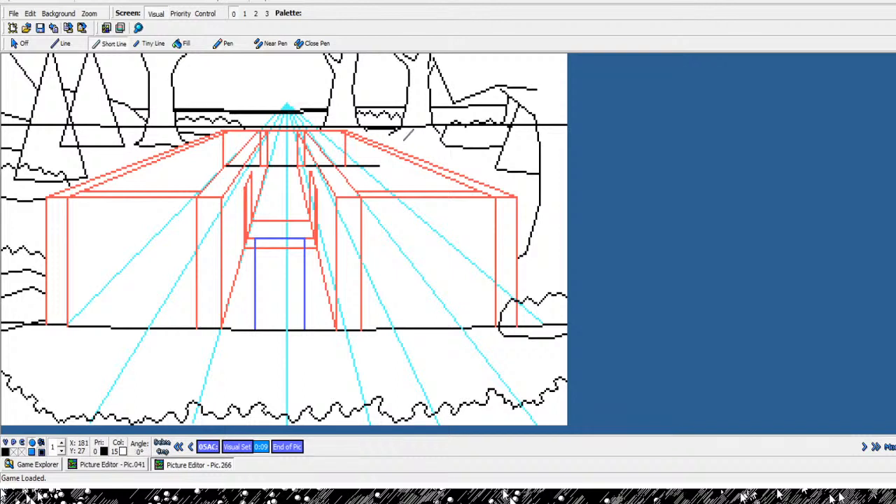
- Step through the drawing commands and delete the first black line between the trunks, the one running from (98,29) to (183,29)
left_click(191, 447)
left_click(191, 447)
left_click(190, 447)
left_click(191, 446)
left_click(191, 447)
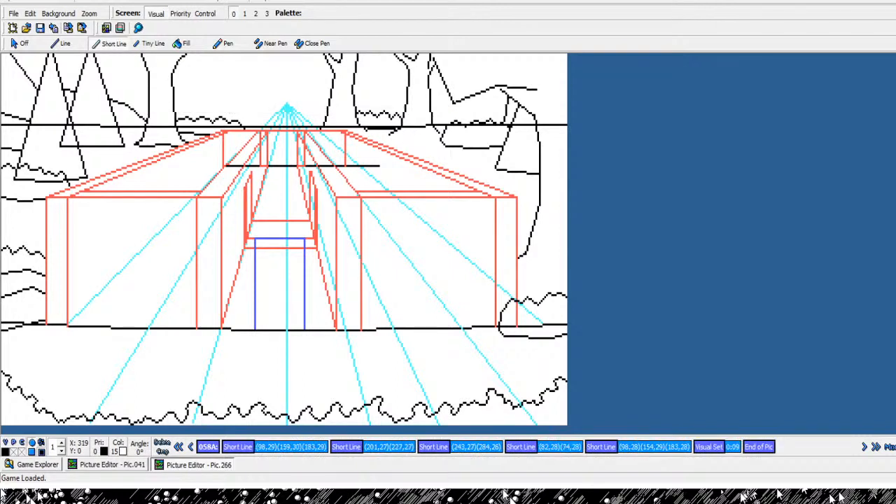
left_click(865, 446)
left_click(864, 447)
left_click(864, 447)
left_click(865, 447)
left_click(865, 447)
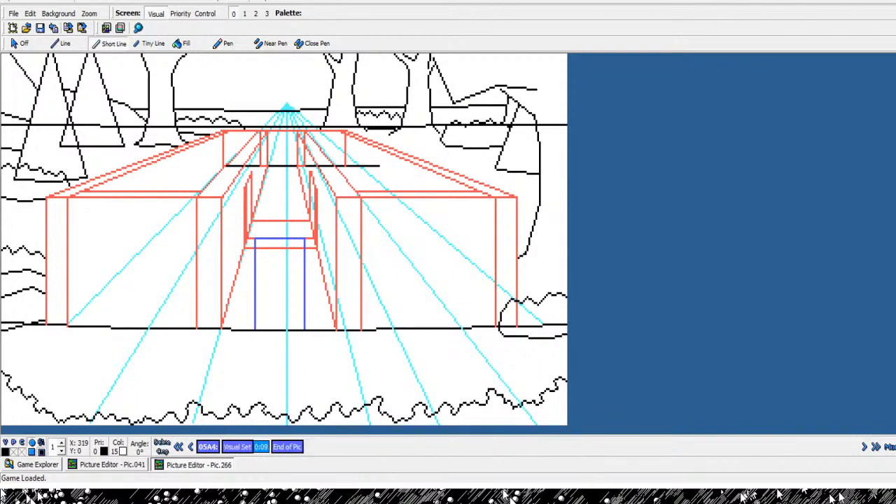
left_click(865, 447)
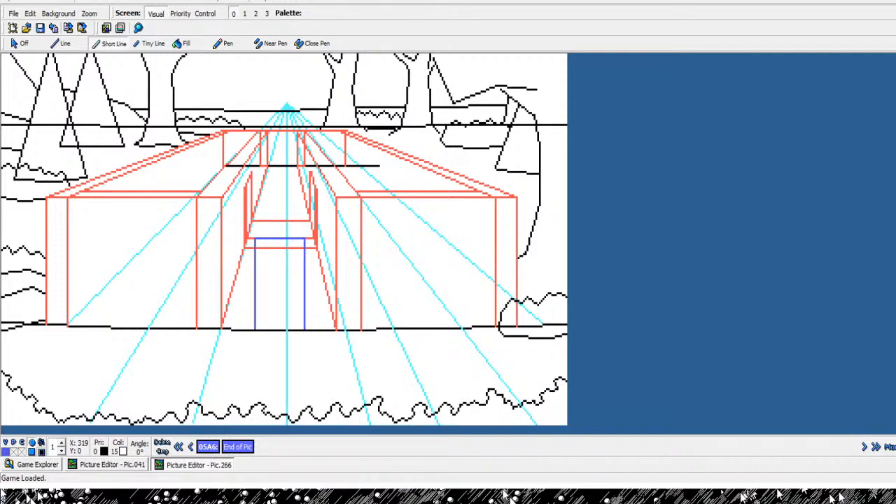
- Delete the short black segment beside the left trunk, from (82,28) to (74,28), and return to the end of the picture
left_click(190, 447)
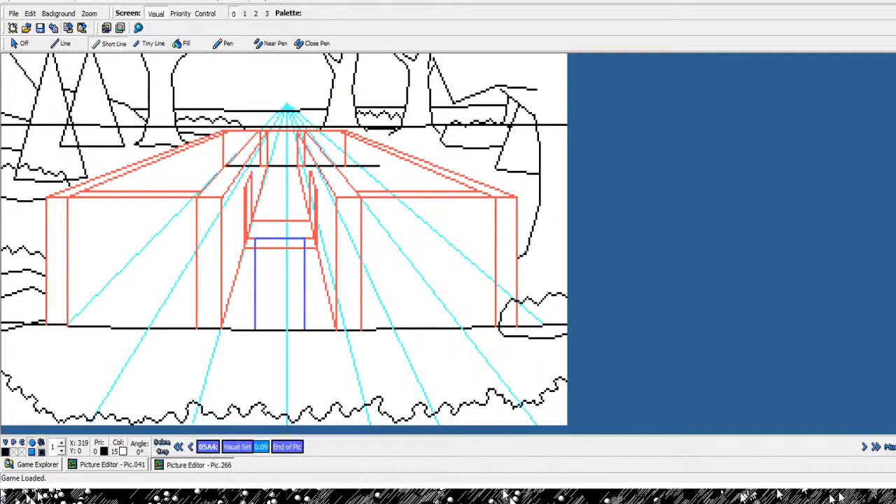
left_click(190, 447)
left_click(191, 447)
key("Delete")
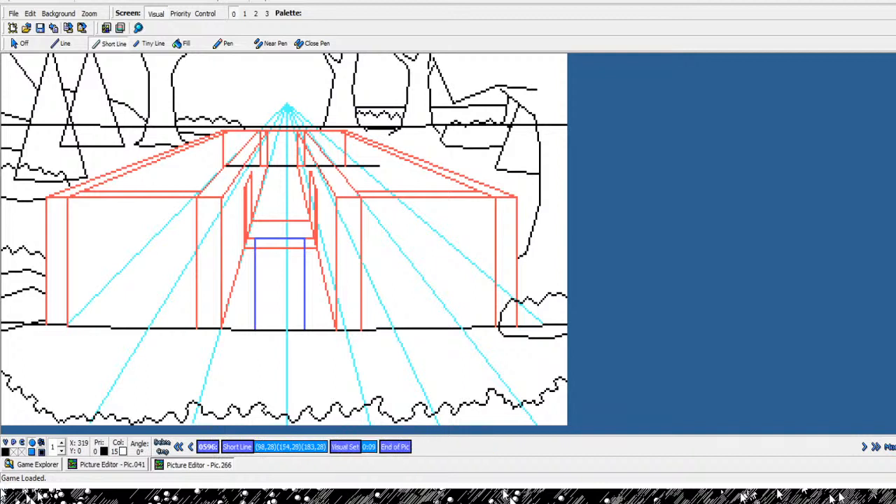
key("Right")
key("Right")
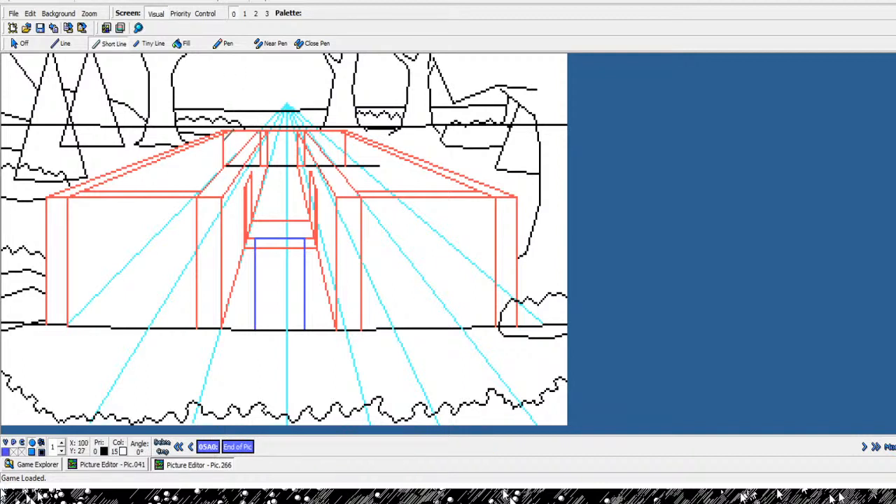
- Draw black segments beside the left trunk from (82,27) to (73,27) and between the trunks from (98,28) through (159,29) to (182,28)
left_click(179, 107)
right_click(194, 126)
key("Left")
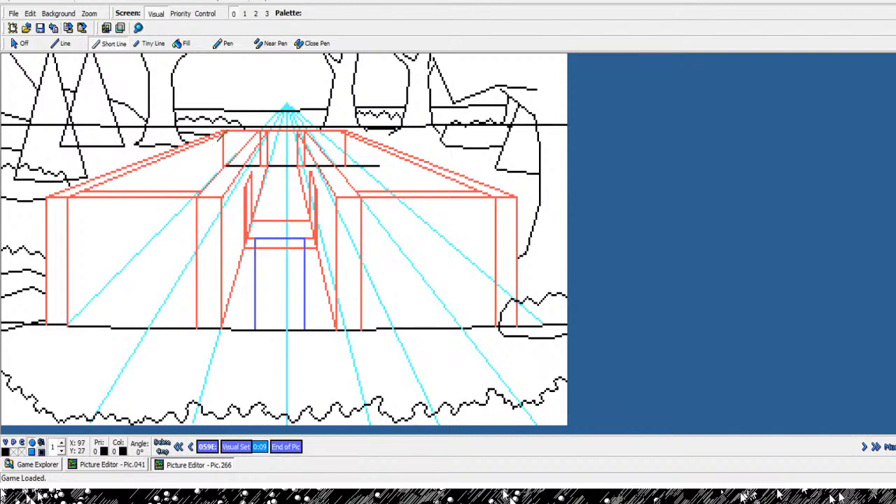
left_click(218, 139)
left_click(167, 133)
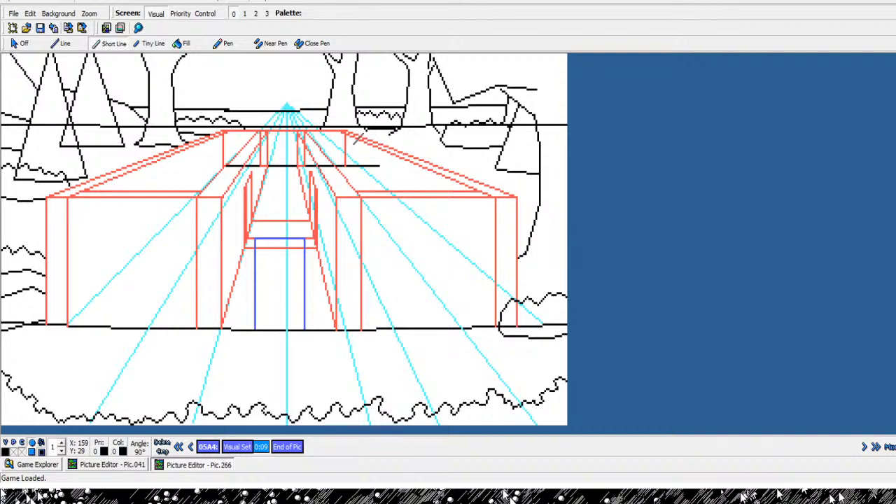
left_click(353, 144)
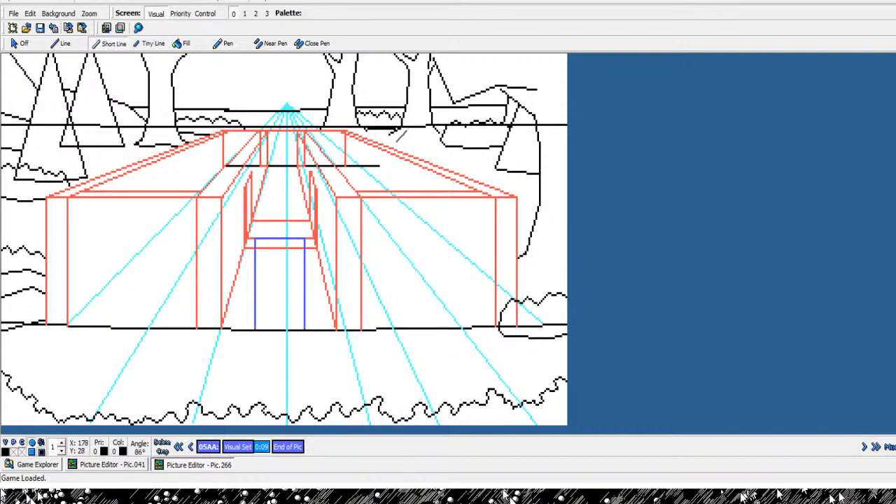
left_click(403, 138)
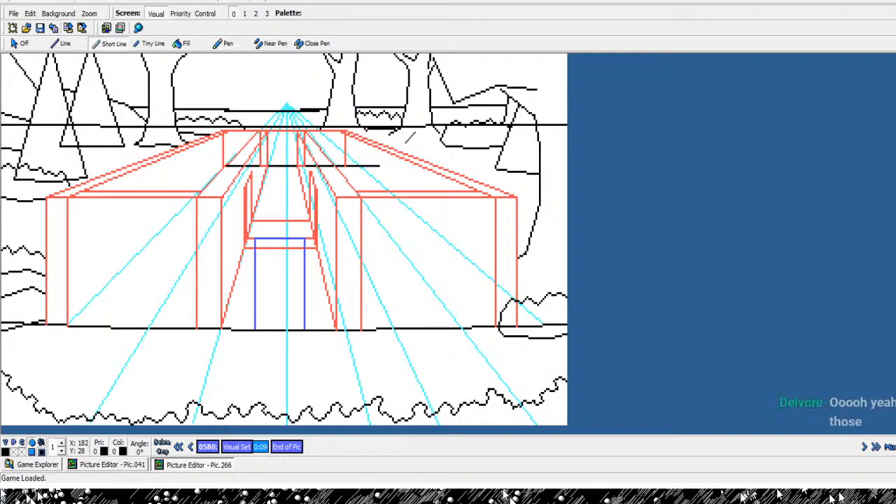
- Step back and delete the older line between the trunks, (98,28) to (154,29) to (183,28), and return to the picture's end
key("Left")
key("Left")
key("Left")
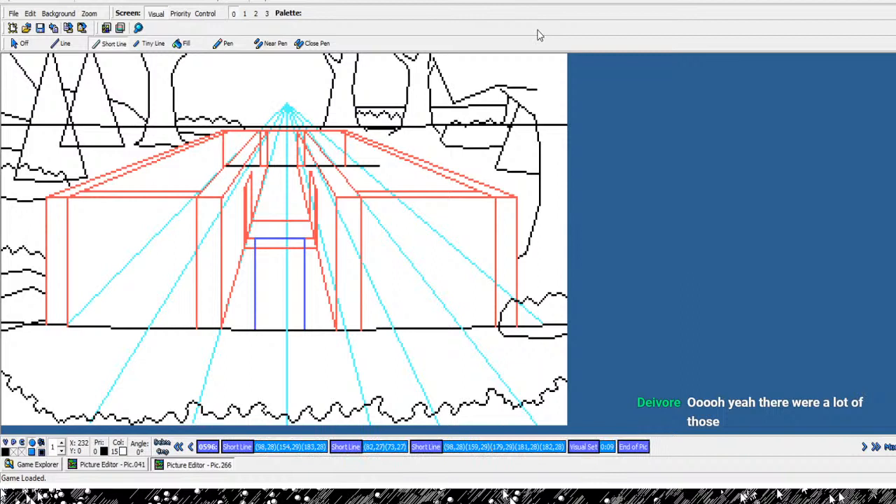
key("Right")
key("Right")
key("Right")
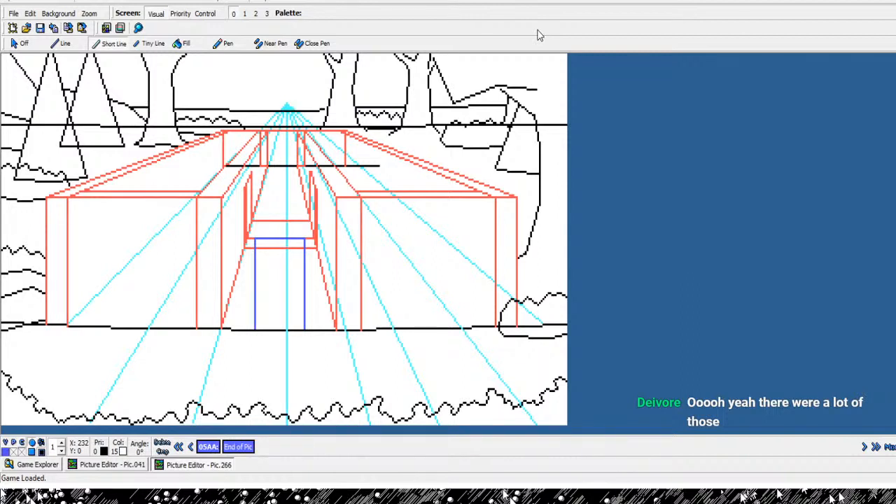
- Add a single black pixel at (183,28), extending the line between the trunks towards the middle trunk
key("Left")
key("Left")
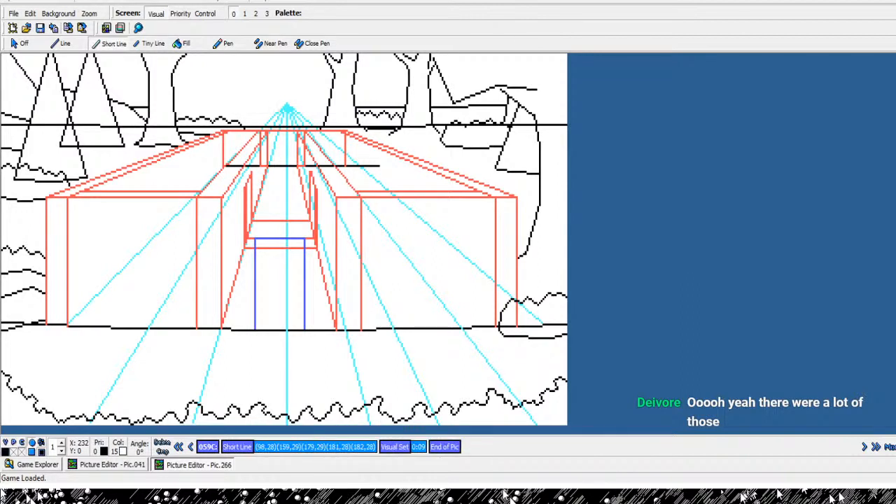
key("Right")
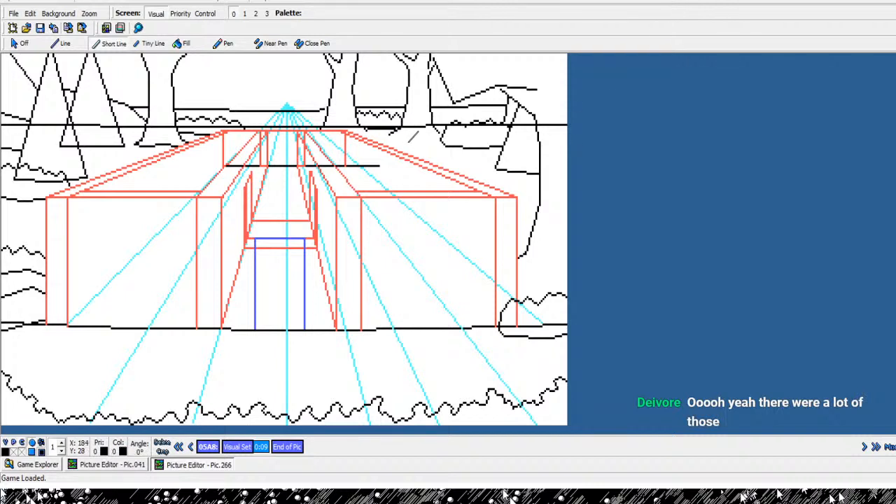
left_click(409, 142)
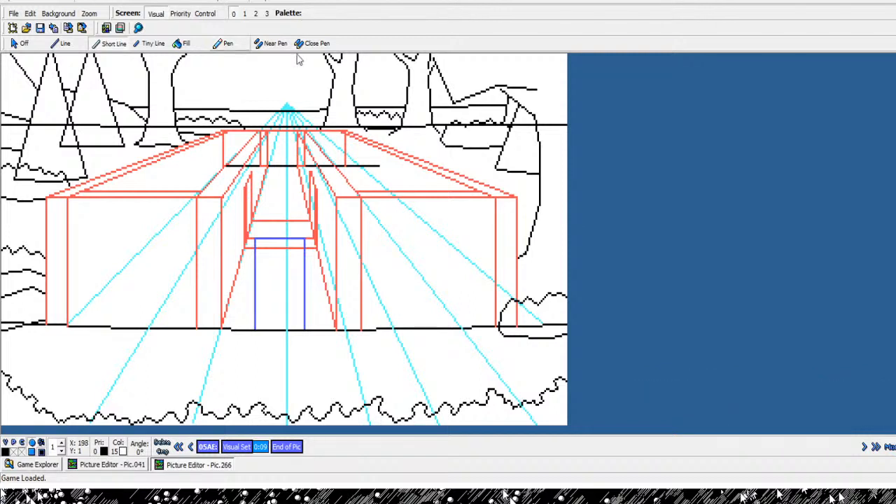
- Step back through the picture commands, delete the full-width black horizon line from (0,36) to (319,36), and return to the picture's end
key("Left")
key("Left")
key("Left")
key("Left")
key("Left")
key("Left")
key("Left")
key("Left")
key("Left")
key("Left")
key("Left")
key("Left")
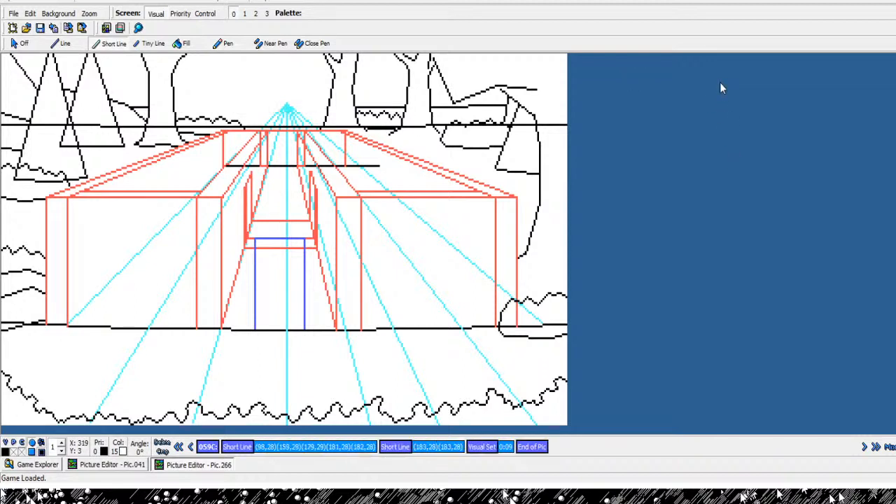
key("Left")
key("Left")
key("Left")
key("Left")
key("Left")
key("Left")
key("Left")
key("Left")
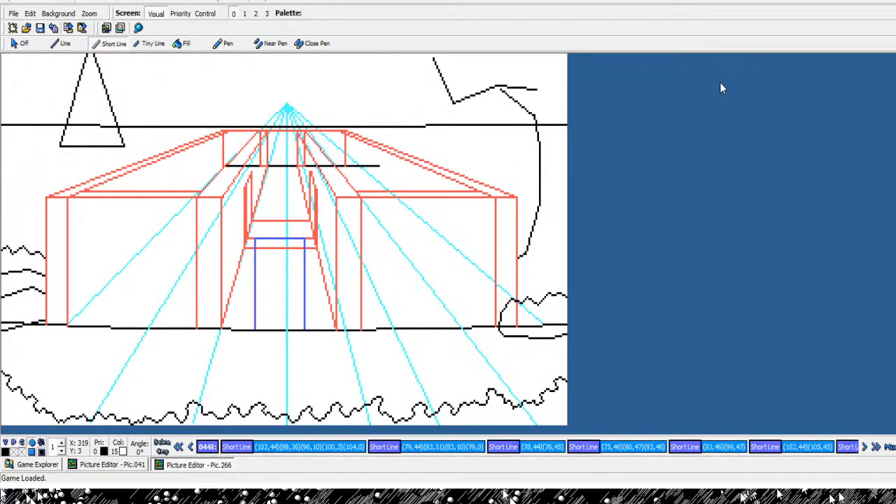
key("Left")
key("Left")
key("Left")
key("Left")
key("Left")
key("Left")
key("Left")
key("Left")
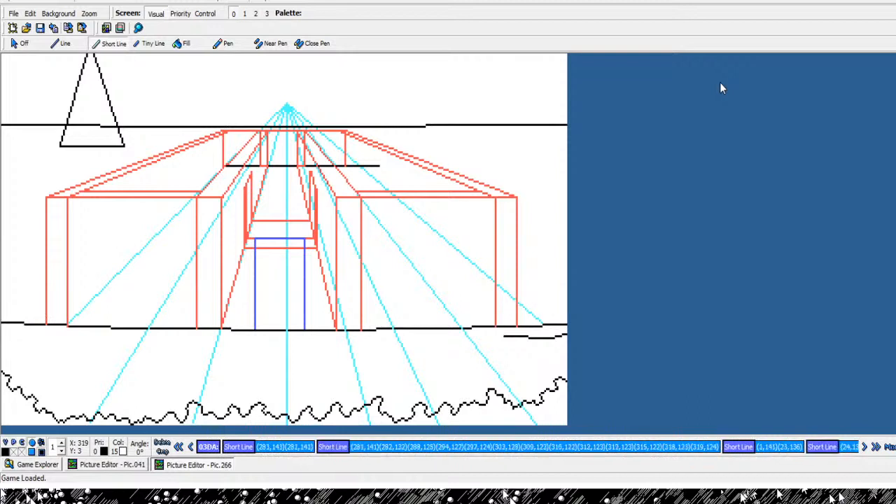
key("Left")
key("Left")
key("Left")
key("Left")
key("Left")
key("Left")
key("Left")
key("Left")
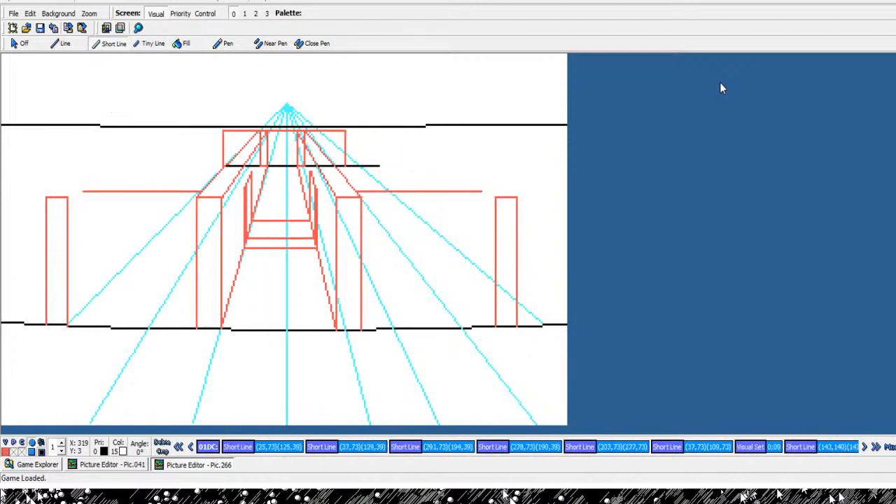
key("Left")
key("Left")
key("Left")
key("Left")
key("Left")
key("Left")
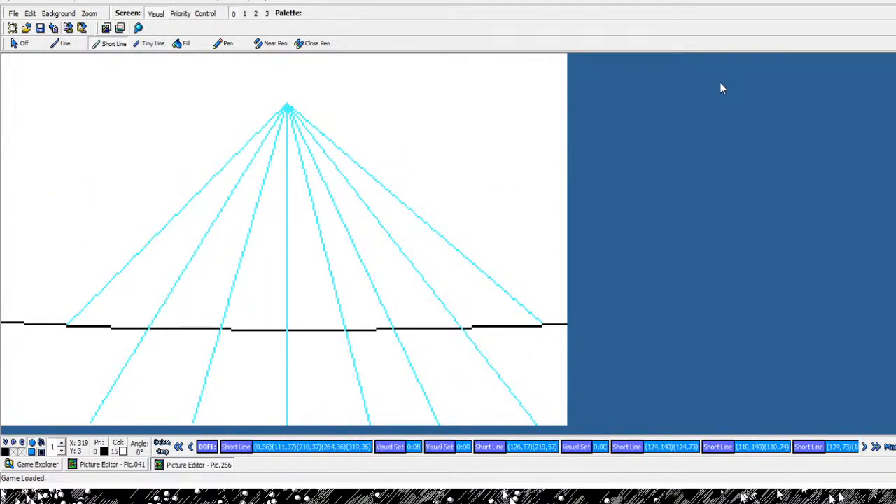
key("Right")
key("Right")
key("Right")
key("Right")
key("Right")
key("Right")
key("Right")
key("Right")
key("Right")
key("Right")
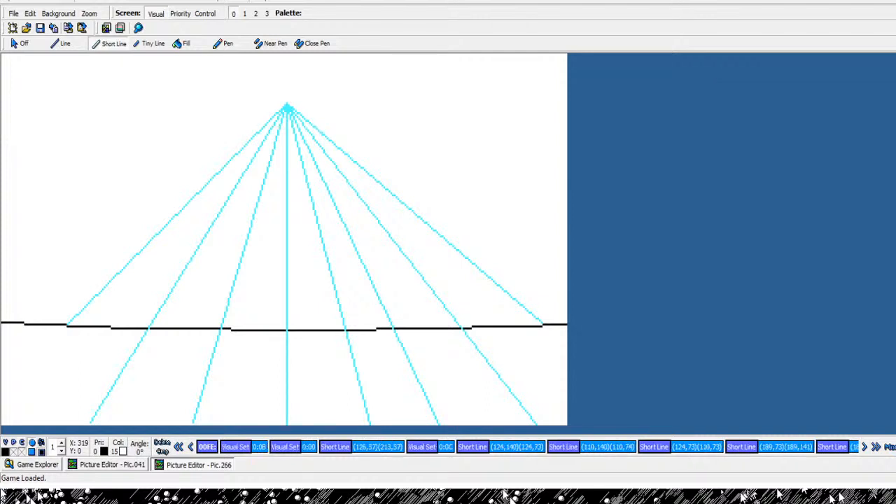
key("Right")
key("Right")
key("Right")
key("Right")
key("Right")
key("Right")
key("Right")
key("Right")
key("Right")
key("Right")
key("Right")
key("Right")
key("Right")
key("Right")
key("Right")
key("Right")
key("Right")
key("Right")
key("Right")
key("Right")
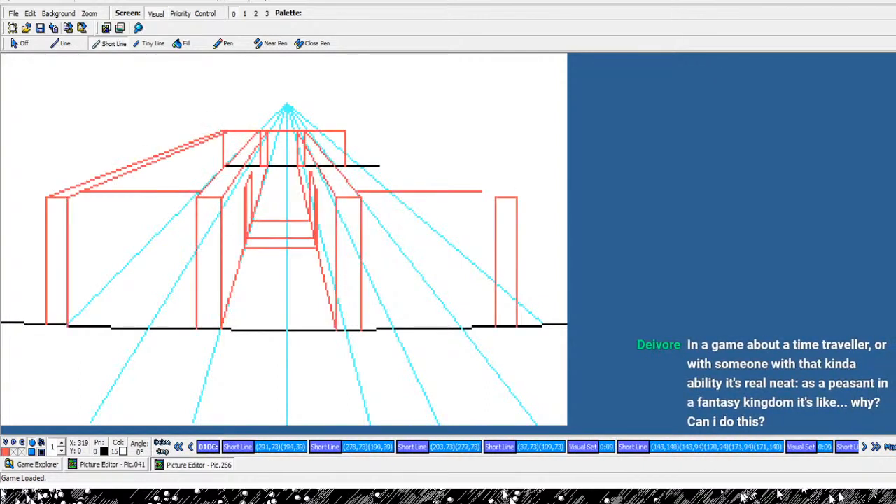
key("Right")
key("Right")
key("Right")
key("Right")
key("Right")
key("Right")
key("Right")
key("Right")
key("Right")
key("Right")
key("Right")
key("Right")
key("Right")
key("Right")
key("Right")
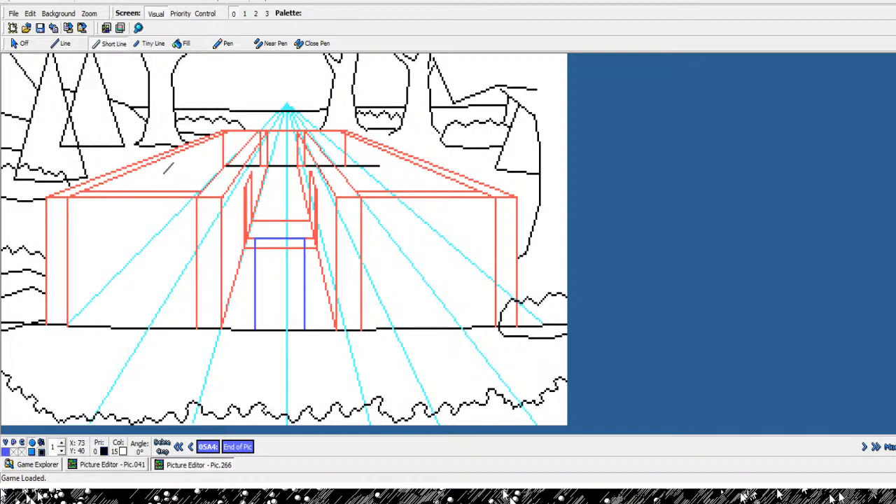
- Step back before the final colour change and draw a short black line beside the left trunk from (67,38) to (80,38)
key("Left")
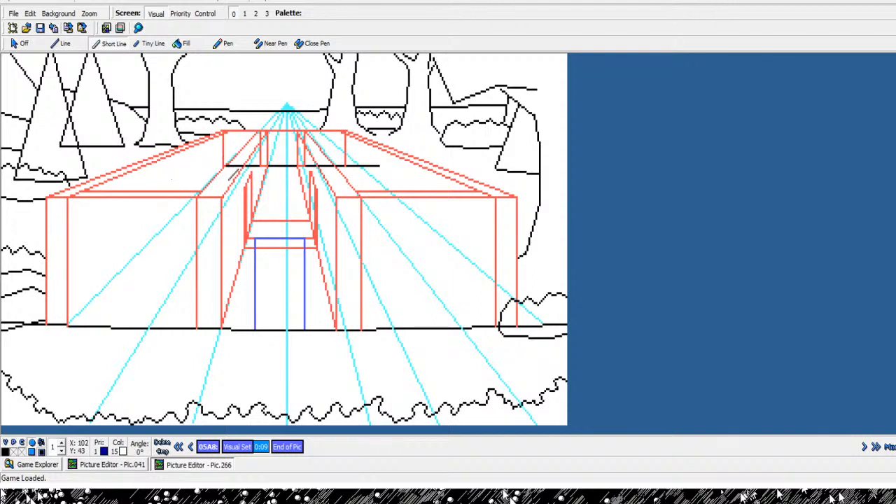
left_click(152, 167)
left_click(179, 168)
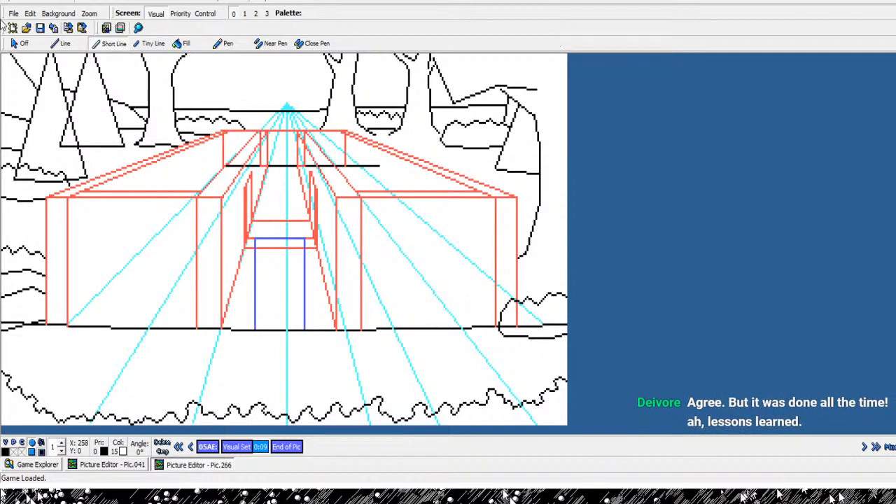
- Draw blue horizon segments from (98,25) through (152,26) to the middle trunk, and from (200,24) to (228,23) between the middle and right trunks
key("Right")
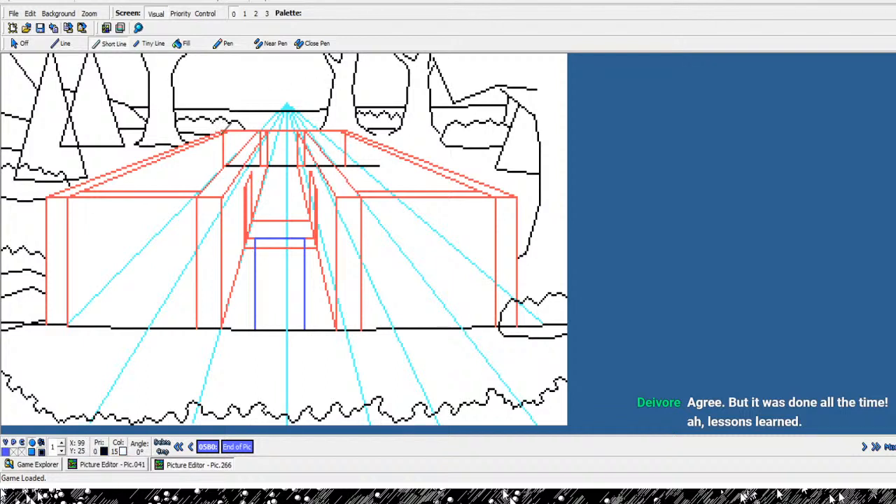
left_click(227, 129)
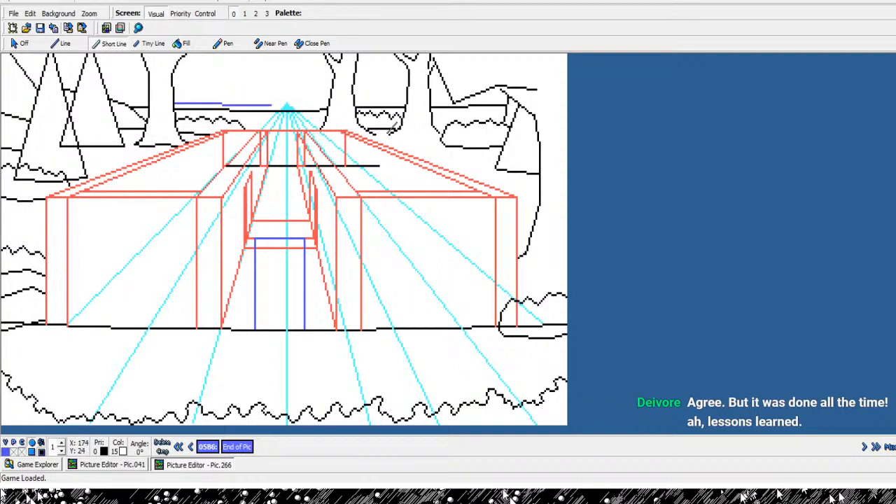
left_click(344, 137)
left_click(409, 134)
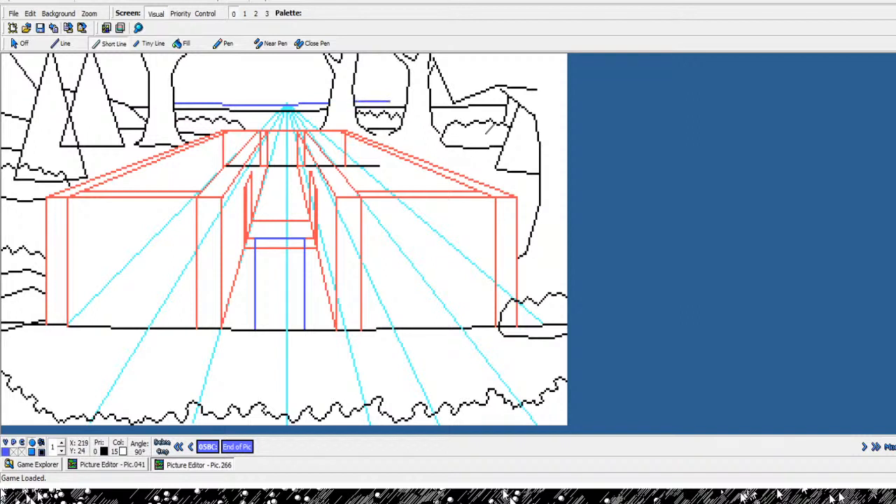
left_click(507, 132)
- Step back through the picture commands and delete the four-point peaked black outline above and behind the building's right wing
key("Left")
key("Left")
key("Left")
key("Left")
key("Left")
key("Left")
key("Left")
key("Left")
key("Left")
key("Left")
key("Left")
key("Left")
key("Left")
key("Left")
key("Left")
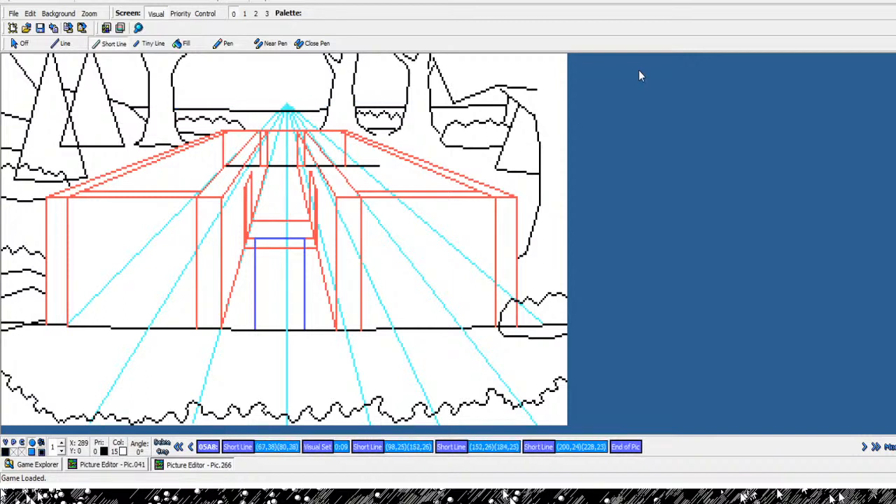
key("Left")
key("Left")
key("Left")
key("Left")
key("Left")
key("Left")
key("Left")
key("Left")
key("Left")
key("Left")
key("Left")
key("Left")
key("Left")
key("Left")
key("Left")
key("Left")
key("Left")
key("Left")
key("Left")
key("Left")
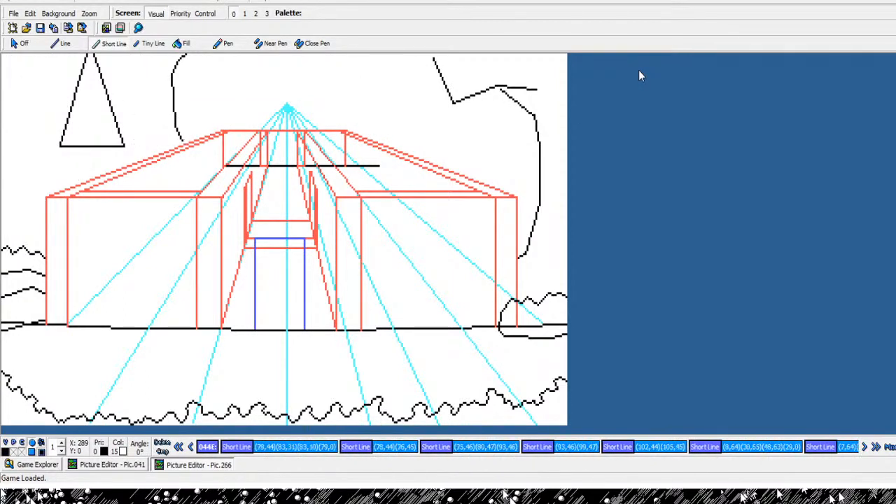
key("Right")
key("Right")
key("Right")
key("Right")
key("Right")
key("Right")
key("Right")
key("Right")
key("Right")
key("Right")
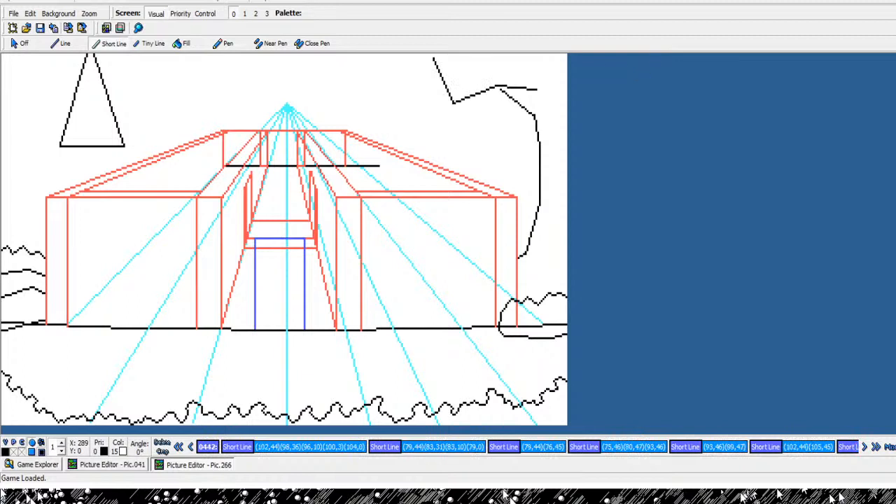
key("Left")
key("Left")
key("Left")
key("Left")
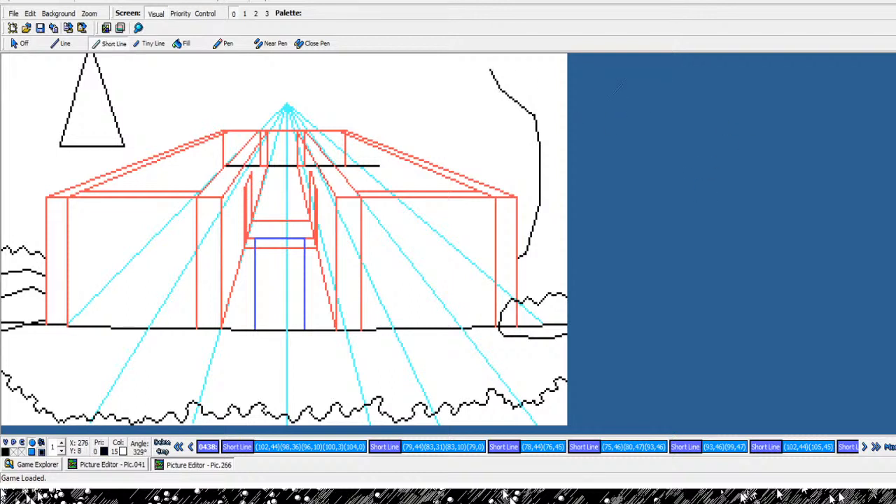
- Draw a scalloped foliage edge with short lines from the picture's top border down to just past the tree trunk's upper end
key("Right")
left_click(611, 100)
left_click(559, 76)
left_click(561, 74)
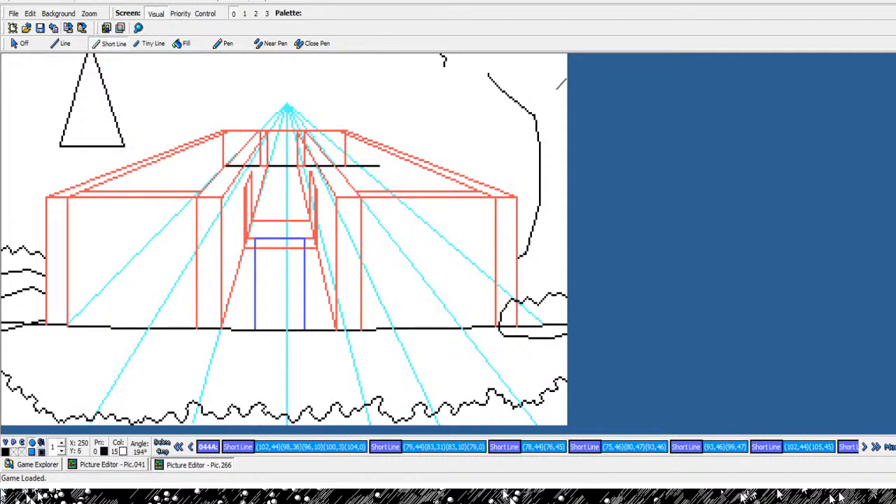
left_click(562, 79)
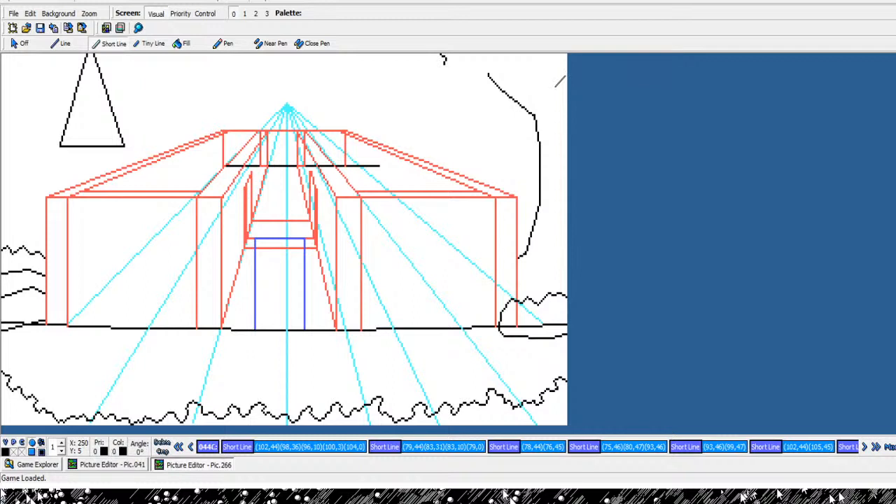
left_click(568, 88)
left_click(581, 94)
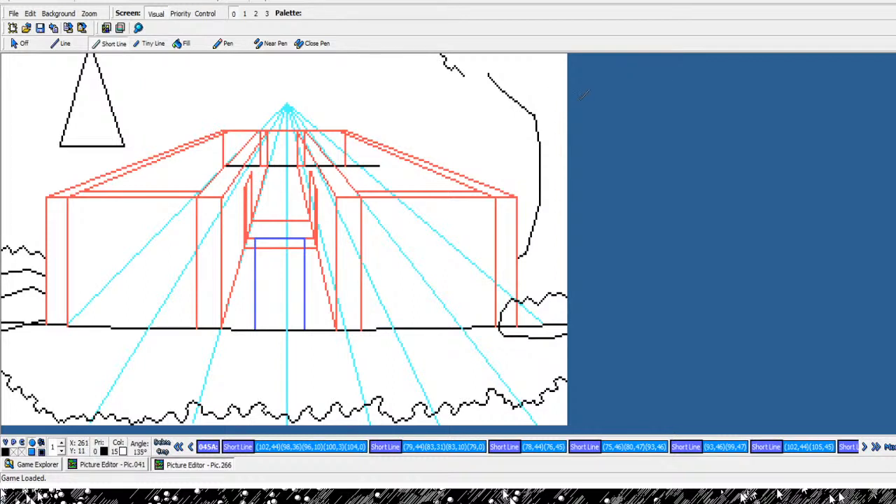
left_click(588, 93)
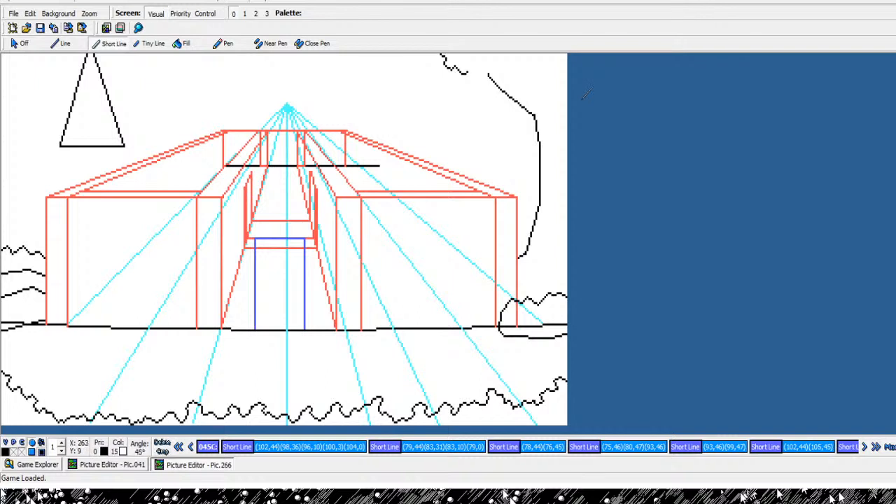
left_click(596, 88)
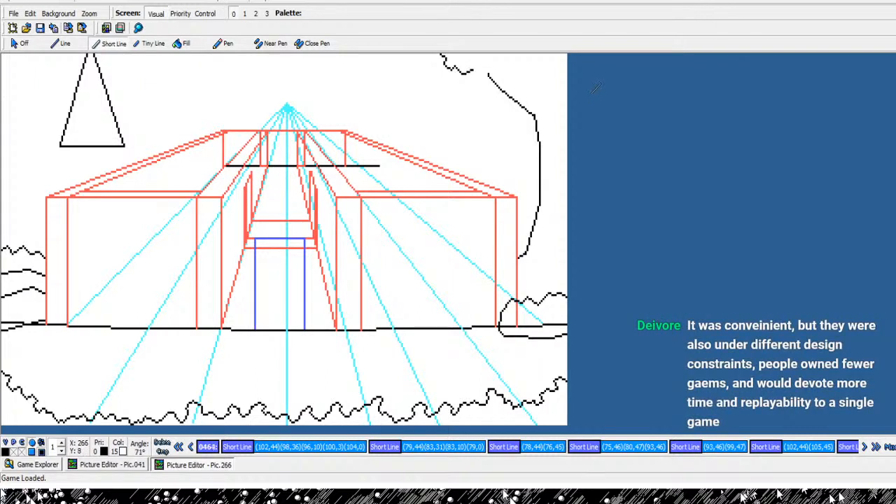
left_click(602, 92)
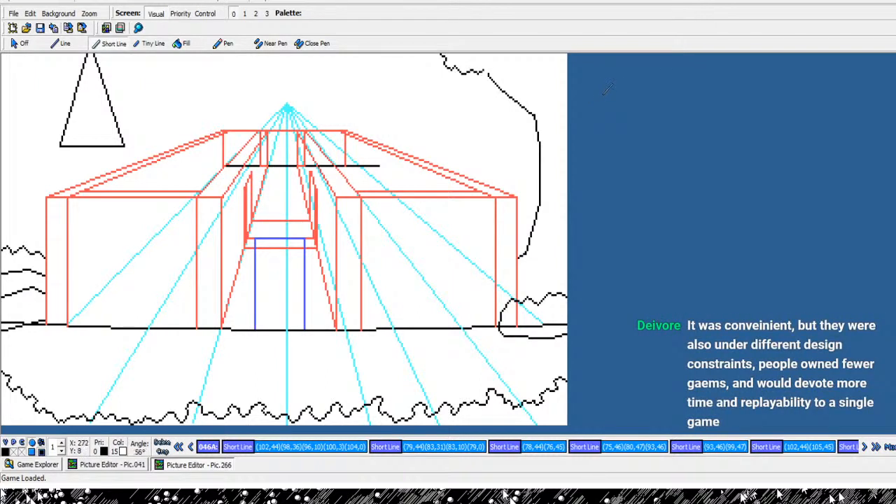
left_click(602, 99)
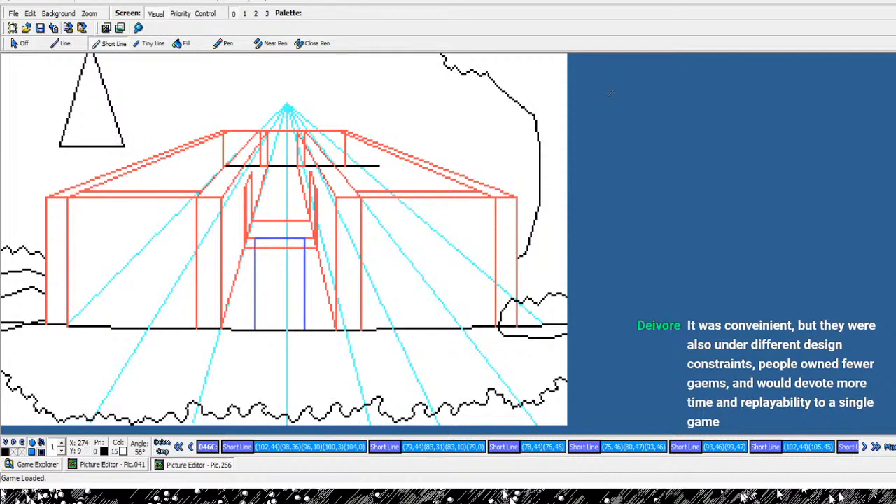
left_click(609, 96)
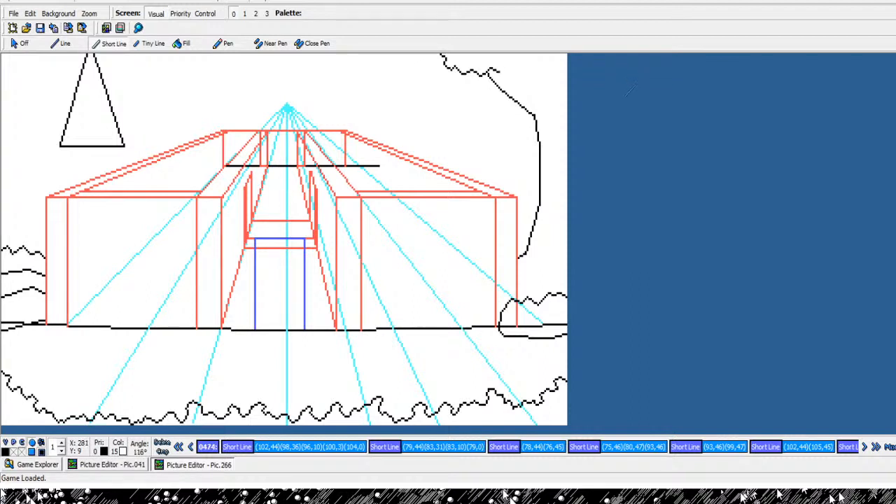
- Continue the scalloped foliage edge from above the trunk, rising in small bumps to the picture's right border
left_click(623, 99)
left_click(637, 88)
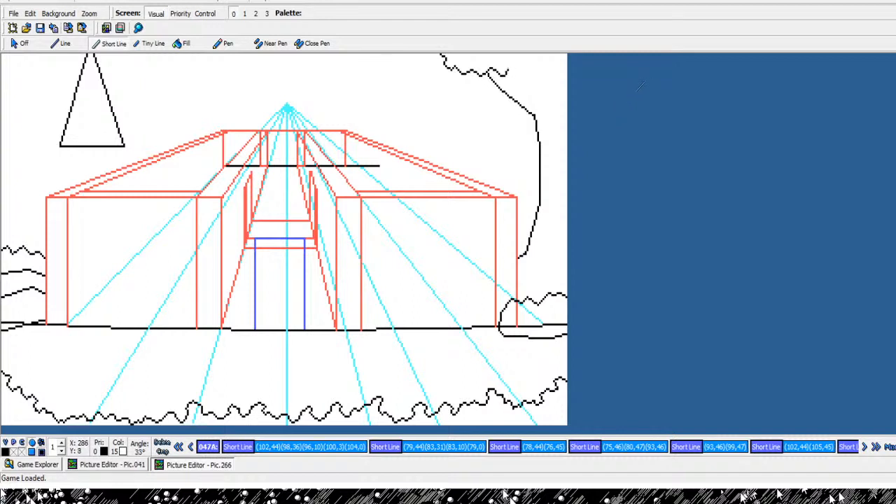
left_click(639, 90)
left_click(643, 91)
left_click(649, 92)
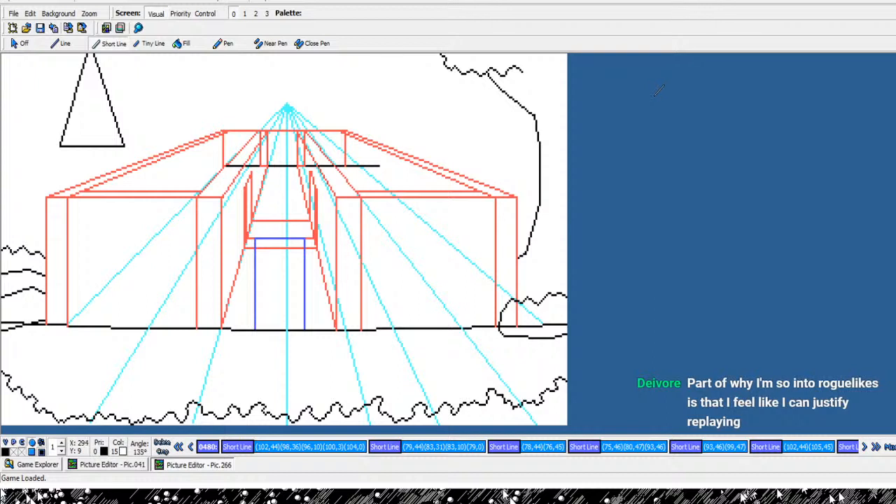
left_click(659, 93)
left_click(660, 90)
left_click(669, 85)
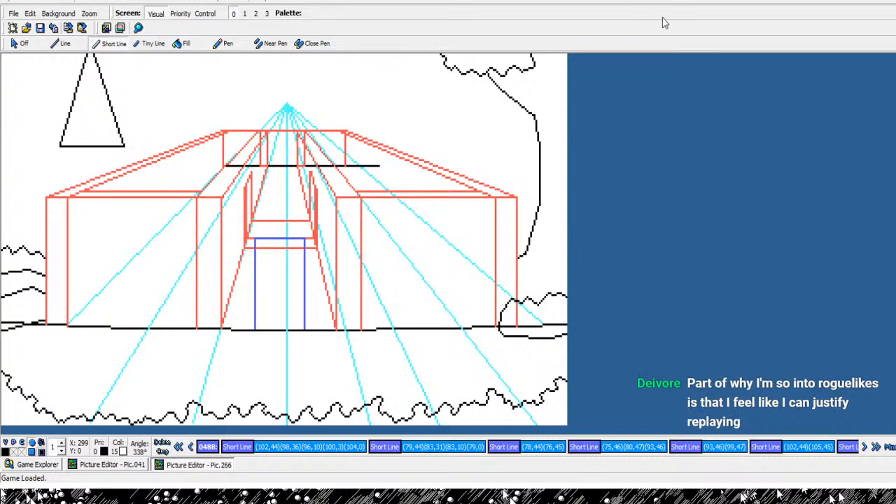
left_click(677, 74)
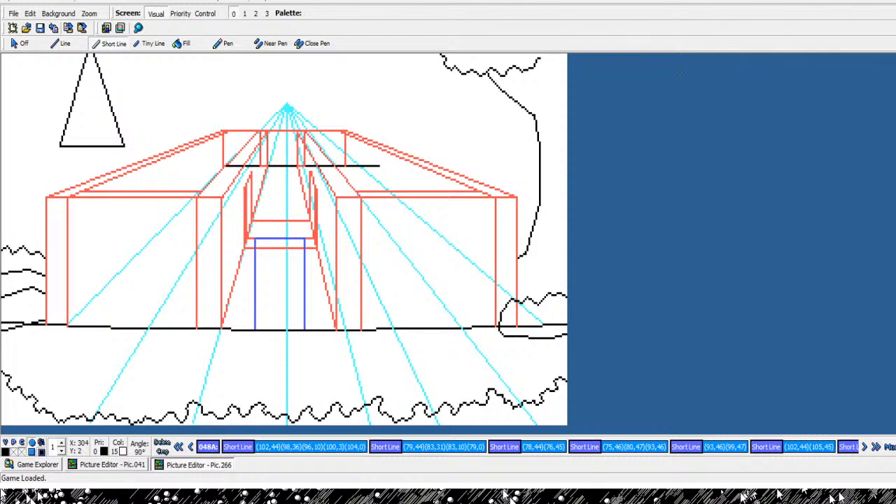
left_click(684, 72)
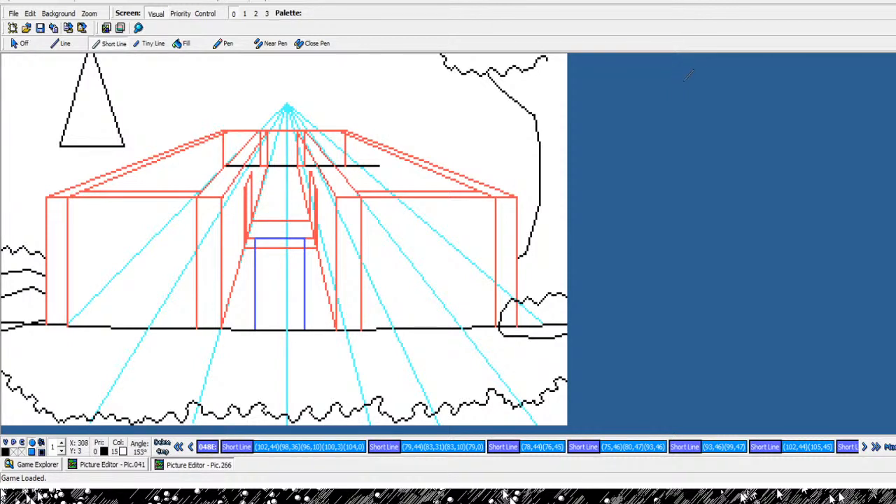
left_click(693, 76)
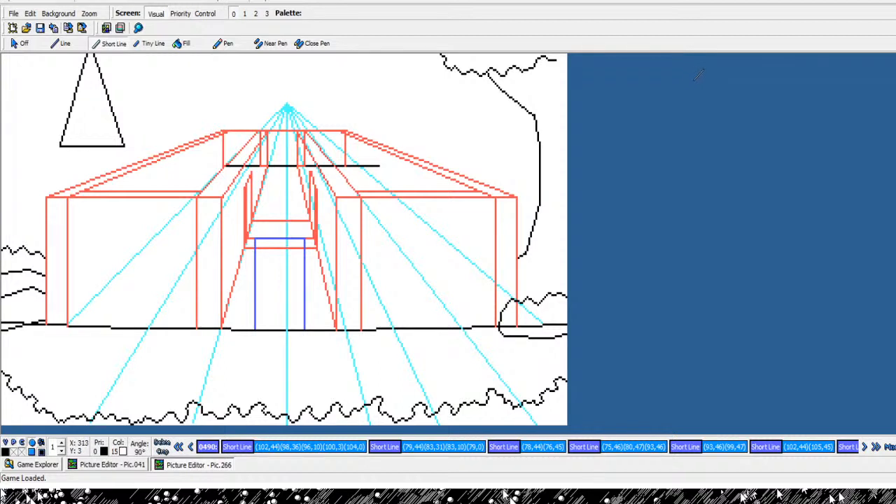
left_click(700, 76)
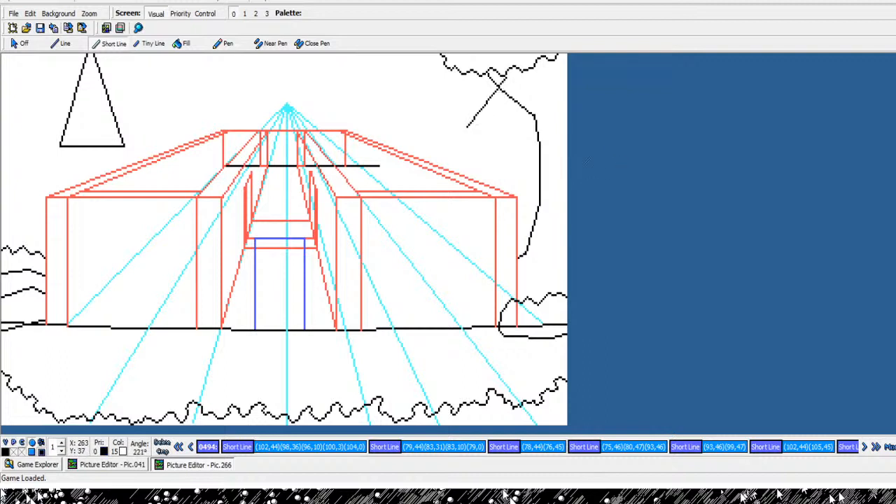
left_click(658, 110)
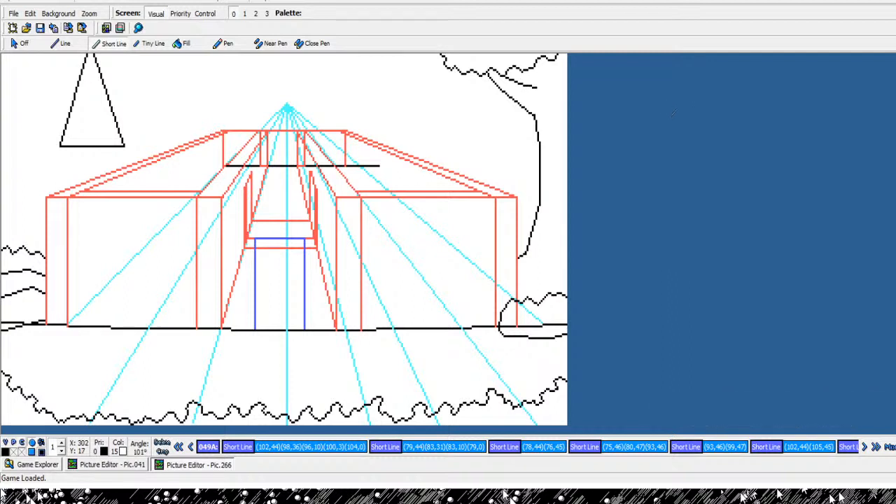
left_click(673, 114)
left_click(679, 97)
right_click(682, 82)
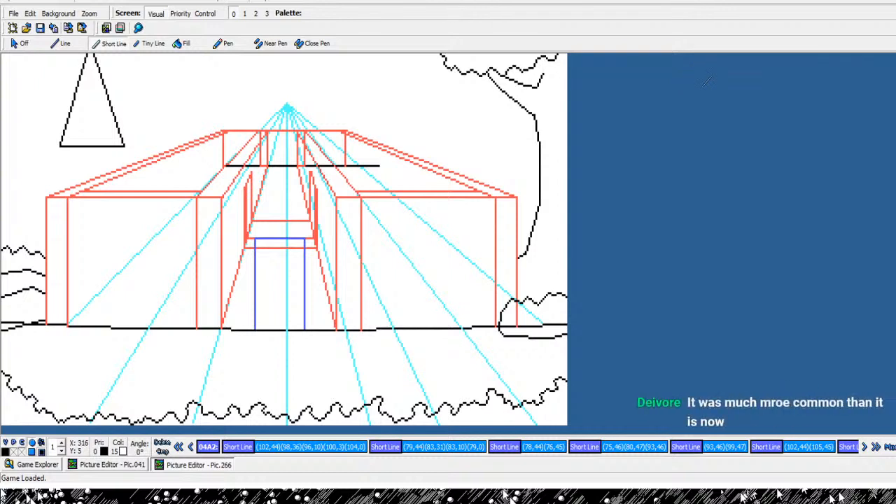
key("Left")
key("Delete")
- Draw a short branch fork under the foliage beside the trunk, with a small connecting line inside it
left_click(668, 142)
left_click(661, 112)
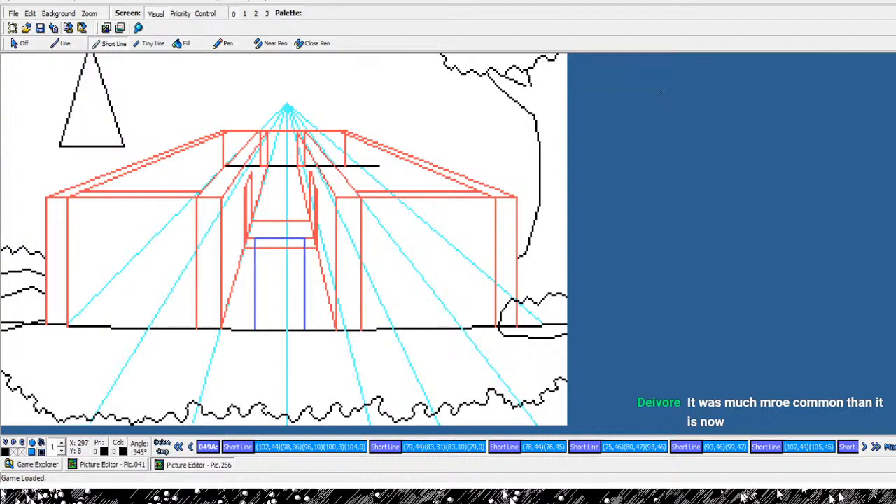
right_click(660, 112)
left_click(664, 114)
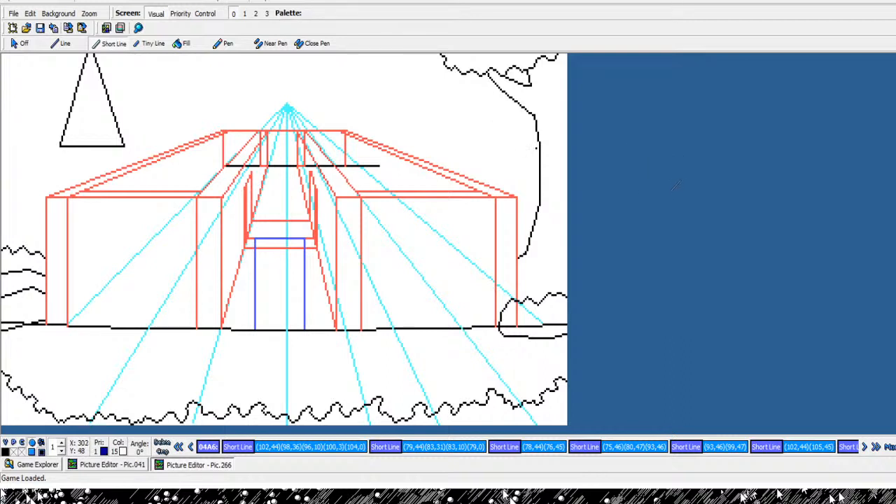
- Draw a small pointed notch along the inner side of the tree trunk, just below its upper bend
left_click(527, 132)
right_click(527, 132)
left_click(526, 122)
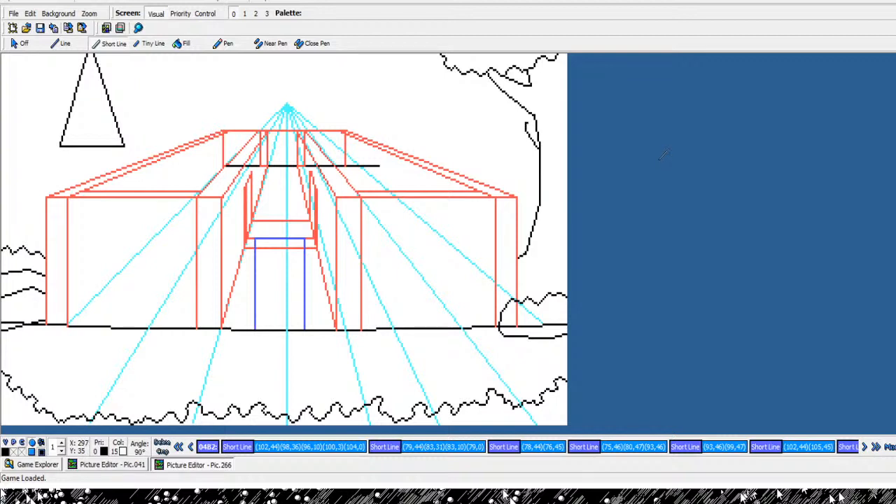
left_click(667, 155)
- Outline the upper and outer edge of a leaf clump extending left from the trunk's upper bend
left_click(650, 138)
left_click(514, 110)
left_click(507, 113)
left_click(502, 111)
left_click(497, 112)
left_click(488, 124)
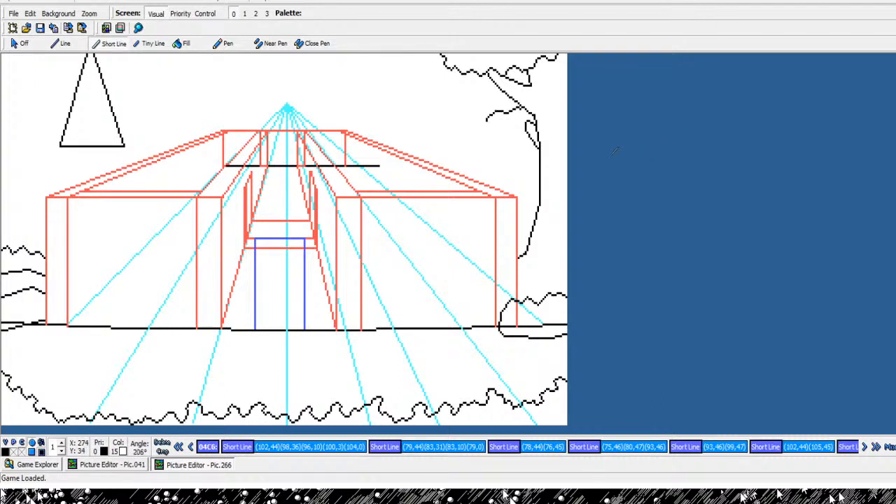
left_click(611, 164)
left_click(609, 165)
left_click(607, 162)
left_click(610, 165)
left_click(613, 167)
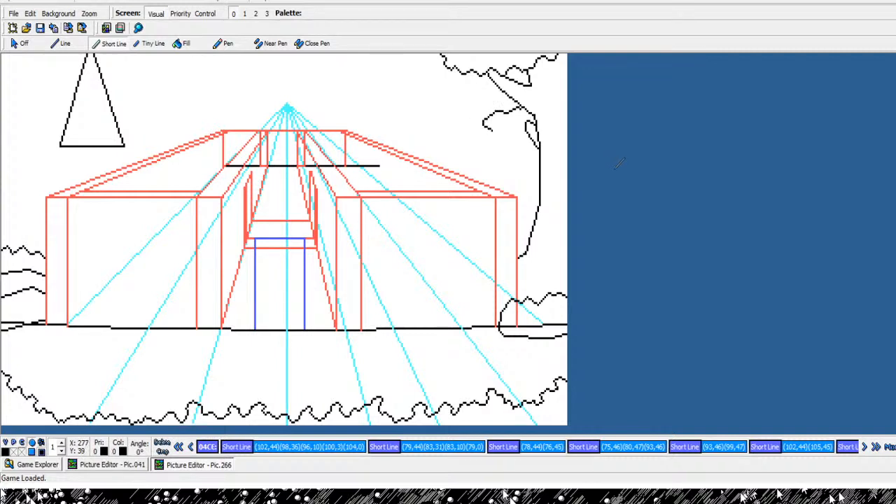
left_click(614, 171)
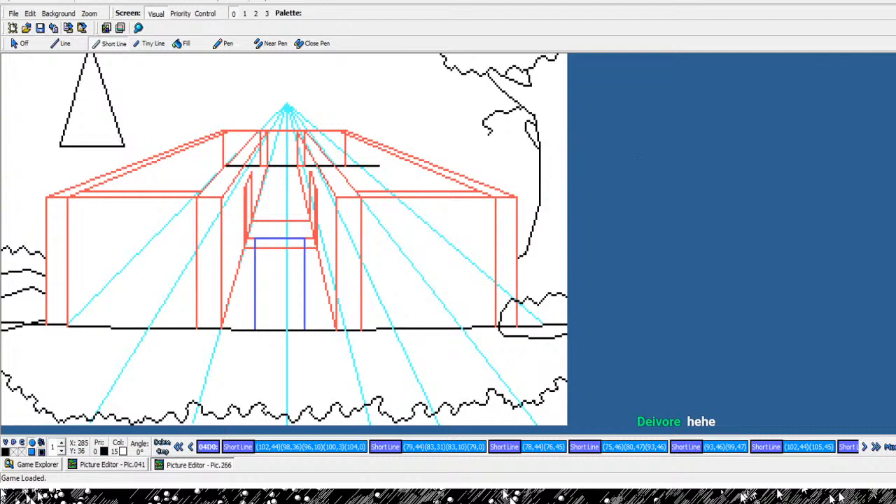
- Draw the leaf clump's bumpy lower edge and close it back at the trunk below the notch
left_click(487, 136)
left_click(490, 146)
left_click(495, 148)
left_click(504, 145)
left_click(510, 148)
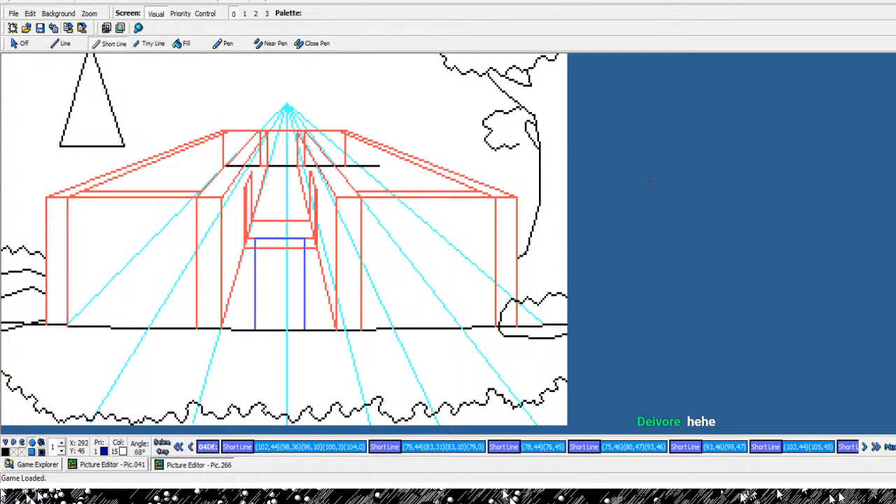
left_click(519, 144)
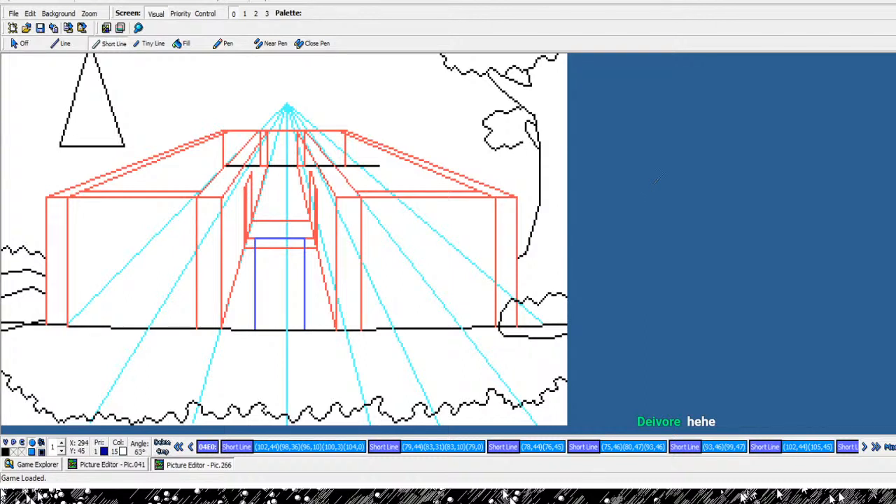
left_click(522, 144)
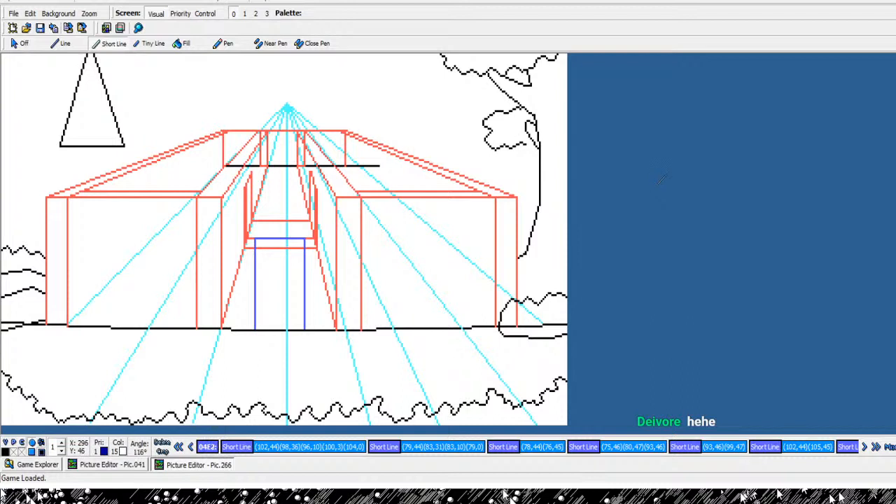
left_click(674, 190)
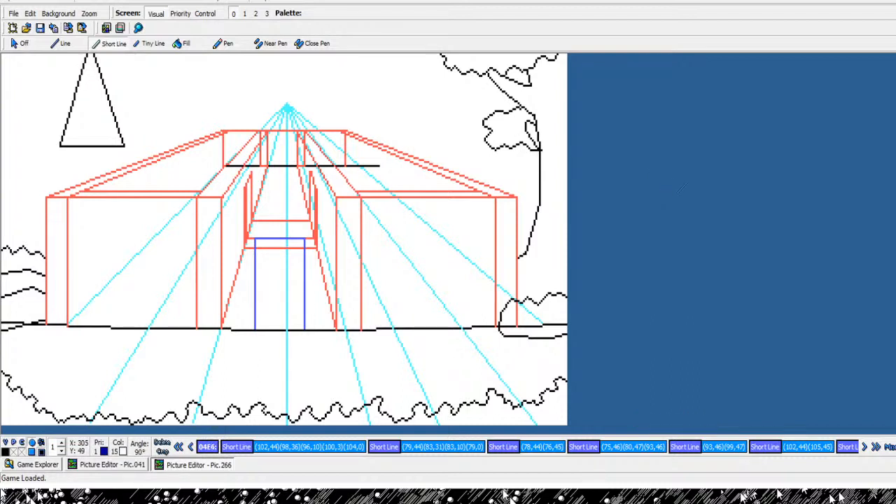
right_click(674, 190)
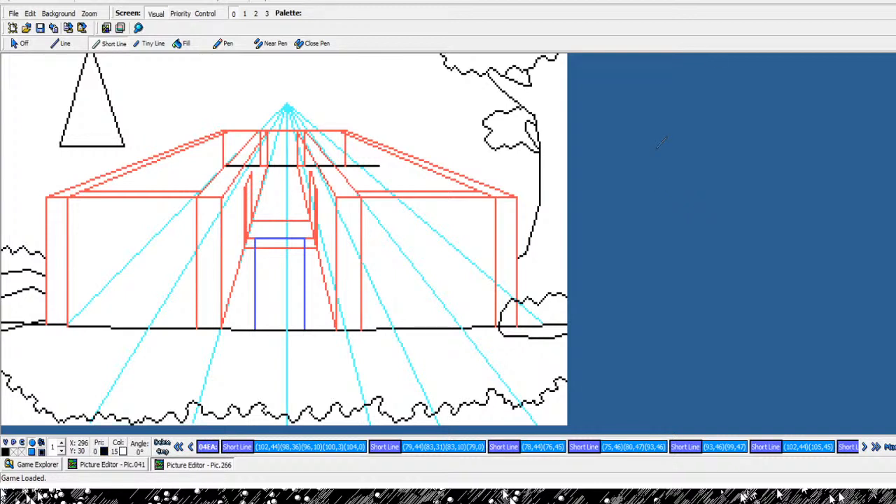
- Delete the short-line commands that form the leaf clump beside the trunk, keeping the trunk notch
key("Left")
key("Delete")
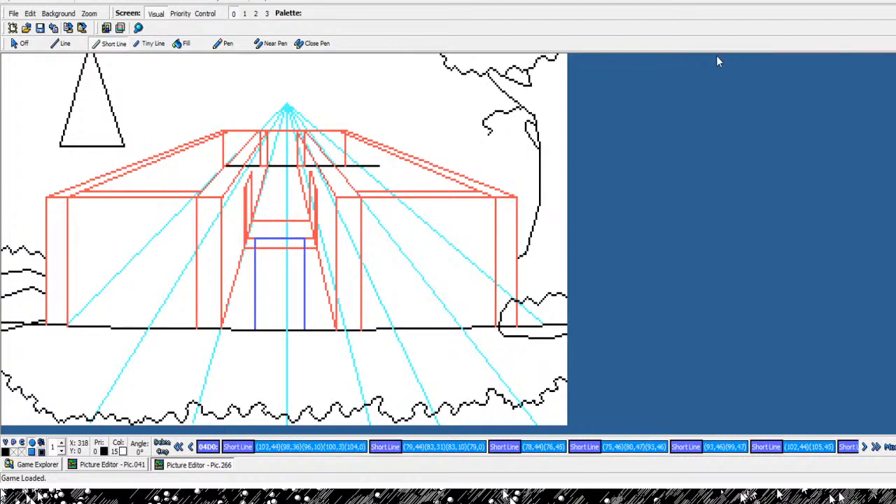
key("Left")
key("Left")
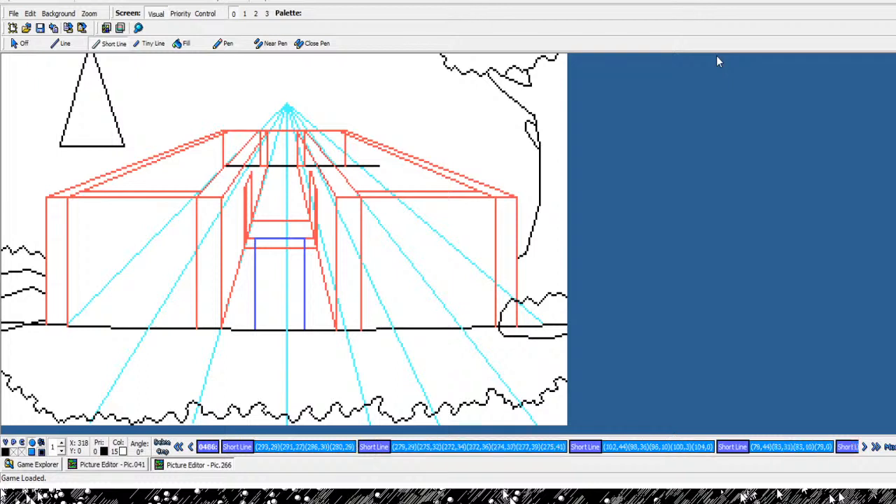
key("Delete")
key("Delete")
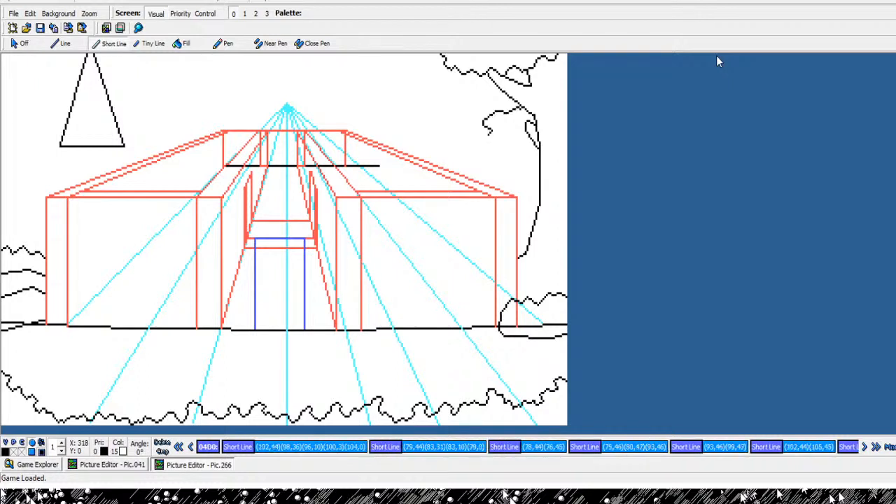
key("Right")
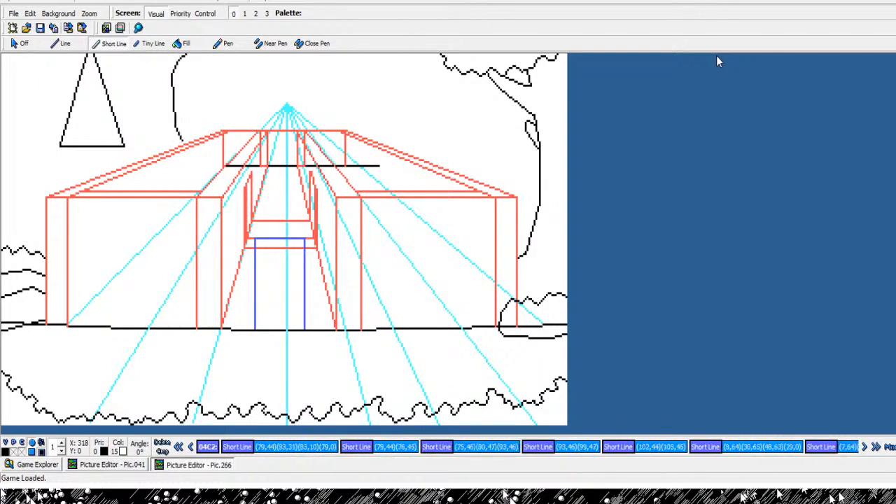
key("Left")
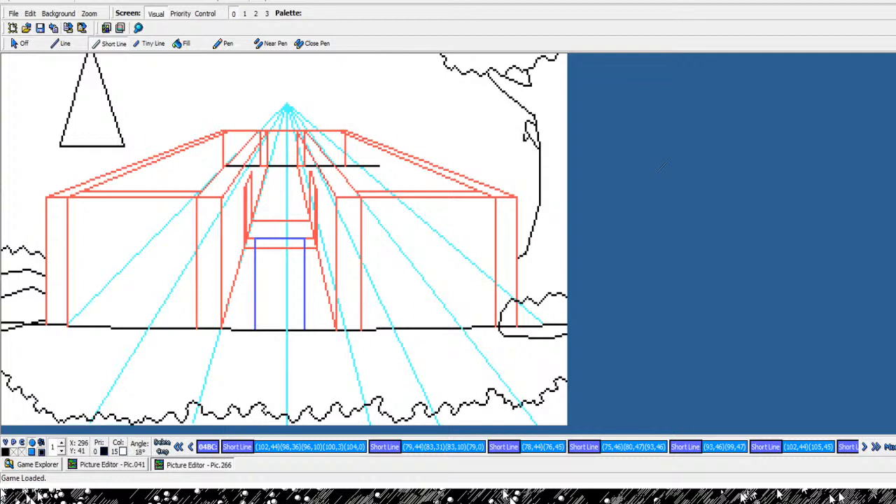
left_click(653, 175)
left_click(646, 170)
left_click(642, 174)
left_click(636, 177)
left_click(630, 174)
left_click(609, 167)
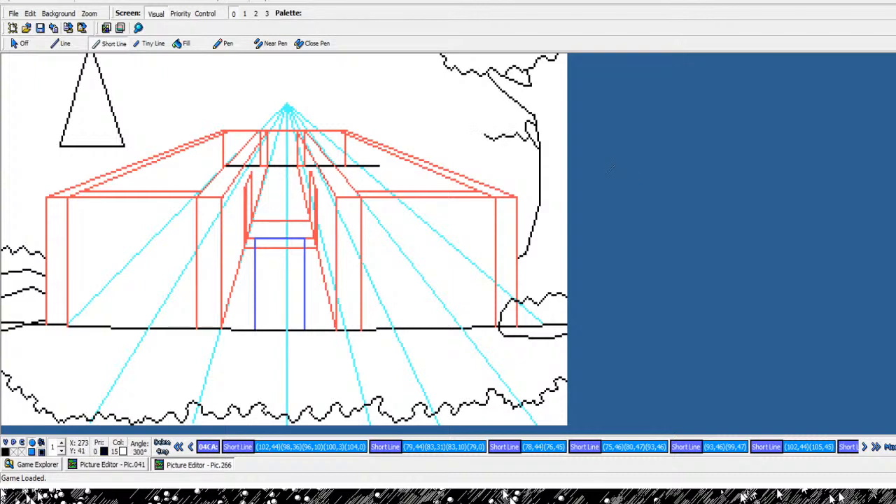
left_click(598, 159)
key("Left")
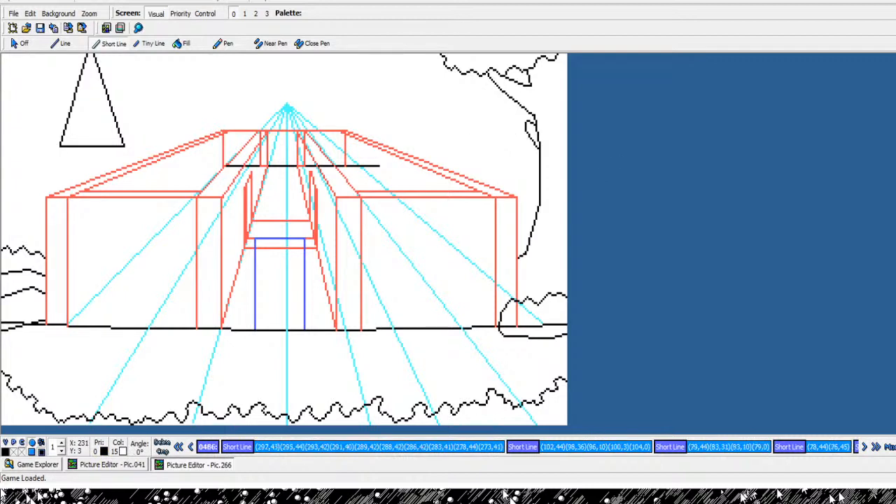
key("Delete")
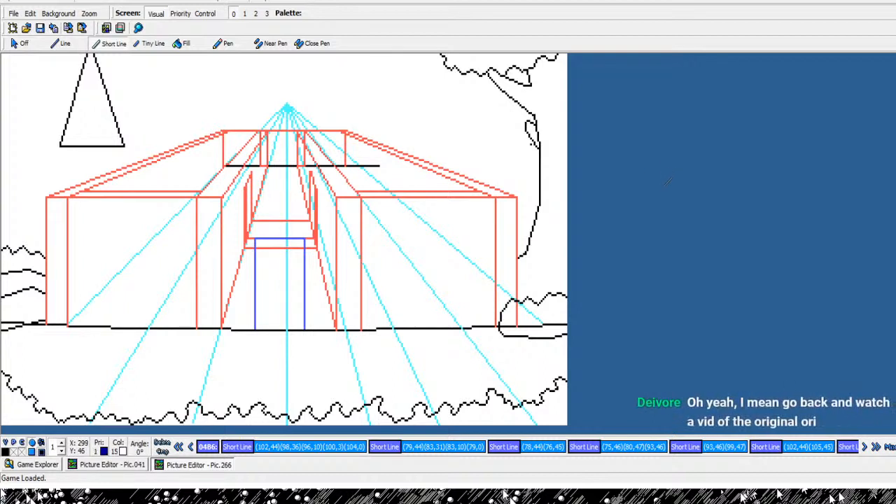
- Outline the leaf clump's bumpy lower edge with short lines, running left and upward from the notch in the bent tree's trunk
left_click(532, 142)
right_click(517, 139)
left_click(526, 132)
left_click(510, 138)
left_click(505, 125)
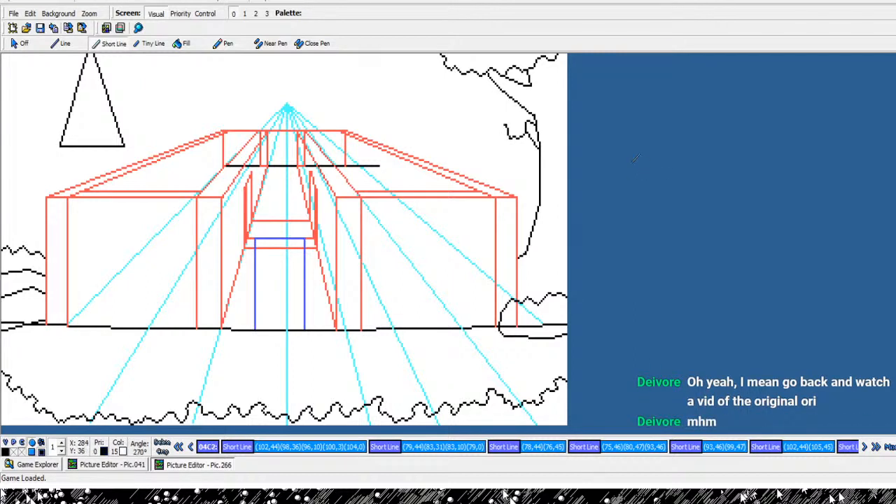
left_click(502, 126)
left_click(498, 131)
left_click(495, 129)
left_click(489, 118)
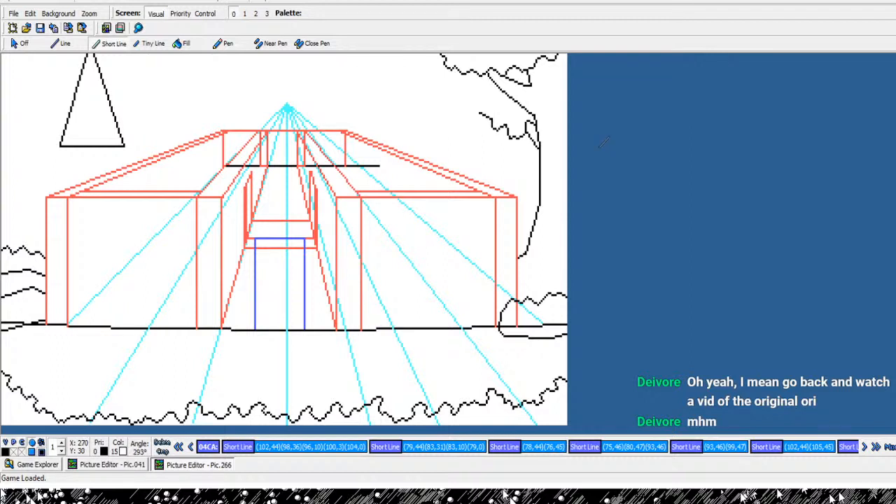
- Round off the leaf clump's outer tip and draw its upper edge back to the bent tree's trunk
left_click(481, 113)
left_click(480, 111)
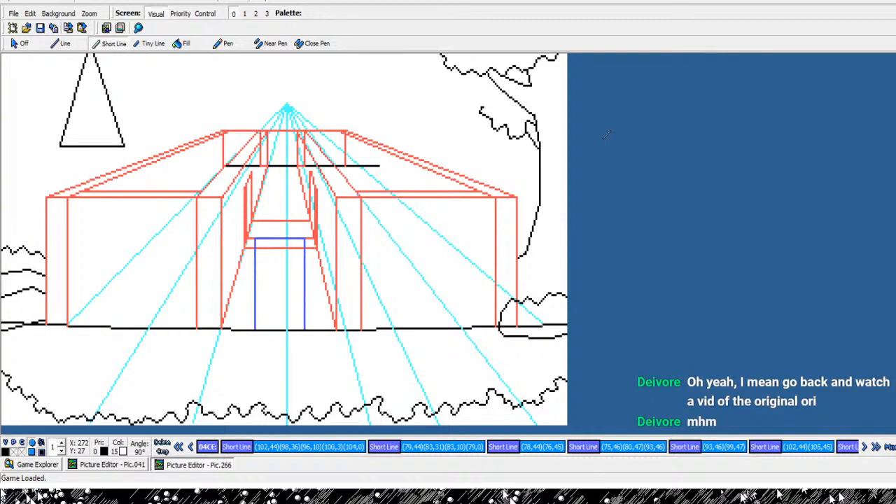
left_click(484, 107)
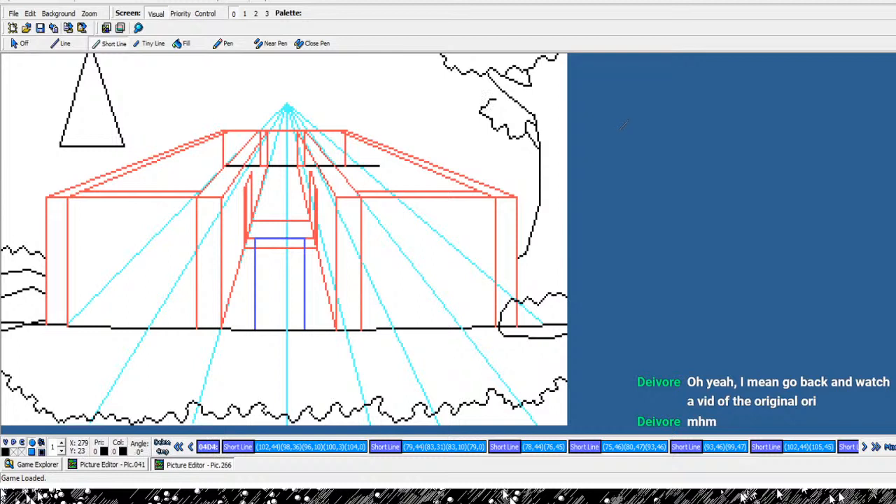
left_click(503, 99)
left_click(509, 100)
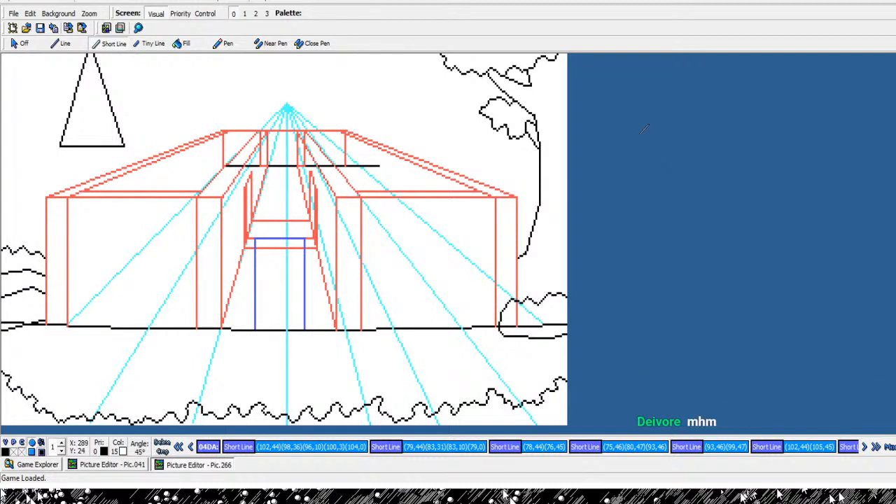
left_click(513, 101)
right_click(512, 102)
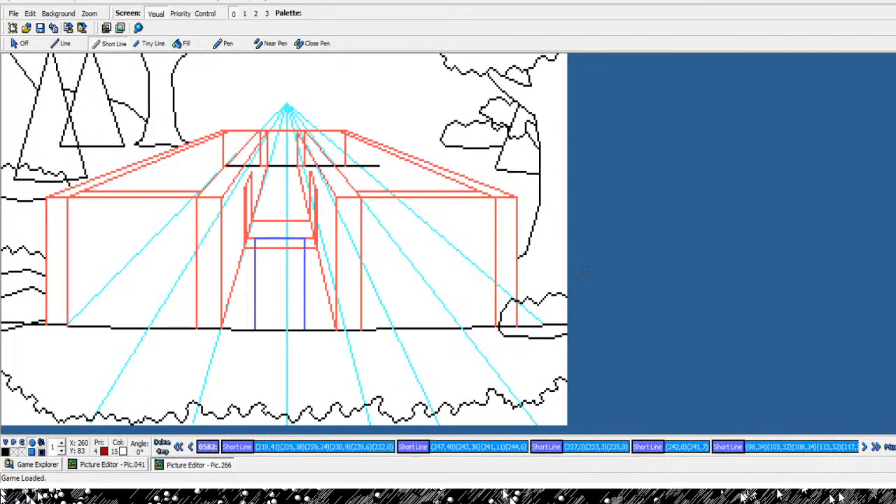
- Step back and forth through the drawing commands around the new leaf clump to examine the triangular shape that overlaps it
key("Left")
key("Right")
key("Left")
key("Right")
key("Left")
key("Left")
key("Left")
key("Right")
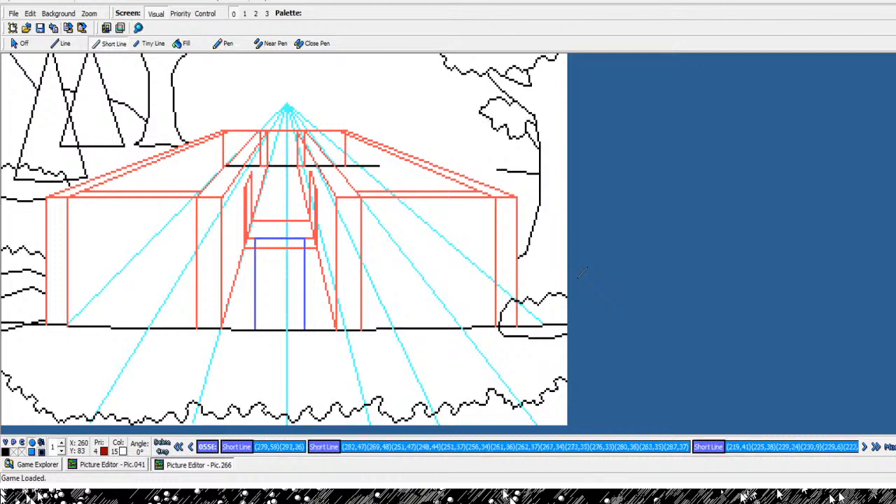
key("Right")
key("Left")
key("Left")
key("Right")
key("Right")
key("Right")
key("Right")
key("Right")
key("Right")
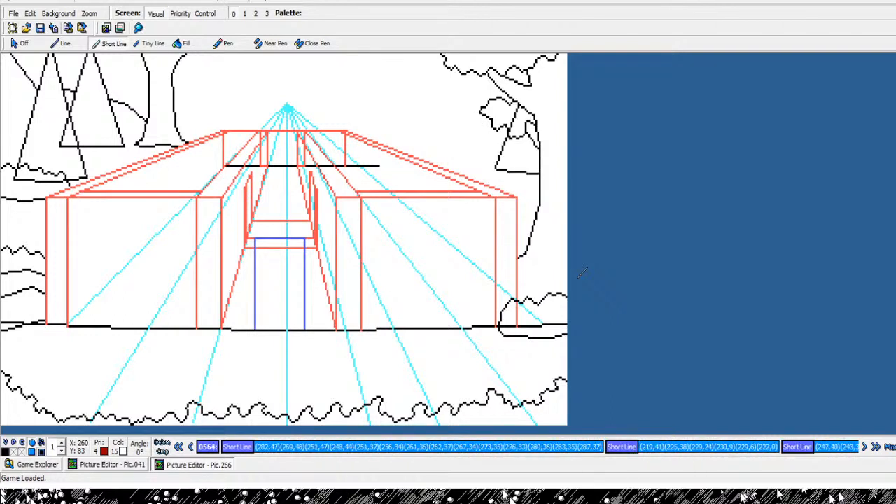
- Step through the commands for the background trees, bushes and horizon to find the line that crosses the new leaf clump
key("Right")
key("Right")
key("Right")
key("Right")
key("Right")
key("Right")
key("Right")
key("Right")
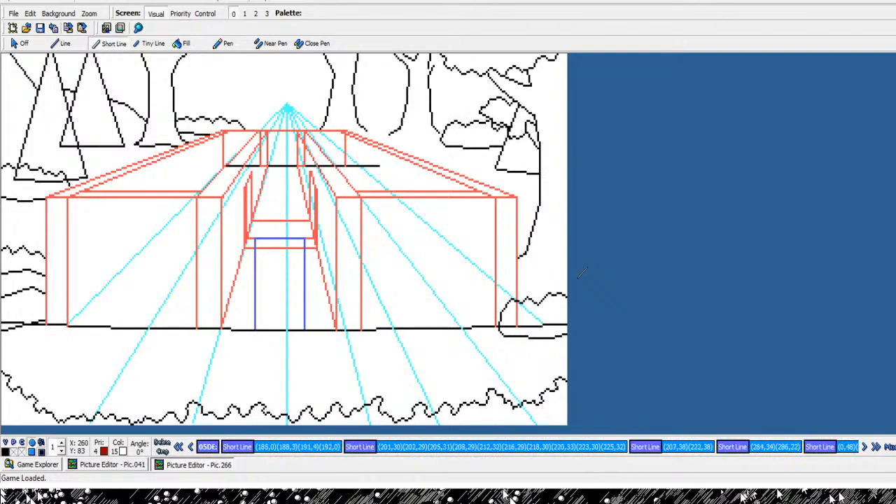
key("Right")
key("Right")
key("Right")
key("Left")
key("Left")
key("Left")
key("Left")
key("Left")
key("Left")
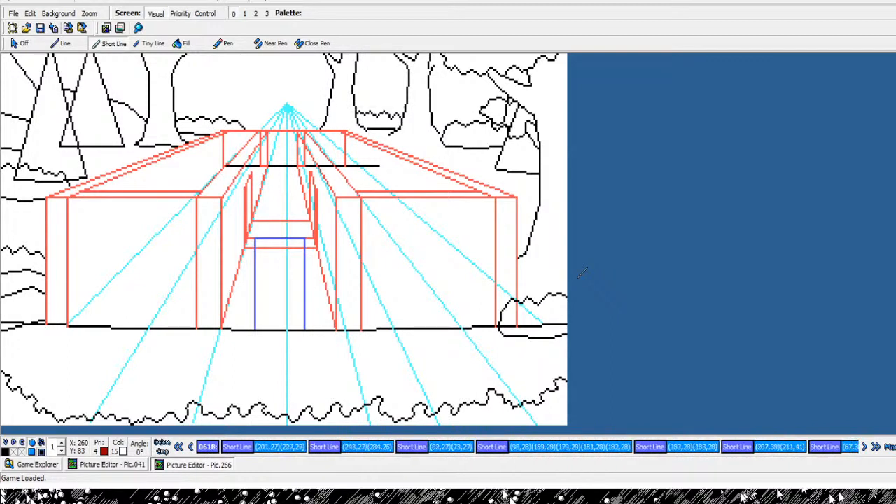
key("Right")
key("Right")
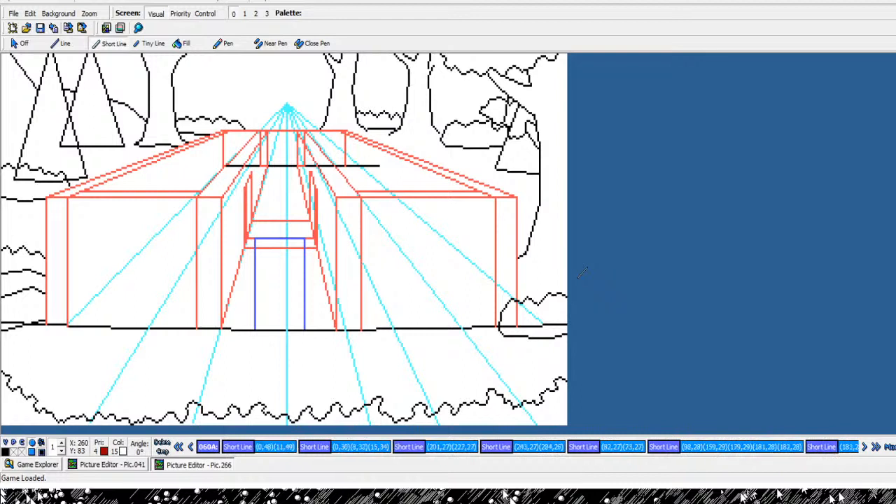
key("Left")
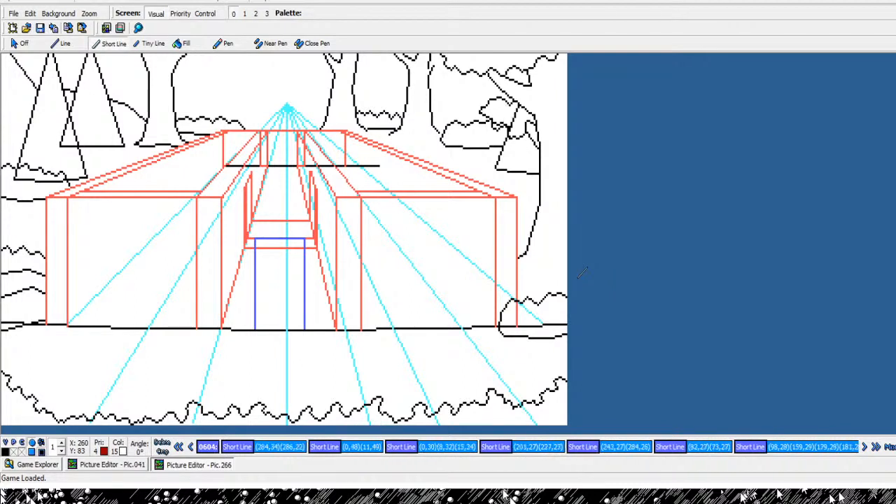
key("Right")
key("Right")
key("Right")
key("Right")
key("Right")
key("Right")
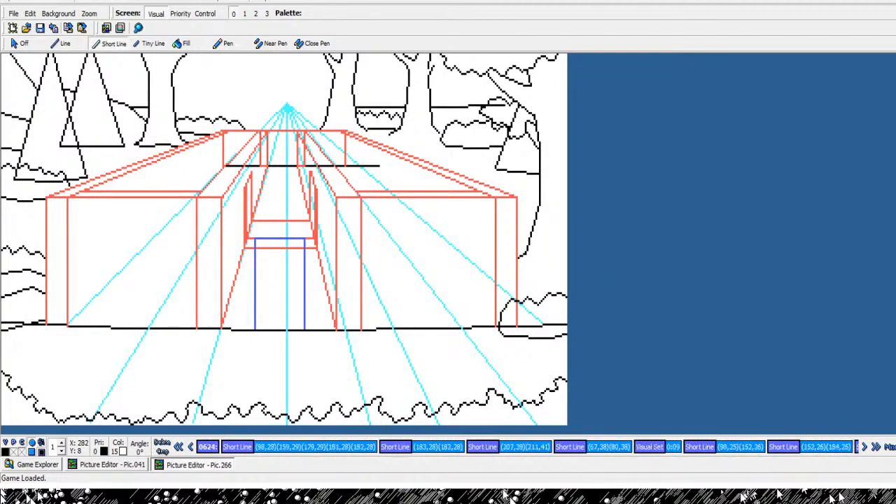
- Replace the black horizon line crossing the leaf clump with a shorter one from (244,27) to (275,26), ending at the clump's edge
key("Left")
key("Left")
key("Left")
key("Left")
key("Right")
key("Right")
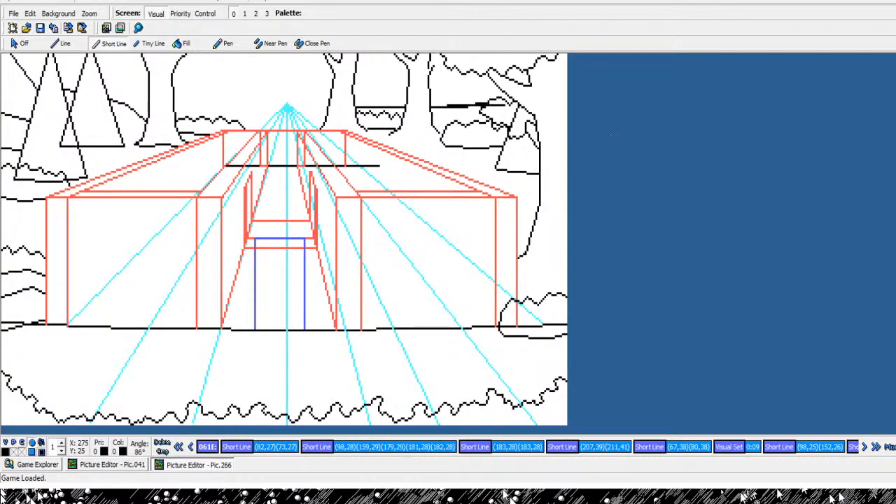
left_click(611, 136)
right_click(612, 136)
key("Left")
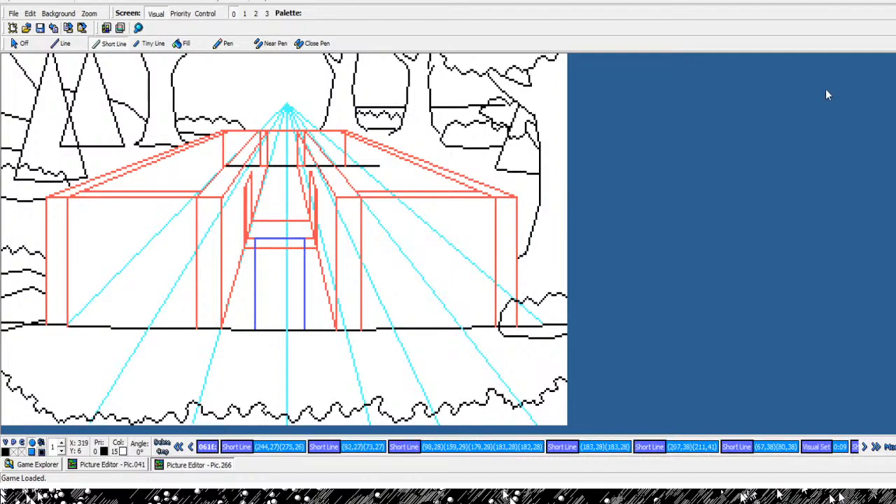
key("Left")
key("Right")
key("Right")
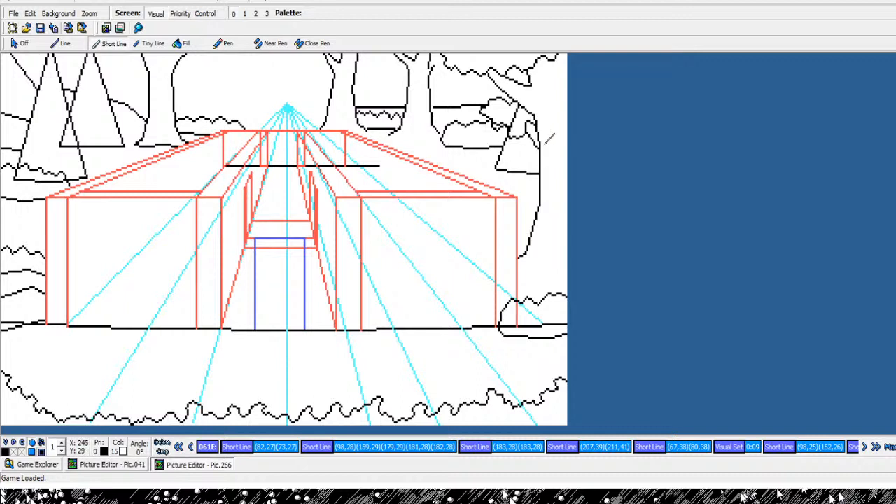
- Advance through the remaining drawing commands to the end of the picture
key("Right")
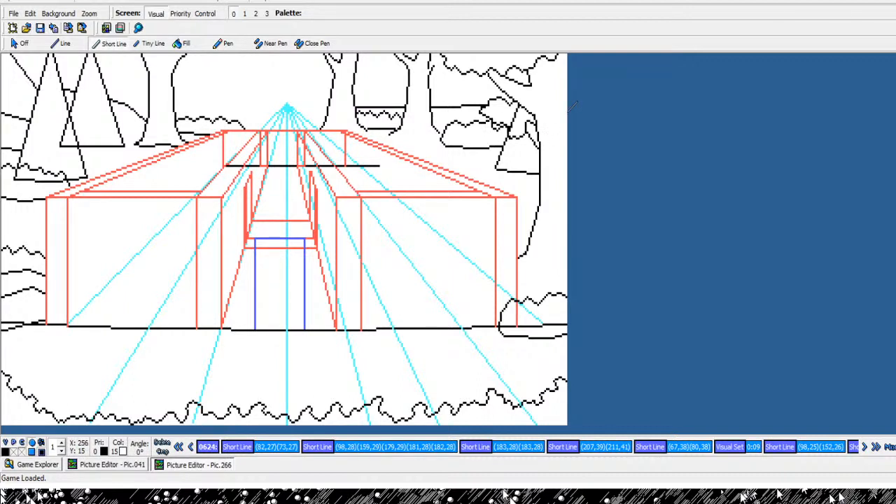
key("Right")
key("Right")
key("Right")
key("Right")
key("Right")
key("Right")
key("Right")
key("Right")
key("Right")
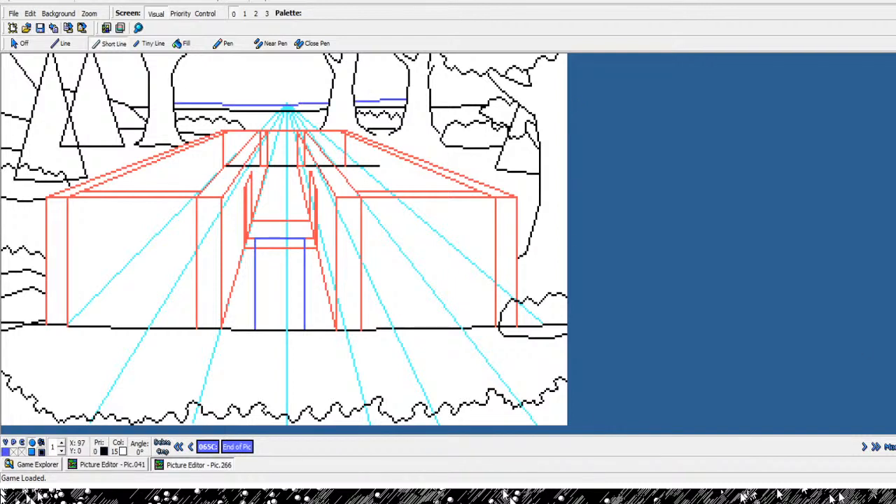
- Draw the blue short line above the black horizon from the right straight tree's trunk to the bent tree's upper branch
left_click(139, 28)
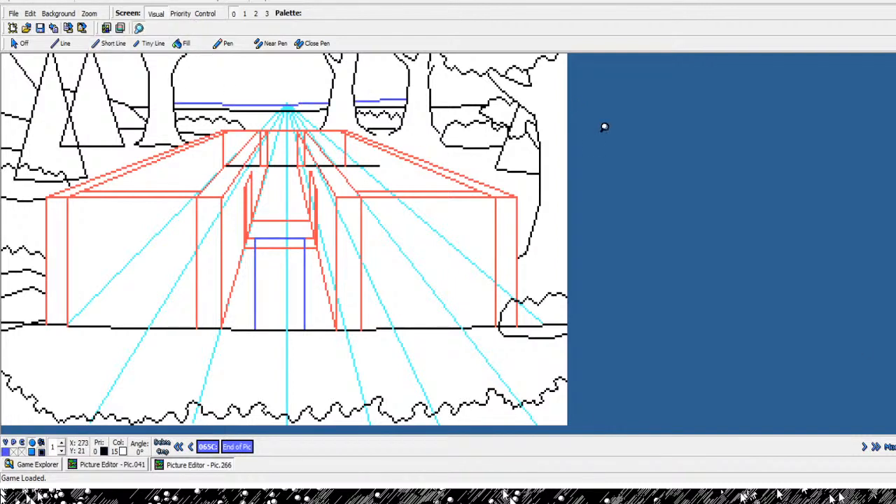
left_click(635, 110)
left_click(732, 76)
left_click(732, 76)
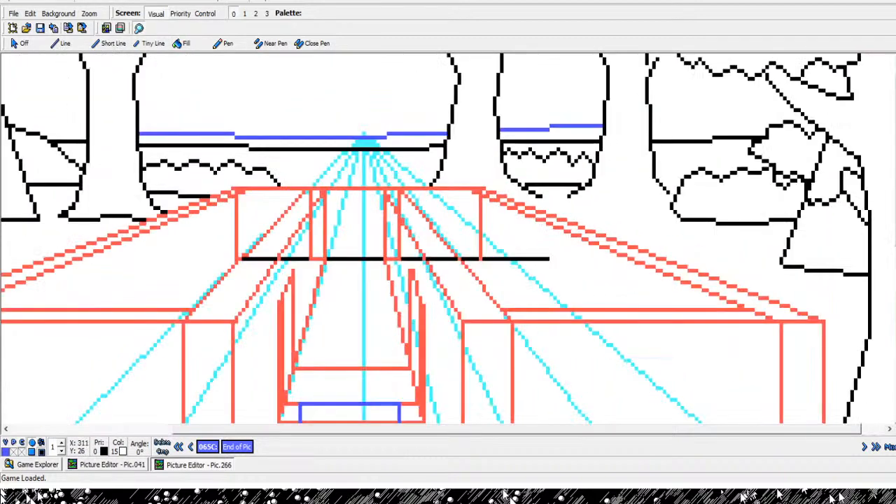
left_click_drag(895, 160, 895, 150)
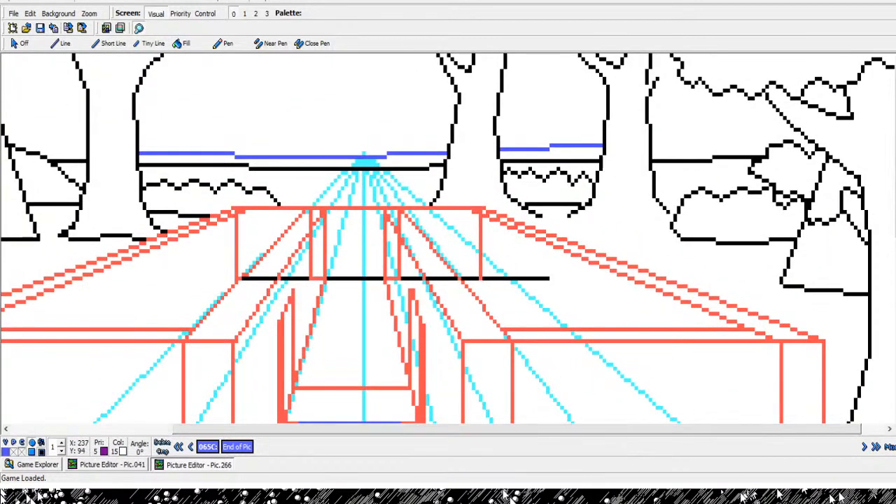
left_click_drag(595, 430, 623, 429)
left_click(108, 43)
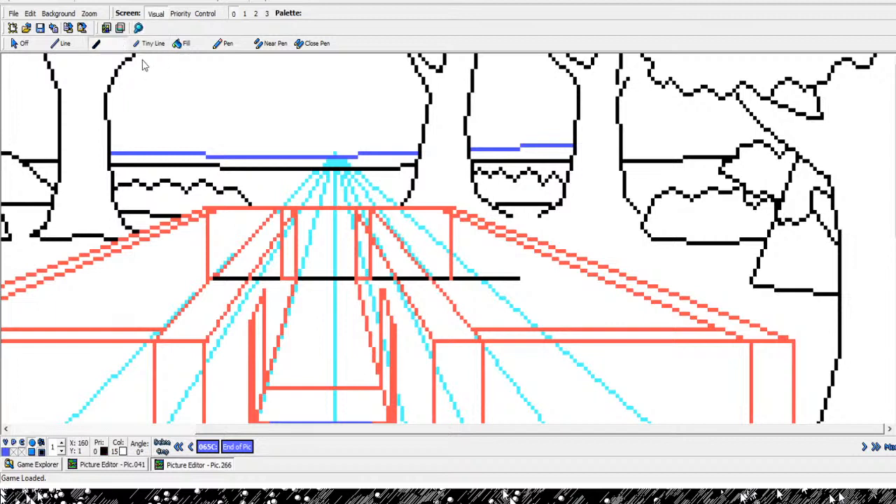
right_click(786, 179)
left_click(786, 178)
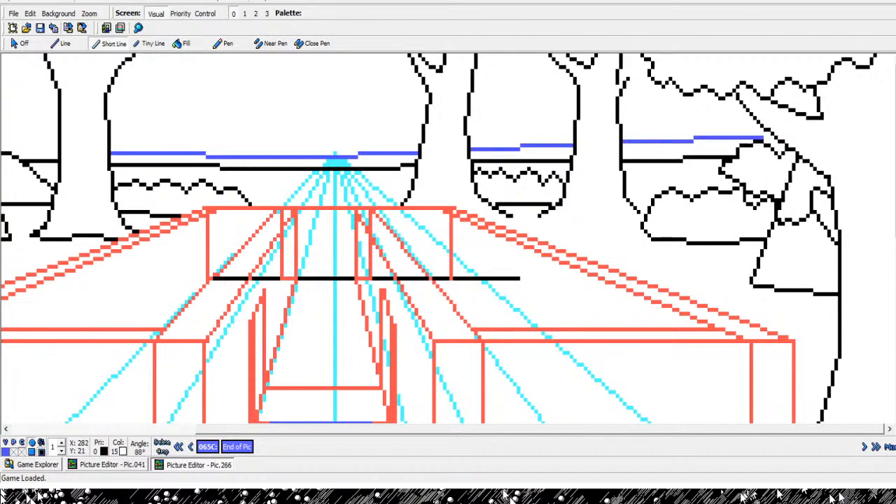
left_click(775, 138)
right_click(775, 138)
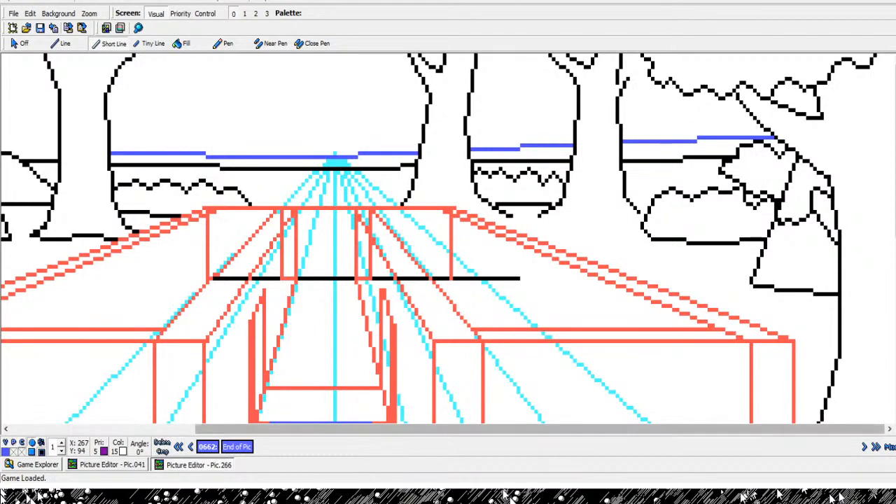
- Continue the blue horizon line on the other side of the left tree's trunk, up to the hill's edge beside the triangular pine
left_click_drag(491, 429, 343, 429)
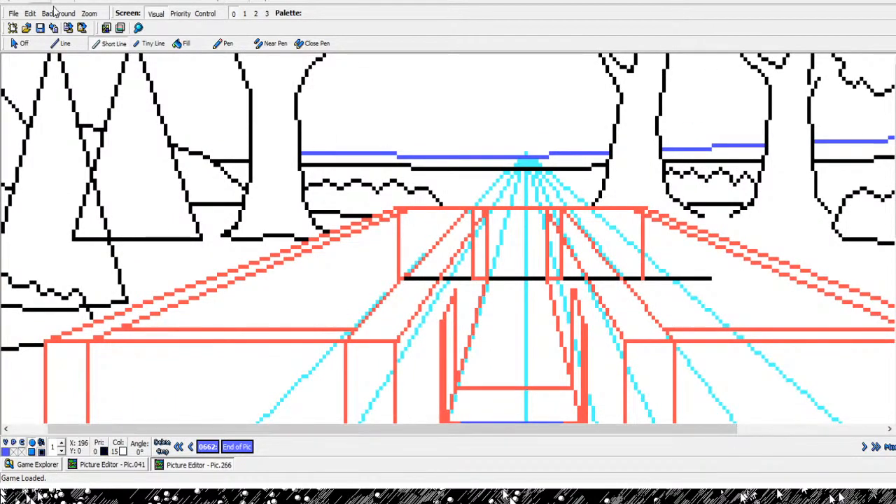
left_click_drag(422, 429, 382, 429)
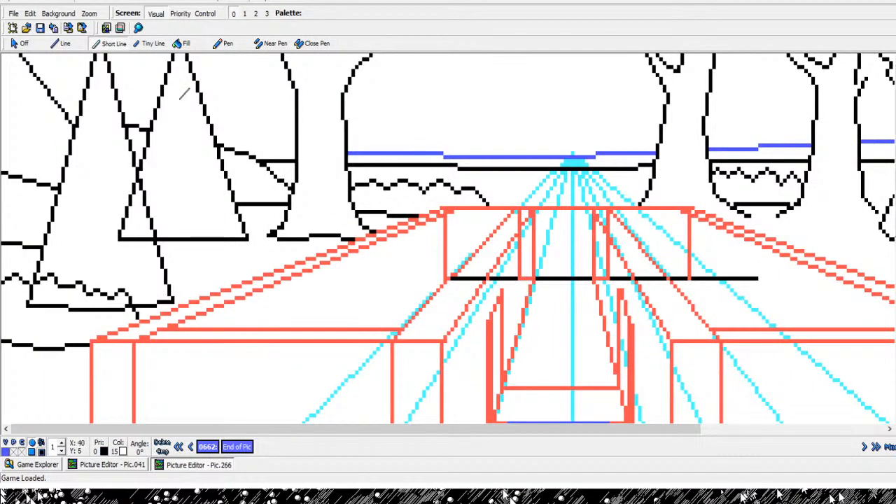
left_click(348, 152)
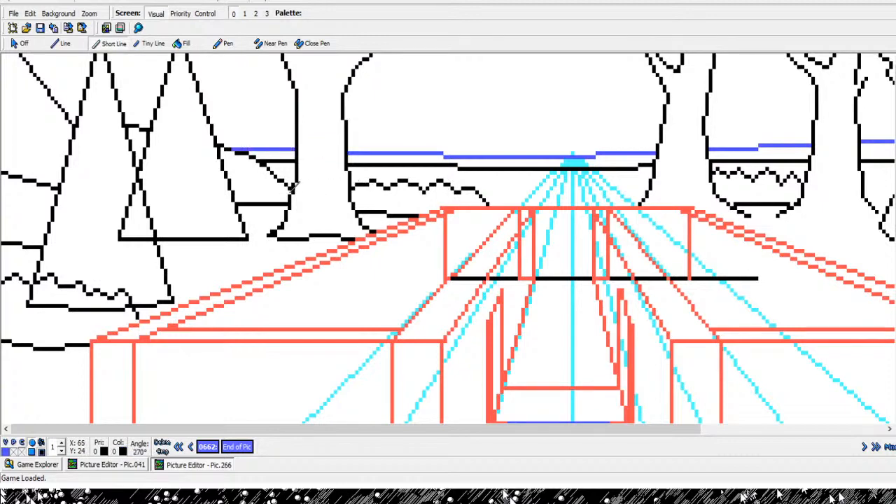
left_click(225, 144)
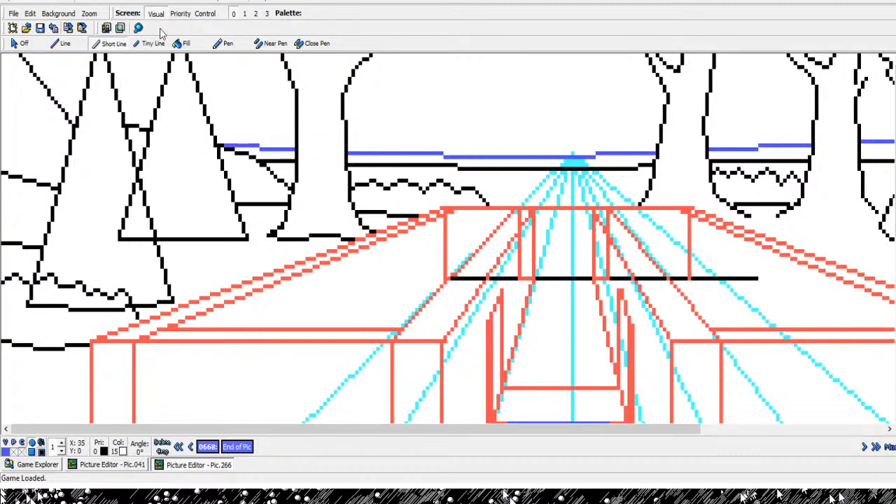
- Draw the left side of a distant blue tree trunk, rising from the blue horizon at about (109,24) beside the left black tree
left_click(138, 28)
right_click(566, 102)
right_click(566, 101)
right_click(566, 102)
right_click(553, 106)
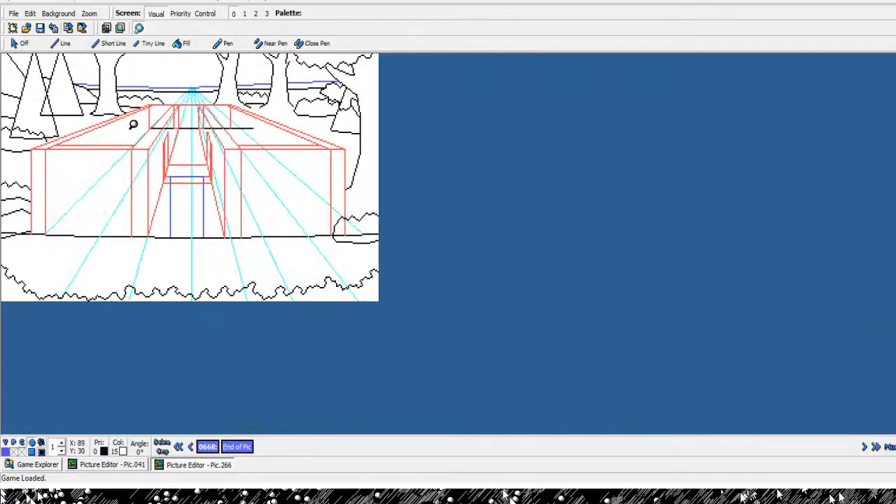
left_click(291, 110)
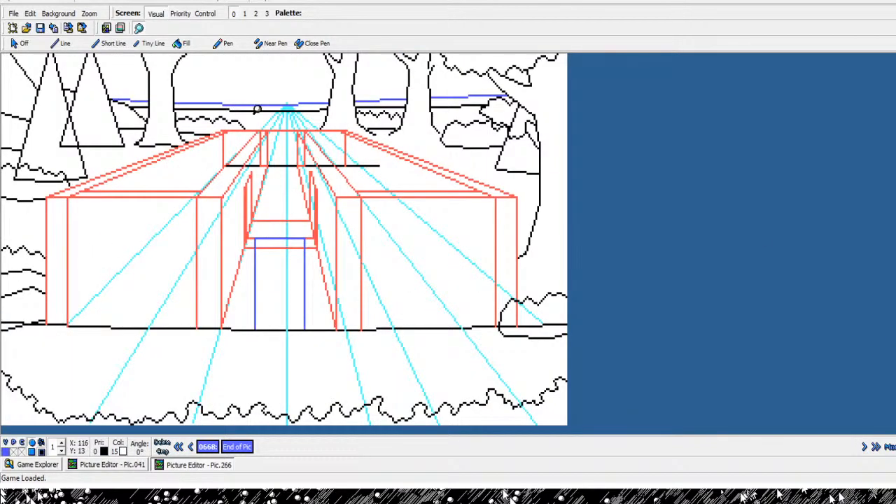
left_click(259, 108)
left_click(310, 106)
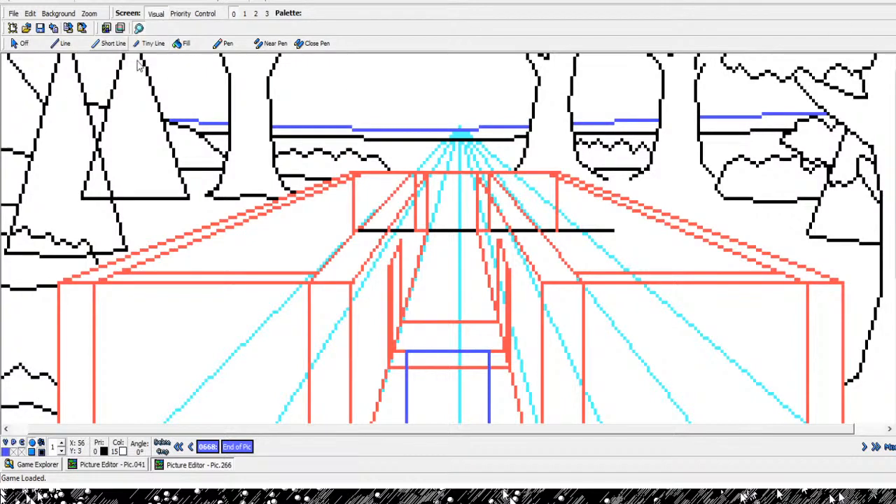
left_click(111, 44)
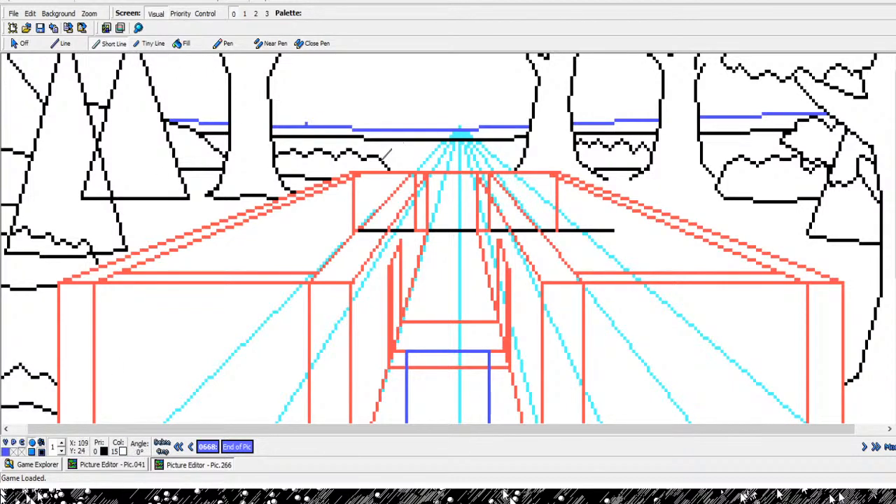
left_click(394, 149)
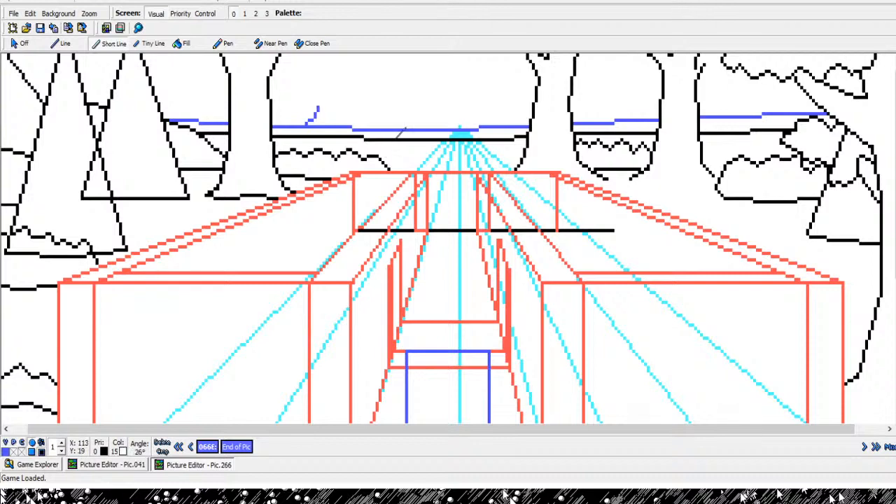
left_click(399, 132)
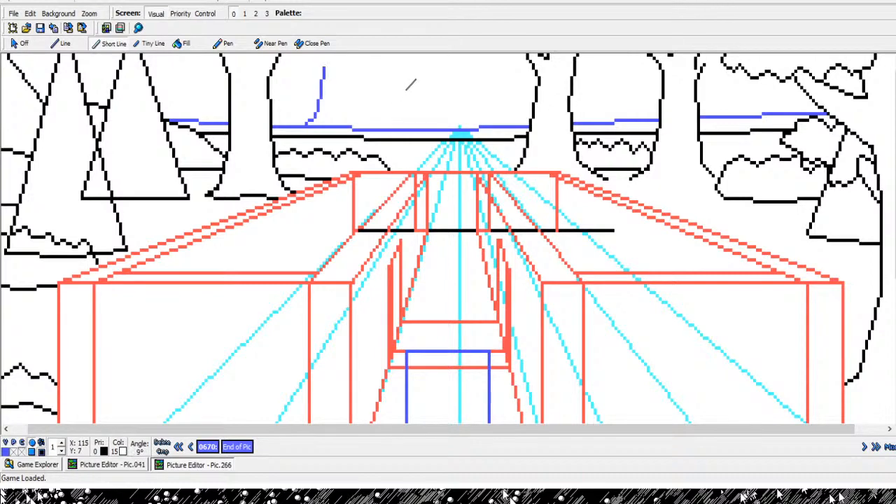
- Add small zigzag forked branches in blue at the top of the first distant trunk's left side
left_click(405, 70)
left_click(400, 67)
left_click(403, 76)
left_click(409, 82)
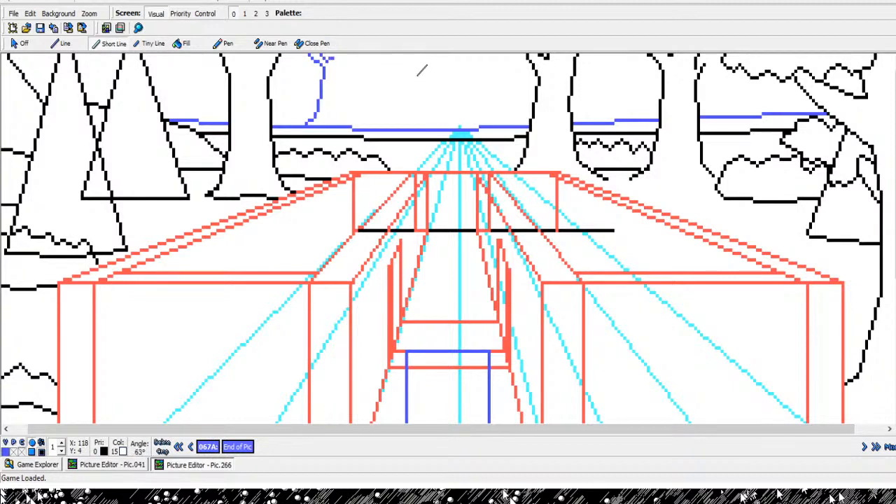
left_click(418, 76)
right_click(418, 75)
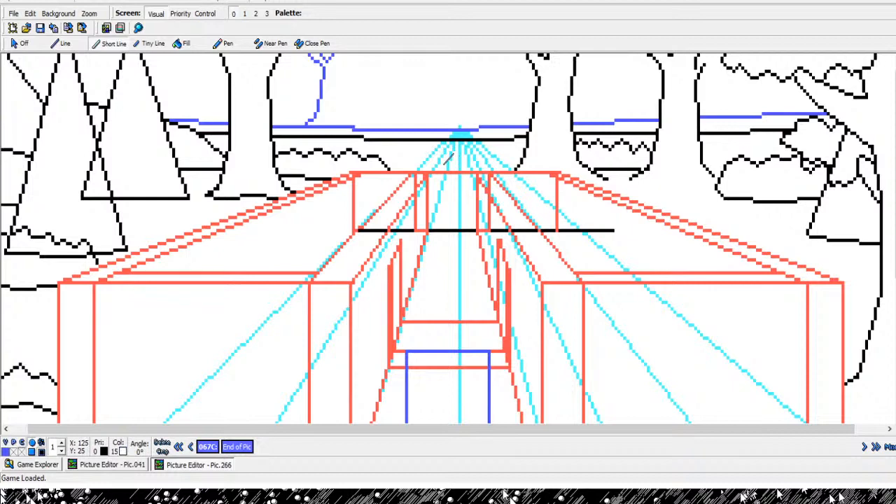
- Draw the first distant trunk's right side in blue, curving up from the horizon at about (125,25) to its crown
left_click(432, 144)
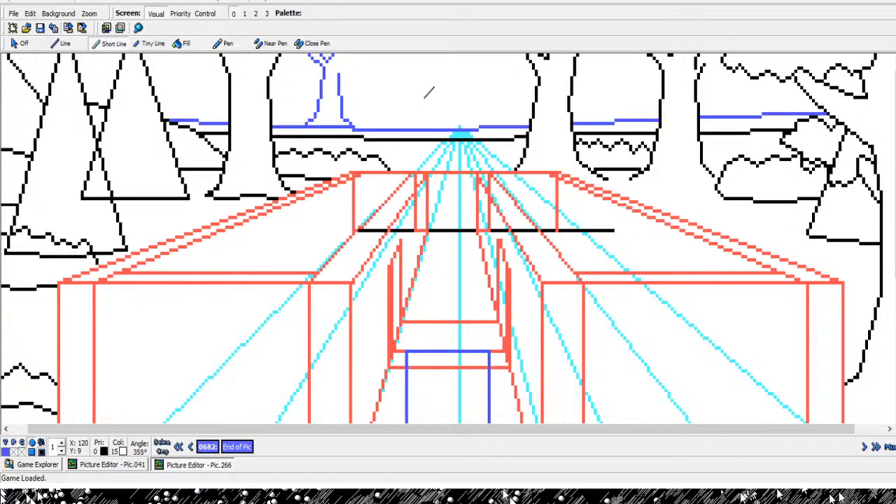
left_click(435, 78)
left_click(437, 68)
right_click(437, 69)
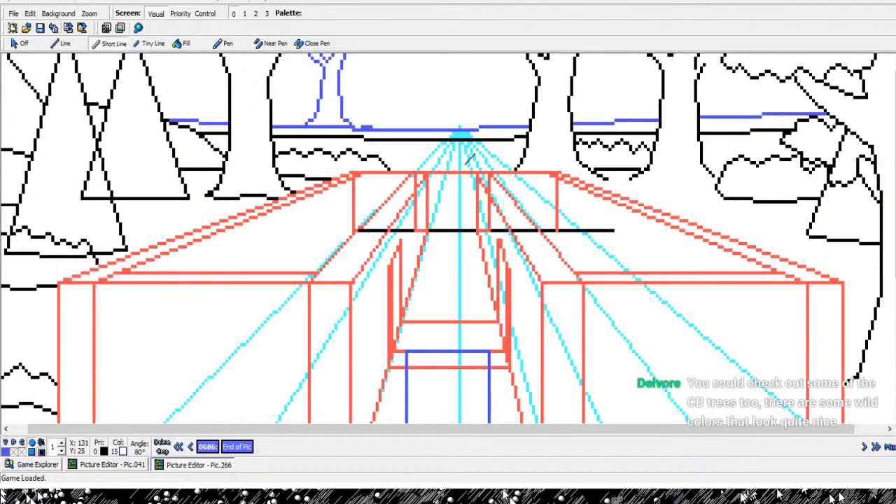
- Draw the second distant trunk's left side as a blue short line through (125,26), (132,25), (134,21), (136,13), (136,8) and (132,3)
left_click(472, 159)
left_click(478, 144)
left_click(493, 90)
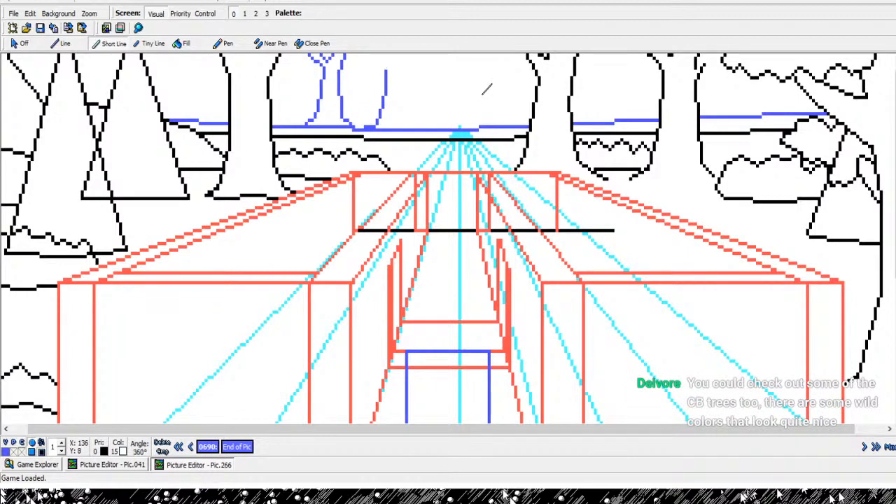
left_click(486, 80)
left_click(479, 74)
left_click(469, 74)
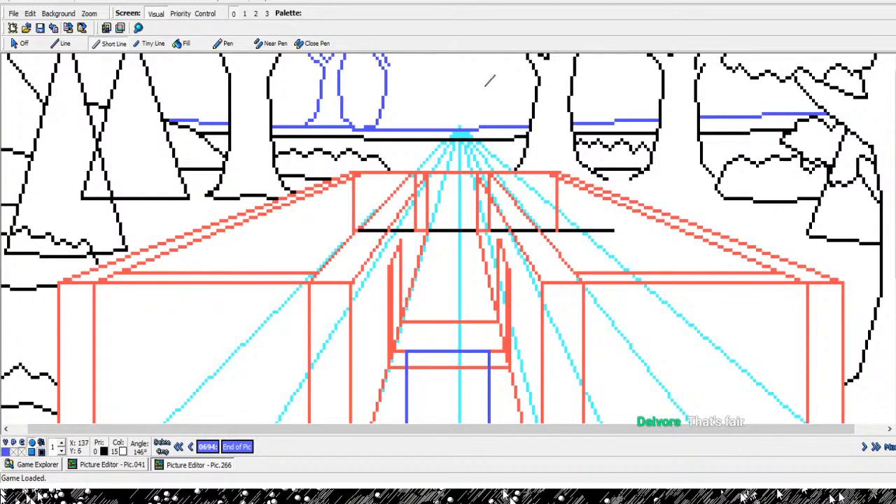
- Try to add a V-shaped blue branch through (134,3), (137,5) and (139,3) at the second distant trunk's crown
left_click(475, 75)
left_click(488, 81)
left_click(502, 75)
key("Left")
key("Left")
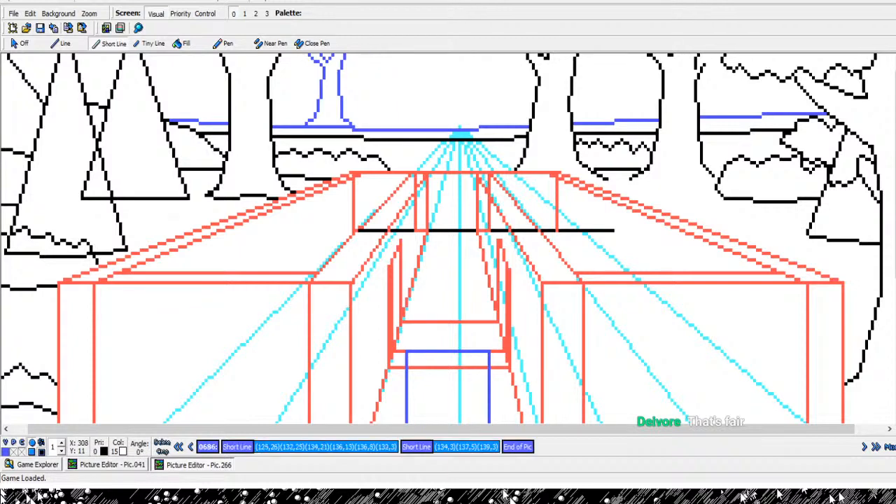
key("Right")
key("Delete")
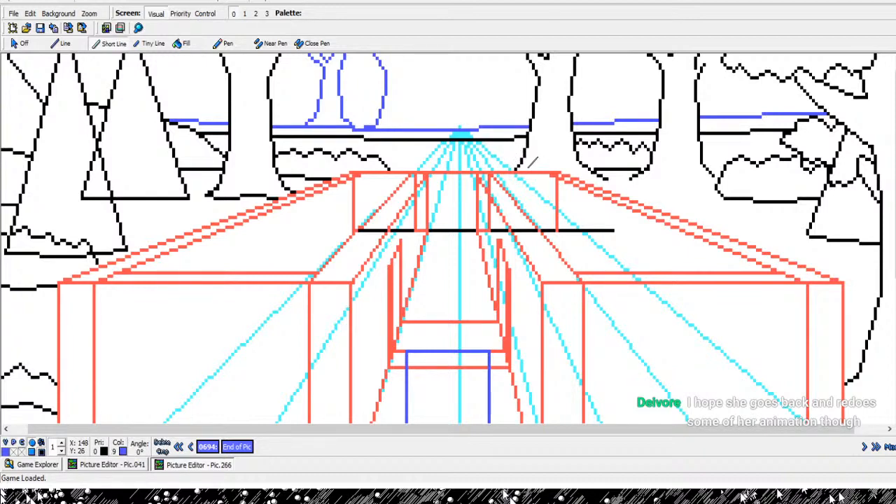
- Draw the second distant trunk's right side in blue, from the horizon at about (148,26) up to an outward branch at about (150,3)
left_click(528, 166)
left_click(520, 161)
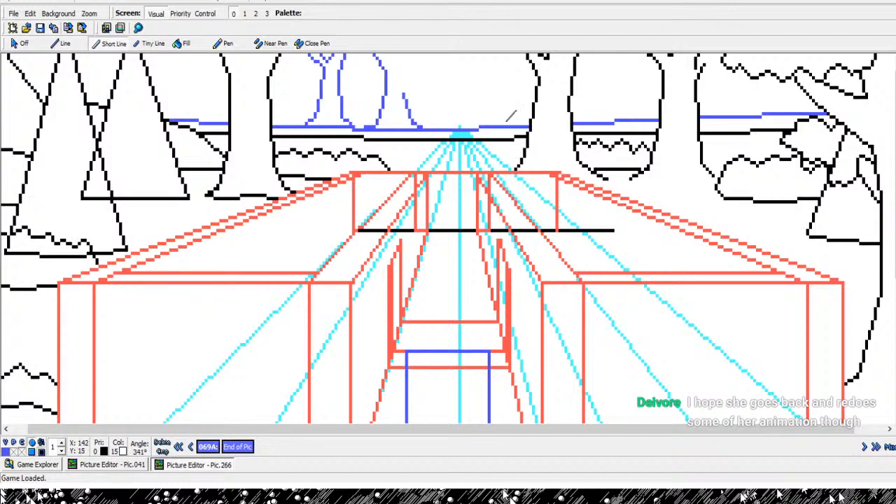
left_click(512, 112)
left_click(534, 75)
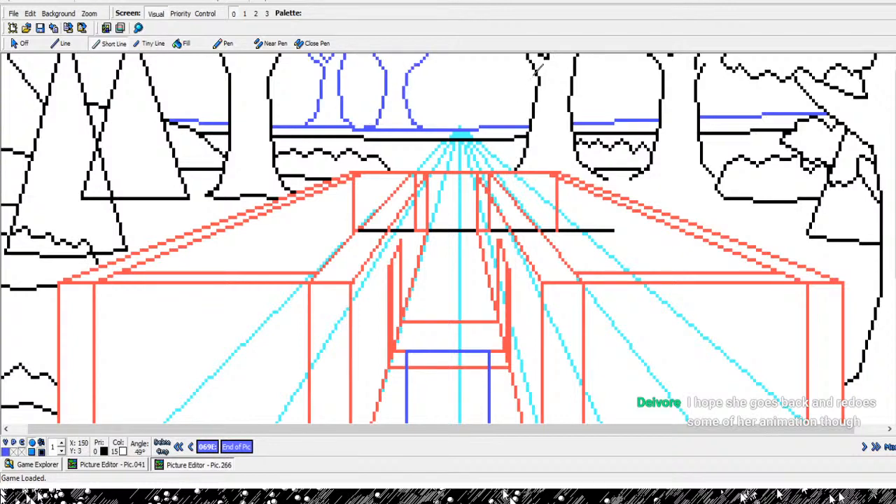
left_click(537, 71)
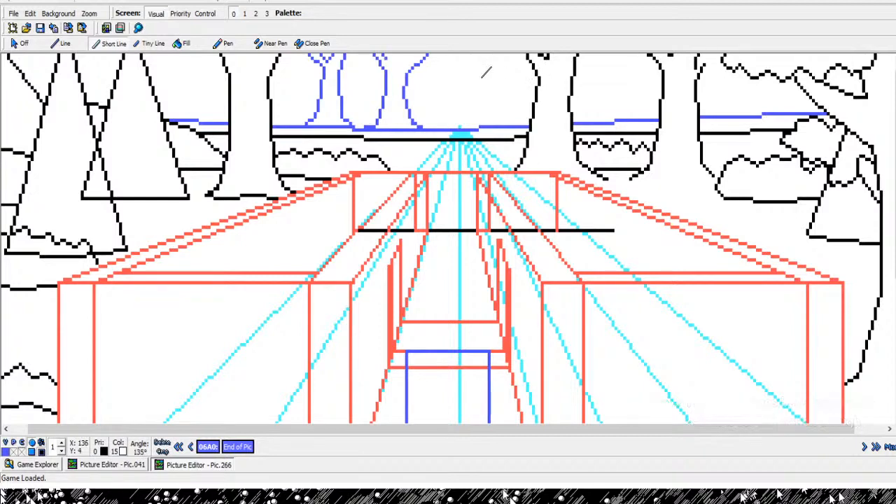
- Add small forked blue branches at the crown of the second distant trunk, on both of its sides
left_click(490, 72)
left_click(508, 79)
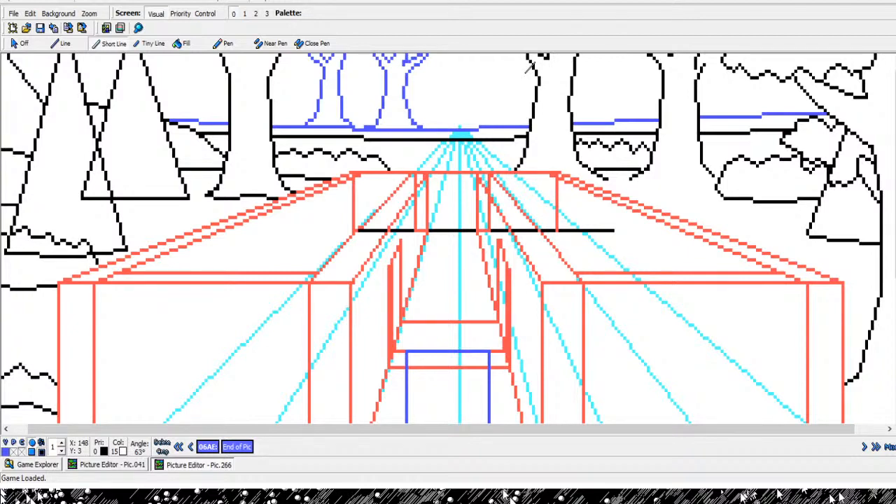
left_click(526, 72)
- Draw the third distant trunk's left side in blue, rising from the horizon near the vanishing point and curving inward at its crown
left_click(139, 28)
right_click(649, 119)
left_click(592, 102)
left_click(665, 114)
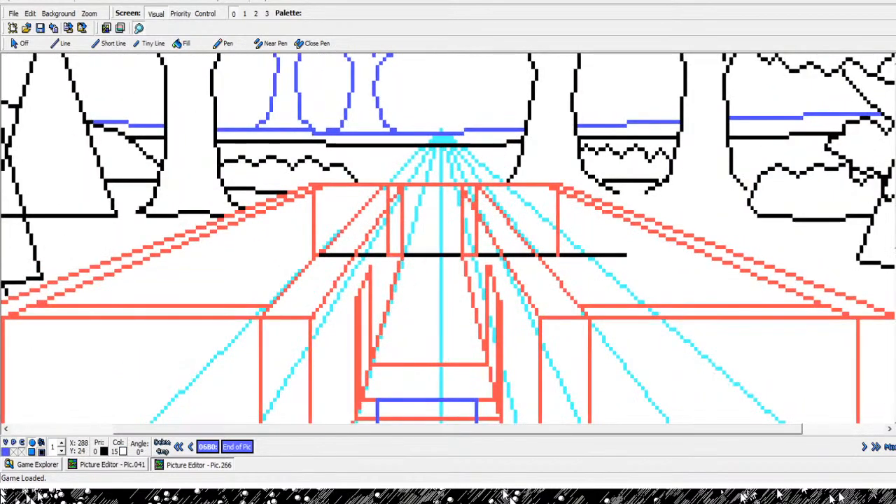
left_click_drag(895, 125, 895, 114)
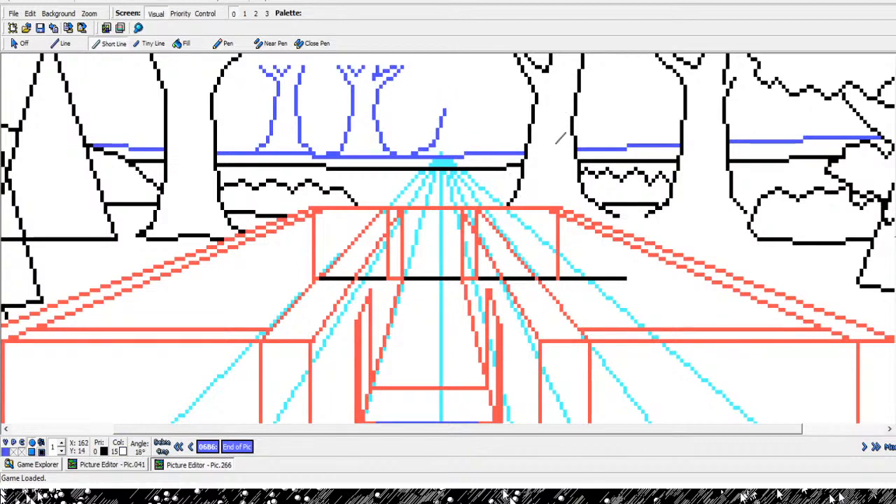
left_click(452, 86)
left_click(439, 68)
right_click(439, 68)
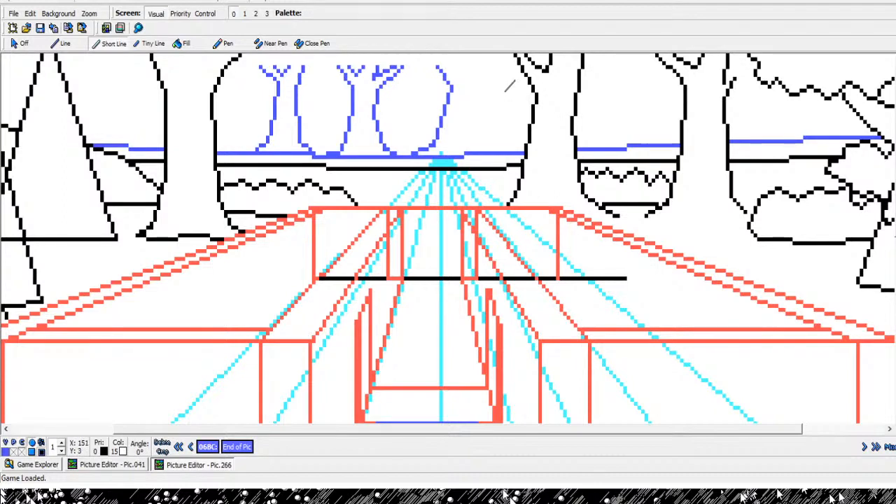
- Draw a scalloped blue leaf edge between the crowns of the second and third distant trunks
left_click(404, 68)
left_click(413, 78)
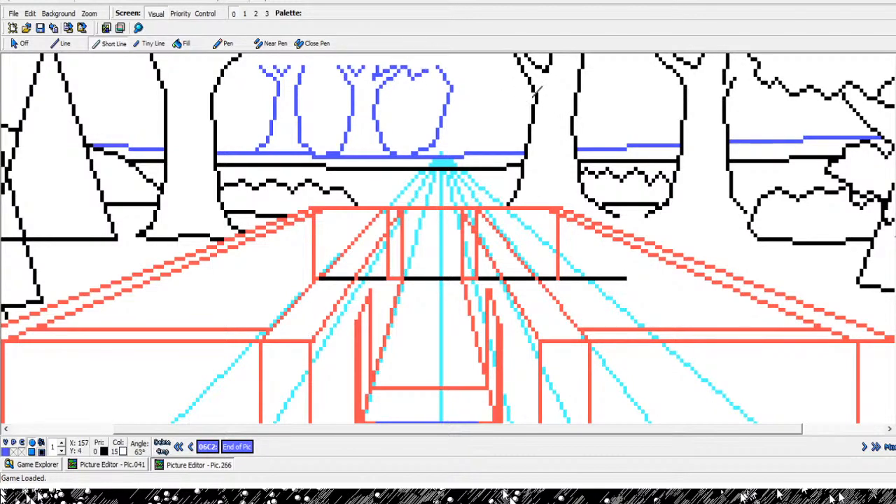
left_click(428, 71)
left_click(439, 68)
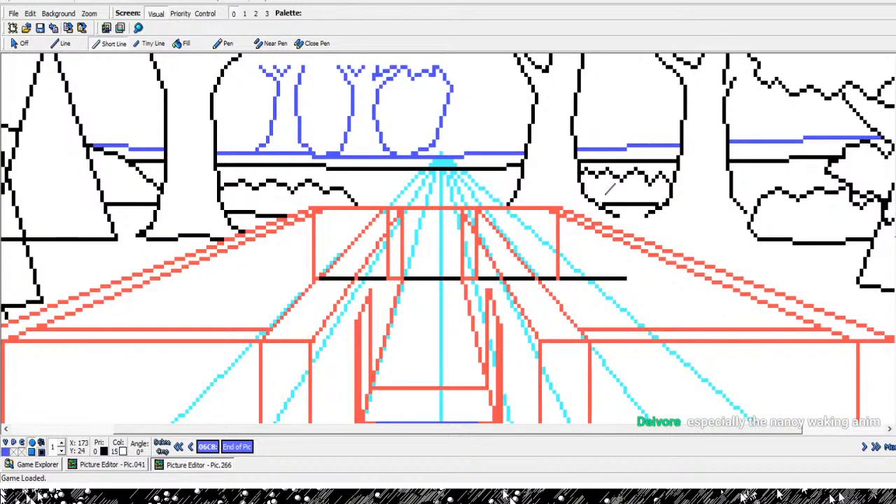
- Draw the third distant trunk's right side in blue up to an outward branch, and add a V-shaped fork at its crown
left_click(593, 181)
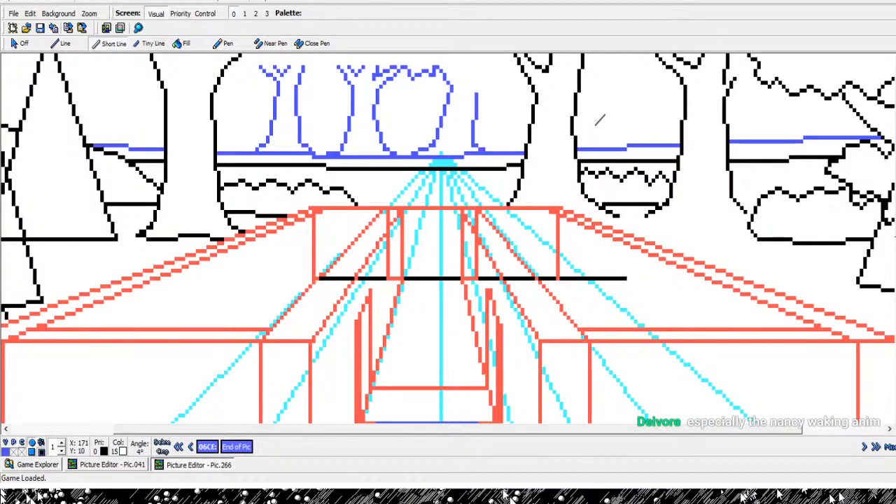
left_click(596, 109)
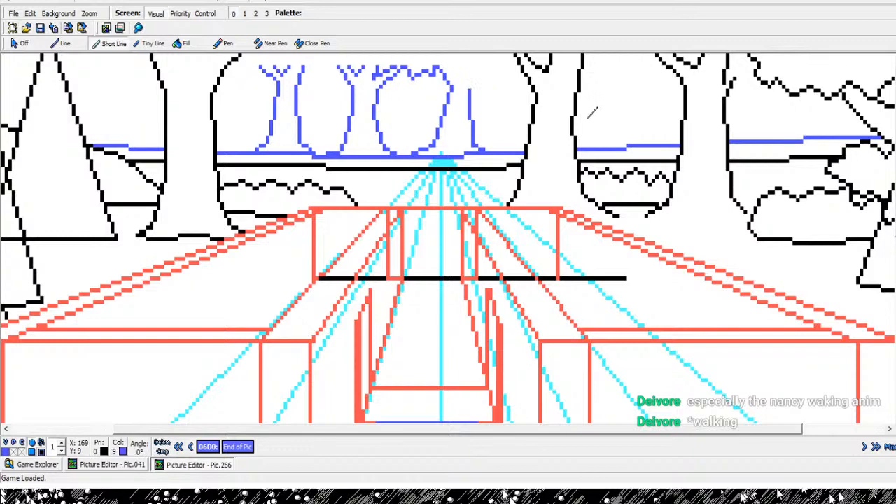
left_click(610, 88)
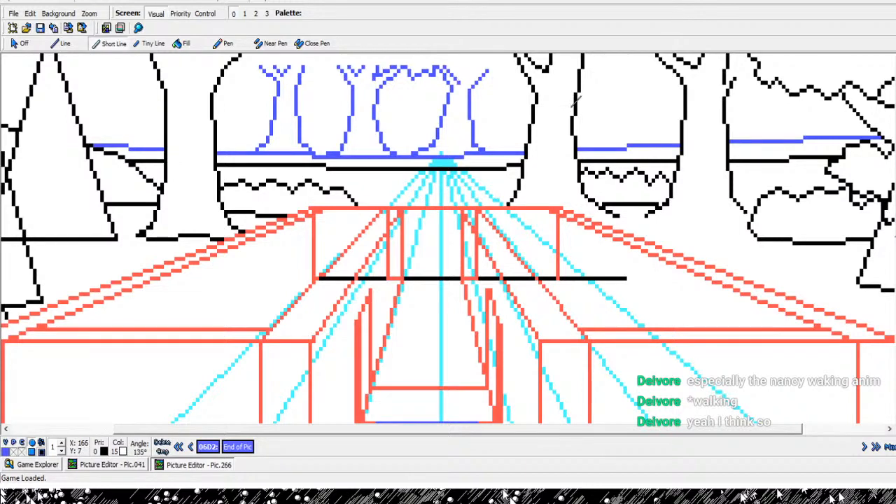
left_click(576, 99)
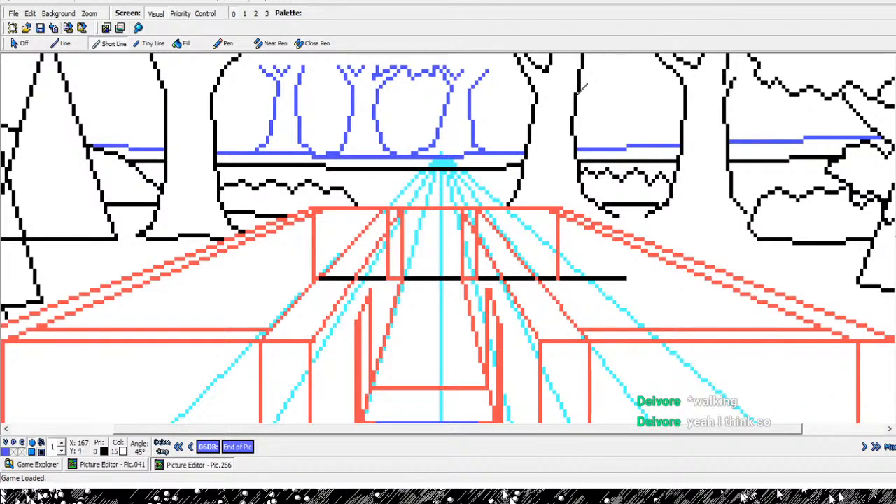
left_click(586, 86)
right_click(586, 86)
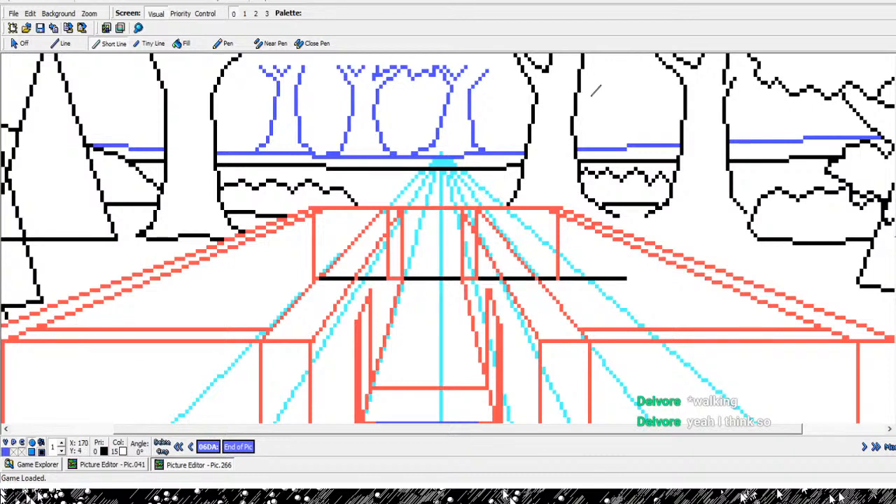
- Continue the scalloped blue leaf edge from the third distant trunk's right branch to the black tree trunk at about (183,5)
left_click(615, 88)
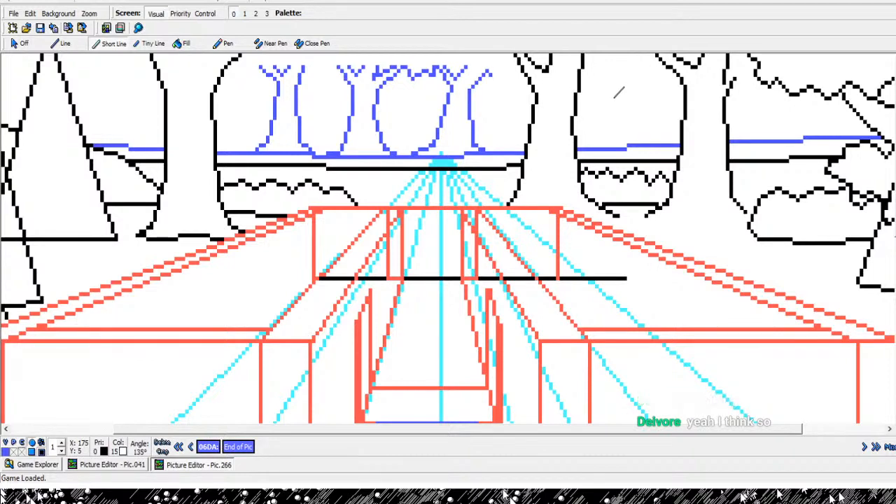
left_click(621, 93)
right_click(622, 93)
left_click(635, 101)
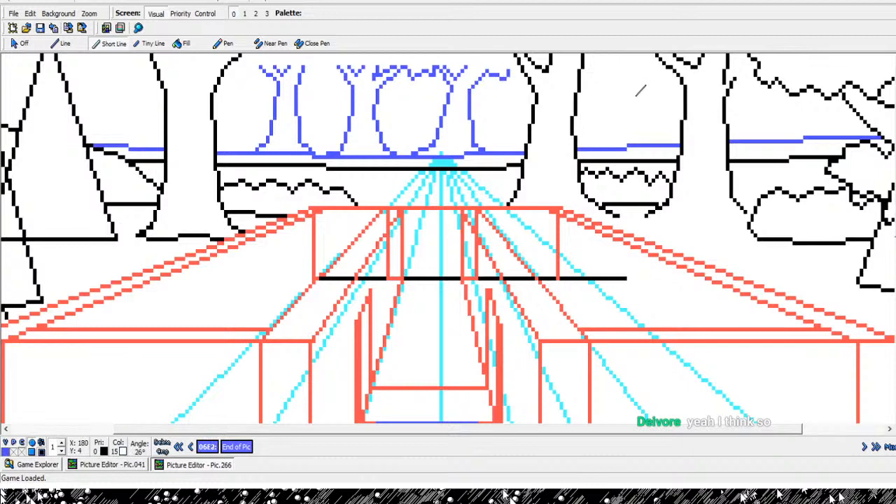
left_click(641, 89)
left_click(649, 101)
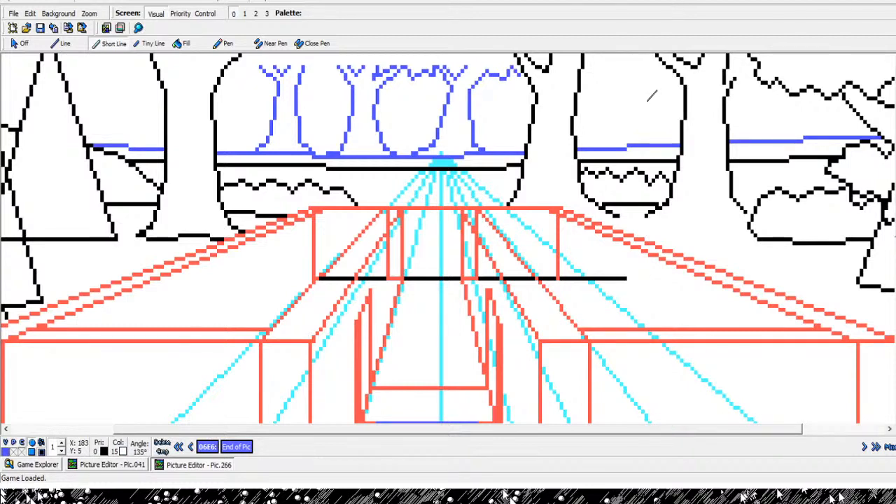
left_click(655, 96)
- Draw one more distant trunk side in blue, from the horizon up along the black tree's trunk to the scalloped leaf edge
left_click(644, 129)
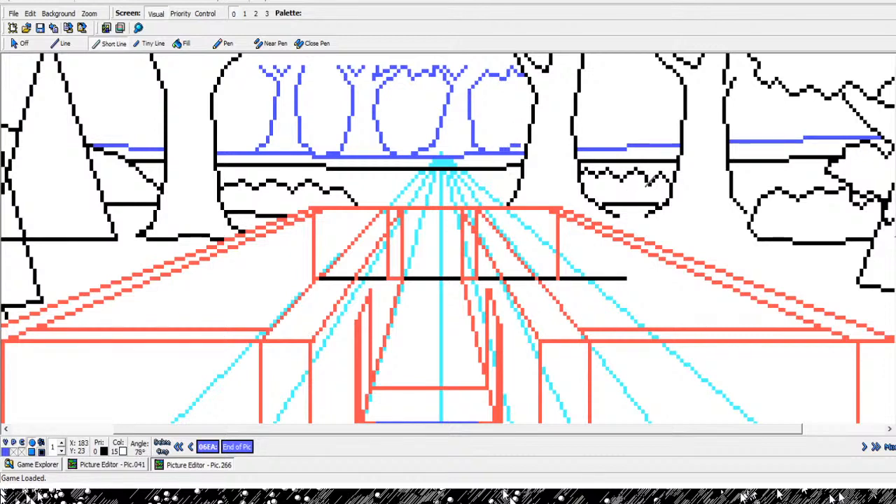
left_click(656, 169)
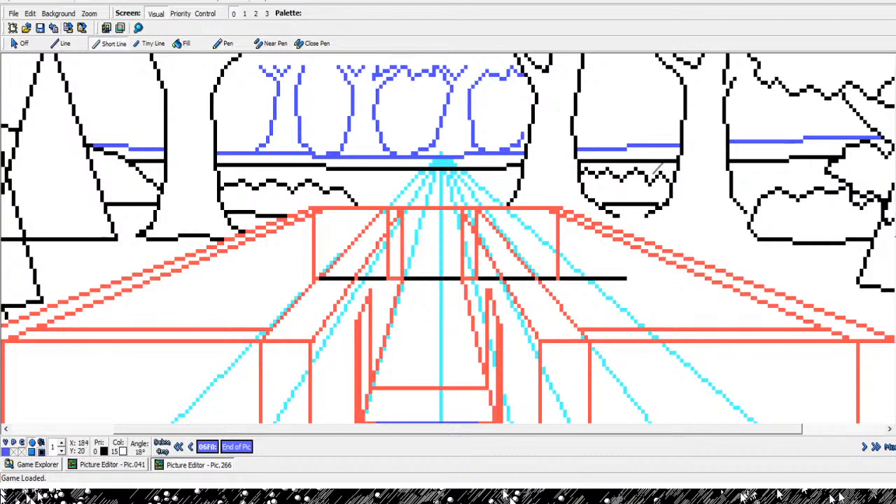
left_click(659, 128)
left_click(652, 117)
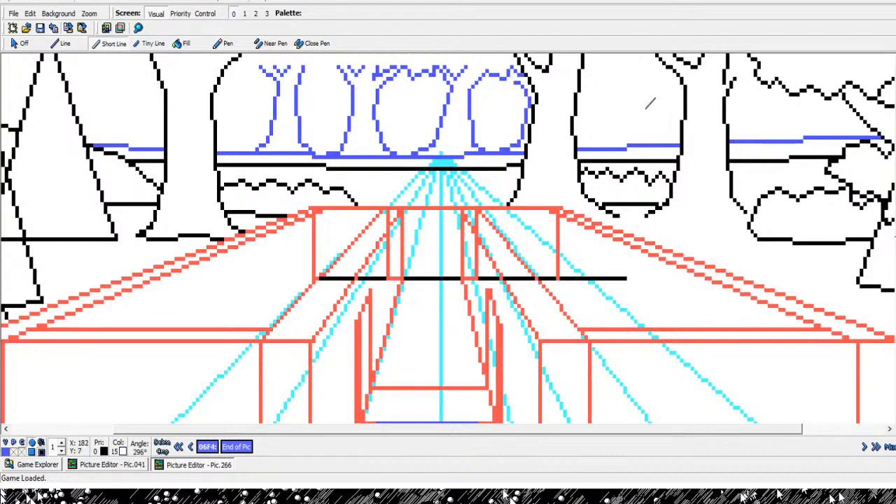
left_click(638, 99)
right_click(638, 100)
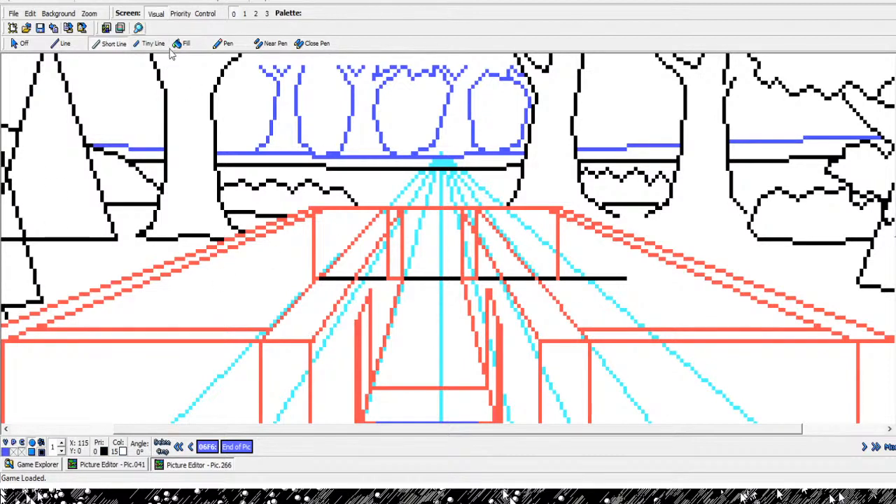
- Draw a blue distant trunk side with short lines, from the horizon up along the black tree beside the leftmost distant trunk
right_click(525, 192)
right_click(526, 192)
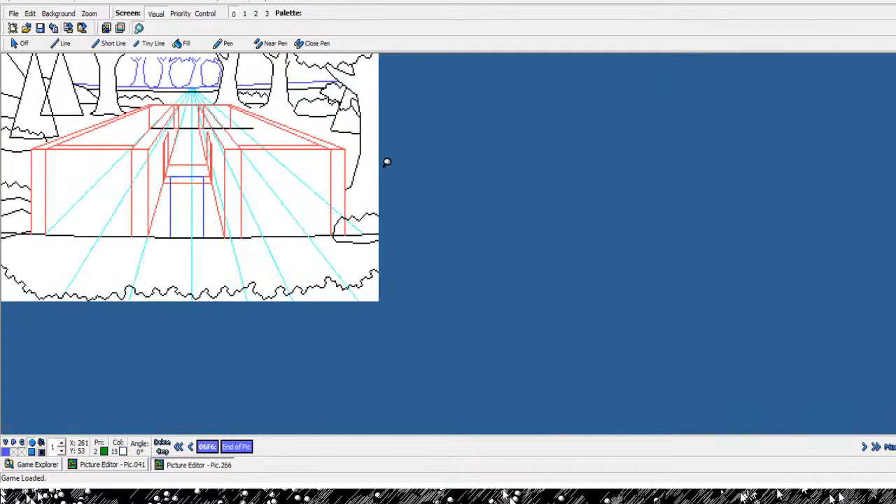
left_click(254, 91)
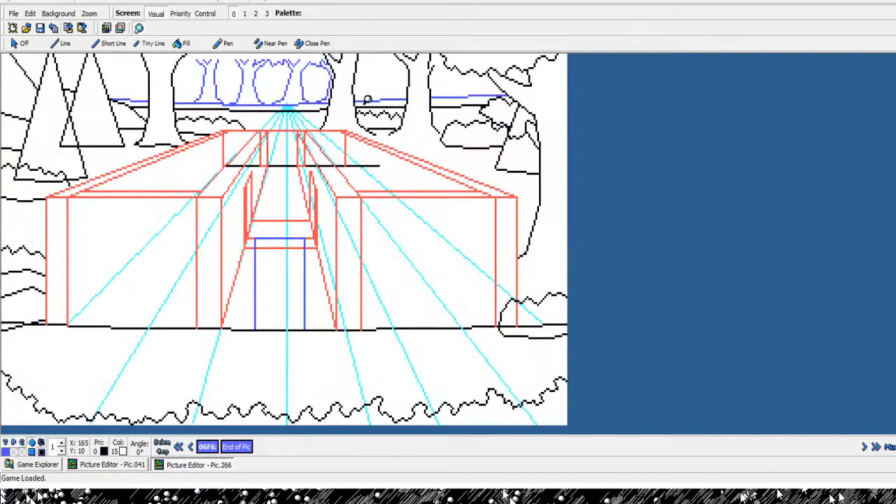
left_click(380, 92)
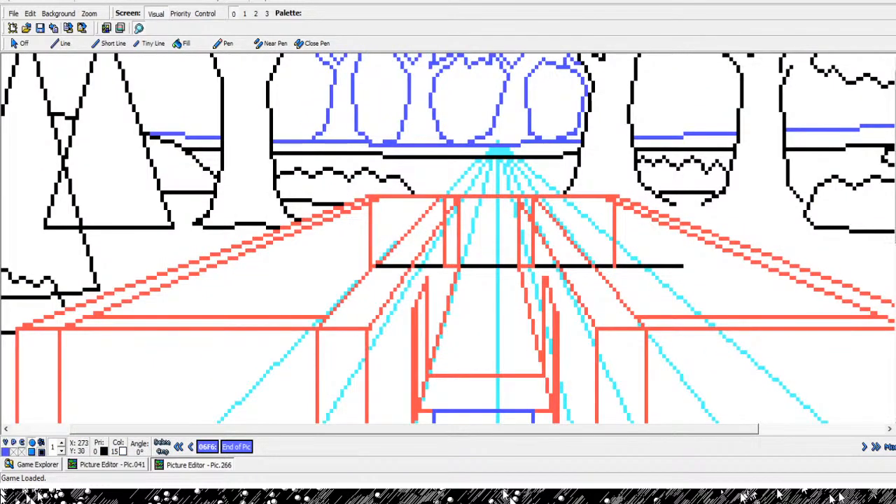
scroll(448, 238, "up", 1)
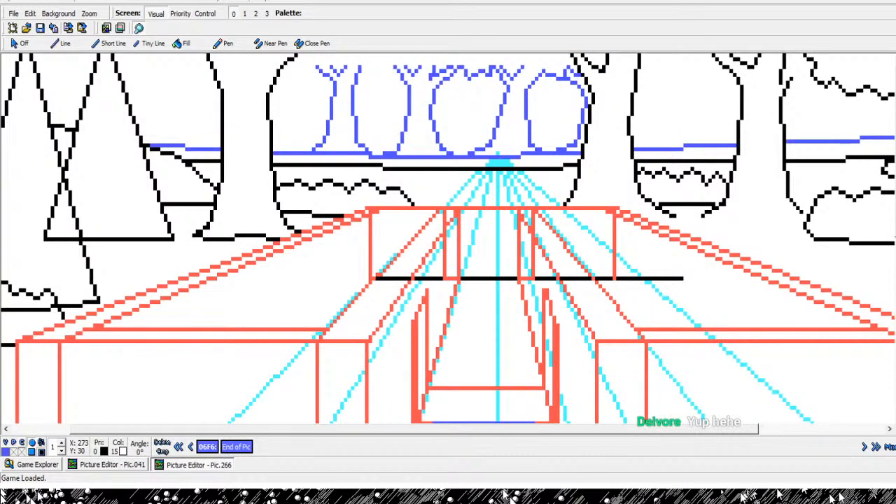
left_click(110, 44)
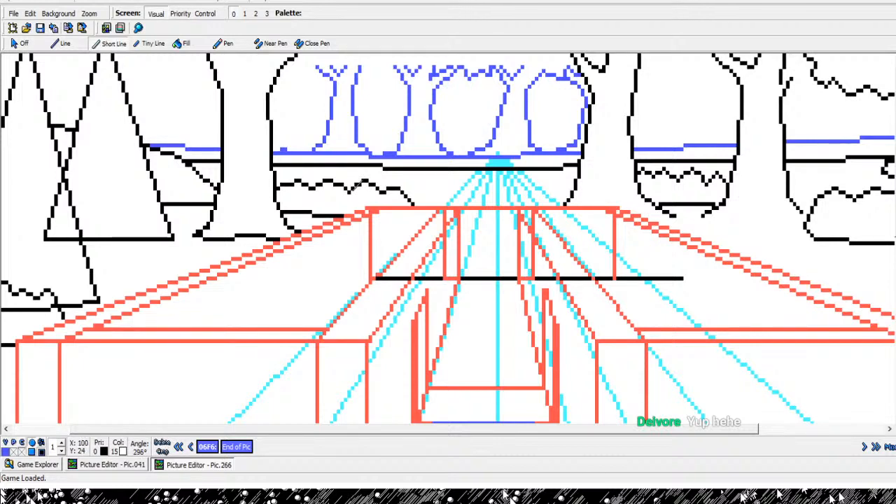
right_click(350, 150)
key("Left")
key("Delete")
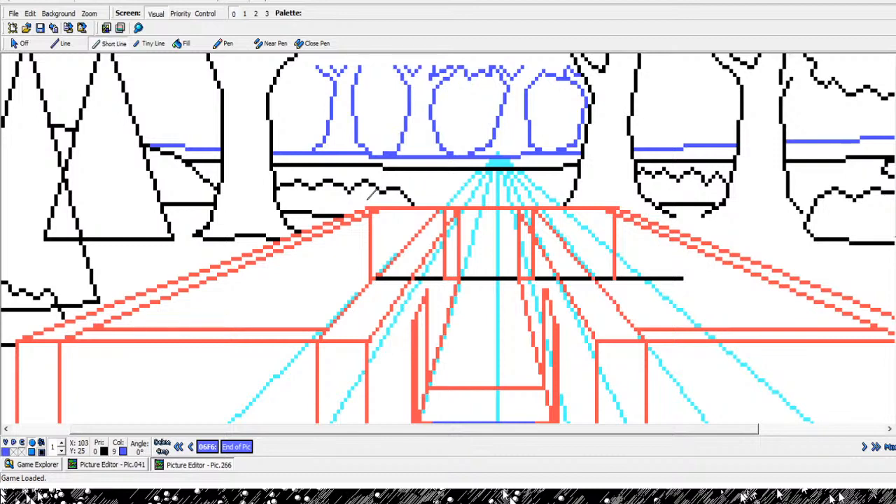
left_click(366, 200)
left_click(352, 189)
left_click(342, 144)
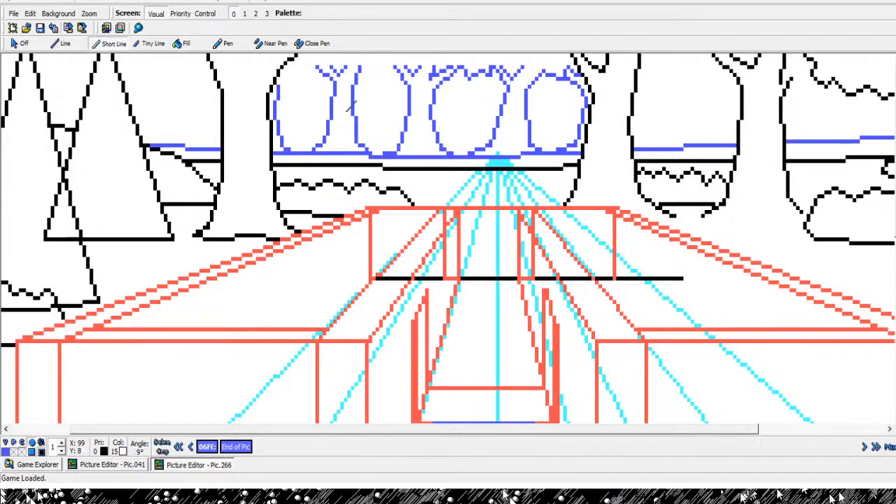
left_click(347, 112)
left_click(362, 86)
right_click(362, 87)
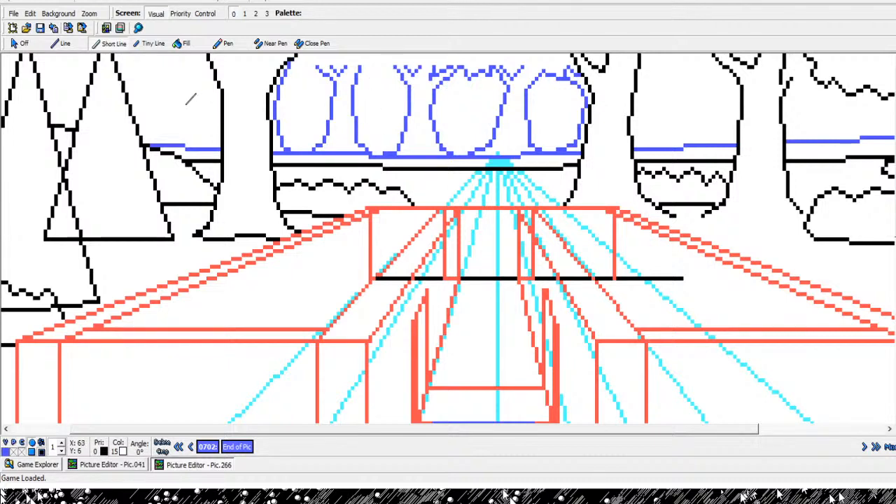
left_click(364, 92)
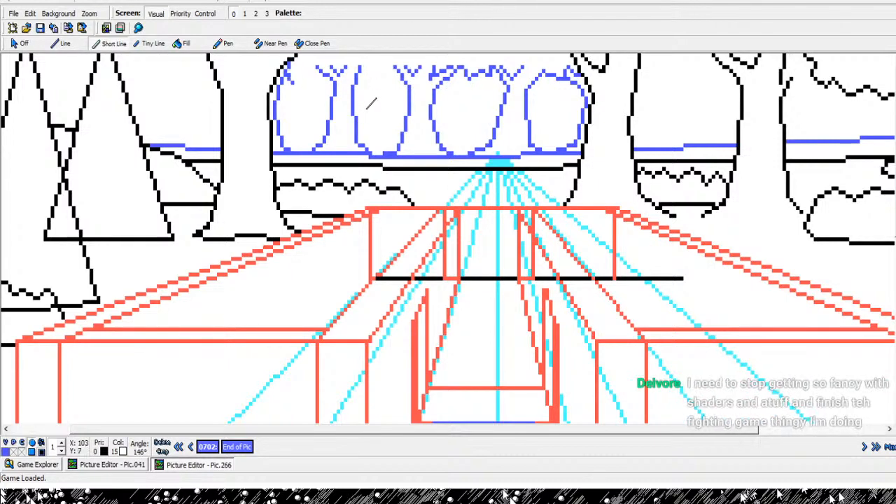
left_click(372, 102)
left_click(383, 89)
left_click(392, 89)
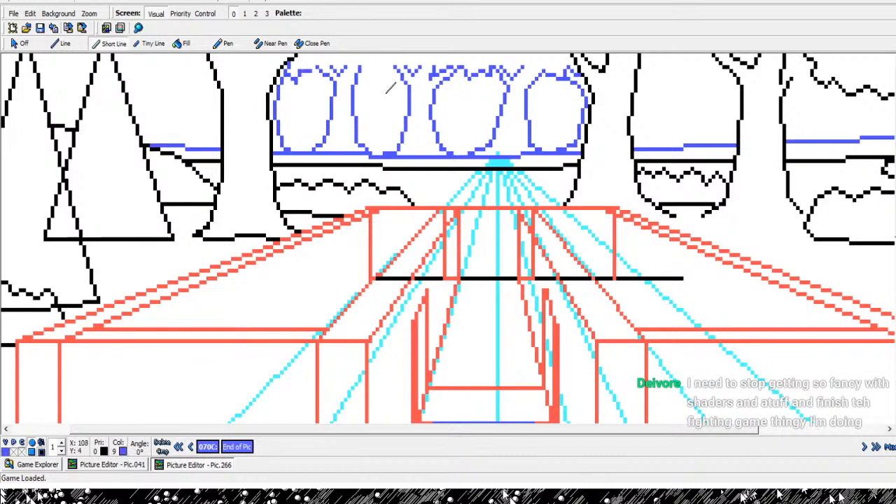
right_click(391, 89)
left_click(191, 447)
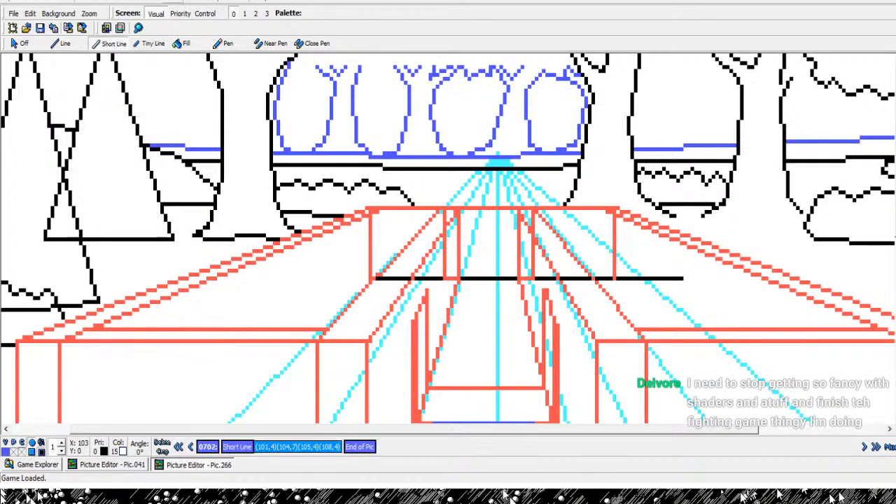
key("Delete")
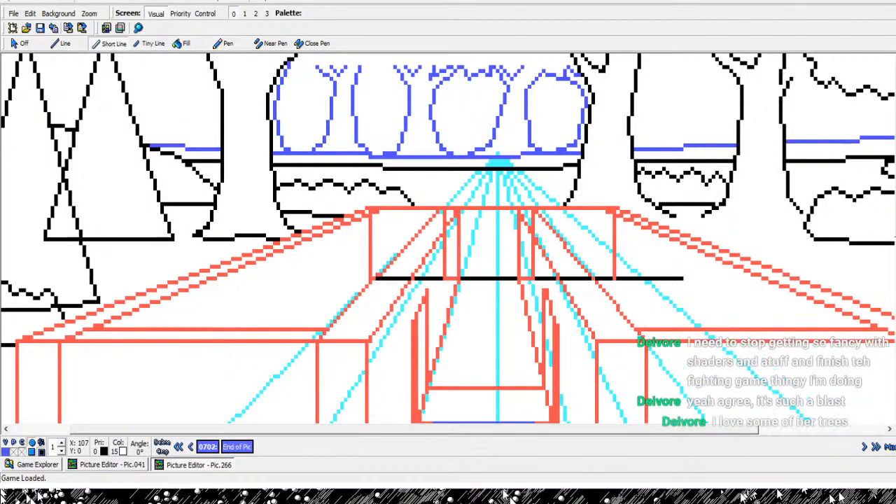
- Draw a scalloped blue leaf edge from the black tree's trunk to the fork of the leftmost distant trunk
left_click(357, 78)
left_click(360, 95)
left_click(374, 99)
left_click(383, 91)
left_click(390, 94)
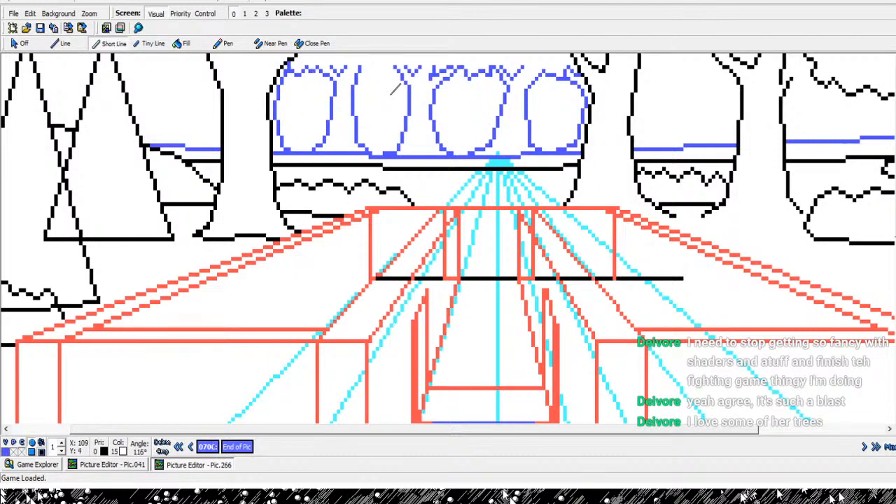
- Draw a small leaf outline in the leftmost distant trunk's fork and continue the scalloped blue edge to the second trunk's fork
left_click(415, 88)
left_click(422, 82)
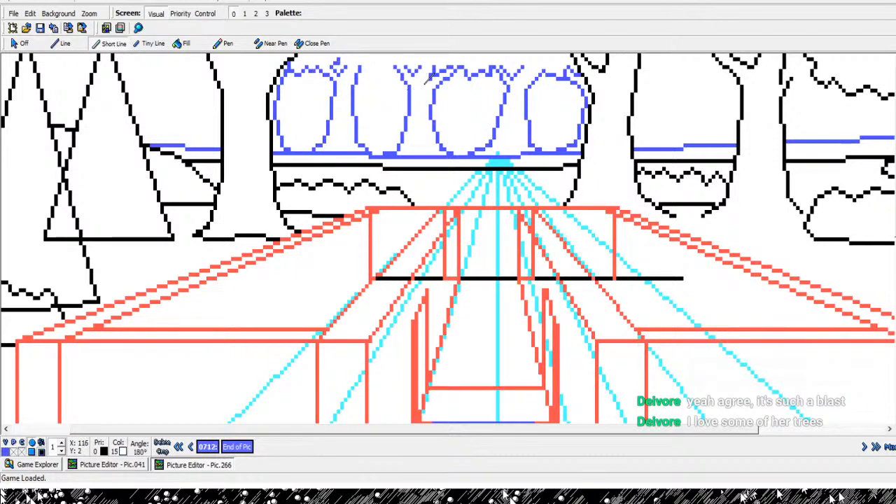
left_click(429, 87)
left_click(436, 91)
left_click(448, 94)
left_click(459, 104)
left_click(464, 96)
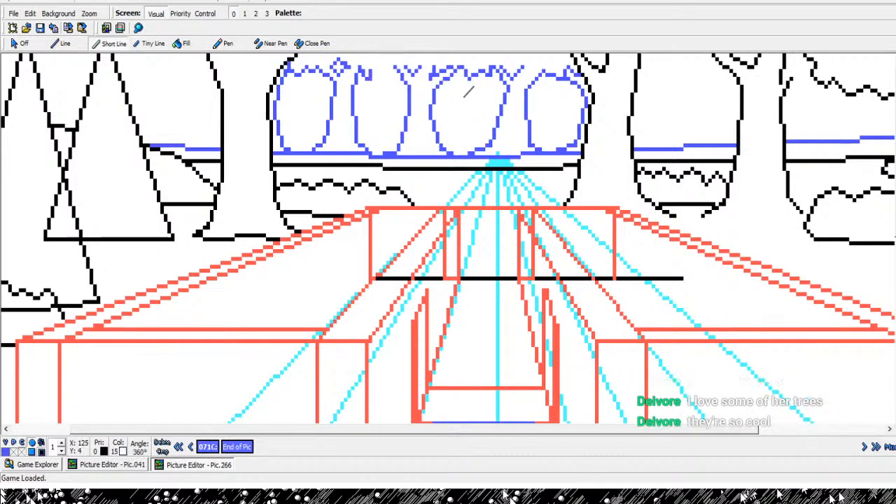
left_click(468, 99)
left_click(473, 91)
left_click(478, 100)
left_click(478, 100)
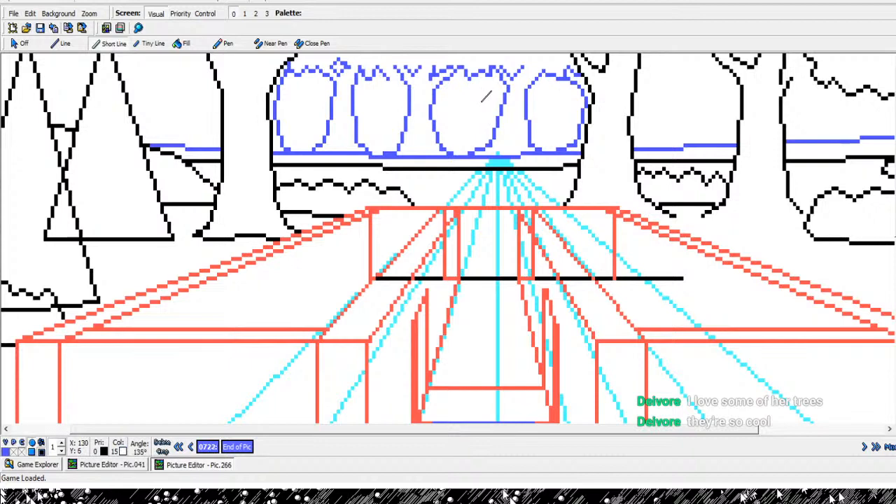
right_click(482, 102)
key("ctrl+z")
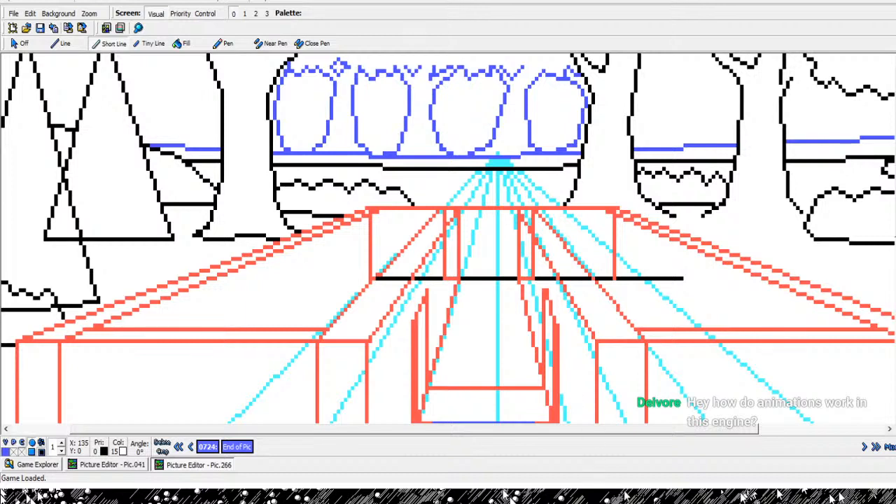
- Open the Ego view (000) from the game's view resources in the View Editor
left_click(37, 464)
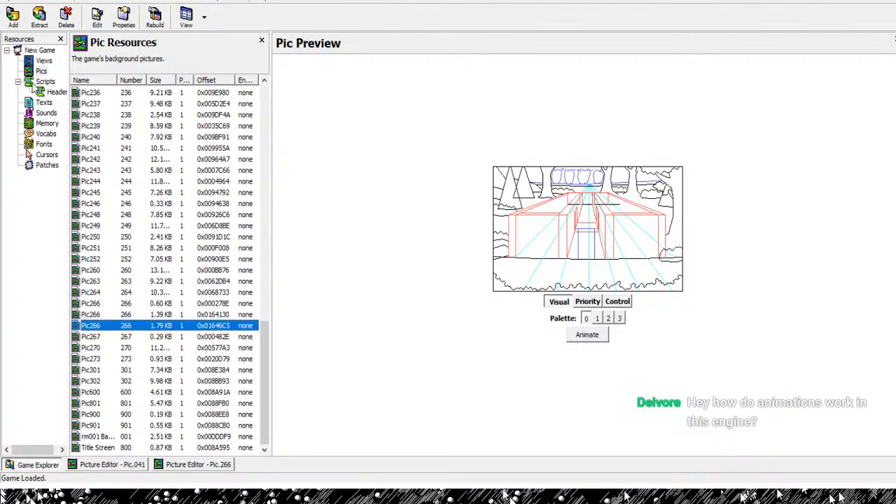
left_click(44, 62)
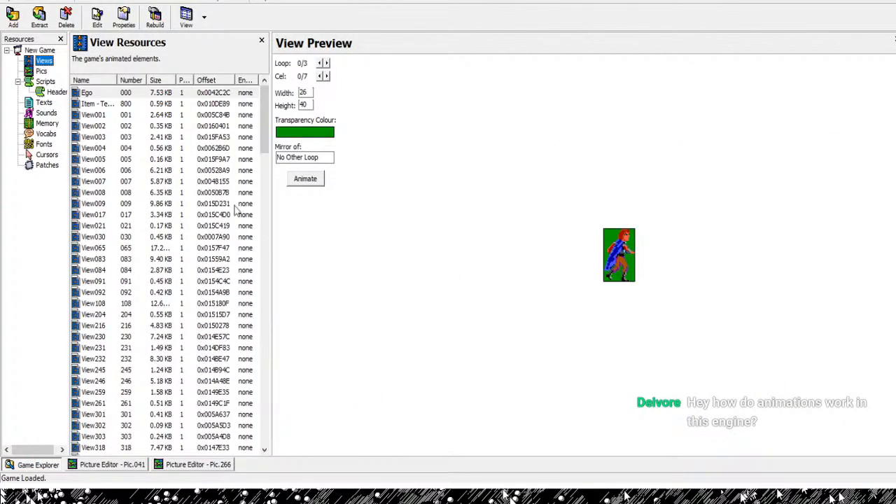
left_click(100, 93)
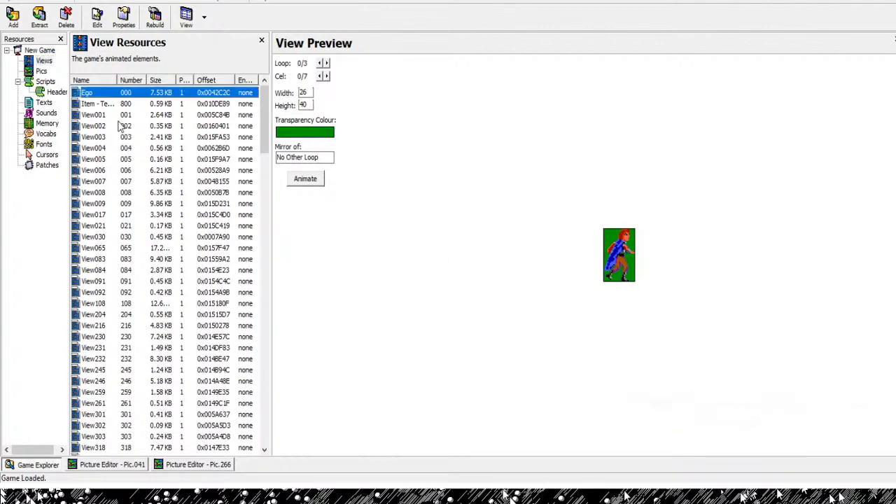
double_click(140, 94)
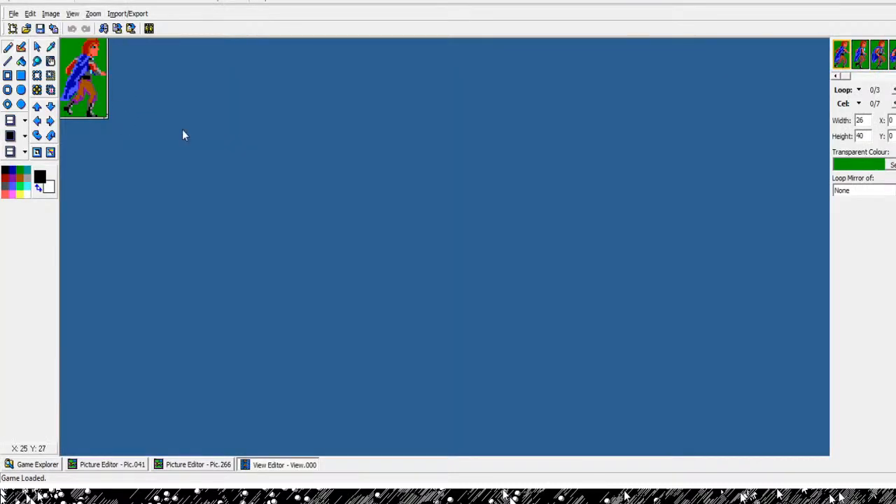
- Enlarge the Ego sprite, step through its loops to examine the animation frames, and close the view
left_click(38, 62)
left_click(112, 96)
left_click(115, 108)
left_click(119, 126)
left_click(124, 154)
left_click(130, 175)
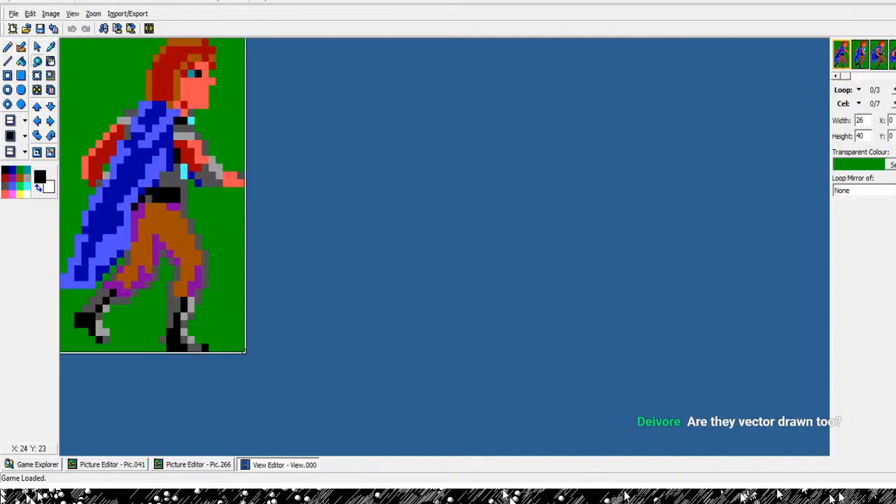
left_click(895, 90)
left_click(895, 89)
left_click(895, 89)
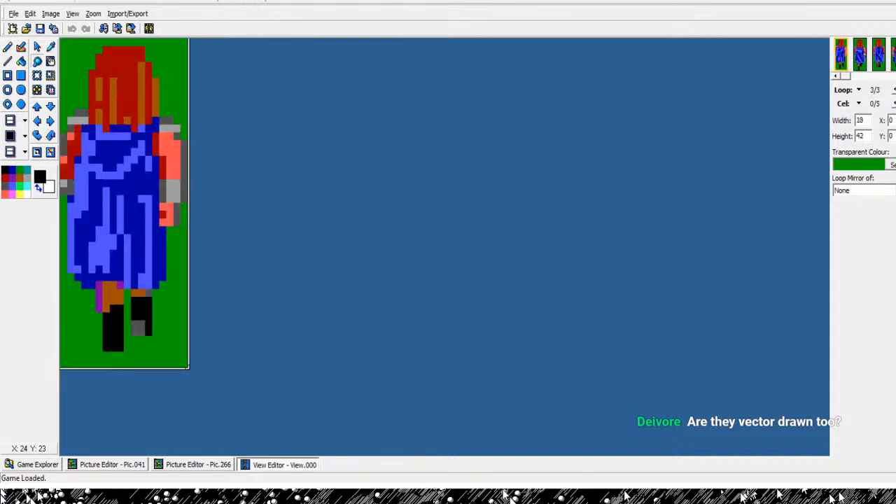
left_click(895, 90)
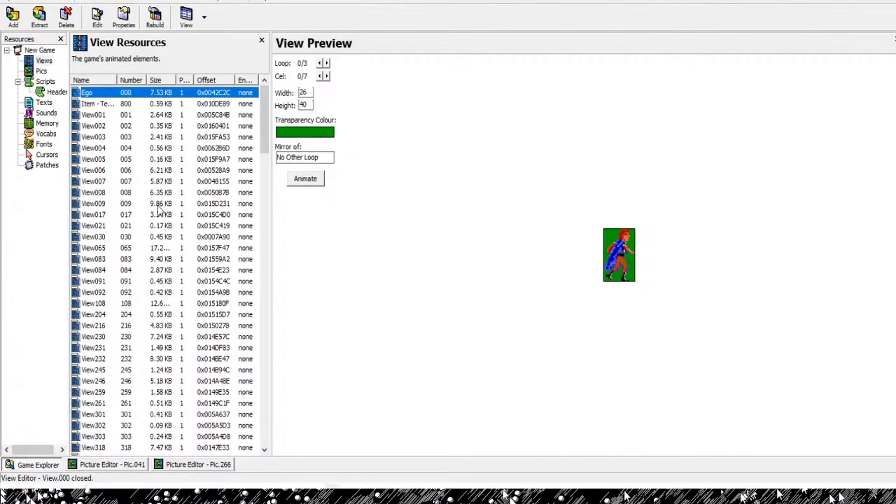
- Browse the view resource previews to find another character sprite, stopping at View006
key("Down")
key("Down")
key("Down")
key("Down")
key("Down")
key("Down")
key("Down")
key("Down")
key("Down")
key("Down")
key("Down")
key("Down")
key("Down")
key("Down")
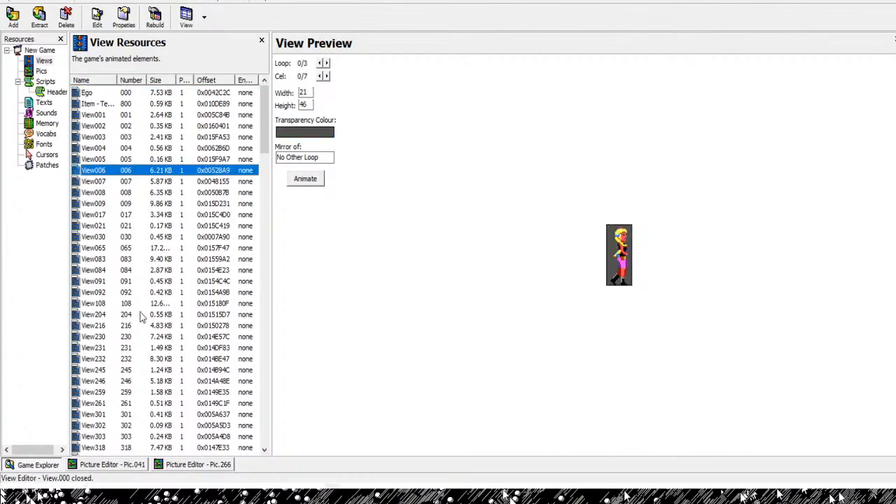
key("Up")
key("Up")
key("Up")
key("Up")
key("Up")
key("Up")
key("Up")
key("Up")
key("Up")
key("Up")
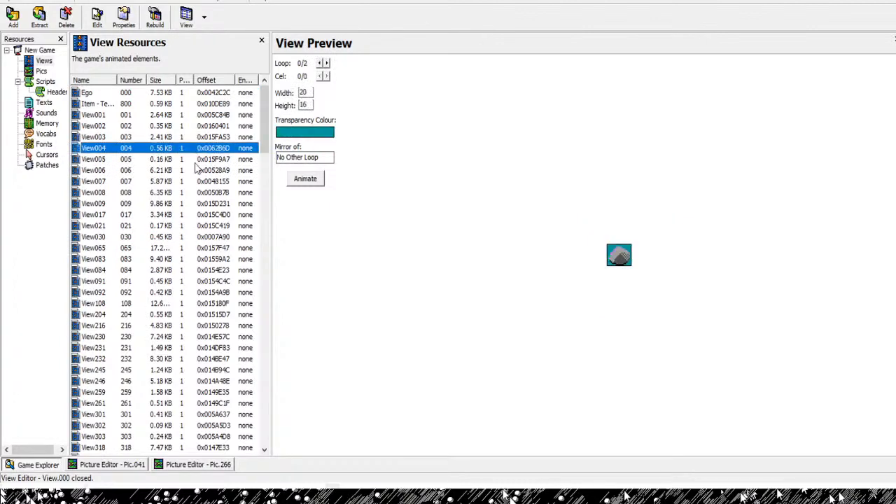
key("Down")
key("Down")
key("Down")
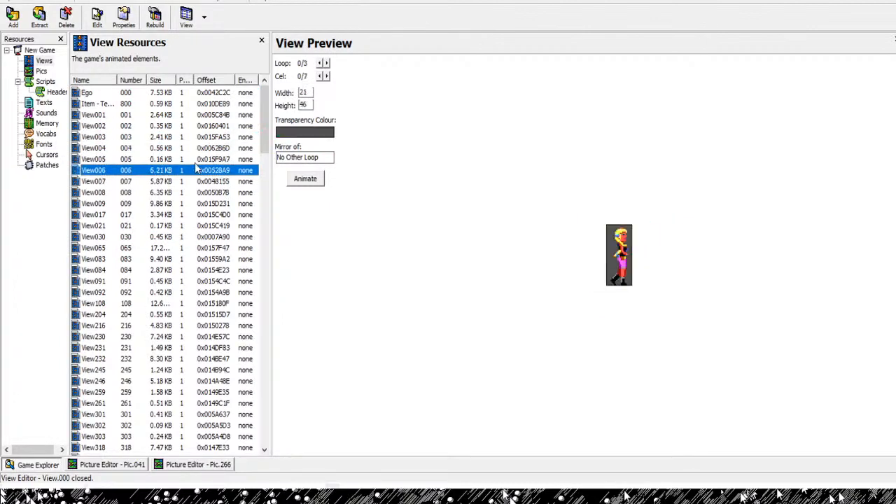
- Open View006 at an enlarged size, step through the walking cels of loop 0, and close the view
double_click(196, 170)
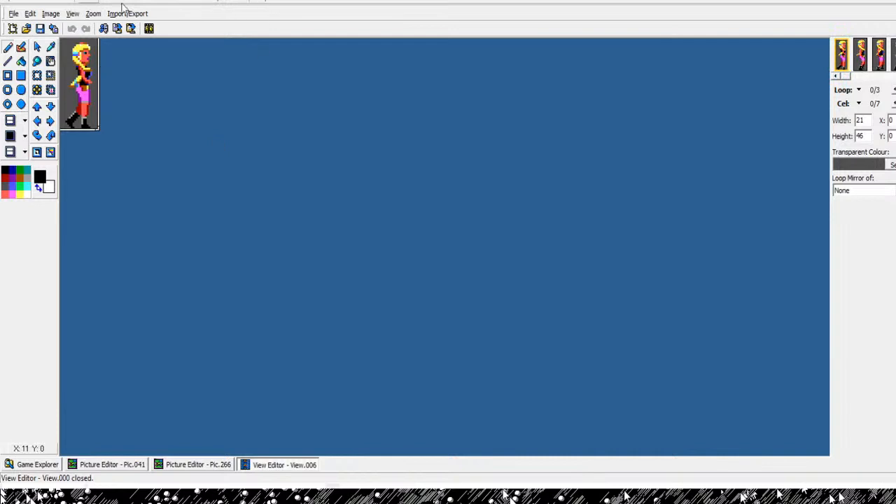
left_click(230, 288)
key("Right")
key("Right")
key("Right")
key("Right")
key("Right")
key("Right")
key("Right")
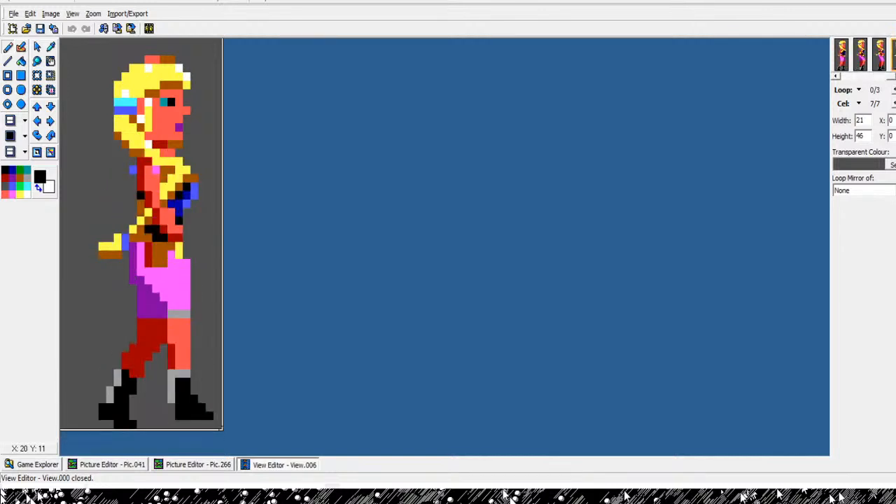
key("Right")
key("Right")
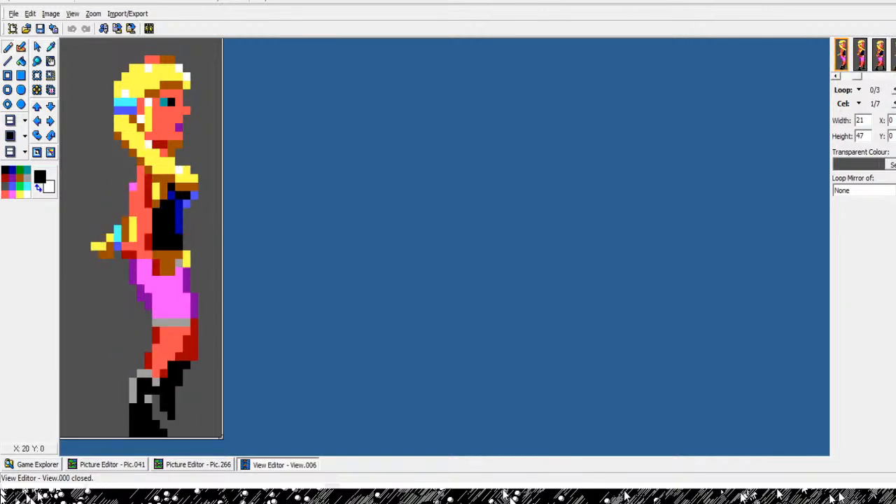
key("ctrl+F4")
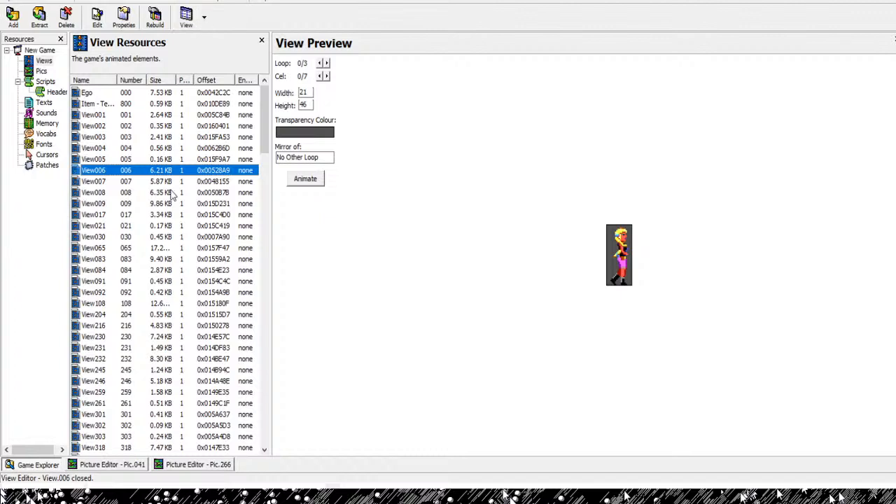
- Open View007 in the View Editor and enlarge its sprite for inspection
key("Down")
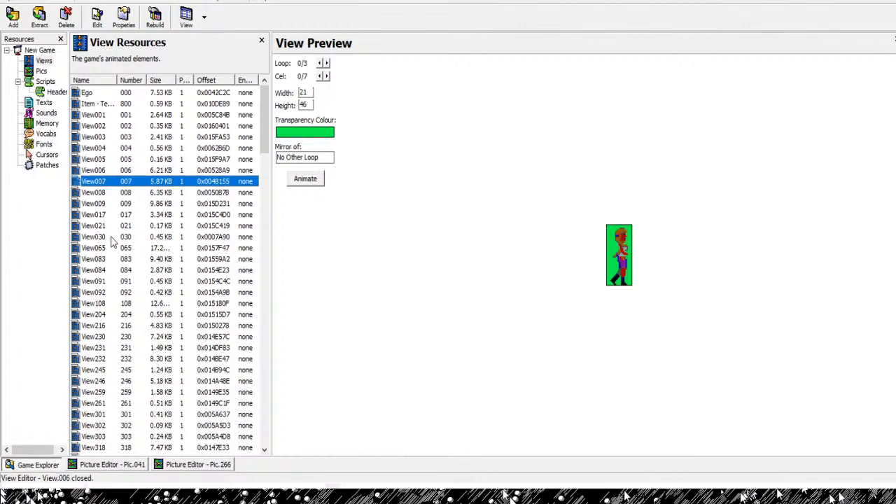
key("Return")
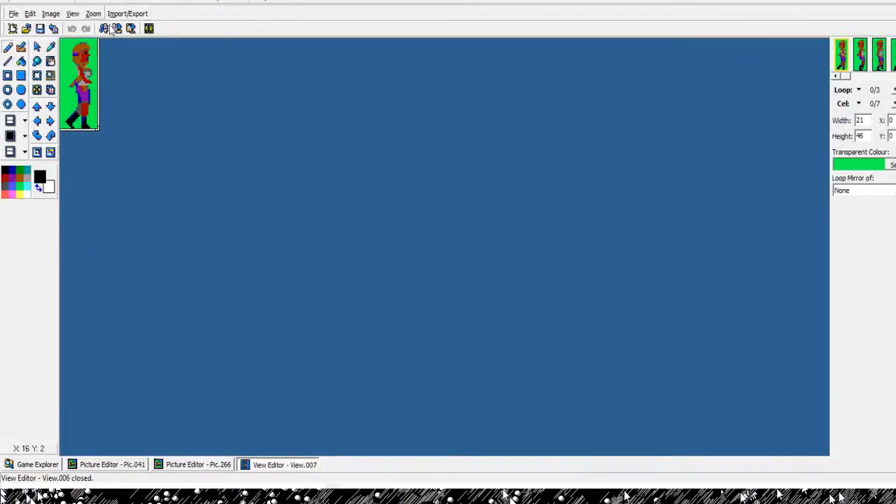
left_click(37, 61)
left_click(96, 105)
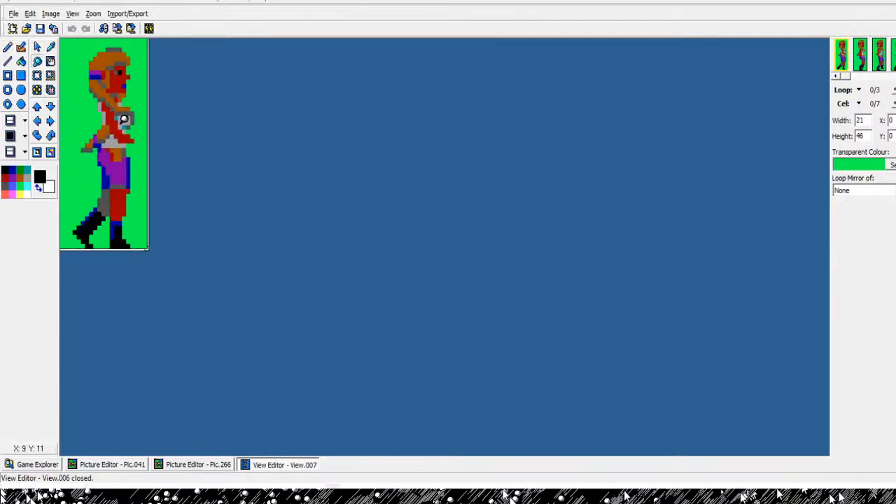
left_click(124, 119)
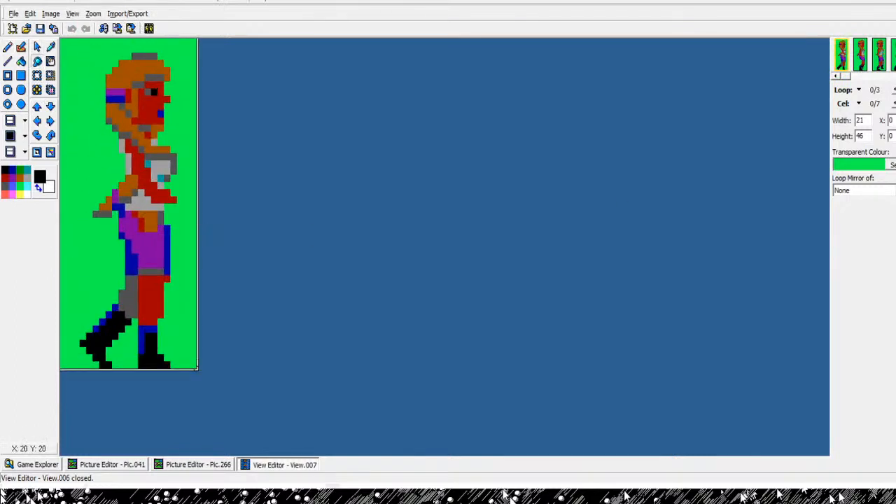
- Step through the walking cels of loop 0 in View007 and close the view
left_click(895, 104)
left_click(895, 104)
left_click(895, 103)
left_click(895, 104)
left_click(895, 103)
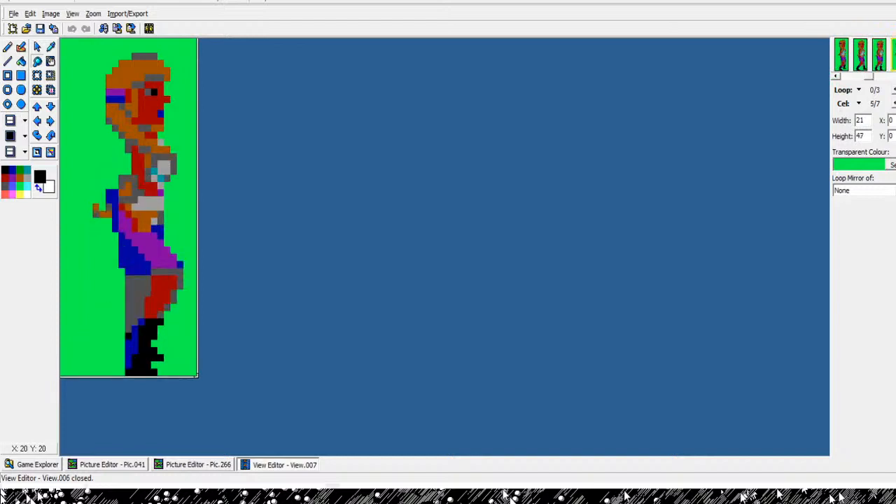
left_click(895, 104)
left_click(895, 104)
left_click(895, 103)
left_click(895, 103)
left_click(895, 103)
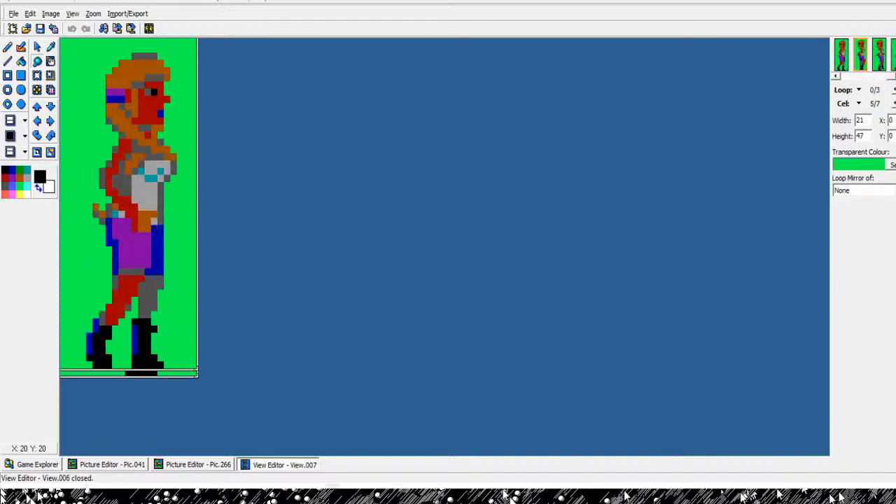
left_click(895, 103)
left_click(895, 103)
left_click(895, 104)
left_click(895, 104)
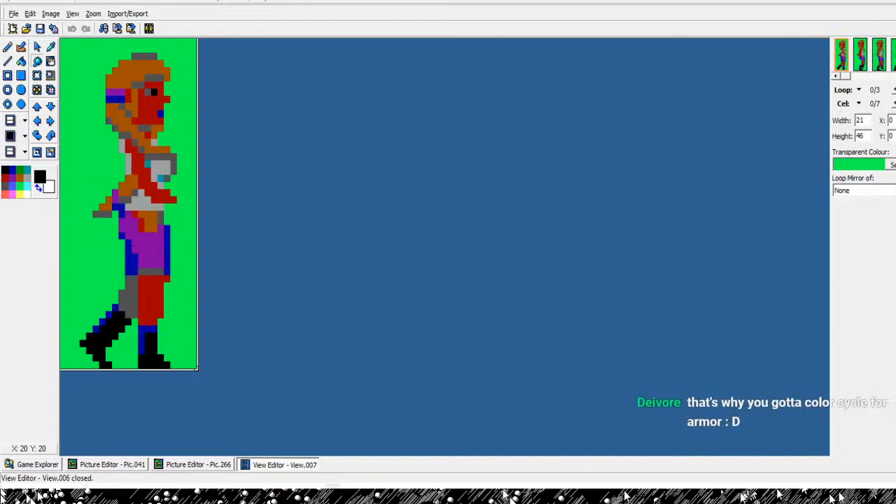
left_click(895, 13)
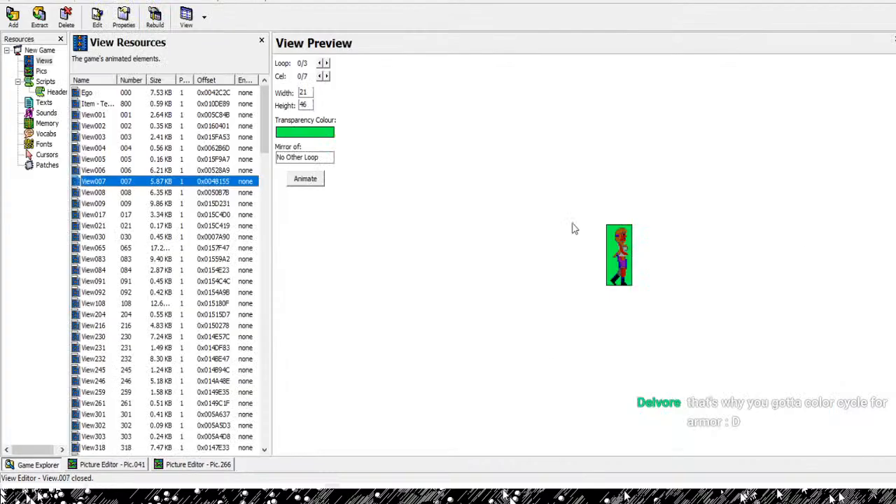
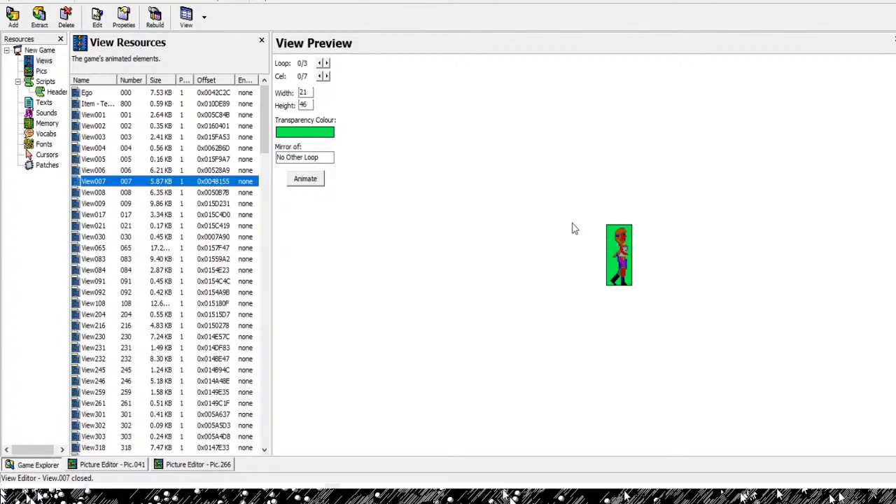
- Open the waterfall sprite View009 in the View Editor, inspect it, and close the view
key("Down")
key("Down")
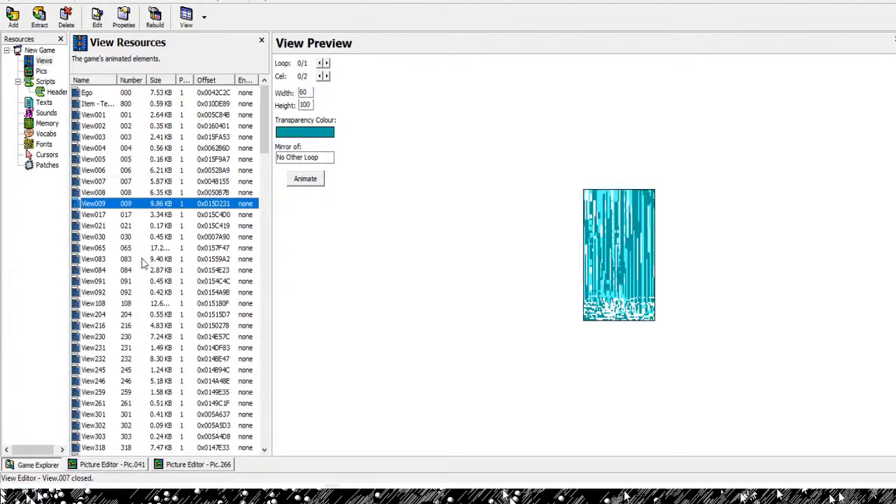
key("Return")
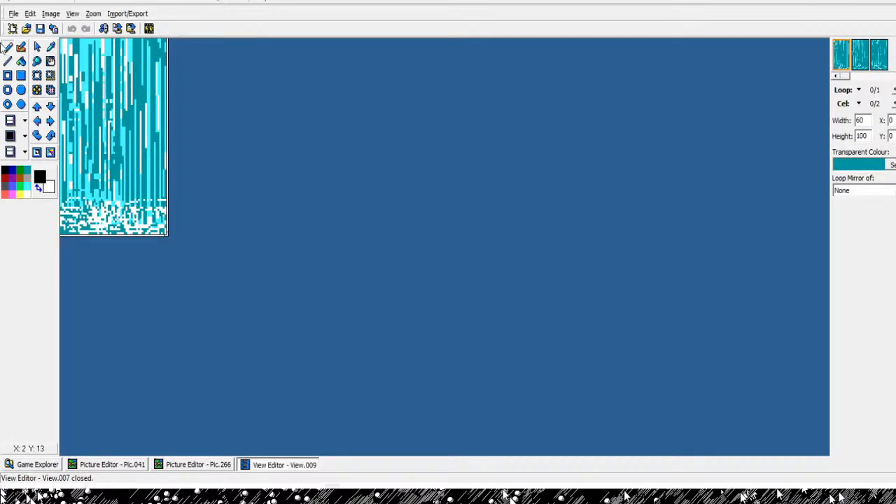
key("Right")
key("Right")
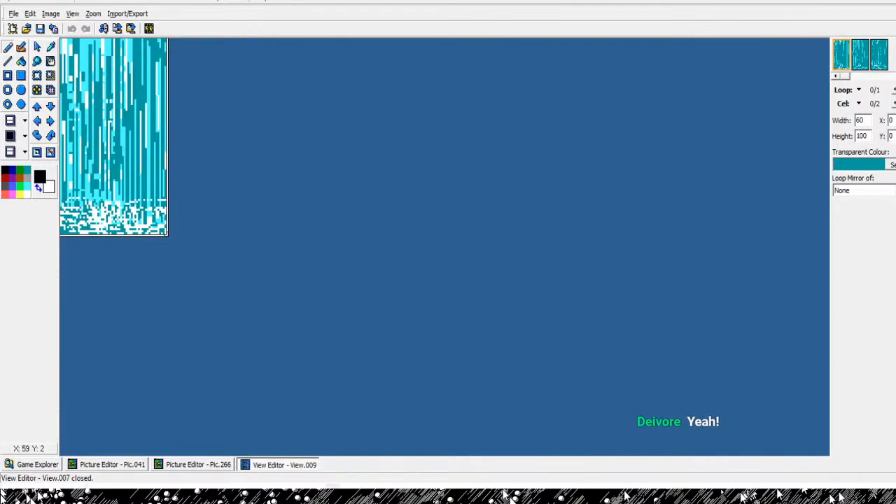
key("ctrl+F4")
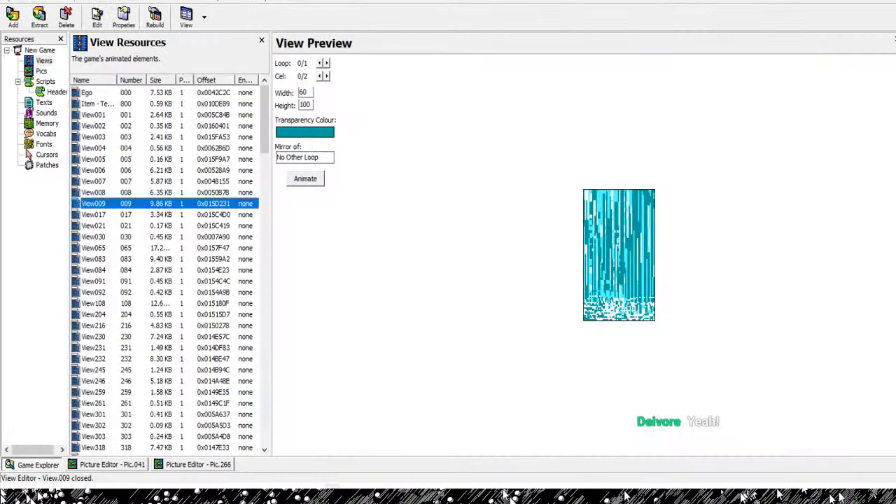
- Browse the view previews from View017 to View092, going back to look at View065 and View083
key("Tab")
key("Tab")
key("Down")
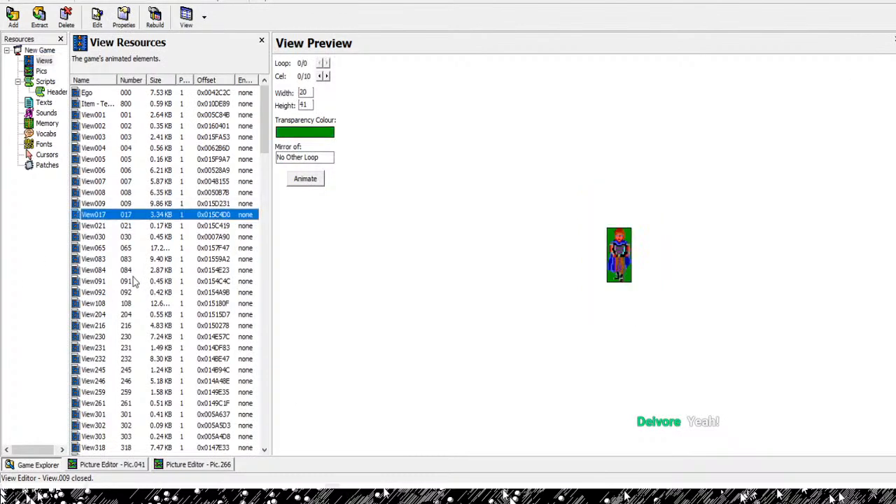
key("Down")
key("Down")
key("Down")
key("Down")
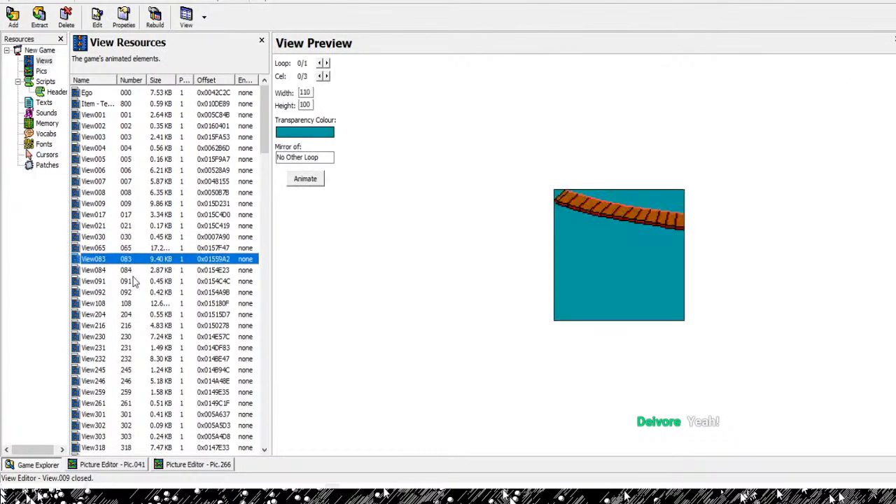
key("Up")
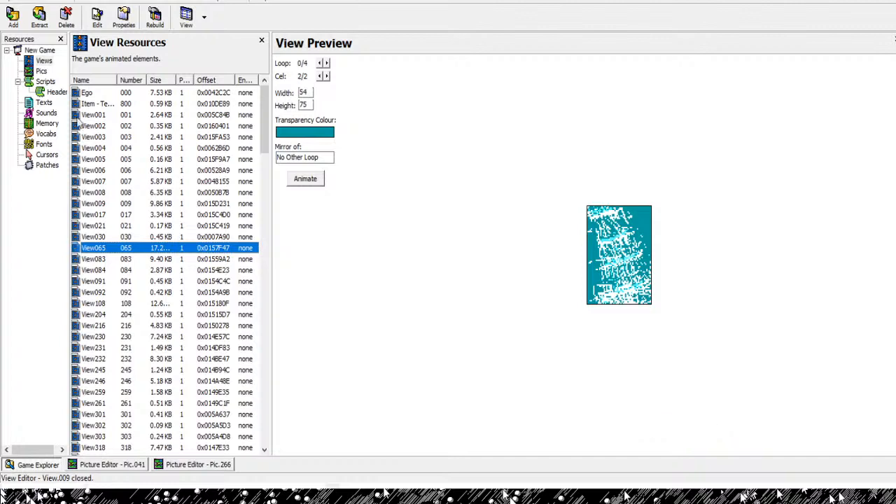
key("Down")
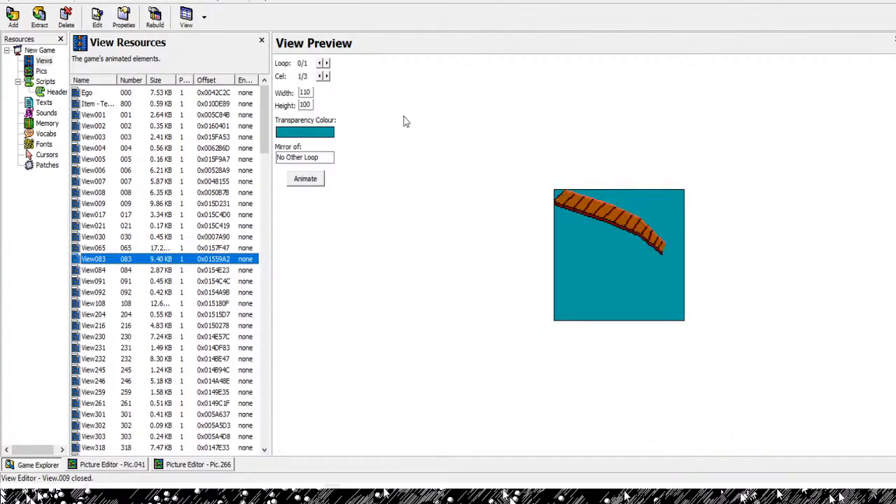
key("Down")
key("Down")
key("Down")
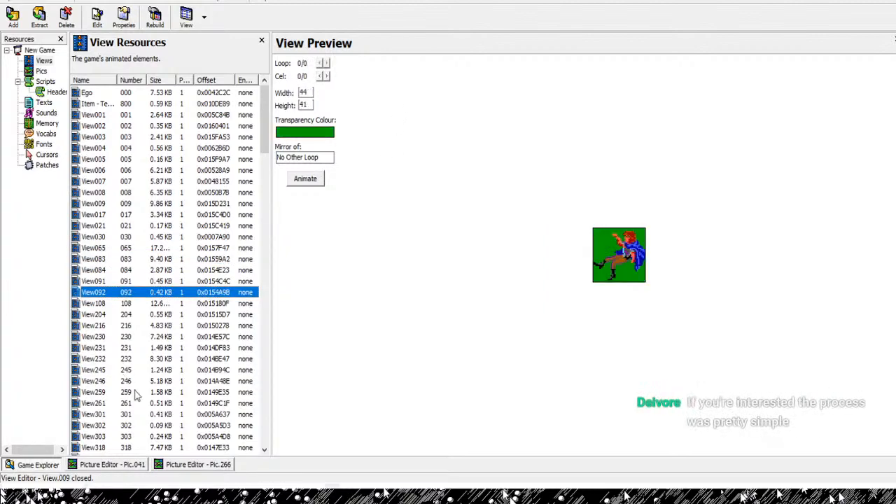
- Browse the remaining view previews through the 300s and 600s up to View950
key("Down")
key("Down")
key("Down")
key("Down")
key("Down")
key("Down")
key("Down")
key("Down")
key("Down")
key("Down")
key("Down")
key("Down")
key("Down")
key("Down")
key("Down")
key("Down")
key("Down")
key("Down")
key("Down")
key("Down")
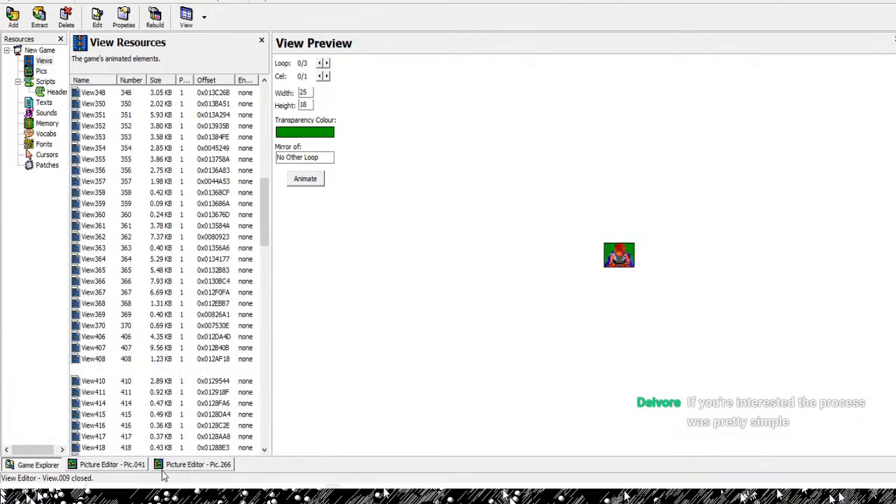
key("Down")
key("Down")
key("Down")
key("Down")
key("Down")
key("Down")
key("Down")
key("Down")
key("Down")
key("Down")
key("Down")
key("Down")
key("Down")
key("Down")
key("Down")
key("Down")
key("Down")
key("Down")
key("Down")
key("Down")
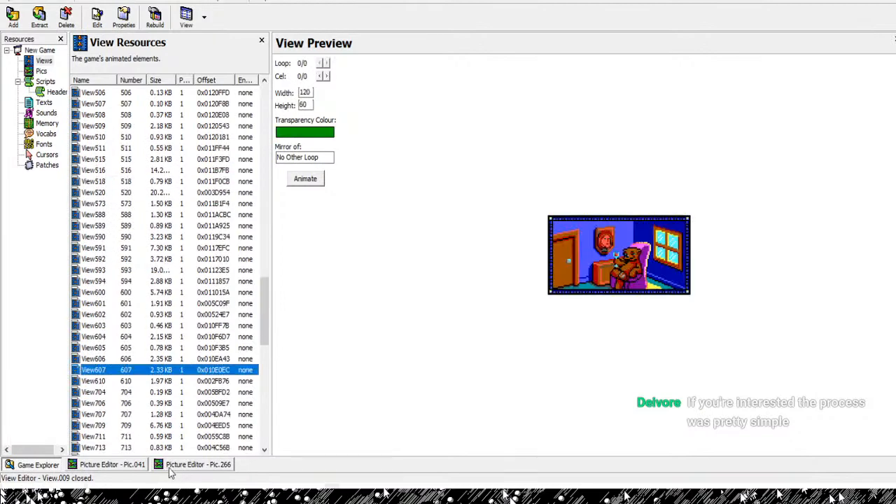
key("Down")
key("Down")
key("Down")
key("Down")
key("Down")
key("Down")
key("Down")
key("Down")
key("Down")
key("Down")
key("Down")
key("Down")
key("Down")
key("Down")
key("Down")
key("Down")
key("Down")
key("Down")
key("Down")
key("Down")
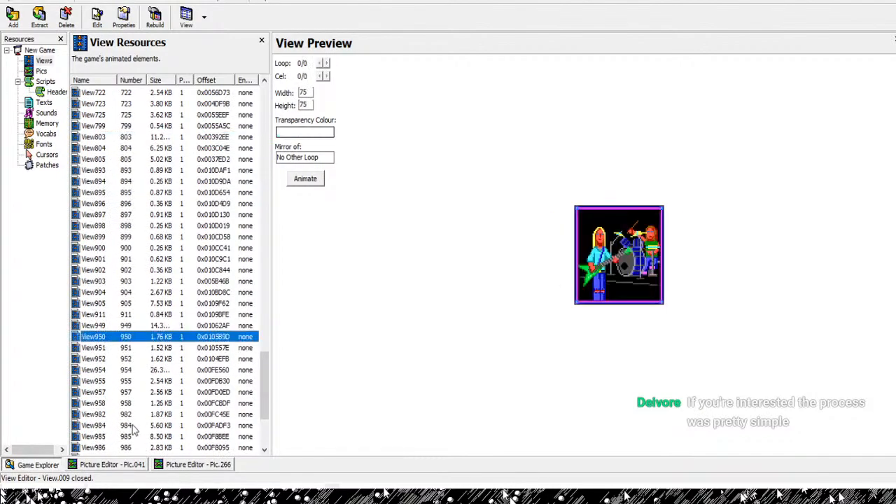
- Switch to Pic.041 to examine the stone room drawing
left_click_drag(264, 406, 42, 98)
left_click(112, 464)
left_click(112, 465)
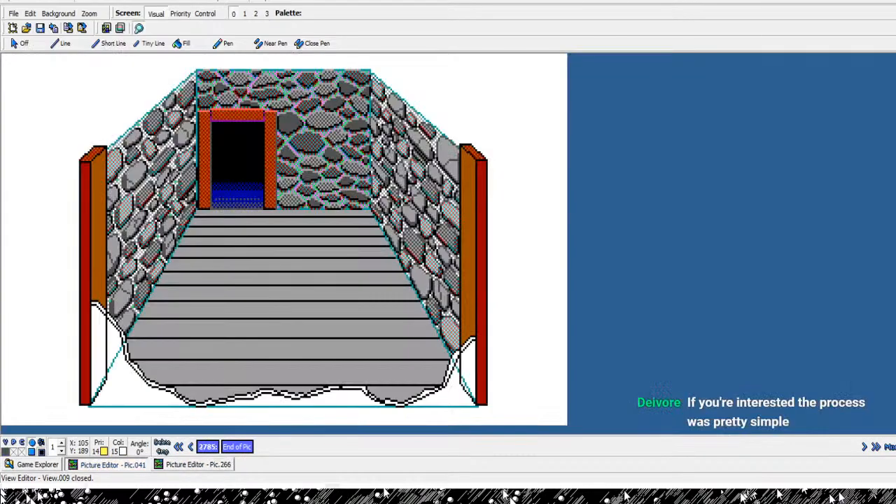
- Return to Pic.266 and finish the blue leaf edges above the distant trees with short lines
left_click(198, 465)
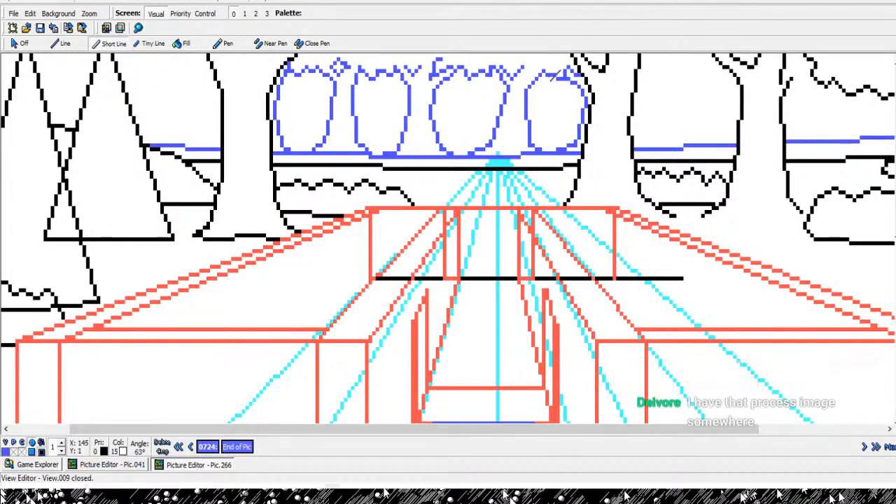
right_click(557, 87)
left_click(640, 81)
left_click(655, 79)
right_click(655, 80)
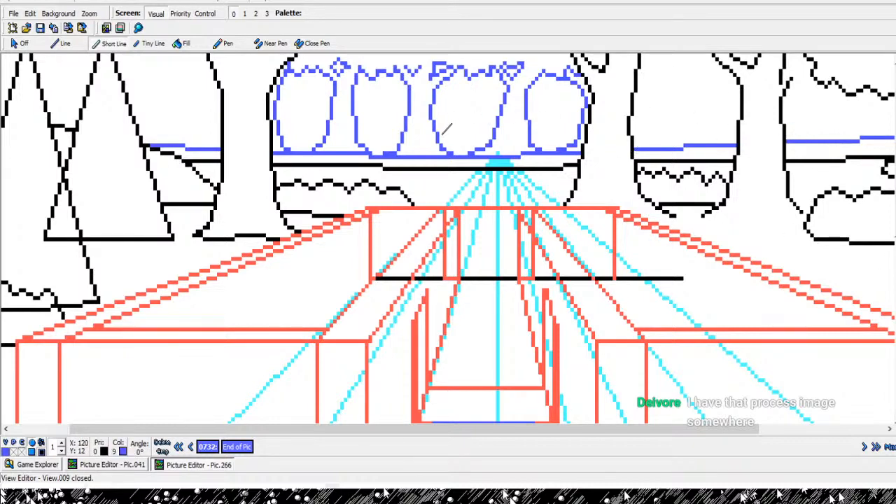
- Fill the gaps around the distant tree shapes and the strip beneath them with blue
left_click(187, 45)
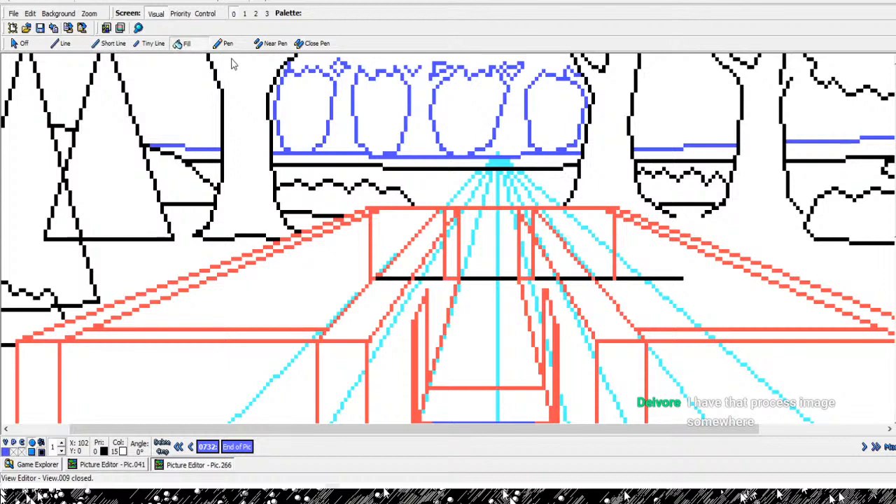
left_click(433, 133)
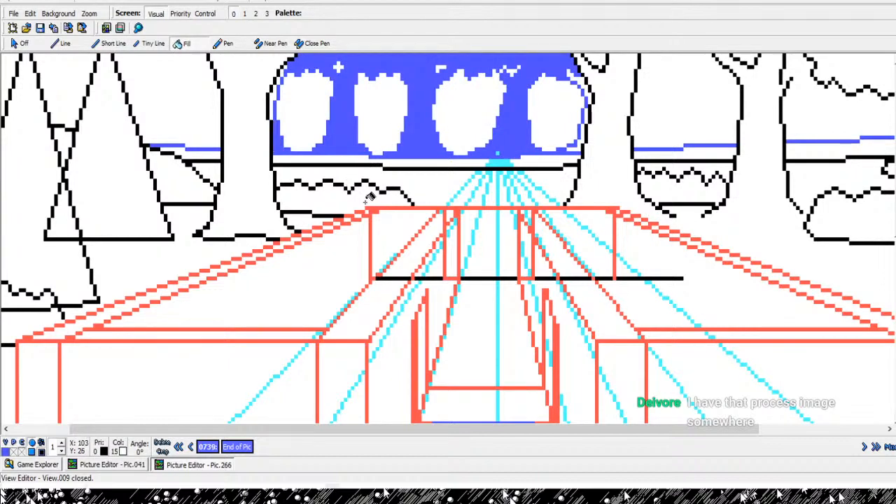
left_click(352, 161)
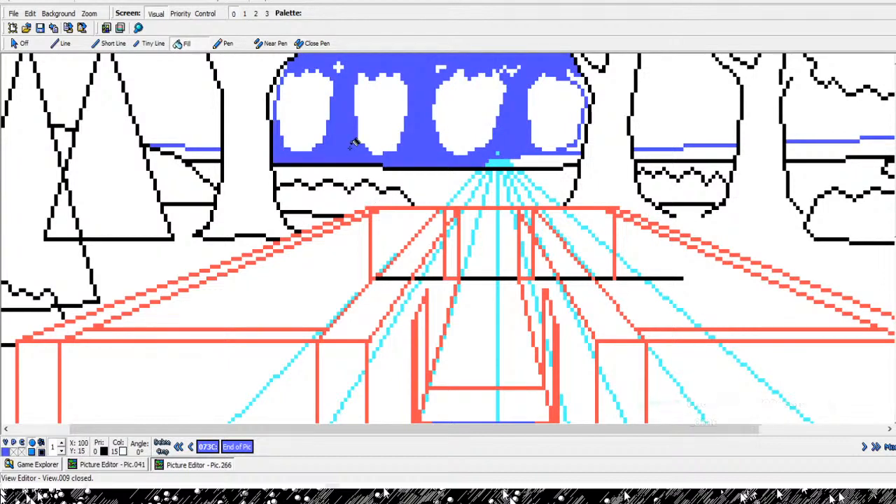
left_click(361, 100)
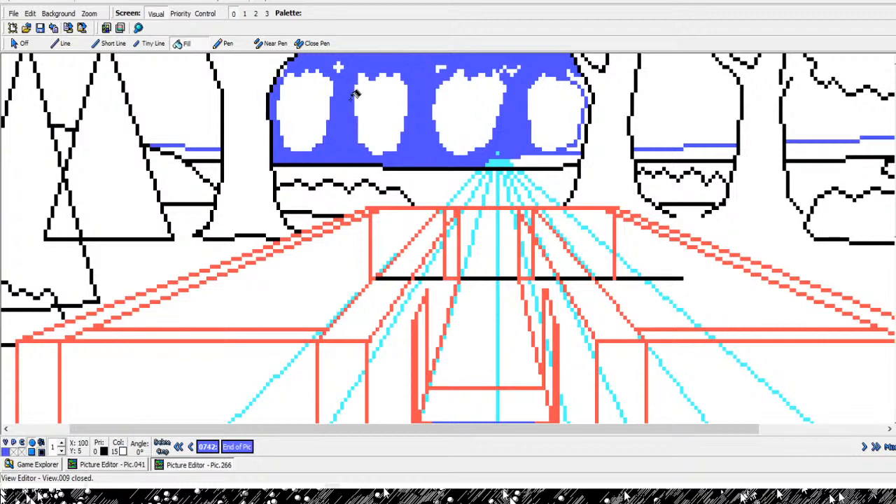
left_click(352, 96)
- Fill the leftover white slivers beside the rightmost distant tree and along the ground line with blue
left_click(226, 42)
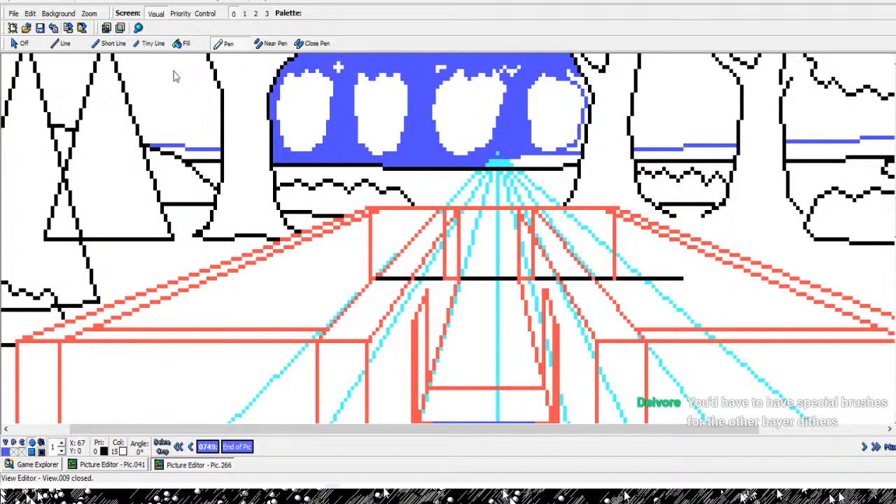
left_click(184, 43)
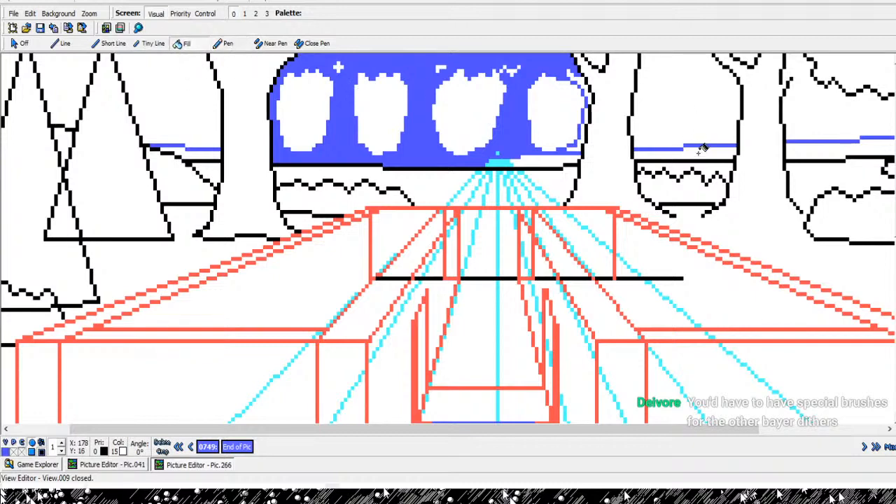
left_click(581, 85)
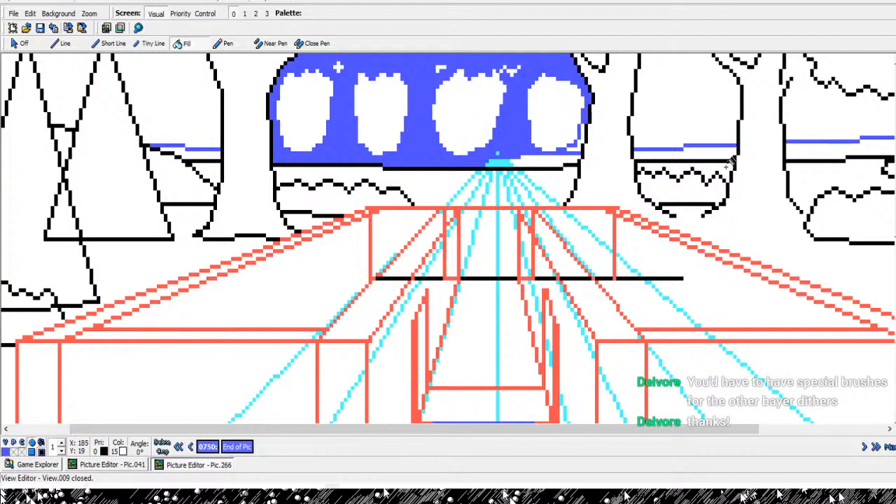
left_click(581, 133)
left_click(539, 162)
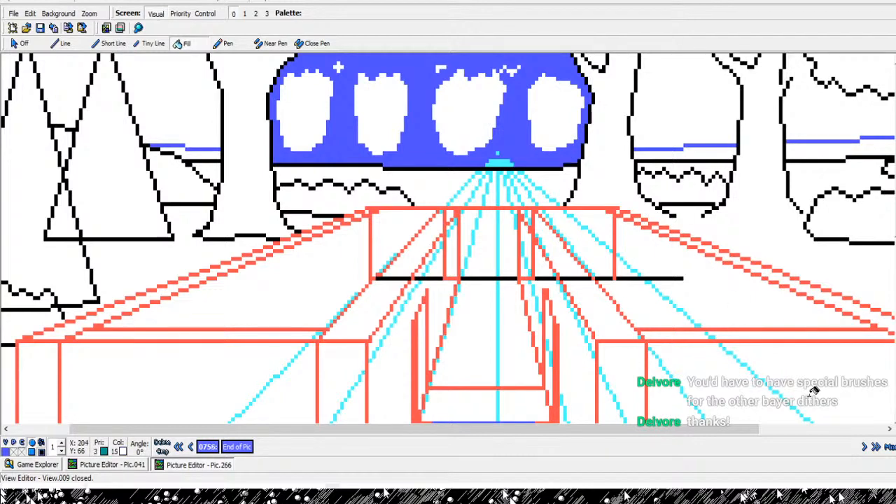
- Examine the blue background against the whole Pic.266 drawing, at reduced and enlarged sizes
left_click(152, 43)
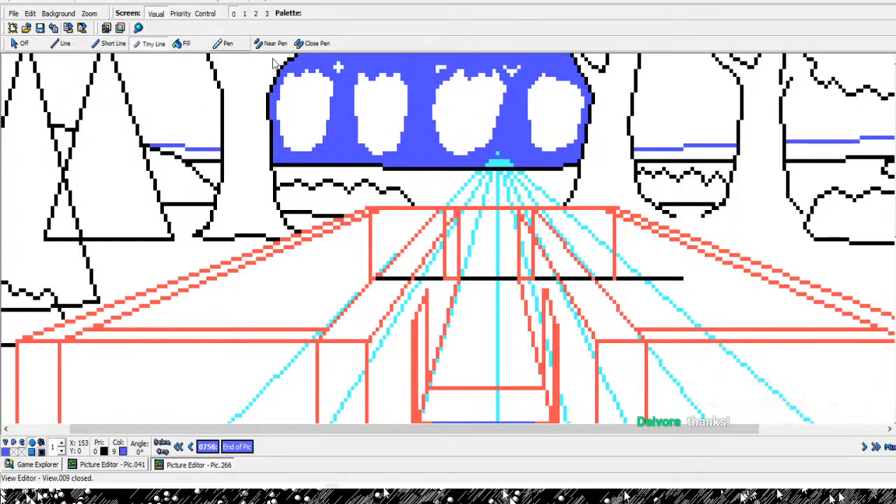
left_click(139, 28)
right_click(342, 176)
right_click(341, 171)
right_click(339, 159)
right_click(336, 149)
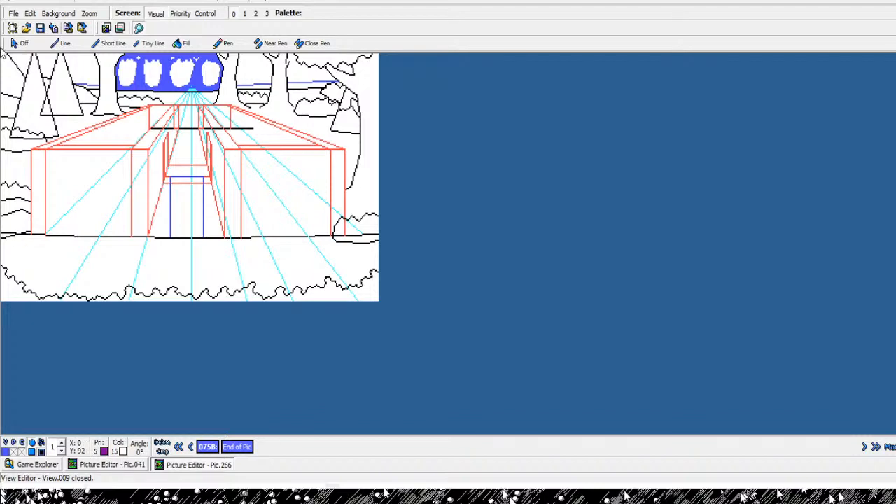
left_click(162, 94)
left_click(162, 93)
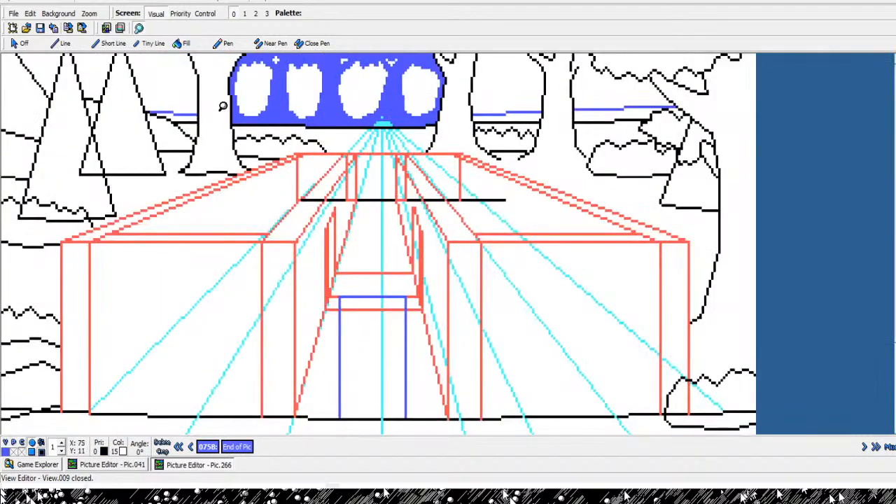
left_click(216, 121)
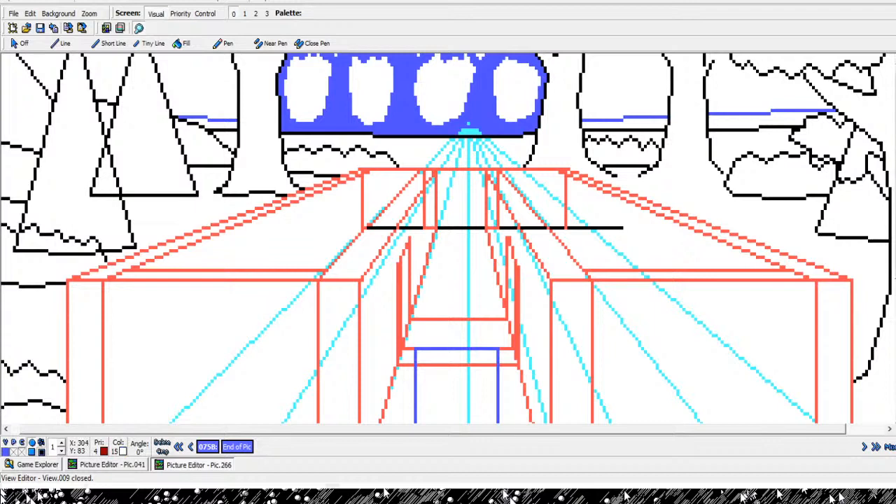
scroll(448, 238, "up", 1)
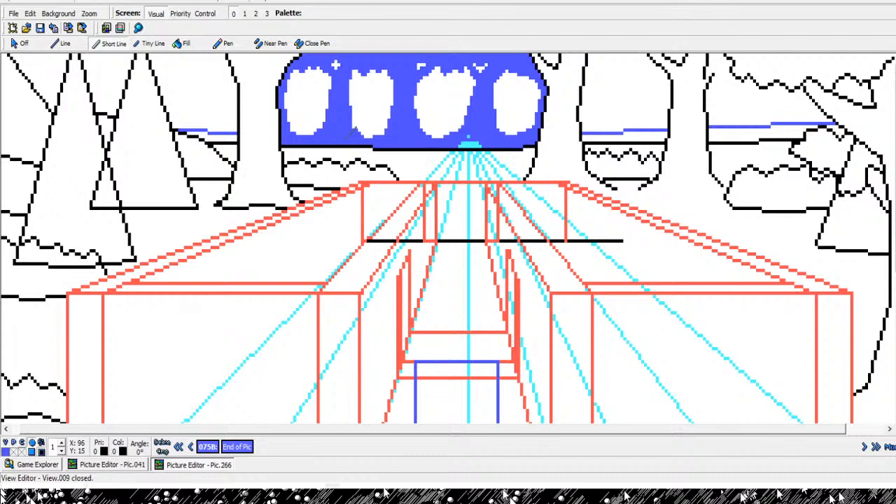
left_click(256, 127)
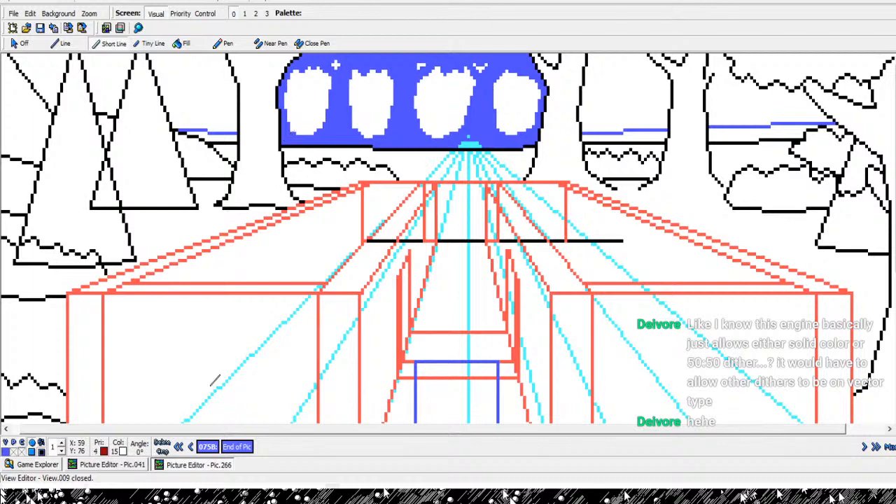
- Preview views 803, 895 and 893 in the game's view resources, and return to Pic.266
left_click(33, 465)
left_click(95, 137)
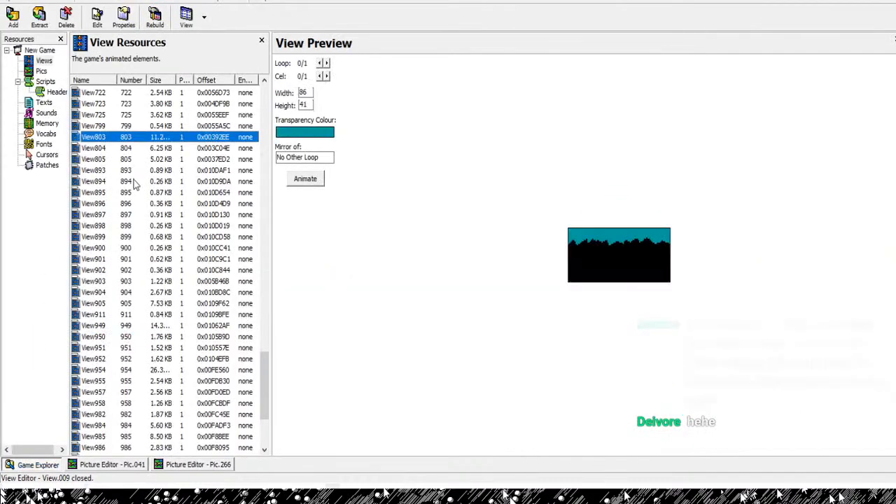
left_click(130, 193)
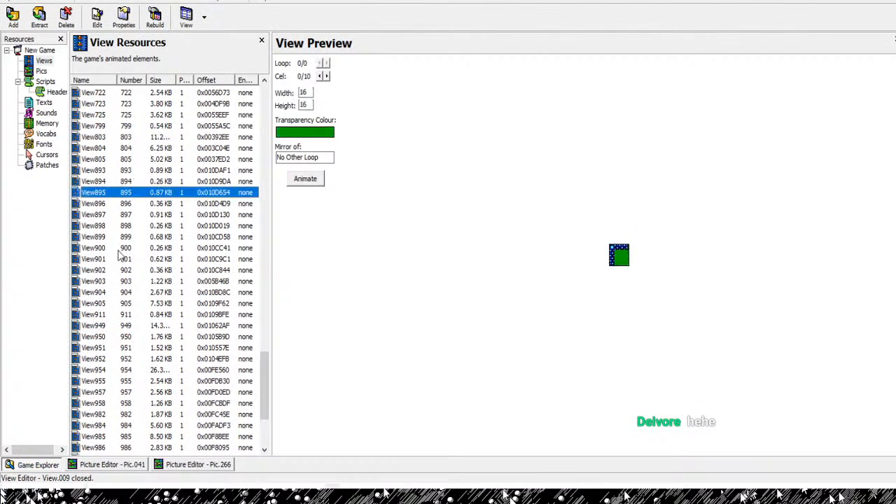
key("Up")
key("Up")
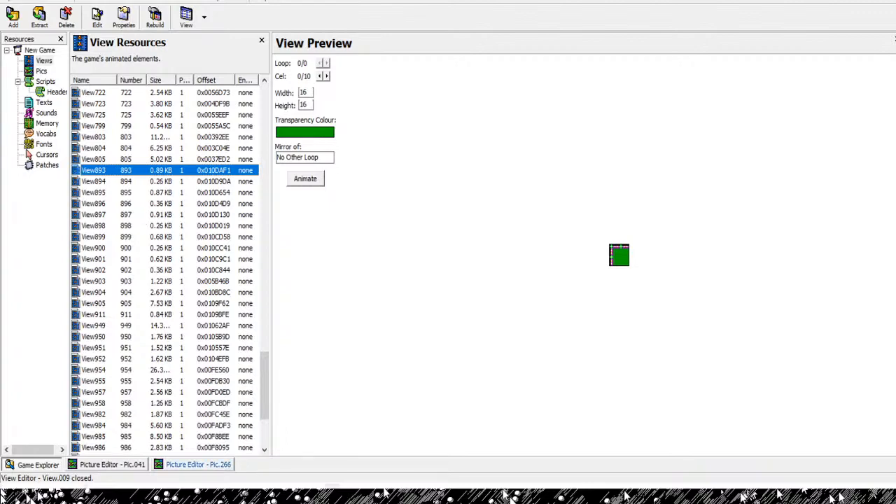
left_click(198, 465)
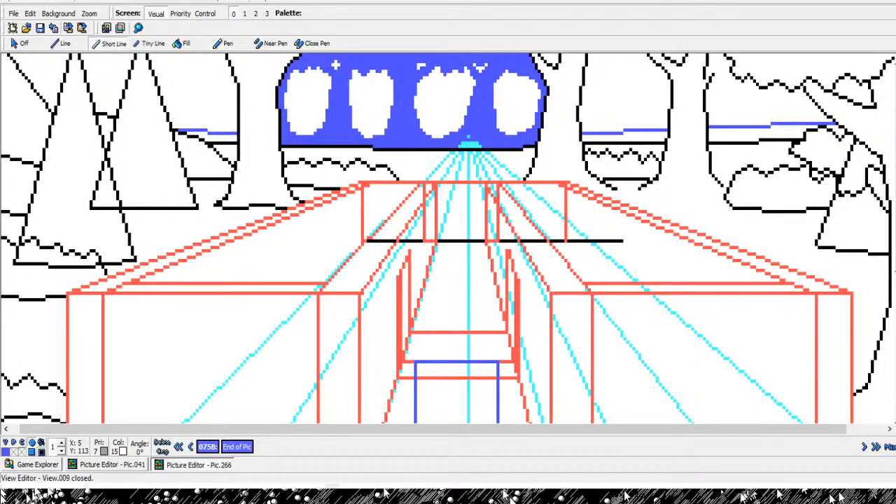
- Try a dithered yellow-brown fill in the gap between the right pine and the tree trunk, and delete it
left_click(182, 43)
left_click(203, 91)
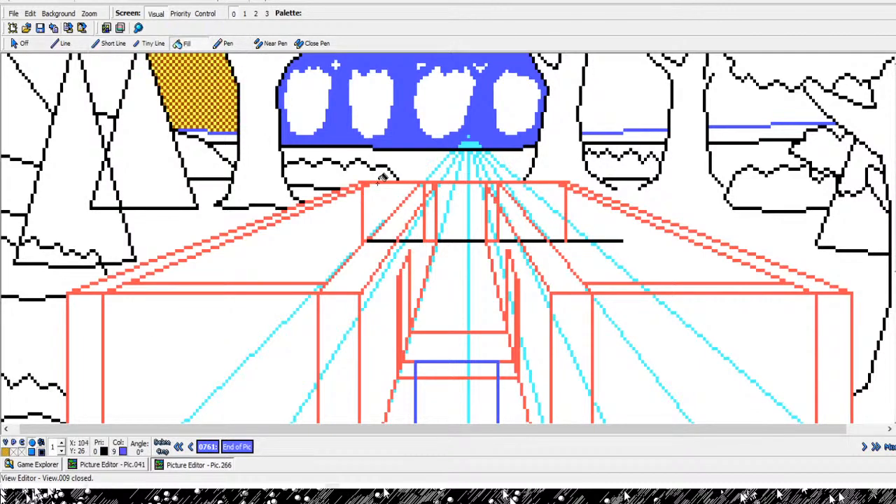
key("Left")
key("Left")
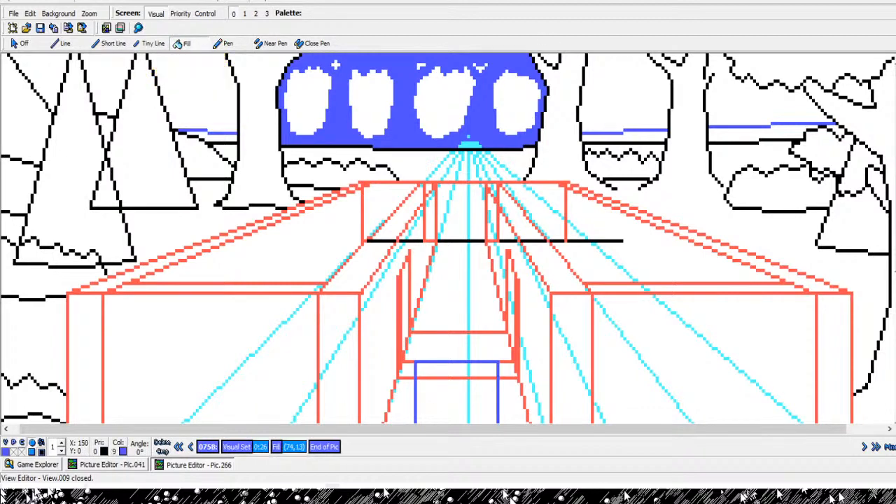
key("Delete")
key("Delete")
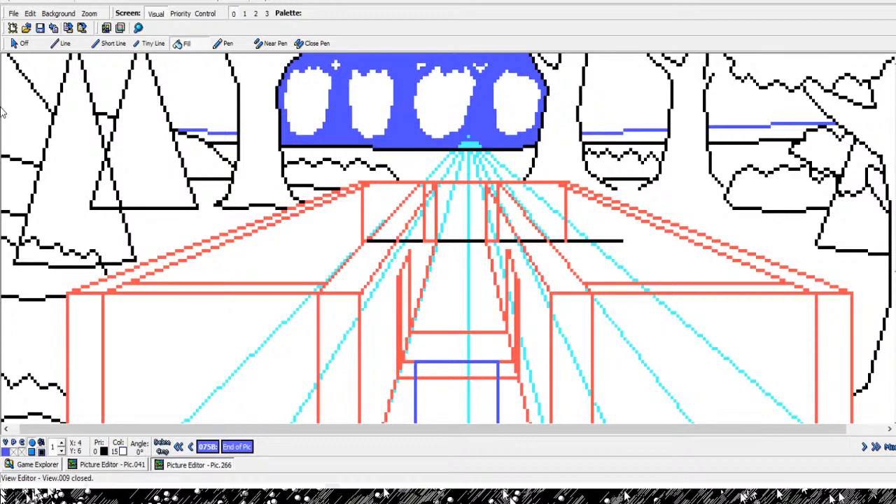
- Draw a blue distant-tree edge along the inner side of the trunk beside the pines, using short lines
left_click(112, 44)
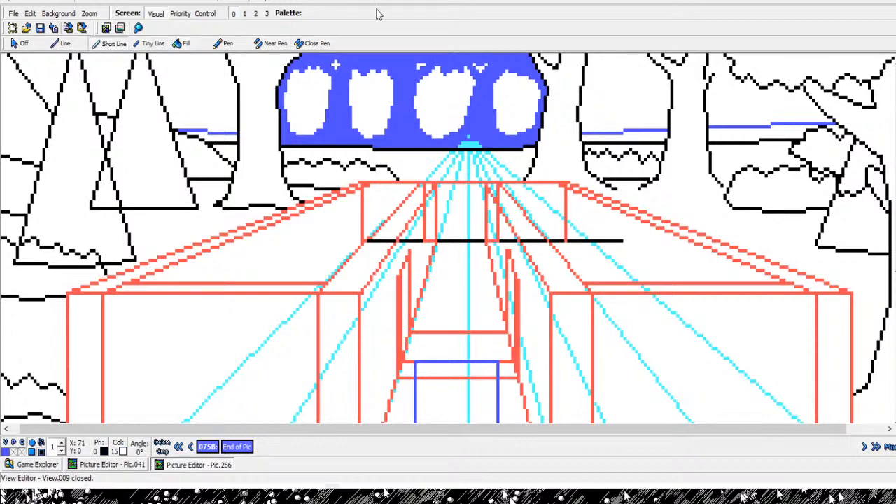
right_click(323, 164)
left_click(294, 169)
left_click(283, 164)
left_click(283, 127)
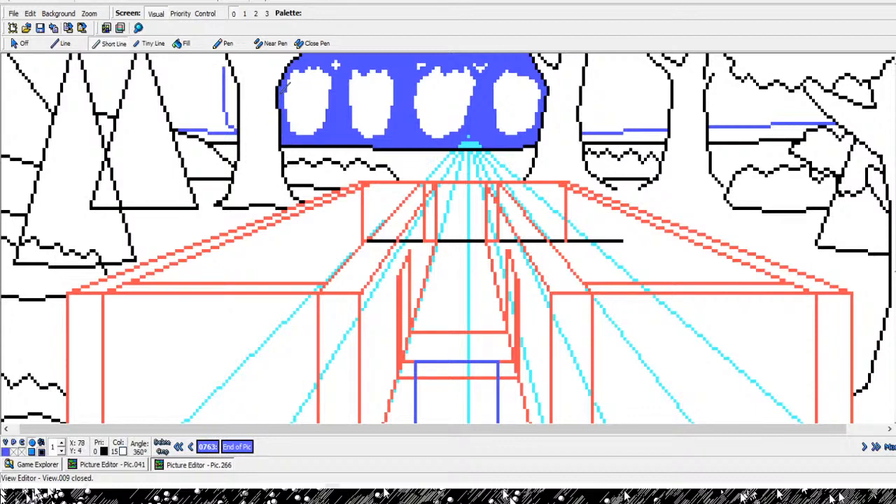
left_click(281, 93)
left_click(283, 89)
right_click(283, 88)
- Draw the opposite blue distant-tree edge beside the right pine and add small leaf edges at the picture's top with short lines
left_click_drag(33, 429, 26, 463)
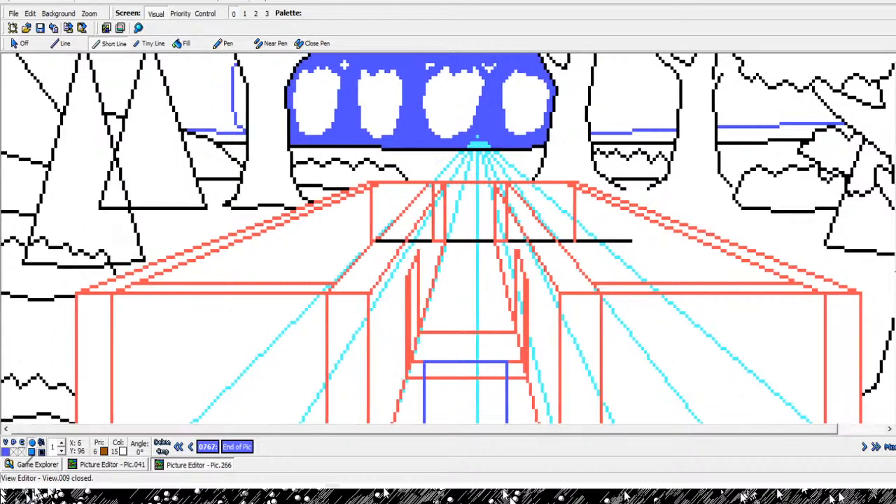
left_click(243, 159)
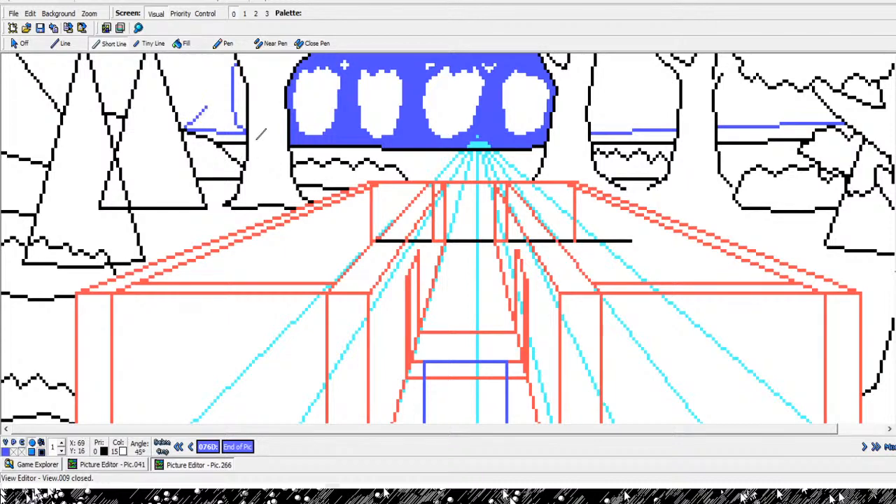
left_click(256, 139)
left_click(260, 89)
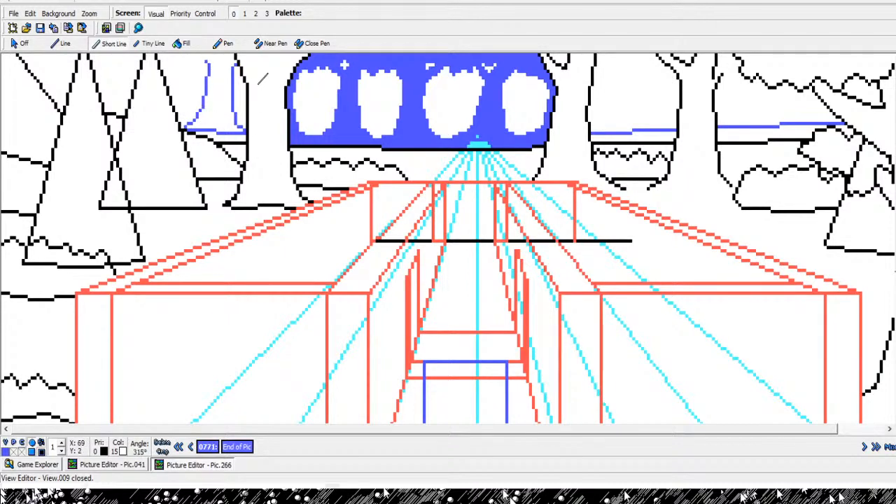
left_click(251, 69)
left_click(249, 69)
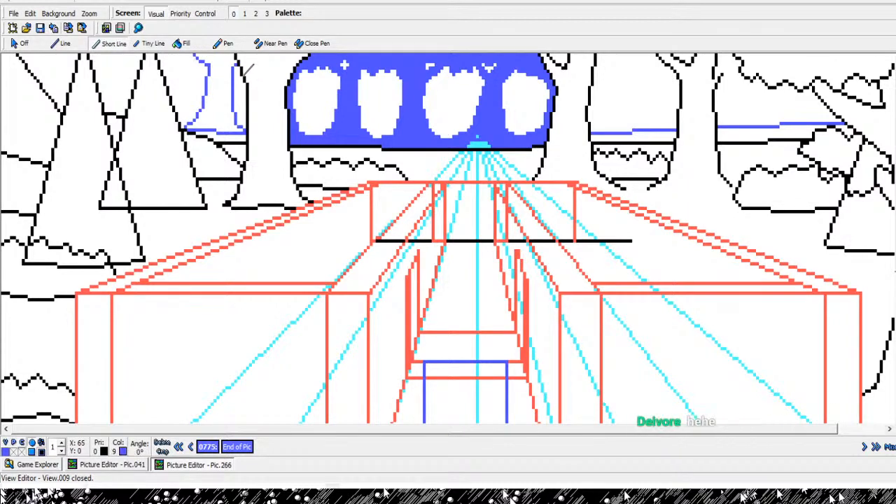
right_click(249, 69)
left_click(274, 70)
right_click(273, 69)
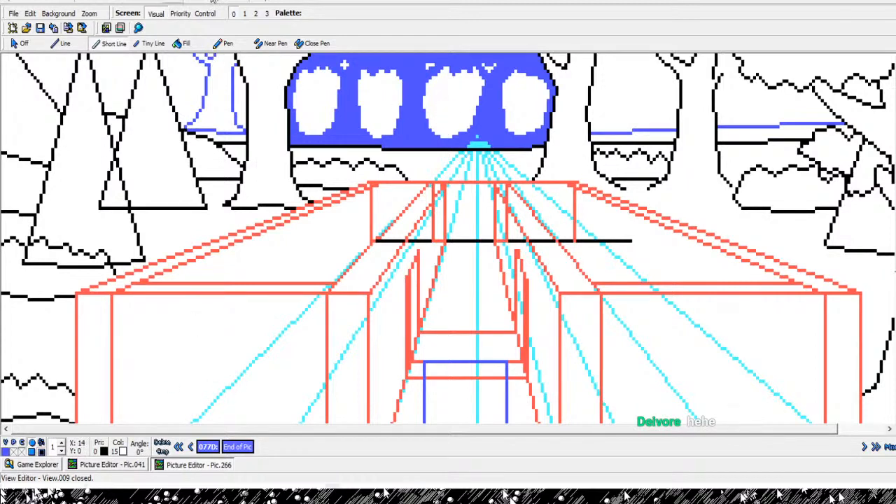
- Fill the gap between the two distant-tree edges and the ground strip beneath it with blue
left_click(182, 44)
left_click(231, 98)
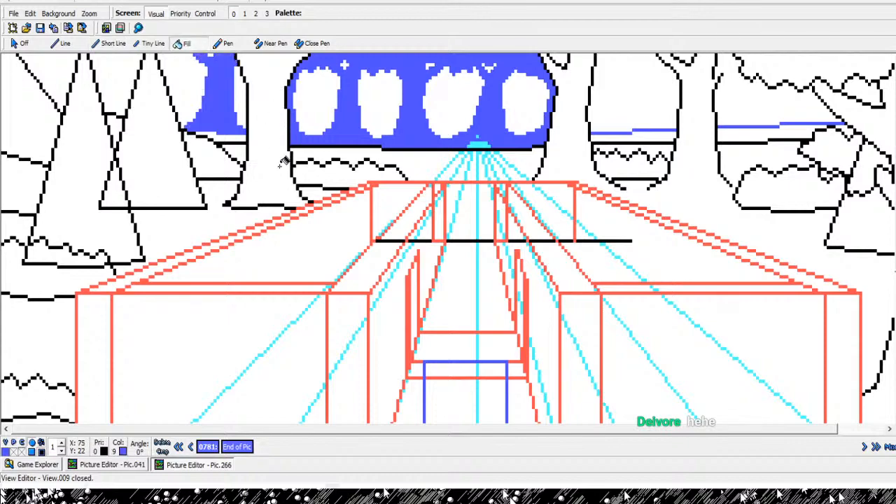
left_click(223, 137)
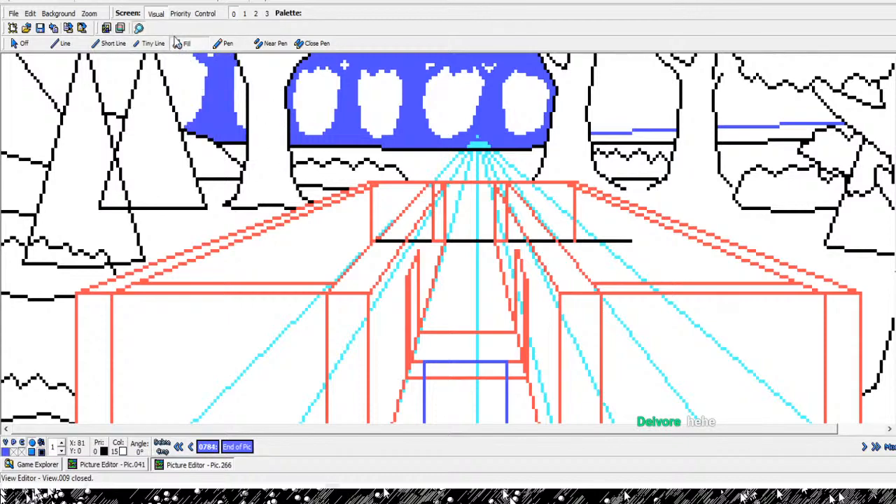
- Add short blue leaf edges beside the right pine's tip and fill the corner they enclose with blue
left_click(137, 28)
right_click(259, 87)
right_click(260, 88)
left_click(222, 155)
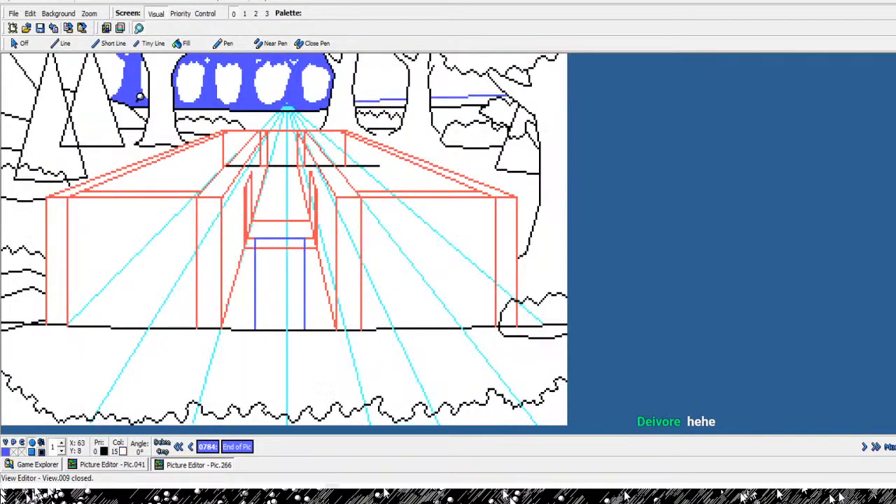
left_click(107, 111)
left_click(107, 110)
left_click(107, 110)
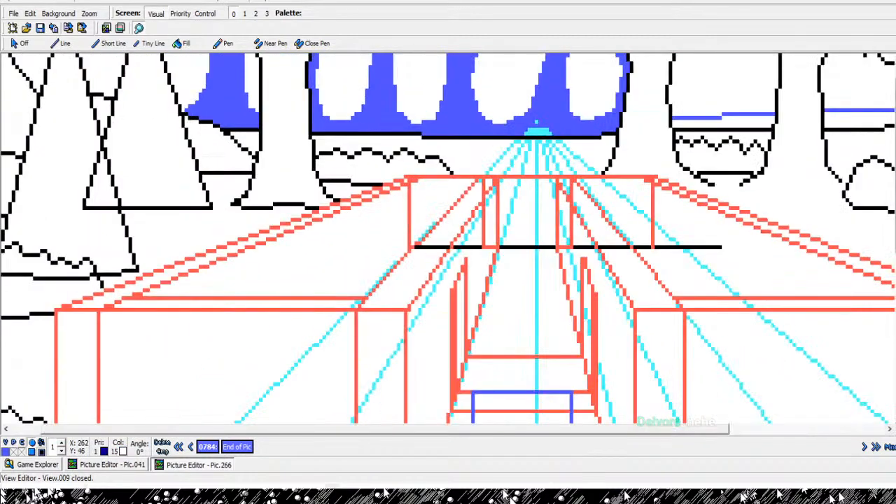
left_click_drag(895, 202, 895, 186)
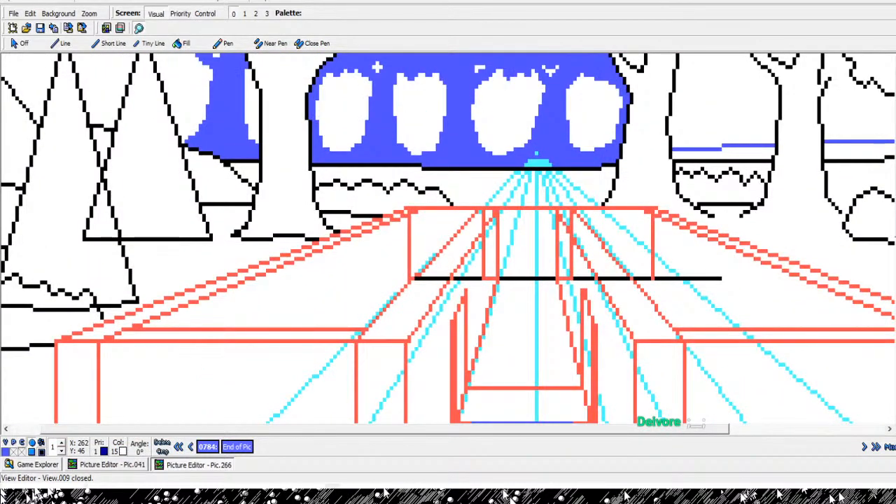
left_click_drag(448, 429, 413, 429)
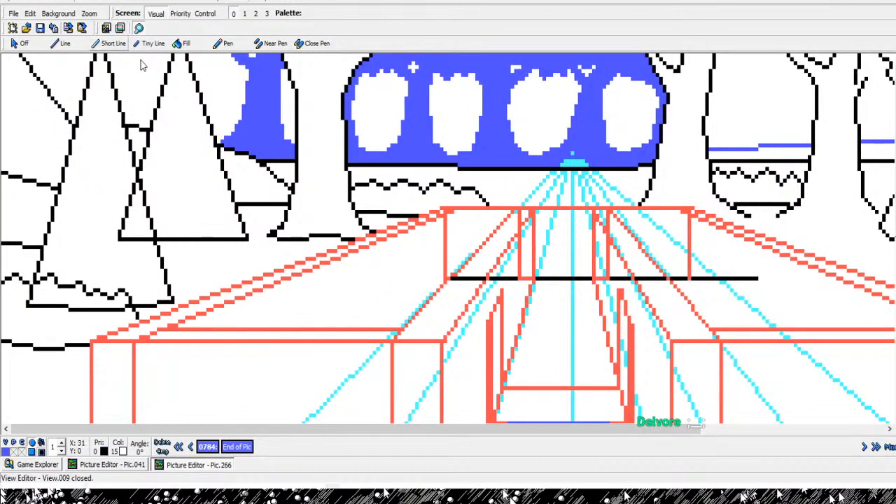
left_click(111, 44)
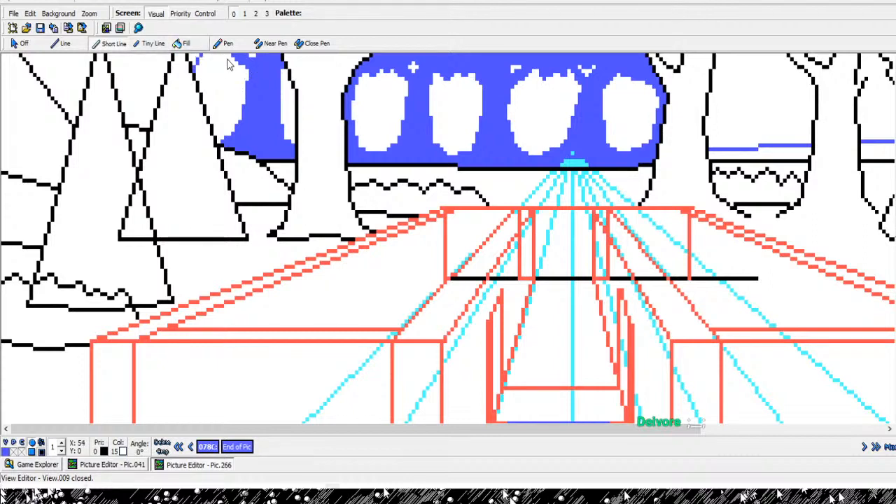
left_click(191, 43)
left_click(195, 60)
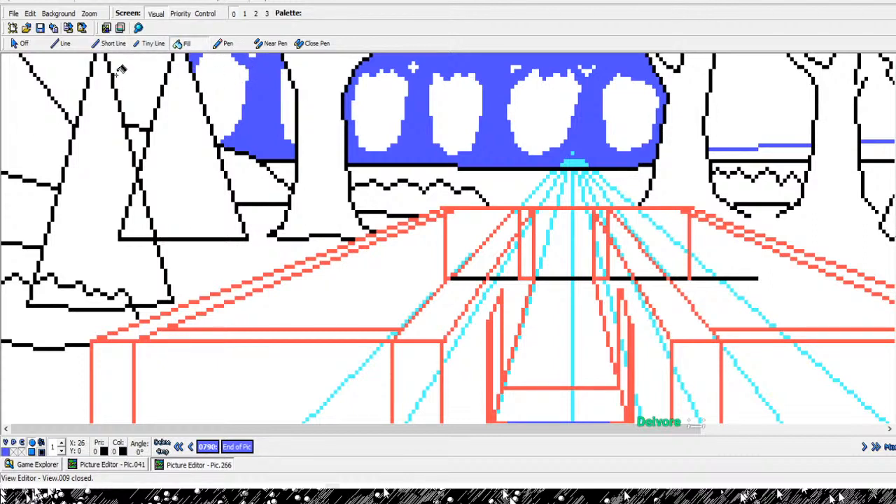
- Draw a blue distant-tree edge with zigzag leaf edges between the two pines, using short lines
left_click(109, 44)
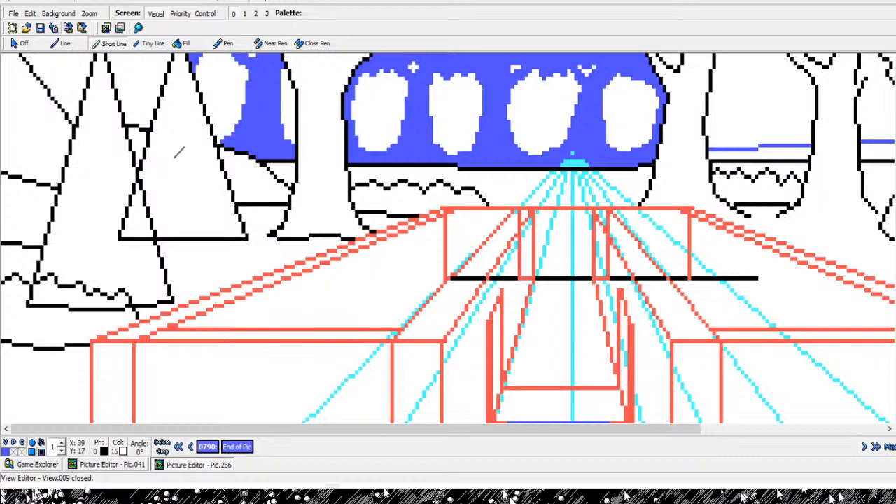
left_click(141, 123)
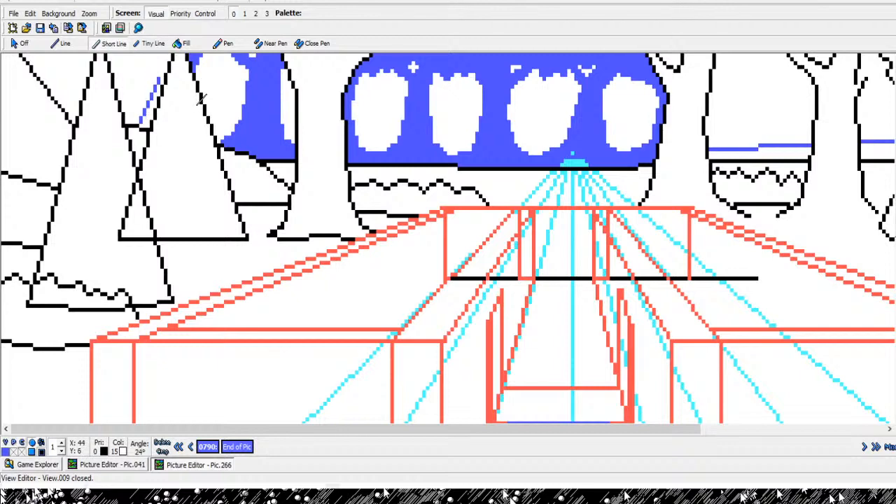
left_click(160, 79)
right_click(200, 90)
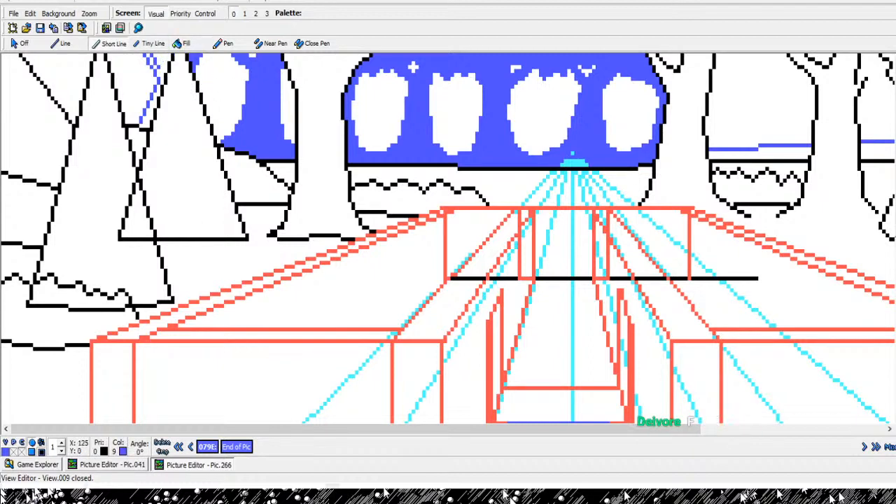
key("Left")
key("Right")
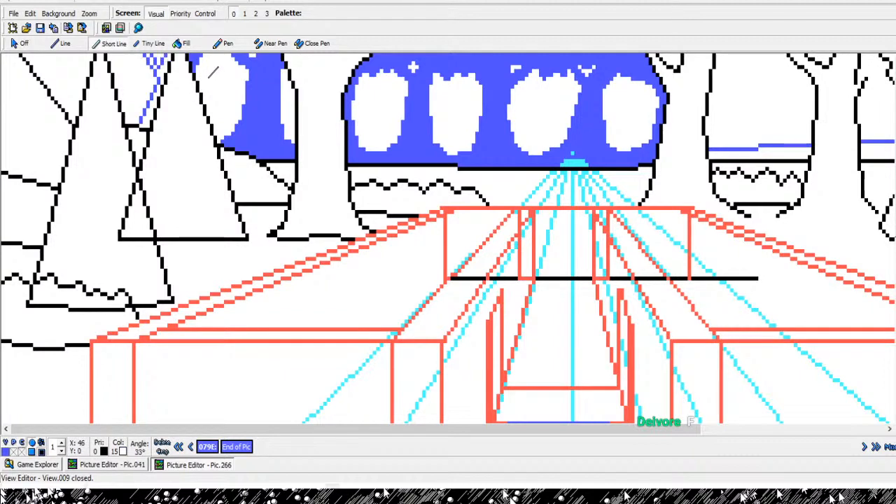
left_click(217, 67)
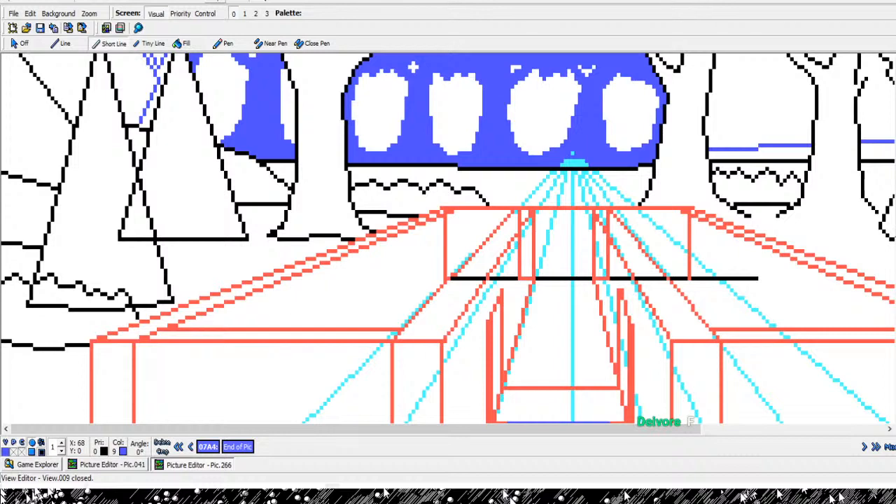
- Delete the short lines between the pines and the leaf edge and fill beside the right pine's tip
key("Left")
key("Left")
key("Left")
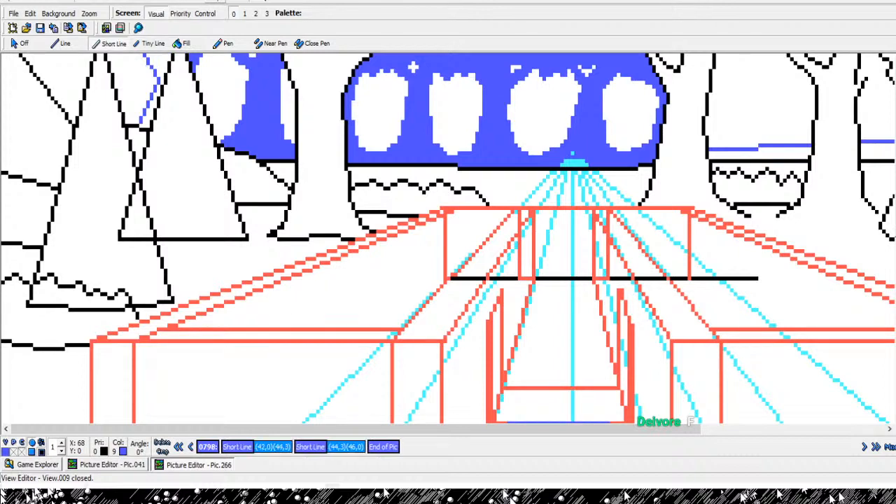
key("Left")
key("Left")
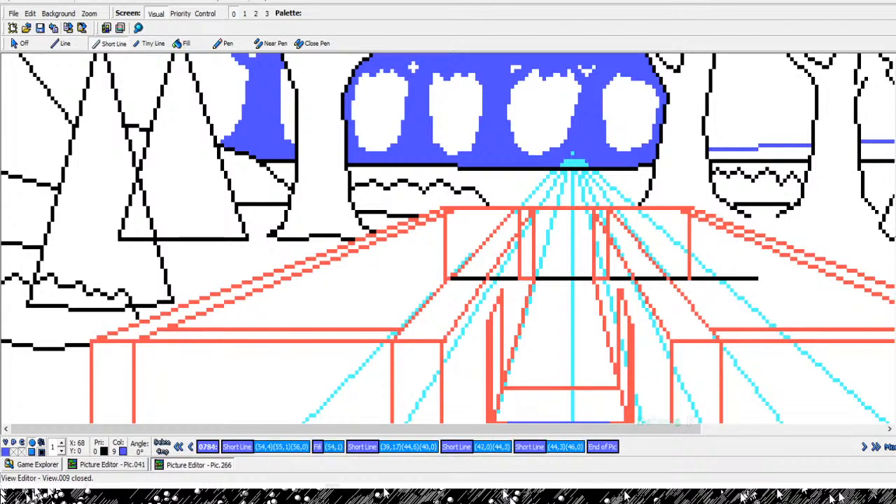
key("Delete")
key("Delete")
key("Delete")
key("Delete")
key("Delete")
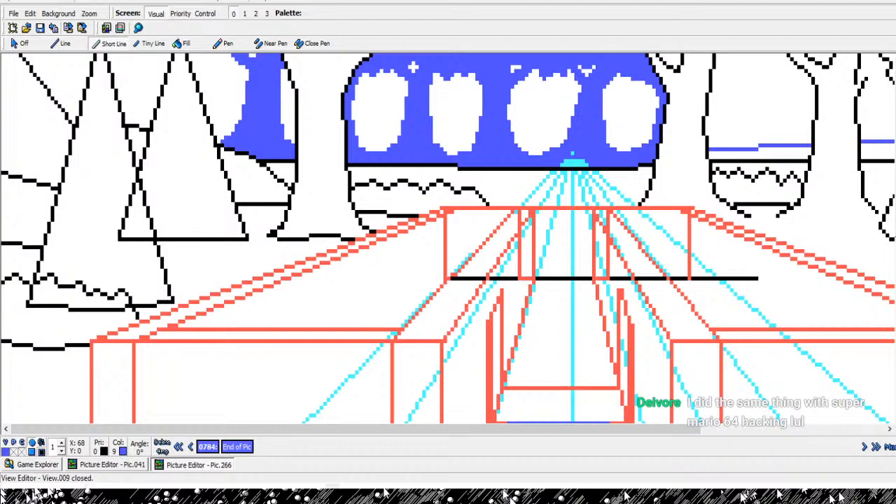
- Delete the blue fills, the leaf edges and the distant-tree edge nearest the right pine, keeping the edge along the trunk
key("Left")
key("Left")
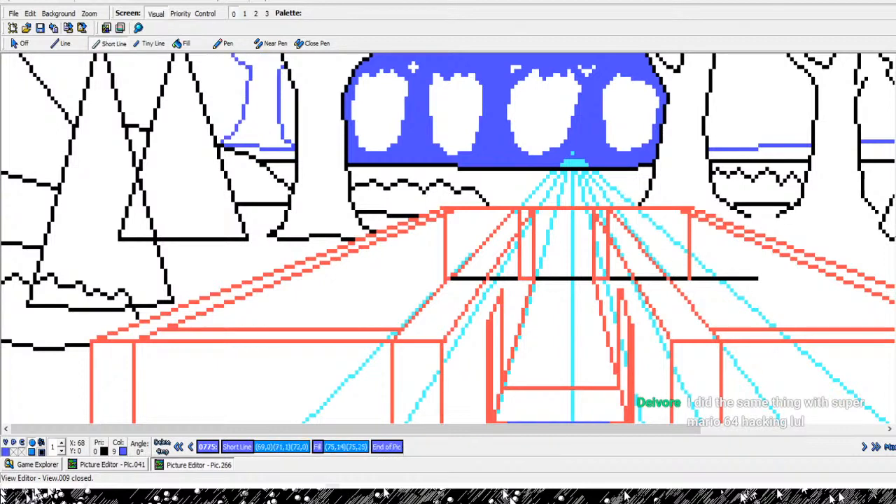
key("Delete")
key("Left")
key("Left")
key("Delete")
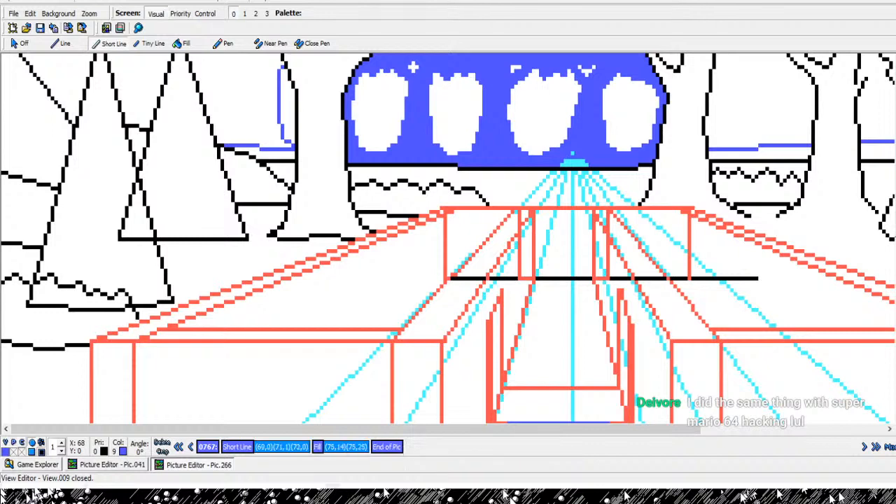
key("Delete")
key("Delete")
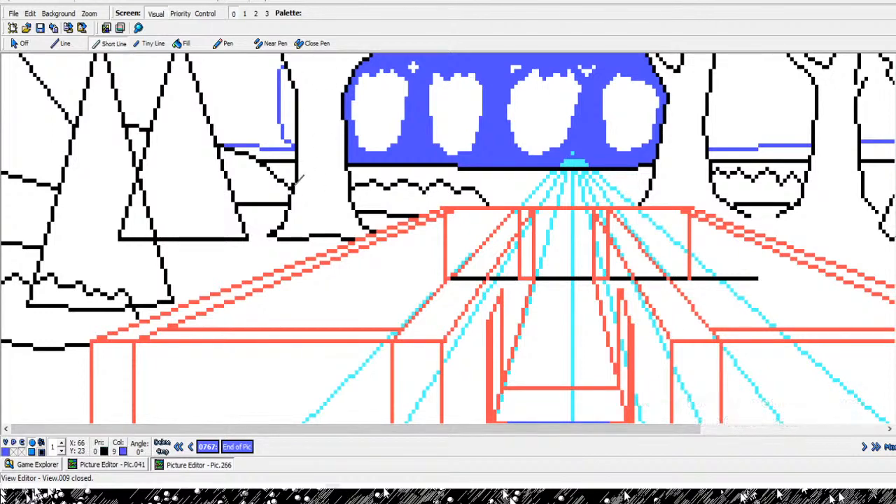
- Draw a curved blue distant-trunk edge between the right pine and the black trunk, rising from the blue ground line with short lines
left_click(226, 142)
left_click(243, 134)
left_click(249, 107)
left_click(252, 92)
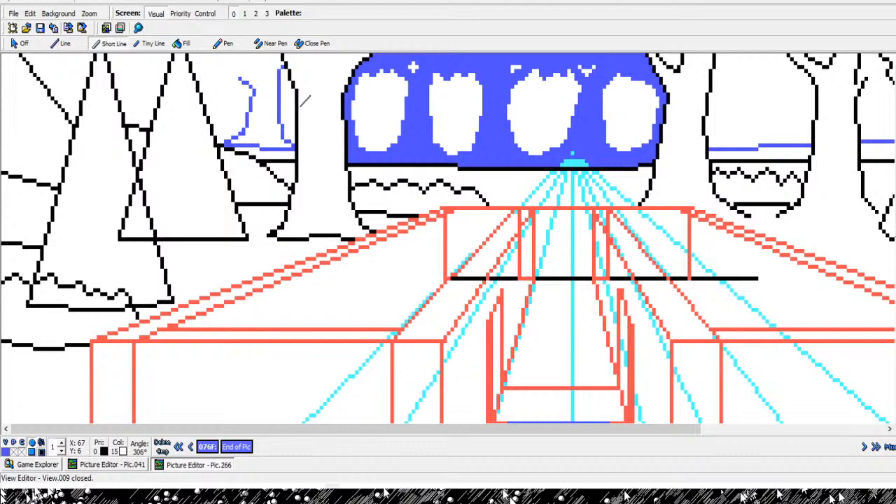
left_click(302, 104)
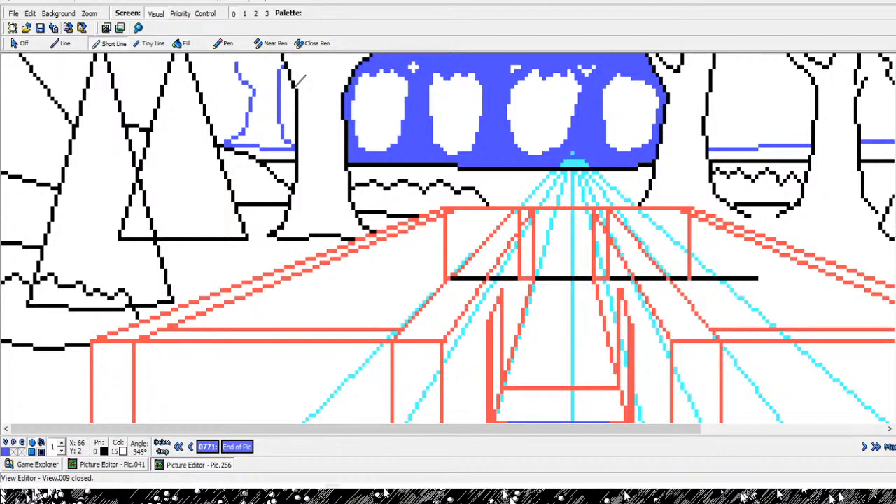
- Add a branch fork, a small leaf gap and a zigzag blue leaf edge from the distant trunk across to the right pine
left_click(300, 80)
left_click(301, 81)
left_click(309, 98)
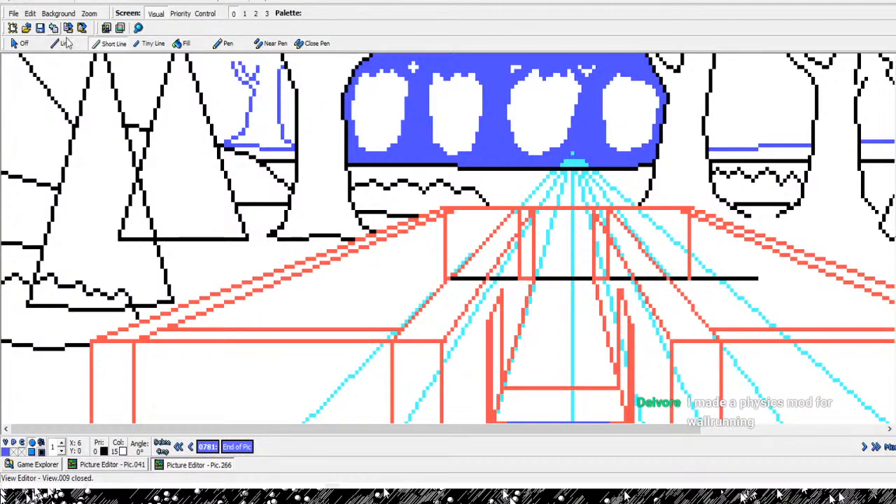
left_click(315, 80)
left_click(318, 88)
right_click(318, 87)
left_click(286, 85)
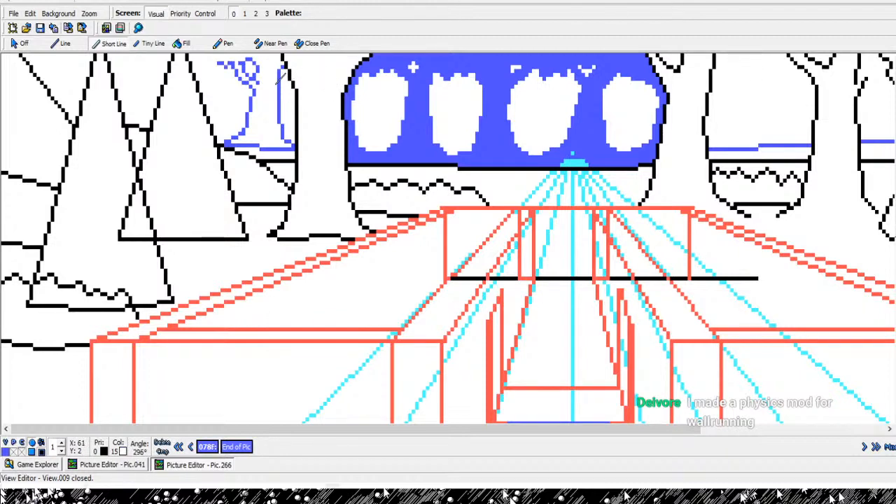
left_click(275, 84)
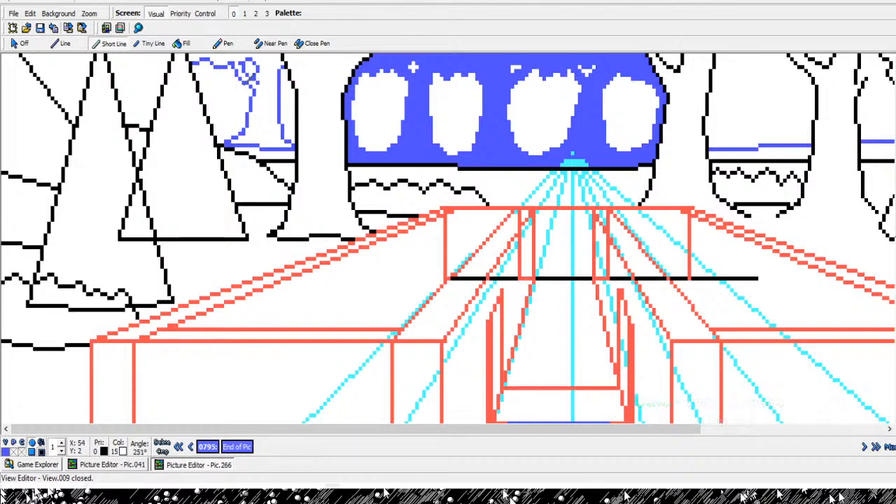
left_click(285, 72)
- Fill the distant tree beside the right pine and the ground strip beneath it with blue
left_click(182, 44)
left_click(289, 90)
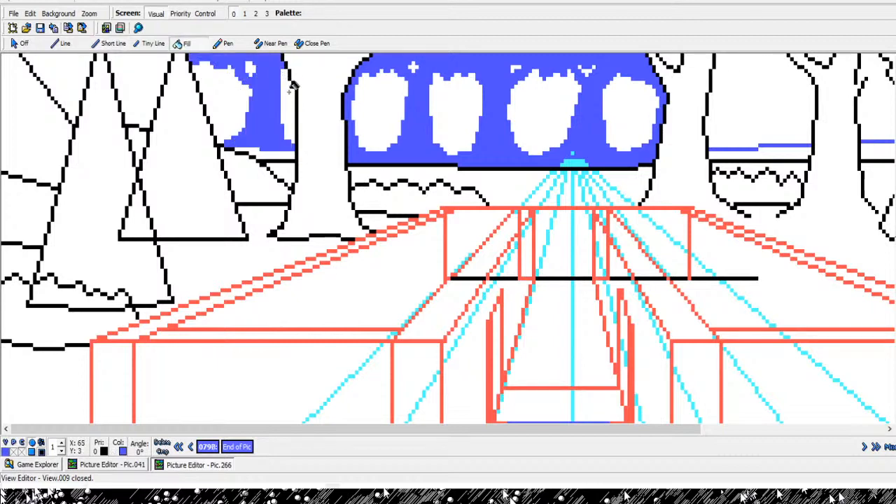
left_click(266, 155)
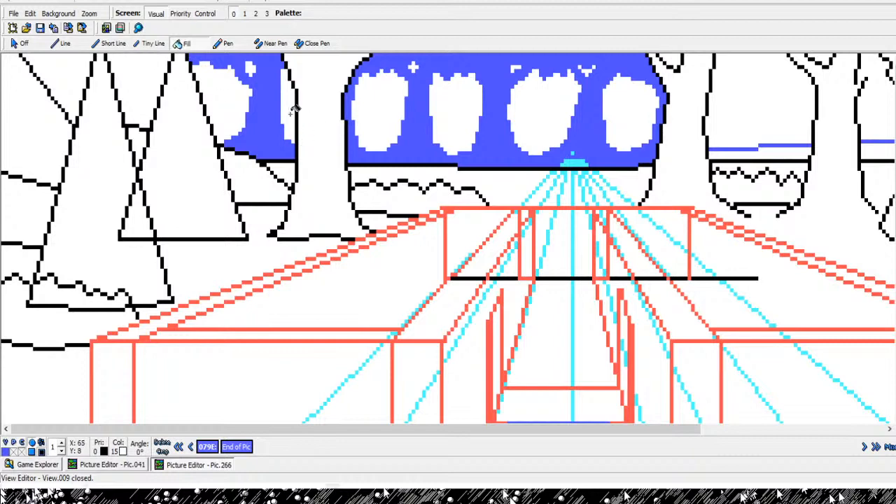
- Add a short blue leaf edge against the right pine's right side and fill the corner it encloses with blue
left_click(113, 44)
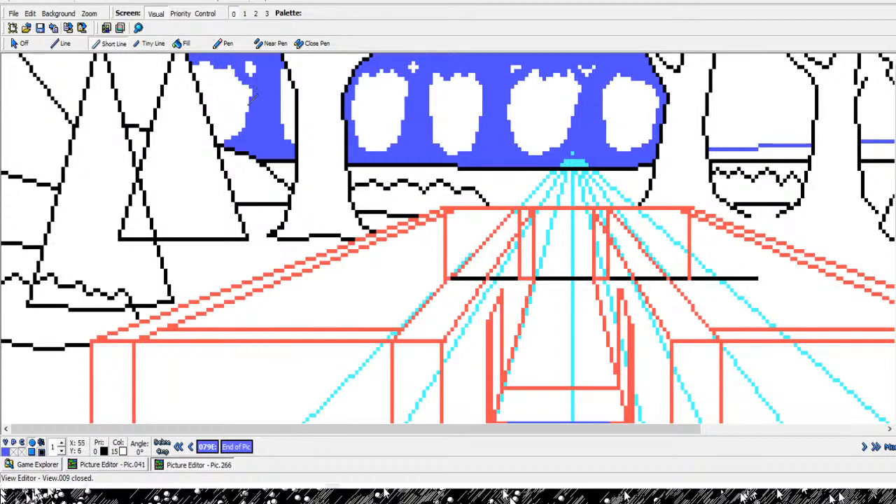
left_click(203, 72)
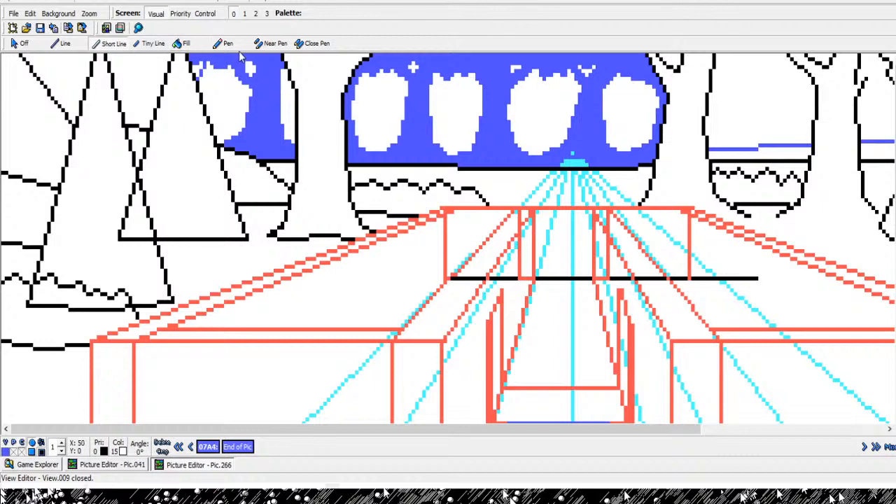
left_click(185, 44)
left_click(249, 81)
- Draw a curved blue distant-trunk edge between the two pines, with a branch fork and a small leaf loop at its upper end
left_click(109, 43)
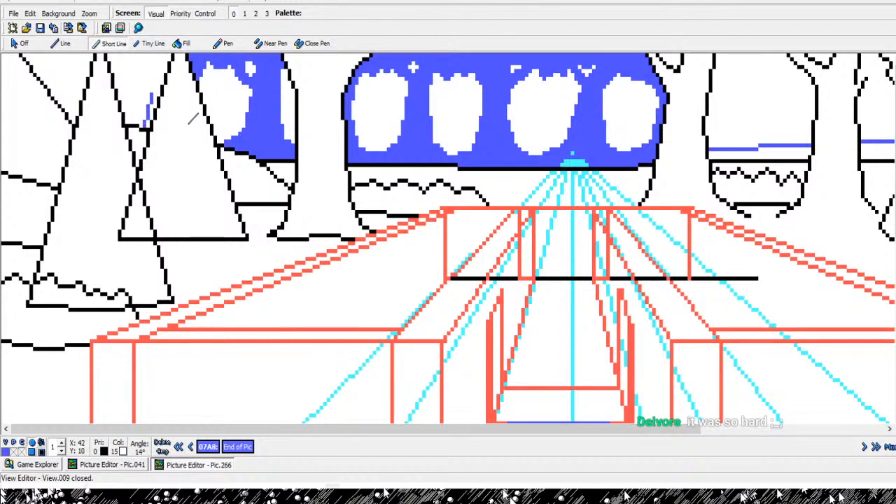
left_click(152, 100)
left_click(138, 71)
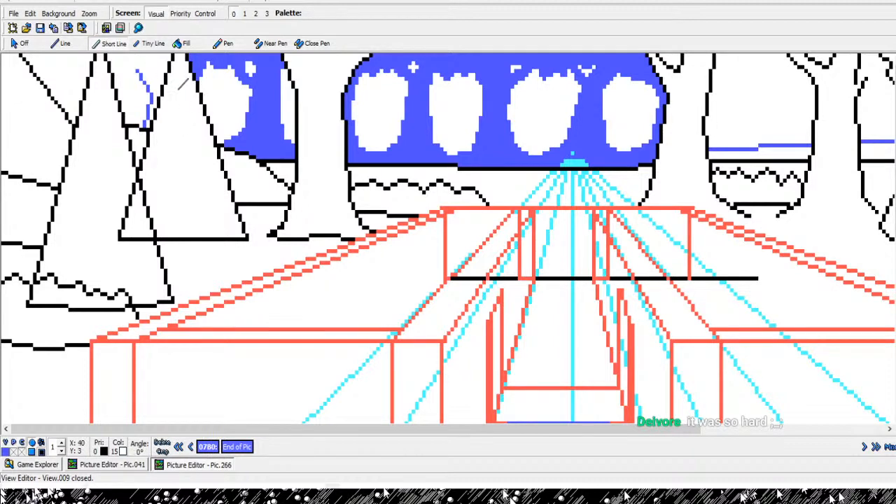
left_click(183, 84)
right_click(199, 88)
left_click(194, 106)
left_click(199, 89)
left_click(191, 84)
left_click(185, 88)
right_click(185, 88)
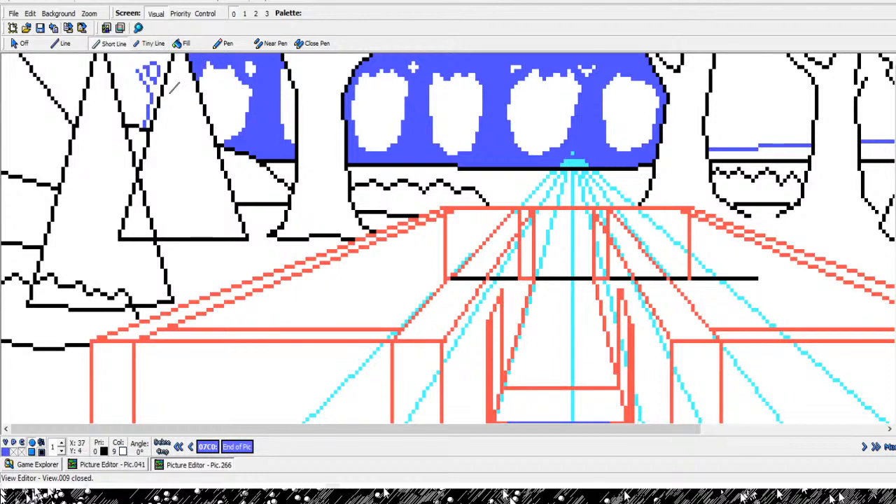
- Extend the zigzag blue leaf edge to the left pine and fill the distant tree between the pines with blue
left_click(168, 91)
left_click(160, 85)
left_click(149, 76)
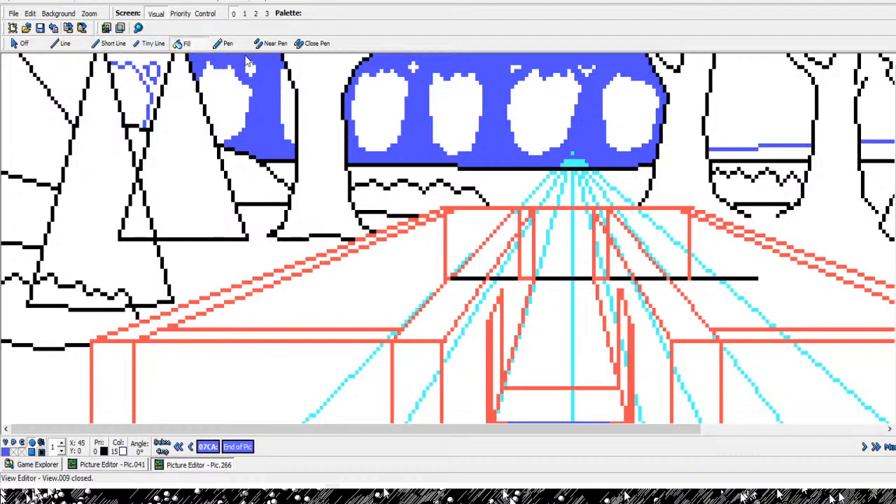
left_click(158, 70)
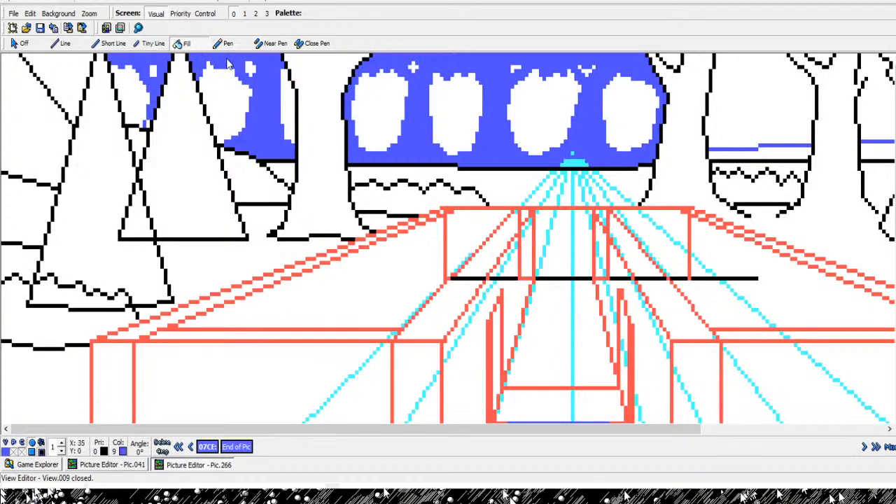
left_click(188, 156)
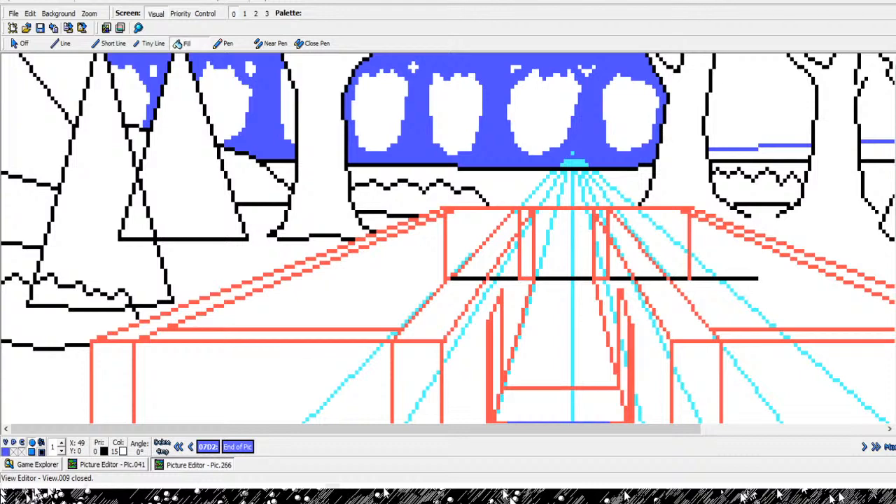
- Draw a zigzag blue leaf edge from the left pine to the slanting black line and fill the foliage above it with blue
left_click(110, 44)
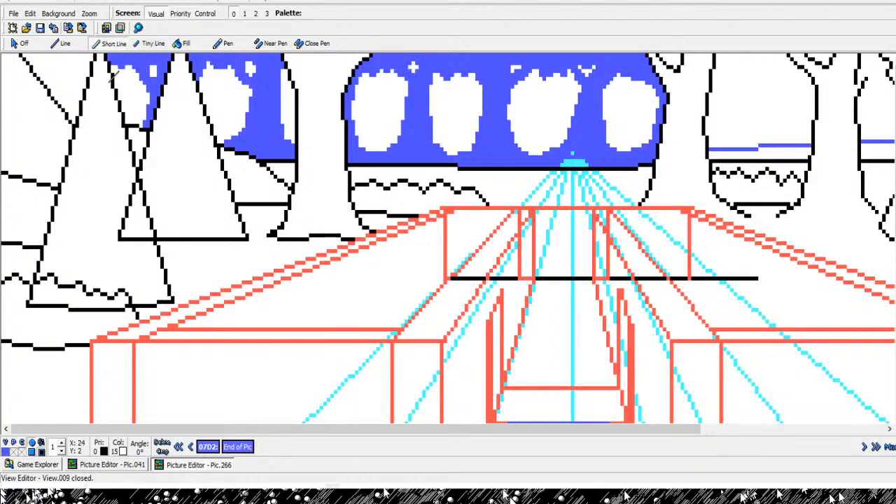
left_click(77, 66)
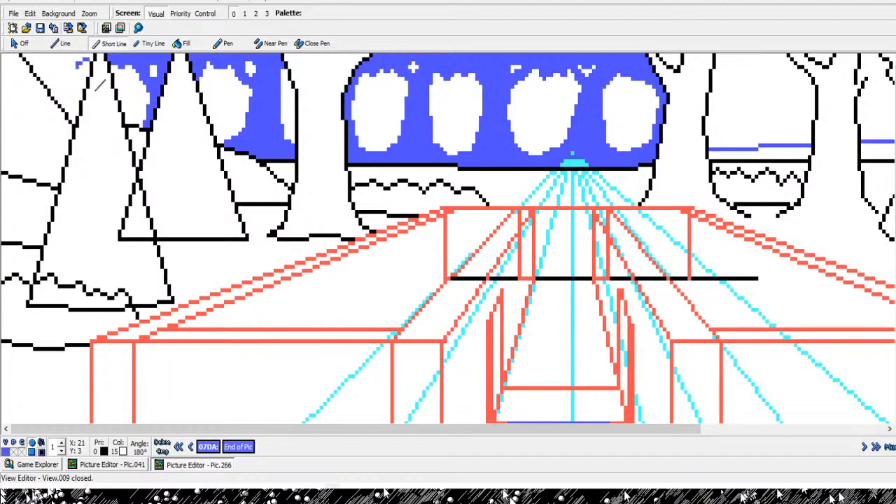
left_click(66, 59)
left_click(56, 71)
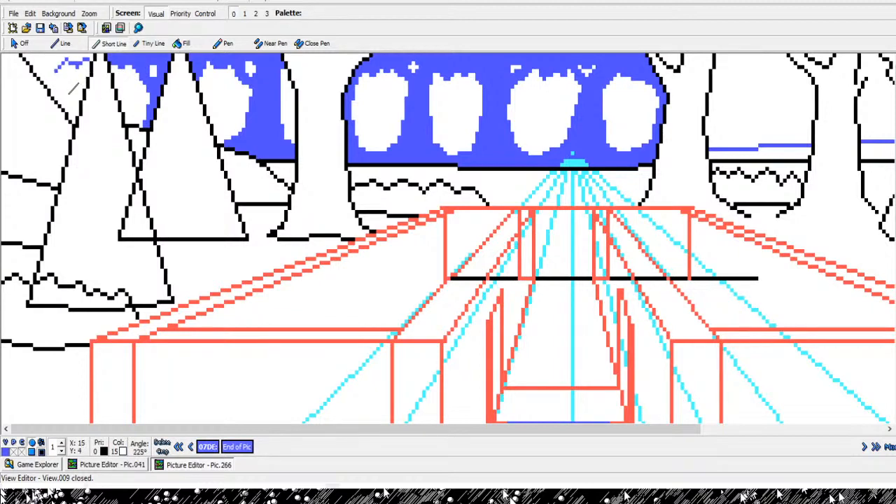
left_click(46, 63)
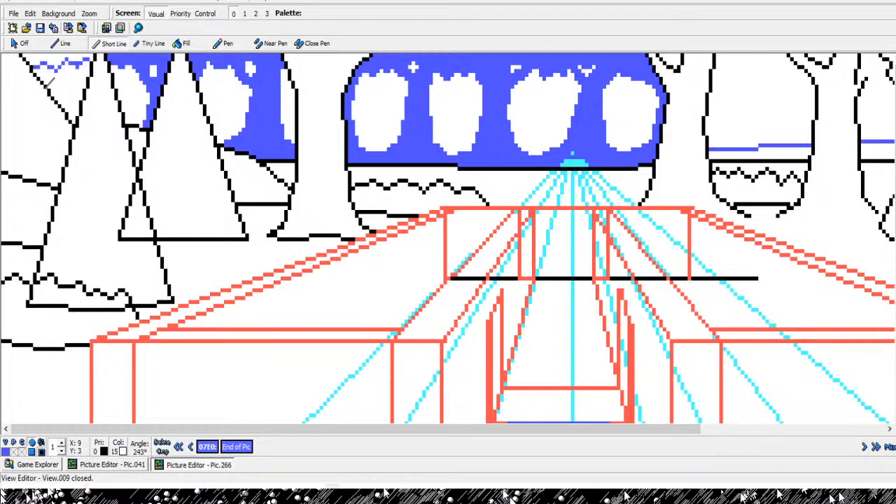
left_click(184, 44)
left_click(77, 70)
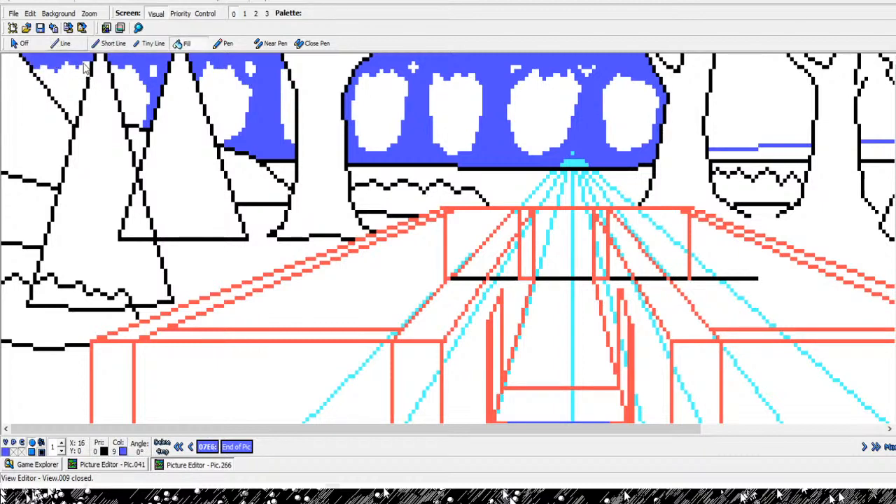
- Draw a blue distant-trunk edge joining the foliage beside the left pine's outer side and fill the enclosed trunk with blue
left_click(109, 43)
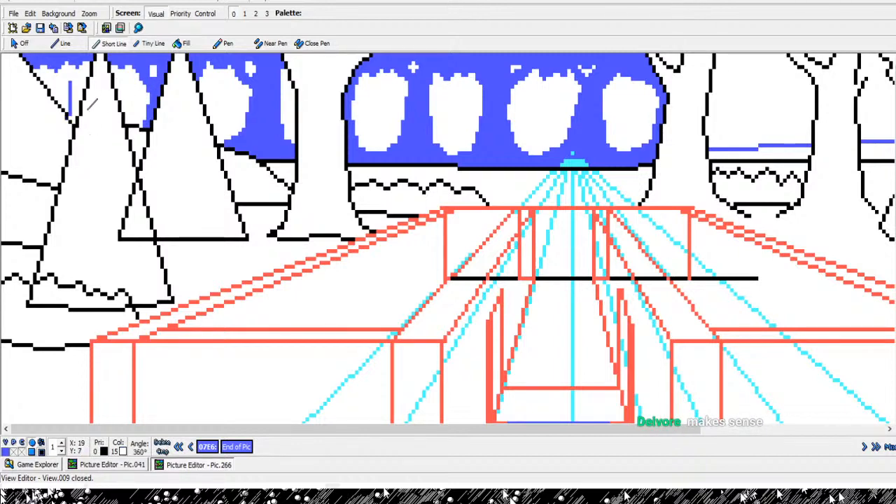
left_click(77, 75)
left_click(77, 93)
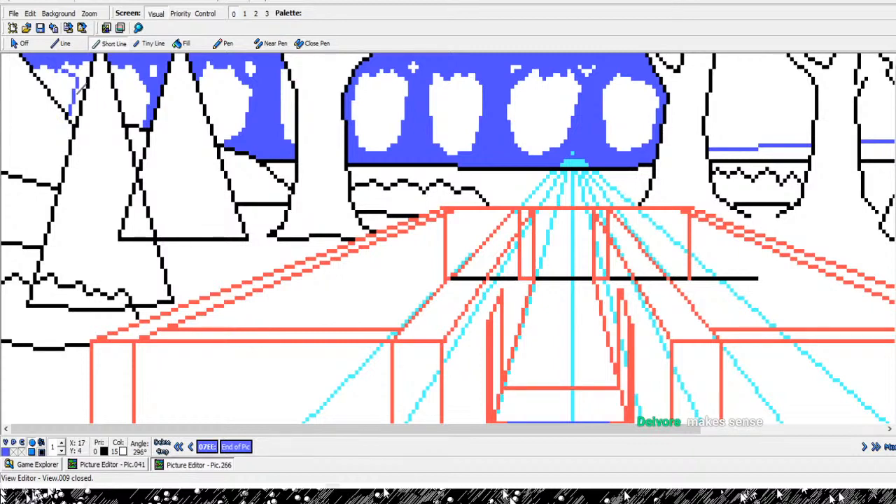
right_click(77, 93)
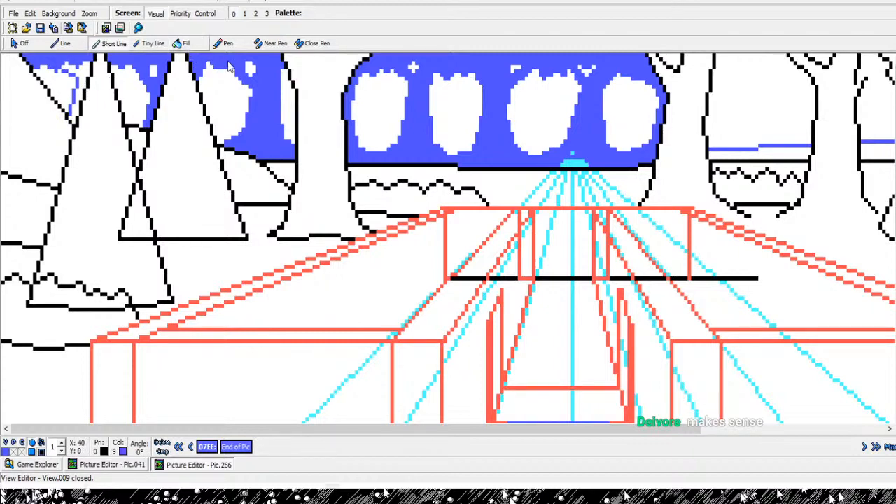
left_click(185, 43)
left_click(82, 89)
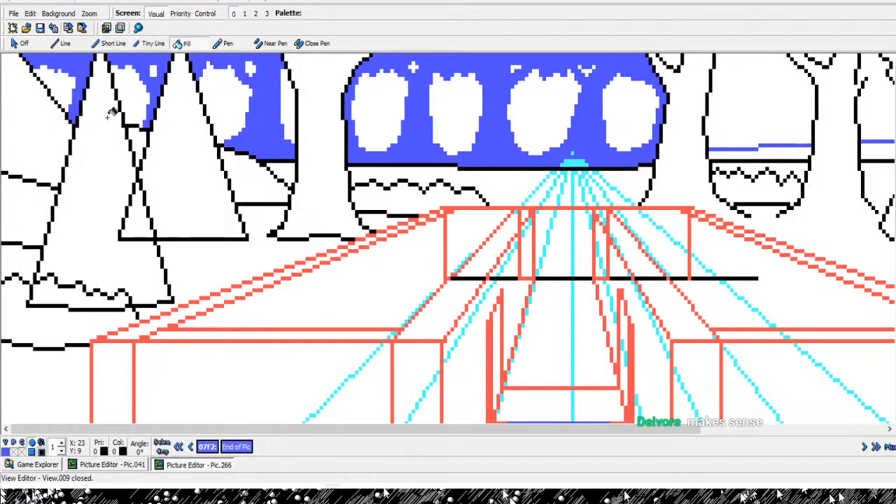
- Add a short blue leaf edge against the left pine's right side and fill the corner it encloses with blue
left_click(110, 44)
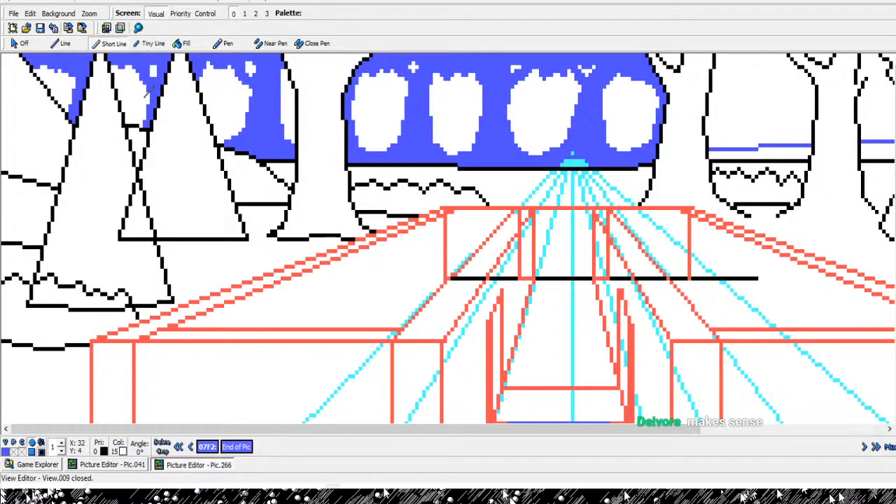
left_click(118, 72)
left_click(186, 44)
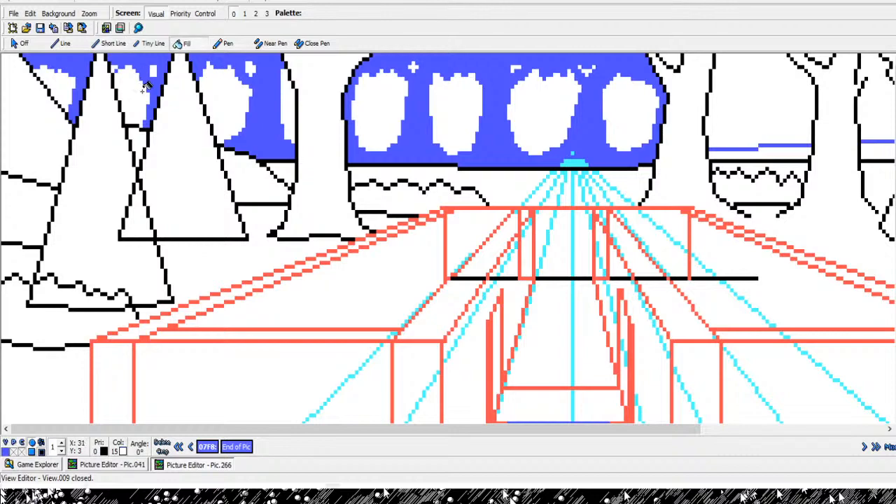
left_click(112, 65)
- Fill the small gap between the black branches just right of the central blue forest area with blue
scroll(333, 140, "down", 3)
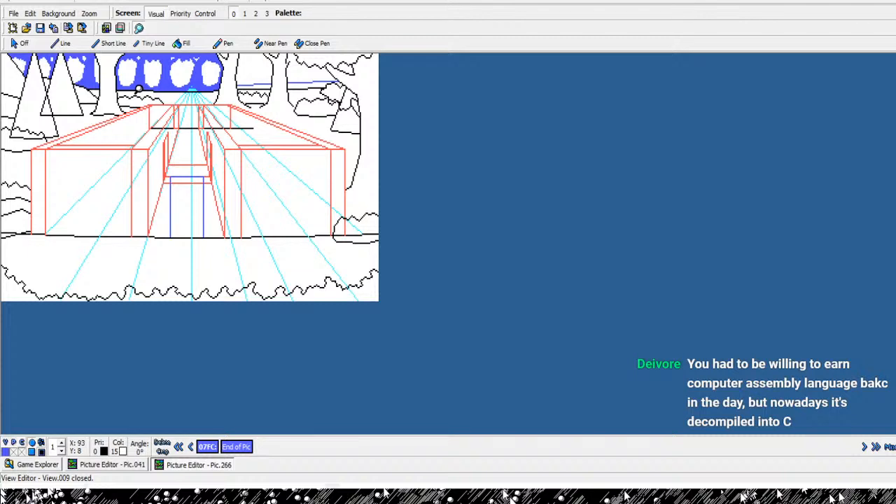
left_click(341, 111)
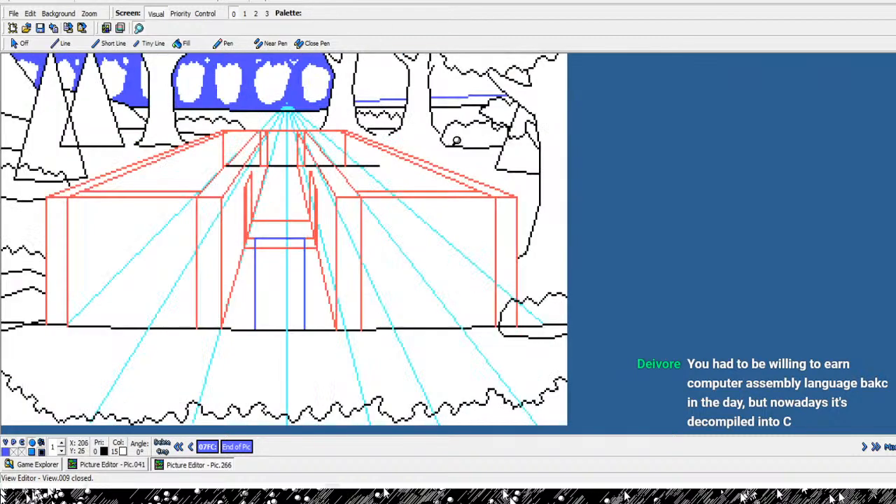
left_click(341, 112)
left_click(630, 113)
left_click(629, 113)
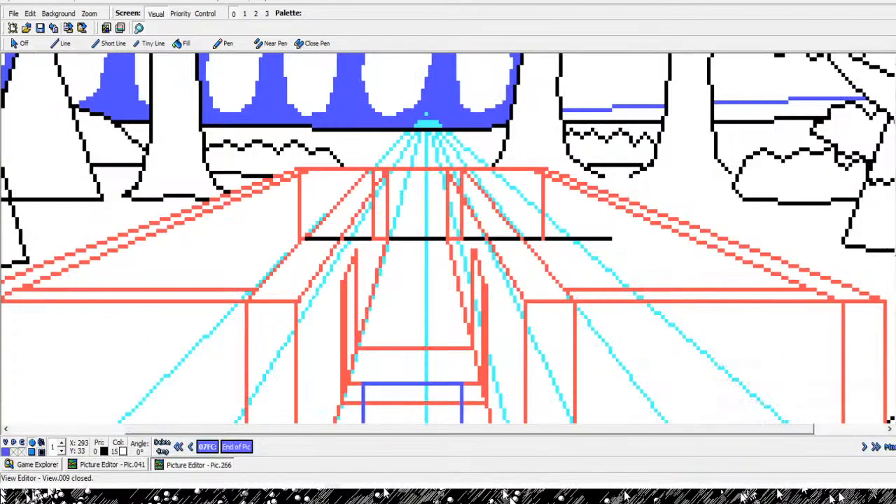
left_click_drag(895, 175, 895, 154)
left_click_drag(701, 429, 770, 429)
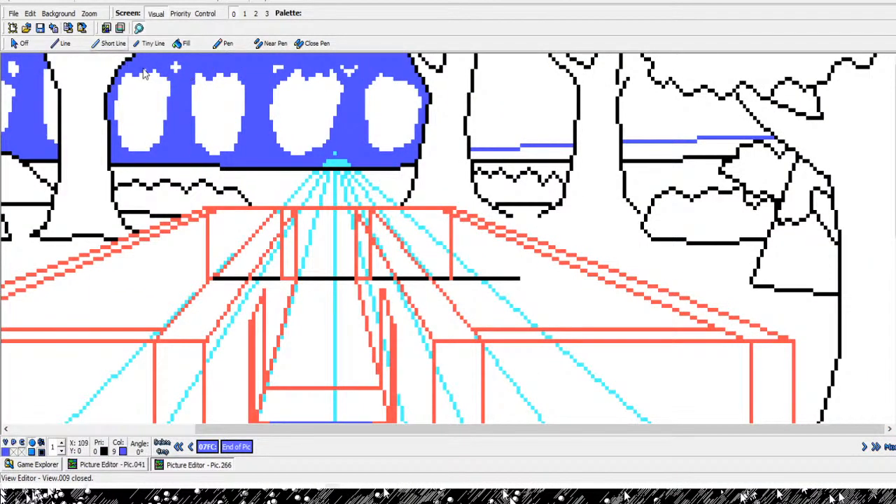
left_click(110, 44)
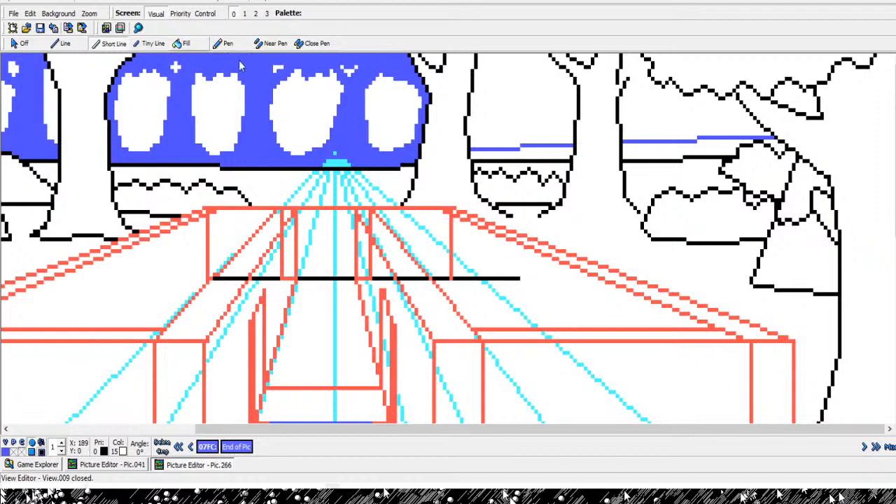
left_click(433, 61)
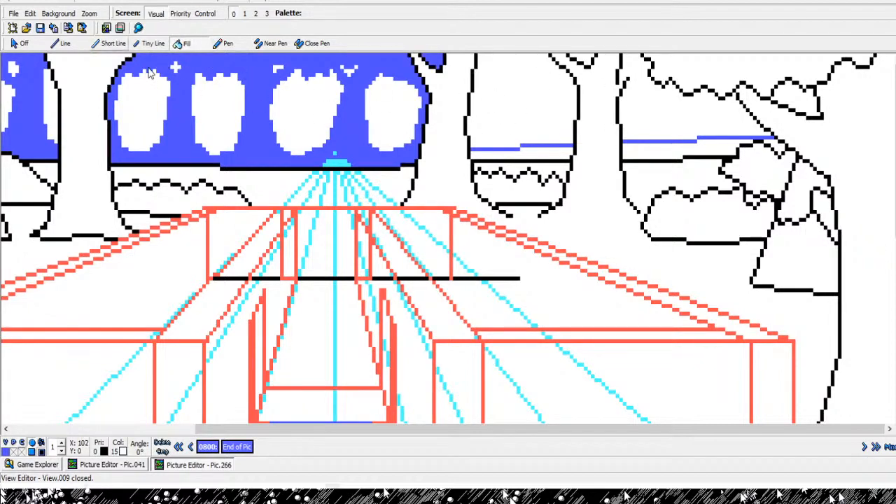
- Draw a zigzag blue leaf edge across the gap between the two right-hand trunks and fill the foliage above it with blue
left_click(110, 43)
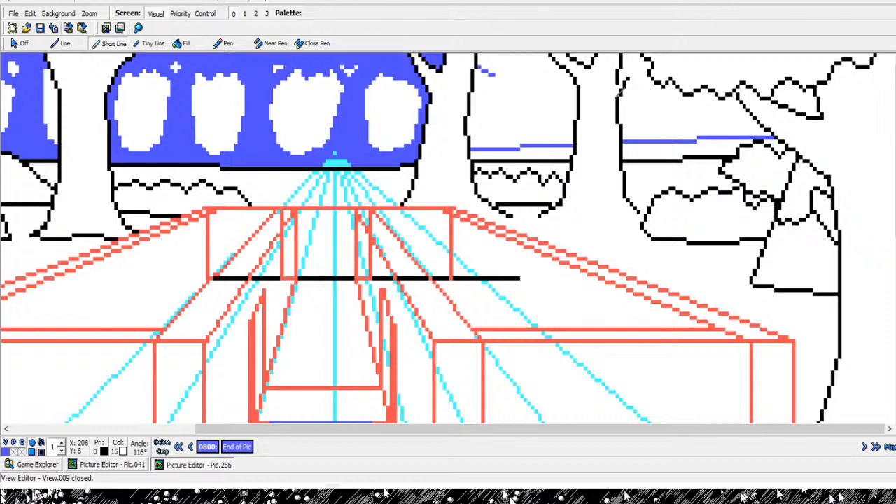
left_click(487, 74)
left_click(516, 81)
left_click(527, 74)
left_click(540, 71)
left_click(555, 74)
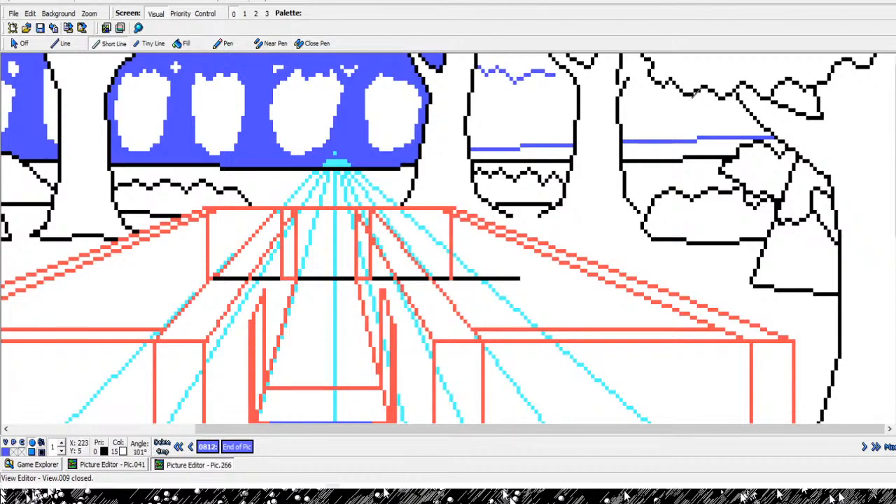
left_click(561, 83)
left_click(568, 77)
left_click(186, 43)
left_click(523, 64)
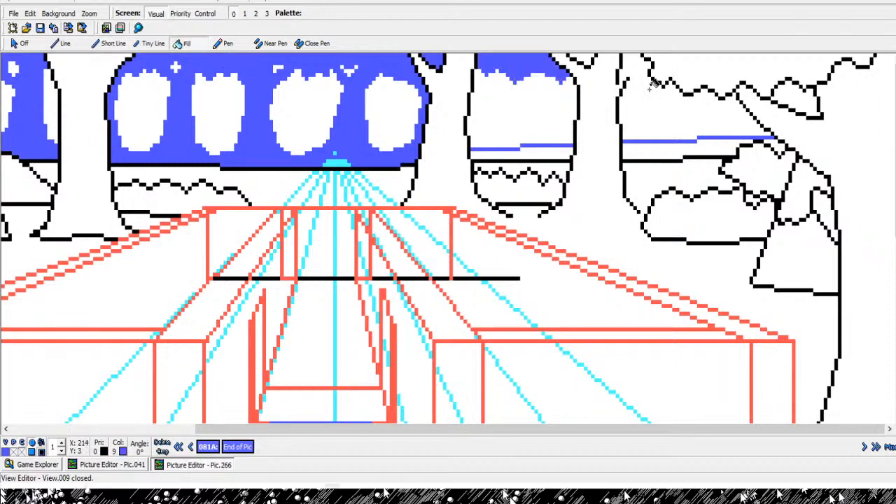
- Draw the blue left edge of a distant trunk between the two right-hand trunks, curving from the ground line up to the black trunk outline
left_click(110, 43)
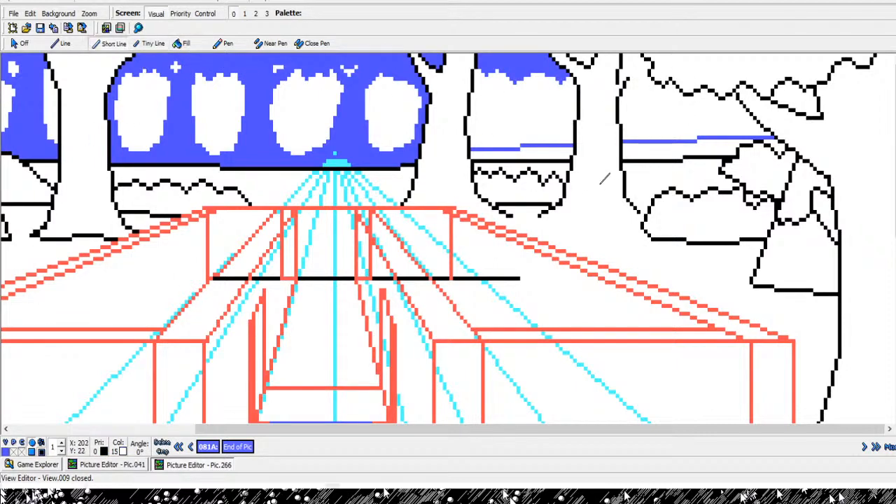
left_click(483, 147)
left_click(497, 121)
left_click(497, 96)
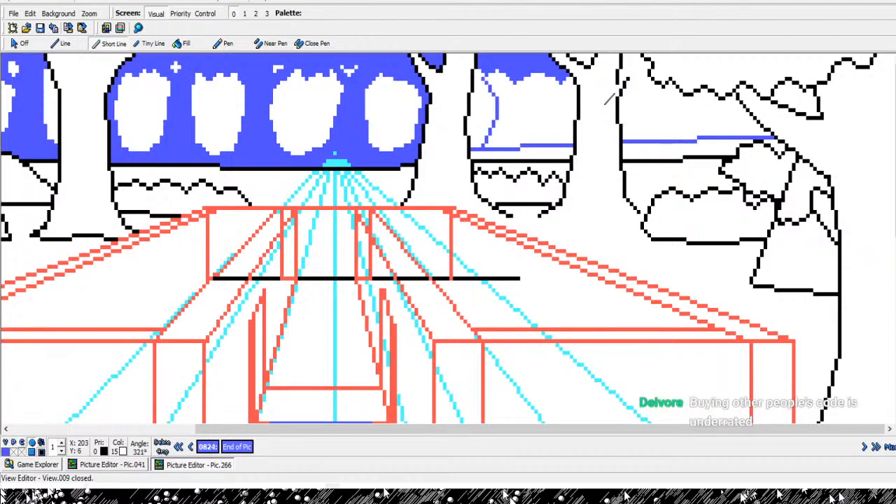
left_click(482, 78)
left_click(473, 79)
right_click(473, 79)
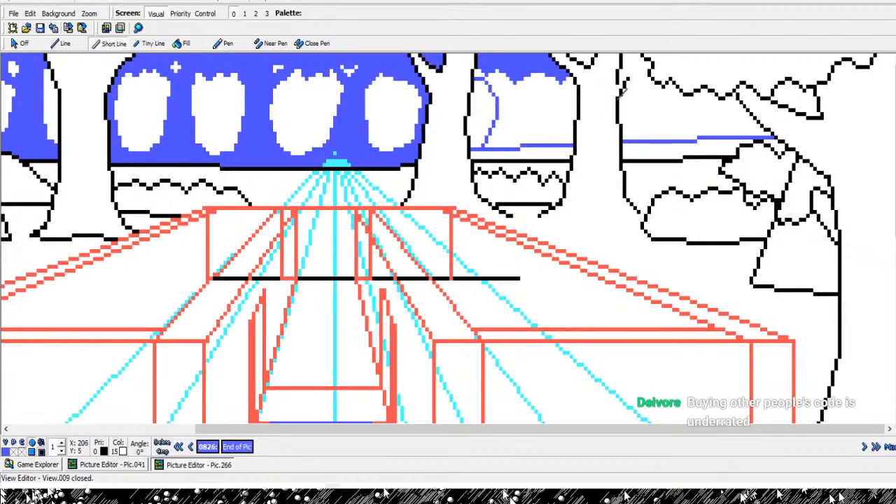
- Add a blue zigzag leaf edge at the top of the distant trunk and draw its right edge down to the blue ground line
left_click(492, 79)
left_click(503, 92)
left_click(509, 82)
left_click(526, 80)
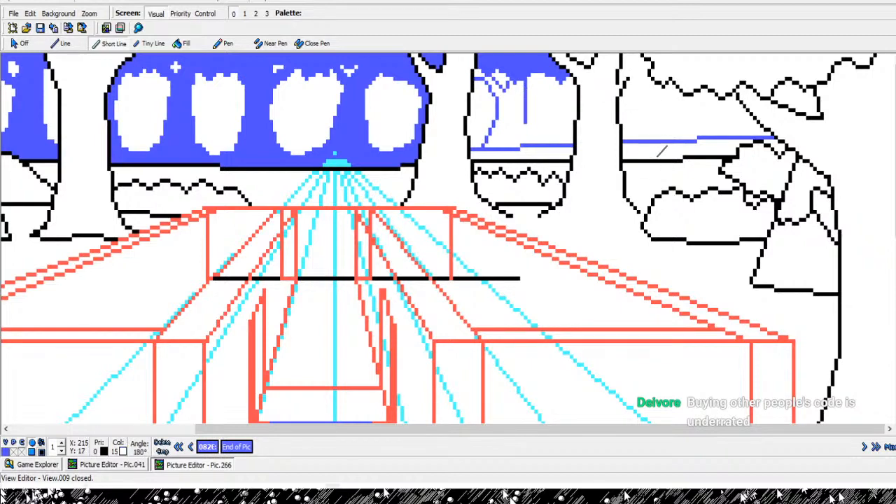
left_click(522, 121)
left_click(530, 145)
right_click(529, 144)
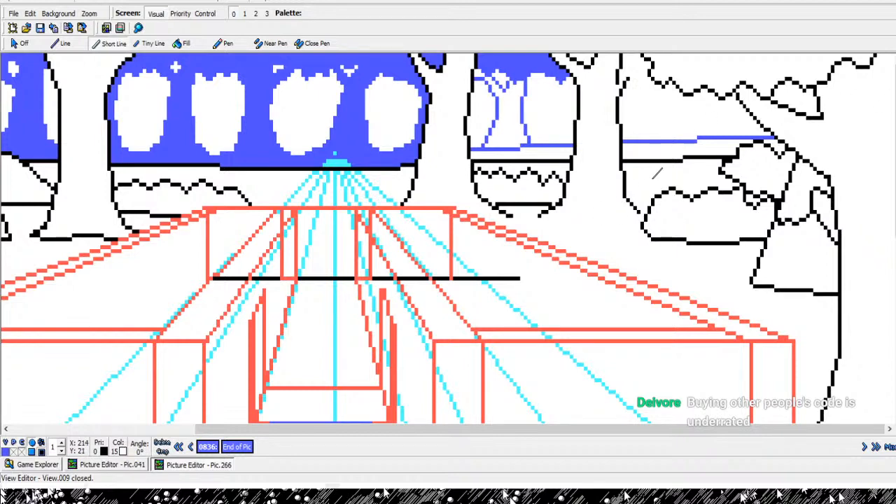
- Draw the blue left edge of a second distant trunk against the right-hand black trunk, with a short leaf edge at its top
left_click(551, 145)
left_click(568, 98)
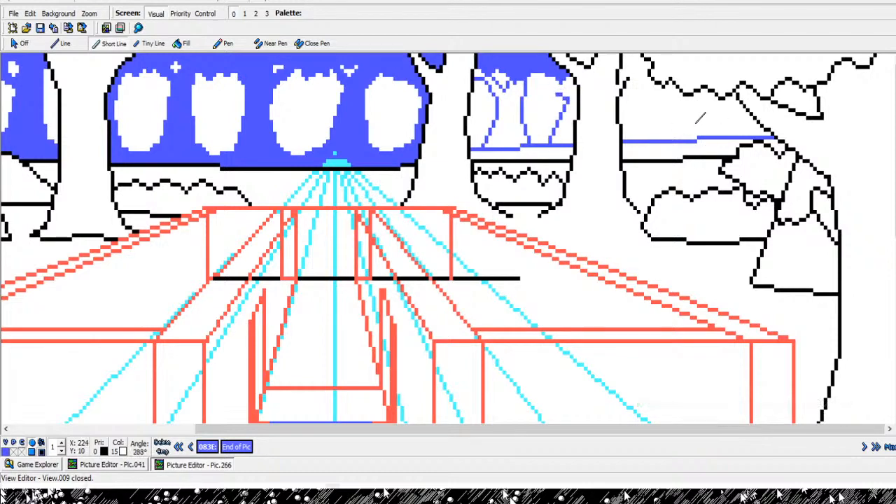
left_click(558, 89)
right_click(559, 87)
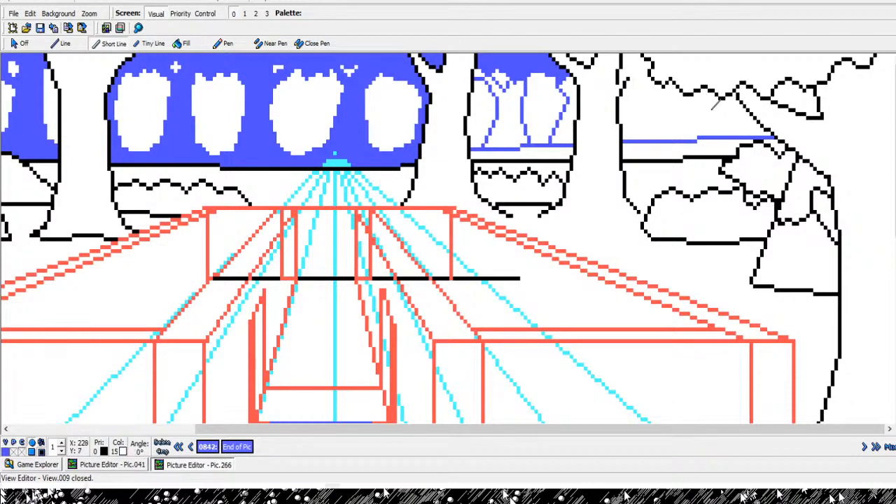
left_click(565, 85)
left_click(573, 92)
- Fill both distant trunks between the right-hand trunks and the small gap between the black branches above with blue
left_click(186, 43)
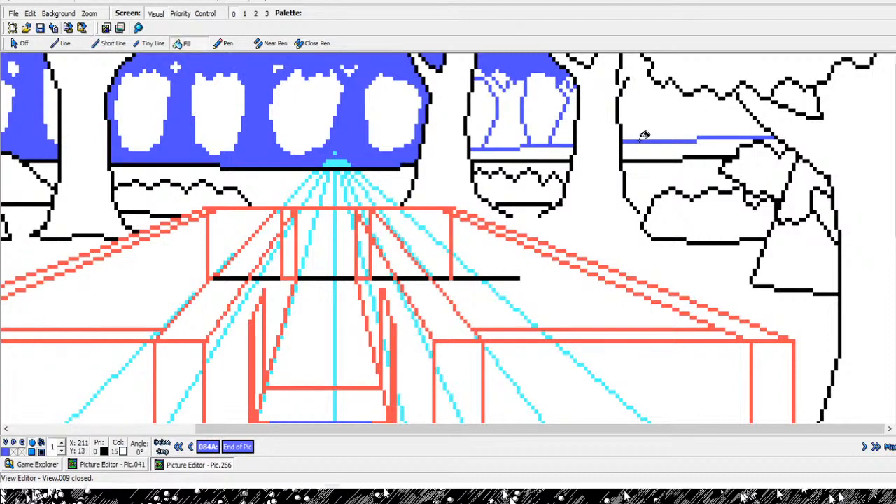
left_click(511, 113)
left_click(565, 112)
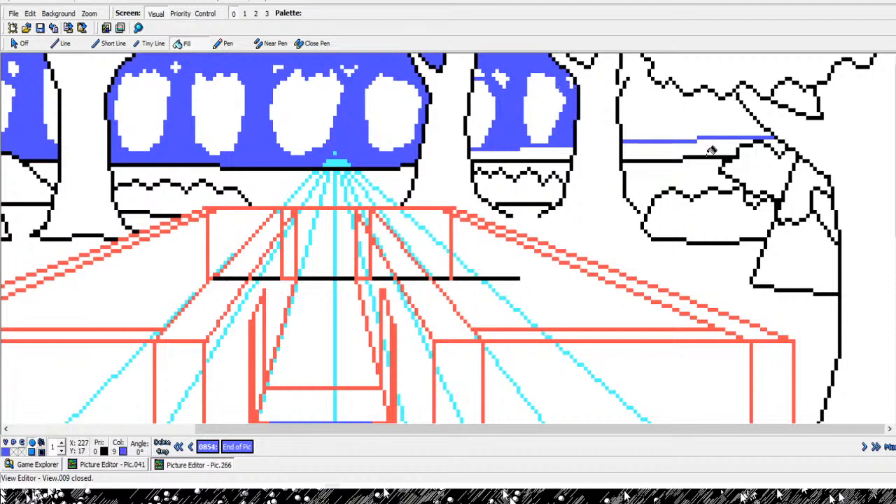
left_click(480, 74)
left_click(112, 43)
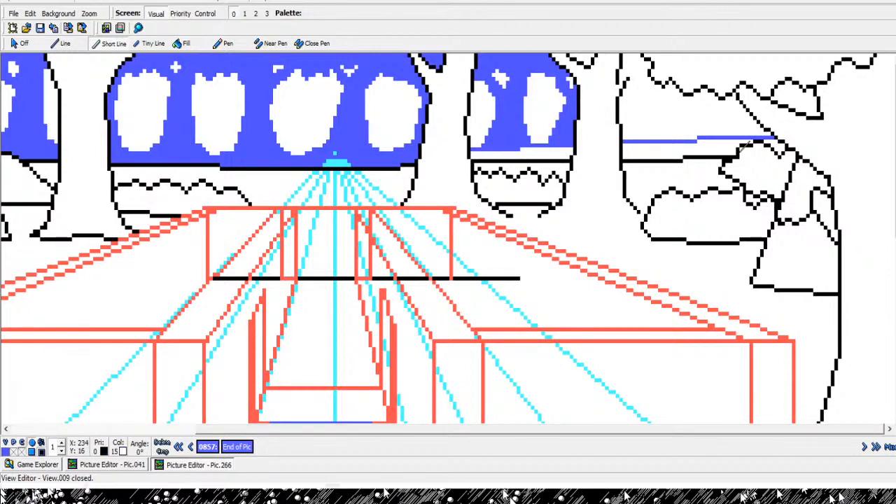
left_click(183, 44)
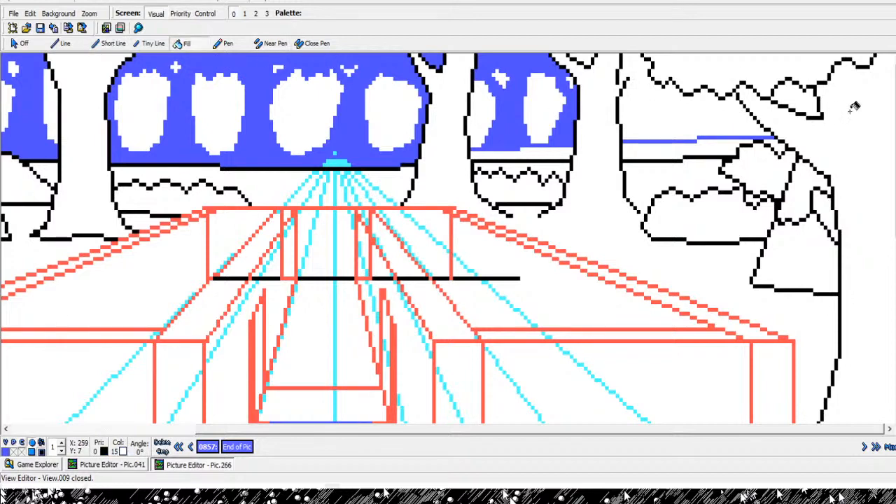
left_click(737, 75)
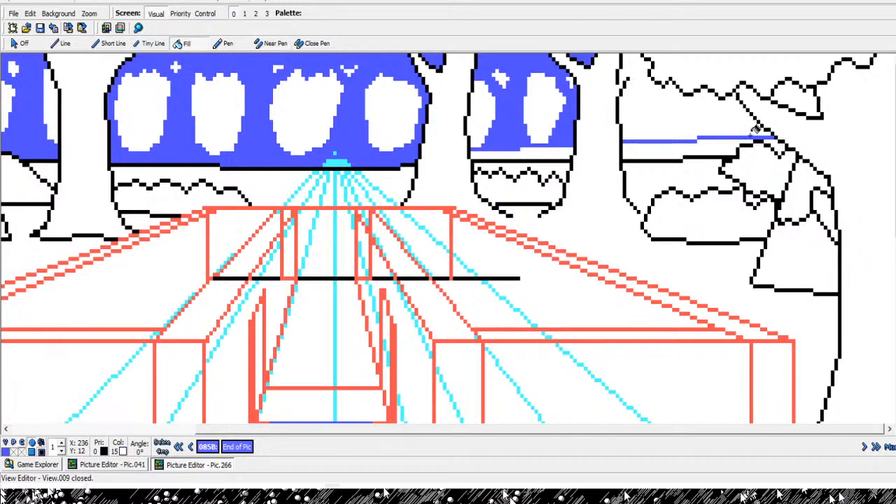
- Go back to the black outline commands and add a zigzag foliage edge from the far-right trunk to the black leaf line beside it
key("Left")
key("Left")
key("Left")
key("Left")
key("Left")
key("Left")
key("Left")
key("Left")
key("Left")
key("Left")
key("Left")
key("Left")
key("Left")
key("Left")
key("Left")
key("Left")
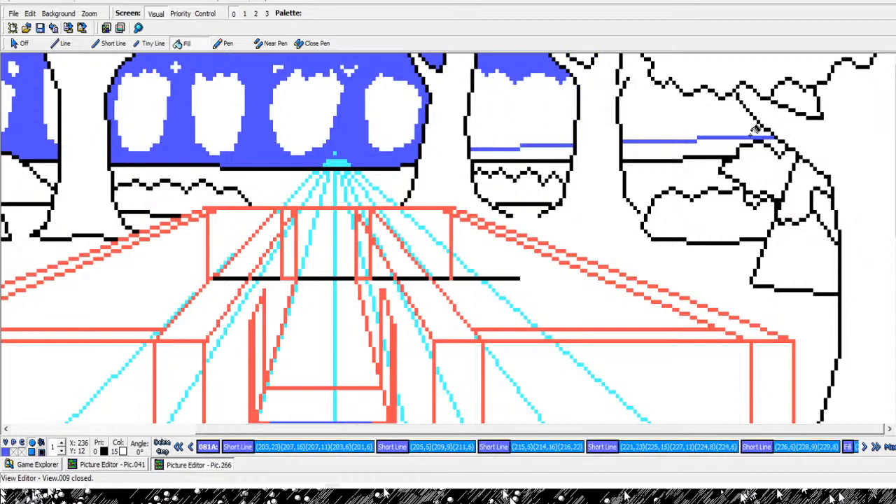
key("Left")
key("Left")
key("Left")
key("Left")
key("Left")
key("Left")
key("Left")
key("Left")
key("Left")
key("Left")
key("Left")
key("Left")
key("Left")
key("Left")
key("Left")
key("Left")
key("Left")
key("Left")
key("Left")
key("Left")
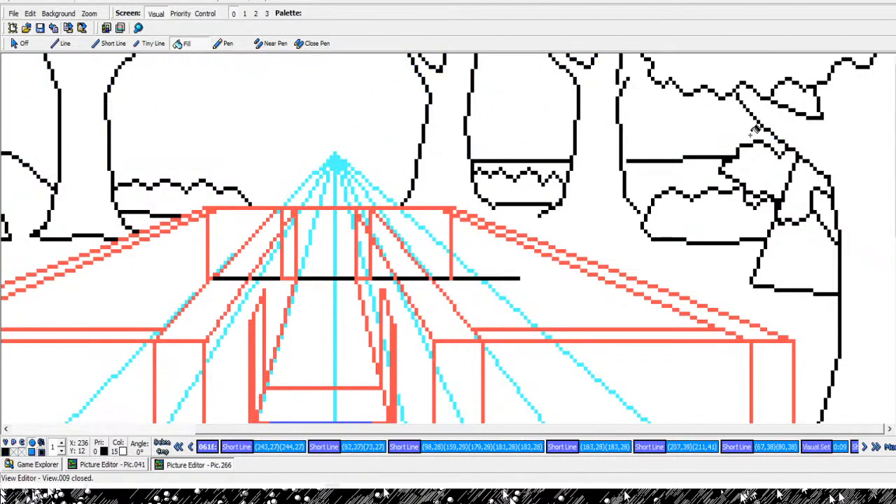
key("Right")
key("Right")
key("Right")
key("Right")
key("Right")
key("Right")
key("Right")
key("Right")
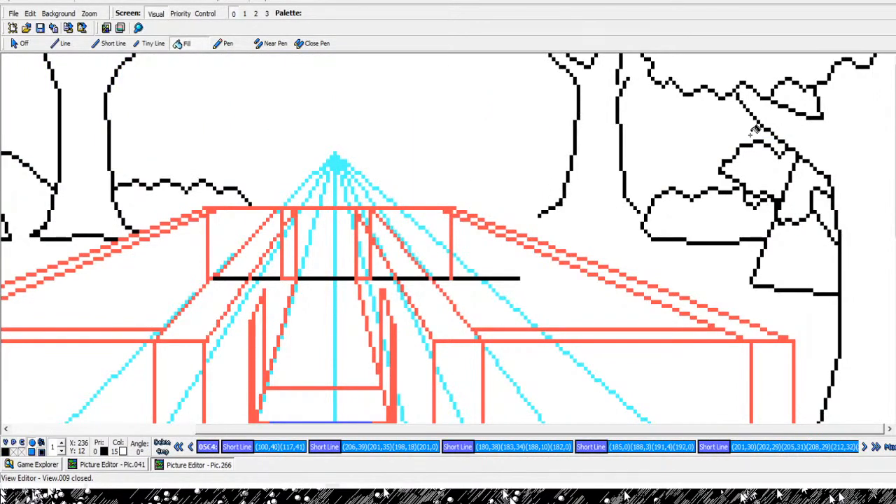
key("Right")
key("Left")
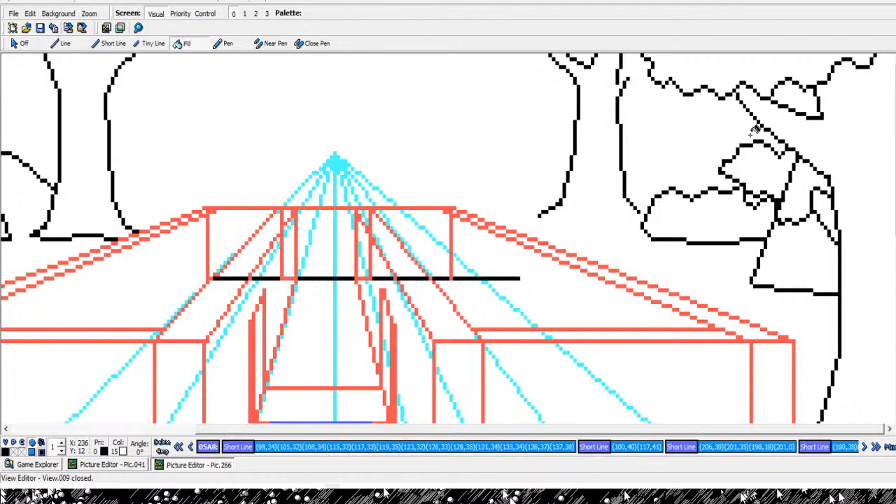
left_click(111, 43)
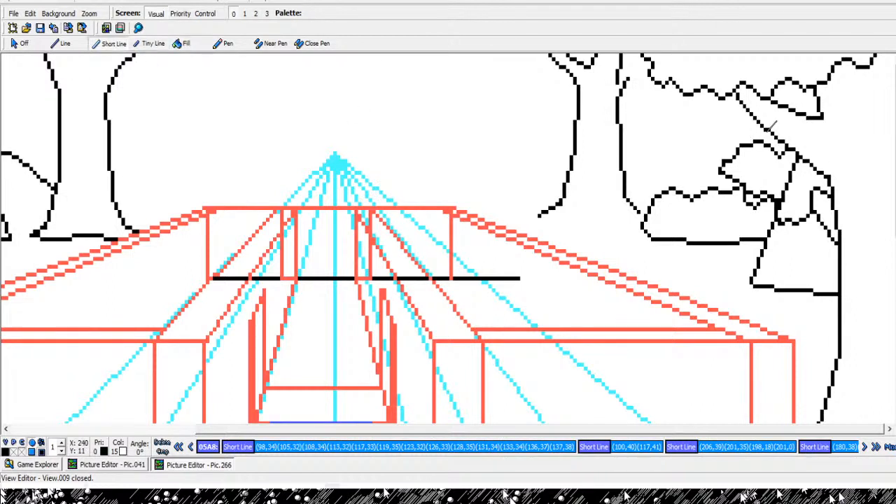
left_click(621, 95)
left_click(632, 96)
left_click(642, 87)
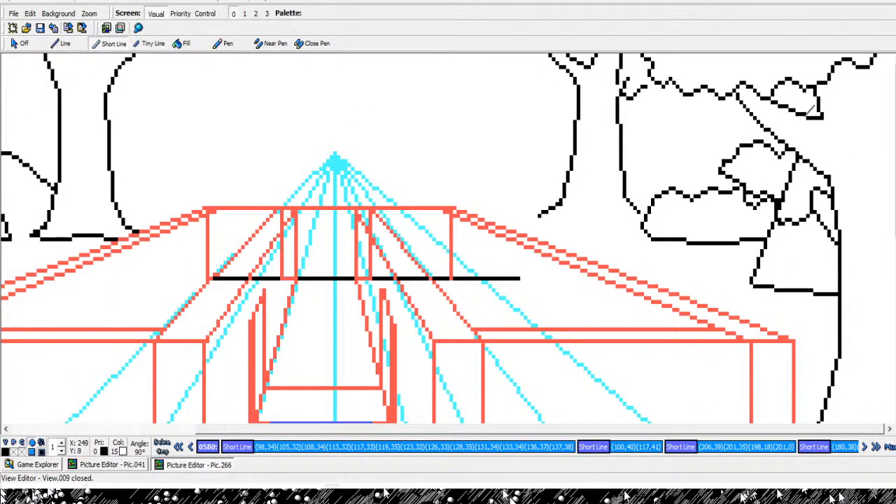
left_click(654, 93)
left_click(661, 87)
key("End")
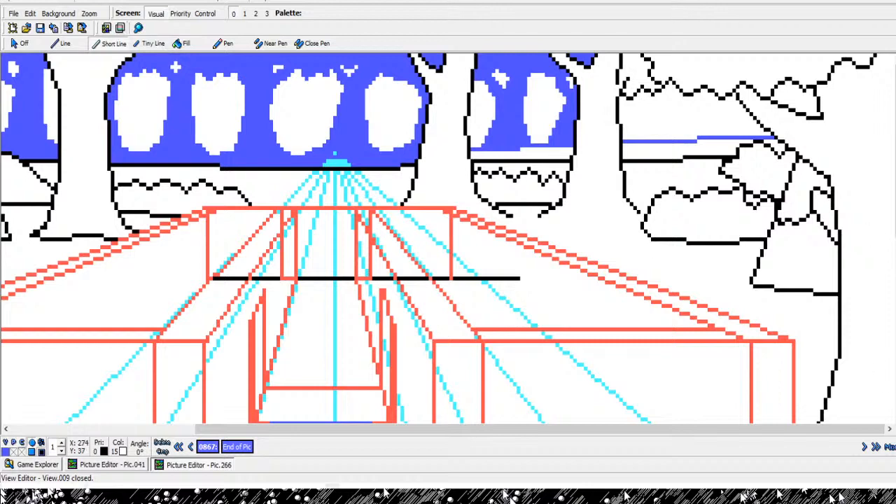
- Fill the white strip below the blue ground line between the two right-hand trunks with blue
left_click(187, 44)
left_click(548, 154)
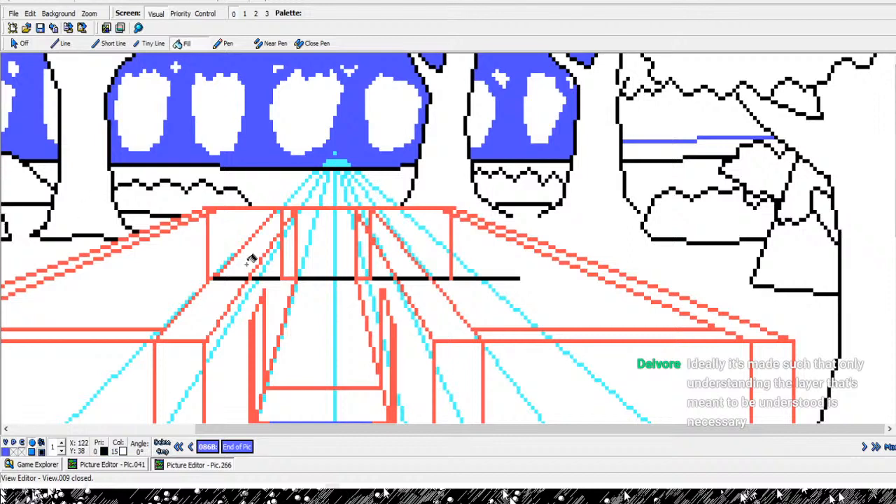
- Go back through the drawing commands and delete the blue ground line that runs from the far-right trunk to the bush
left_click(110, 44)
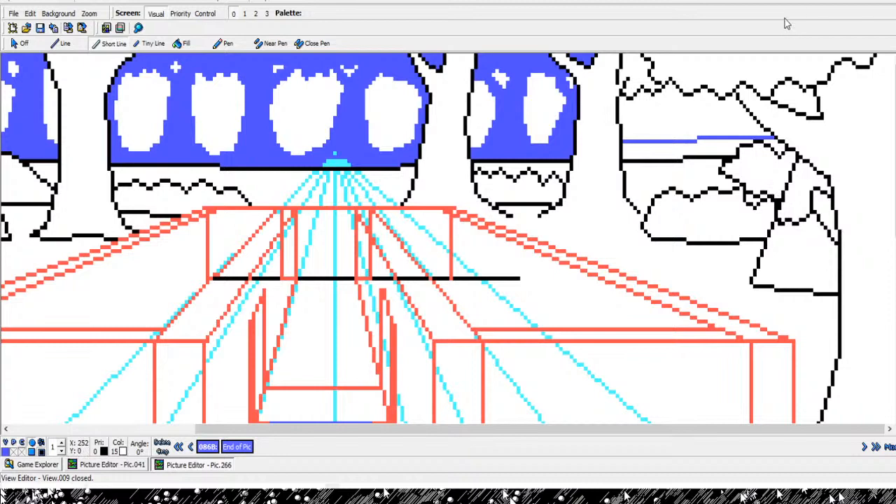
key("Left")
key("Left")
key("Left")
key("Left")
key("Left")
key("Left")
key("Left")
key("Left")
key("Left")
key("Left")
key("Left")
key("Left")
key("Left")
key("Left")
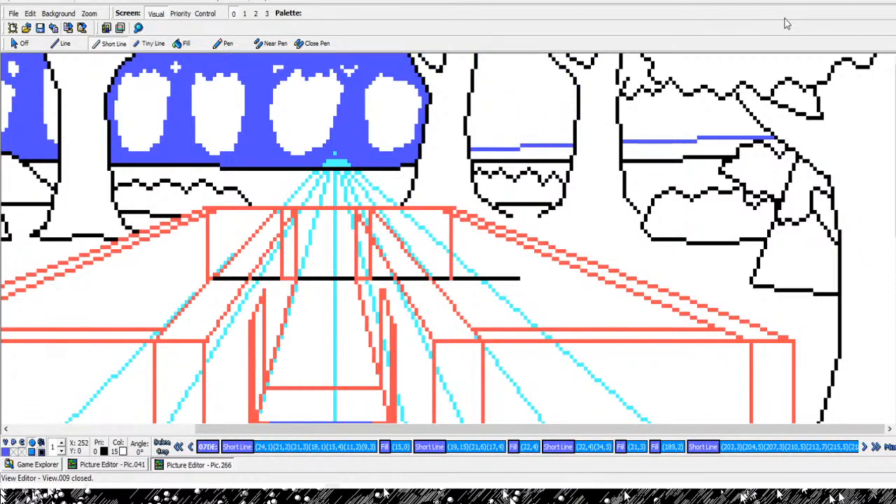
key("Left")
key("Left")
key("Left")
key("Left")
key("Left")
key("Left")
key("Left")
key("Left")
key("Left")
key("Left")
key("Left")
key("Left")
key("Left")
key("Left")
key("Left")
key("Left")
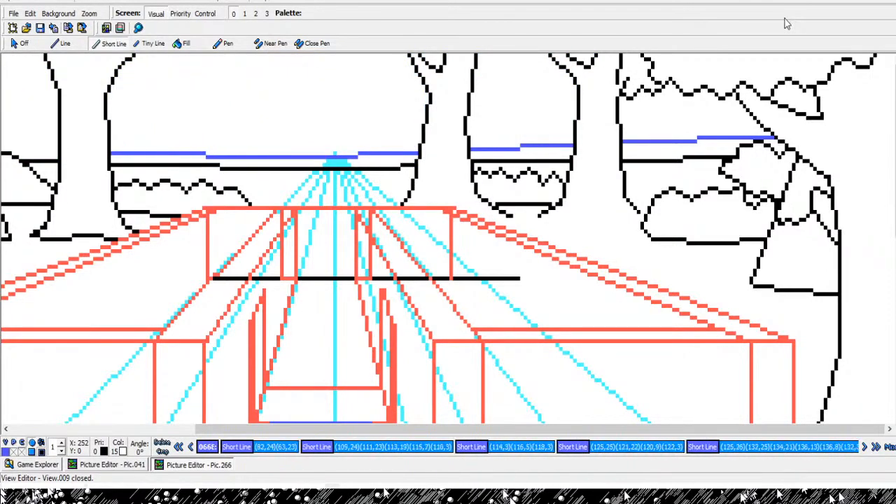
key("Left")
key("Left")
key("Left")
key("Left")
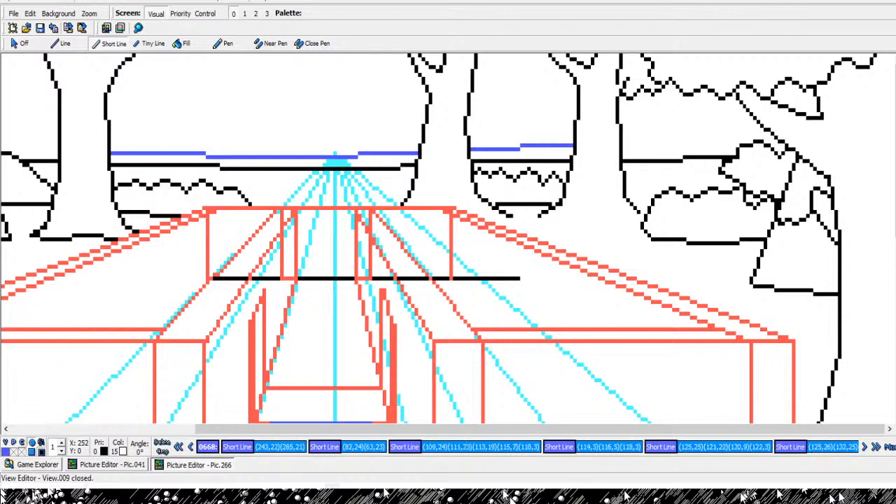
key("Right")
key("Right")
key("Right")
key("Right")
key("Right")
key("Right")
key("Right")
key("Right")
key("Right")
key("Right")
key("Right")
key("Right")
key("Right")
key("Right")
key("Right")
key("Right")
key("Right")
key("Right")
key("Right")
key("Right")
key("Right")
key("Right")
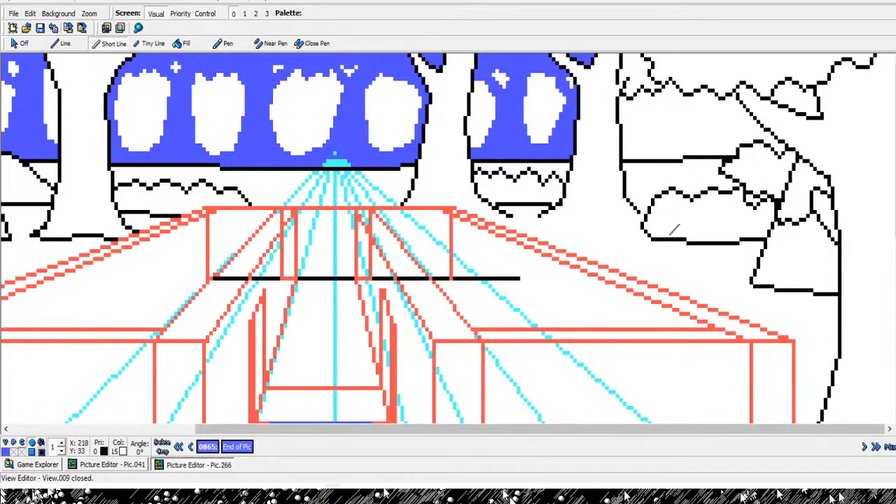
- Draw a lower blue ground line from the far-right trunk past the bush and fill the strip and small corner beneath it with blue
left_click(574, 149)
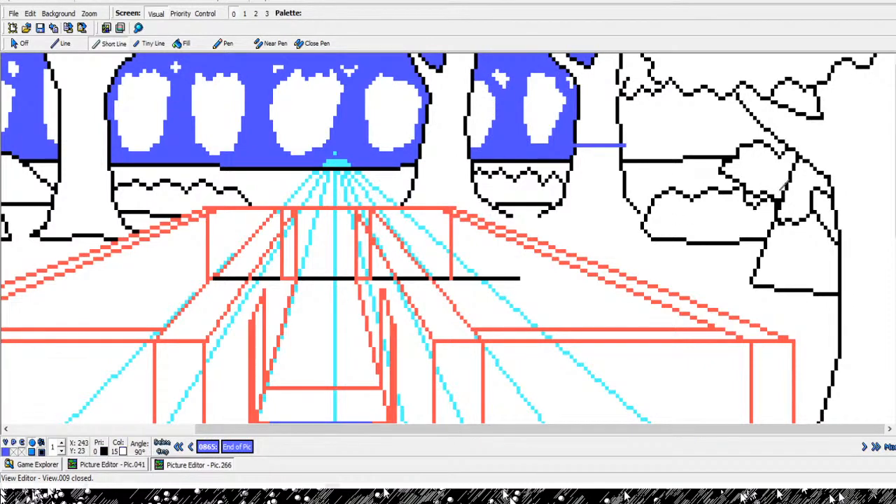
right_click(783, 188)
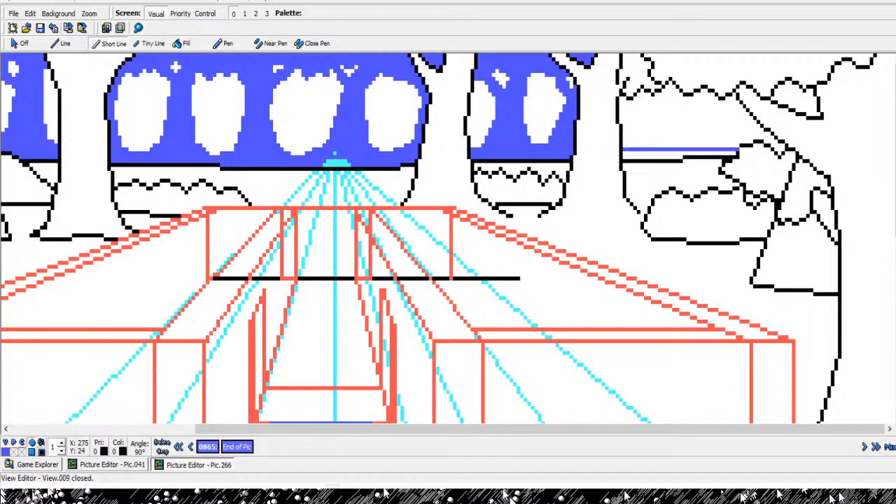
left_click(739, 148)
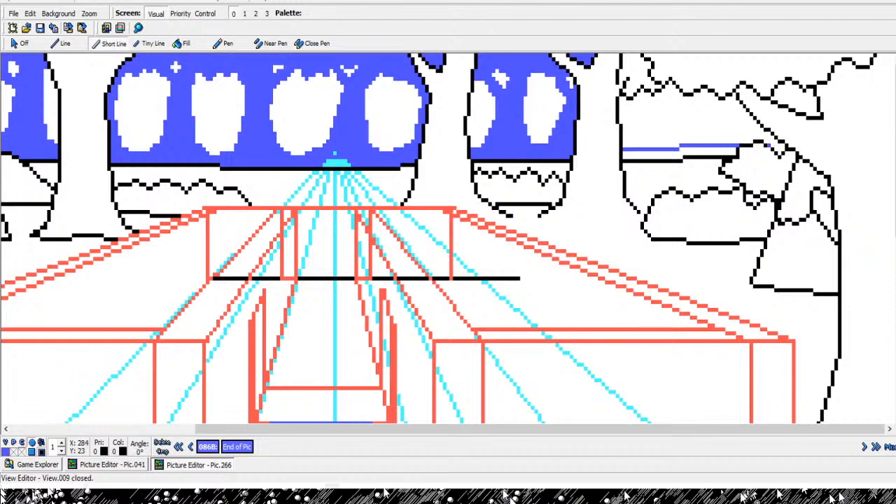
left_click(184, 43)
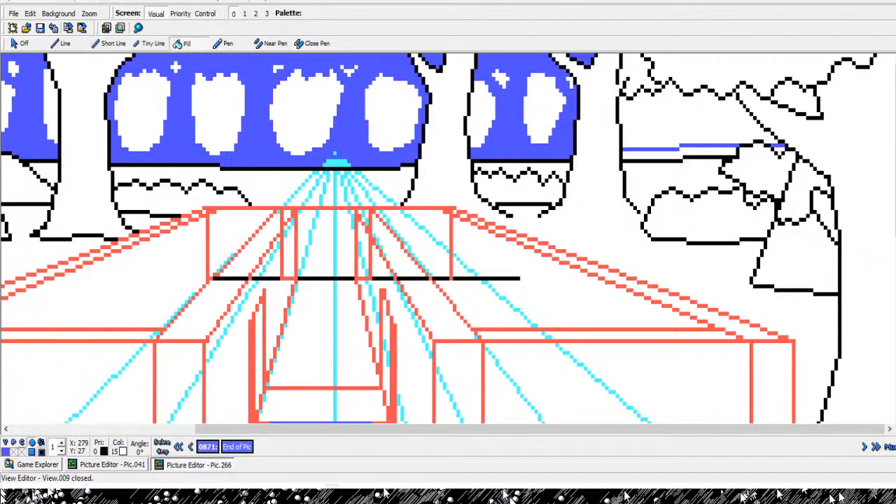
left_click(680, 153)
left_click(780, 148)
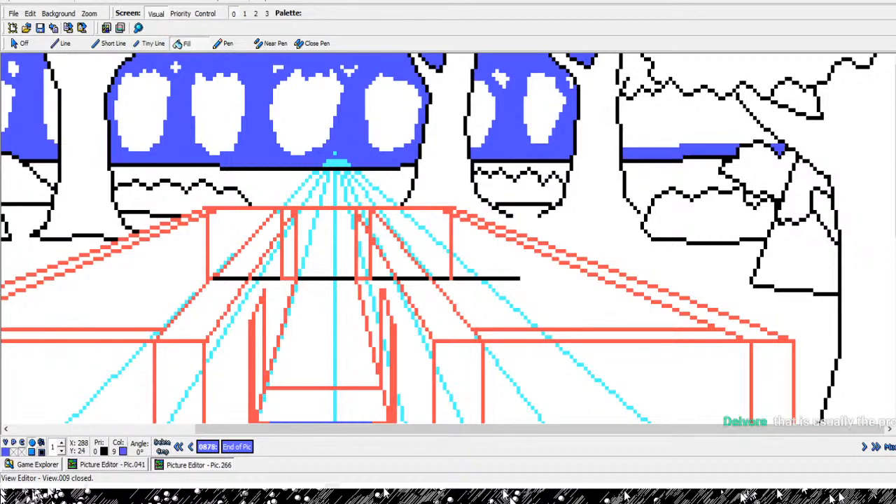
- Draw two blue edges for a distant trunk just right of the far-right black trunk, up to the leaf line, and fill it with blue
left_click(112, 44)
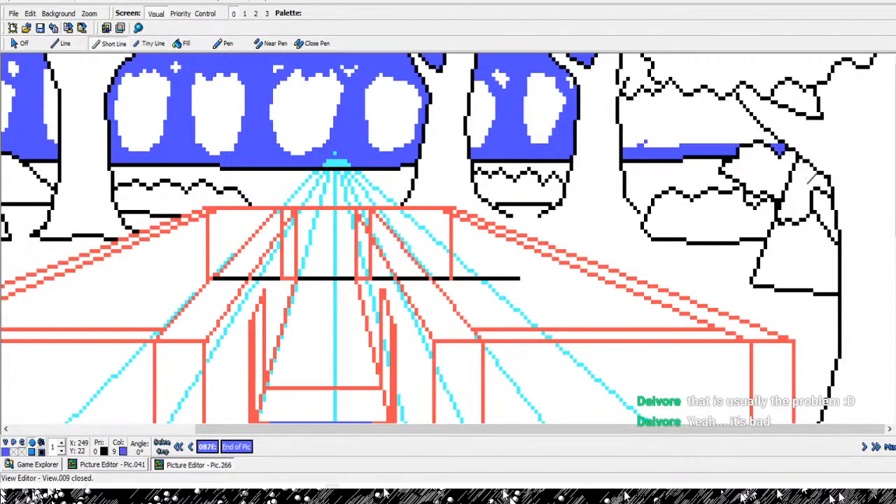
left_click(653, 116)
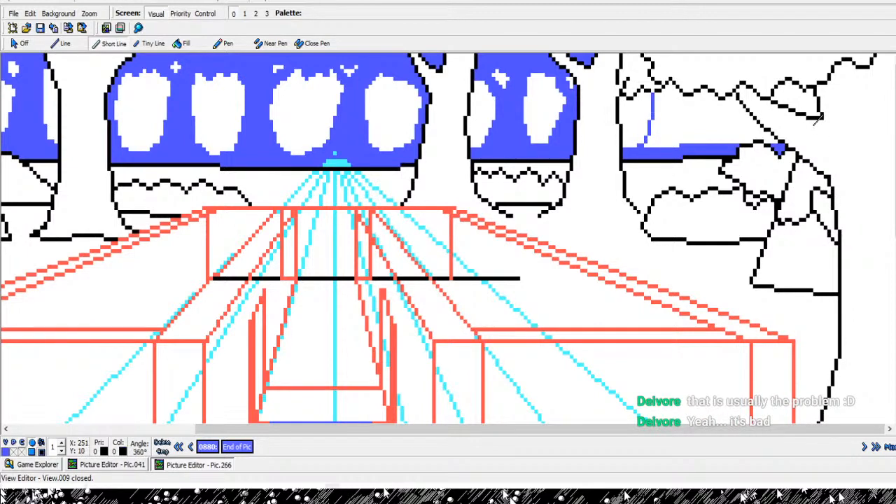
left_click(654, 96)
right_click(655, 99)
left_click(692, 142)
left_click(681, 128)
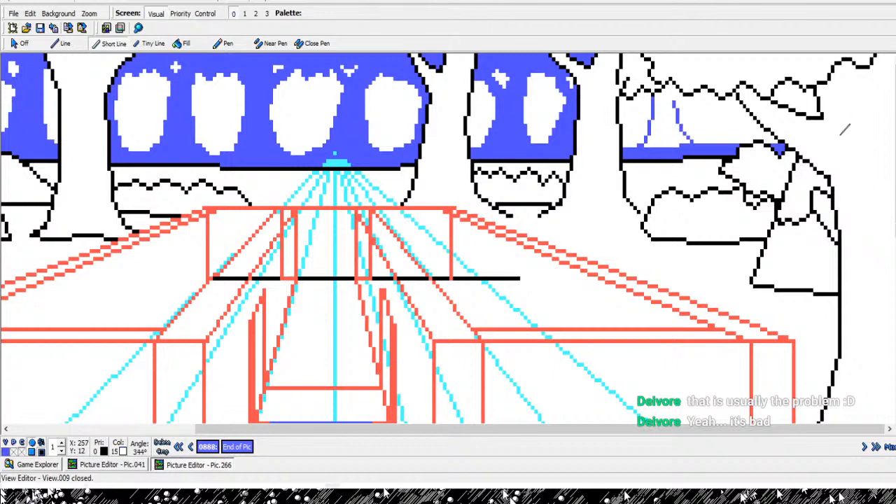
left_click(677, 91)
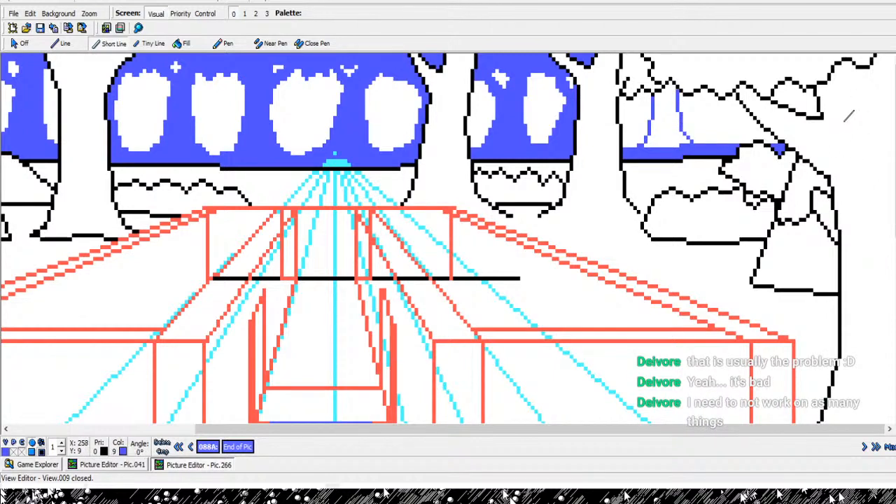
left_click(183, 43)
left_click(669, 123)
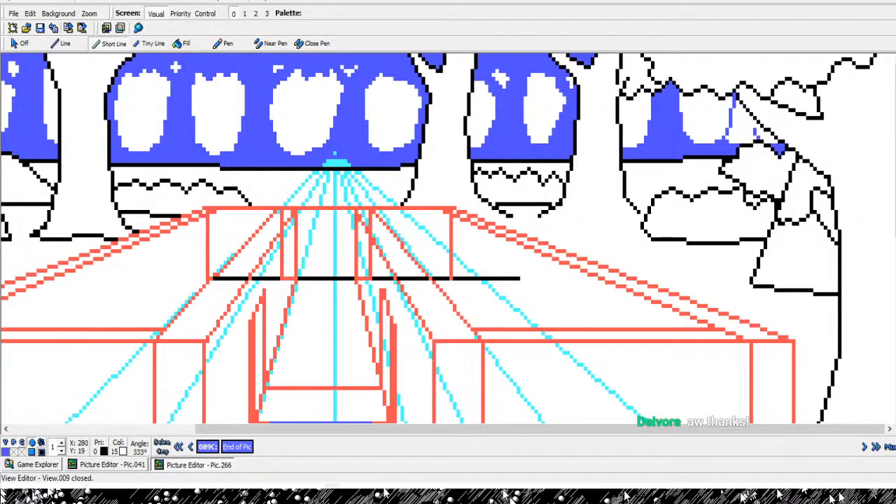
- Complete the blue edges of the distant trunk beside the leaning branch and of one in the upper-right foliage gap, filling both with blue
left_click(756, 118)
right_click(755, 118)
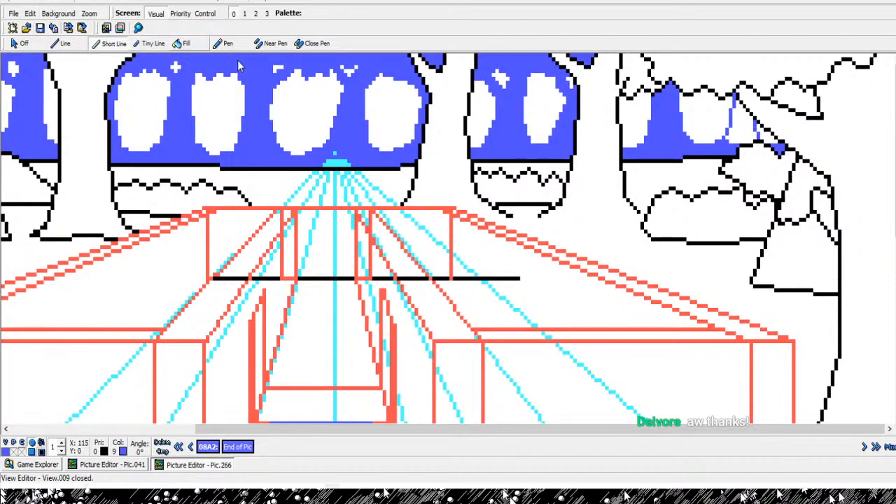
left_click(185, 43)
left_click(744, 123)
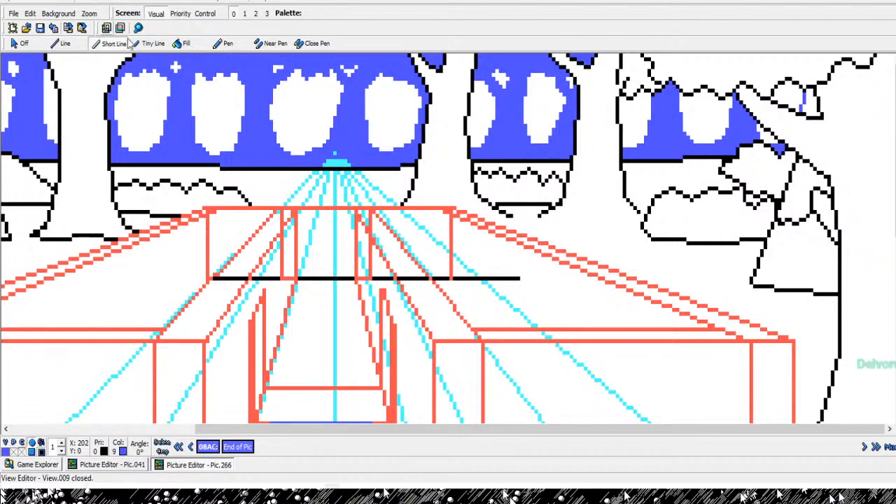
left_click(802, 101)
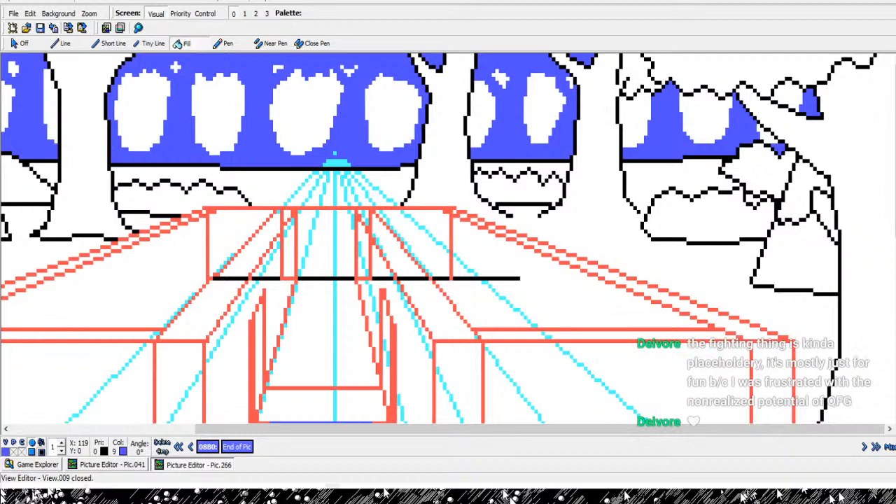
left_click(178, 44)
- Fill the white gaps between the distant trunks around the conifers, up to the leftmost thick trunk, with dark blue
right_click(336, 168)
right_click(339, 170)
right_click(329, 169)
right_click(310, 166)
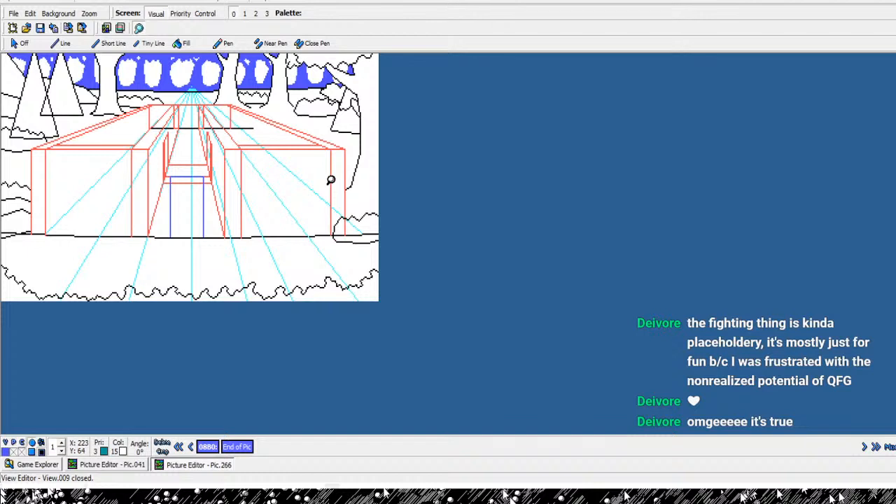
left_click(153, 108)
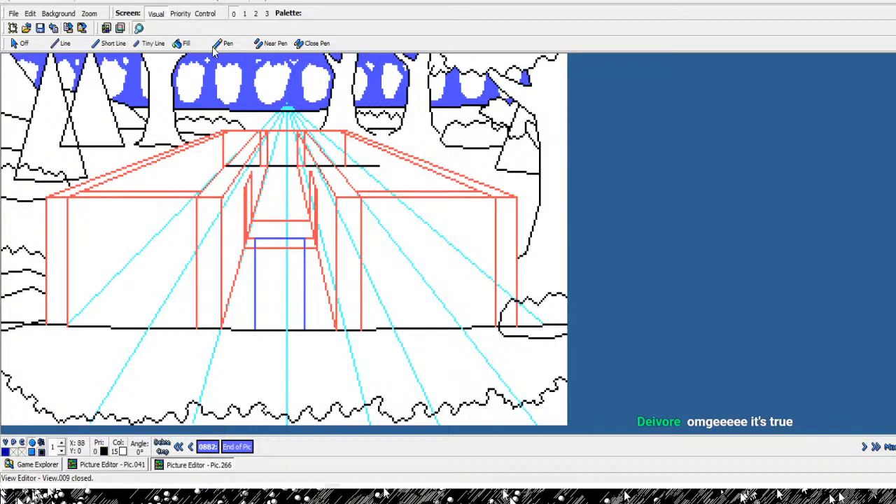
left_click(184, 43)
left_click(33, 77)
left_click(72, 84)
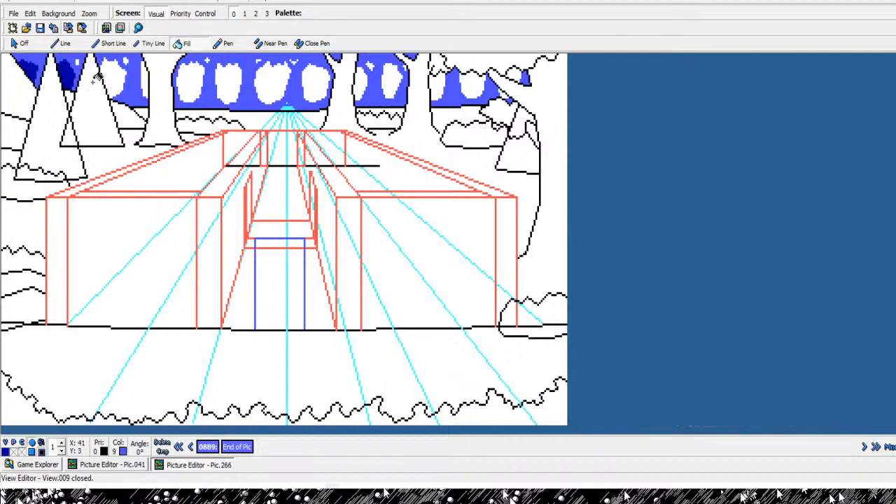
left_click(136, 89)
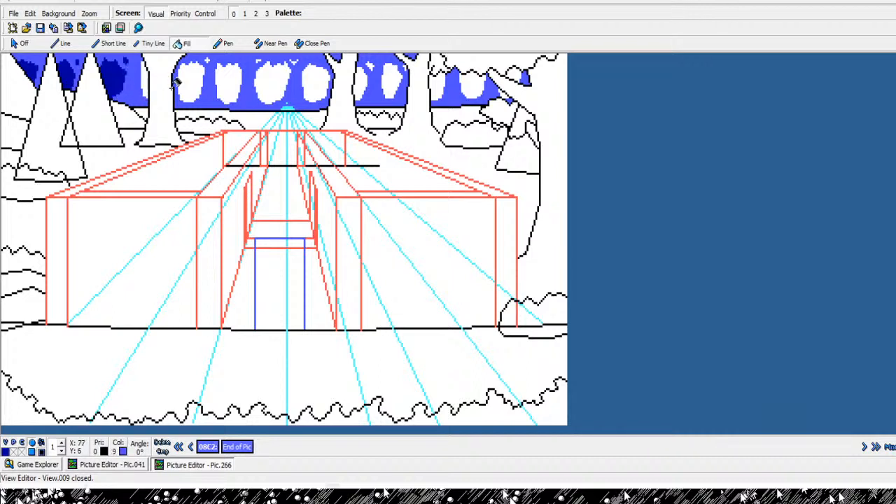
- Fill the four large white openings between the distant trunks in the central clearing with dark blue
left_click(187, 90)
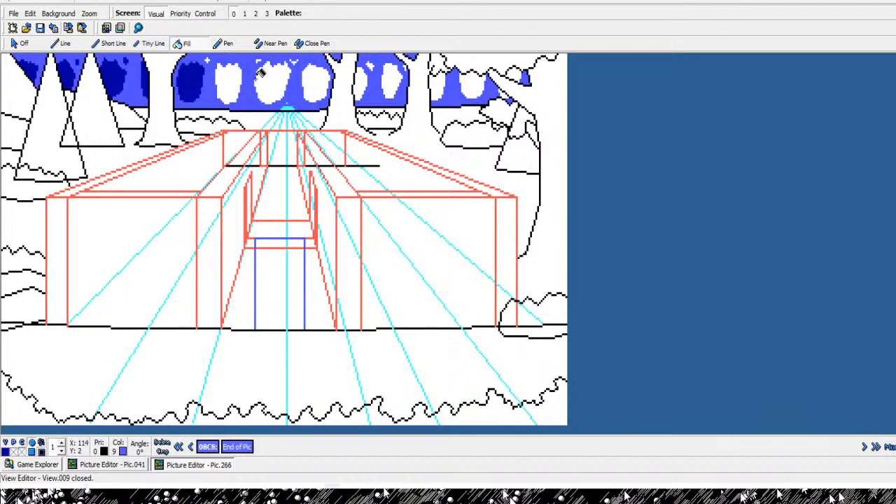
left_click(266, 81)
left_click(275, 83)
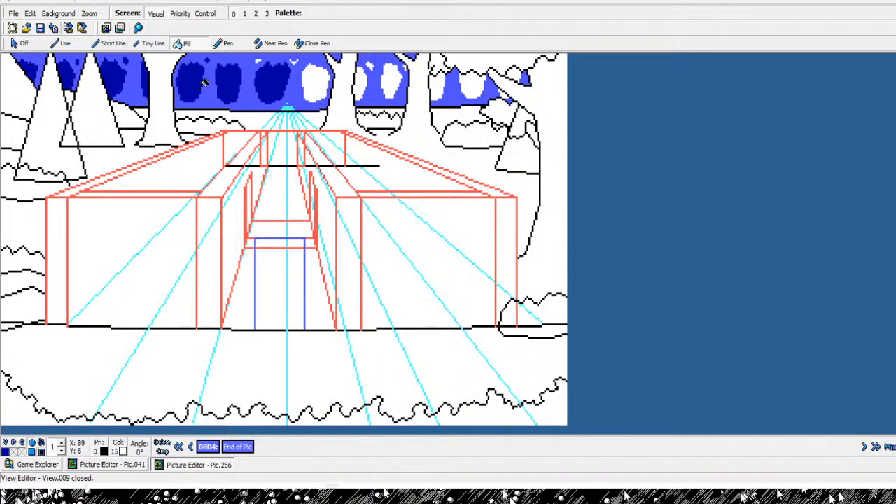
left_click(315, 81)
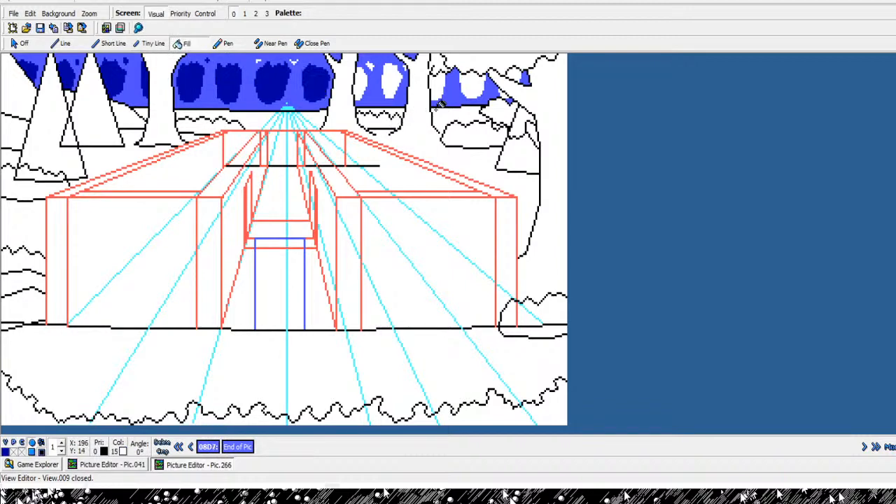
- Fill the small white specks in the central blue canopy with dark blue, covering the two leftover pixels with Tiny Line
scroll(422, 94, "up", 5)
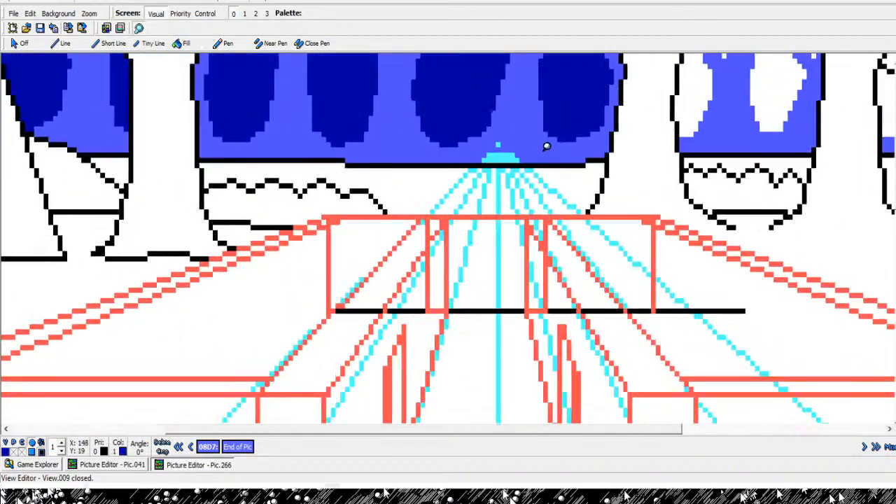
scroll(448, 238, "up", 1)
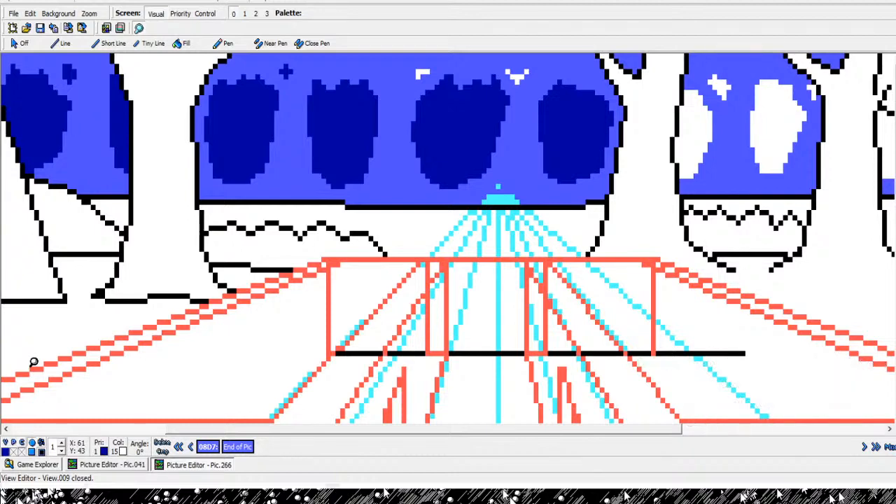
left_click(186, 44)
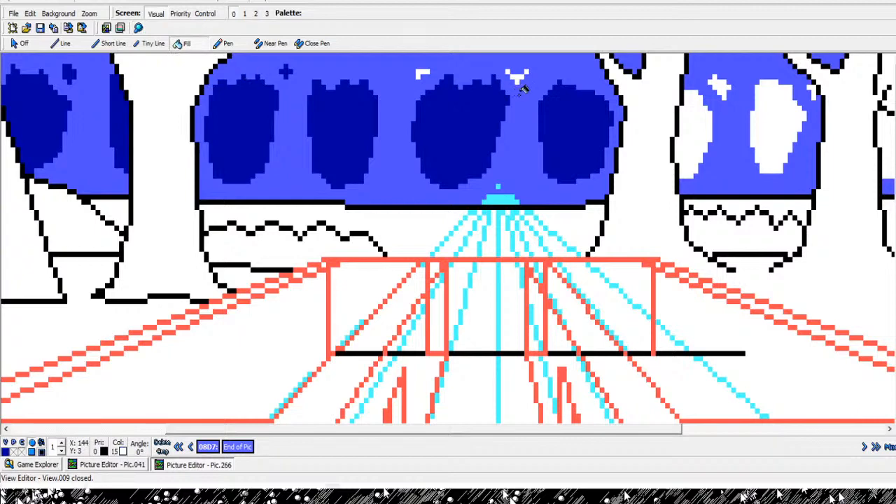
left_click(422, 73)
left_click(519, 75)
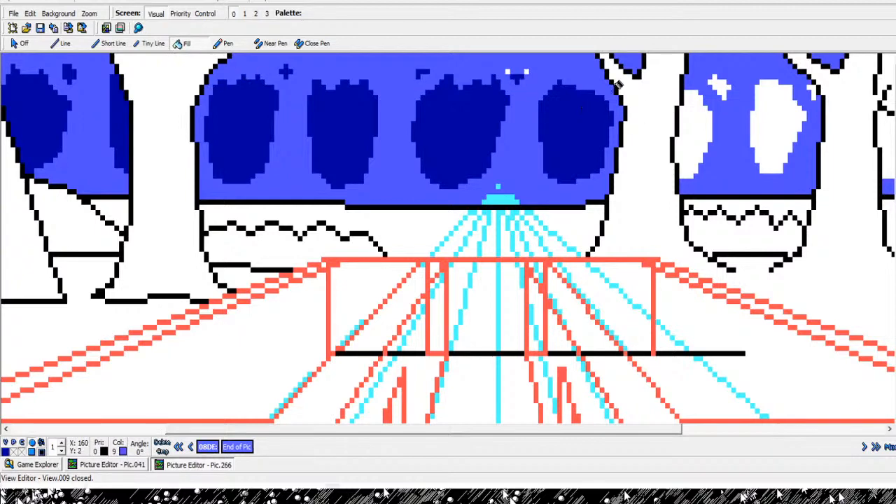
left_click(151, 44)
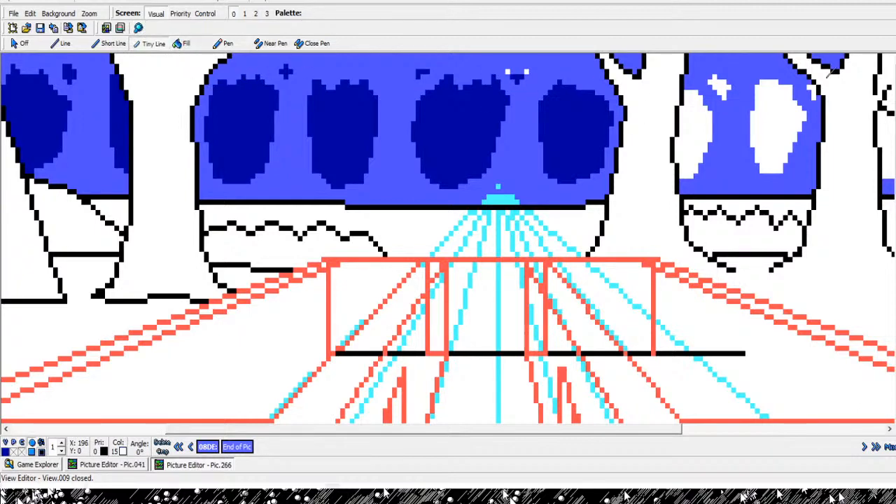
left_click(507, 71)
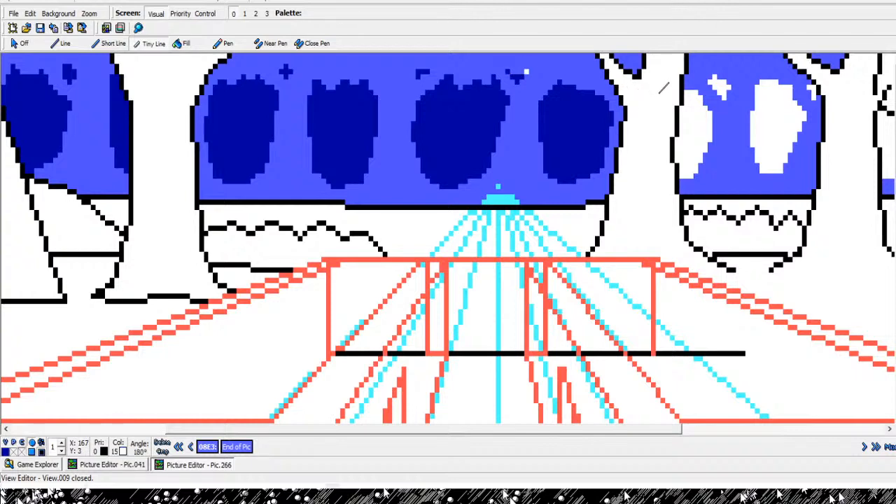
left_click(527, 72)
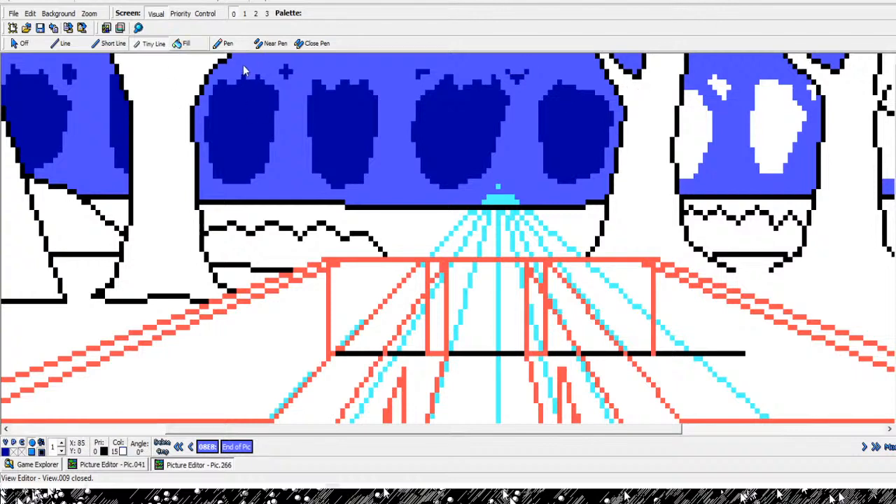
- Fill the white openings and canopy specks between the two right-hand black trunks with dark blue
left_click(182, 43)
left_click(693, 133)
left_click(717, 85)
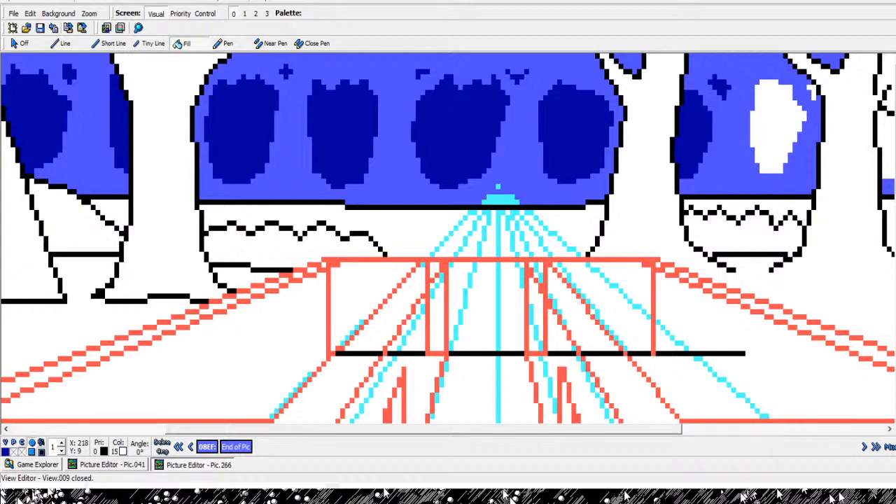
left_click(778, 126)
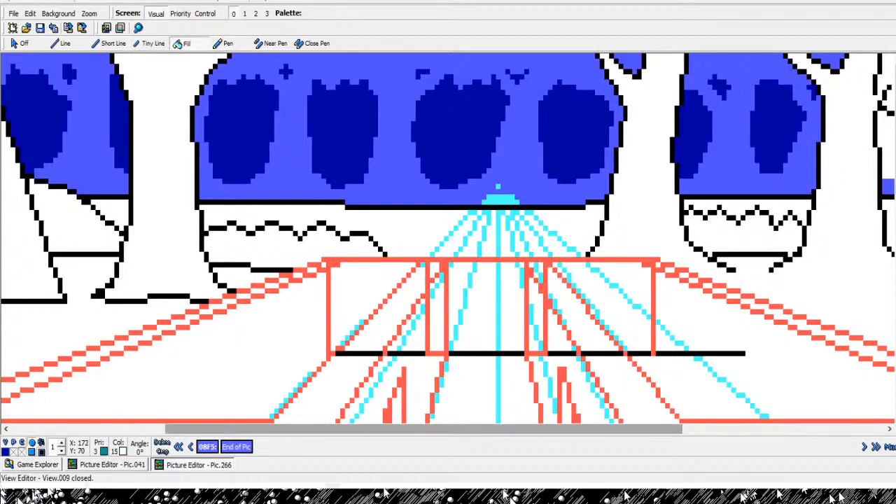
- Fill the white openings right of the far-right trunk, including the branch corner and foliage gap, with dark blue
left_click_drag(329, 429, 532, 429)
left_click(554, 118)
left_click(638, 126)
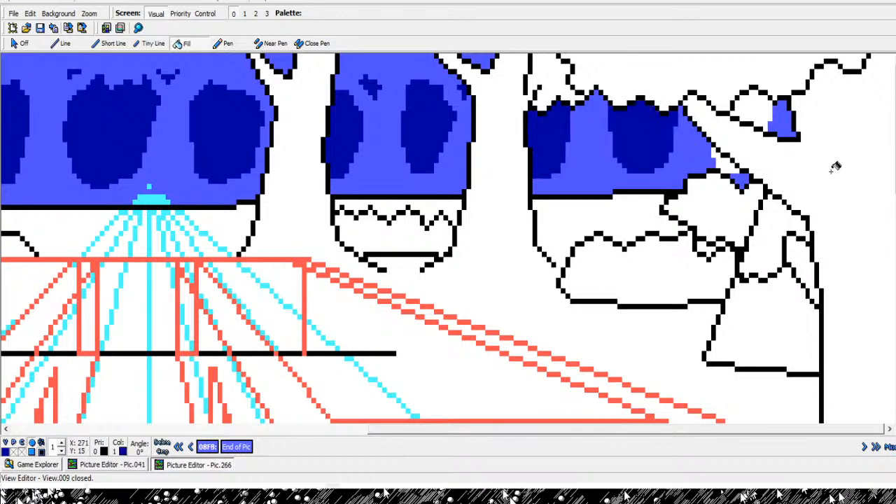
left_click(749, 111)
left_click(725, 161)
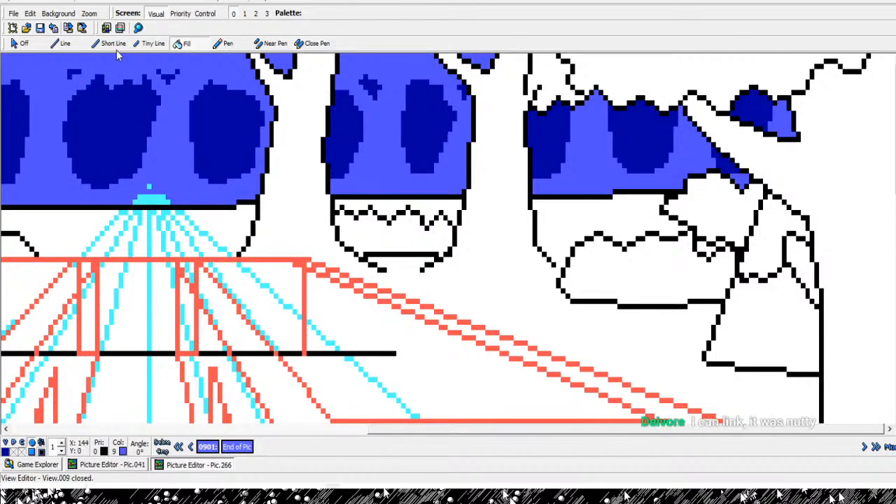
scroll(496, 191, "down", 4)
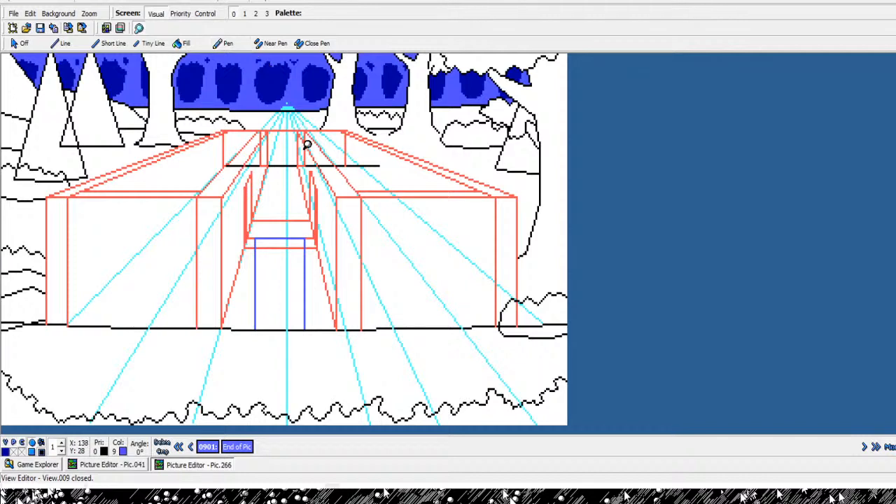
scroll(375, 134, "up", 5)
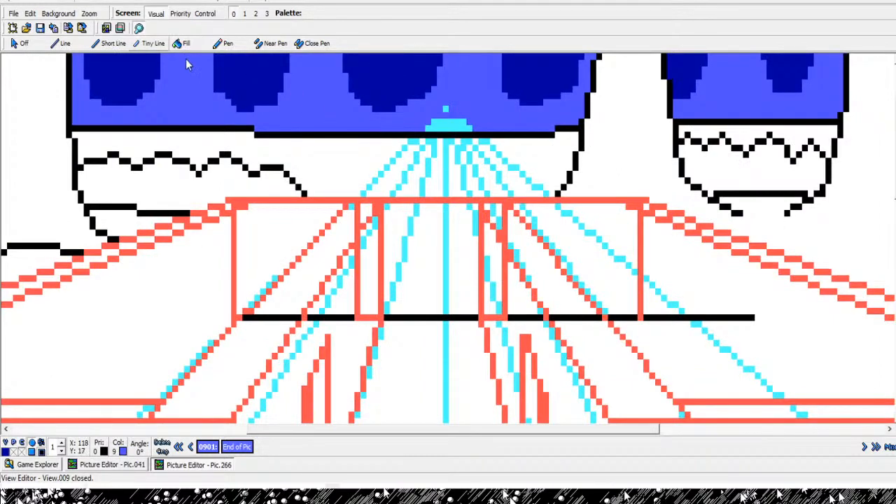
left_click(150, 44)
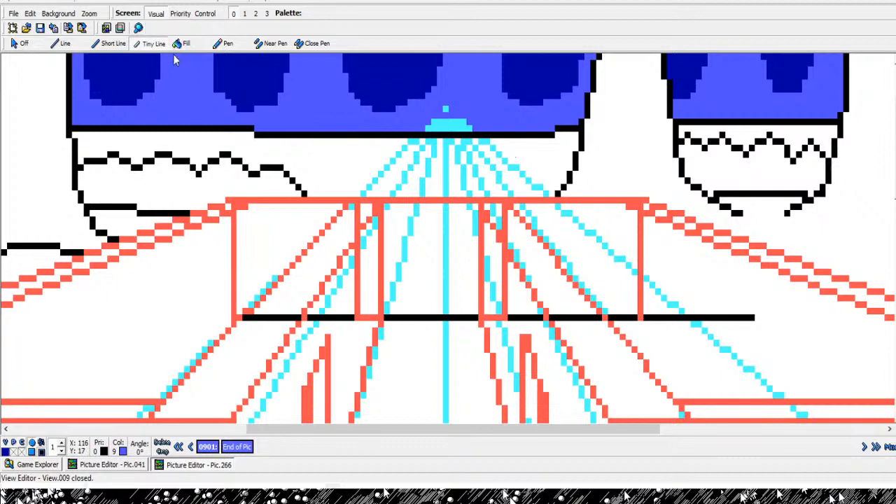
left_click(139, 29)
right_click(848, 380)
right_click(848, 377)
right_click(848, 371)
right_click(849, 374)
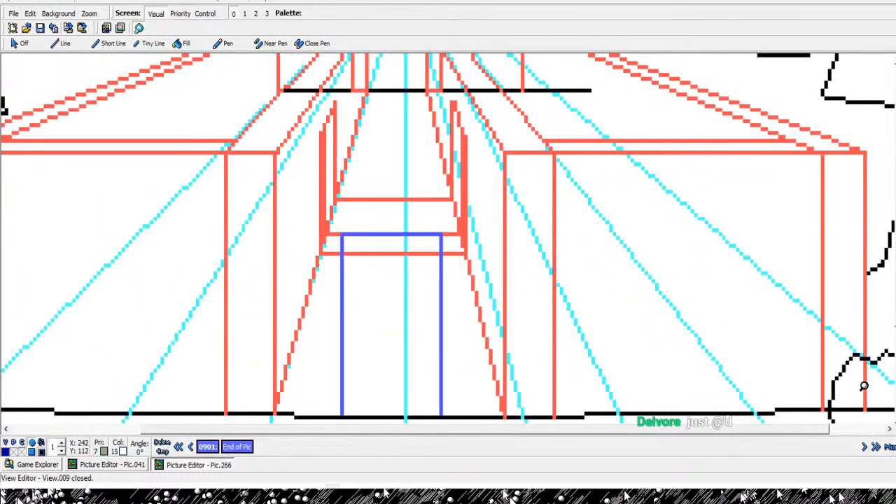
right_click(865, 387)
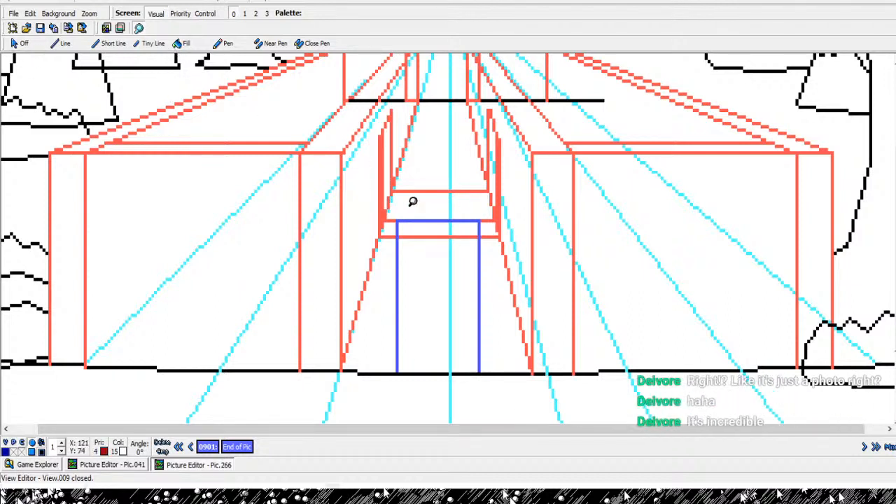
right_click(379, 252)
right_click(378, 252)
- Go back through the drawing commands, delete all the cyan perspective lines starting at (161,25), and return to the end of the picture
key("Left")
key("Left")
key("Left")
key("Left")
key("Left")
key("Left")
key("Left")
key("Left")
key("Left")
key("Left")
key("Left")
key("Left")
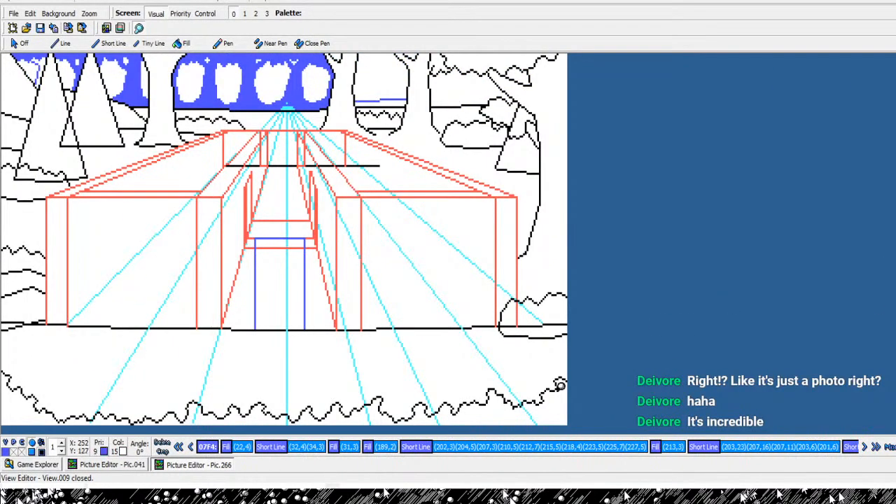
left_click(179, 447)
key("Right")
key("Right")
key("Right")
key("Right")
key("Right")
key("Right")
key("Right")
key("Right")
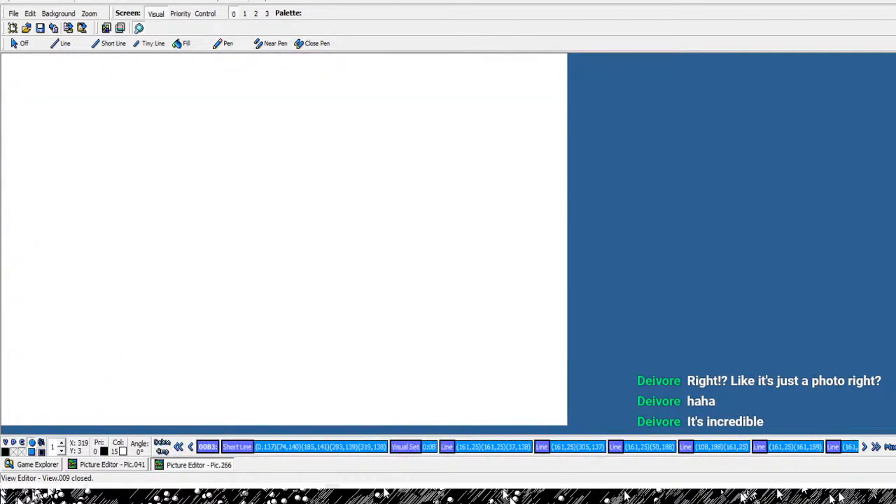
key("Left")
key("Left")
key("Left")
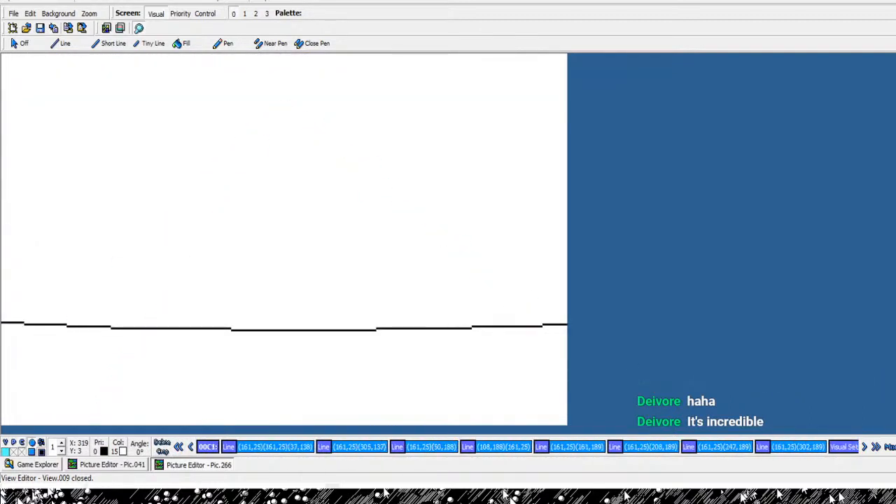
key("Right")
key("Right")
key("Right")
key("Right")
key("Right")
key("Right")
key("Right")
key("Right")
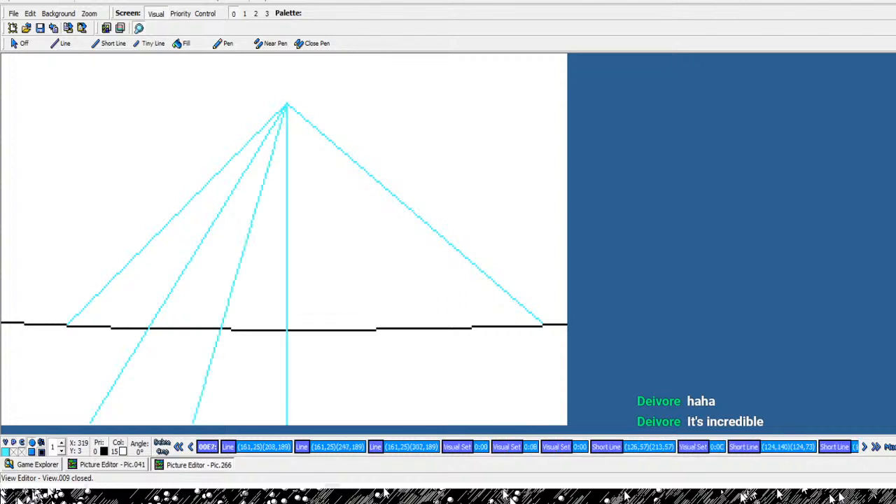
key("Left")
key("Left")
key("Left")
key("Left")
key("Left")
key("Left")
key("Left")
key("Left")
key("Left")
key("Left")
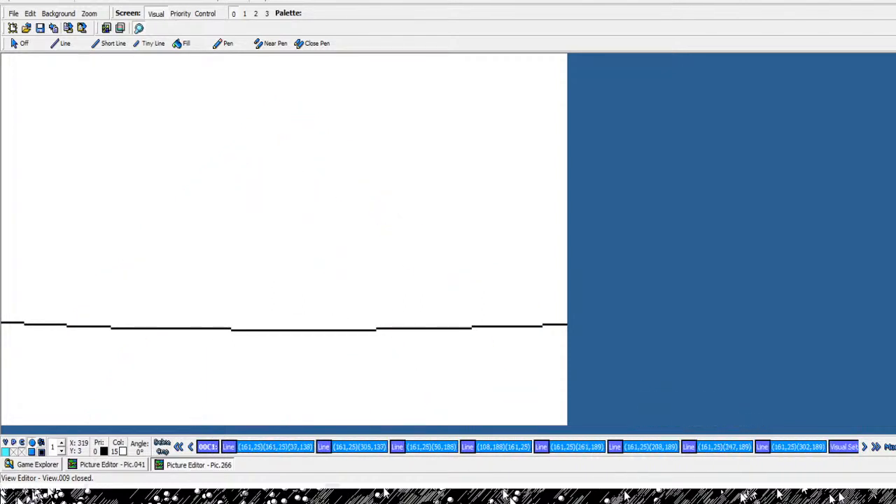
key("Delete")
key("Delete")
key("Delete")
key("Delete")
key("Delete")
key("Delete")
key("Delete")
key("Delete")
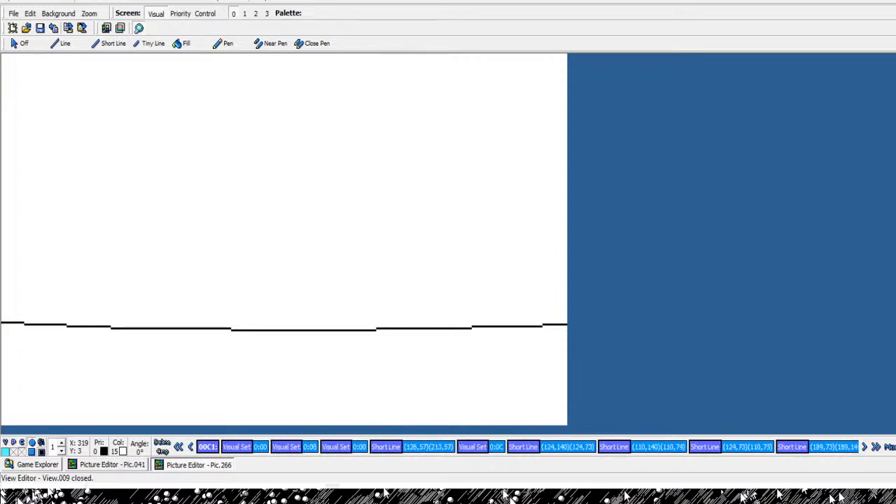
key("Delete")
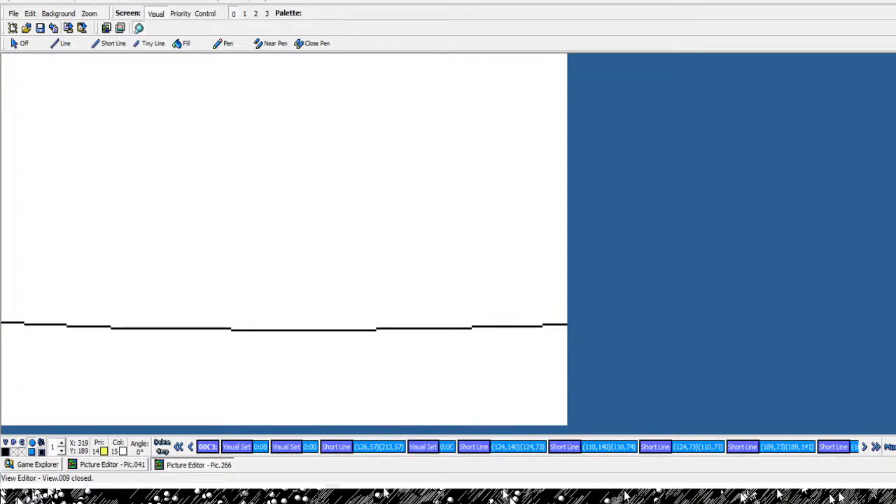
key("End")
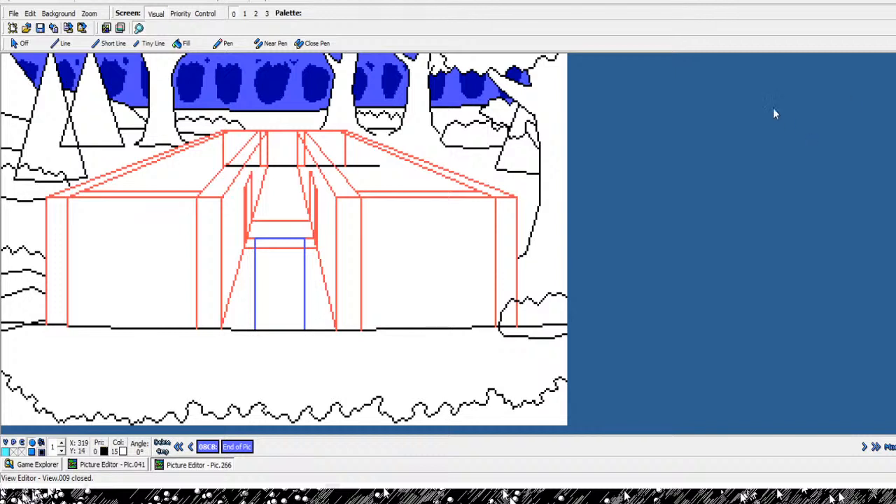
left_click(180, 43)
left_click(124, 92)
right_click(200, 102)
right_click(215, 94)
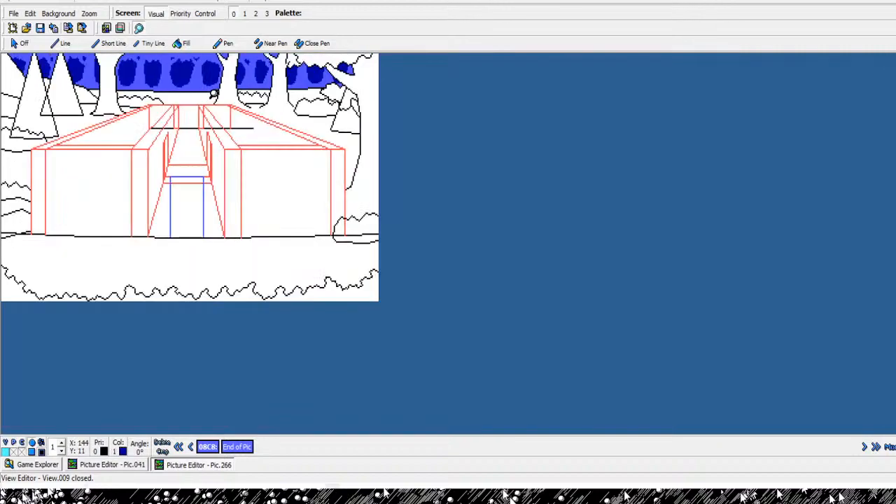
- Examine the blue forest band and the white trees in front of it up close
left_click(220, 105)
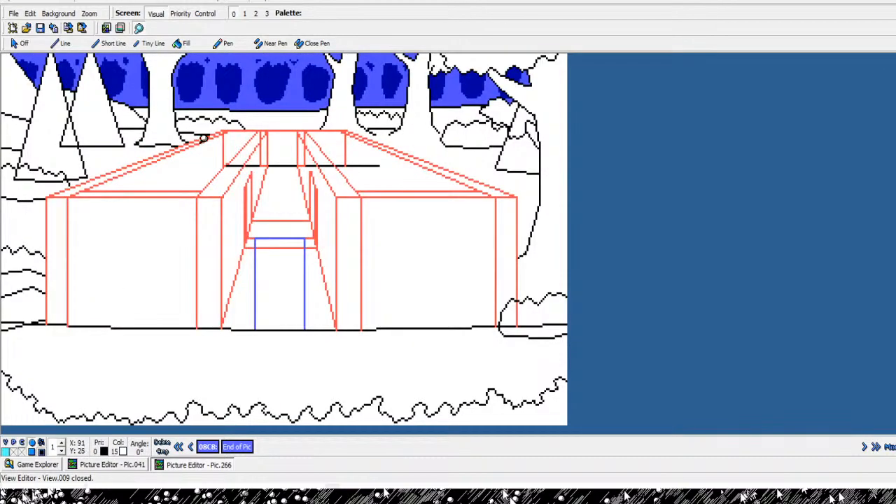
left_click(205, 117)
right_click(210, 104)
left_click(130, 99)
left_click(131, 97)
left_click(147, 95)
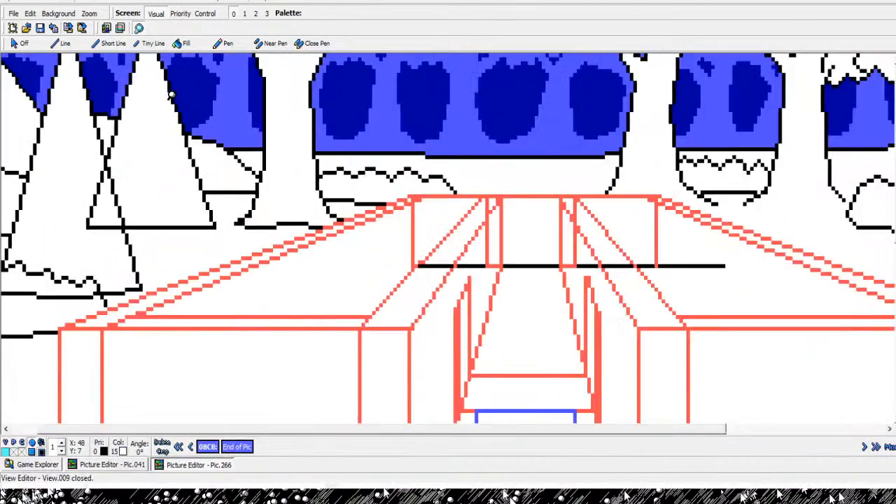
left_click(168, 93)
right_click(186, 91)
right_click(140, 112)
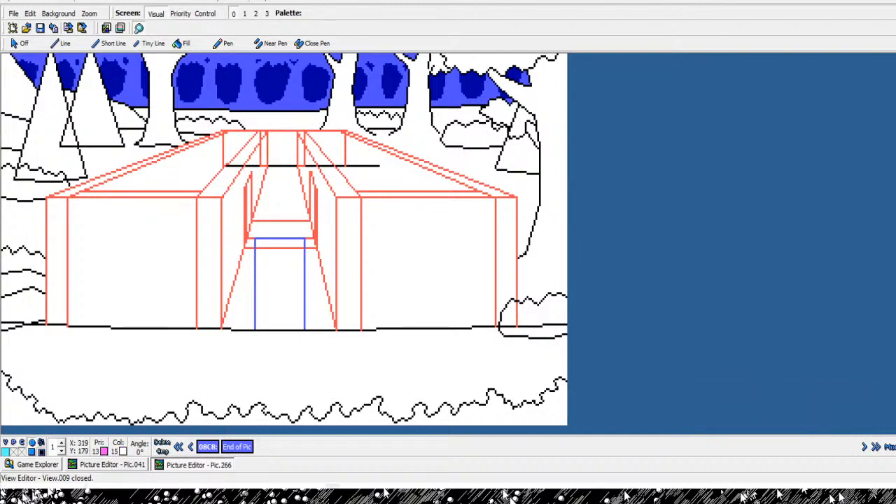
- Try placing a cyan Pen point at (161,23), where the central blue forest band's lower edge meets the trunk, and undo it
left_click(397, 130)
left_click(435, 143)
left_click(466, 134)
left_click(498, 129)
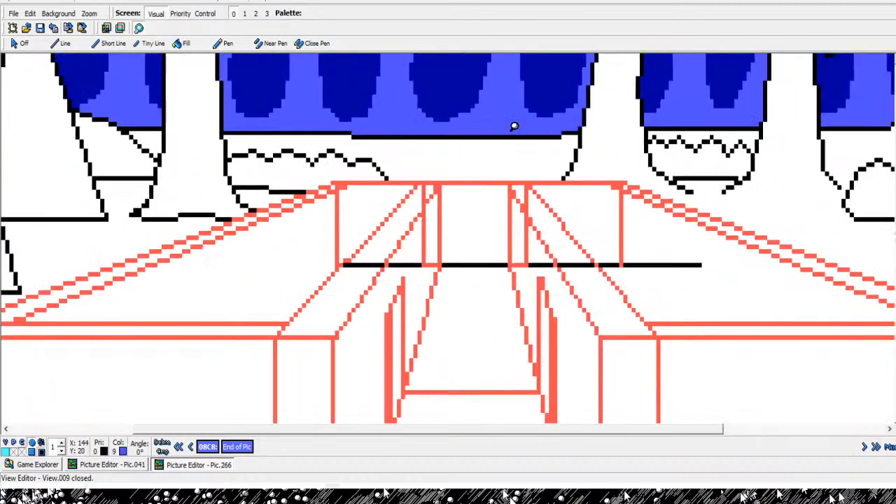
left_click(483, 118)
left_click(392, 97)
left_click(224, 44)
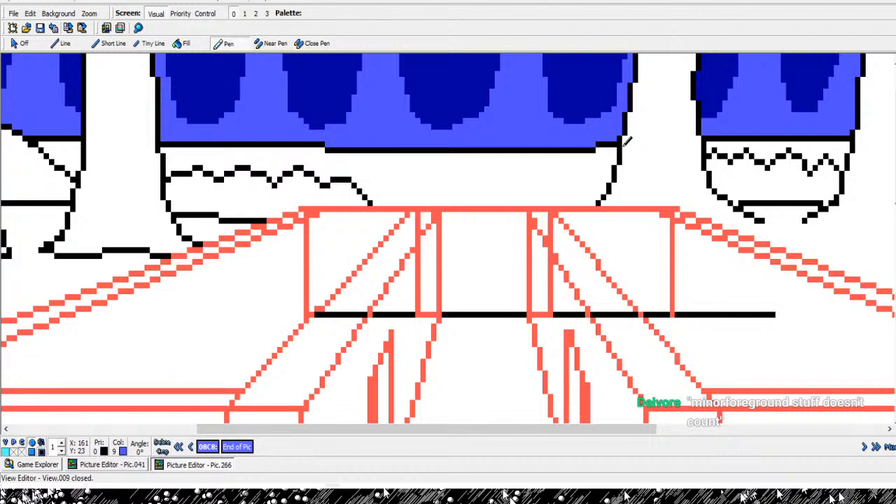
key("ctrl+z")
left_click(627, 141)
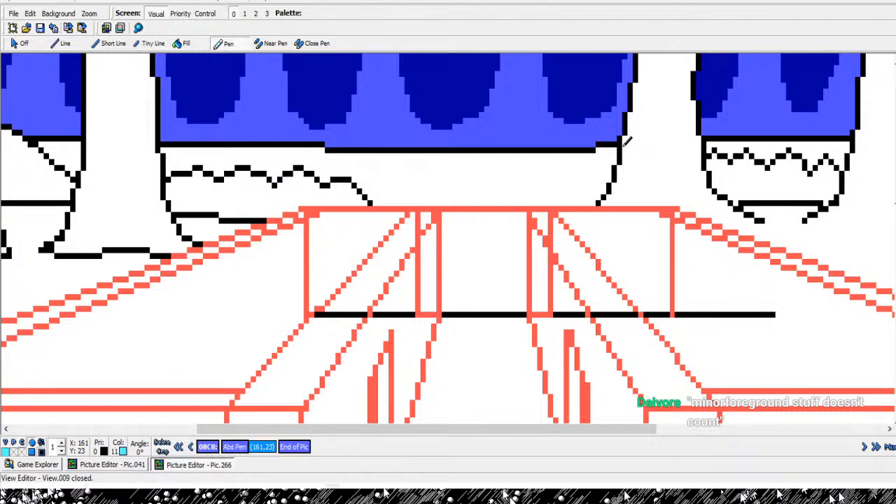
key("ctrl+z")
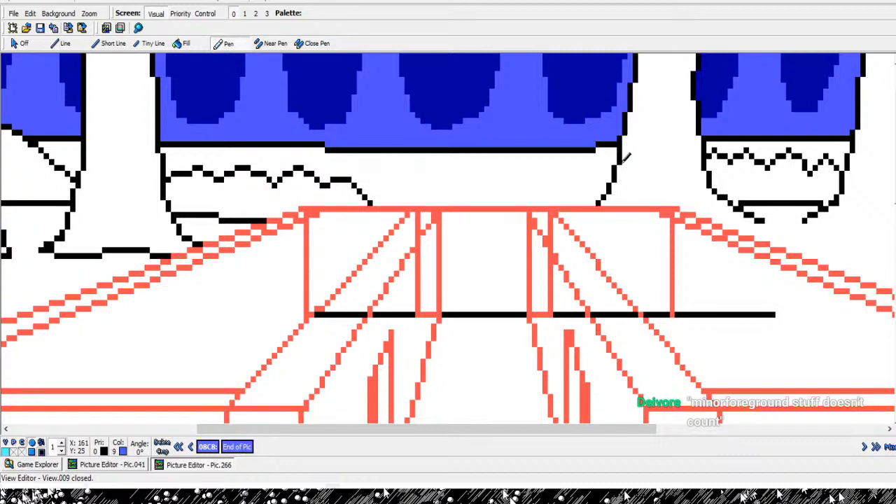
- Rewind the picture's drawing commands to the point just before the jagged foreground foliage outline is drawn
left_click(623, 159)
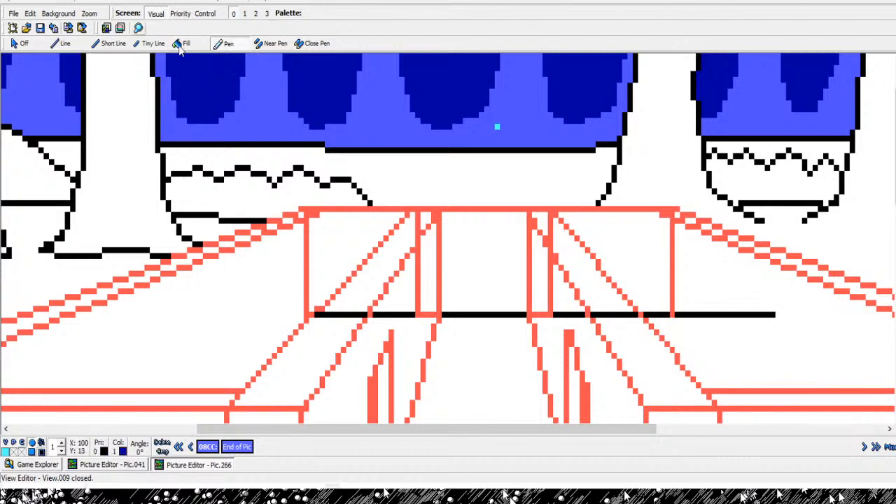
left_click(139, 28)
right_click(373, 209)
right_click(492, 267)
right_click(507, 268)
right_click(525, 269)
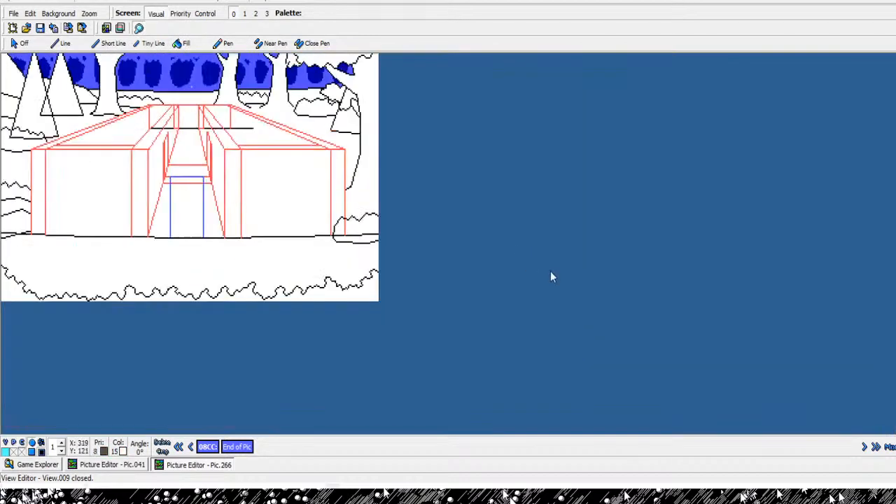
left_click(526, 380)
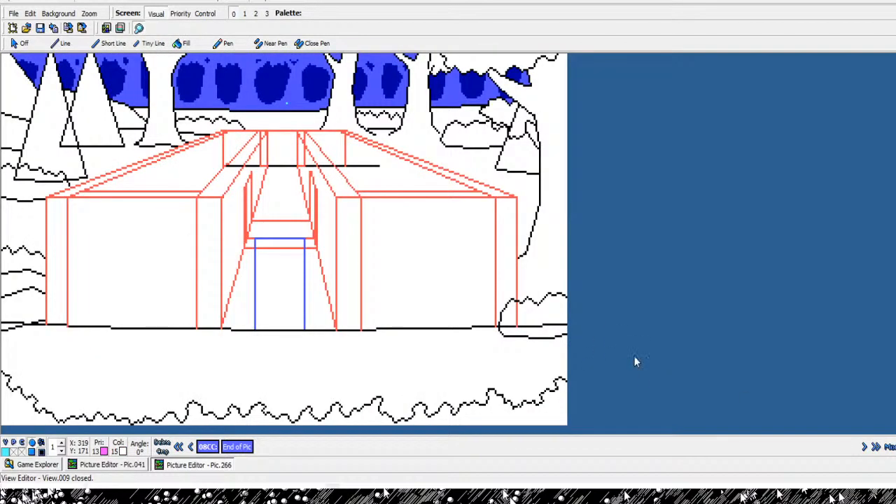
key("Page_Up")
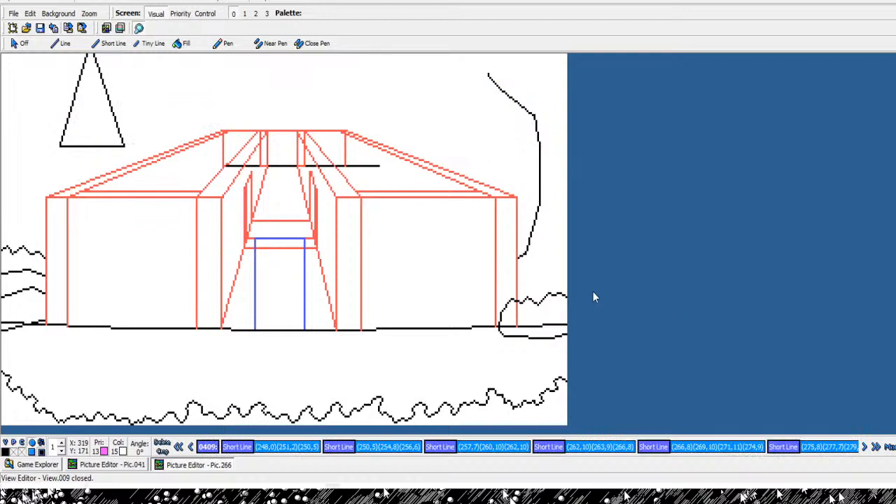
key("Page_Up")
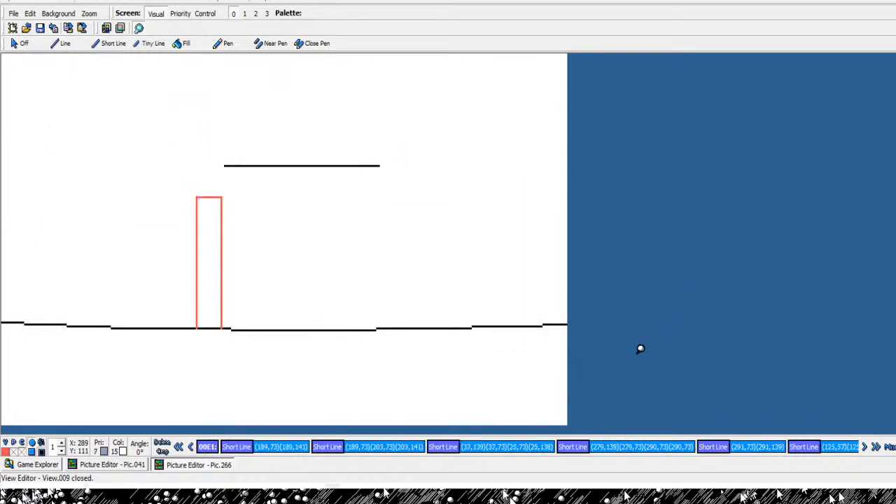
key("Page_Down")
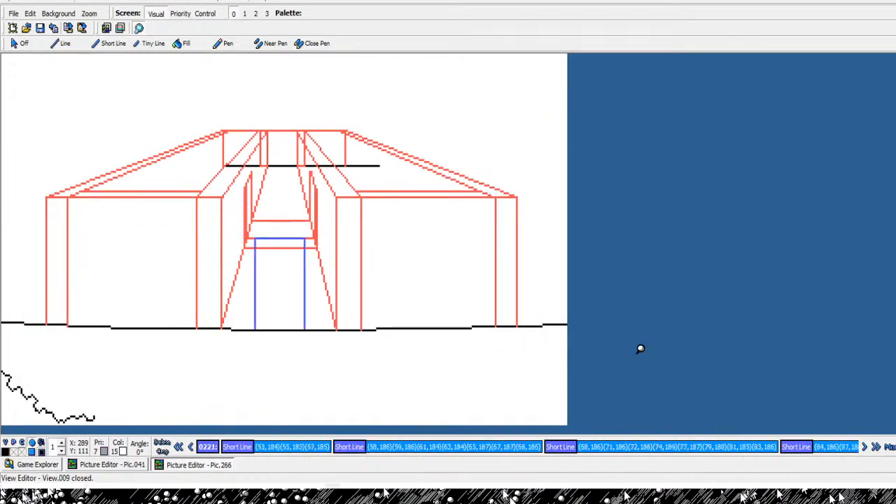
key("Page_Up")
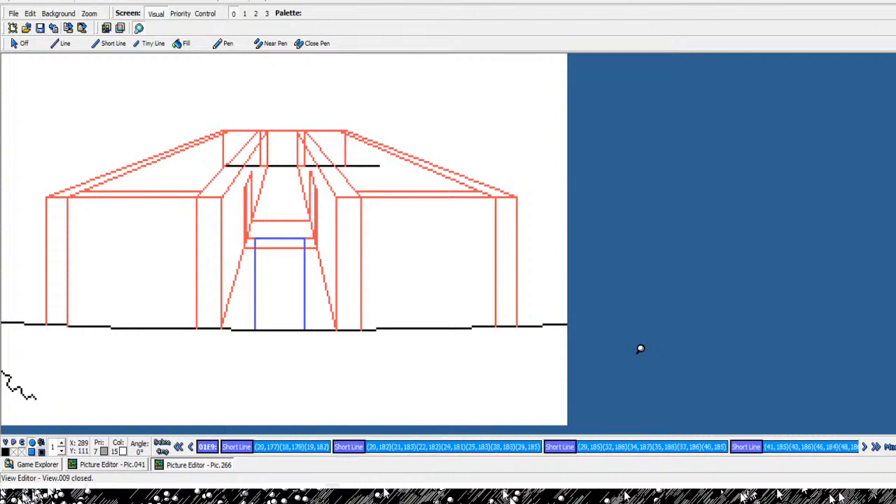
key("Page_Up")
key("Page_Up")
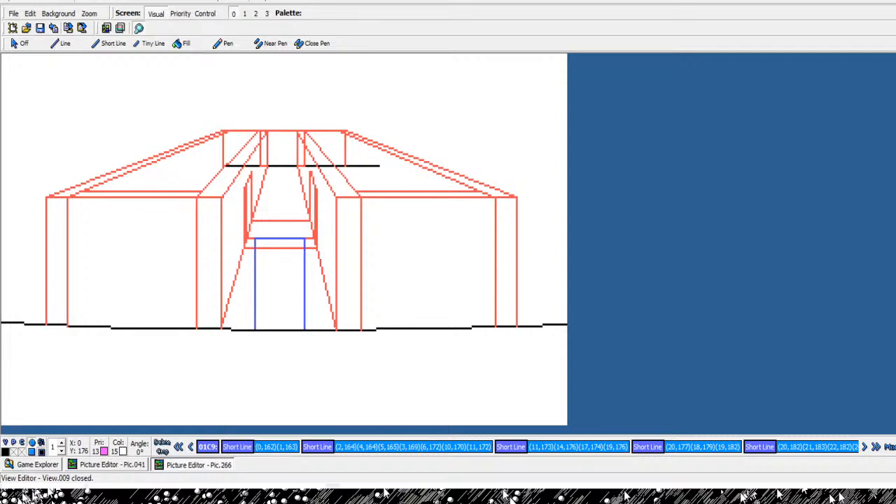
- Replay the foreground foliage outline on the priority screen and fill the area beneath it with black on visual and white on priority
left_click(181, 13)
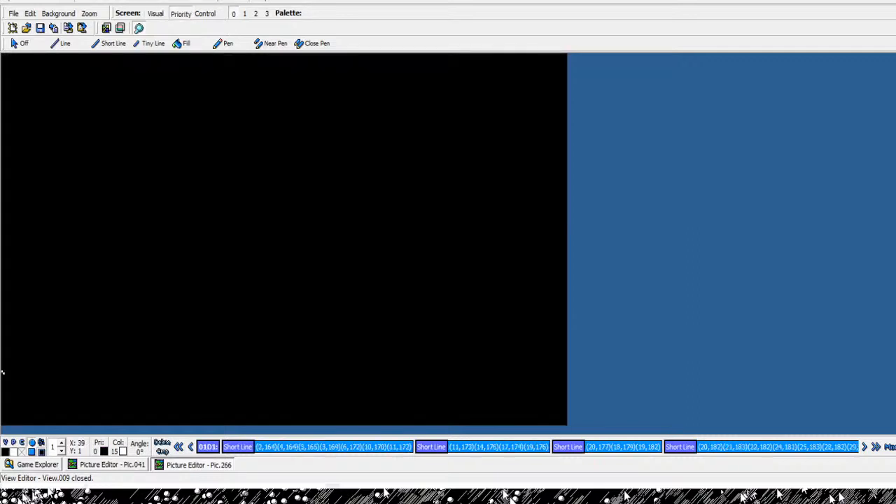
key("Right")
key("Right")
key("Right")
key("Right")
key("Right")
key("Right")
key("Right")
key("Right")
key("Right")
key("Right")
key("Right")
key("Right")
key("Right")
key("Right")
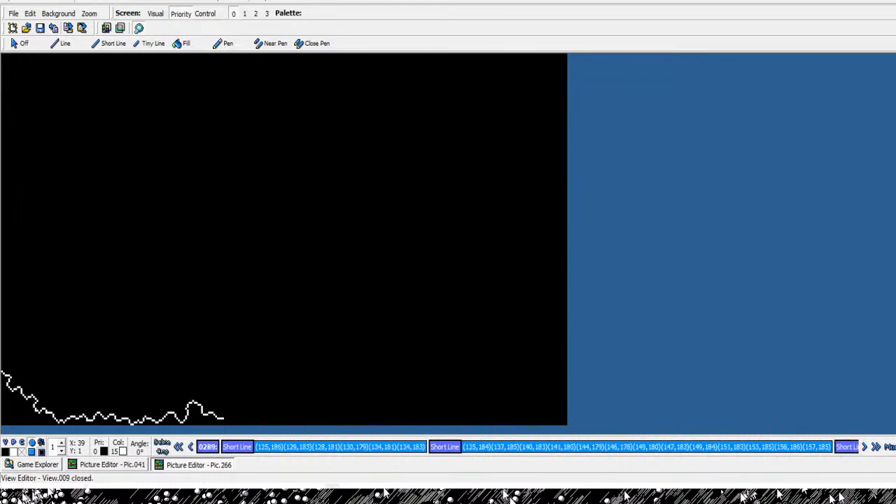
key("Right")
key("Right")
key("Right")
key("Right")
key("Right")
key("Right")
key("Right")
key("Right")
key("Right")
key("Right")
key("Right")
key("Right")
key("Right")
key("Right")
key("Right")
key("Right")
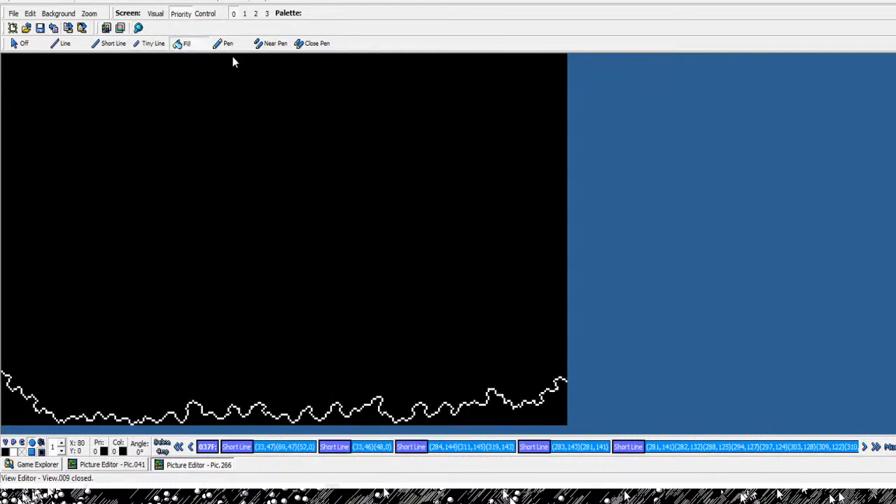
key("Right")
key("Right")
key("Right")
key("Right")
key("Right")
key("Right")
key("Right")
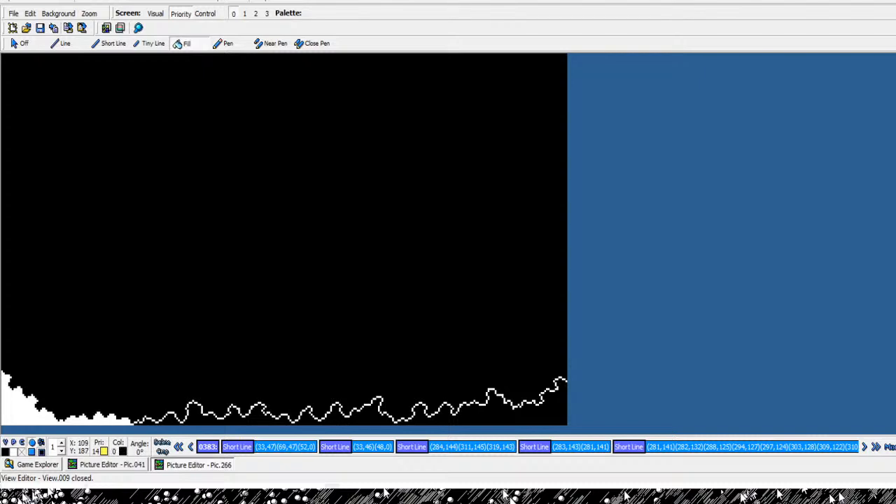
left_click(155, 14)
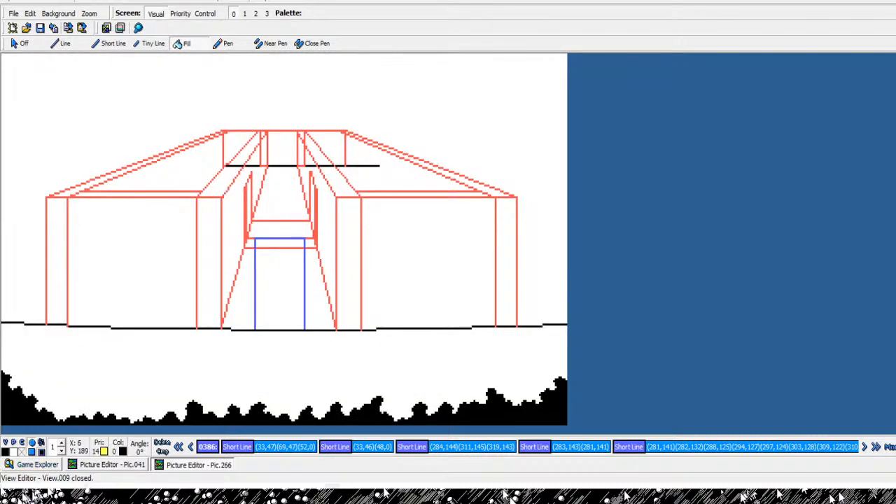
- Advance through the drawing commands to the point where both triangular trees and the first trunk with its base are drawn
key("Right")
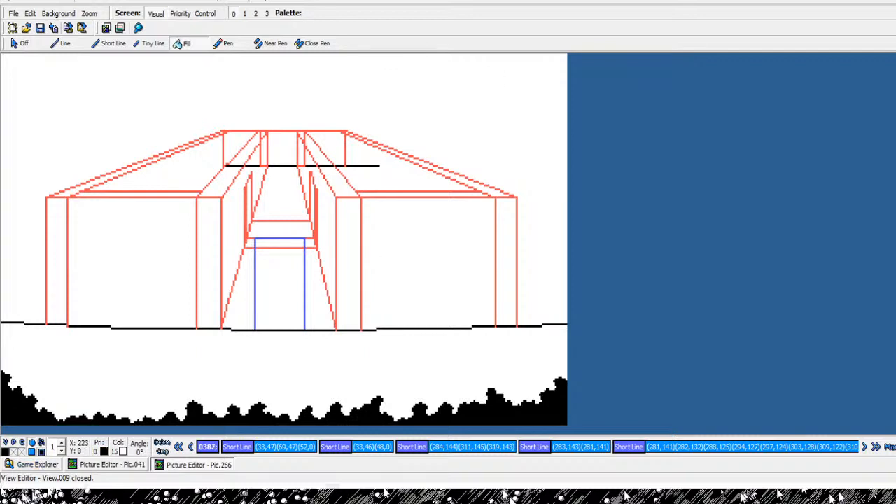
key("Right")
key("Right")
key("Right")
key("Right")
key("Right")
key("Right")
key("Right")
key("Right")
key("Right")
key("Right")
key("Right")
key("Right")
key("Right")
key("Right")
key("Right")
key("Right")
key("Right")
key("Right")
key("Right")
key("Right")
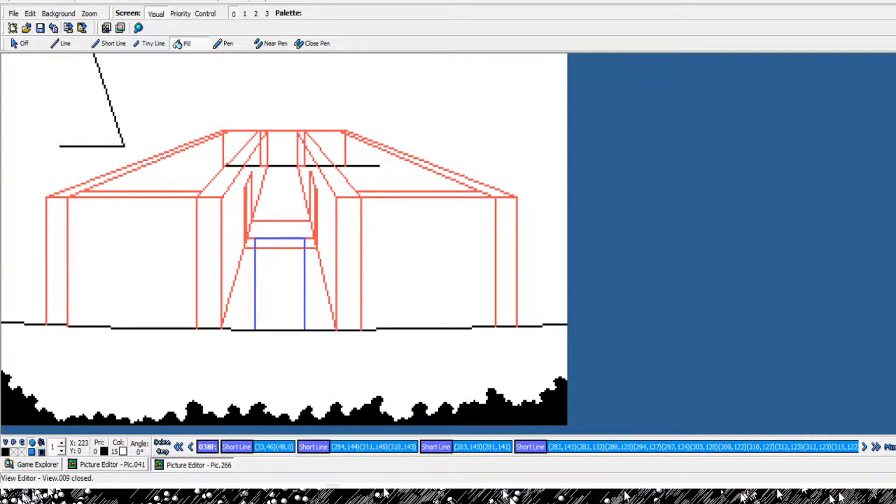
key("Right")
key("Right")
key("Right")
key("Right")
key("Right")
key("Right")
key("Right")
key("Right")
key("Right")
key("Right")
key("Right")
key("Right")
key("Right")
key("Right")
key("Right")
key("Right")
key("Right")
key("Right")
key("Right")
key("Right")
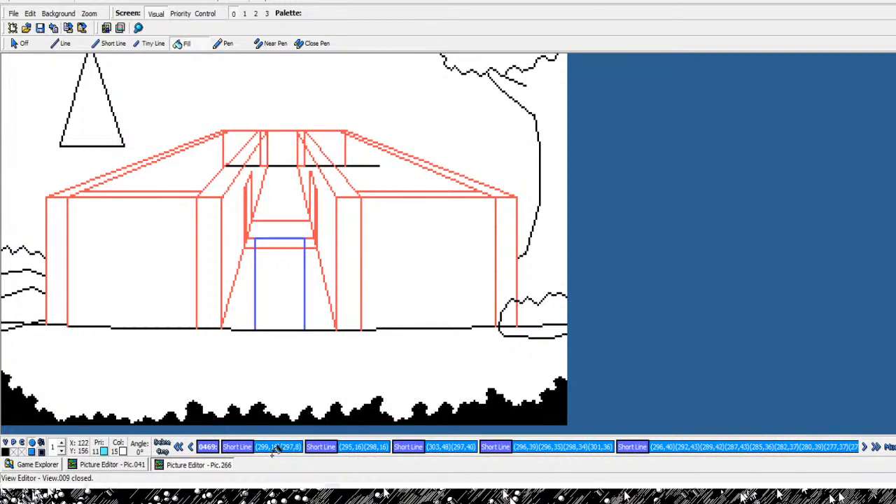
key("Right")
key("Right")
key("Right")
key("Right")
key("Right")
key("Right")
key("Right")
key("Right")
key("Right")
key("Right")
key("Right")
key("Right")
key("Right")
key("Right")
key("Right")
key("Right")
key("Right")
key("Right")
key("Right")
key("Right")
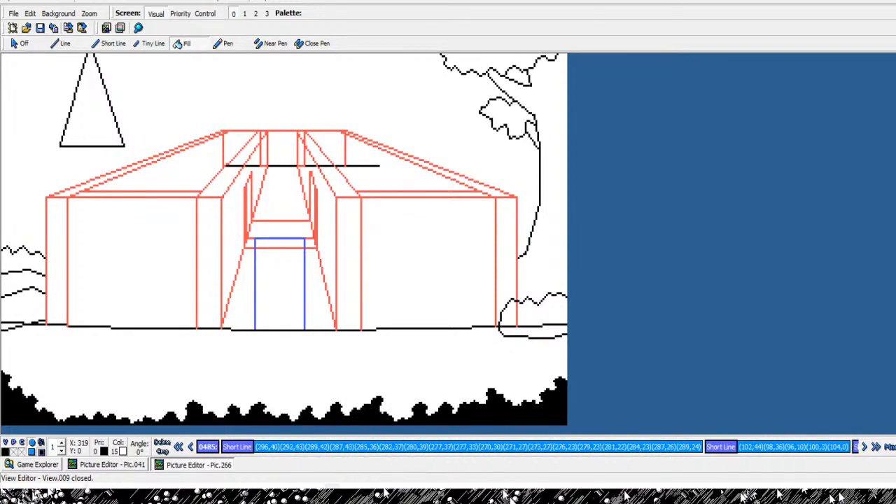
key("Right")
key("Right")
key("Right")
key("Right")
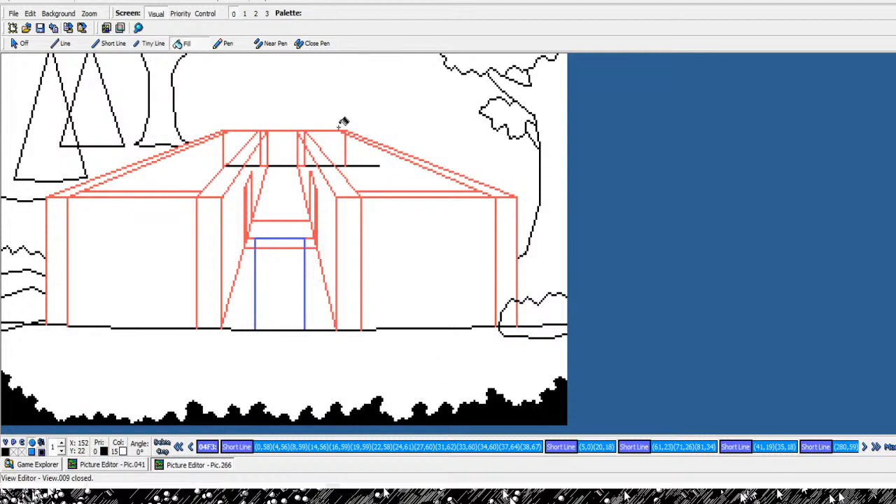
key("Left")
key("Left")
key("Left")
key("Left")
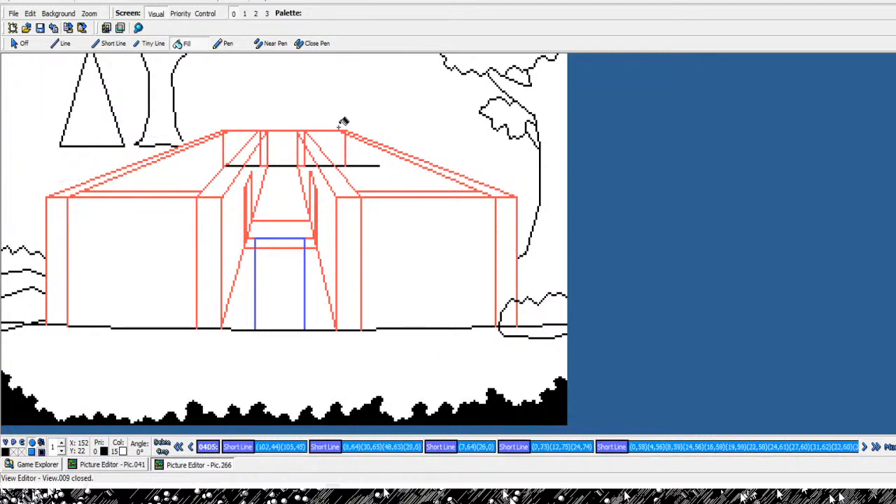
key("Right")
key("Right")
key("Right")
key("Left")
key("Right")
key("Right")
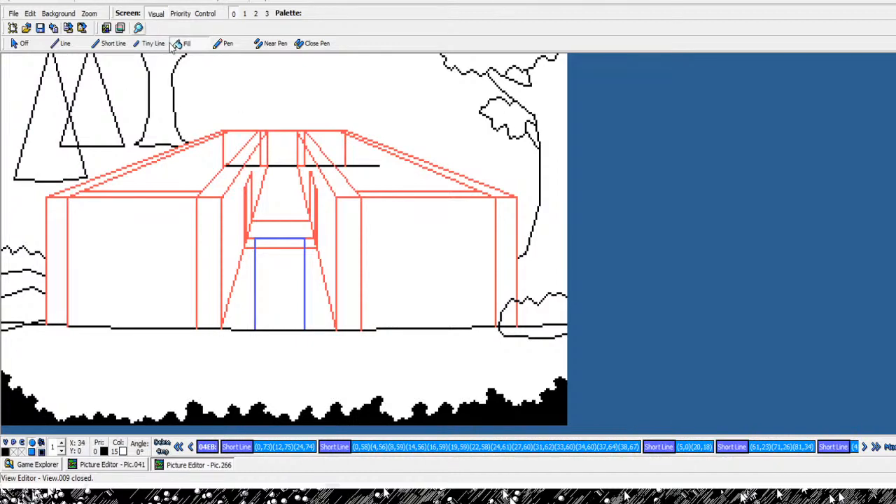
- Draw three jagged black foliage tiers with the Short Line tool down the upper left edge of the leftmost triangular tree
left_click(138, 28)
left_click(76, 125)
left_click(75, 125)
left_click(76, 124)
left_click(76, 125)
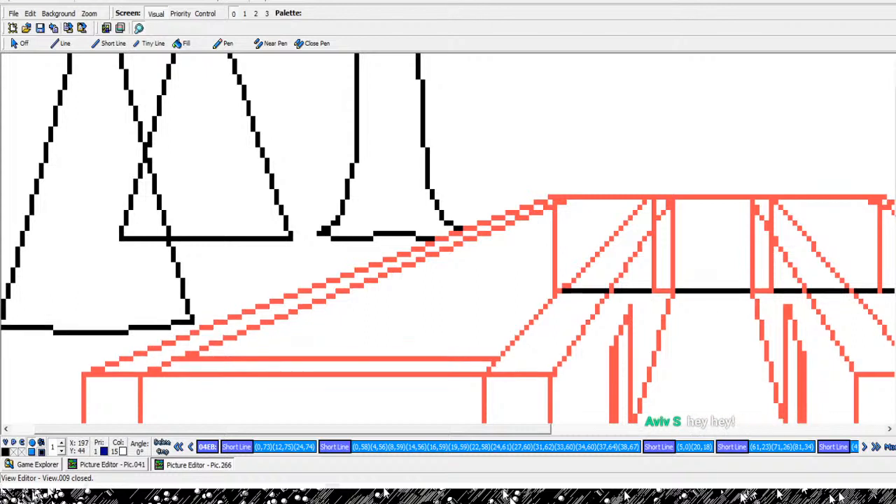
left_click_drag(895, 150, 895, 126)
left_click_drag(303, 429, 280, 455)
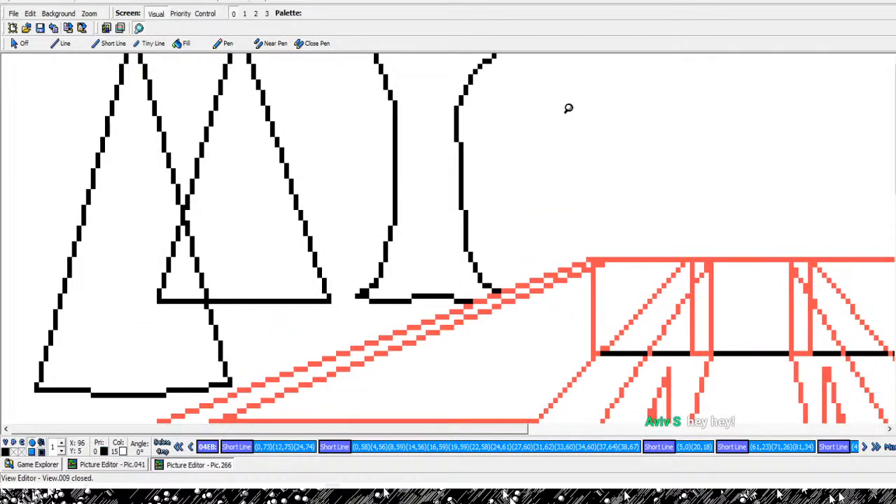
left_click(109, 43)
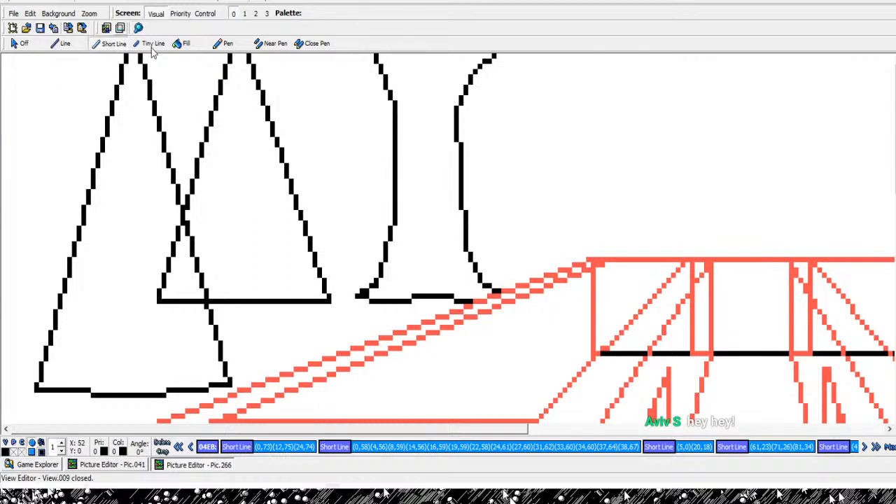
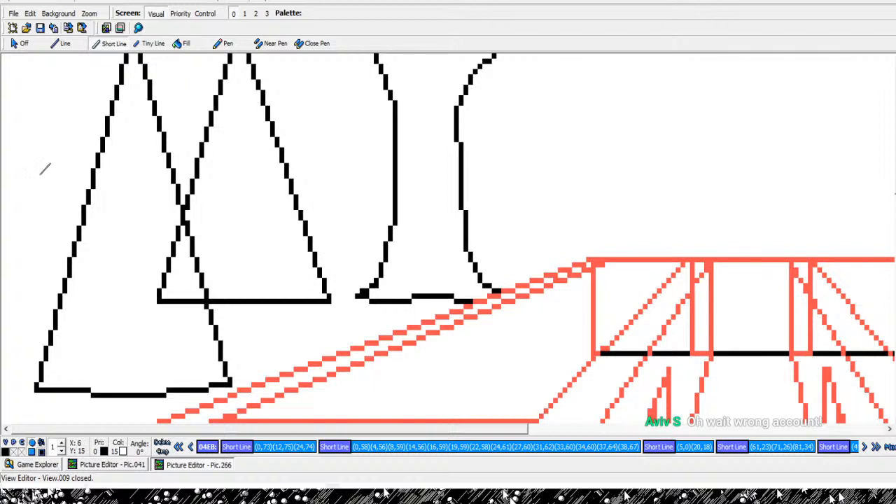
left_click(158, 74)
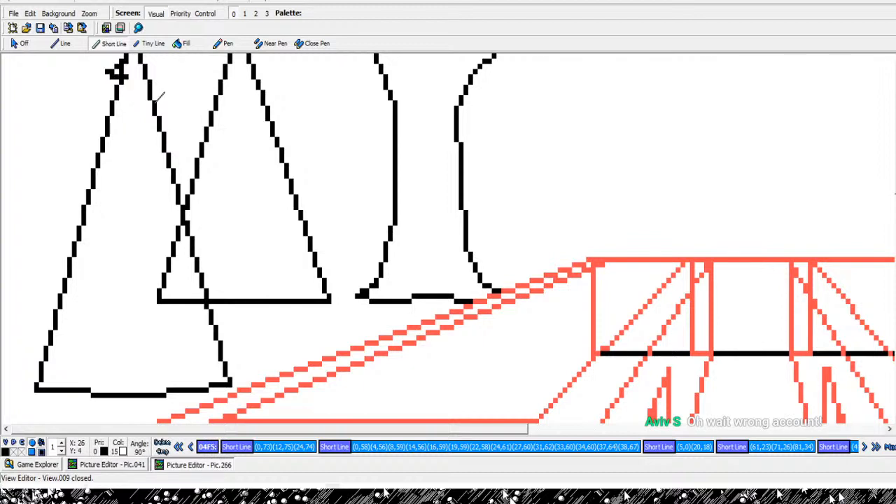
left_click(126, 126)
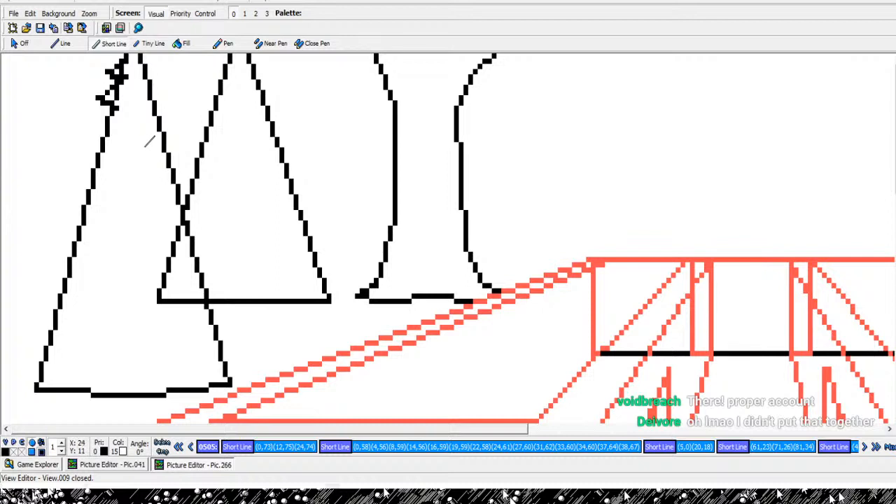
left_click(149, 137)
left_click(114, 160)
left_click(135, 169)
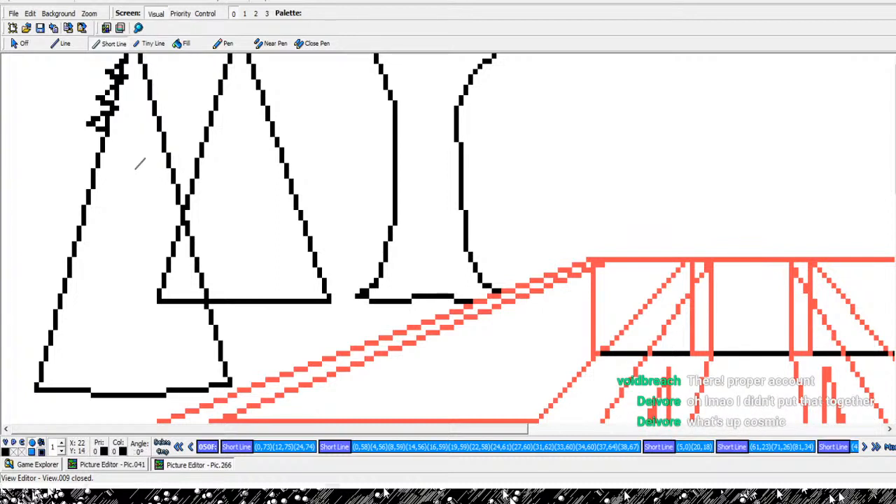
left_click(142, 170)
right_click(143, 170)
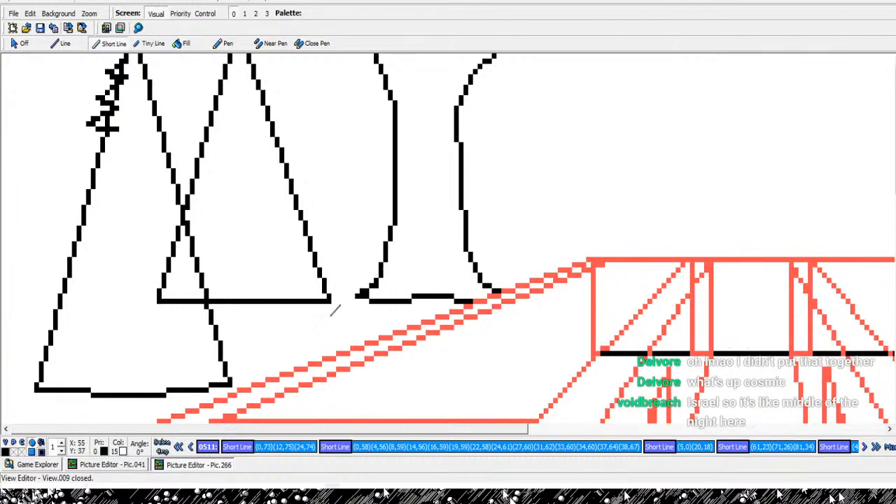
- Check the jagged foliage edge of the leftmost tree against the whole picture
left_click(138, 28)
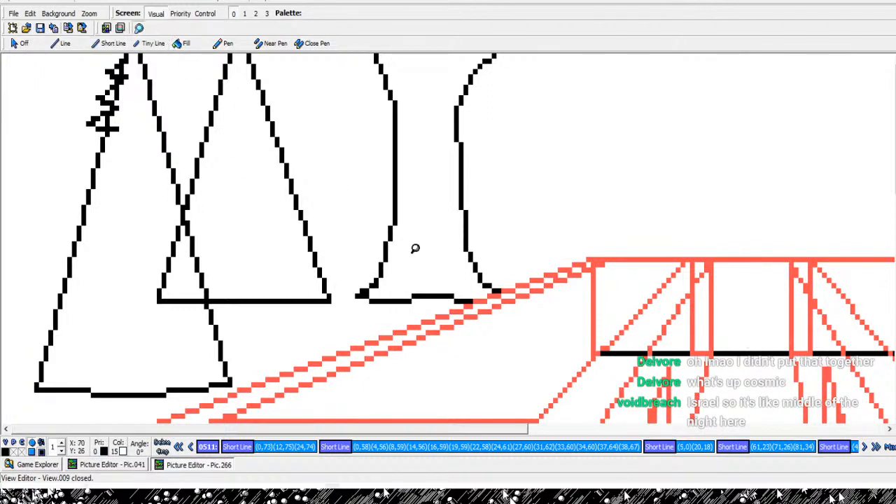
right_click(677, 337)
right_click(490, 219)
right_click(490, 217)
right_click(466, 210)
left_click(470, 208)
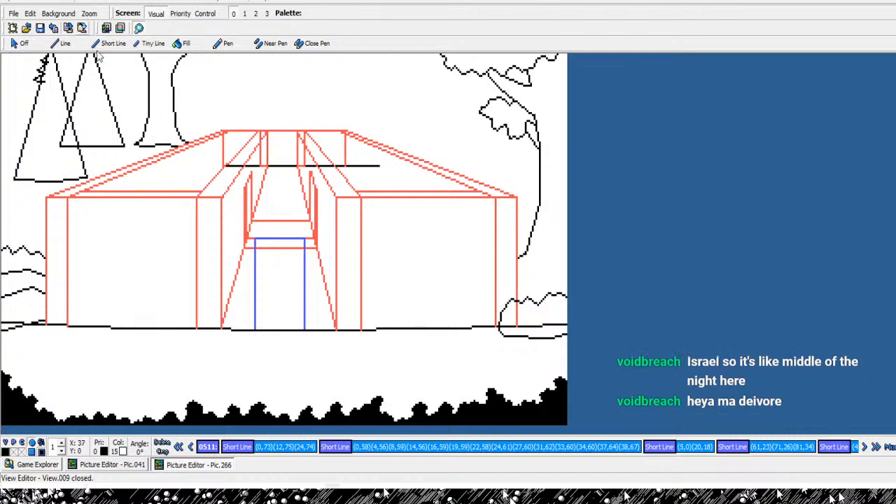
- Extend the leftmost tree's jagged left edge downward with another, wider foliage tier using the Short Line tool
left_click(63, 141)
left_click_drag(81, 139, 181, 180)
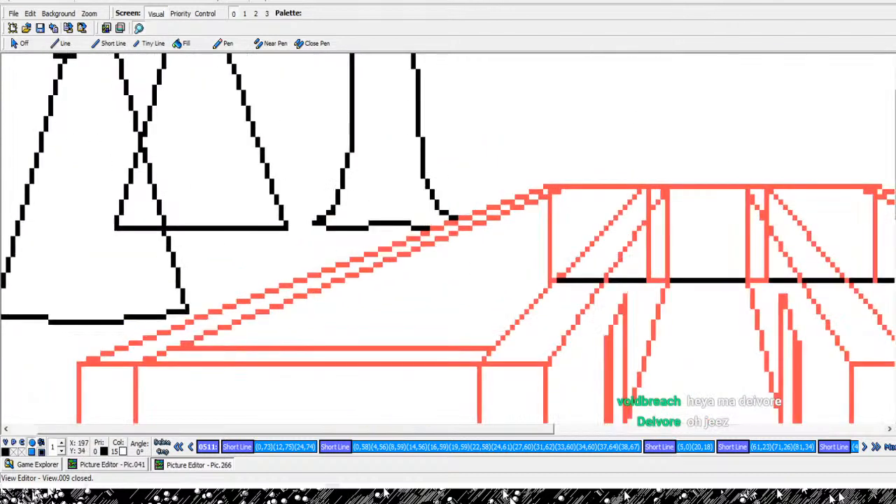
left_click_drag(895, 158, 895, 129)
left_click_drag(294, 428, 268, 429)
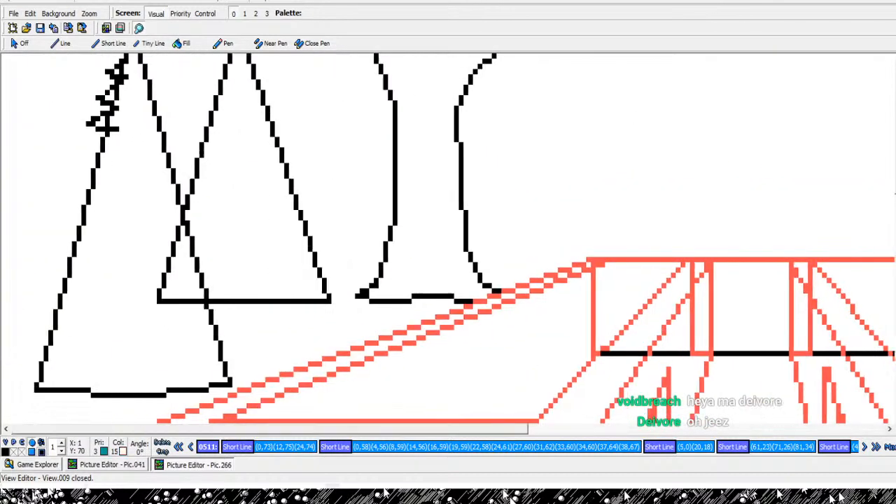
left_click(110, 43)
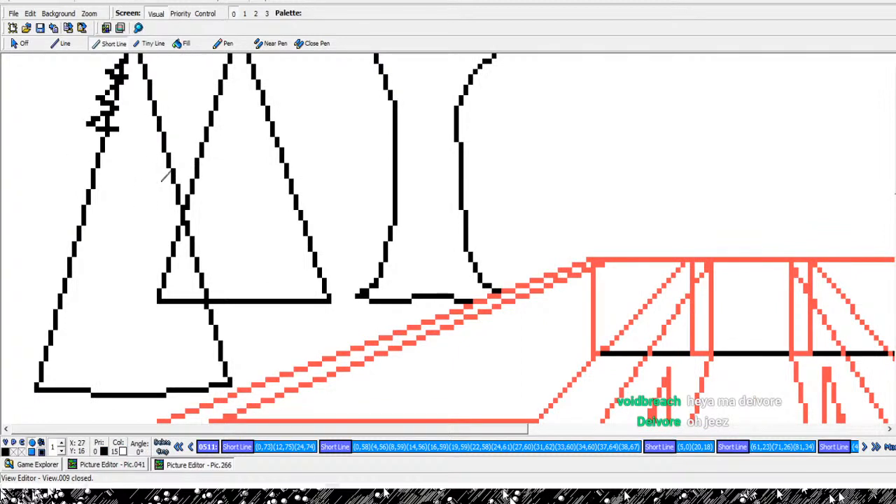
left_click(145, 166)
left_click(126, 175)
left_click(95, 191)
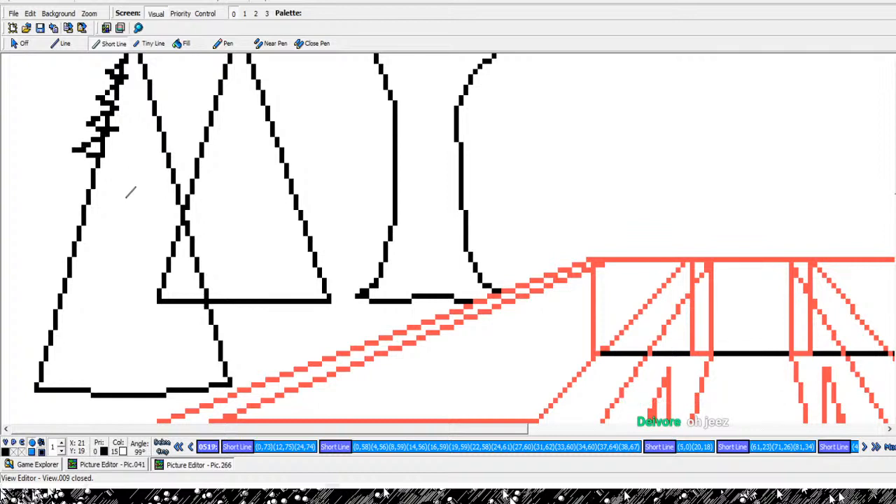
left_click(109, 201)
left_click(129, 198)
right_click(130, 198)
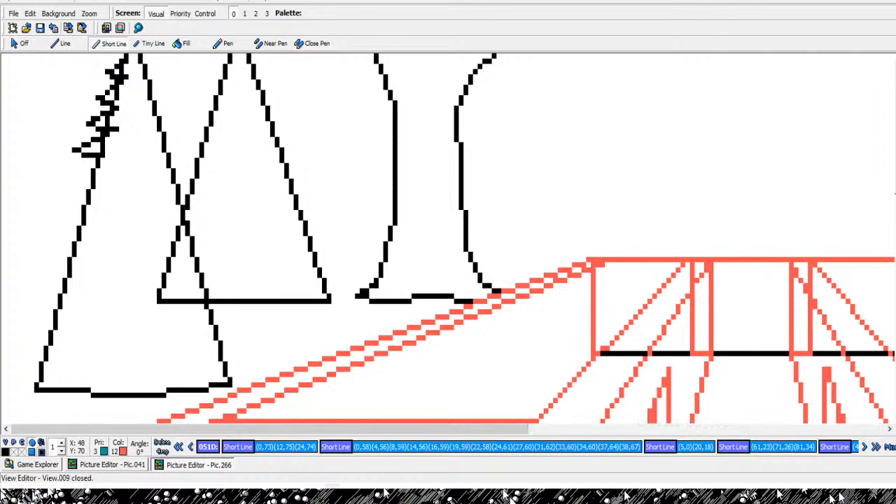
- Preview entries in the view resources, including View709 and View893, check picture 041, and return to picture 266
left_click(38, 464)
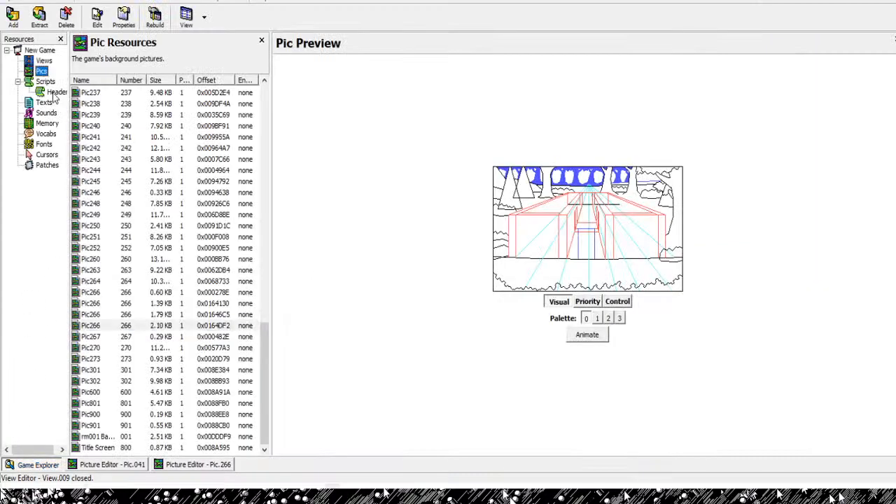
left_click(44, 61)
left_click(126, 214)
left_click(126, 304)
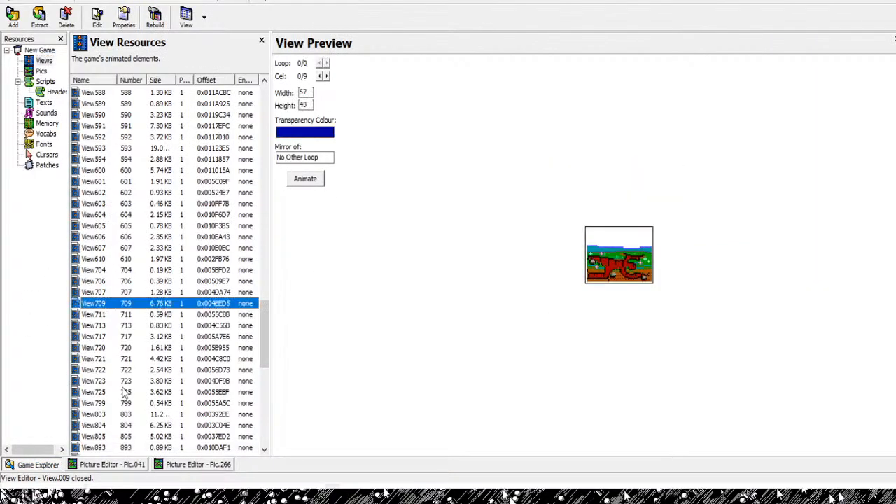
left_click(126, 359)
left_click(126, 447)
left_click(112, 464)
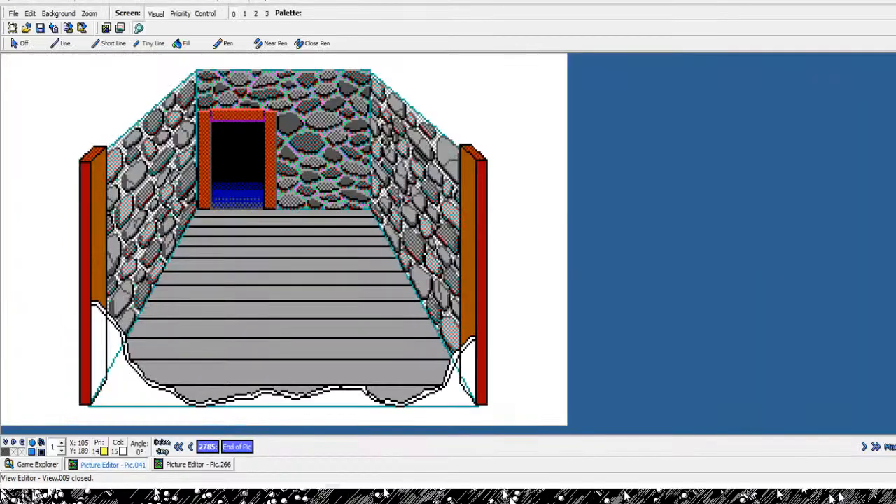
left_click(198, 464)
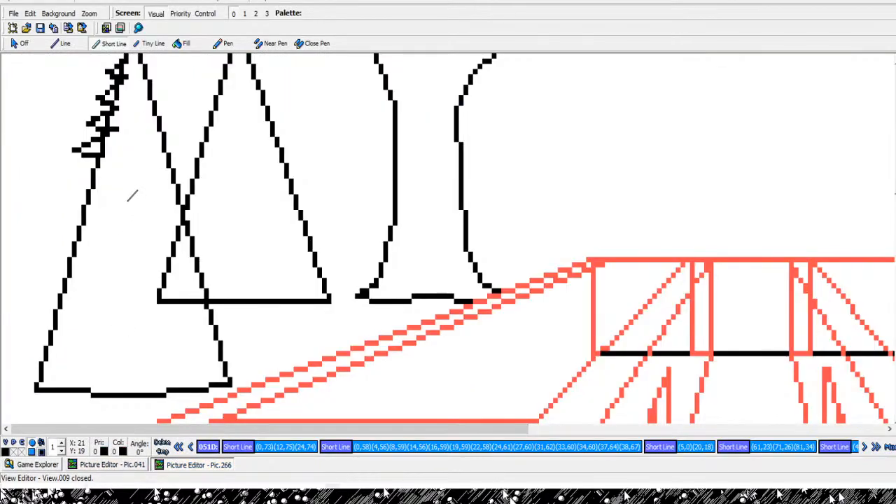
- Add a short foliage tier to the leftmost tree's left edge, just below the existing tiers, using the Short Line tool
left_click(75, 177)
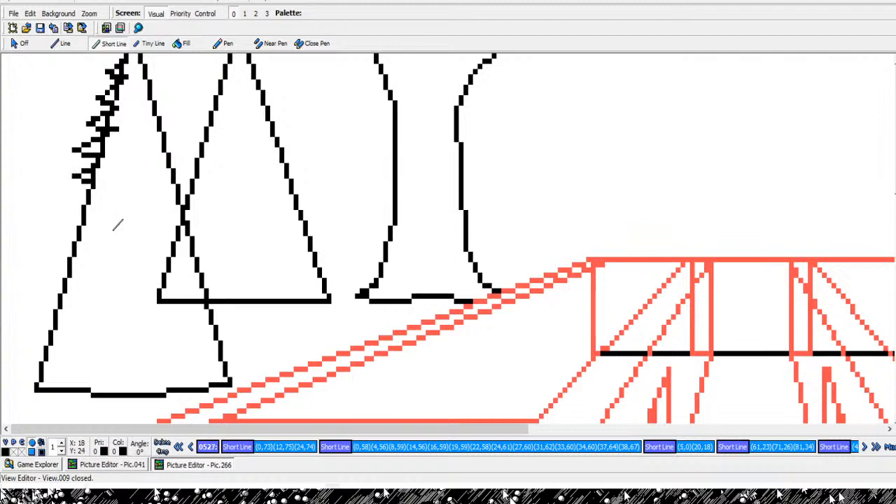
left_click(97, 182)
- Browse the last view resources, examine the tree loops of View999 as reference, and return to picture 266
left_click(38, 464)
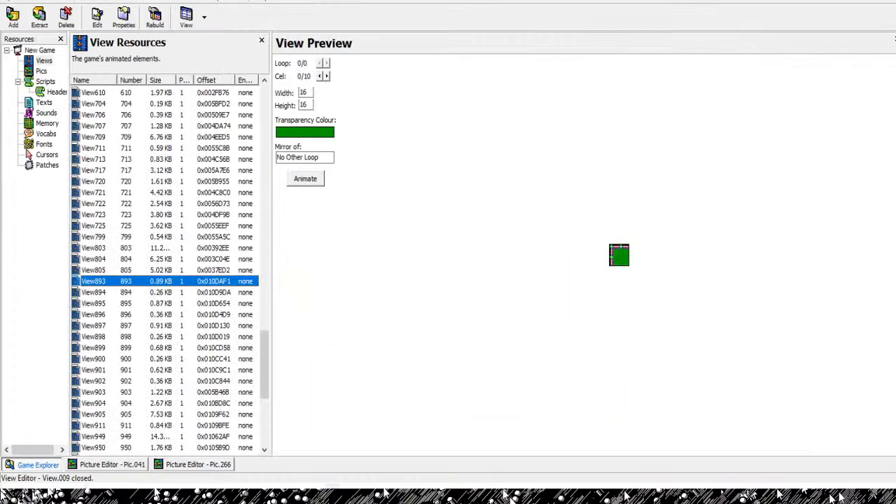
left_click_drag(264, 365, 265, 413)
left_click(168, 436)
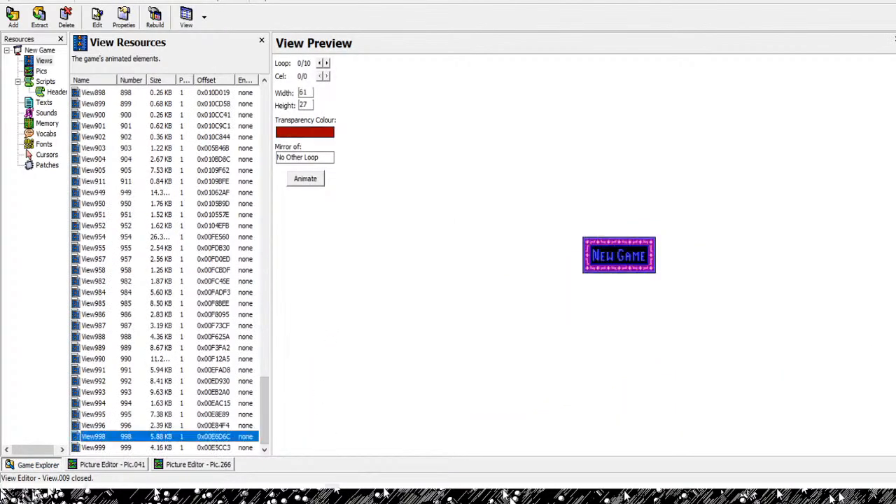
key("Down")
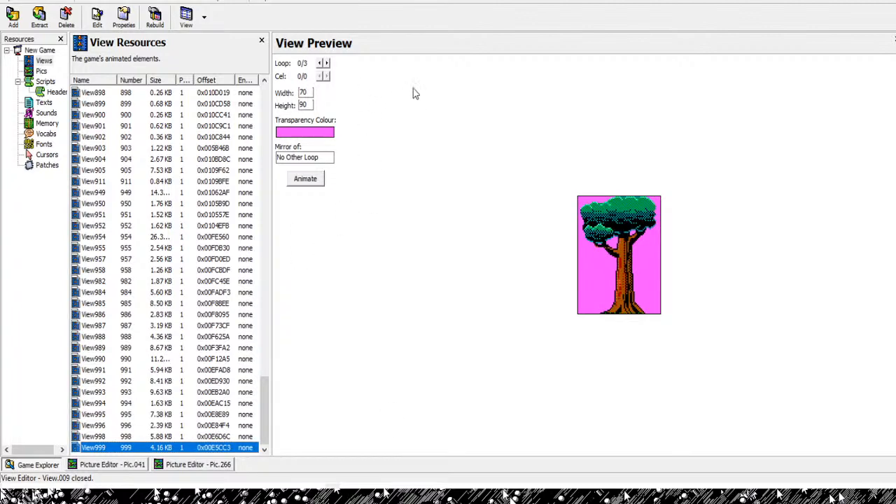
key("Right")
key("Right")
key("Right")
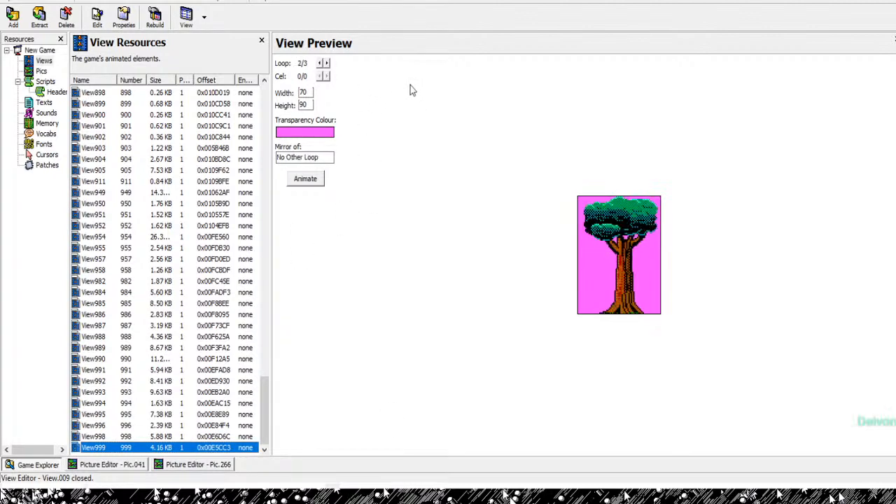
key("Left")
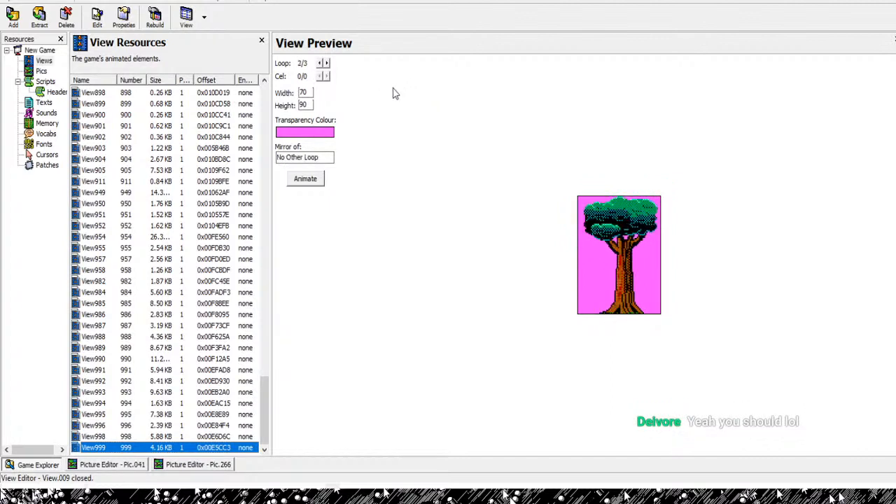
key("Left")
key("Left")
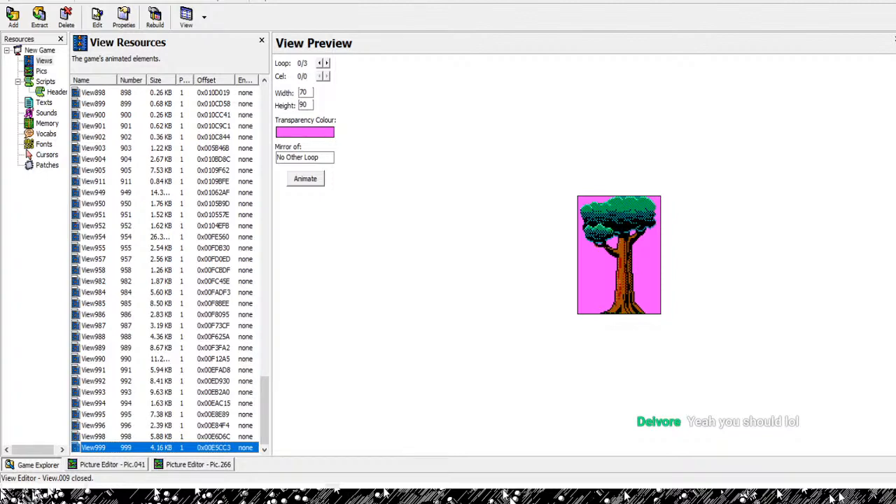
left_click(108, 465)
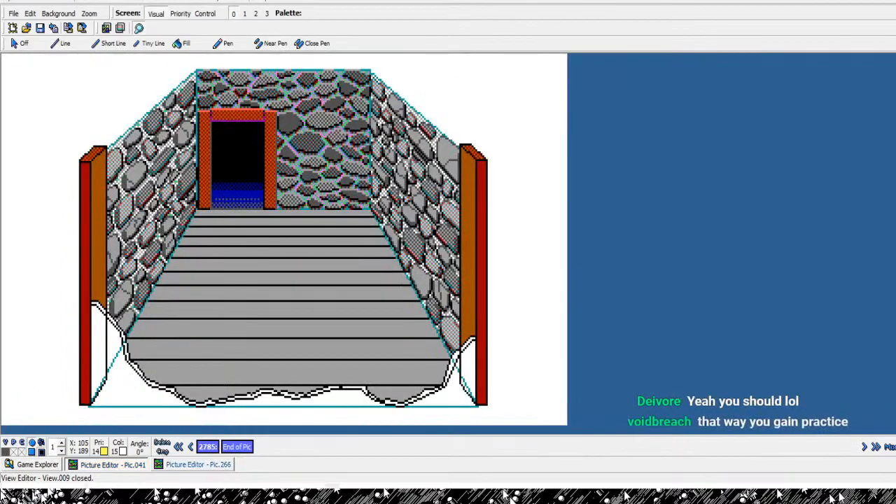
left_click(194, 464)
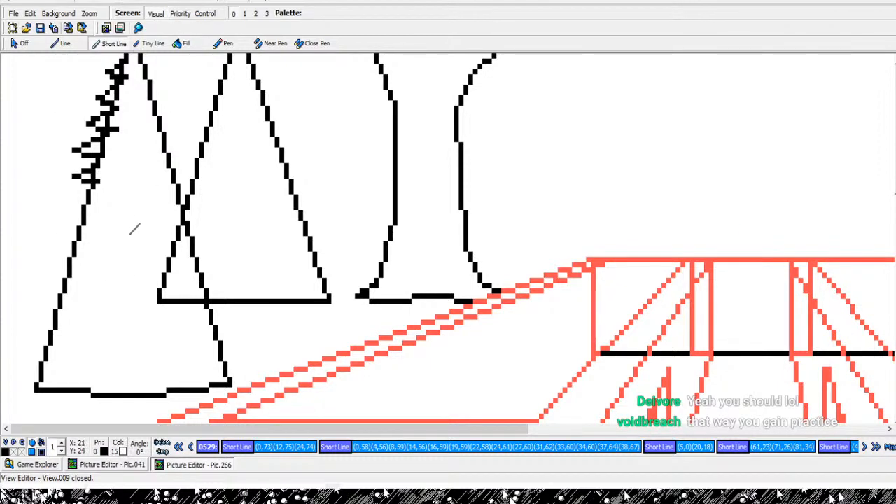
- Continue the leftmost tree's jagged left edge downward with another black Short Line foliage tier near mid-height
left_click(103, 182)
left_click(71, 197)
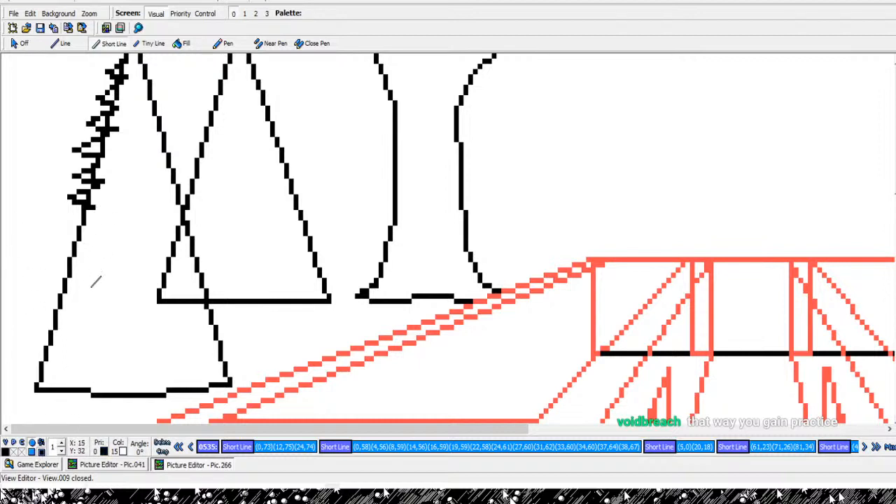
left_click(98, 213)
left_click(88, 218)
left_click(74, 224)
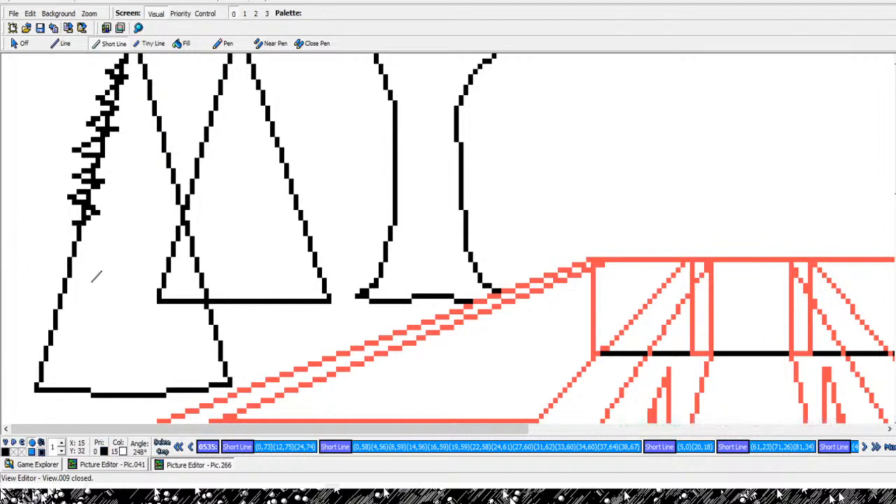
- Draw a foliage tier just below mid-height on the leftmost tree's left edge, with a tip pointing outward and a return inward
left_click(70, 224)
left_click(61, 229)
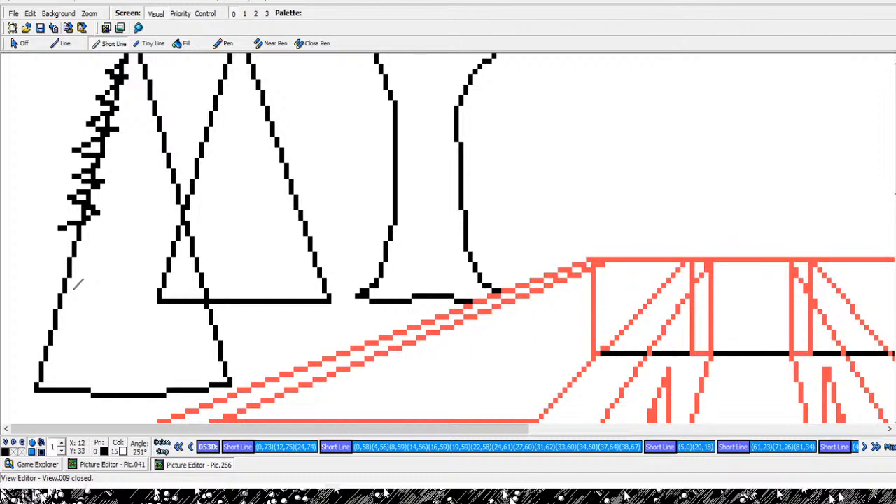
left_click(69, 234)
left_click(78, 239)
left_click(83, 245)
left_click(112, 301)
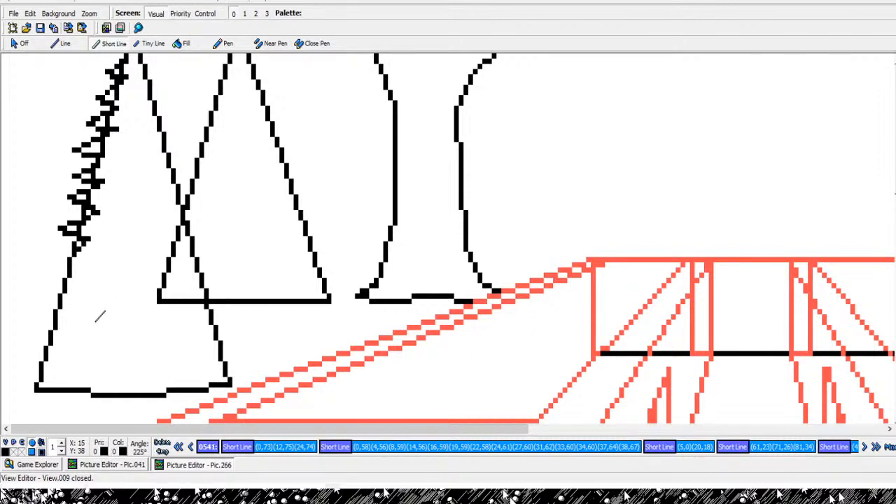
- Add a wider jagged tier to the leftmost tree's left edge, about two-thirds of the way down the visible outline
left_click(96, 322)
left_click(79, 332)
left_click(63, 330)
left_click(81, 343)
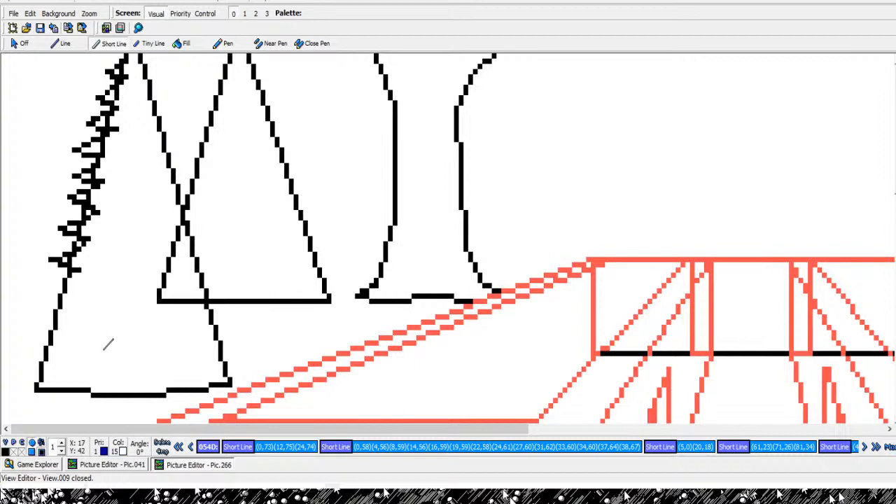
left_click(102, 348)
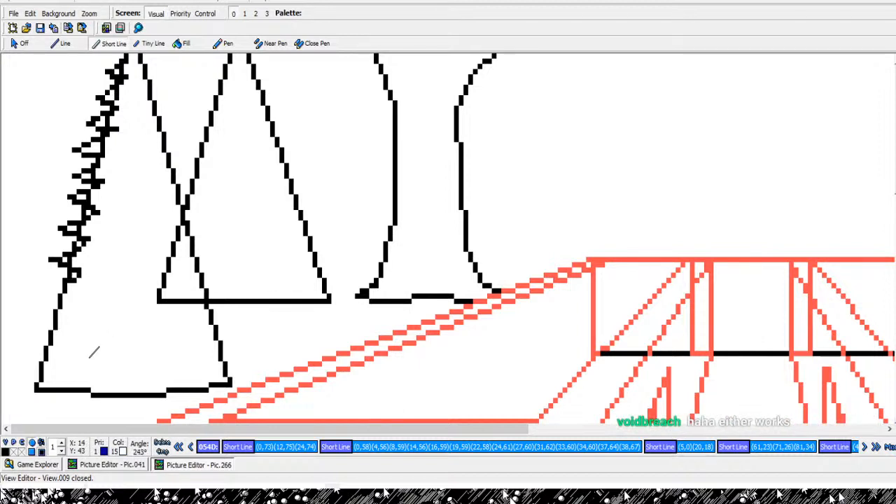
- Draw the following jagged tier on the lower part of the leftmost tree's left edge, ending inside the outline
left_click(90, 356)
left_click(63, 366)
left_click(57, 363)
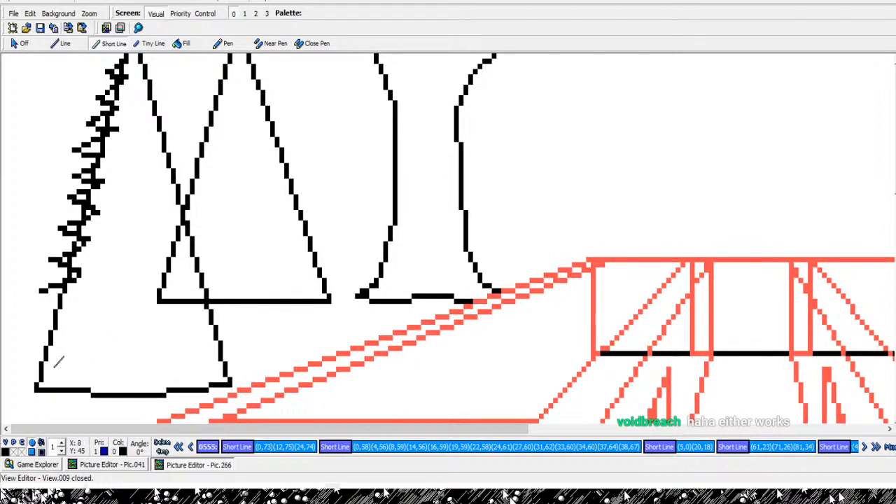
left_click(72, 369)
left_click(89, 380)
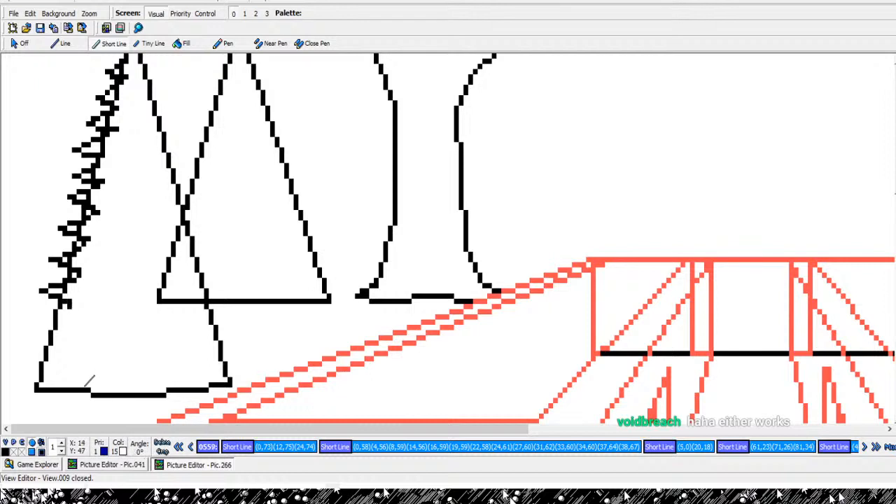
- Try a protruding tier low on the leftmost tree's left edge, undo it, and redraw the tier closer to the outline
left_click(53, 397)
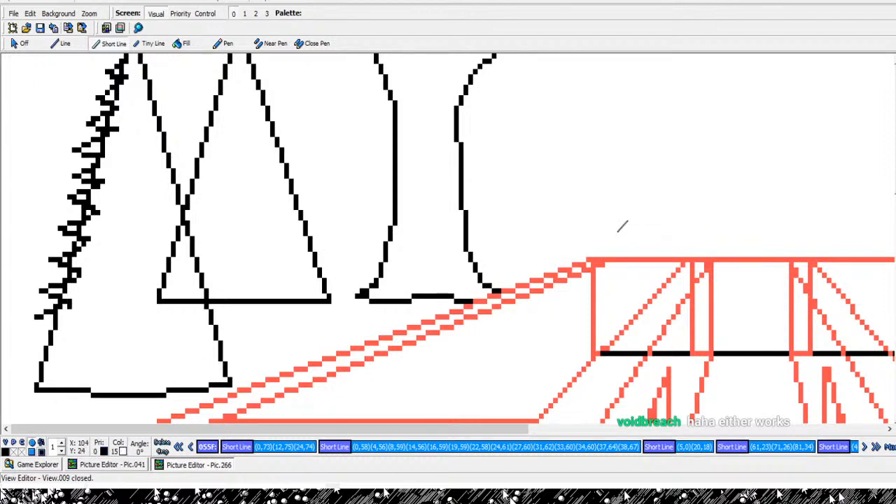
key("ctrl+z")
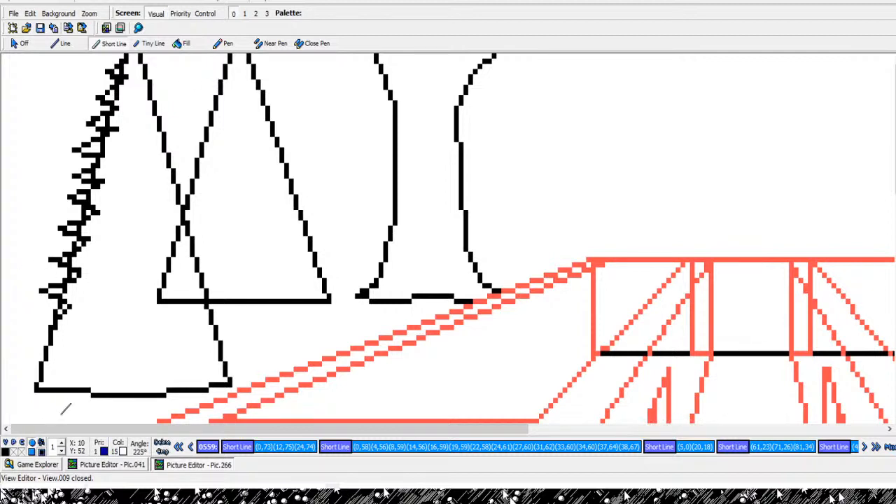
left_click(61, 407)
left_click(51, 404)
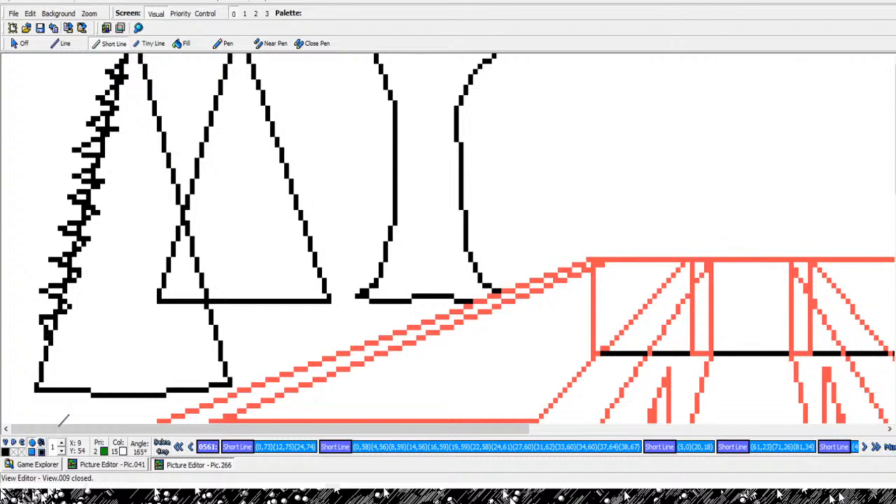
- Finish the leftmost tree's jagged left edge with small tiers running down to the base corner
left_click(63, 422)
left_click(57, 425)
left_click(50, 431)
left_click(52, 437)
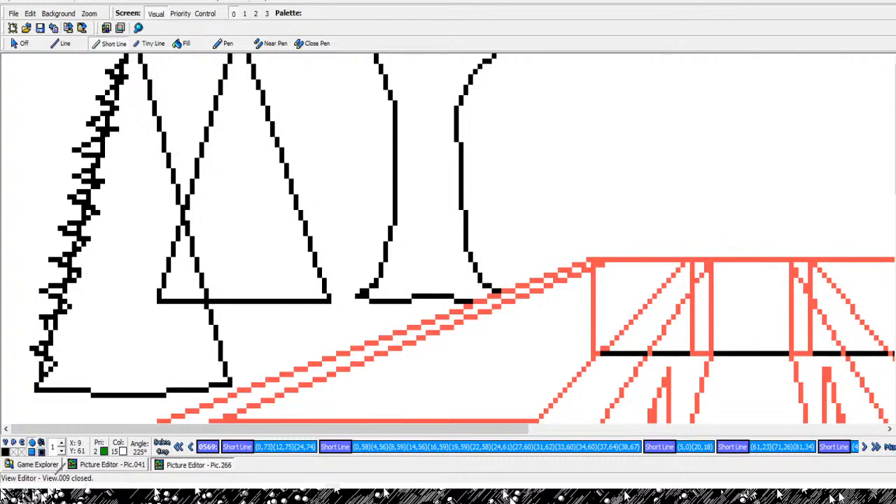
left_click(29, 383)
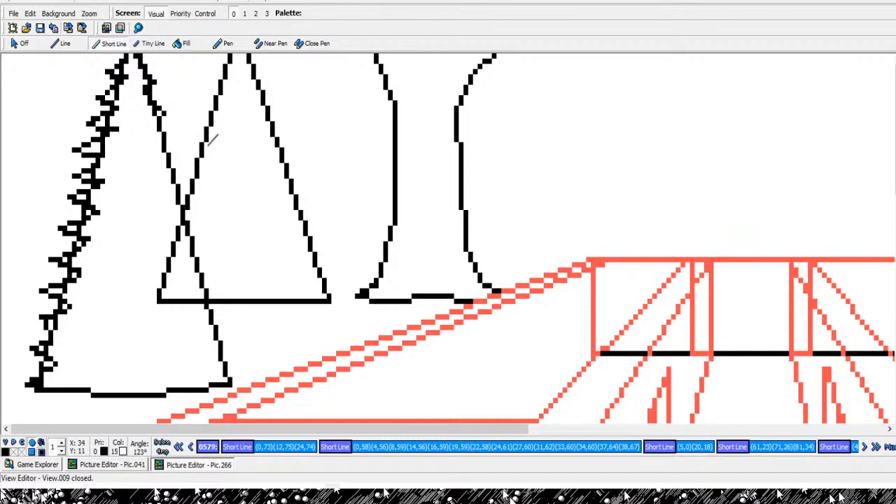
- Draw jagged foliage tiers down the upper right edge of the leftmost tree, above its crossing with the second tree
left_click(205, 144)
left_click(185, 148)
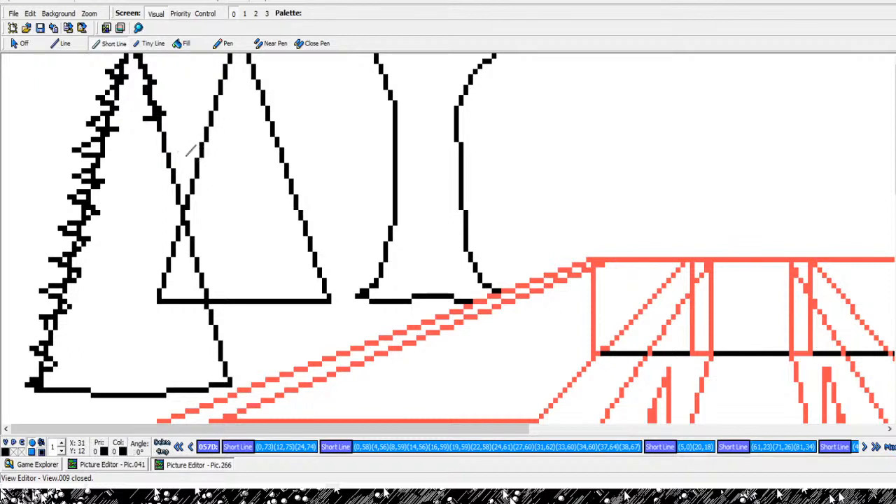
left_click(208, 168)
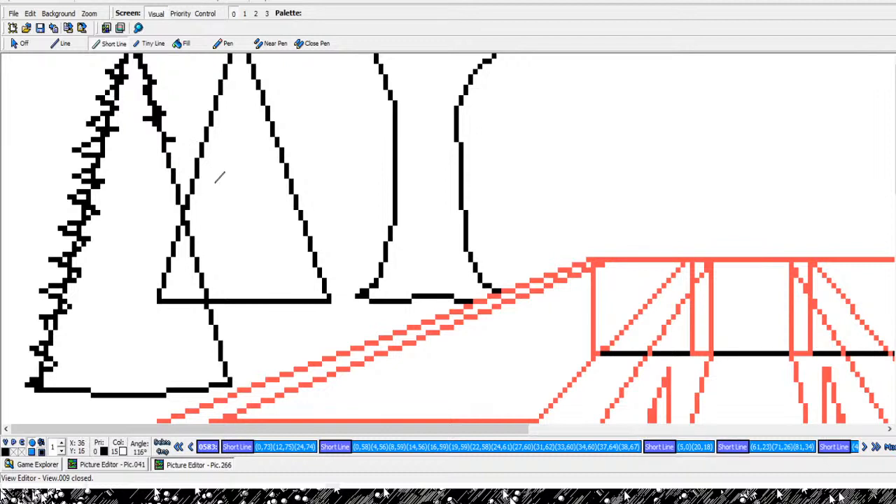
left_click(220, 178)
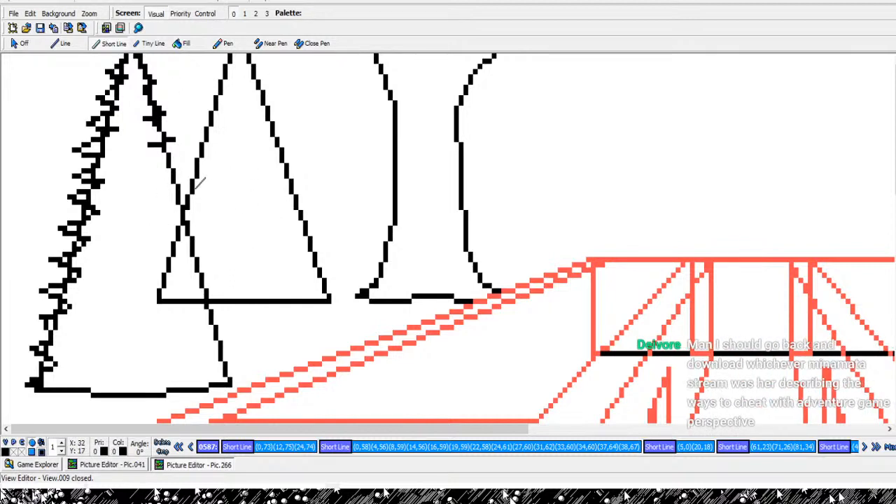
left_click(188, 186)
left_click(204, 205)
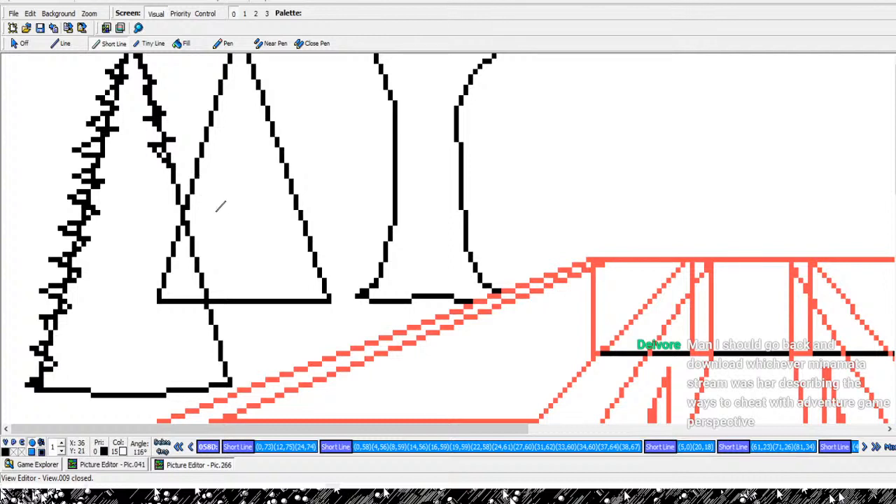
- Extend the leftmost tree's jagged right edge to the crossing with the second tree and end the line
left_click(236, 206)
left_click(217, 222)
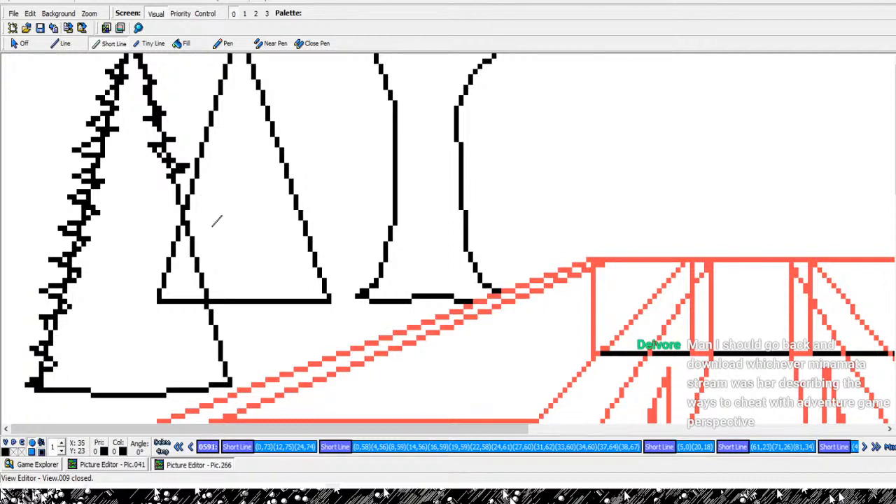
left_click(207, 232)
left_click(227, 243)
right_click(233, 245)
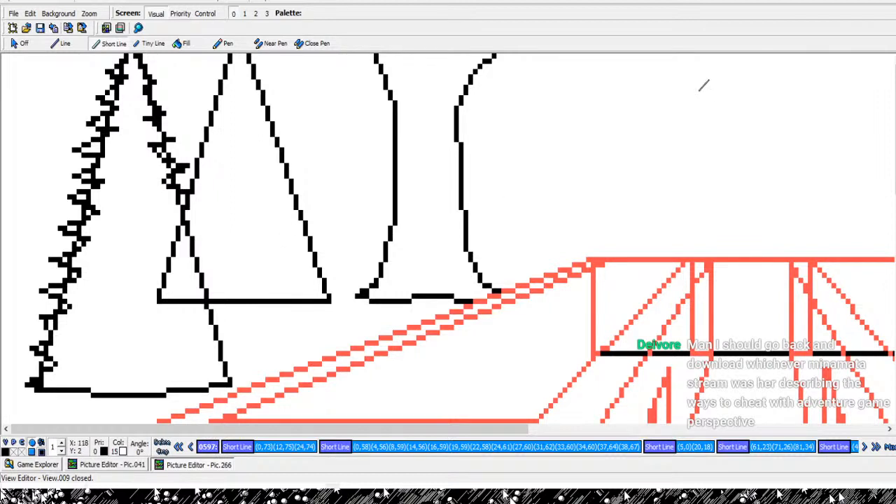
- Step back through the drawing commands to the point before the leftmost triangular tree is drawn
key("Left")
key("Left")
key("Left")
key("Left")
key("Left")
key("Left")
key("Left")
key("Left")
key("Left")
key("Left")
key("Left")
key("Left")
key("Left")
key("Left")
key("Left")
key("Left")
key("Left")
key("Left")
key("Left")
key("Left")
key("Left")
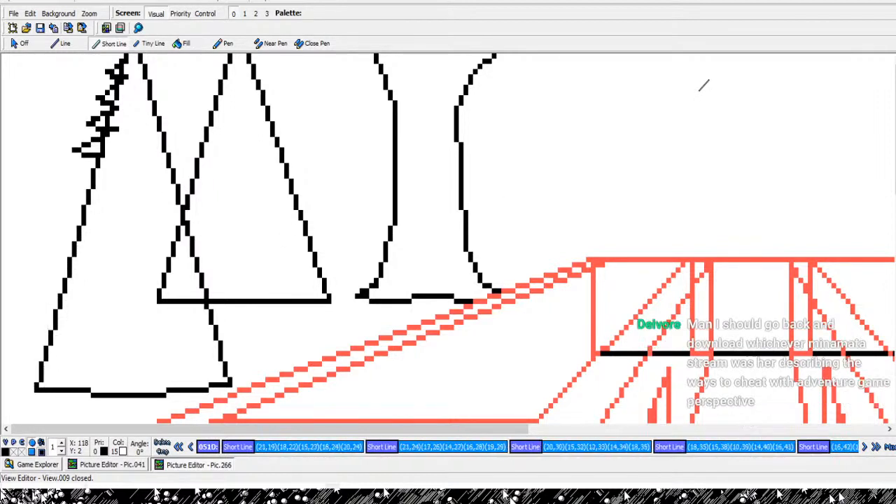
key("Left")
key("Left")
key("Left")
key("Left")
key("Left")
key("Left")
key("Left")
key("Left")
key("Left")
key("Left")
key("Left")
key("Left")
key("Left")
key("Left")
key("Left")
key("Left")
key("Left")
key("Left")
key("Left")
key("Left")
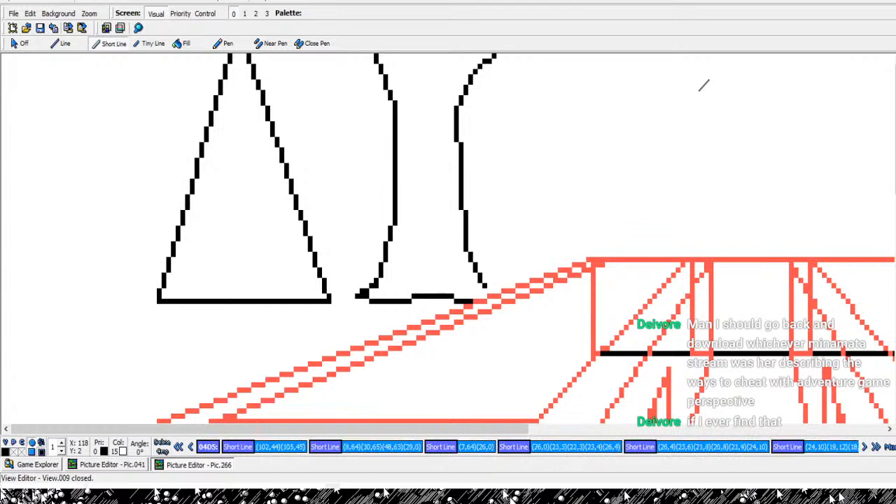
- Advance through the drawing commands to the latest foliage lines on the leftmost tree
key("Right")
key("Right")
key("Right")
key("Right")
key("Right")
key("Right")
key("Right")
key("Right")
key("Right")
key("Right")
key("Right")
key("Right")
key("Right")
key("Right")
key("Right")
key("Right")
key("Right")
key("Right")
key("Right")
key("Right")
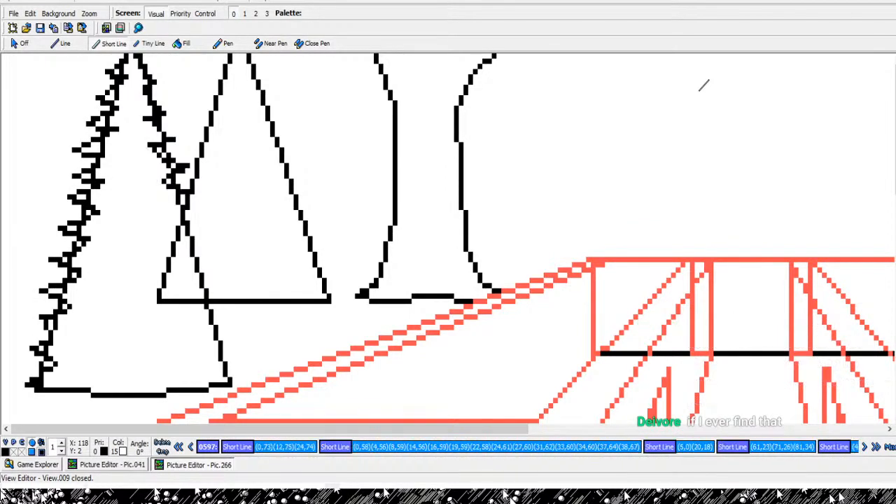
- Step back through the drawing commands to before the second triangular tree and set the draw colour for its outline to yellow
key("Left")
key("Left")
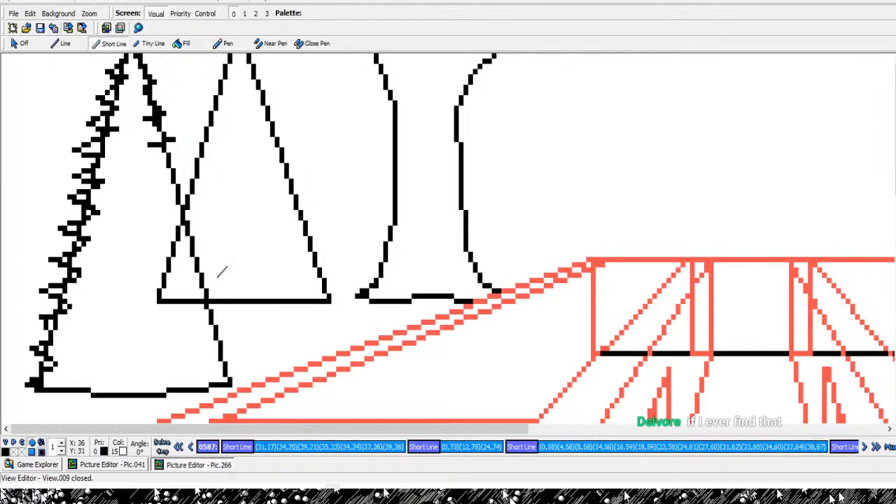
key("Left")
key("Left")
key("Left")
key("Left")
key("Left")
key("Left")
key("Left")
key("Left")
key("Left")
key("Left")
key("Left")
key("Left")
key("Left")
key("Left")
key("Left")
key("Left")
key("Left")
key("Left")
key("Left")
key("Left")
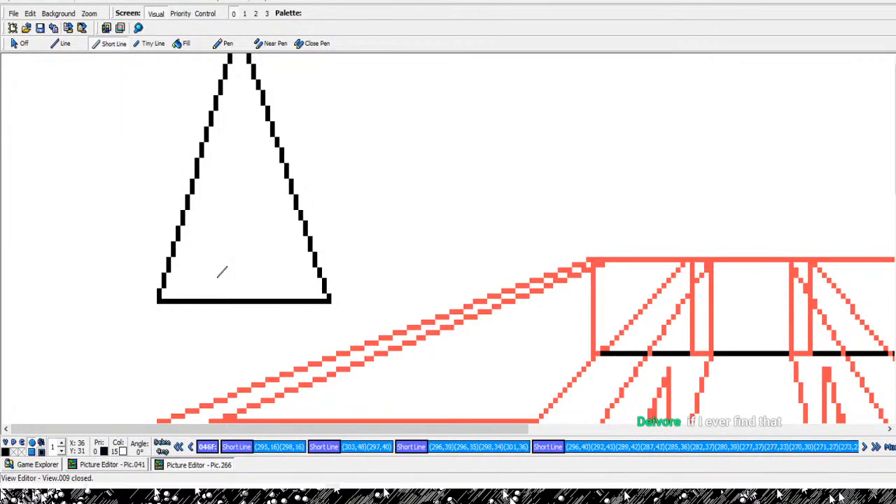
key("Left")
key("Left")
key("Left")
key("Left")
key("Left")
key("Left")
key("Left")
key("Left")
key("Left")
key("Left")
key("Left")
key("Left")
key("Left")
key("Left")
key("Left")
key("Left")
key("Left")
key("Left")
key("Left")
key("Left")
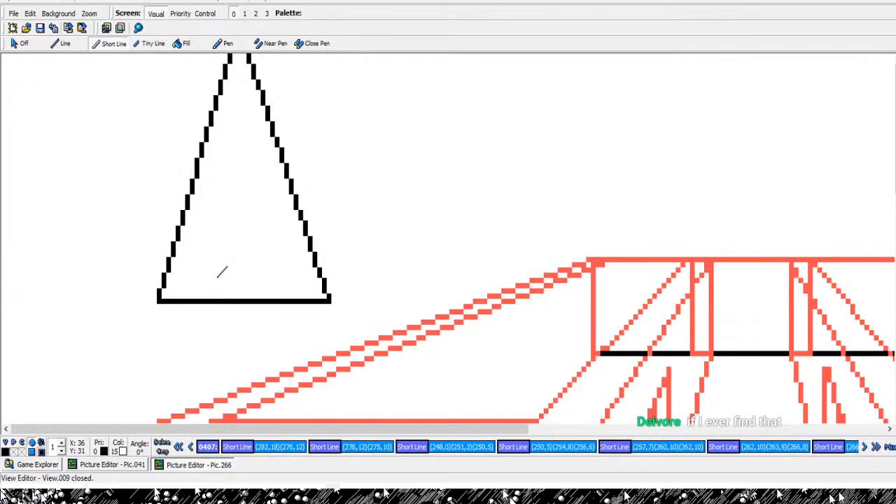
key("Left")
key("Left")
key("Left")
key("Left")
key("Left")
key("Left")
key("Left")
key("Left")
key("Left")
key("Left")
key("Left")
key("Left")
key("Left")
key("Left")
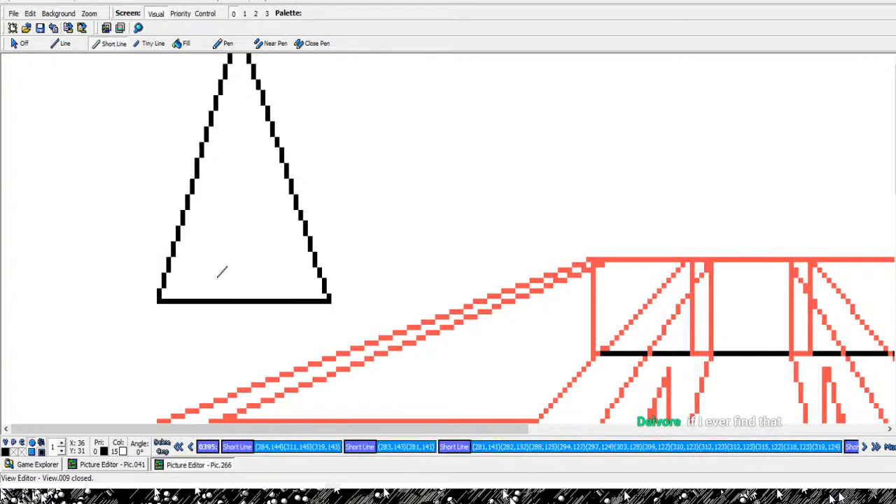
key("Left")
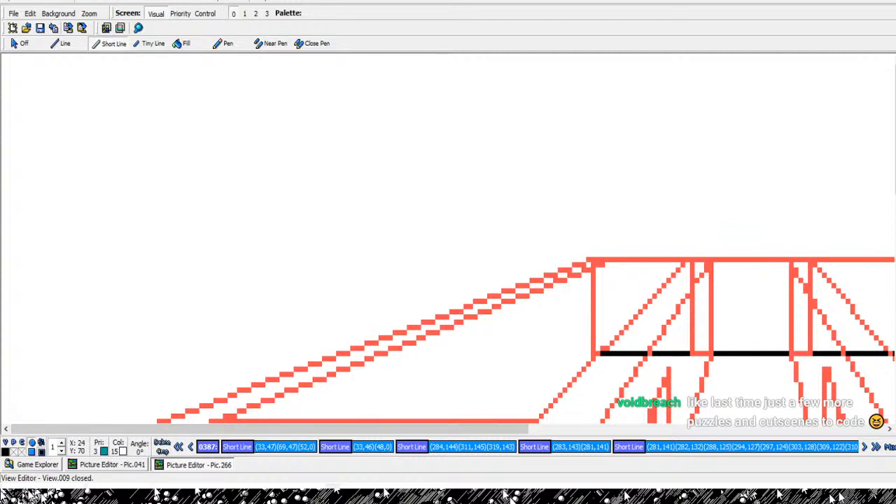
key("Right")
key("Right")
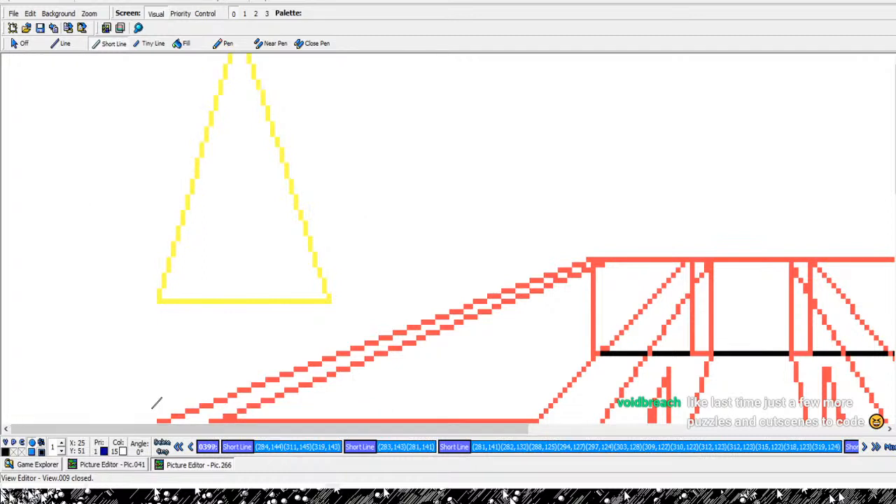
- Advance through the drawing commands to the latest foliage lines on the leftmost tree's jagged right edge
key("Right")
key("Right")
key("Right")
key("Right")
key("Right")
key("Right")
key("Right")
key("Right")
key("Right")
key("Right")
key("Right")
key("Right")
key("Right")
key("Right")
key("Right")
key("Right")
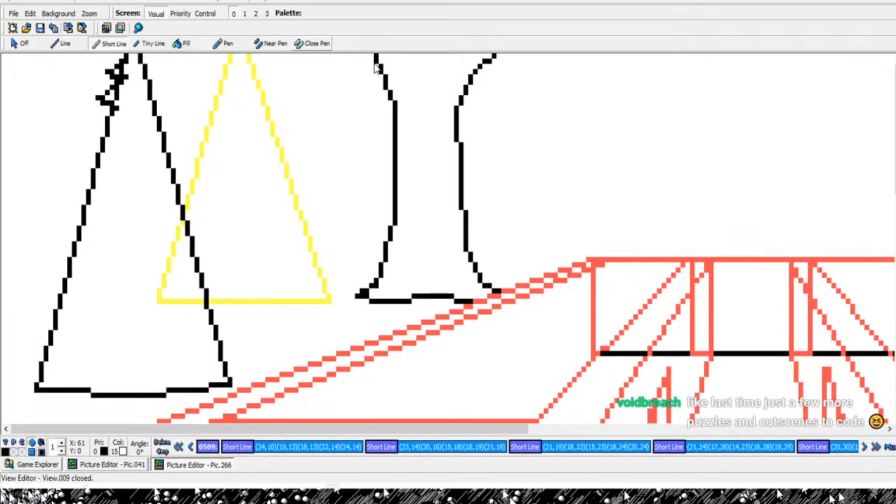
key("Right")
key("Right")
key("Right")
key("Right")
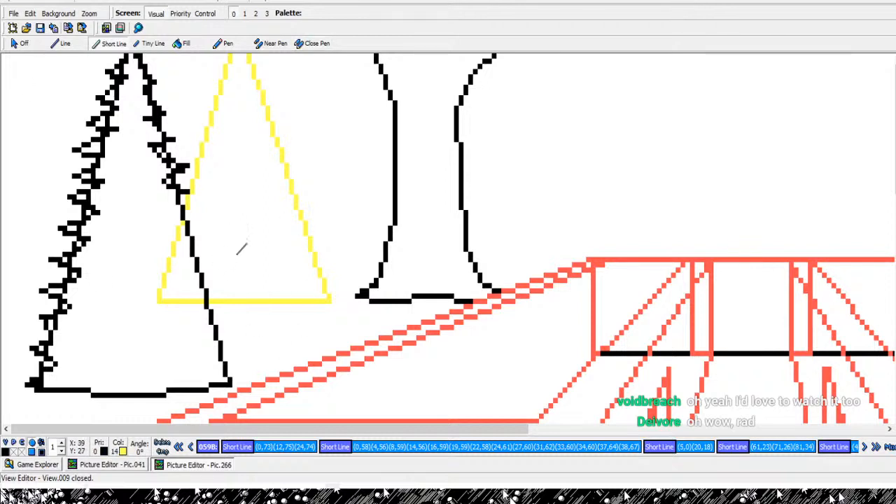
- Extend the leftmost tree's jagged right edge through the crossing with the yellow tree and into that tree's interior
left_click(235, 253)
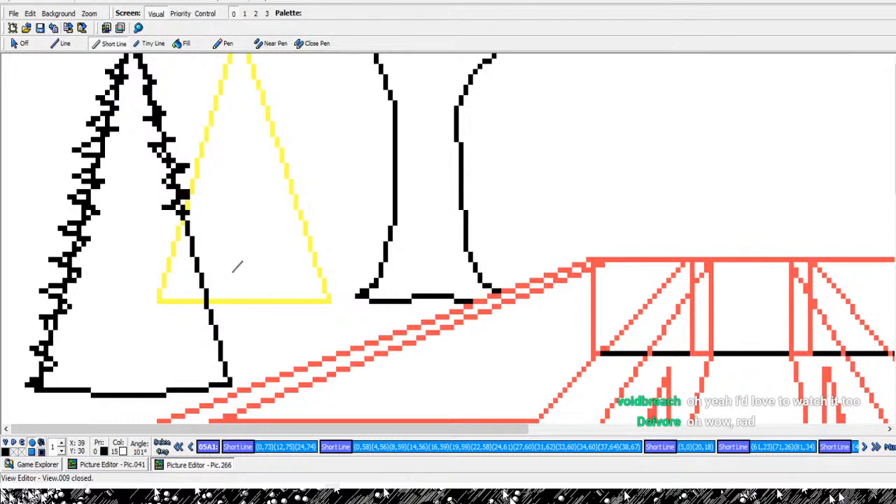
left_click(236, 263)
left_click(259, 272)
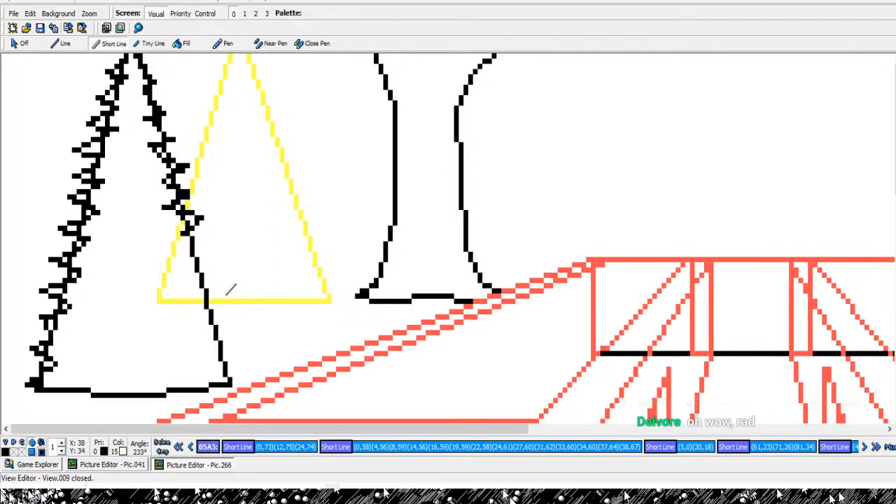
left_click(230, 289)
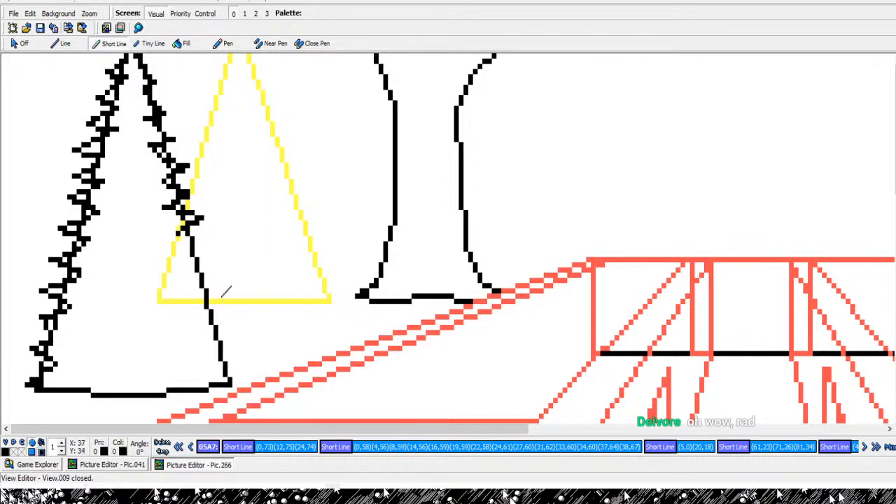
left_click(226, 292)
left_click(250, 307)
left_click(257, 315)
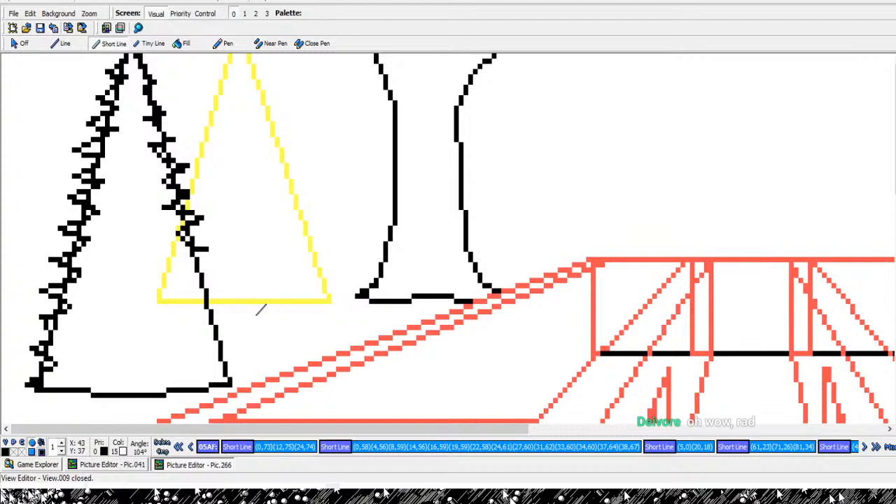
left_click(267, 316)
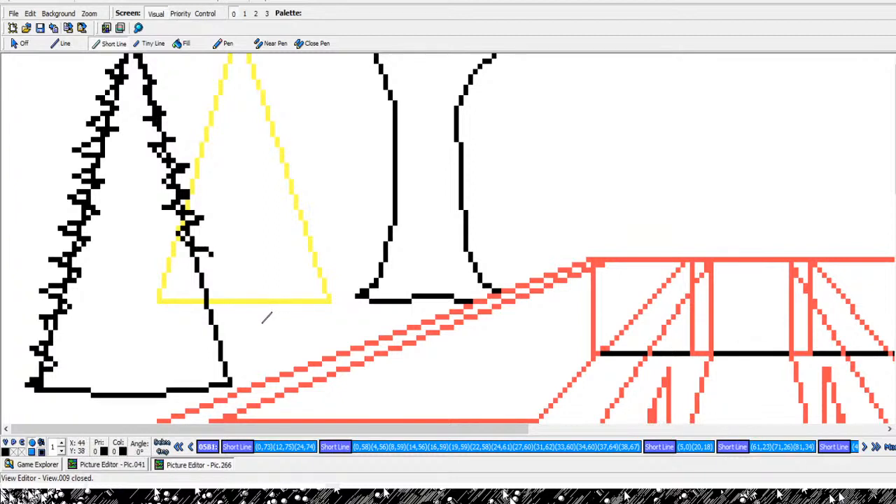
left_click(240, 329)
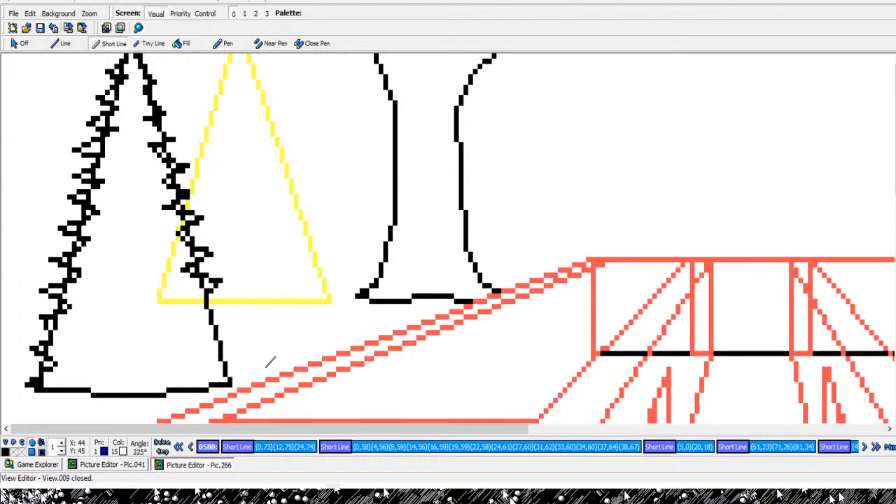
- Draw further jagged foliage tiers down the leftmost tree's right edge, across the yellow tree's base line
left_click(258, 364)
left_click(248, 376)
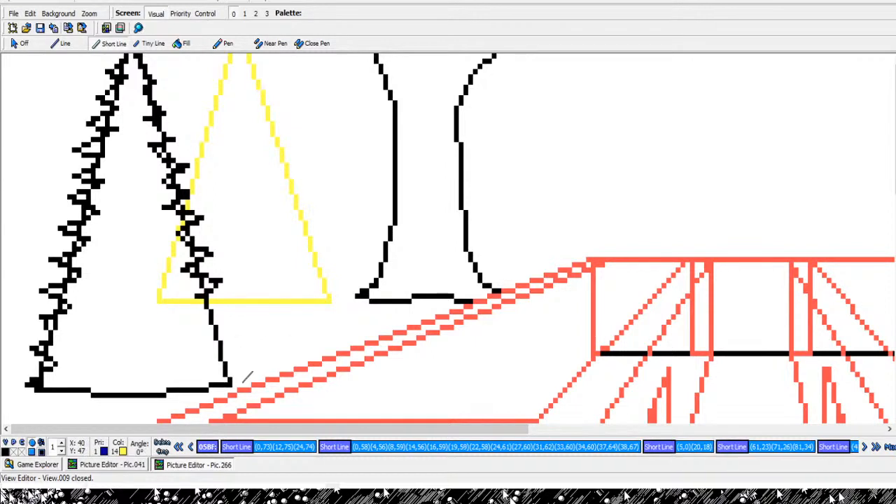
left_click(248, 377)
left_click(263, 385)
left_click(290, 393)
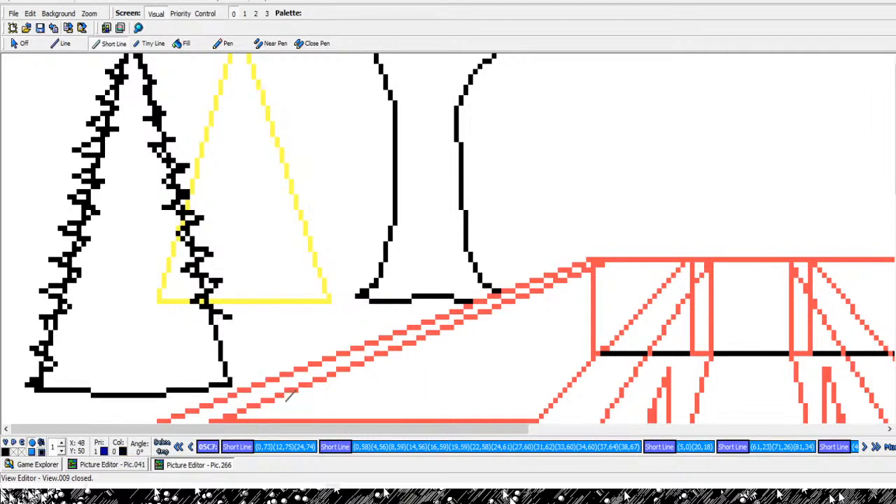
left_click(260, 409)
left_click(251, 419)
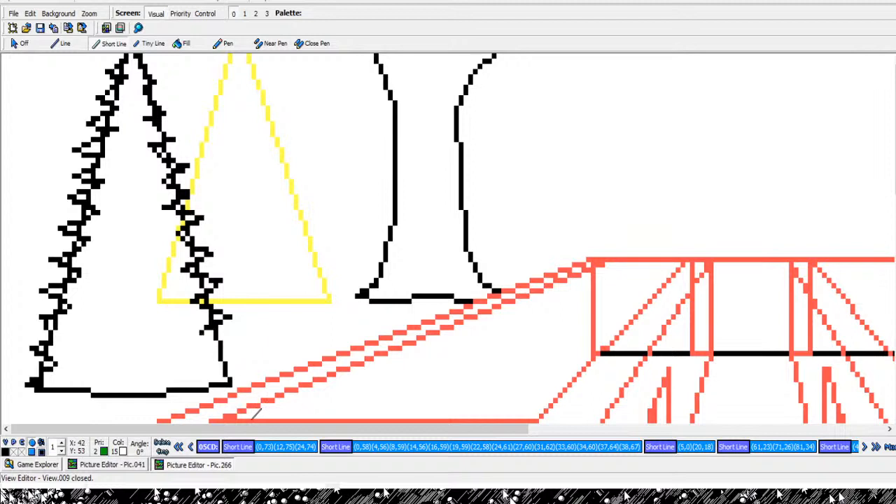
- Finish the lowest foliage tiers on the leftmost tree's right edge down to its base and end the line
left_click(264, 432)
left_click(303, 433)
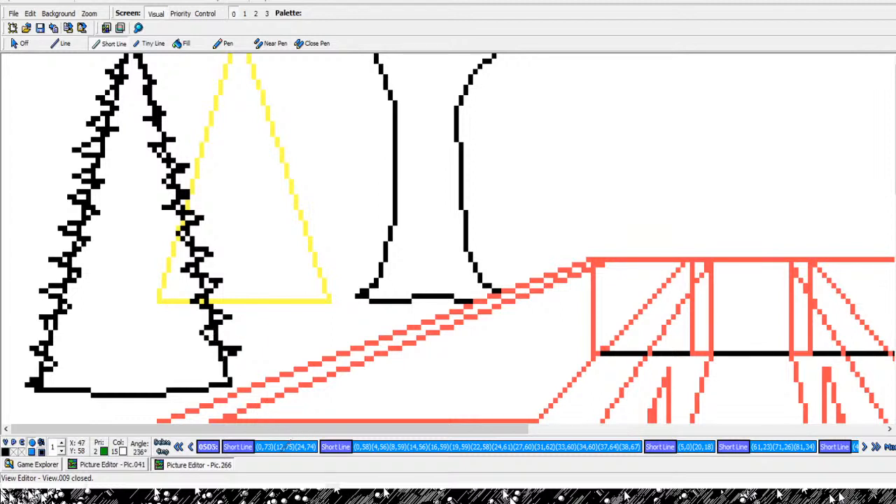
left_click(264, 461)
left_click(307, 472)
left_click(247, 482)
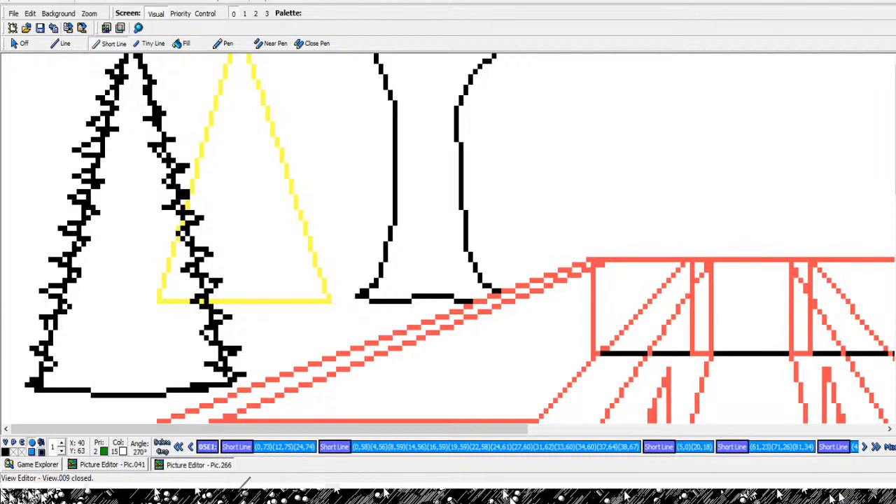
right_click(247, 482)
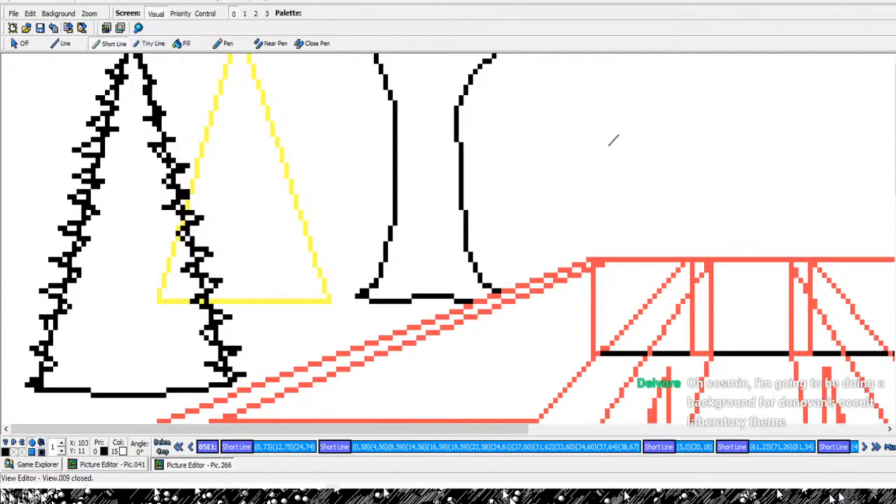
- Step back to the leftmost tree's original triangle and delete the two short-line commands that draw its straight sides and base
key("Left")
key("Left")
key("Left")
key("Left")
key("Left")
key("Left")
key("Left")
key("Left")
key("Left")
key("Left")
key("Left")
key("Left")
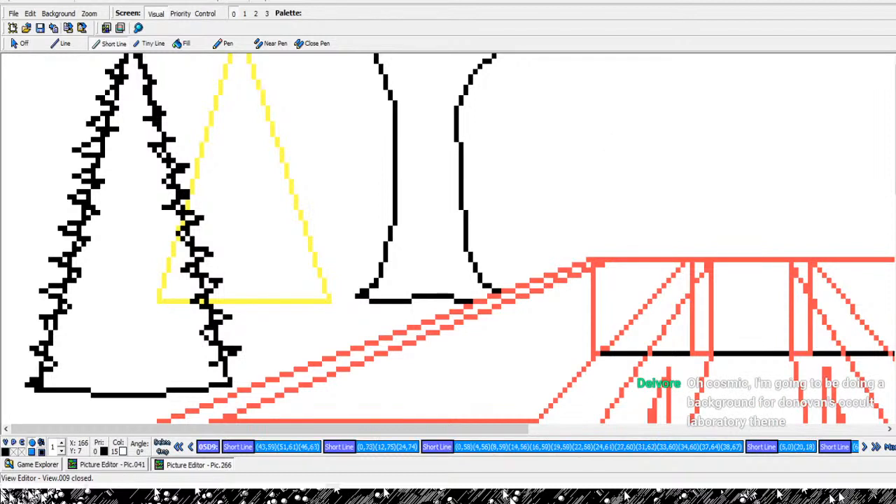
key("Left")
key("Left")
key("Left")
key("Left")
key("Left")
key("Left")
key("Left")
key("Left")
key("Left")
key("Left")
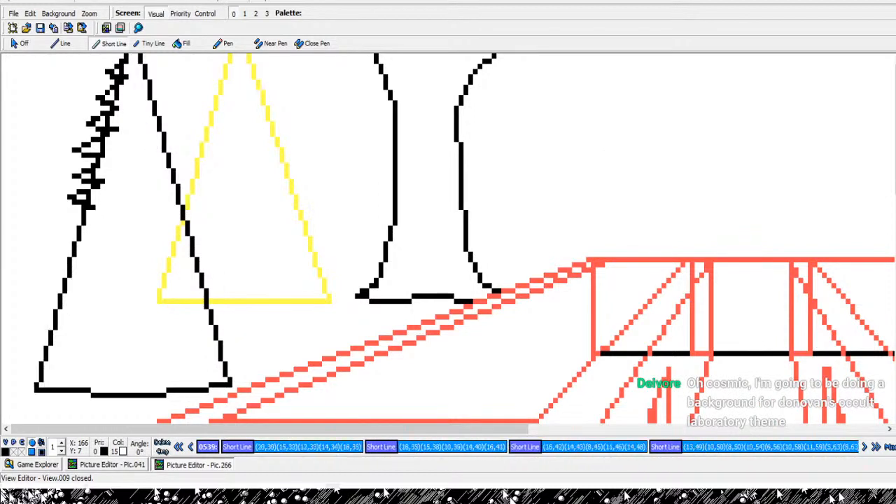
key("Left")
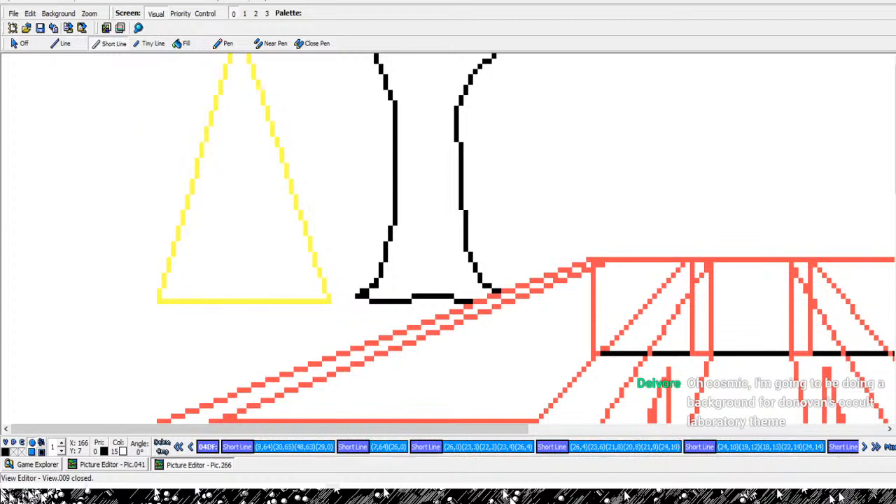
key("Delete")
key("Delete")
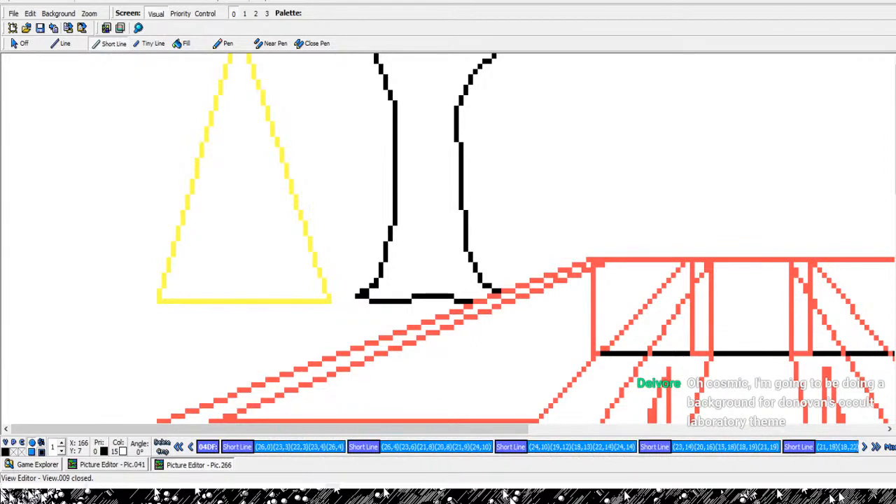
- Advance through the drawing commands to the last foliage line at the leftmost tree's lower right corner
key("Right")
key("Right")
key("Right")
key("Right")
key("Right")
key("Right")
key("Right")
key("Right")
key("Right")
key("Right")
key("Right")
key("Right")
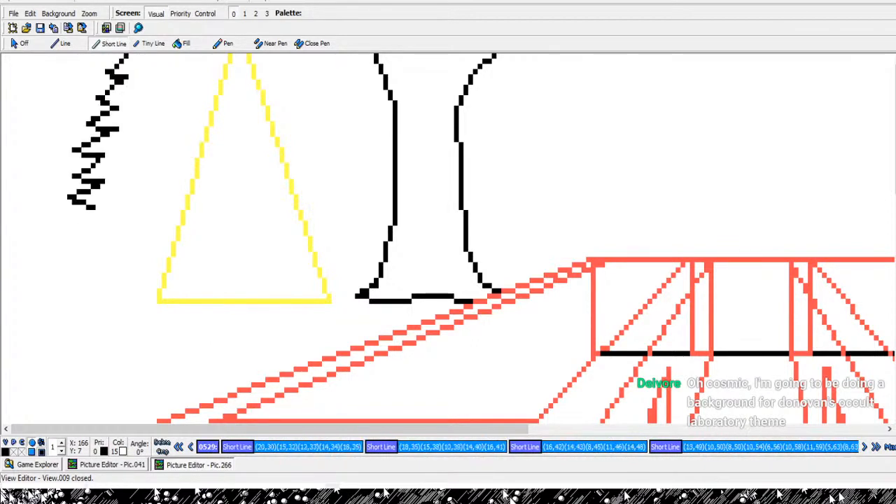
key("Right")
key("Right")
key("Right")
key("Right")
key("Right")
key("Right")
key("Right")
key("Right")
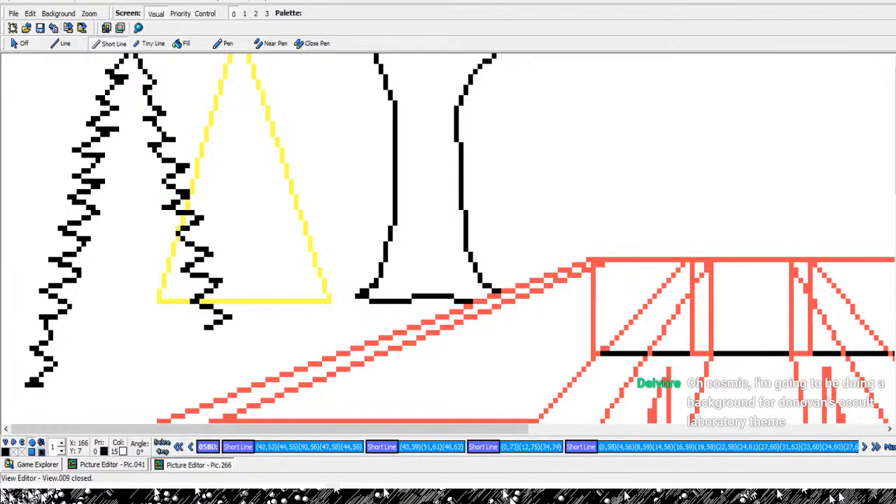
key("Left")
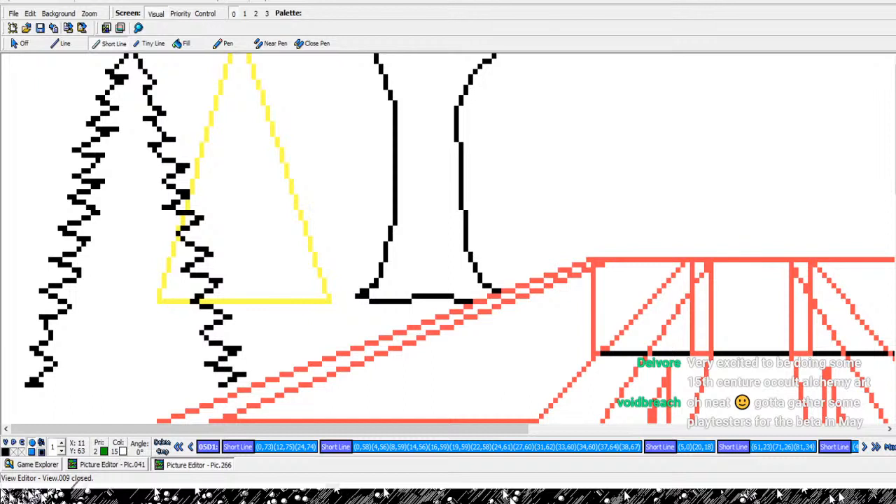
- Draw a shallow curved base line joining the bottoms of the leftmost tree's two jagged sides and end the line
left_click(45, 390)
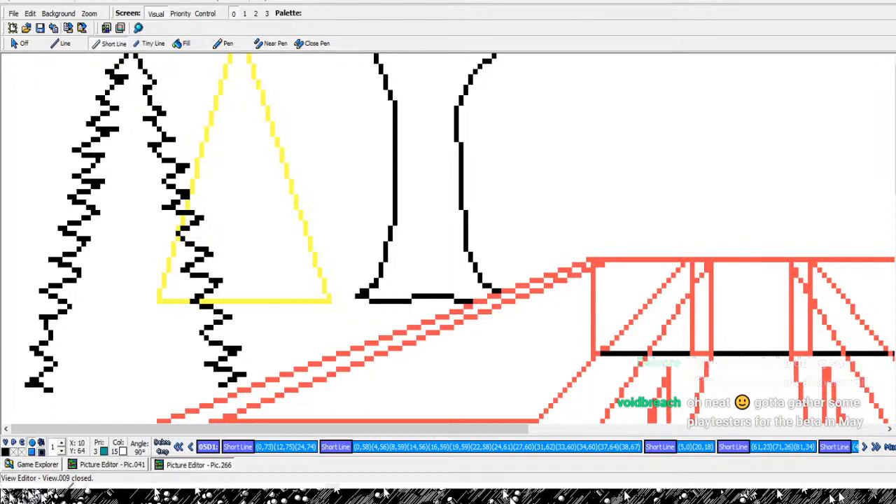
left_click(93, 396)
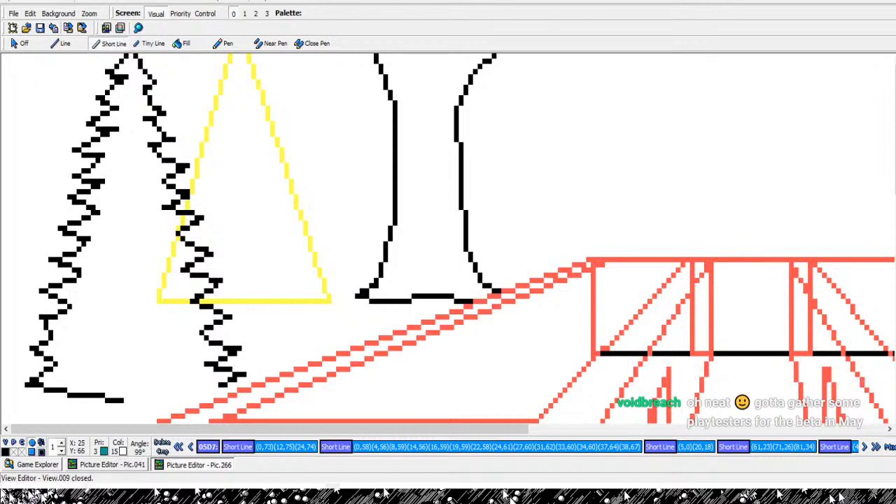
left_click(174, 397)
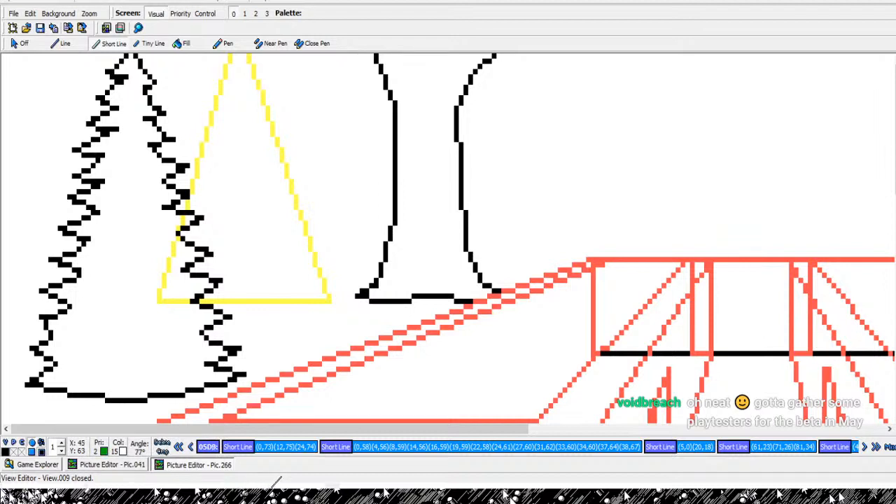
left_click(216, 386)
right_click(216, 386)
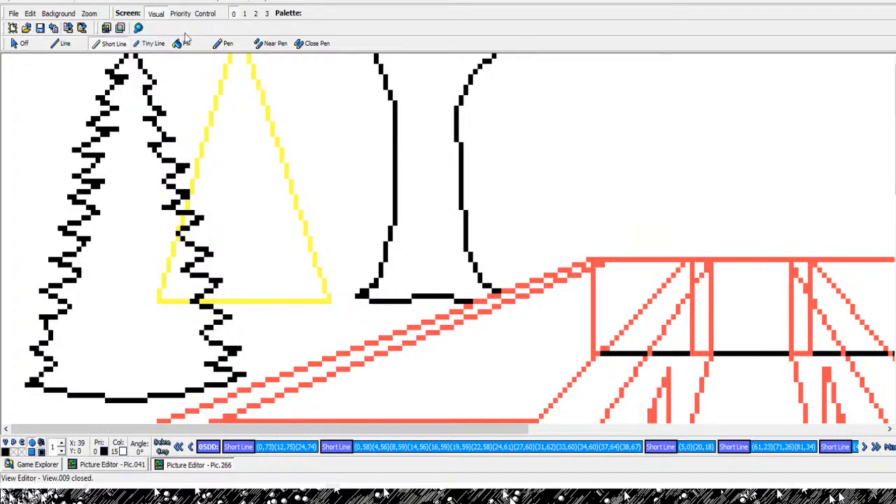
- Step back through the drawing commands to the ones that draw the second tree's yellow triangle
scroll(310, 208, "down", 3)
scroll(202, 166, "up", 3)
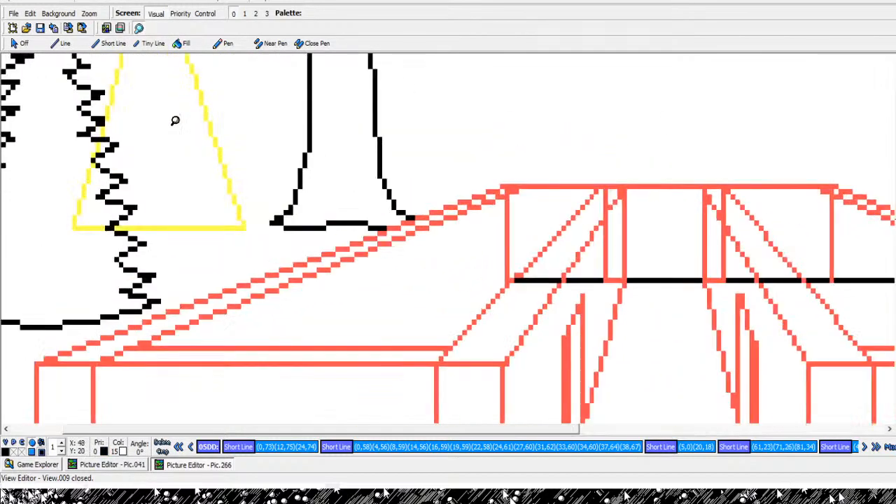
scroll(324, 380, "up", 3)
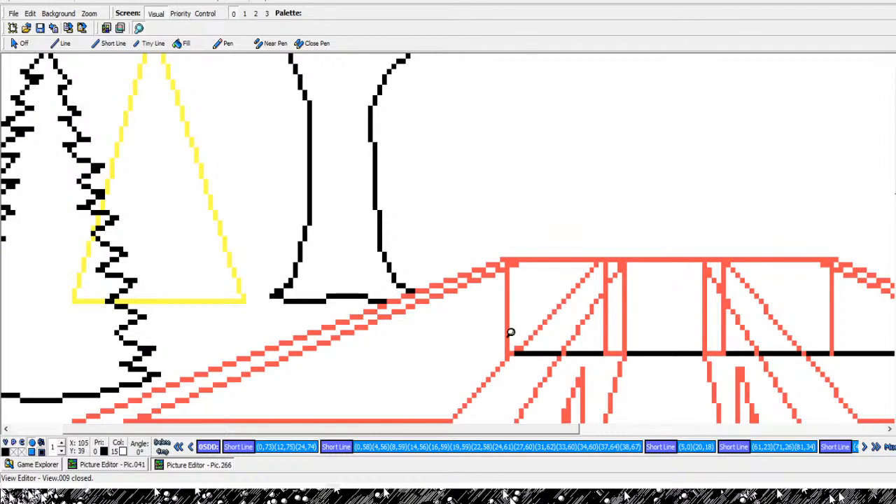
key("Left")
key("Left")
key("Left")
key("Left")
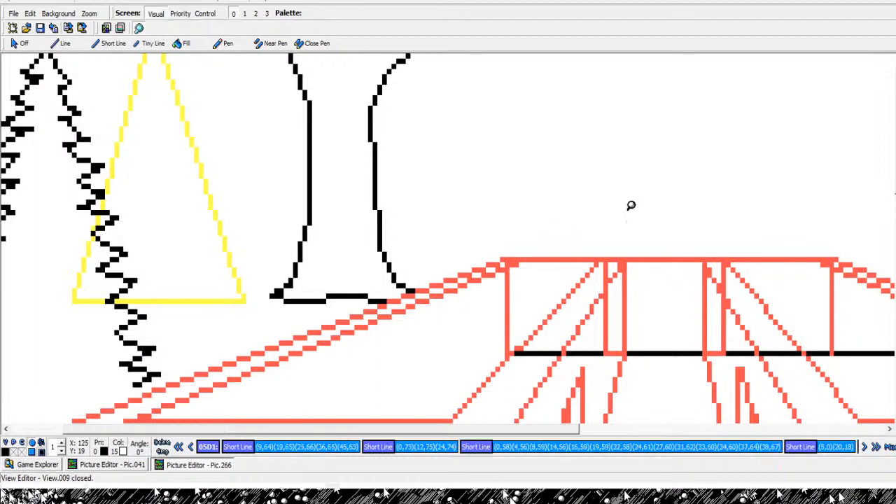
key("Left")
key("Left")
key("Left")
key("Left")
key("Left")
key("Left")
key("Left")
key("Left")
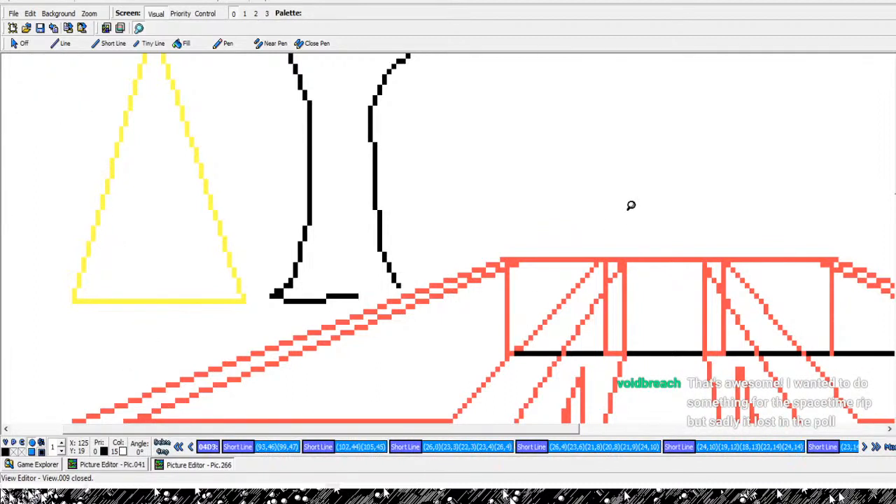
key("Left")
key("Left")
key("Left")
key("Left")
key("Left")
key("Left")
key("Left")
key("Left")
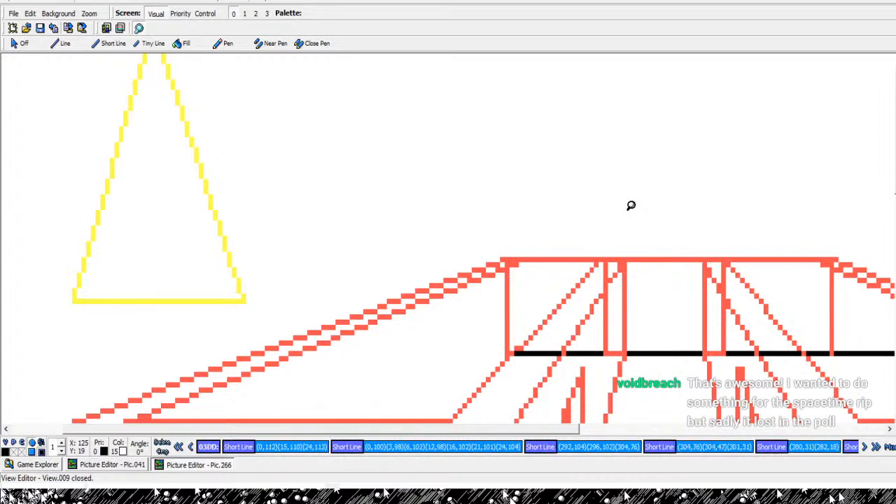
key("Right")
key("Right")
key("Right")
key("Right")
key("Right")
key("Right")
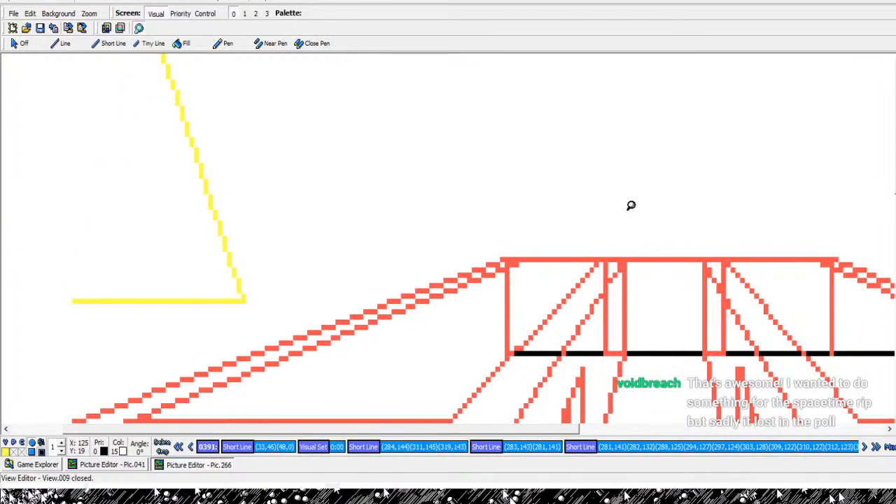
- Move to the position just after the visual colour 0 command that follows the yellow triangle and activate the Short Line tool
key("Left")
key("Left")
key("Left")
key("Left")
key("Right")
key("Right")
key("Right")
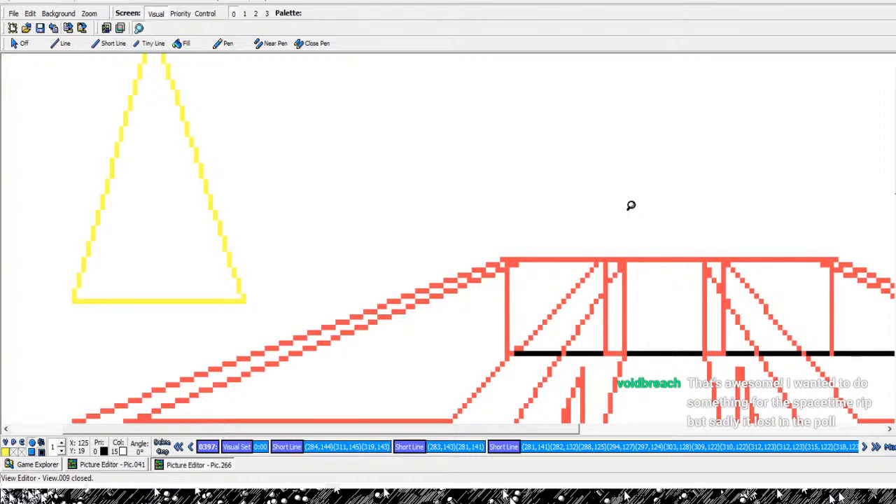
key("Left")
key("Right")
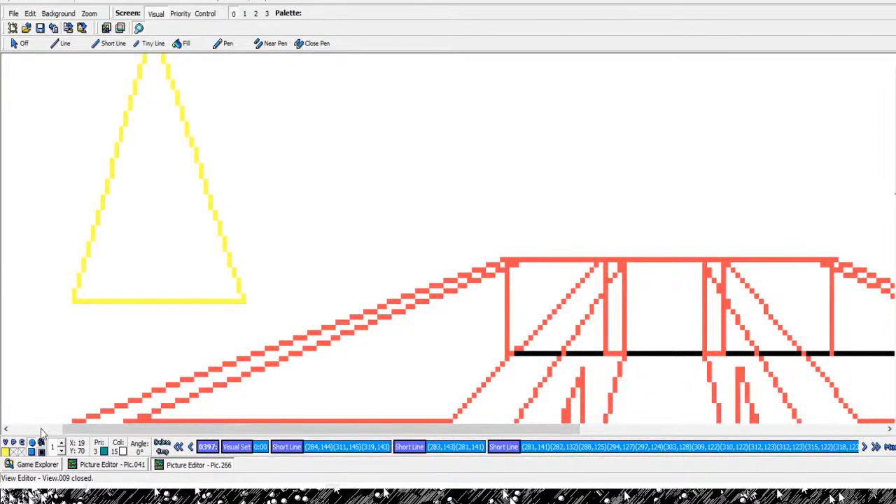
key("Right")
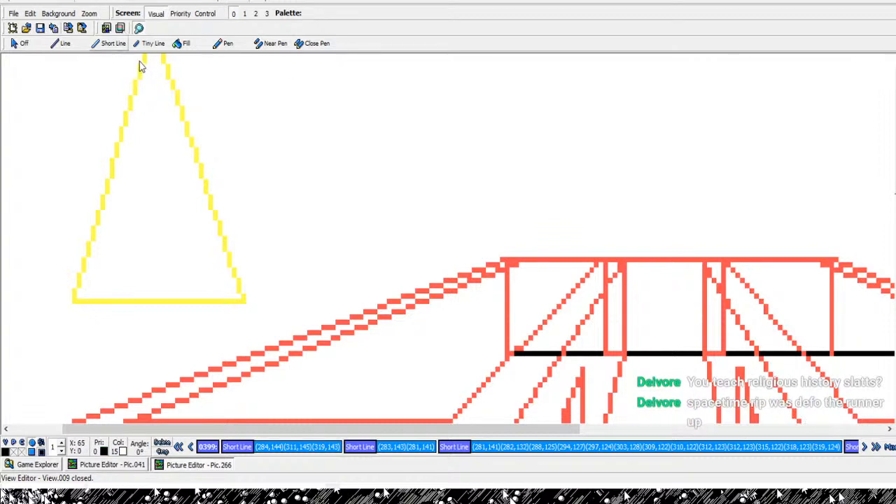
left_click(110, 43)
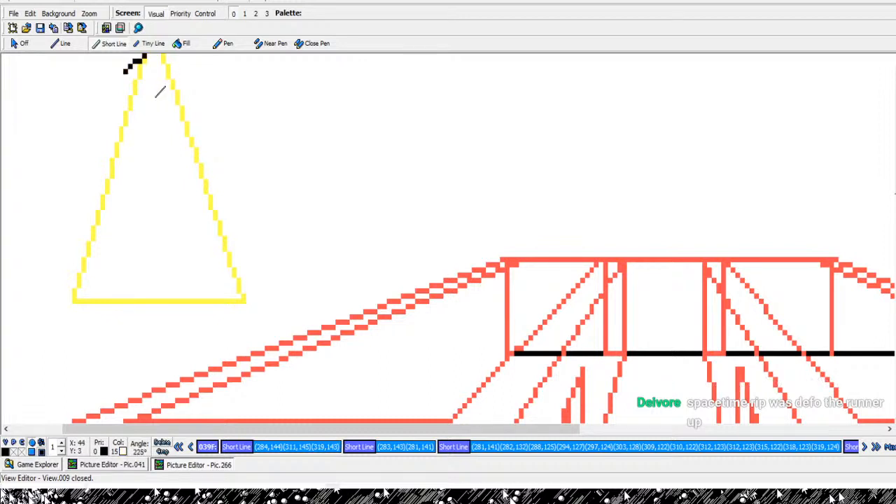
left_click(162, 94)
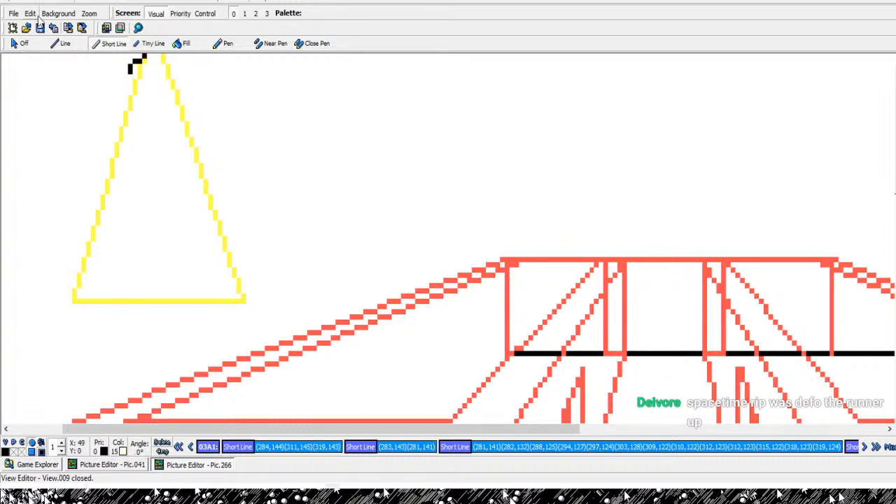
key("Left")
key("Delete")
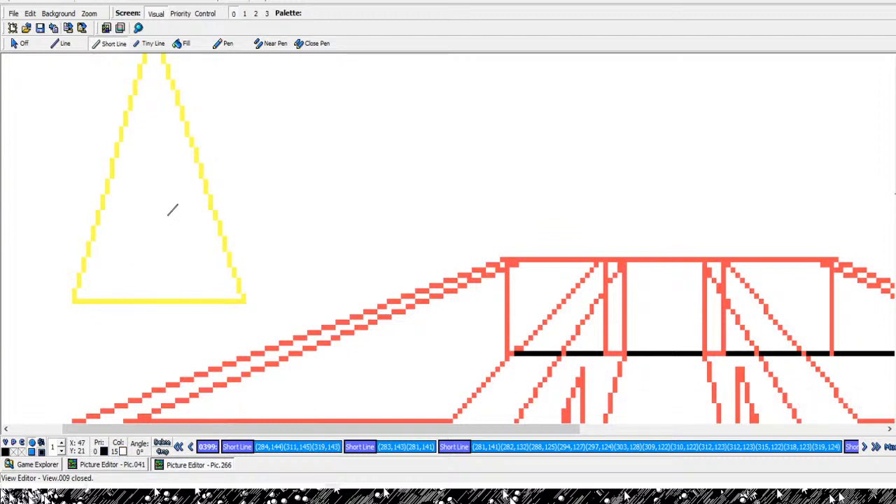
- Draw a jagged black foliage edge from the second tree's tip down its left side to about (44,18)
left_click(164, 80)
left_click(179, 93)
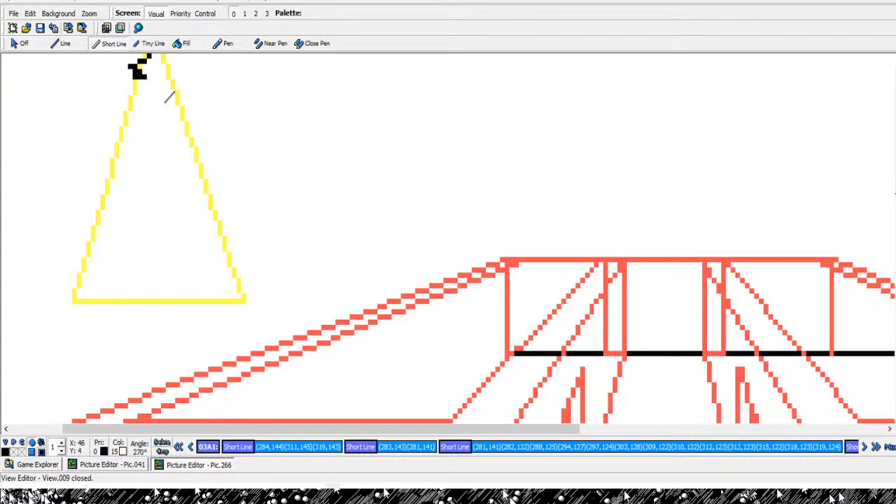
left_click(152, 102)
left_click(159, 117)
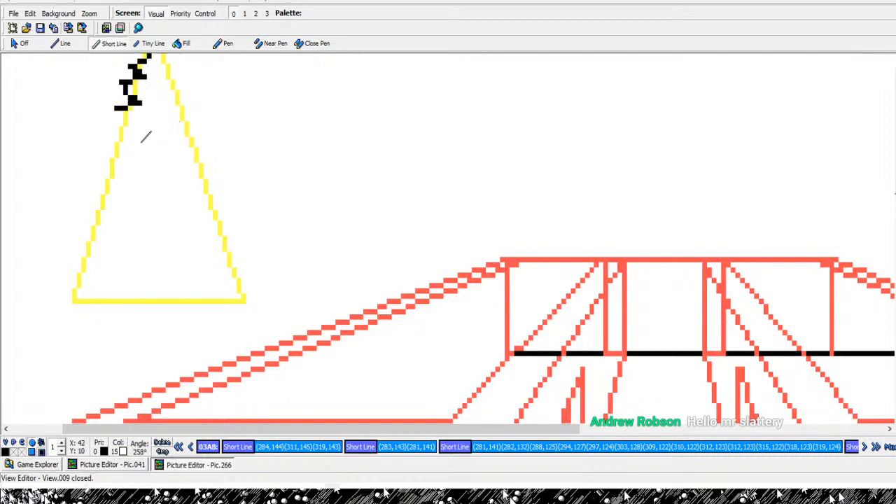
left_click(150, 143)
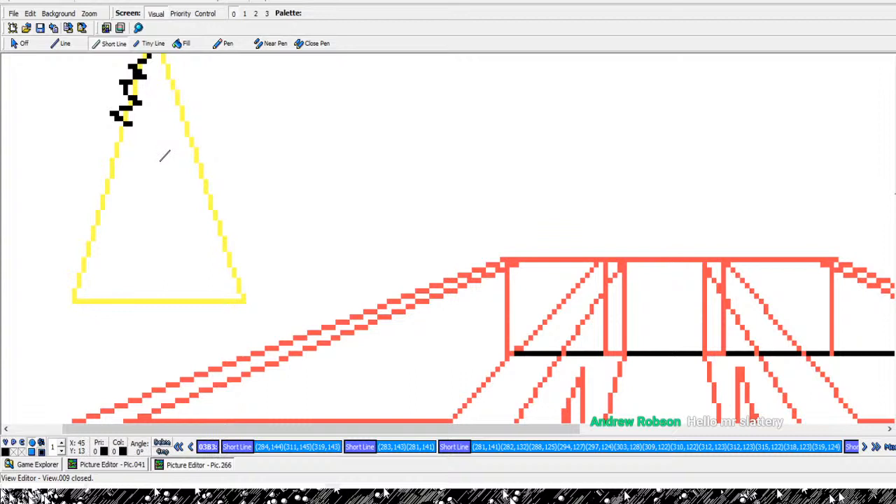
left_click(160, 161)
left_click(136, 174)
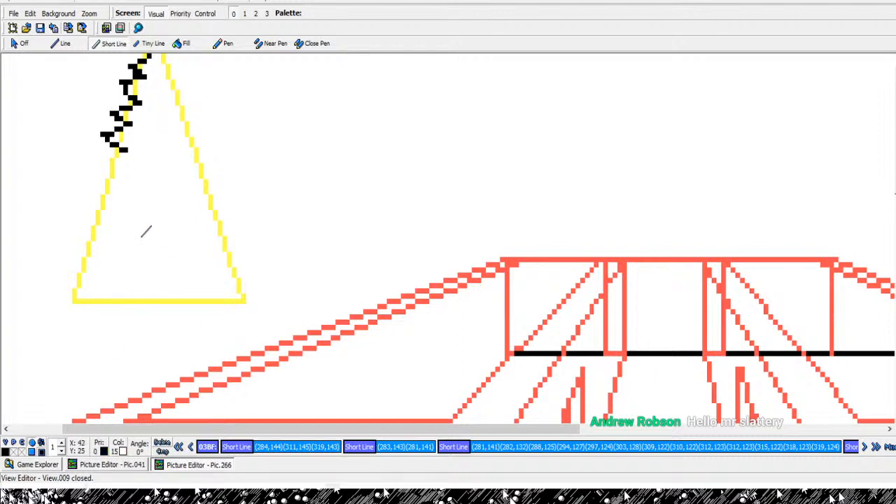
- Continue the jagged foliage edge down the yellow triangle's left side from (44,18) to about (41,27)
left_click(129, 208)
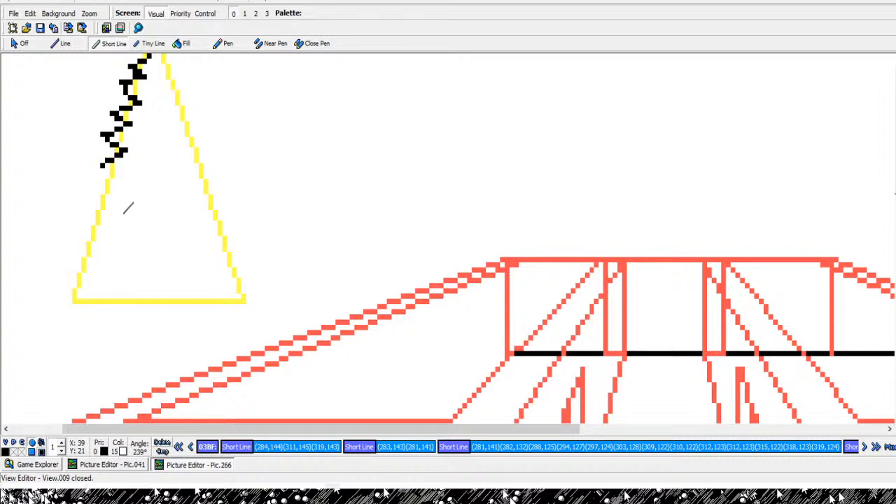
left_click(125, 203)
left_click(148, 222)
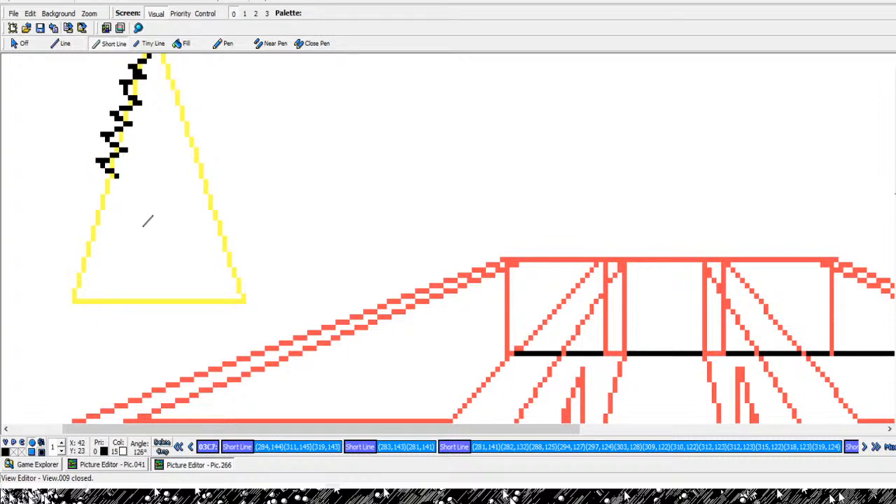
left_click(145, 221)
left_click(120, 234)
left_click(131, 244)
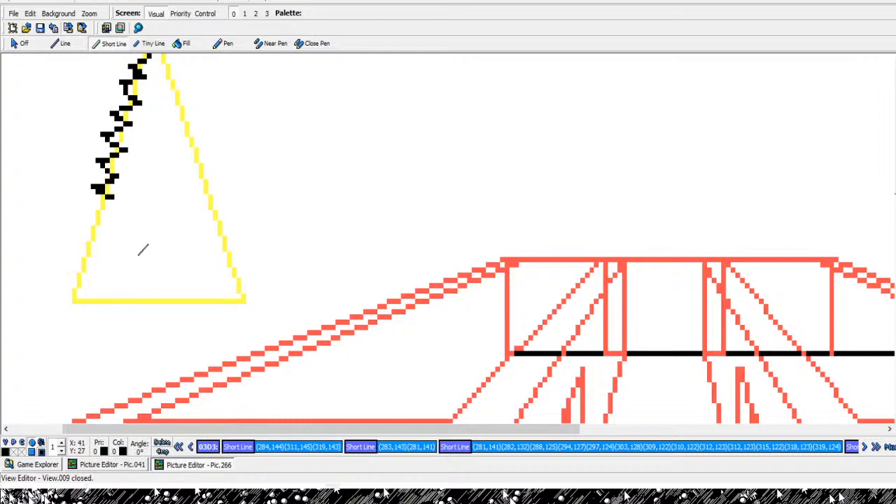
- End the line and jump to the end of the drawing commands to view the complete scene
left_click(138, 28)
right_click(425, 250)
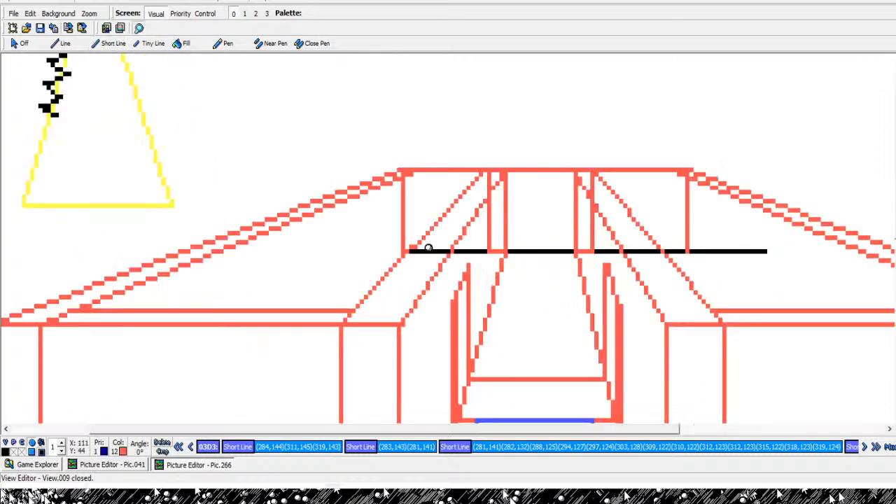
right_click(434, 251)
right_click(443, 251)
right_click(449, 252)
right_click(449, 251)
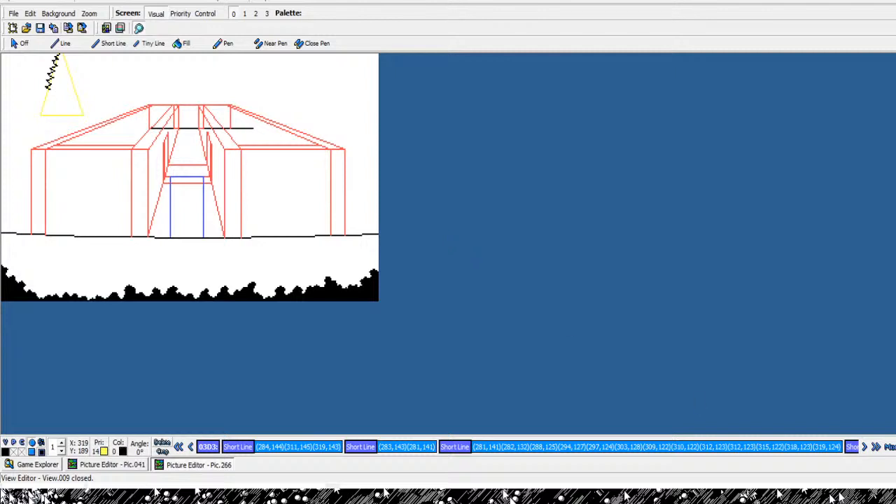
left_click(876, 447)
left_click(261, 171)
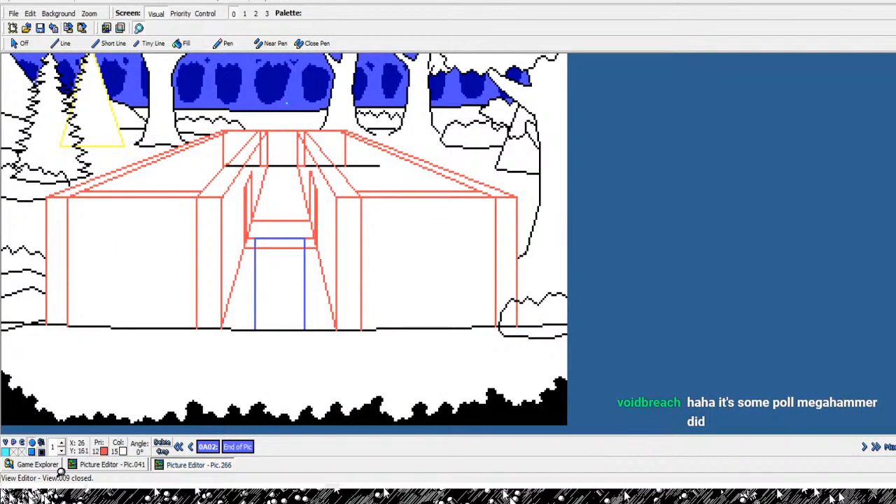
- Look at picture 041, return to picture 266 and examine the two leftmost trees against the whole scene
left_click(198, 464)
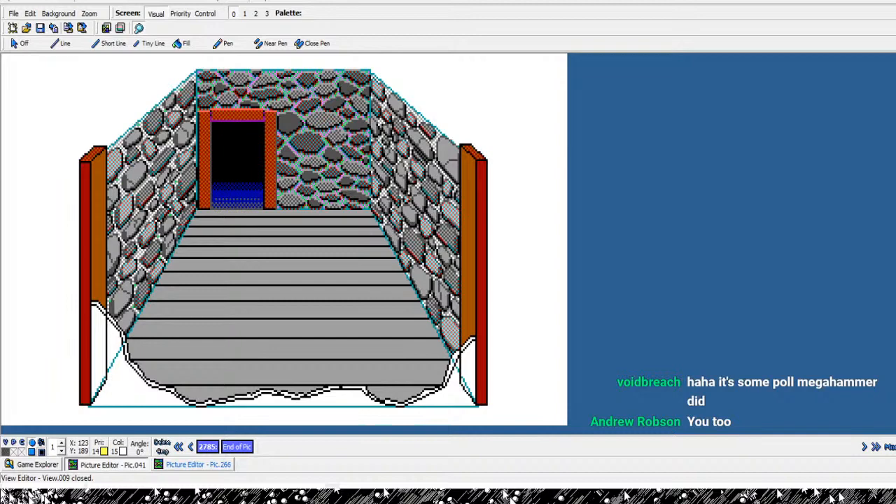
left_click(113, 465)
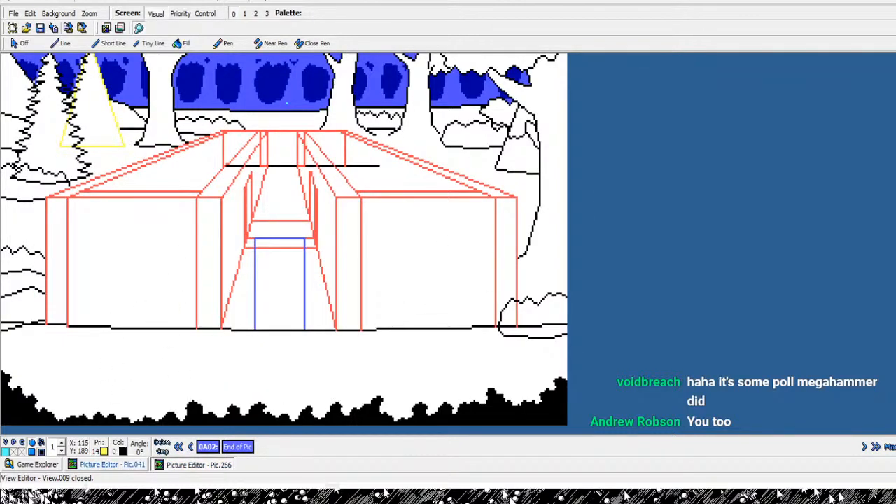
left_click(112, 465)
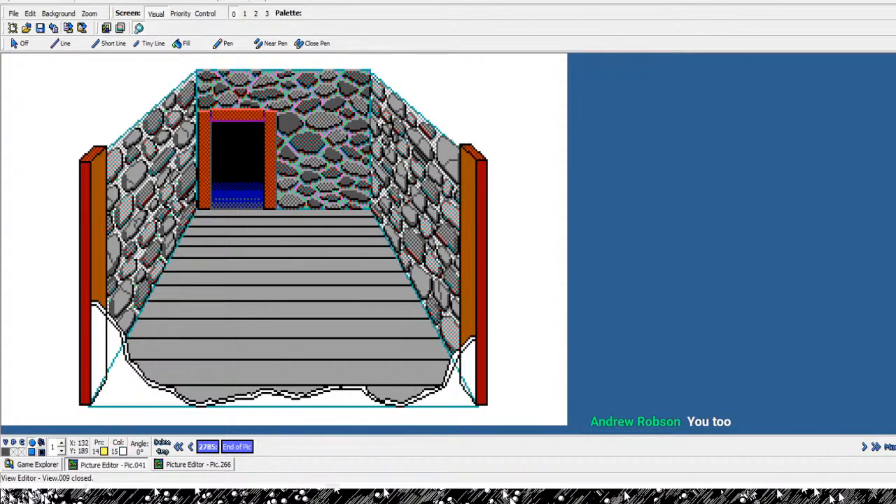
left_click(198, 464)
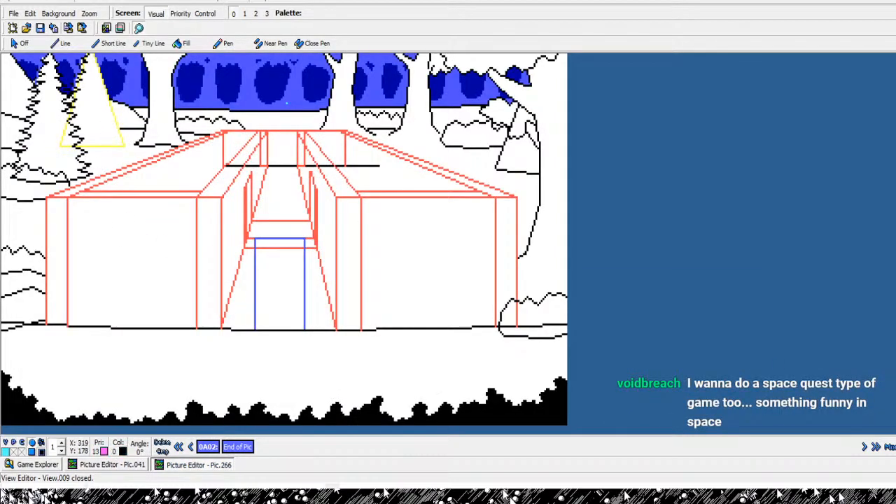
left_click(51, 105)
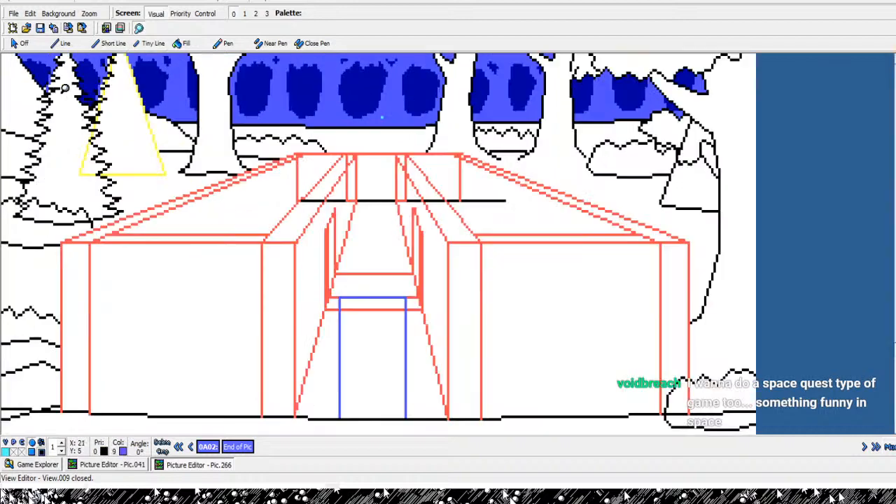
left_click(73, 94)
left_click(72, 94)
left_click(72, 94)
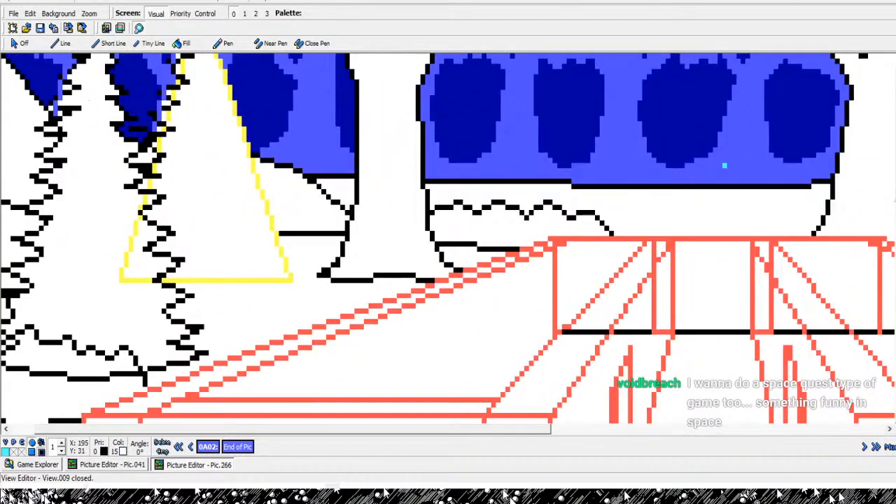
left_click(895, 59)
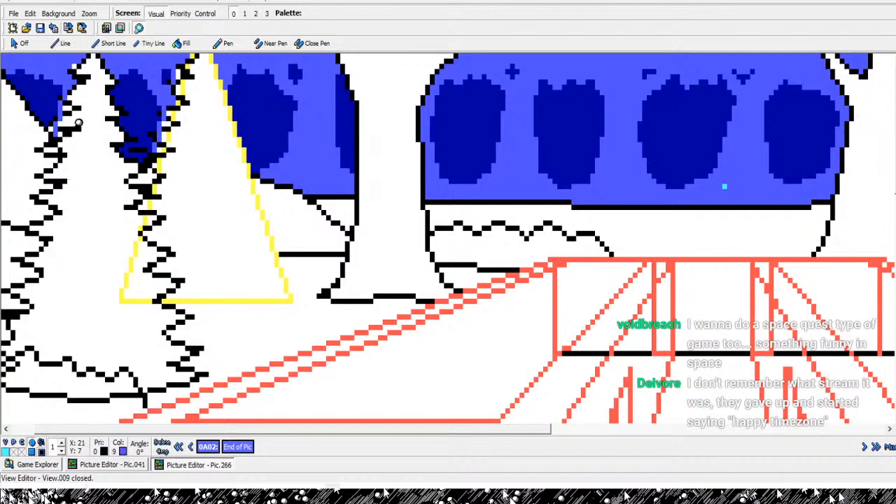
scroll(216, 189, "down", 3)
scroll(244, 186, "down", 2)
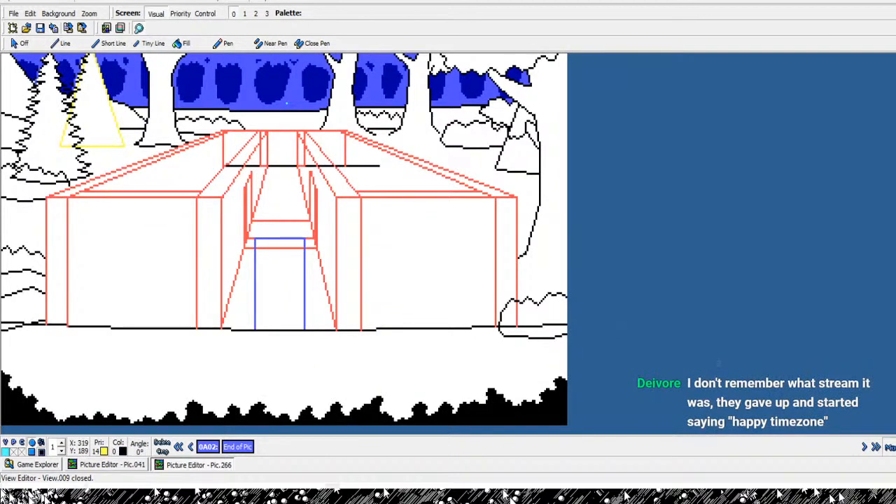
- Step back through the drawing commands to the position right after the second tree's last jagged left-edge line
key("Page_Up")
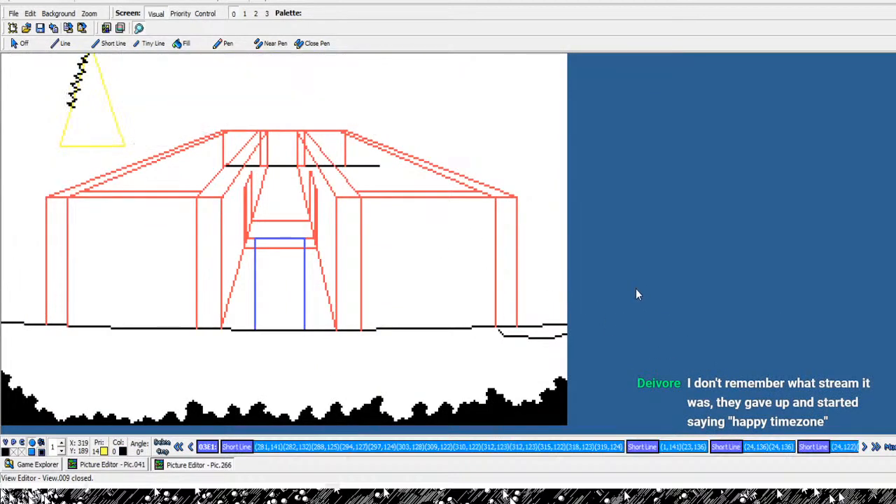
key("Left")
key("Left")
key("Left")
key("Left")
key("Left")
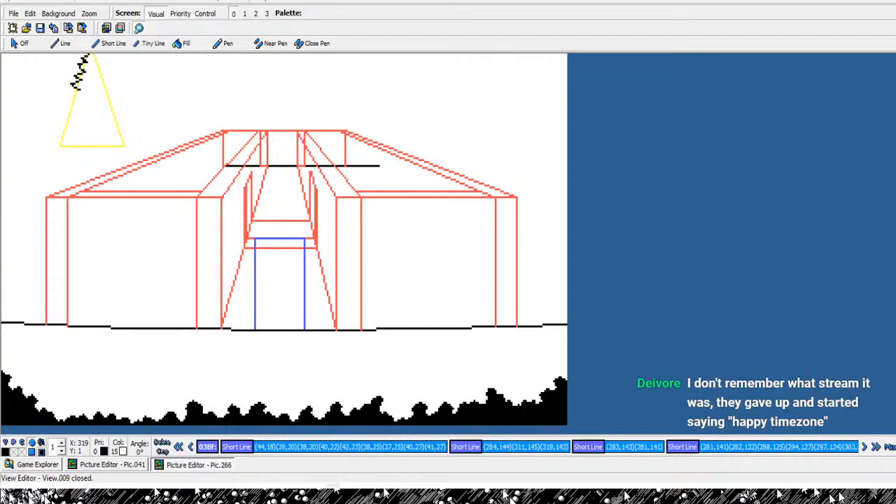
key("Right")
key("Right")
key("Right")
key("Left")
key("Right")
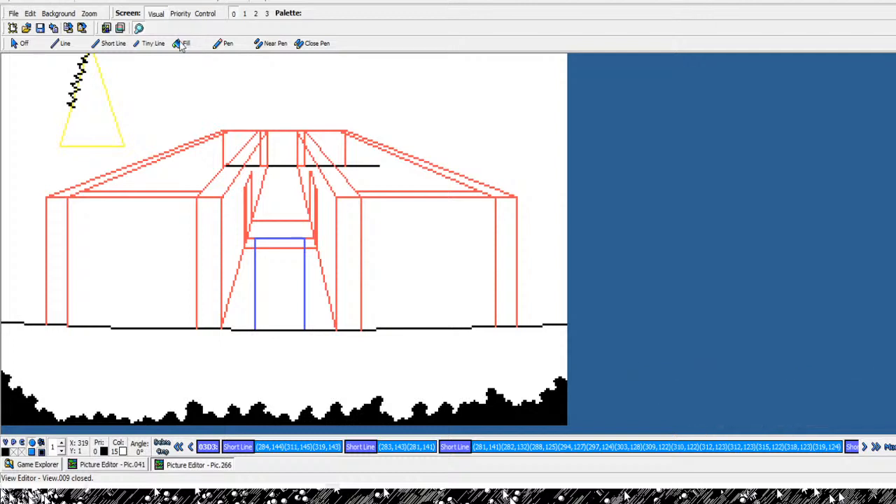
scroll(128, 145, "up", 2)
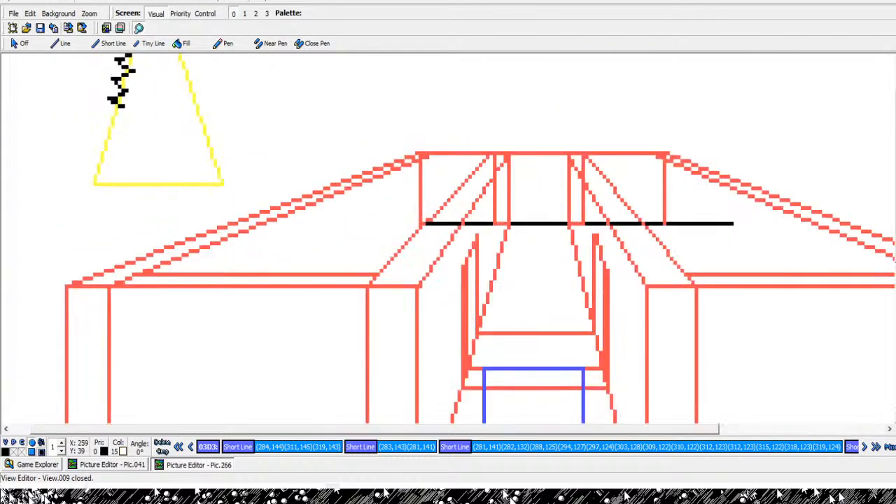
left_click_drag(895, 175, 895, 91)
left_click(176, 235)
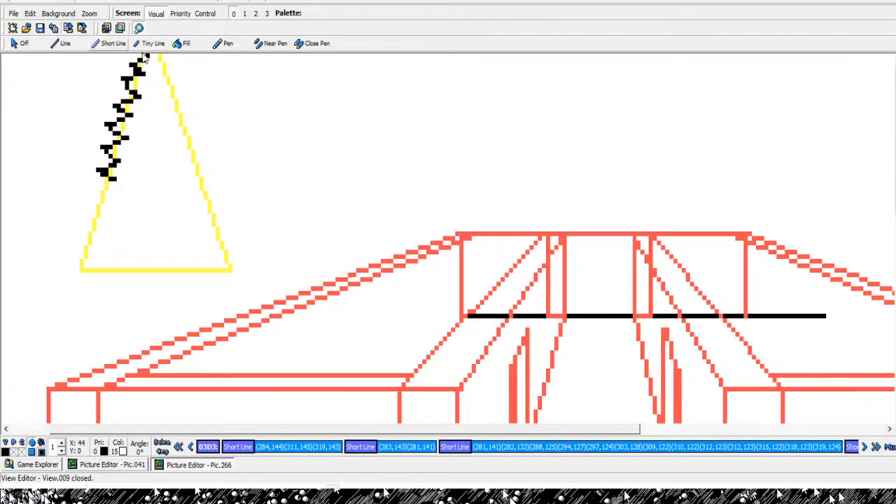
- Resume the short line and continue the jagged black edge down the triangle's left side to about (39,38)
left_click(113, 44)
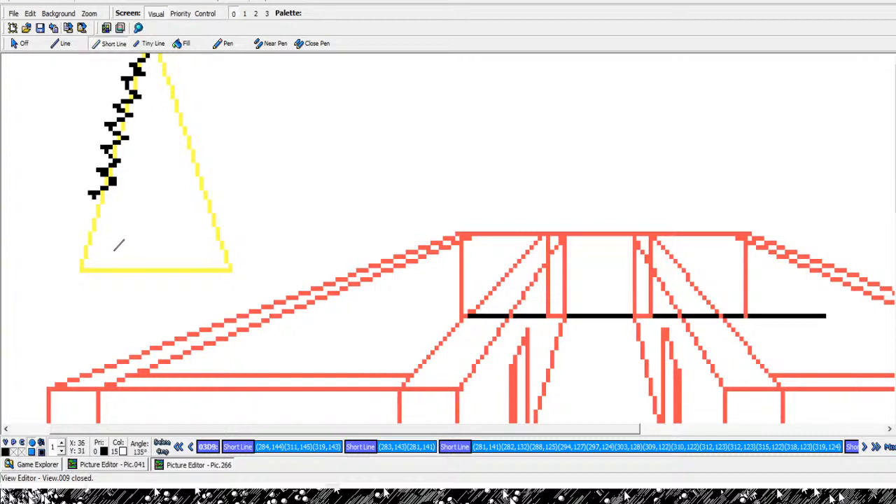
left_click(121, 247)
left_click(129, 268)
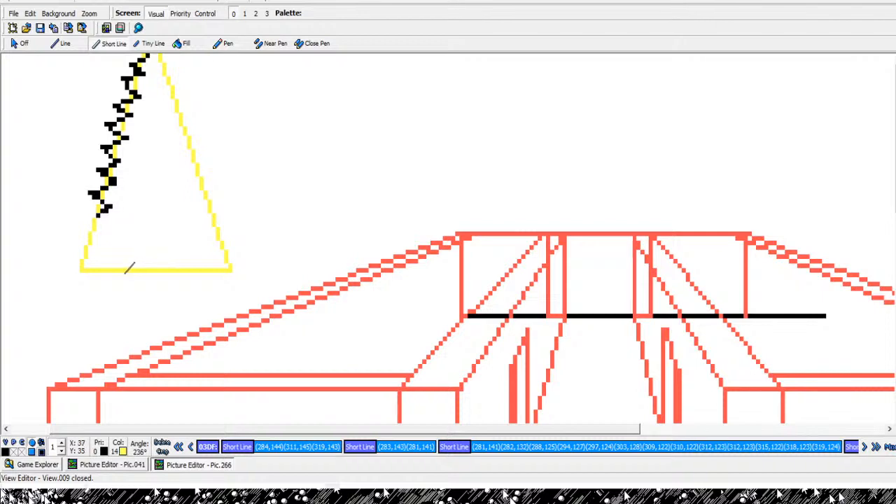
left_click(129, 268)
left_click(105, 269)
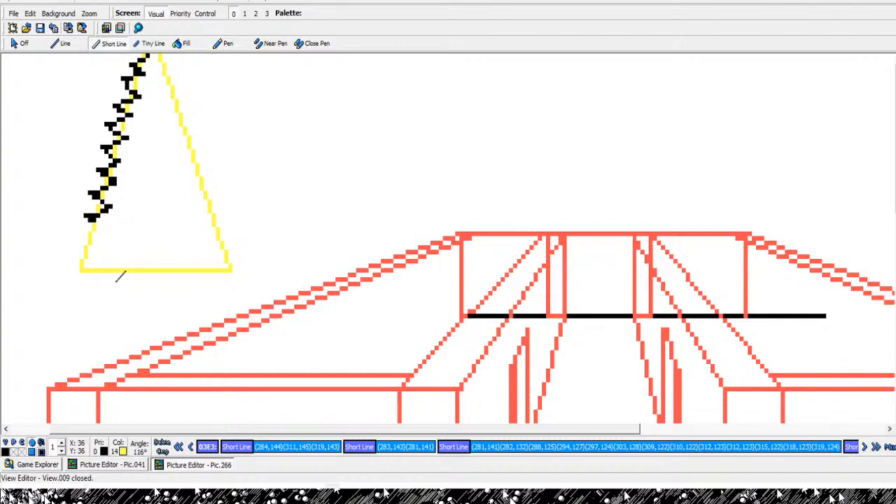
left_click(103, 273)
left_click(113, 280)
left_click(136, 287)
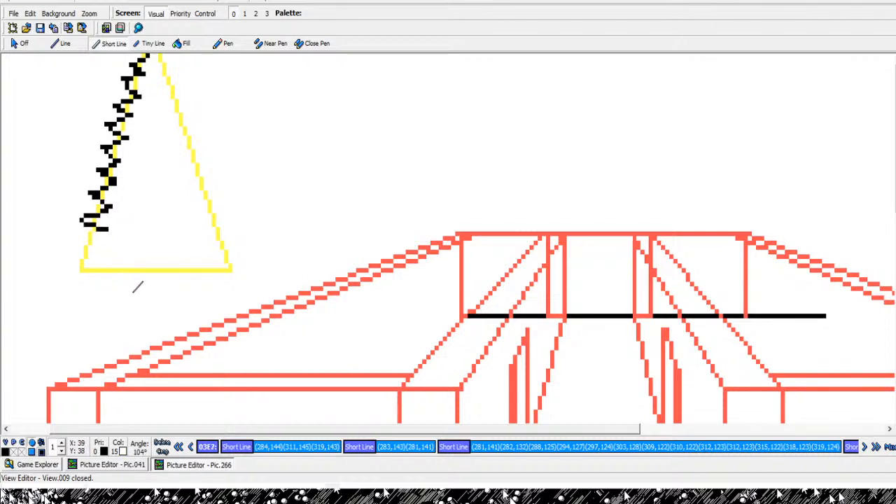
- Finish the jagged foliage edge on the triangle's left side down to its lower-left corner
left_click(112, 296)
left_click(99, 301)
left_click(92, 306)
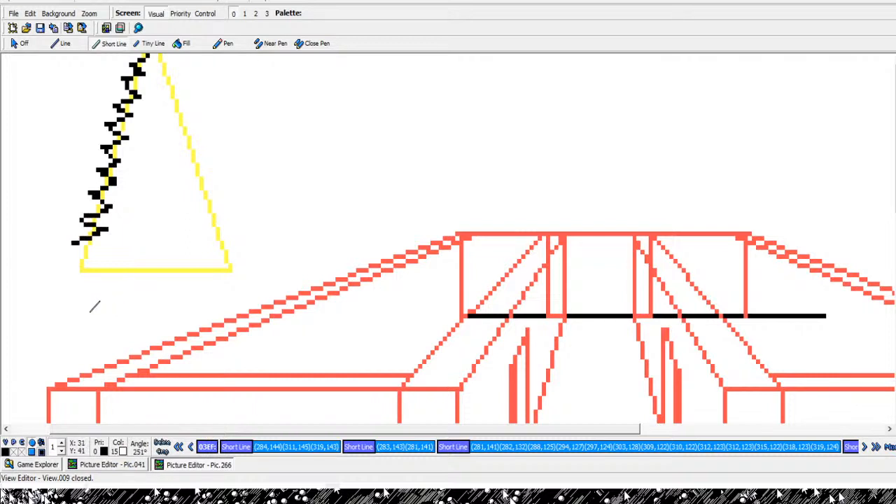
left_click(102, 313)
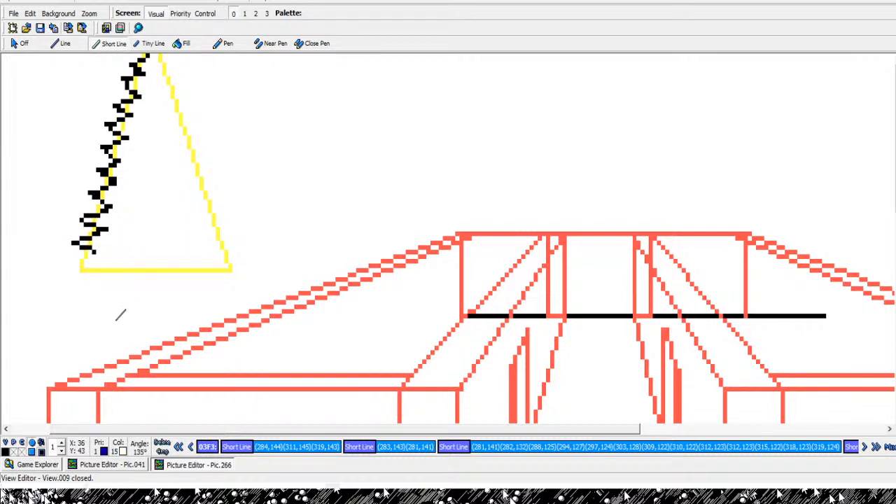
left_click(121, 316)
left_click(98, 325)
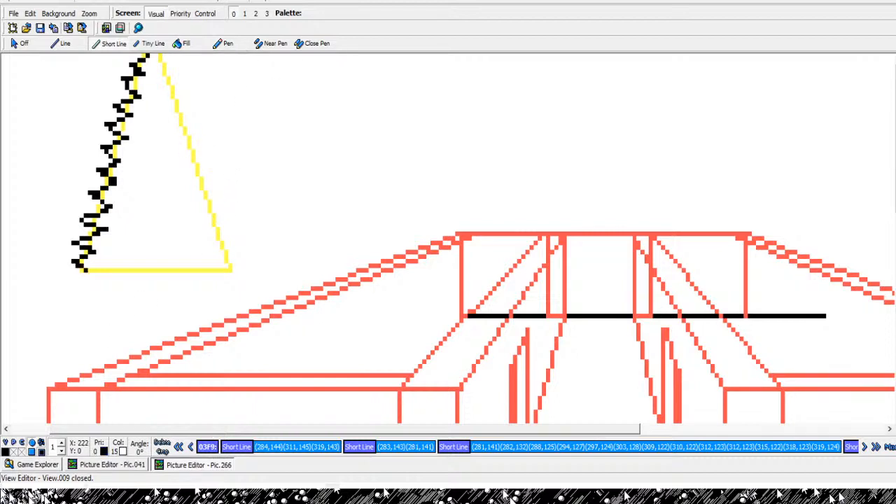
- Start the jagged black foliage edge on the triangle's right side, from the tree tip to about (54,7)
left_click(213, 83)
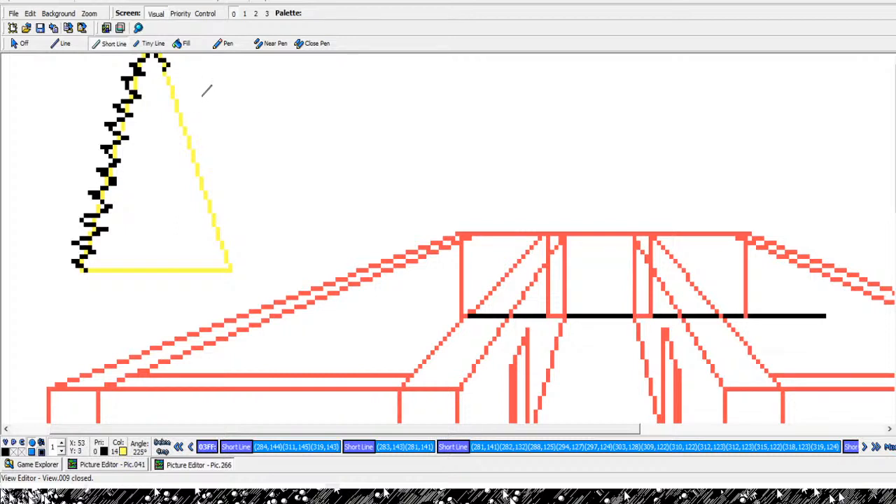
left_click(205, 91)
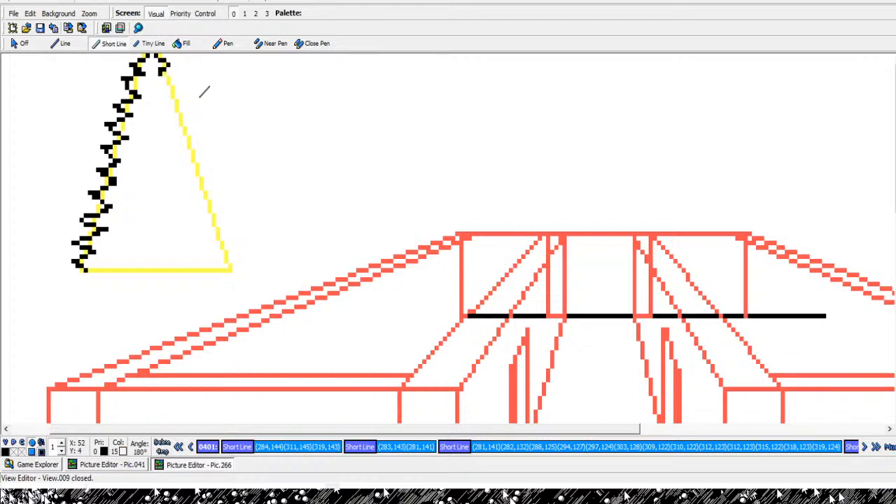
left_click(205, 94)
left_click(218, 98)
left_click(230, 105)
left_click(216, 112)
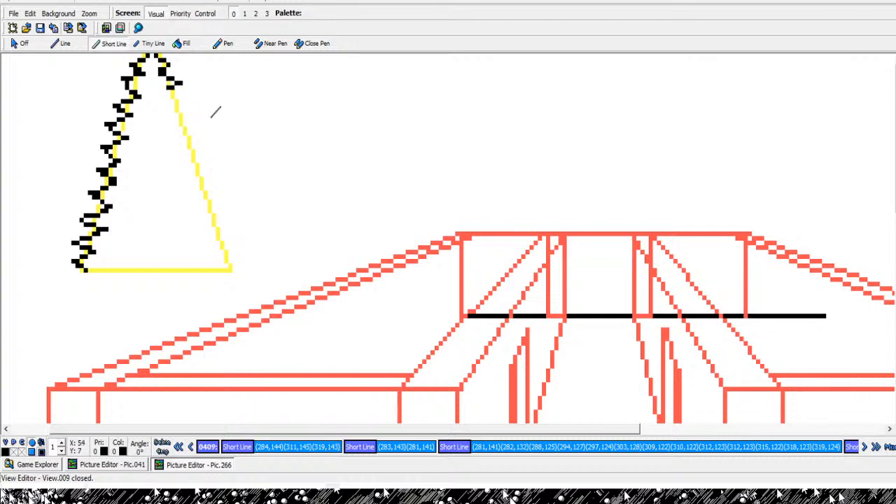
- Extend the right-side jagged edge with short lines from about (53,8) to (55,11)
left_click(211, 115)
left_click(224, 121)
left_click(232, 120)
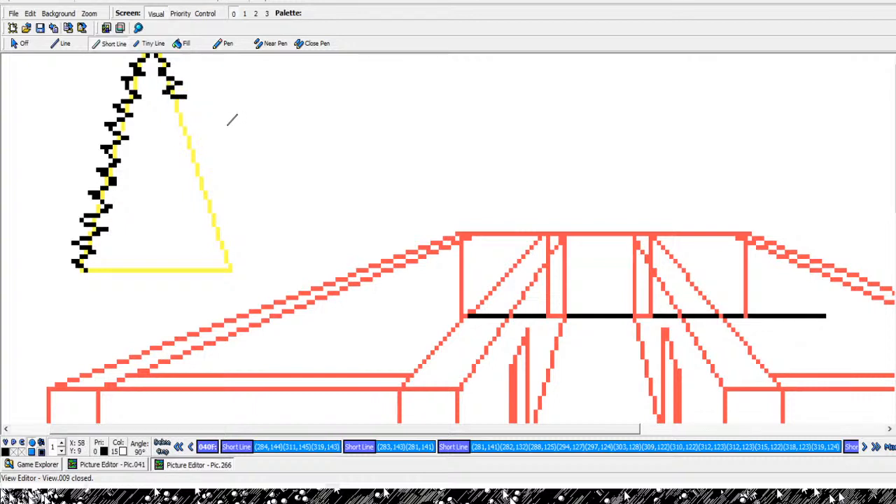
left_click(236, 121)
left_click(232, 129)
left_click(223, 135)
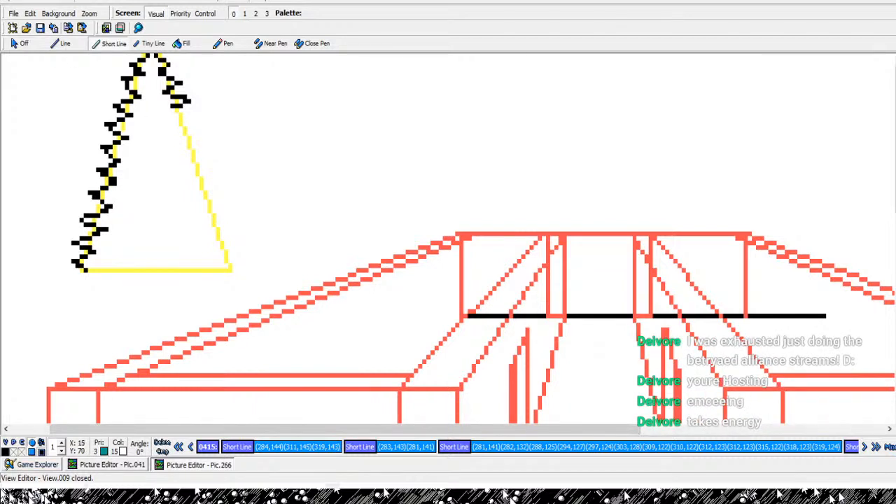
- Continue the jagged edge down the triangle's right side from about (54,12) to (58,22)
left_click(211, 143)
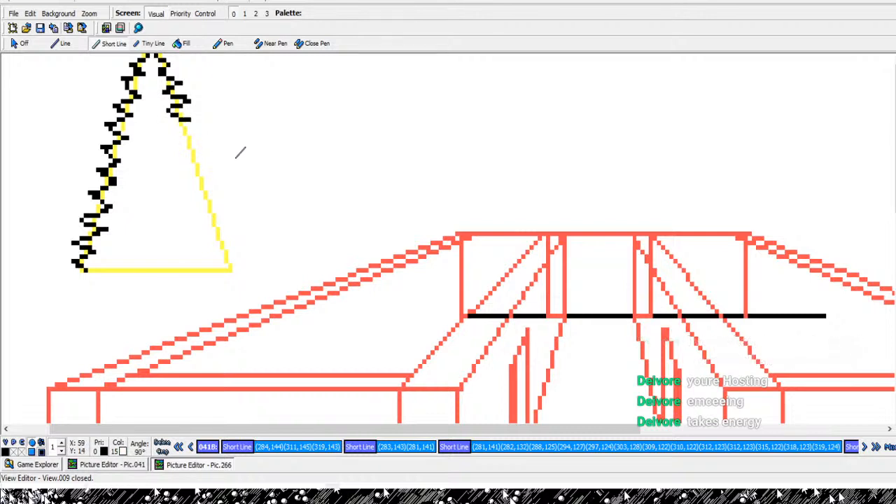
left_click(251, 153)
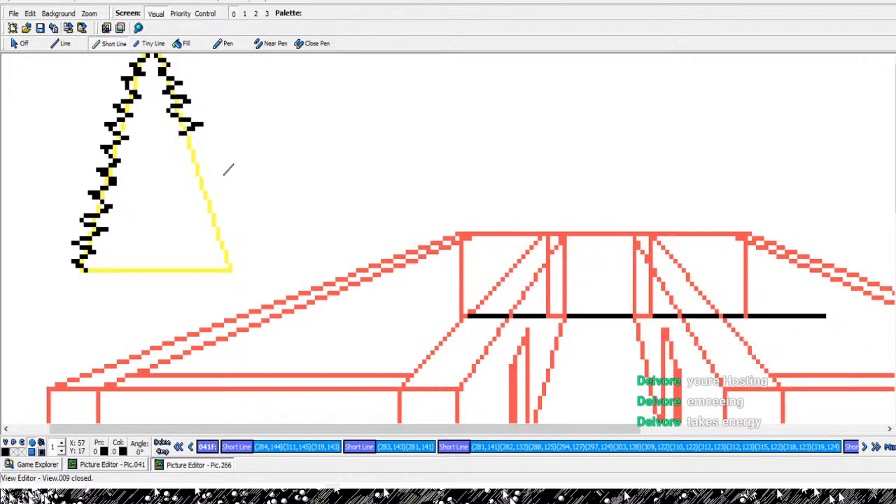
left_click(213, 173)
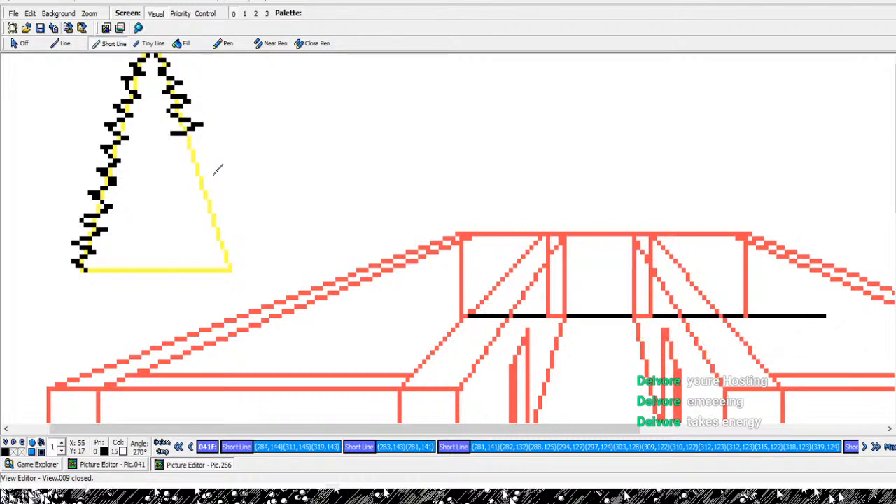
left_click(214, 174)
left_click(226, 183)
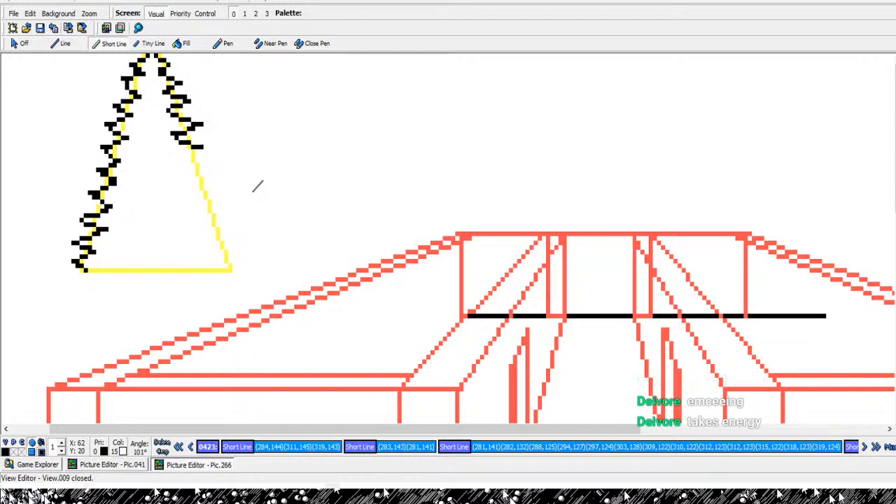
left_click(257, 186)
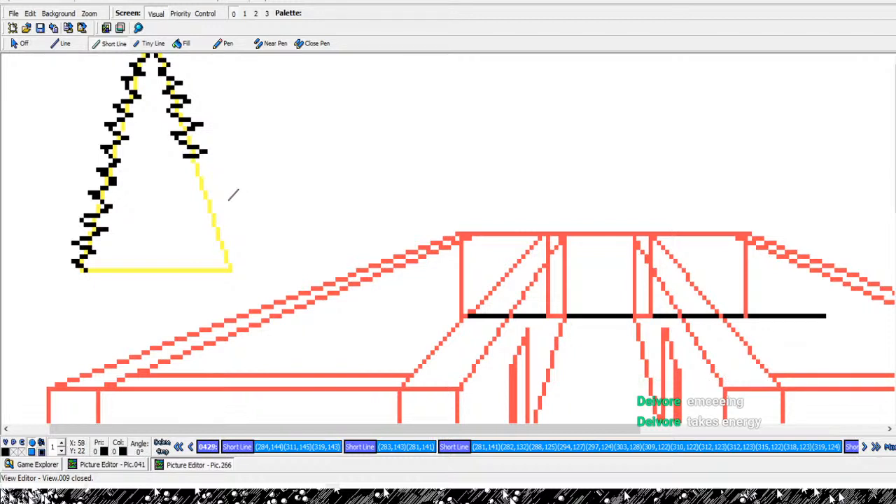
left_click(241, 206)
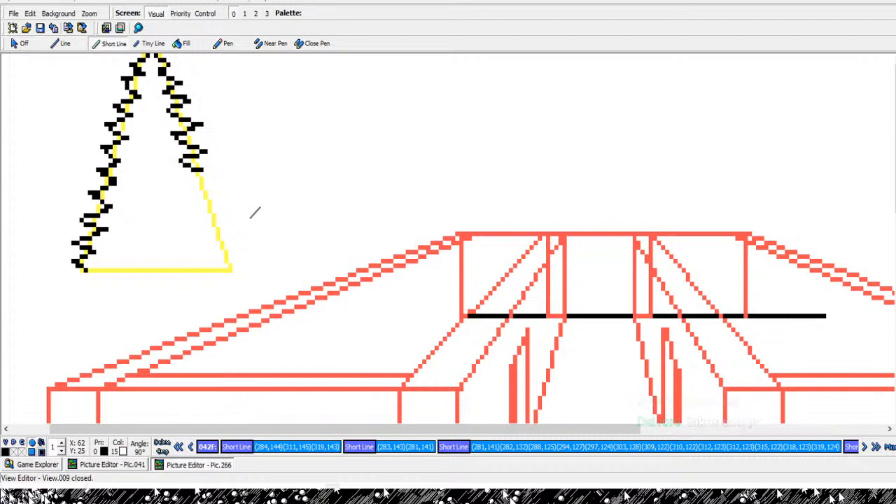
left_click(262, 219)
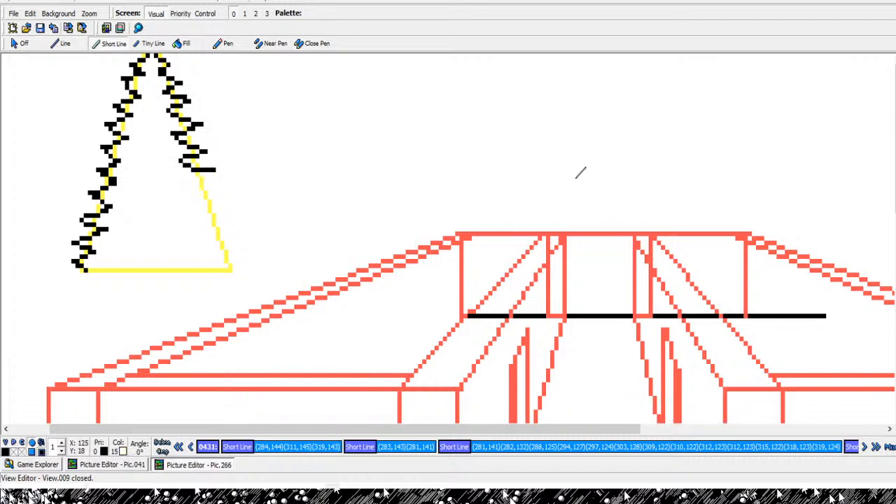
key("Left")
key("Left")
key("Right")
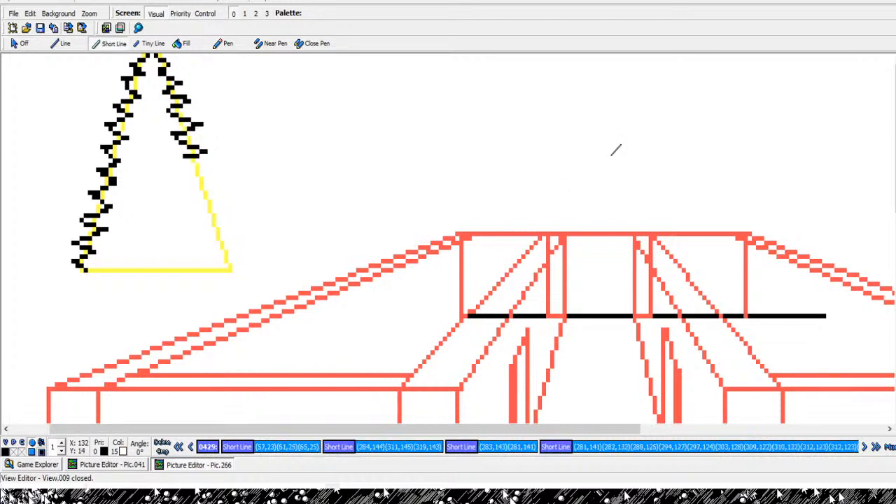
key("Left")
key("Right")
key("Right")
key("Left")
key("Delete")
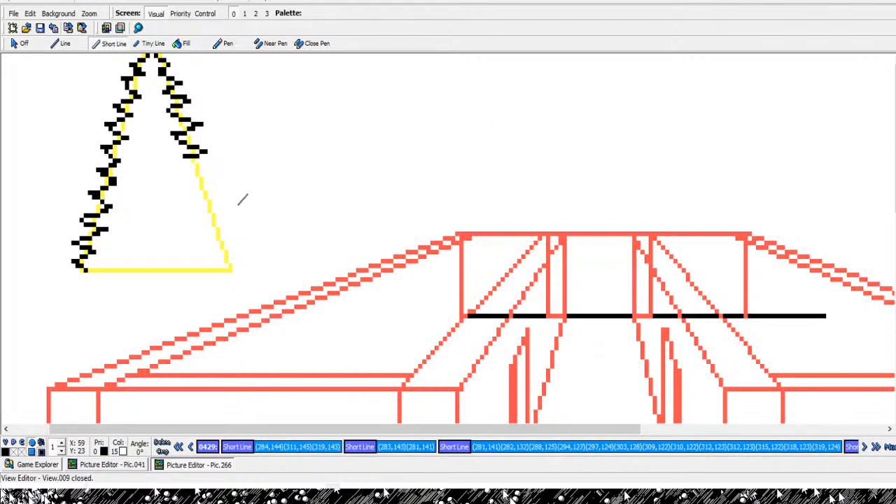
- Draw the jagged edge on the triangle's right side from (59,23) through (64,26) to about (61,32)
left_click(236, 205)
left_click(260, 217)
left_click(261, 223)
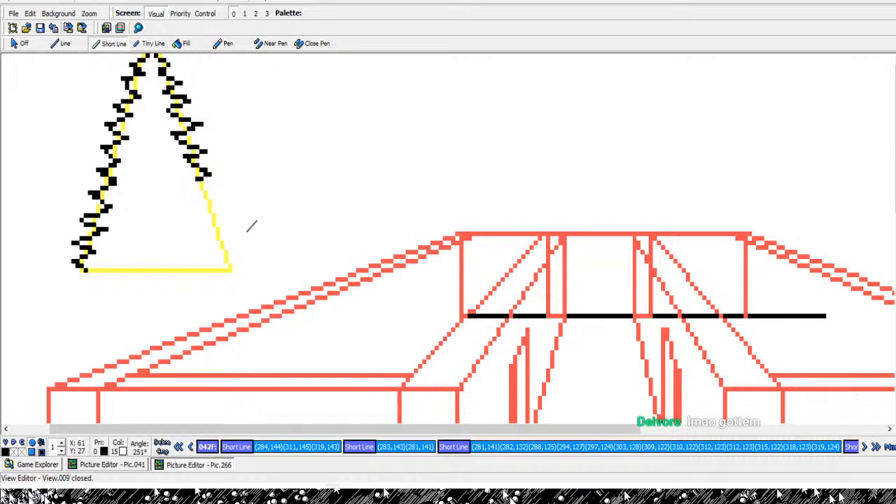
left_click(260, 236)
left_click(271, 239)
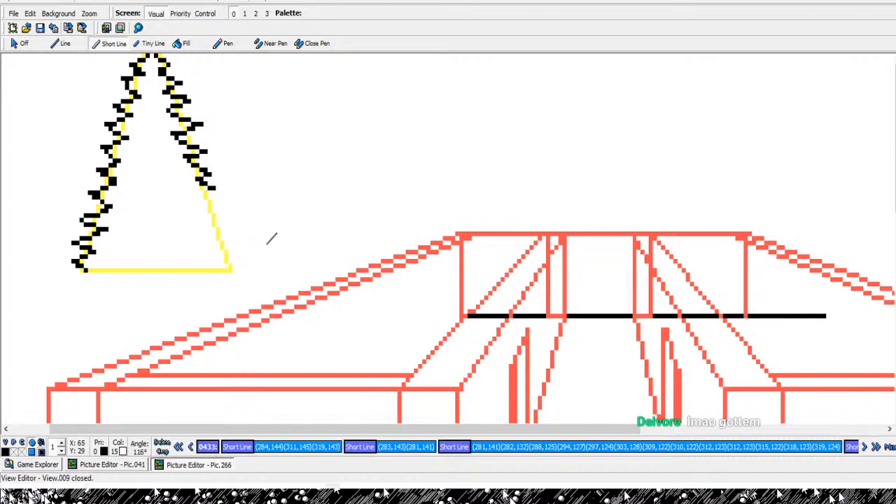
left_click(276, 245)
left_click(263, 256)
left_click(254, 254)
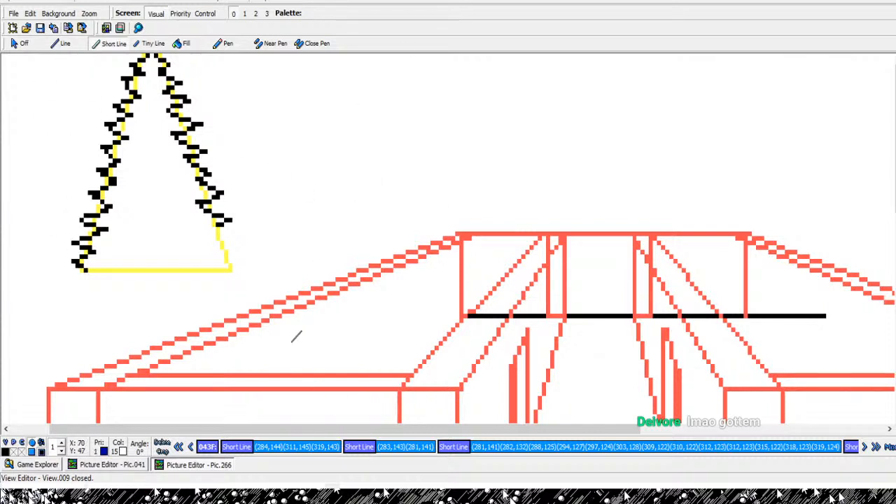
- Complete the right-side jagged edge down to the triangle's lower-right corner and end the line
left_click(264, 290)
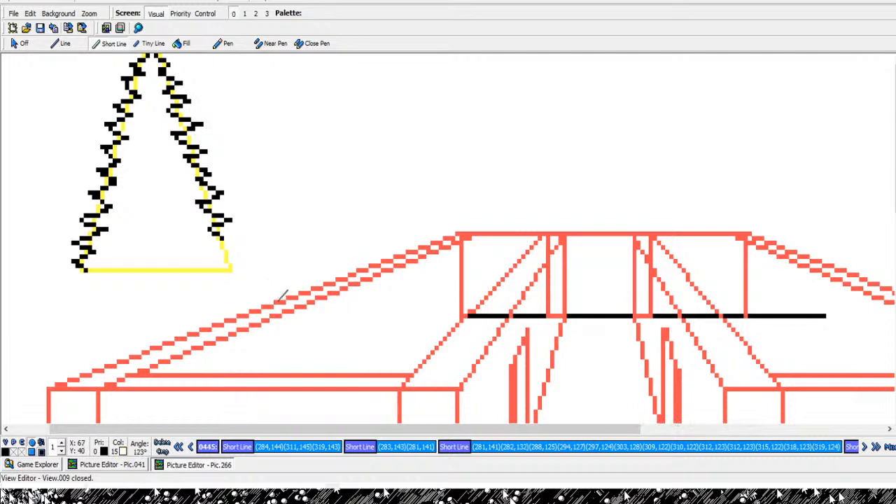
left_click(294, 307)
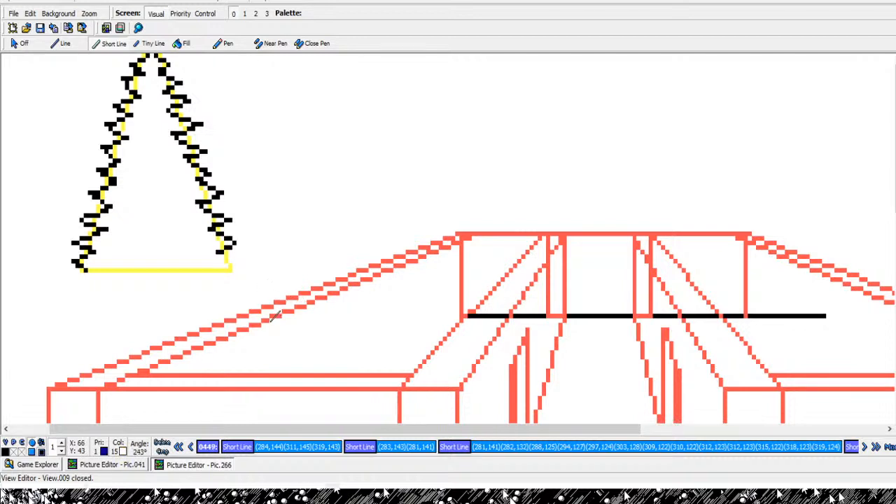
key("ctrl+z")
left_click(263, 315)
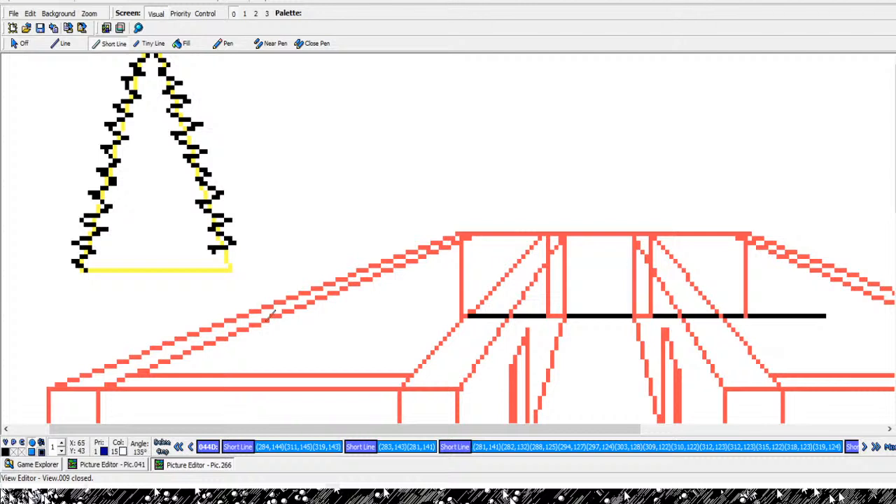
left_click(281, 320)
left_click(303, 328)
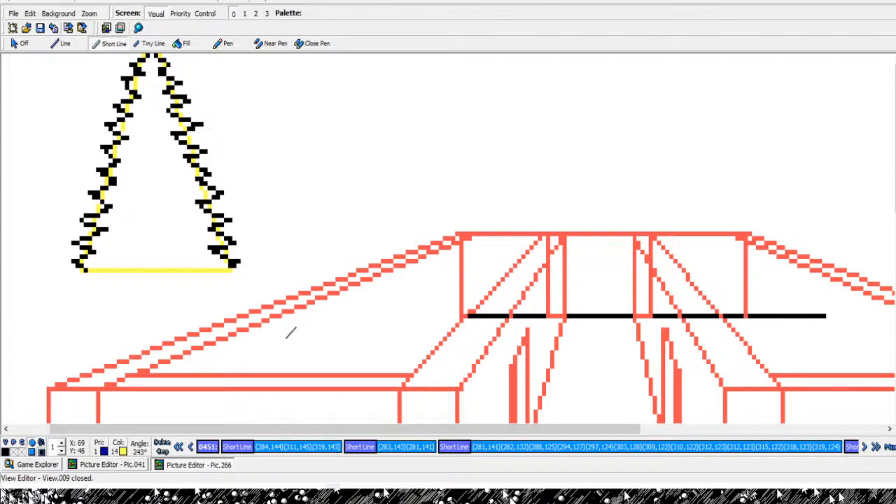
left_click(289, 336)
right_click(288, 337)
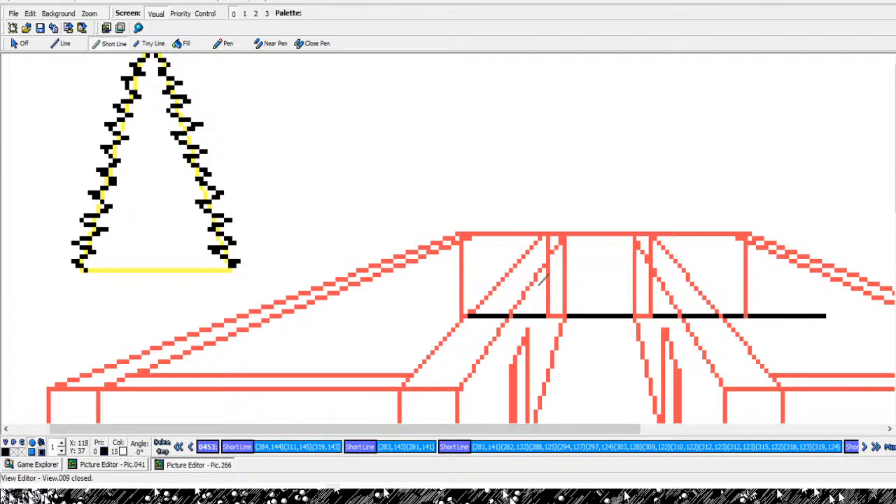
- Draw a shallow, downward-curving black base between the tree's lower corners, running flat from about (44,49) to (56,49)
left_click(108, 343)
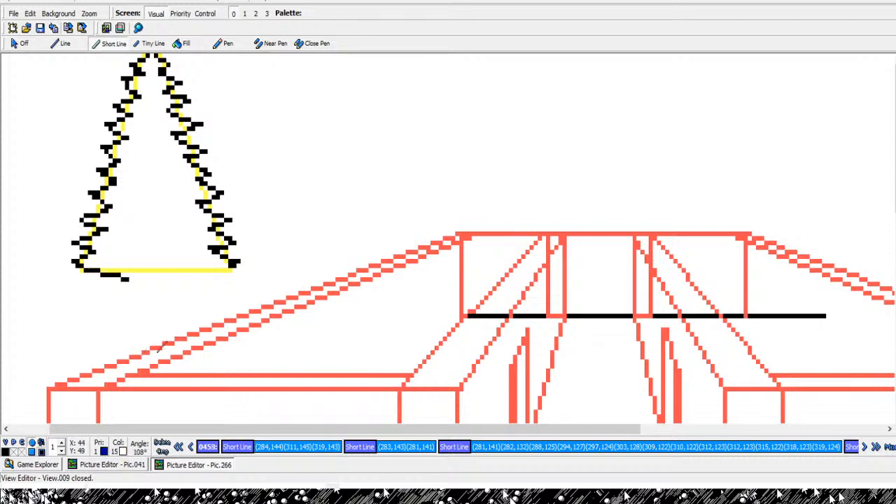
left_click(239, 350)
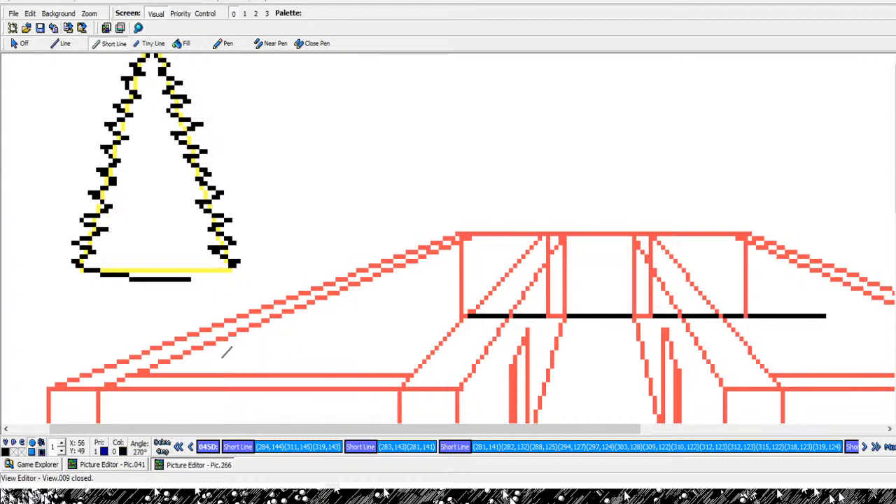
left_click(284, 336)
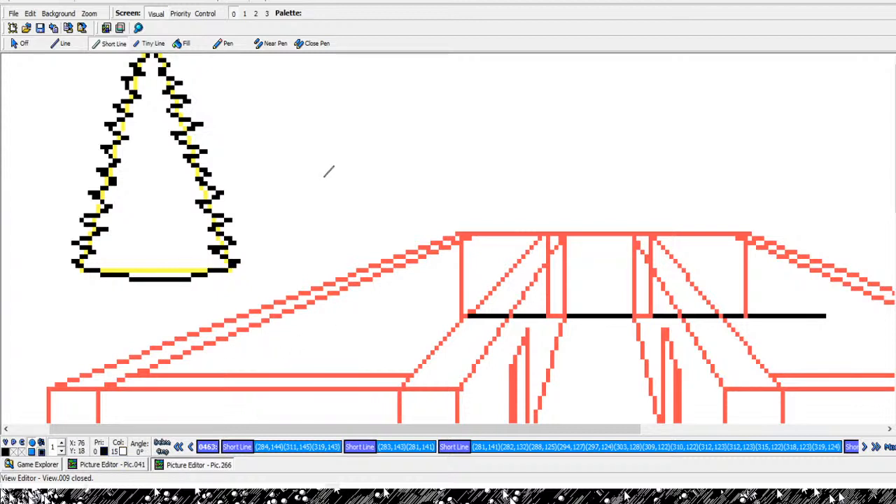
- Zoom out and step back through the drawing commands to the position between the yellow triangle and its black foliage lines
left_click(138, 28)
right_click(270, 135)
right_click(270, 135)
right_click(270, 135)
right_click(270, 135)
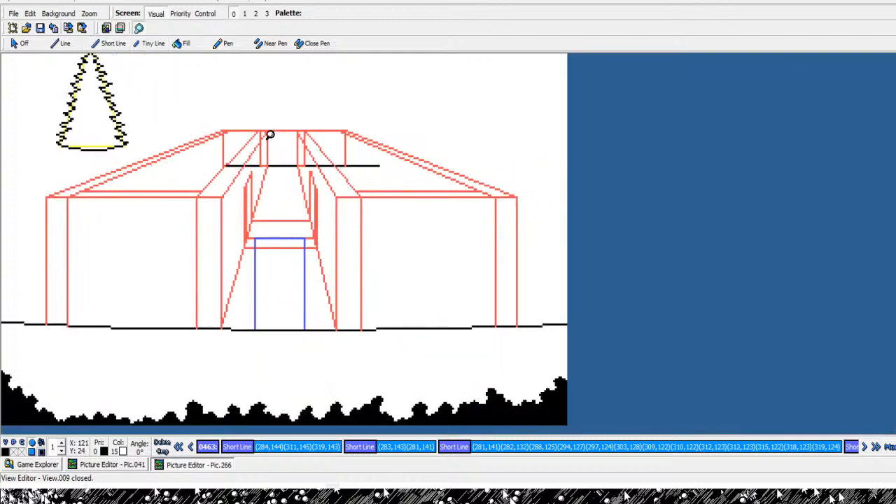
key("Left")
key("Left")
key("Left")
key("Left")
key("Left")
key("Left")
key("Left")
key("Left")
key("Left")
key("Left")
key("Left")
key("Left")
key("Left")
key("Left")
key("Left")
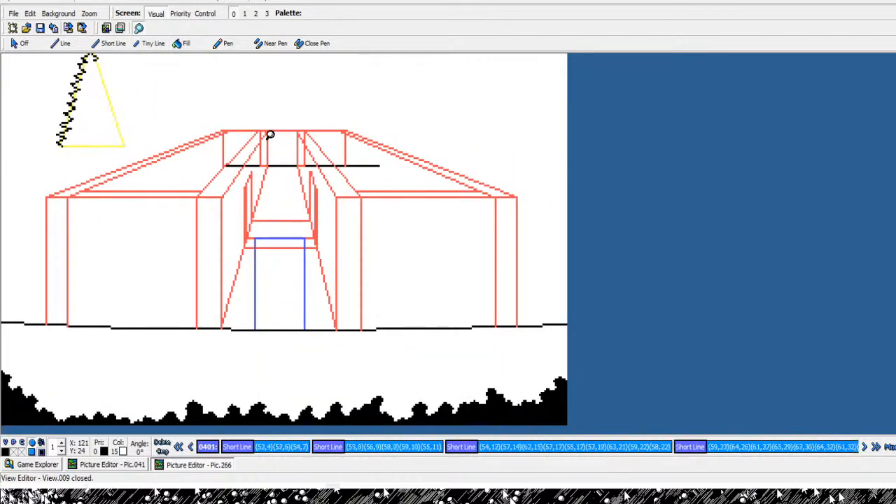
key("Left")
key("Left")
key("Left")
key("Left")
key("Left")
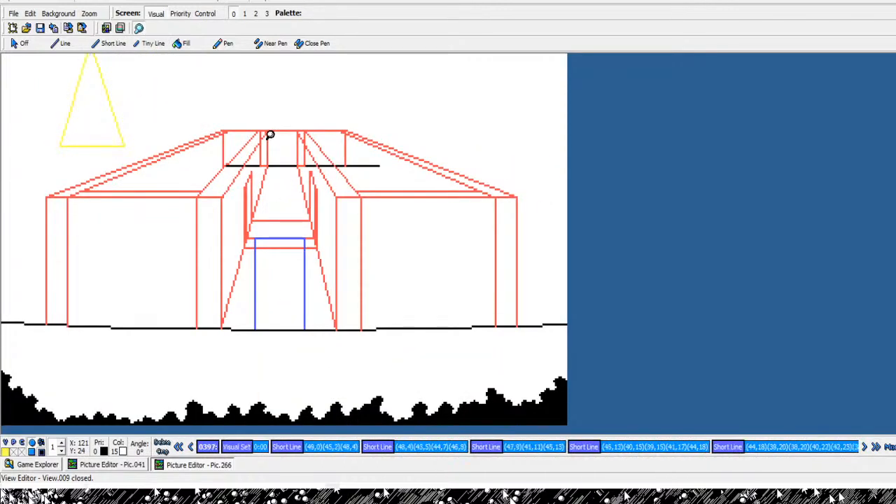
- Delete the yellow guide triangle drawn behind the second tree from the left
key("Left")
key("Left")
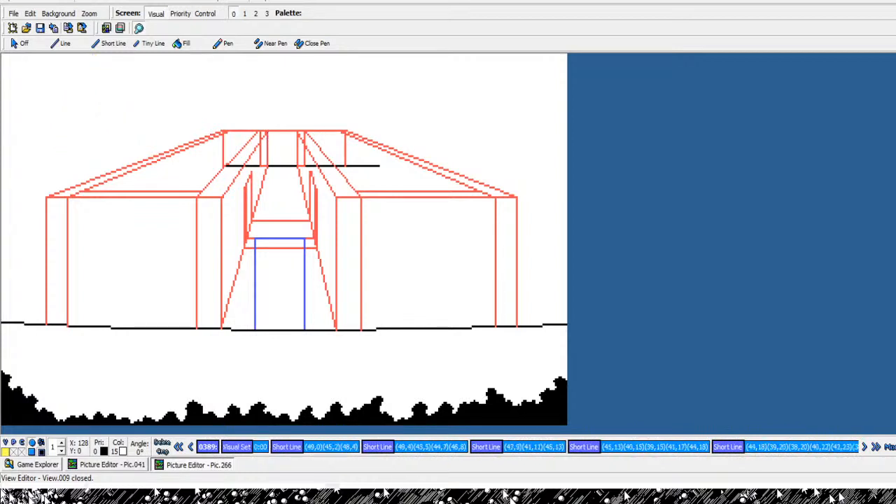
key("Delete")
- Step forward through the drawing commands to the leftmost tree's right foliage edge and examine its overlap with the second tree
key("Right")
key("Right")
key("Right")
key("Right")
key("Right")
key("Right")
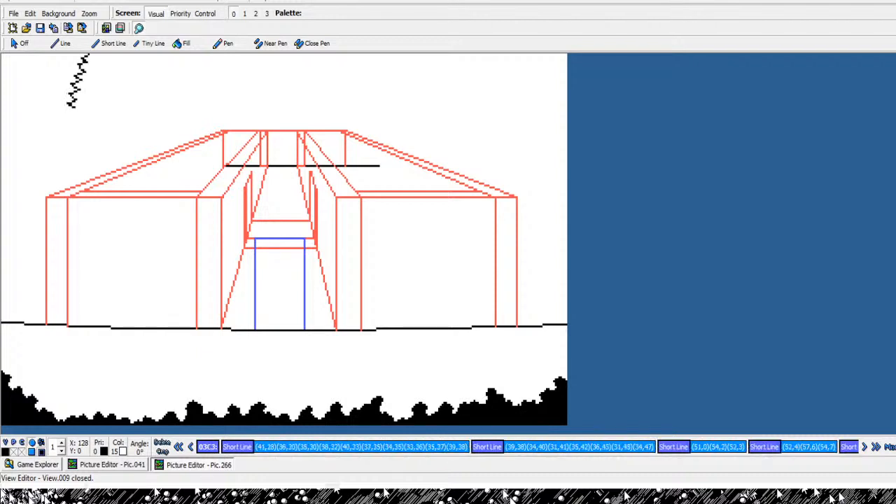
key("Right")
key("Right")
key("Right")
key("Right")
key("Right")
key("Right")
key("Right")
key("Right")
key("Right")
key("Right")
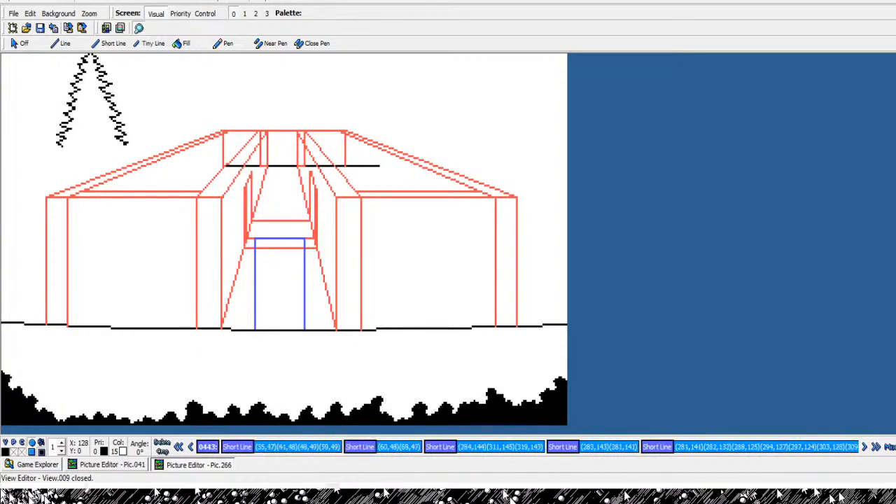
key("Right")
key("Right")
key("Right")
key("Right")
key("Right")
key("Right")
key("Right")
key("Right")
key("Right")
key("Right")
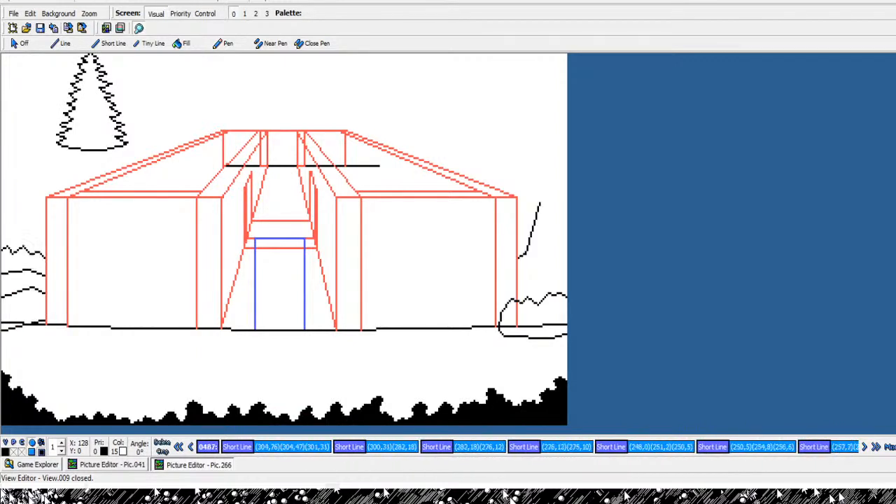
key("Right")
key("Right")
key("Right")
key("Right")
key("Right")
key("Right")
key("Right")
key("Right")
key("Right")
key("Right")
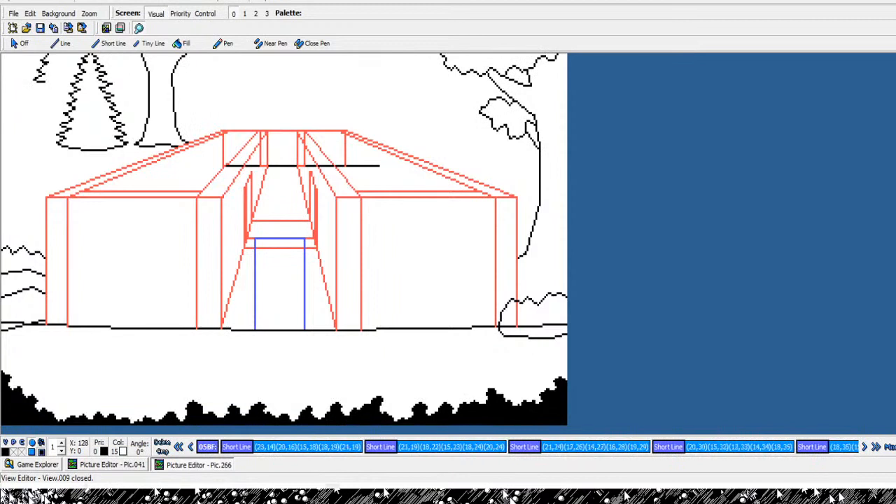
key("Right")
key("Right")
key("Right")
key("Right")
key("Right")
key("Right")
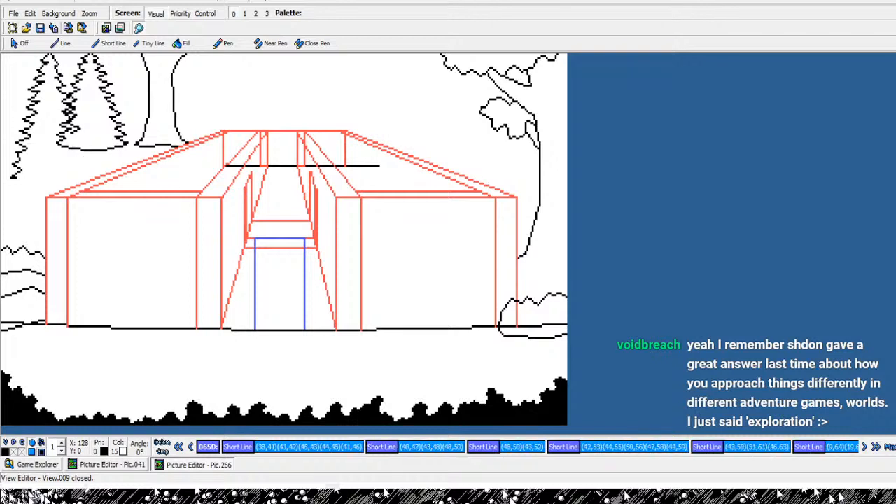
- Step back to the second tree's commands and delete the lower part of its left jagged edge, from (41,28) down to (34,47)
key("Left")
key("Left")
key("Left")
key("Left")
key("Left")
key("Left")
key("Left")
key("Left")
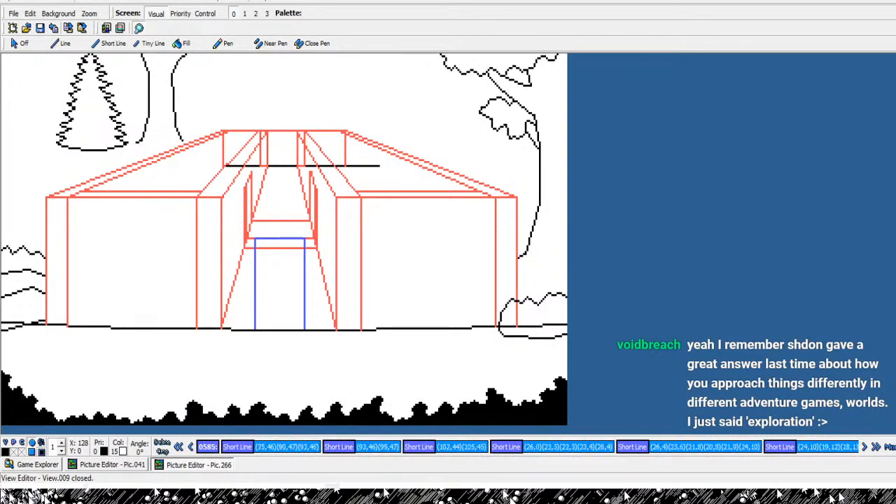
key("Left")
key("Left")
key("Left")
key("Left")
key("Left")
key("Left")
key("Left")
key("Left")
key("Left")
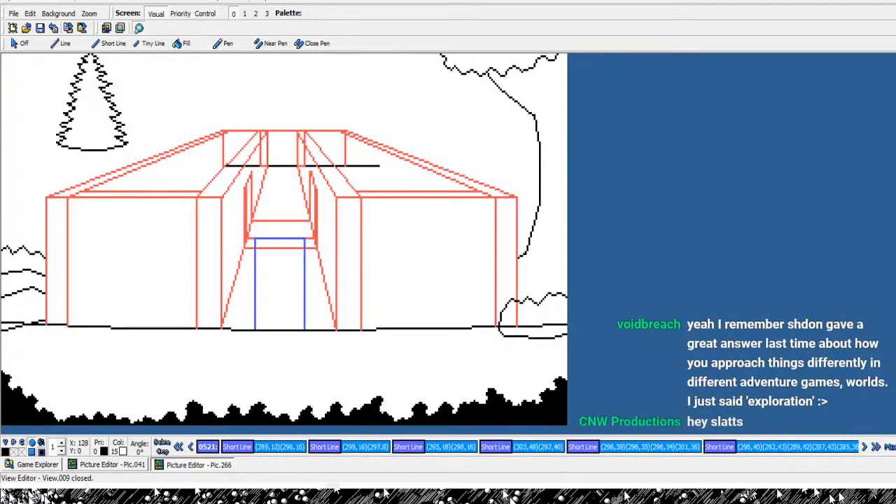
key("Left")
key("Left")
key("Left")
key("Left")
key("Left")
key("Left")
key("Left")
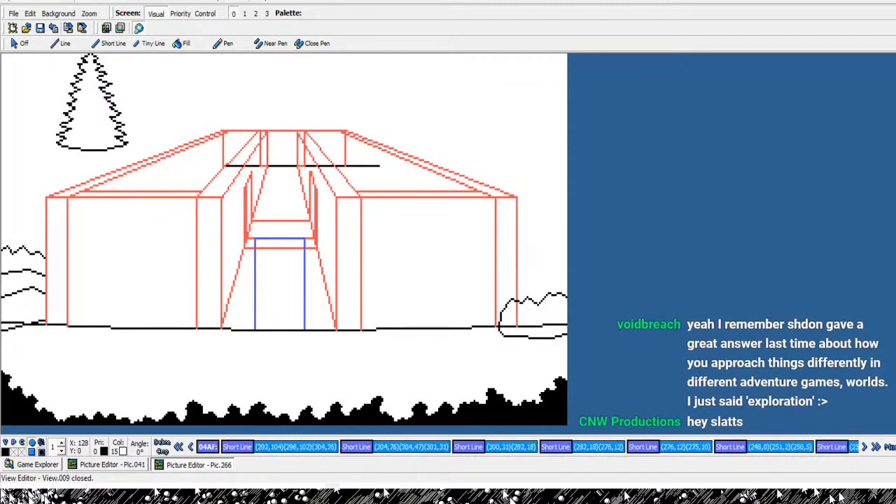
key("Left")
key("Left")
key("Left")
key("Left")
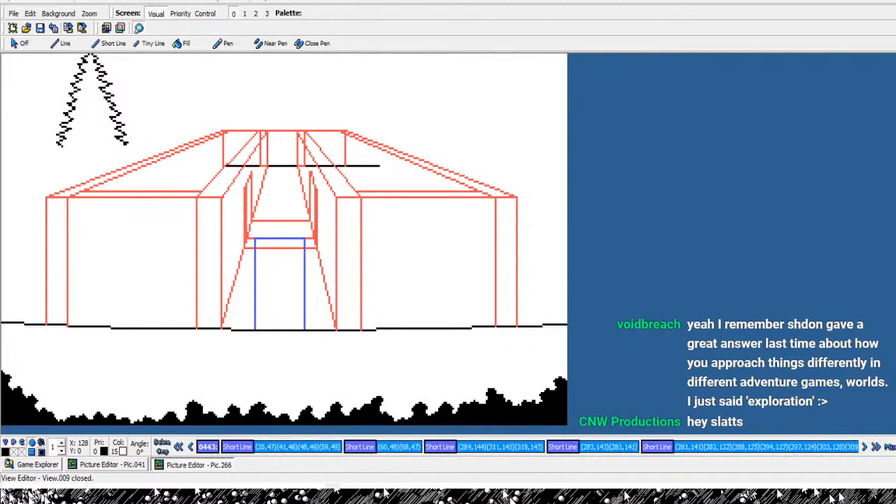
key("Left")
key("Left")
key("Left")
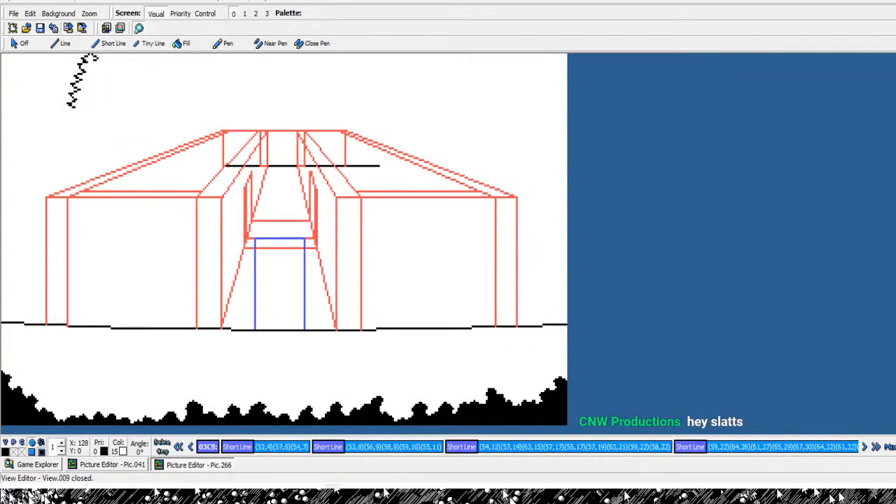
- Step forward through the drawing commands to the lower end of the leftmost tree's right edge to check how it covers the gap
key("Right")
key("Right")
key("Right")
key("Right")
key("Right")
key("Right")
key("Right")
key("Right")
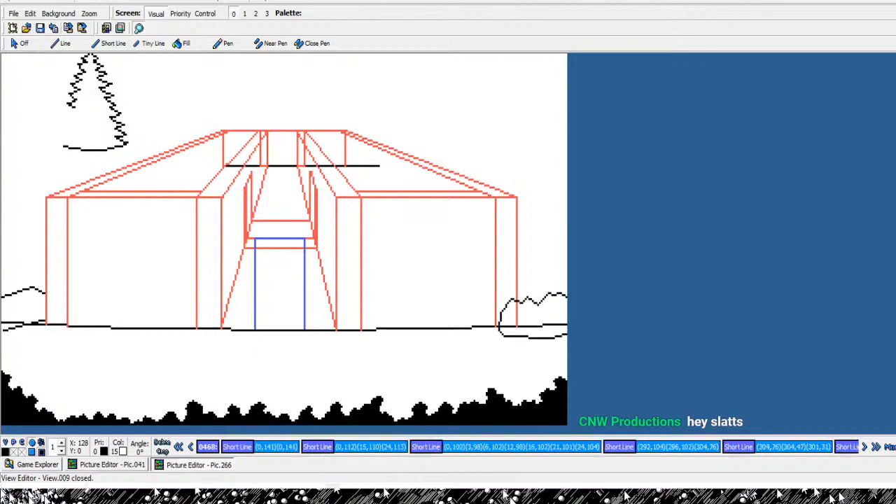
key("Right")
key("Right")
key("Right")
key("Right")
key("Right")
key("Right")
key("Right")
key("Right")
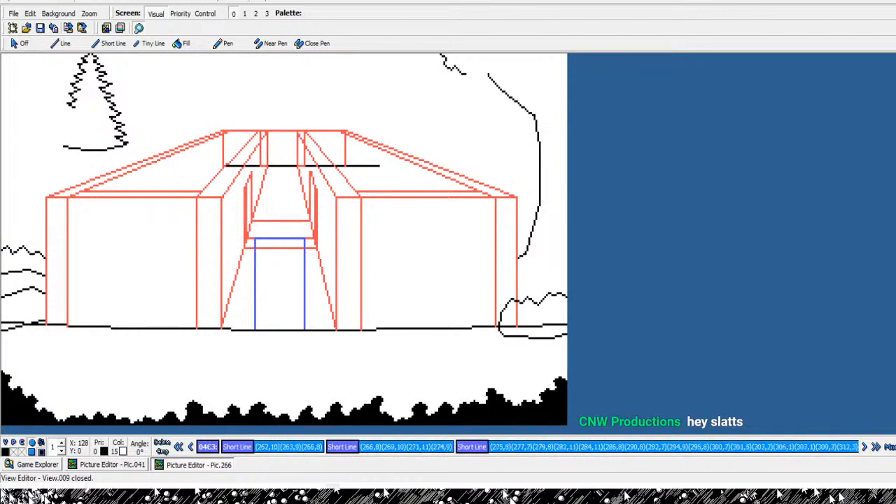
key("Right")
key("Right")
key("Right")
key("Right")
key("Right")
key("Right")
key("Right")
key("Right")
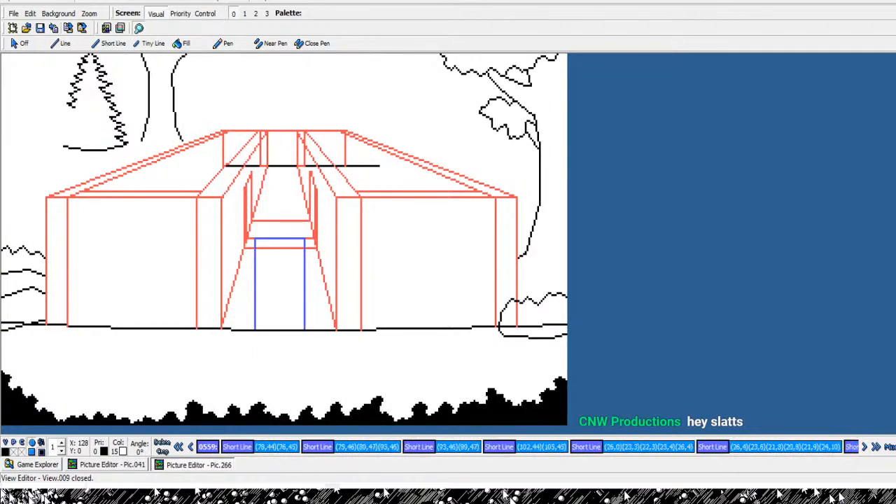
key("Right")
key("Right")
key("Right")
key("Right")
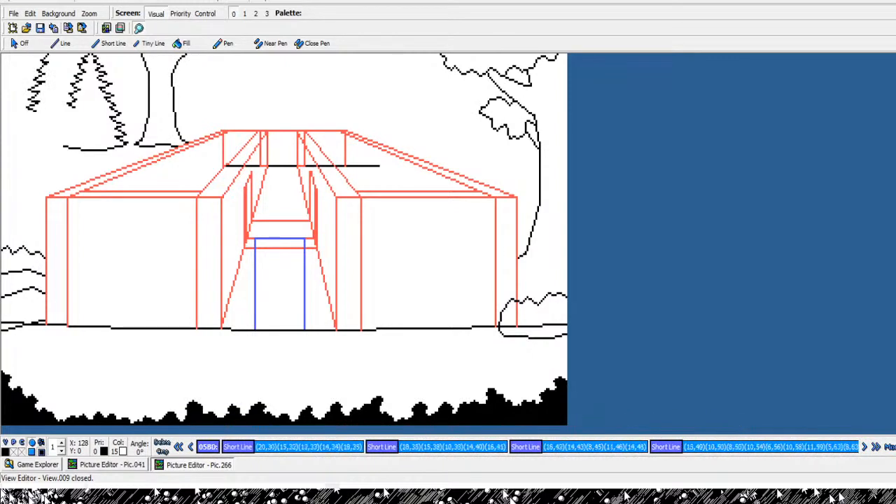
key("Right")
key("Right")
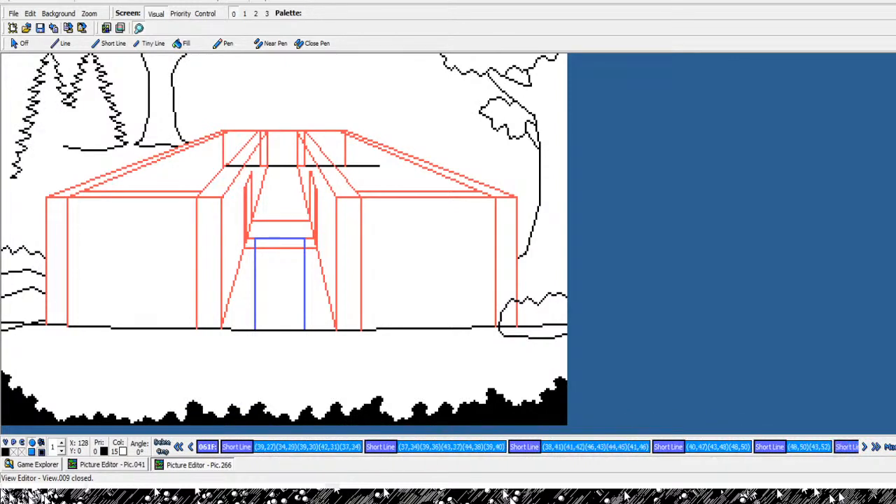
key("Right")
key("Right")
key("Right")
key("Right")
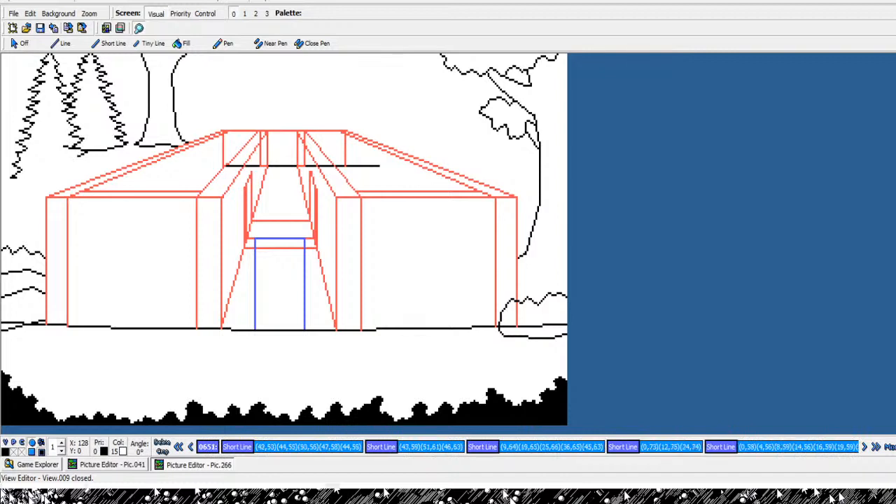
- Step back and forth through the leftmost tree's right-edge commands, examining where they cross the second tree's base line
key("Right")
key("Right")
key("Right")
key("Right")
key("Left")
key("Left")
key("Left")
key("Left")
key("Left")
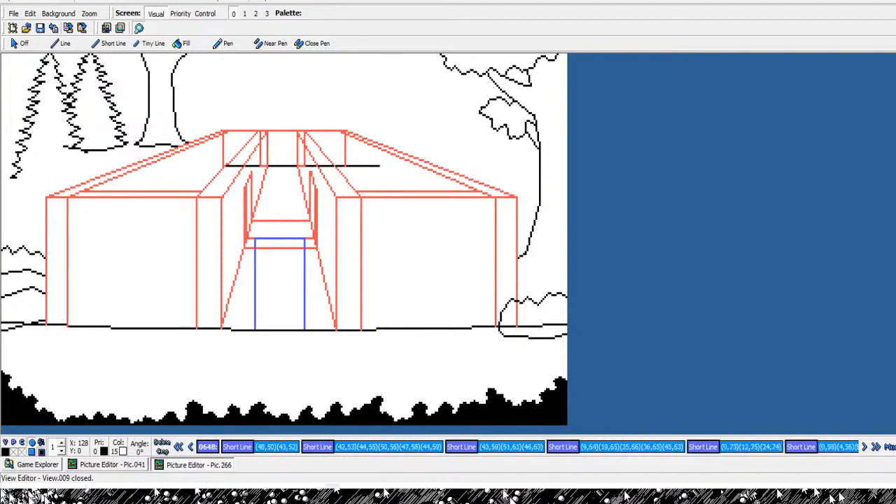
key("Right")
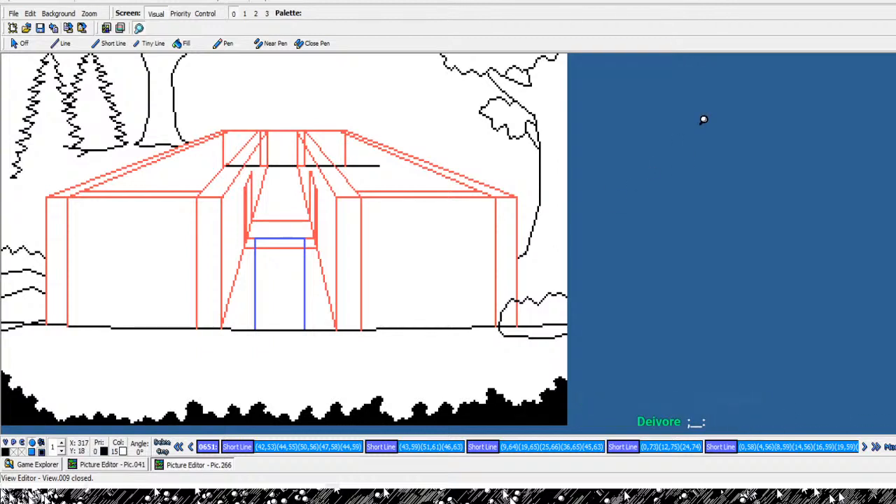
key("Left")
key("Left")
key("Left")
key("Left")
key("Left")
key("Left")
key("Left")
key("Left")
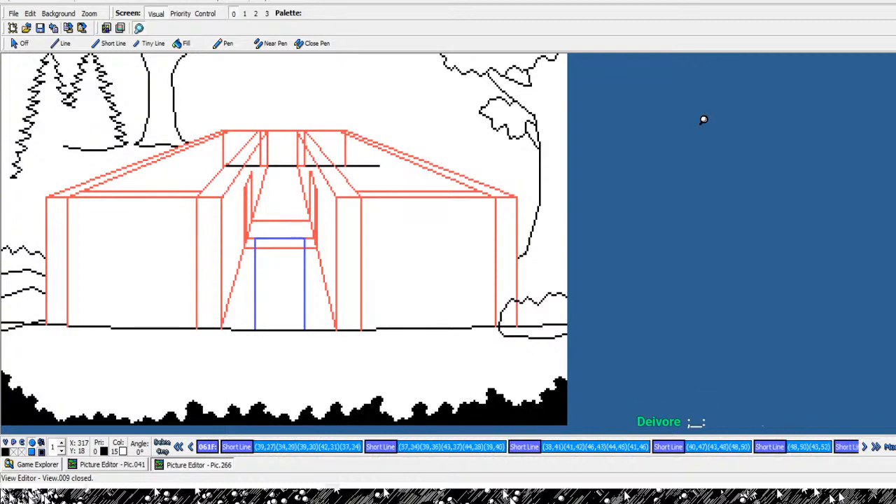
key("Right")
key("Right")
key("Right")
key("Right")
key("Right")
key("Right")
key("Right")
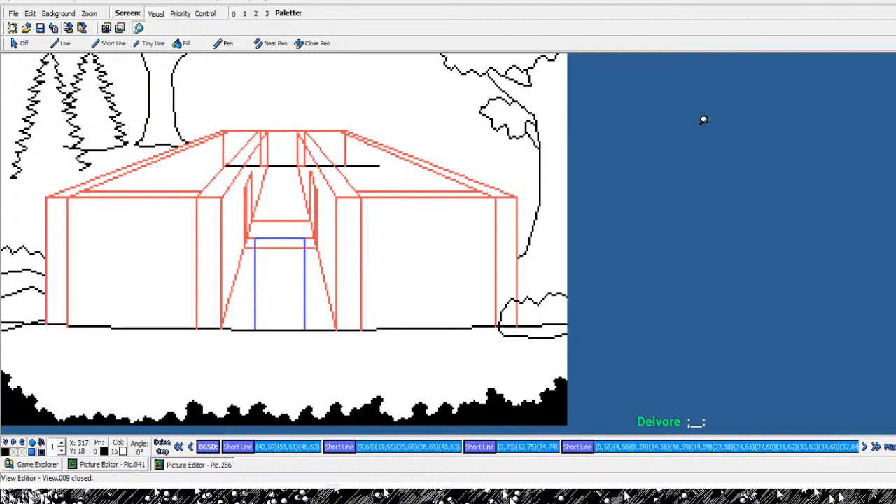
key("Left")
key("Left")
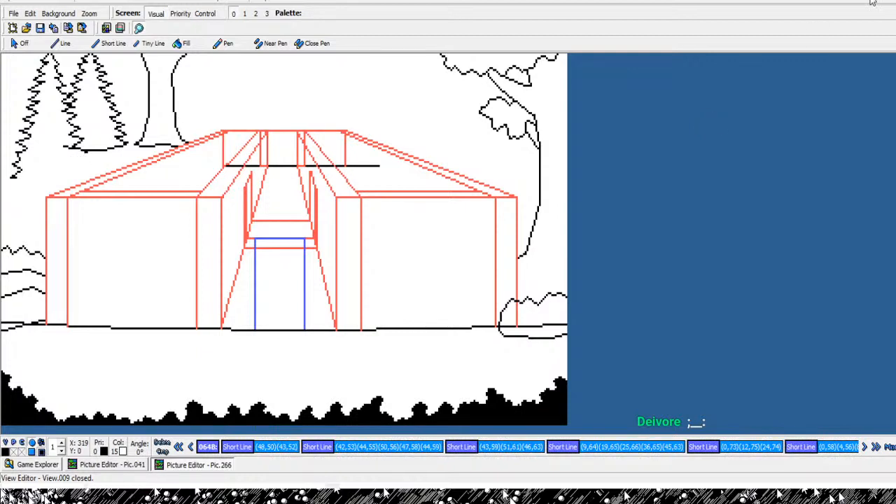
- Step back through the drawing commands to the second tree's base line and delete its left part, from (35,47) to (59,49)
key("Left")
key("Left")
key("Left")
key("Left")
key("Left")
key("Left")
key("Left")
key("Left")
key("Left")
key("Left")
key("Left")
key("Left")
key("Left")
key("Left")
key("Left")
key("Left")
key("Left")
key("Left")
key("Left")
key("Left")
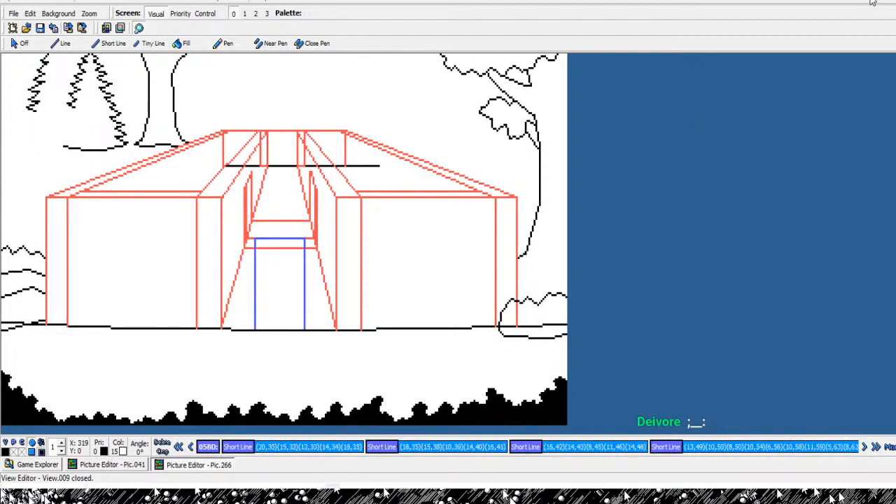
key("Left")
key("Left")
key("Left")
key("Left")
key("Left")
key("Left")
key("Left")
key("Left")
key("Left")
key("Left")
key("Left")
key("Left")
key("Left")
key("Left")
key("Left")
key("Left")
key("Left")
key("Left")
key("Left")
key("Left")
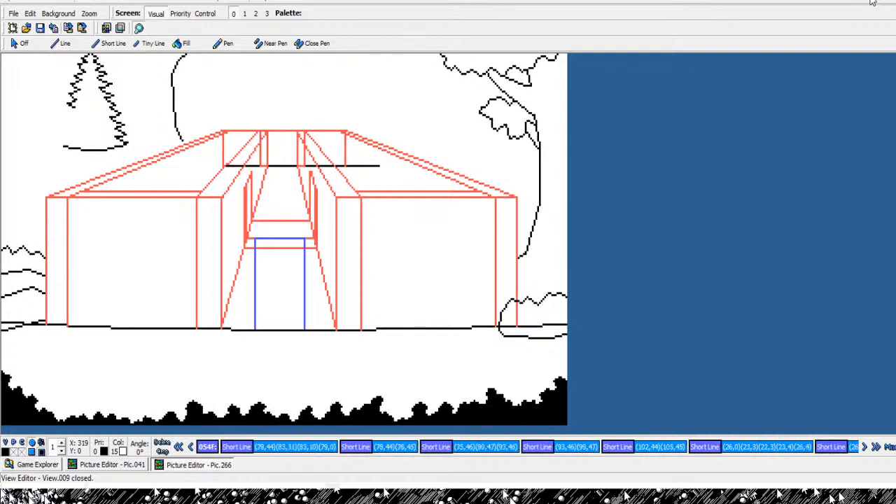
key("Left")
key("Left")
key("Left")
key("Left")
key("Left")
key("Left")
key("Left")
key("Left")
key("Left")
key("Left")
key("Left")
key("Left")
key("Left")
key("Left")
key("Left")
key("Left")
key("Left")
key("Left")
key("Left")
key("Left")
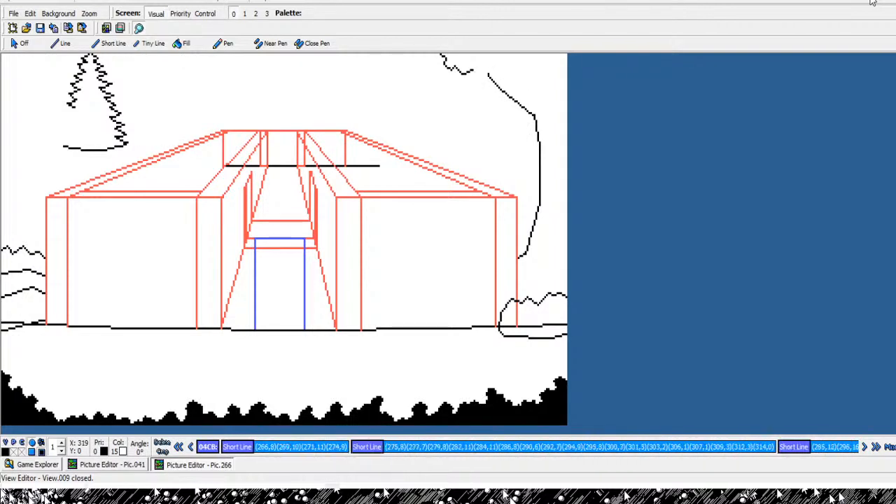
key("Left")
key("Left")
key("Left")
key("Left")
key("Left")
key("Left")
key("Left")
key("Left")
key("Left")
key("Left")
key("Left")
key("Left")
key("Left")
key("Left")
key("Left")
key("Left")
key("Left")
key("Left")
key("Left")
key("Left")
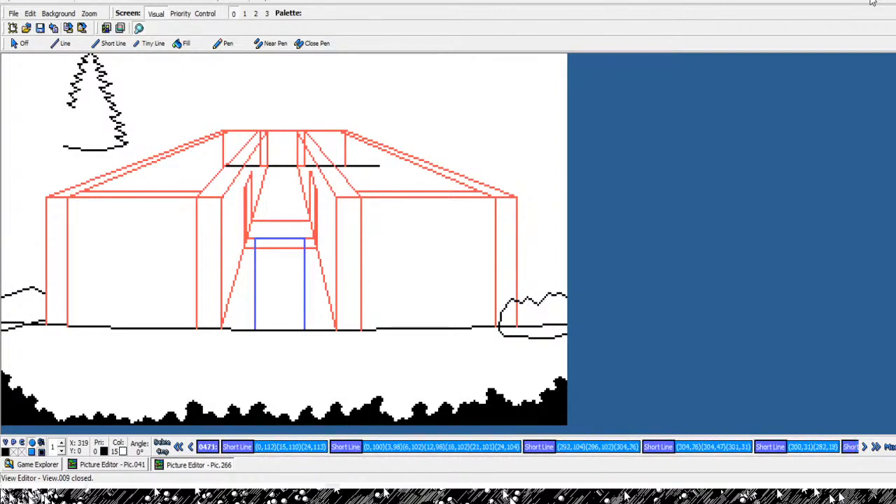
key("Left")
key("Left")
key("Left")
key("Left")
key("Left")
key("Left")
key("Left")
key("Left")
key("Left")
key("Left")
key("Left")
key("Left")
key("Left")
key("Left")
key("Left")
key("Left")
key("Left")
key("Left")
key("Left")
key("Left")
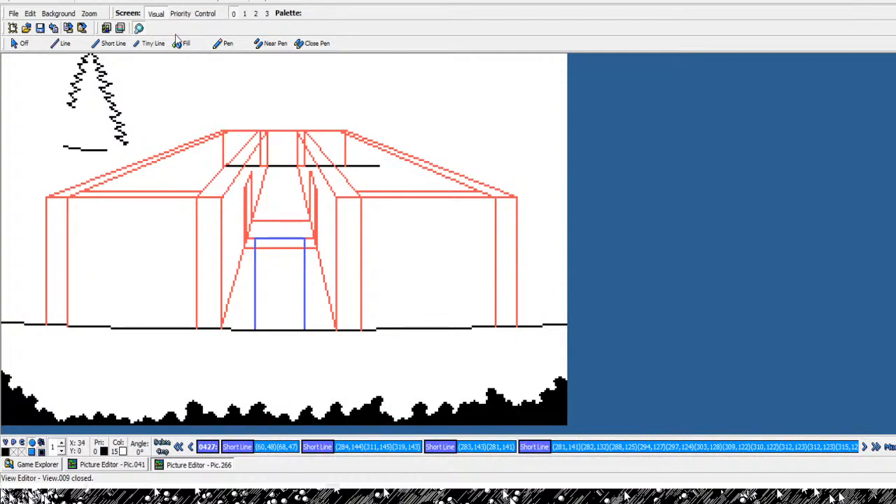
left_click(179, 172)
left_click(184, 168)
left_click(194, 160)
left_click(196, 158)
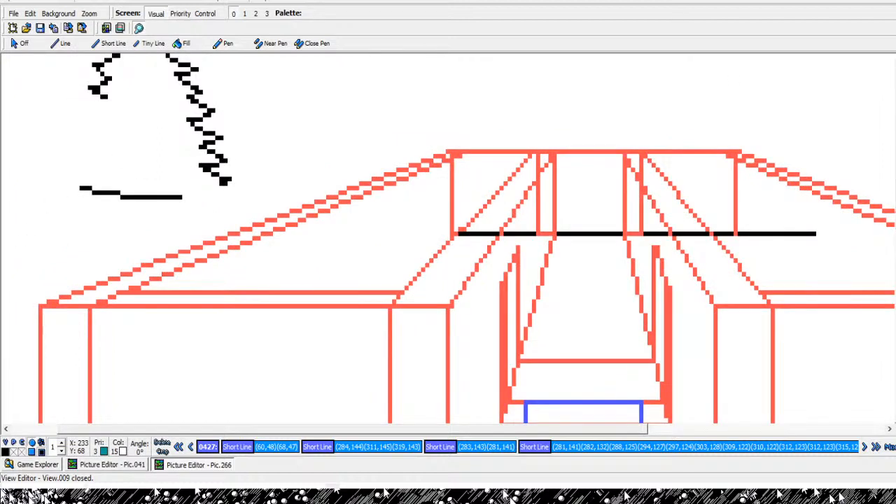
scroll(303, 319, "up", 3)
key("Left")
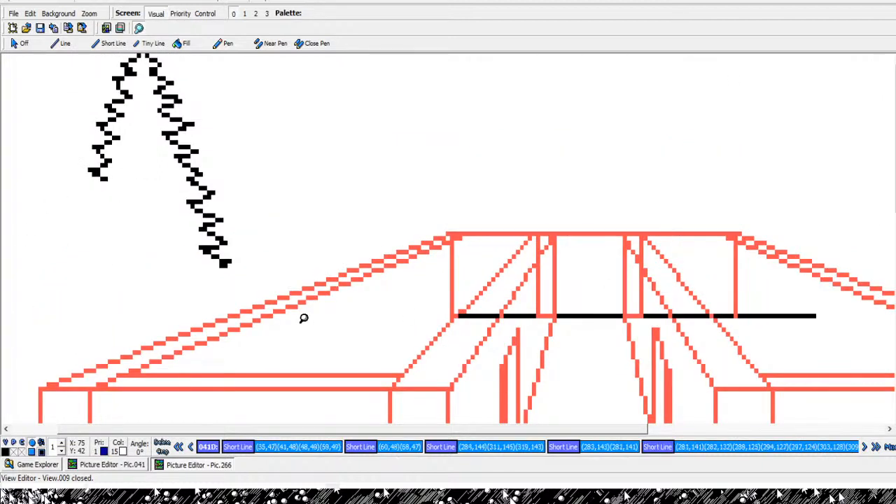
key("Delete")
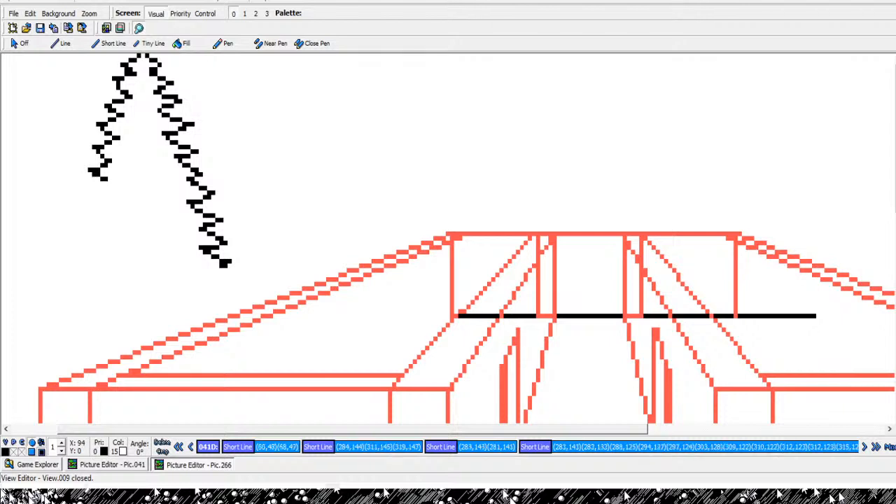
- Draw a shorter horizontal base line for the second tree from about (58,48) to about (46,48) with the Short Line tool
key("Right")
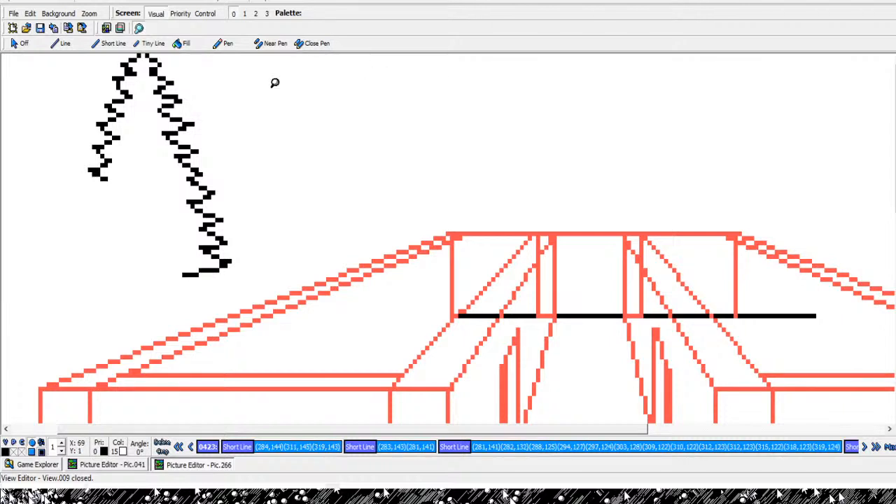
left_click(110, 44)
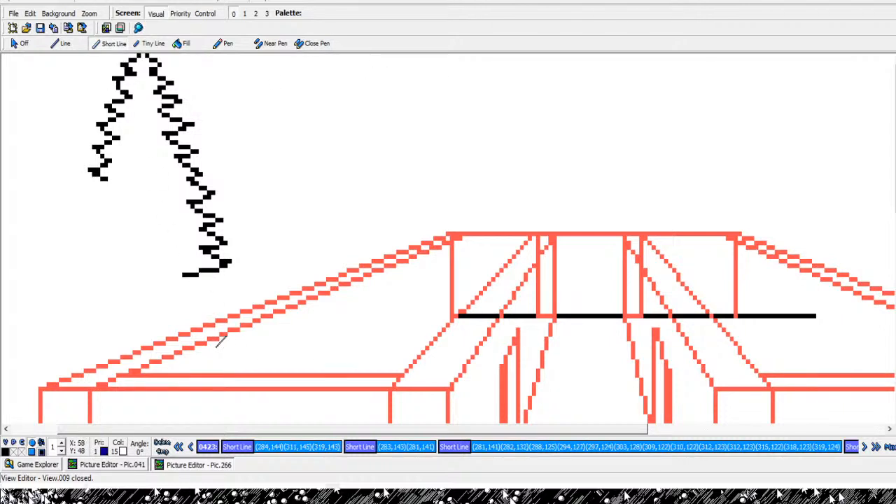
left_click(223, 348)
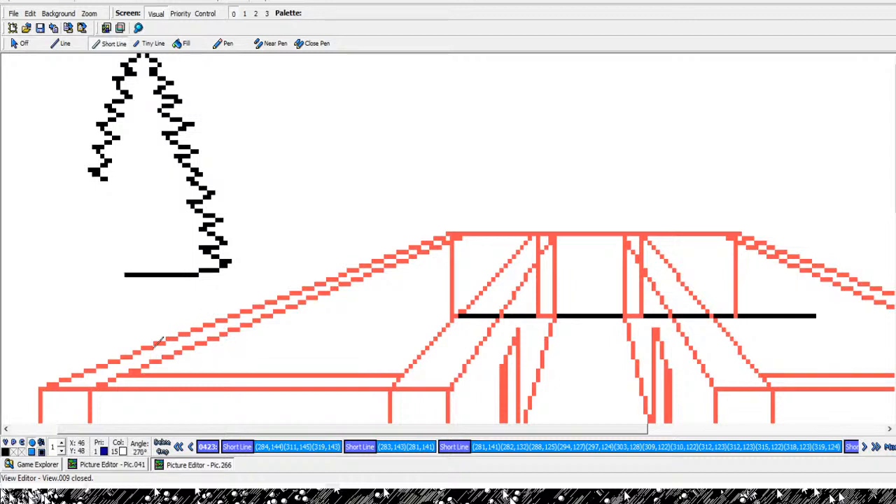
- Step forward to the end of the leftmost tree's right edge and check in the full picture how the second tree's base line meets it
key("Right")
key("Right")
key("Right")
key("Right")
key("Right")
key("Right")
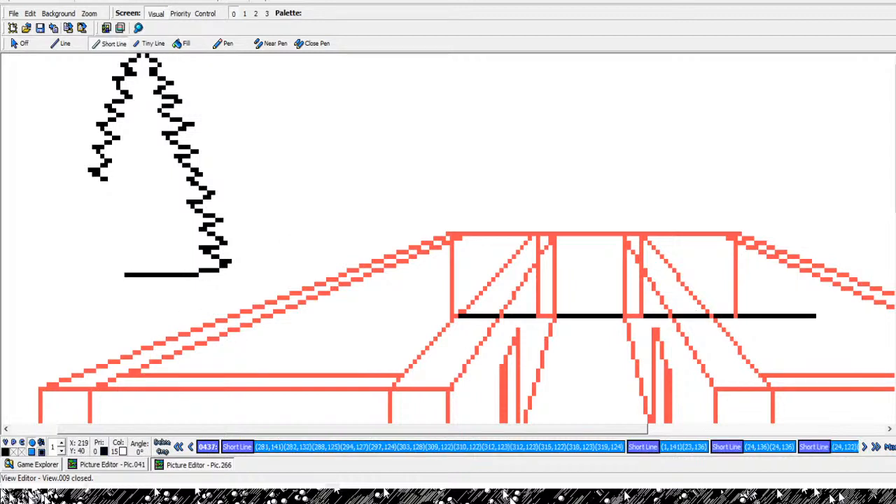
key("Right")
key("Right")
key("Right")
key("Right")
key("Right")
key("Right")
key("Right")
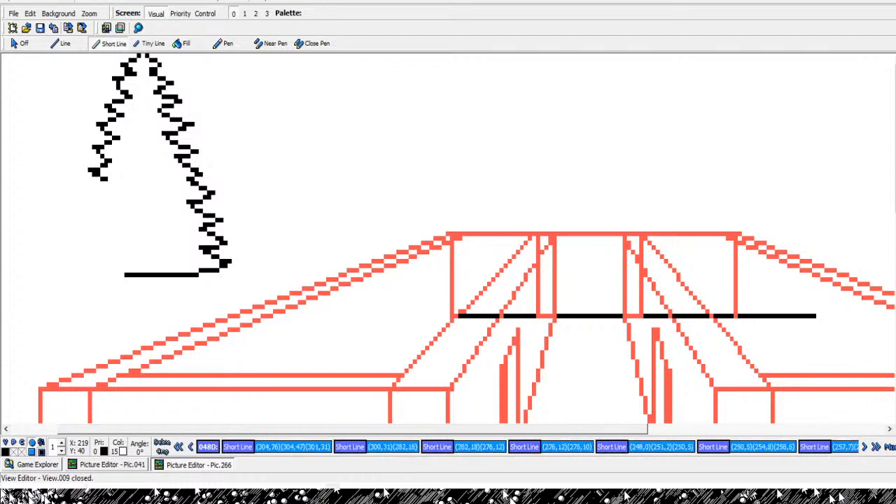
key("Right")
key("Right")
key("Right")
key("Right")
key("Right")
key("Right")
key("Right")
key("Right")
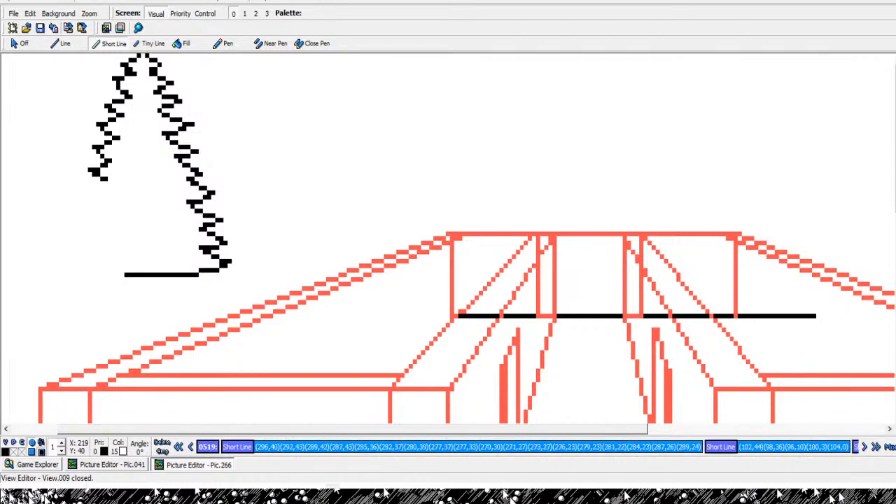
key("Right")
key("Right")
key("Right")
key("Right")
key("Right")
key("Right")
key("Right")
key("Right")
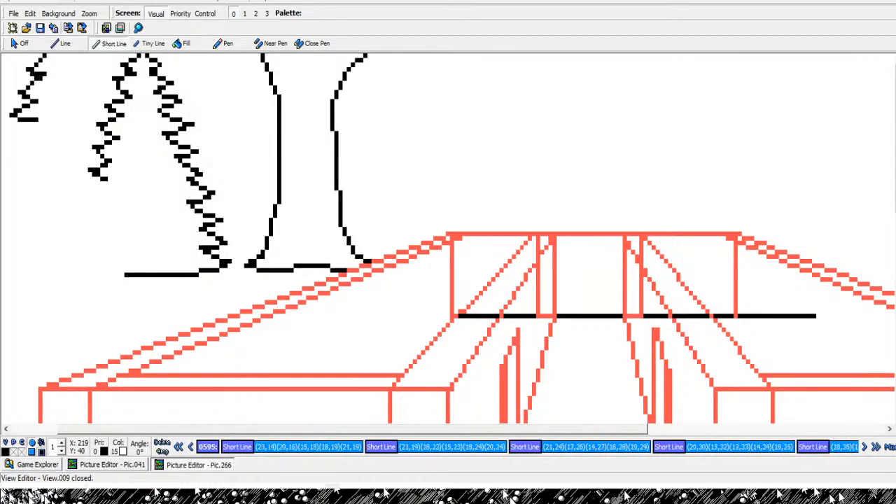
key("Right")
key("Right")
key("Right")
key("Right")
key("Right")
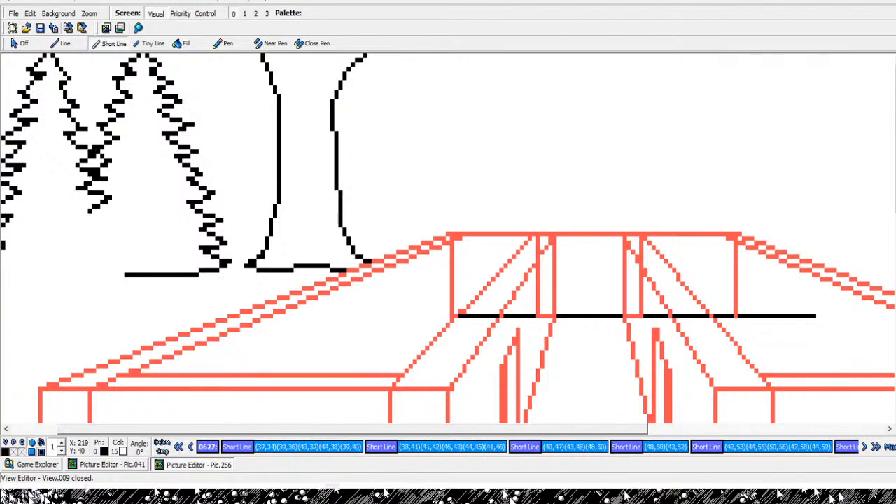
key("Right")
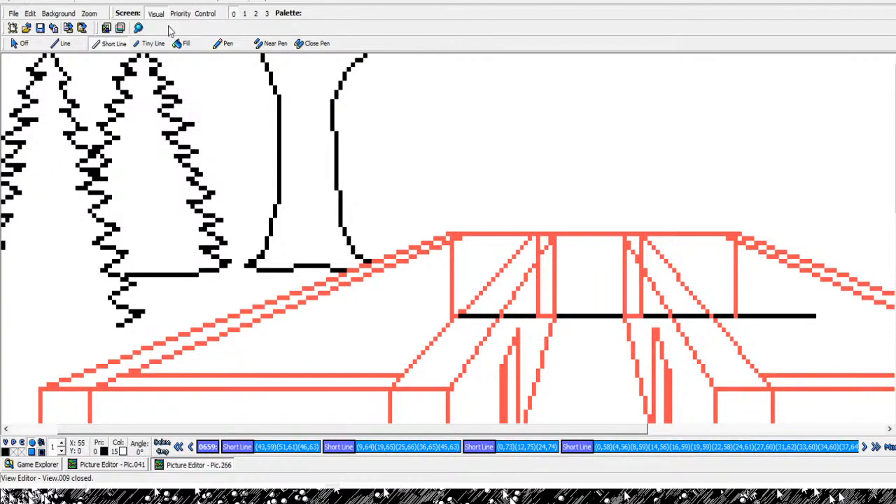
left_click(139, 27)
right_click(525, 325)
right_click(526, 172)
left_click(330, 112)
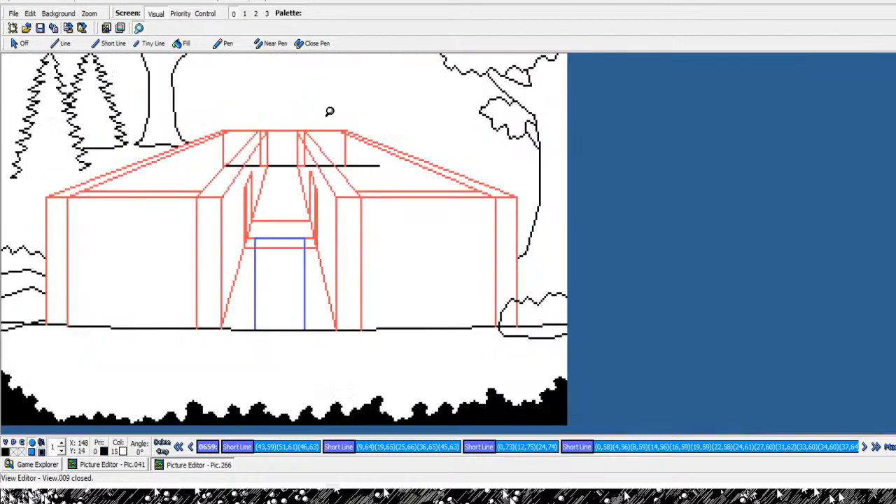
- Step back and forth through the commands around the leftmost tree's base, examining the bush and ground lines that cross it
key("Right")
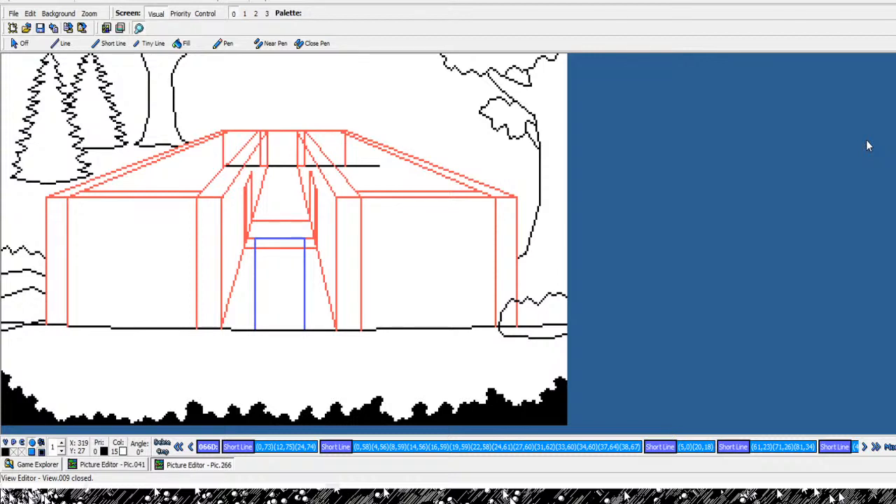
key("Right")
key("Right")
key("Right")
key("Left")
key("Left")
key("Left")
key("Left")
key("Left")
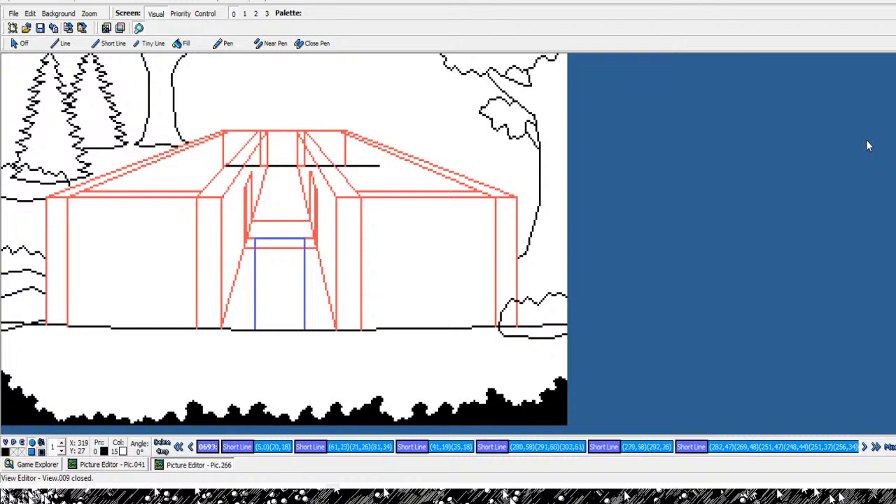
- Step back and forth between the leftmost tree's base line and the right-hand background outlines to compare what each command draws
key("Right")
key("Right")
key("Right")
key("Right")
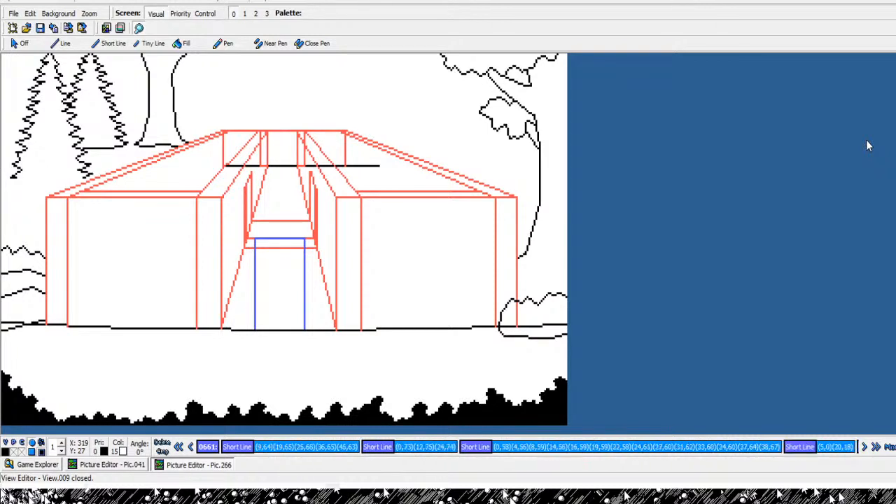
key("Left")
key("Left")
key("Left")
key("Left")
key("Right")
key("Right")
key("Right")
key("Right")
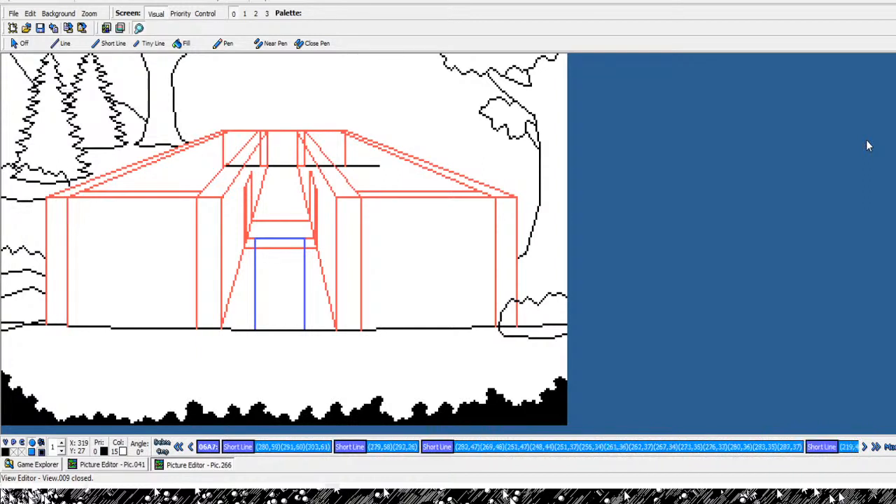
key("Left")
key("Left")
key("Left")
key("Left")
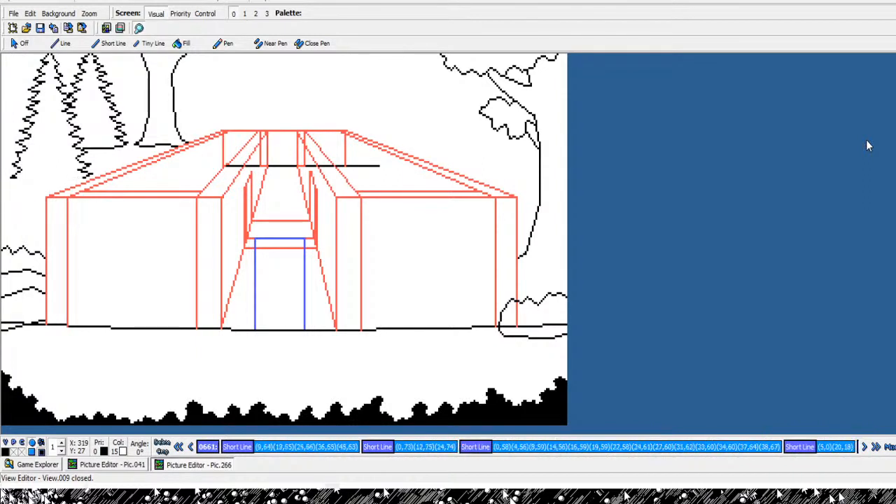
- Step back to the leftmost tree's lower left edge, running from (13,49) to (8,63), and delete that Short Line command
key("Right")
key("Right")
key("Right")
key("Right")
key("Right")
key("Right")
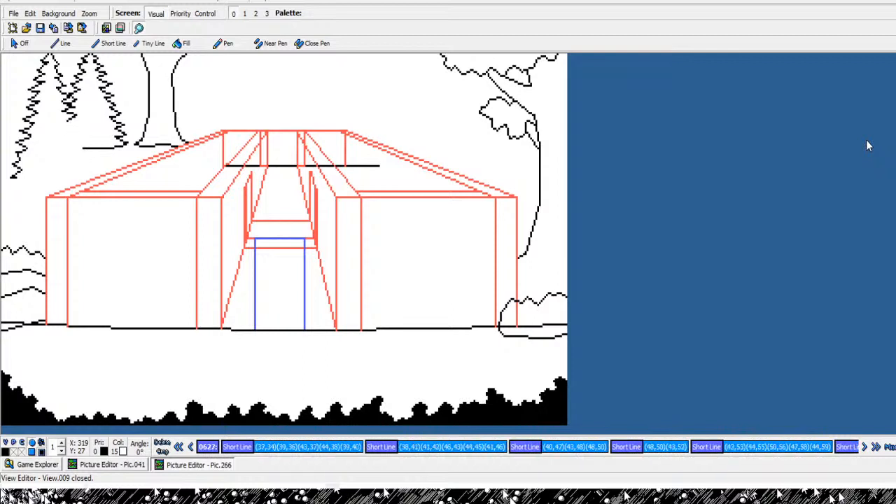
key("Left")
key("Left")
key("Left")
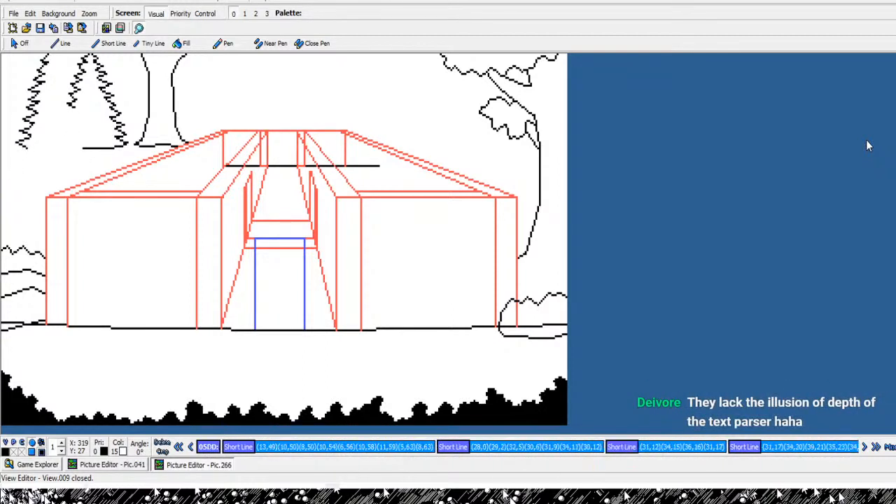
key("Right")
key("Right")
key("Right")
key("Right")
key("Right")
key("Right")
key("Right")
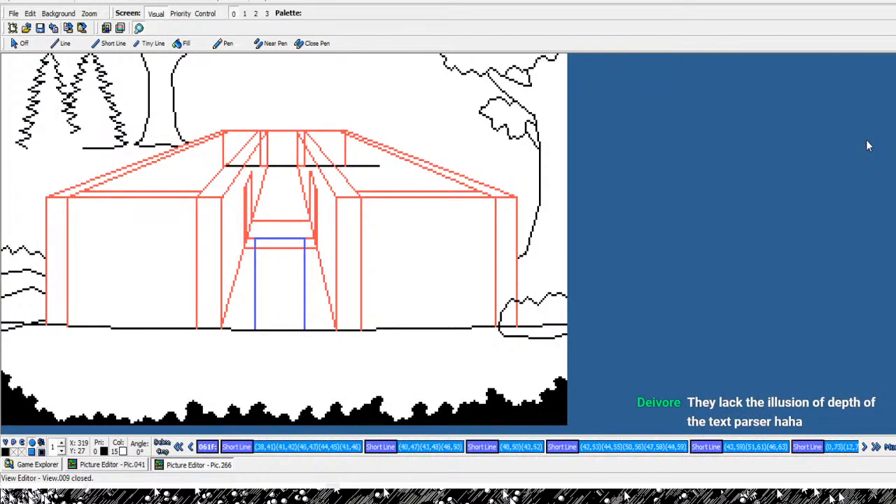
- Delete the leftmost tree's base line from (9,64) to (45,63) and step forward past the bush and ground lines
key("Right")
key("Right")
key("Right")
key("Right")
key("Right")
key("Right")
key("Right")
key("Right")
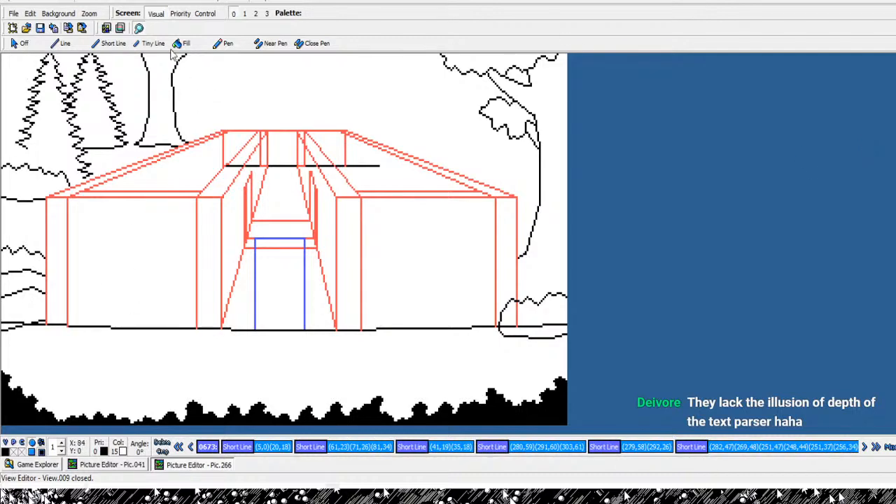
- Redraw the leftmost tree's lower left edge as a jagged Short Line from about (13,49) down to the top of the bush
left_click(35, 223)
left_click(38, 206)
left_click(39, 206)
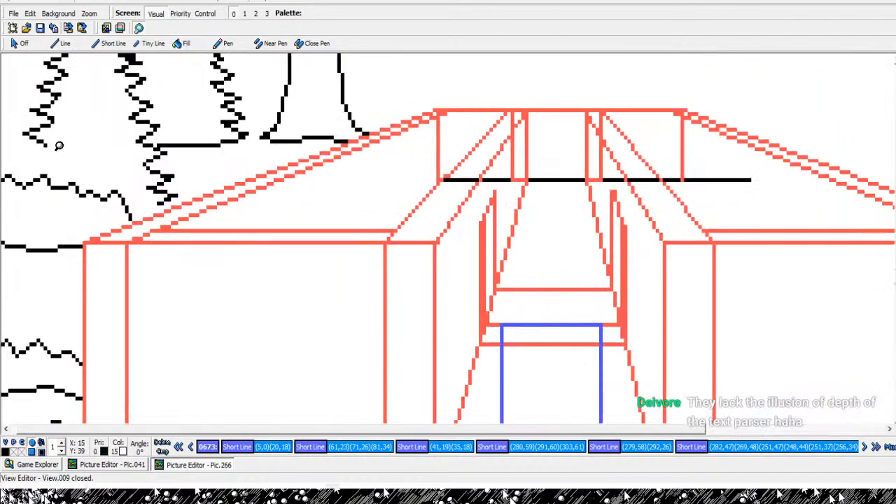
left_click(108, 43)
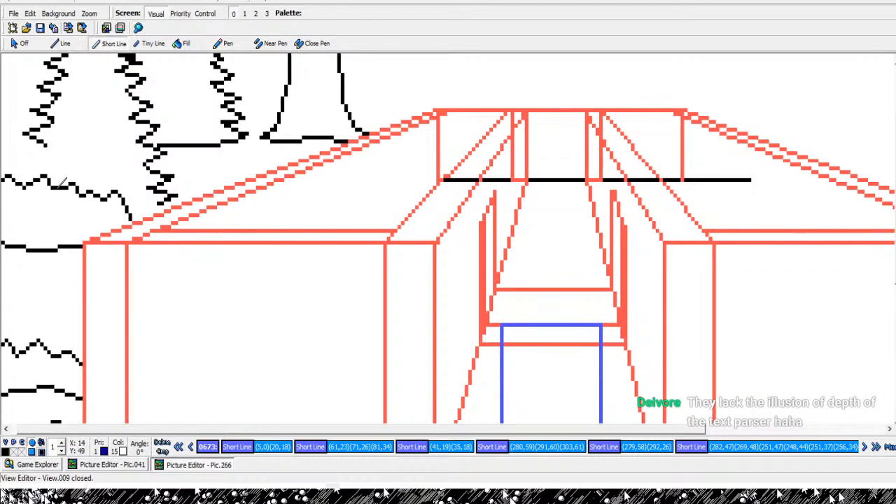
left_click(59, 187)
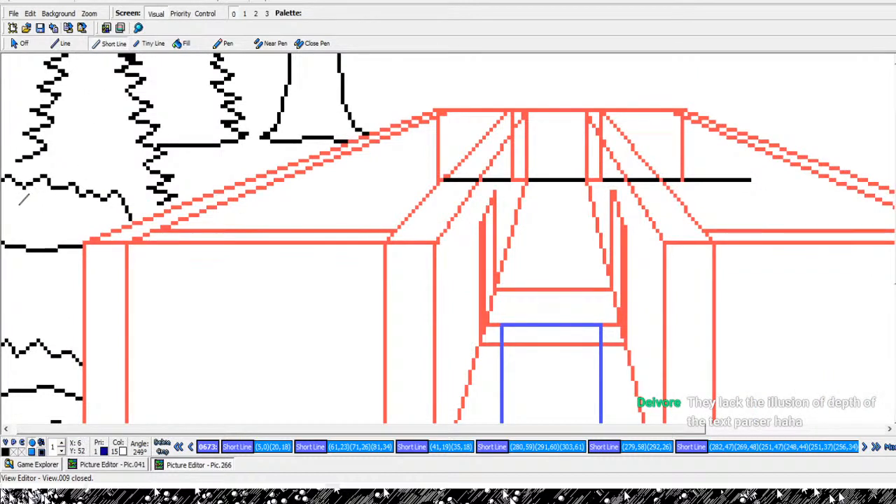
left_click(56, 217)
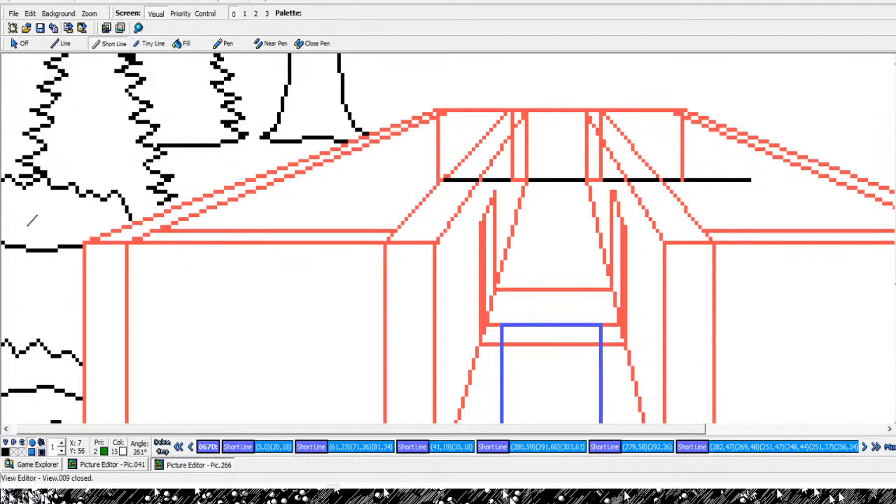
left_click(36, 175)
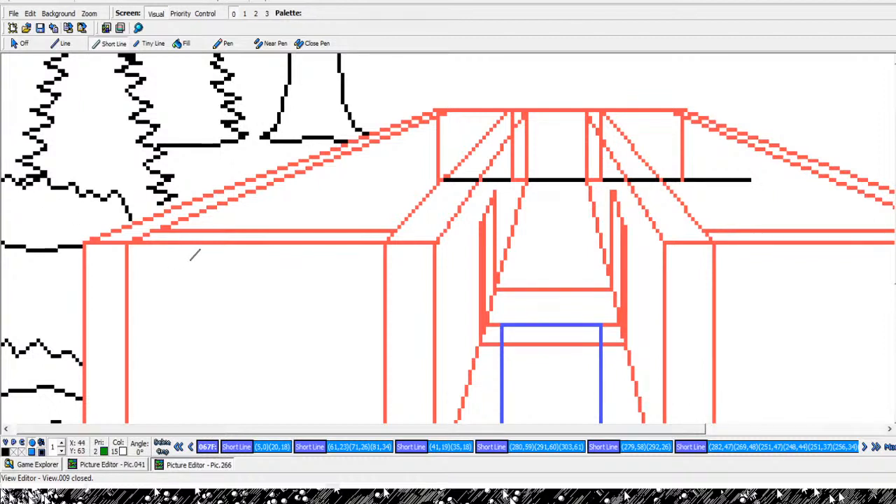
- Draw a short base line from the foot of the leftmost tree's right edge to the end of the bush
left_click(197, 258)
left_click(163, 262)
right_click(164, 262)
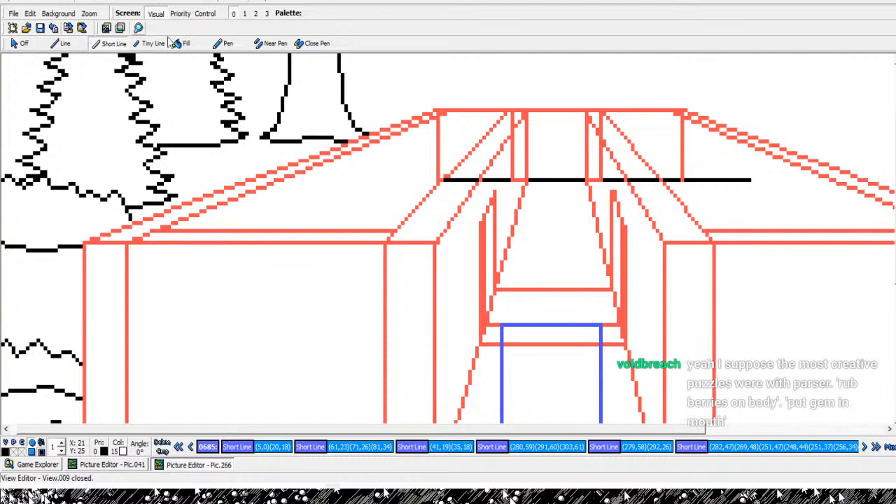
- Show the picture through to its last command and inspect the leftmost trees, trunks and background bushes in full and close up
left_click(137, 28)
right_click(329, 188)
right_click(328, 186)
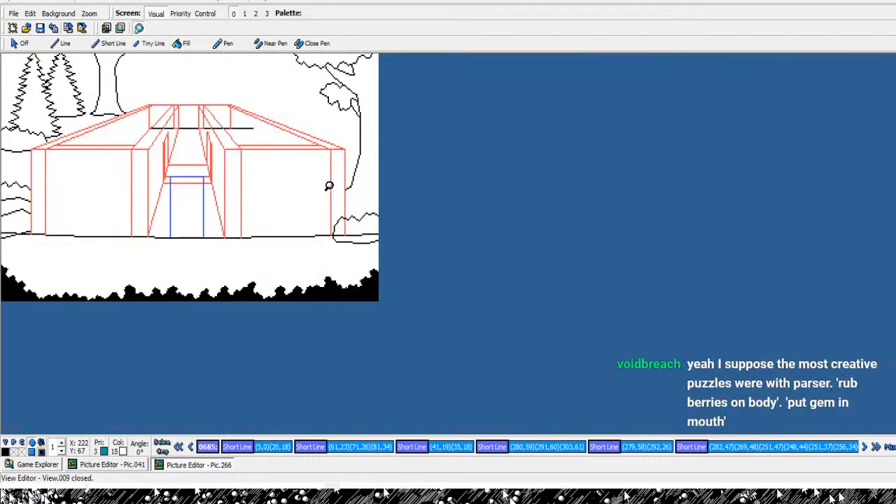
left_click(328, 185)
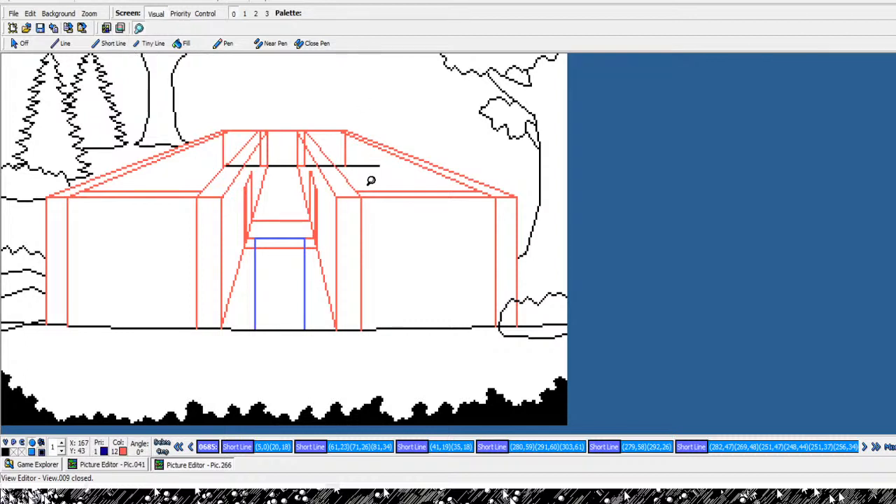
left_click(876, 447)
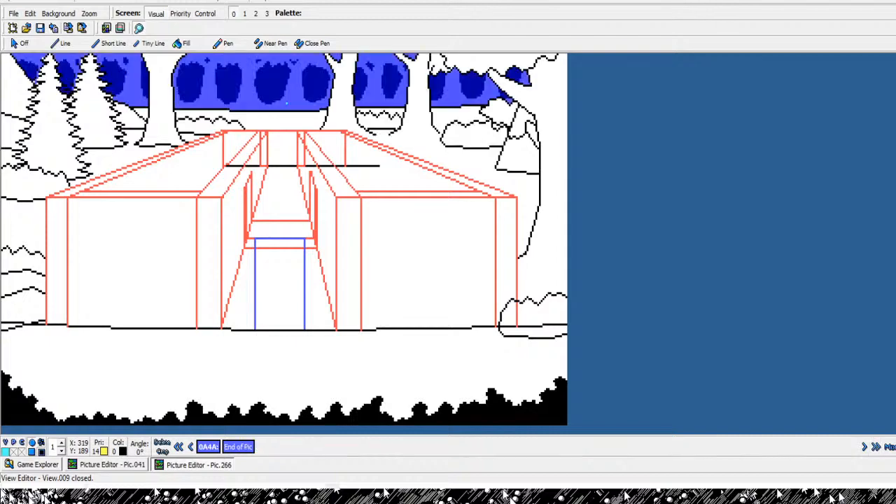
scroll(105, 90, "up", 4)
scroll(114, 86, "down", 3)
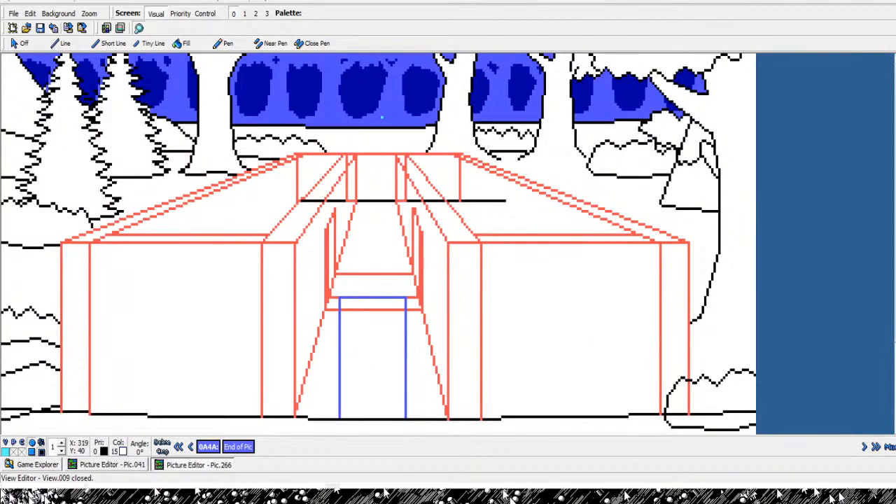
scroll(112, 96, "up", 2)
scroll(112, 96, "up", 2)
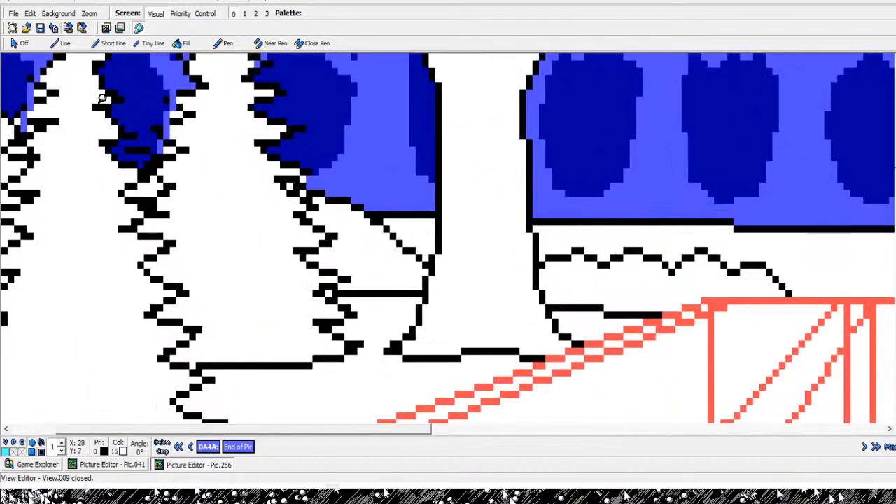
scroll(894, 116, "up", 1)
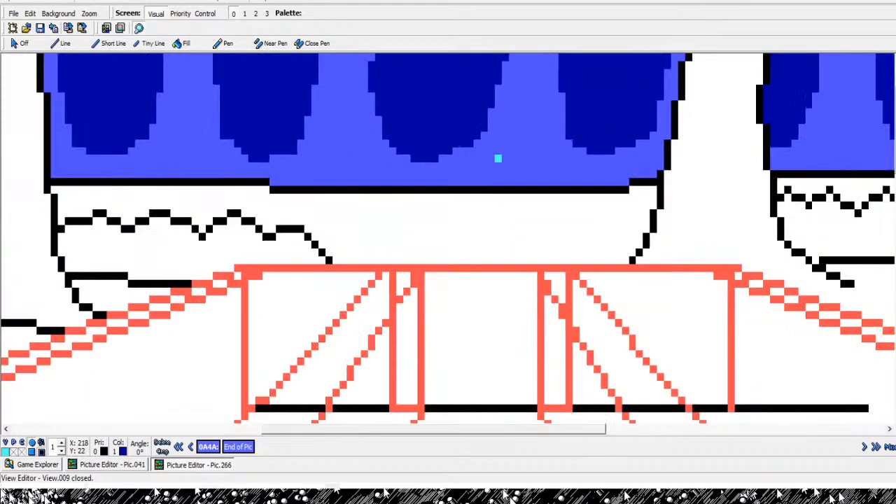
scroll(498, 158, "down", 2)
scroll(740, 241, "up", 2)
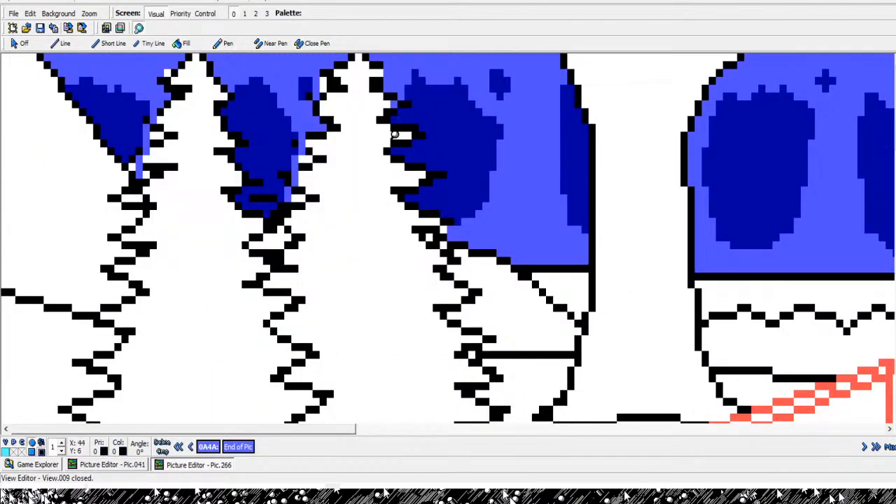
scroll(396, 138, "down", 4)
scroll(649, 238, "up", 3)
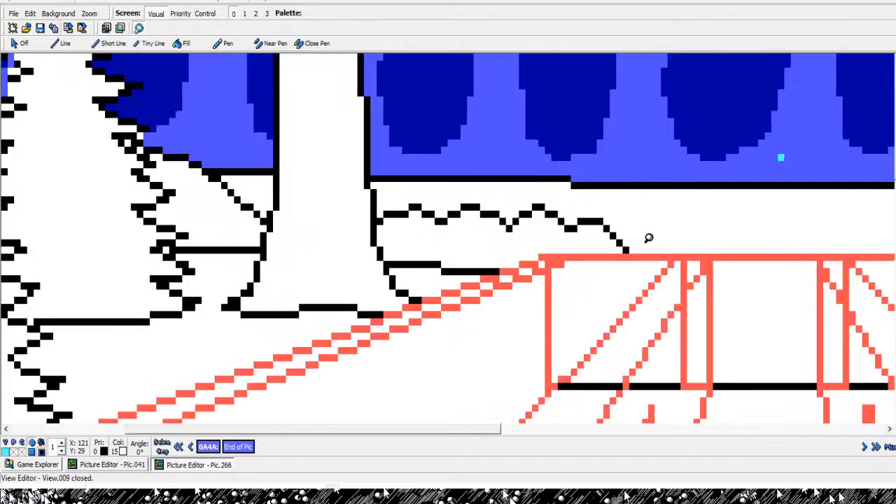
scroll(649, 238, "down", 6)
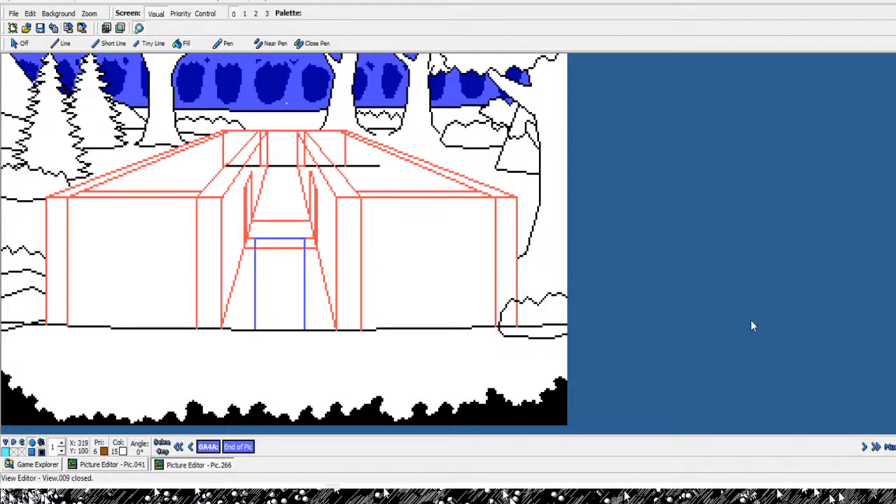
- Set the visual colour to black and draw the upper jagged foliage of the tree behind the right trunk from about (286,43) to (286,47)
left_click(678, 203)
left_click(677, 203)
left_click(677, 203)
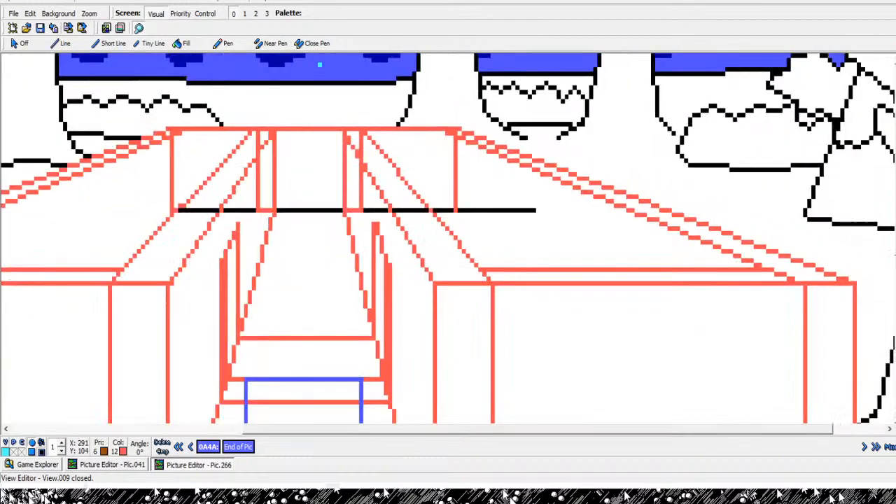
scroll(448, 238, "right", 1)
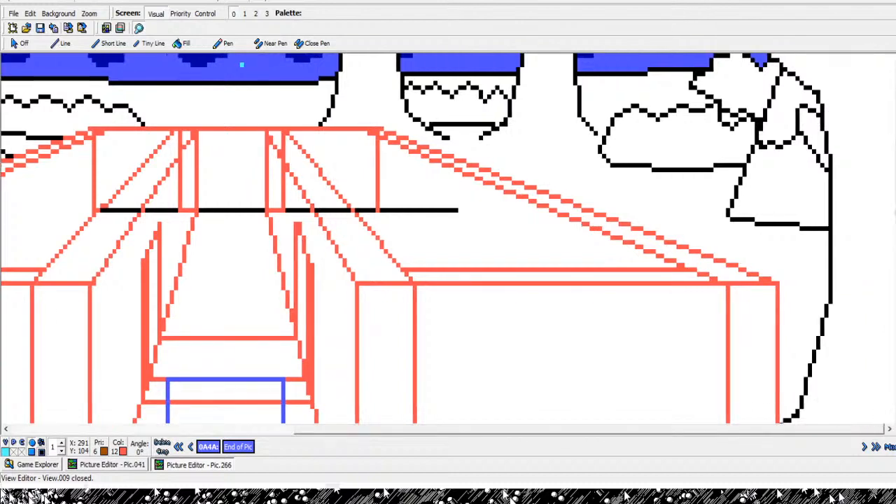
scroll(448, 238, "up", 2)
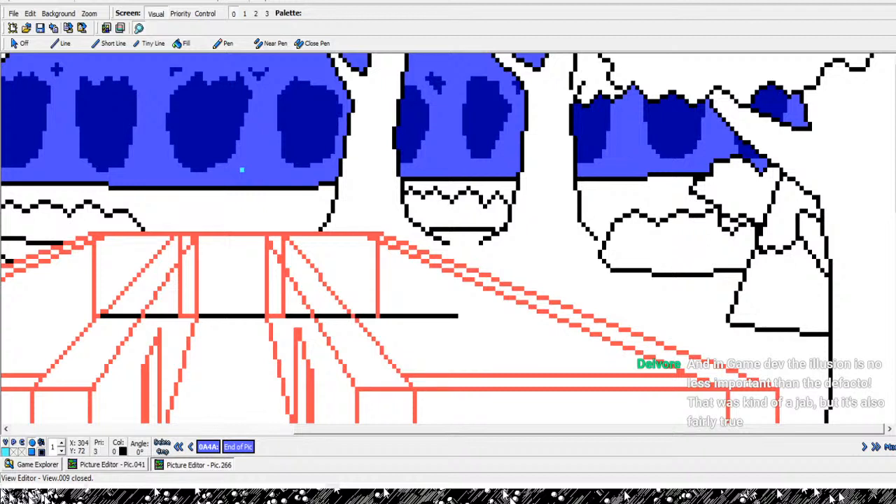
left_click(108, 43)
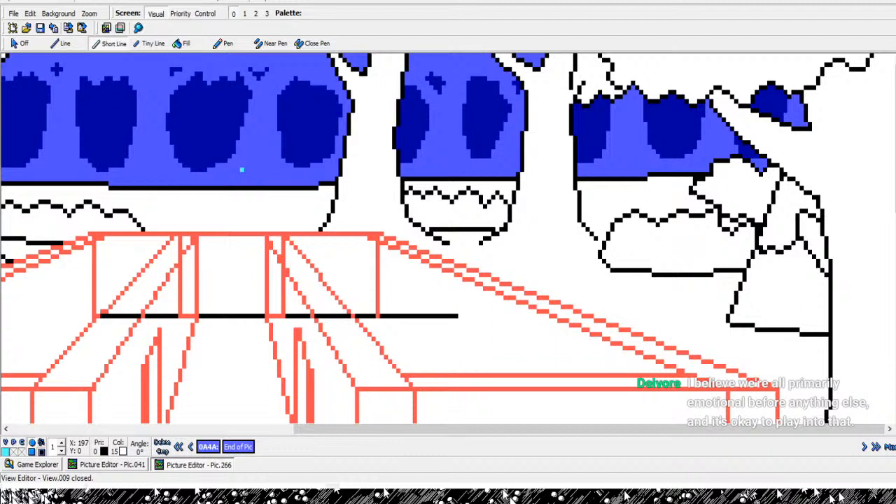
left_click(5, 451)
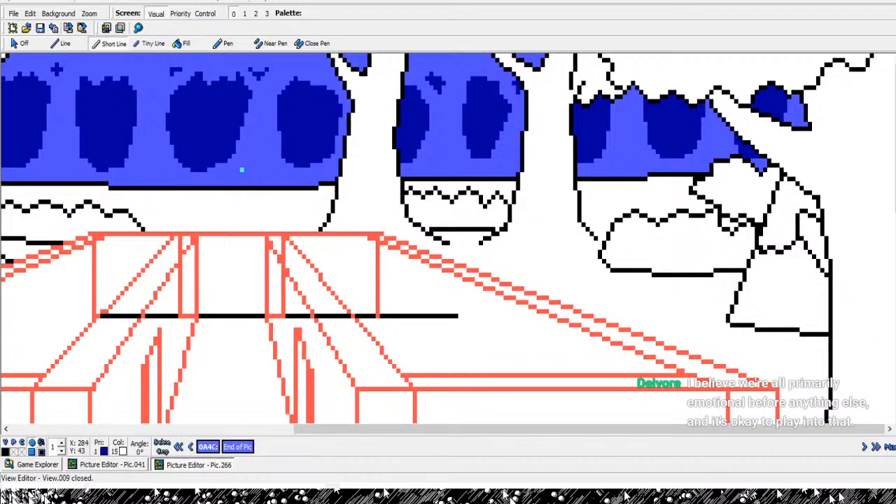
left_click(759, 245)
left_click(741, 257)
left_click(760, 266)
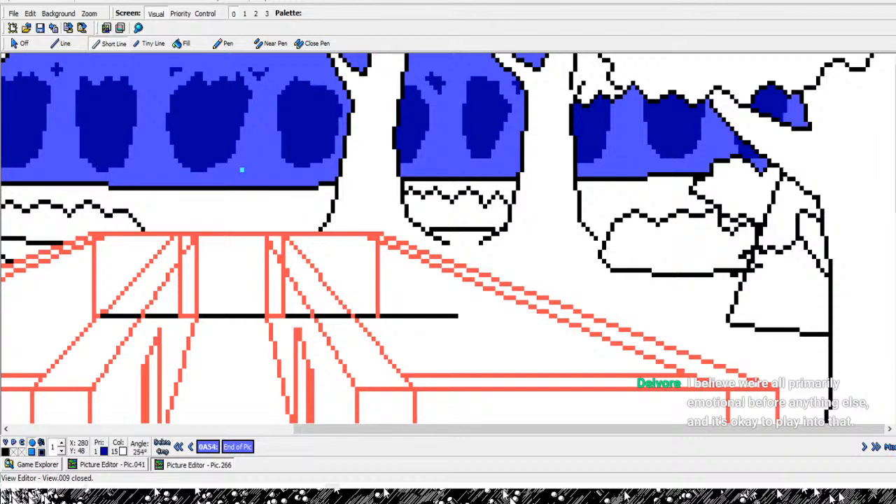
- Continue the jagged left edge of the tree behind the right trunk down to its lower corner at about (279,58)
left_click(735, 274)
left_click(742, 280)
left_click(758, 284)
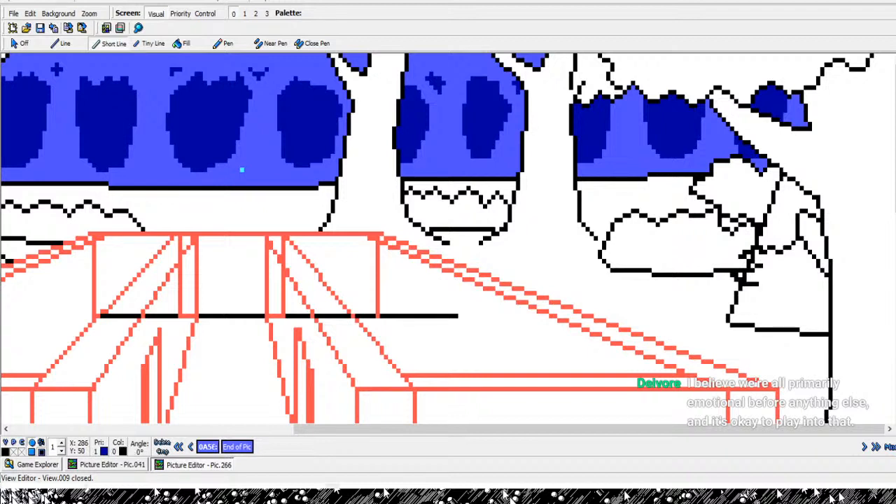
left_click(745, 292)
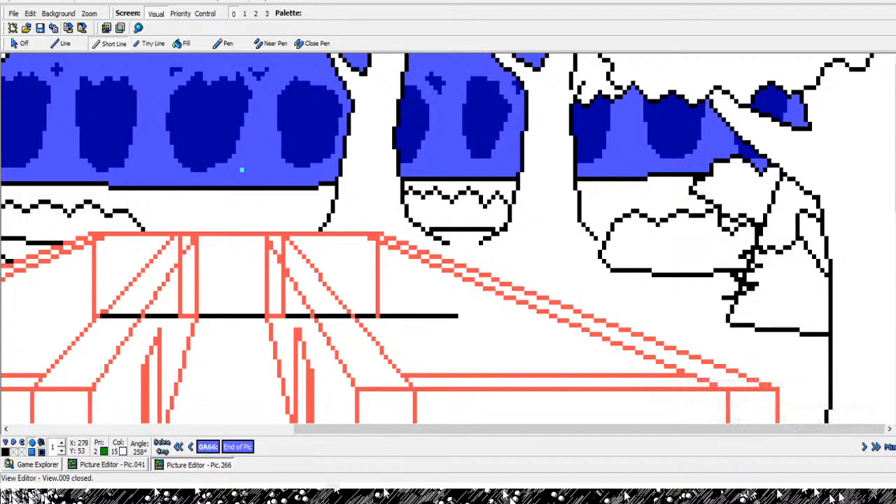
left_click(724, 297)
left_click(754, 312)
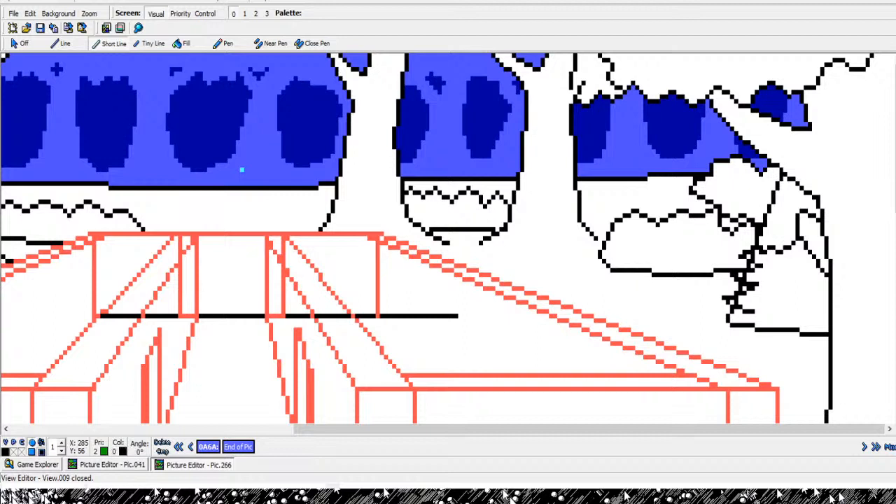
left_click(725, 320)
left_click(734, 324)
left_click(747, 325)
left_click(729, 321)
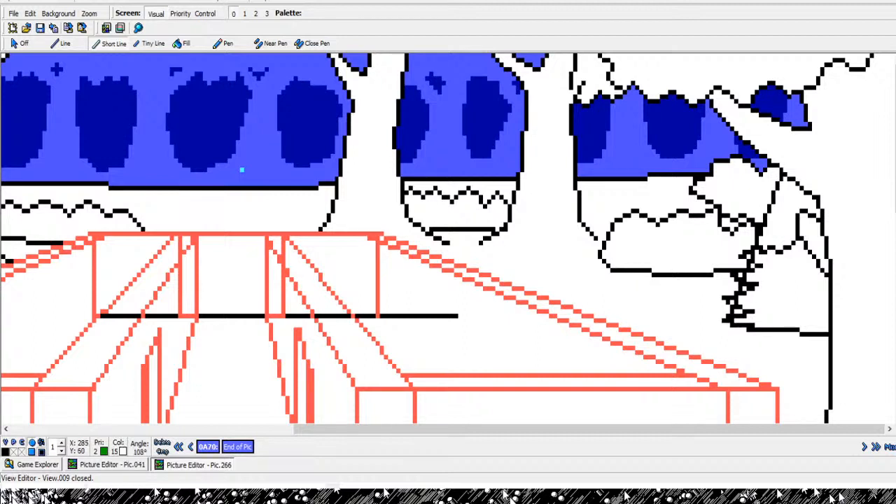
- Draw that tree's base line from its lower left corner to the right trunk at about (303,61) and end the line
left_click(751, 330)
left_click(801, 334)
left_click(830, 334)
right_click(829, 334)
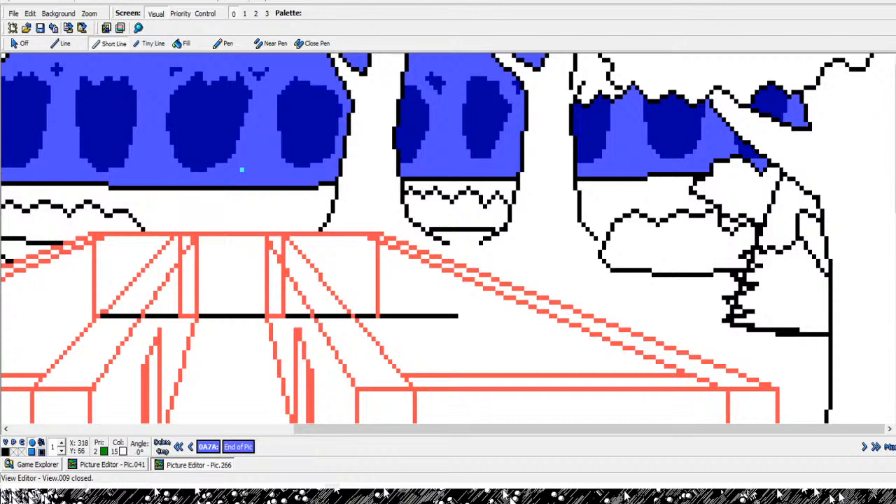
- Delete the tree's old straight edge (279,58)–(292,26) and old base line (280,59)–(303,61), and return to the end of the picture
key("Left")
key("Left")
key("Left")
key("Left")
key("Left")
key("Left")
key("Left")
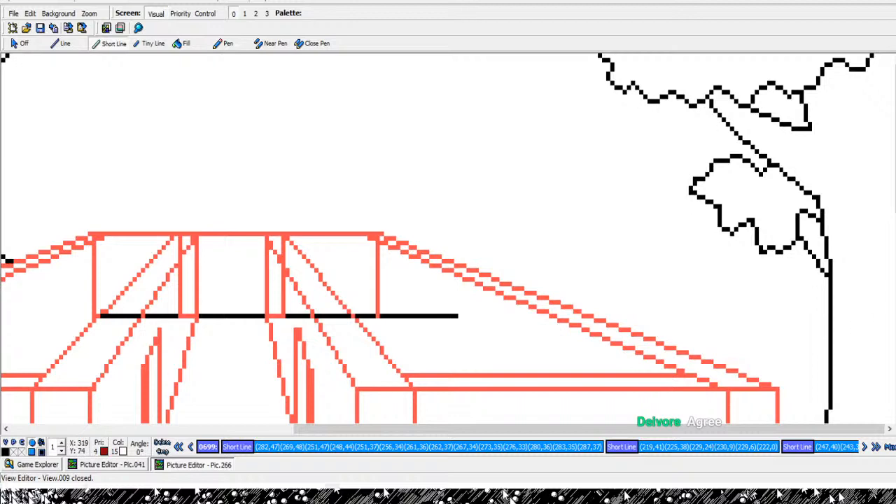
left_click(876, 447)
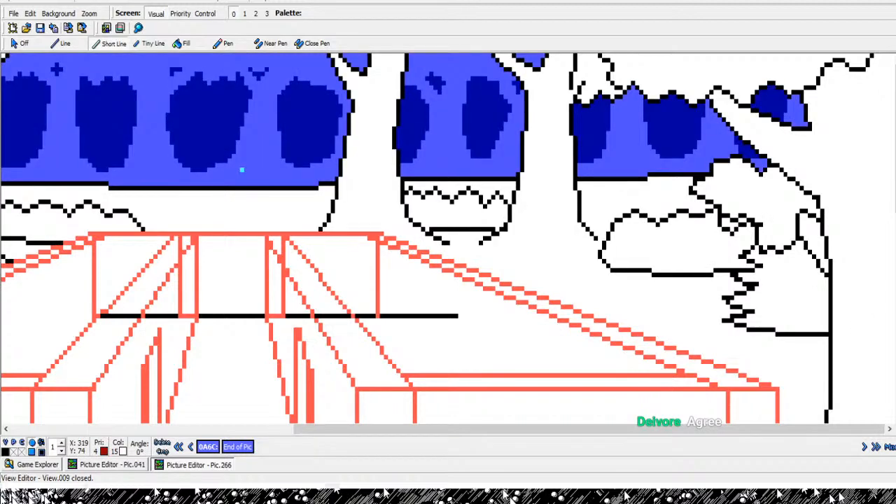
- Examine the whole forest scene and the trees near the right trunk, and review the latest base line command
left_click(138, 28)
right_click(283, 171)
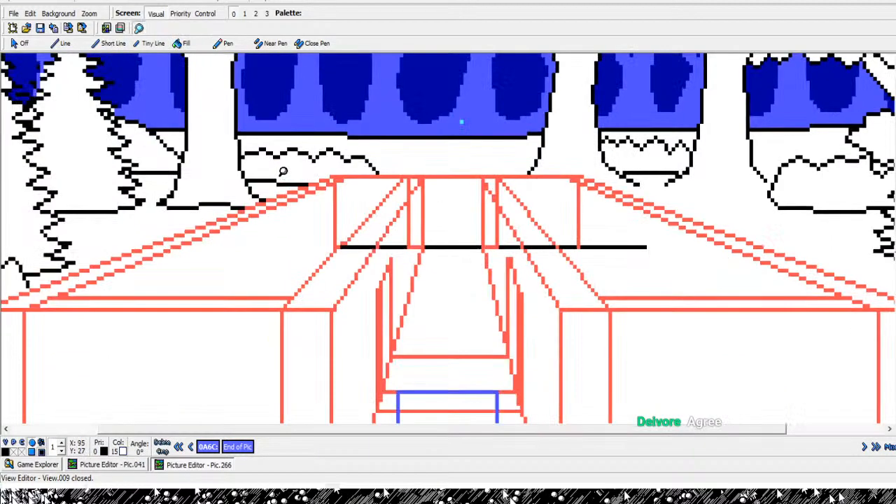
right_click(283, 170)
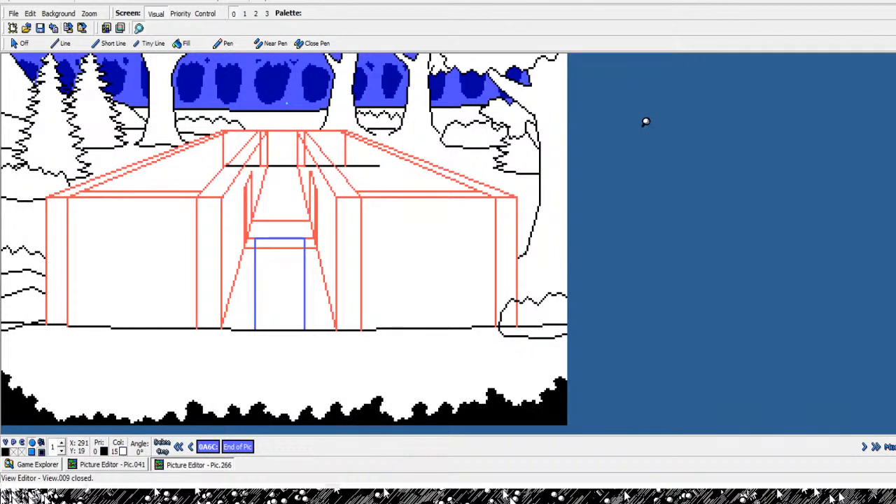
left_click(683, 146)
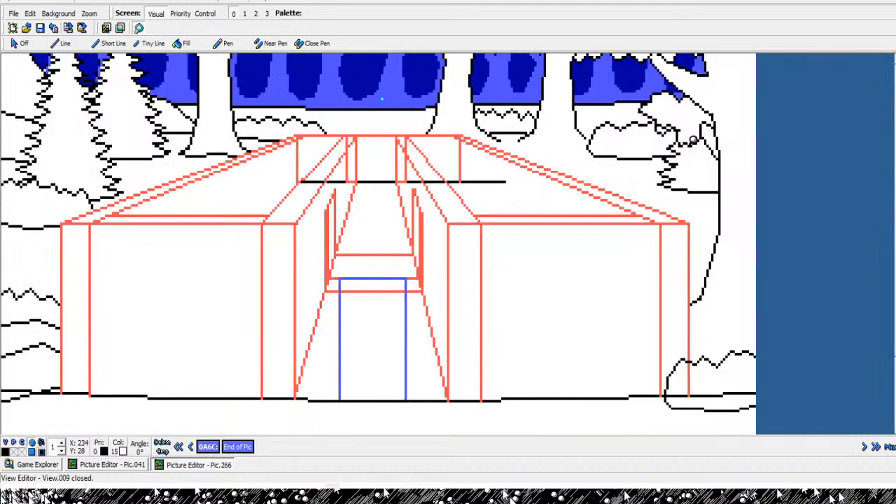
left_click(742, 137)
left_click(742, 136)
left_click(742, 136)
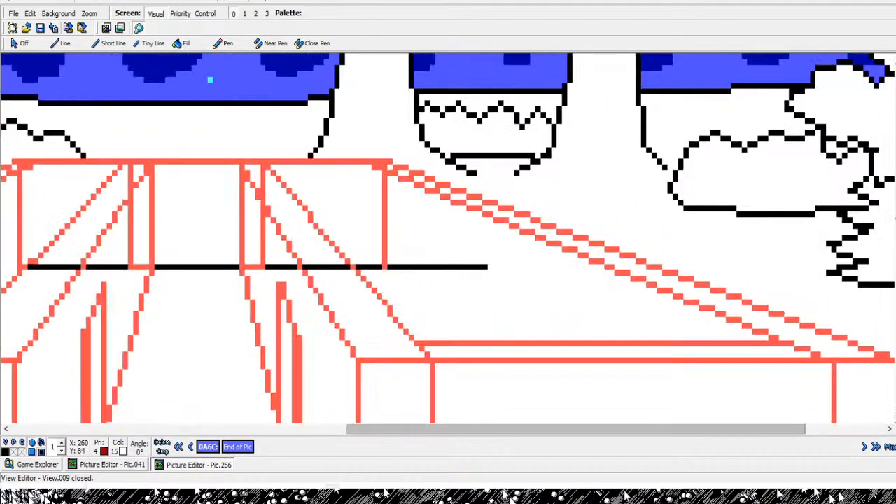
left_click(845, 430)
scroll(409, 238, "up", 3)
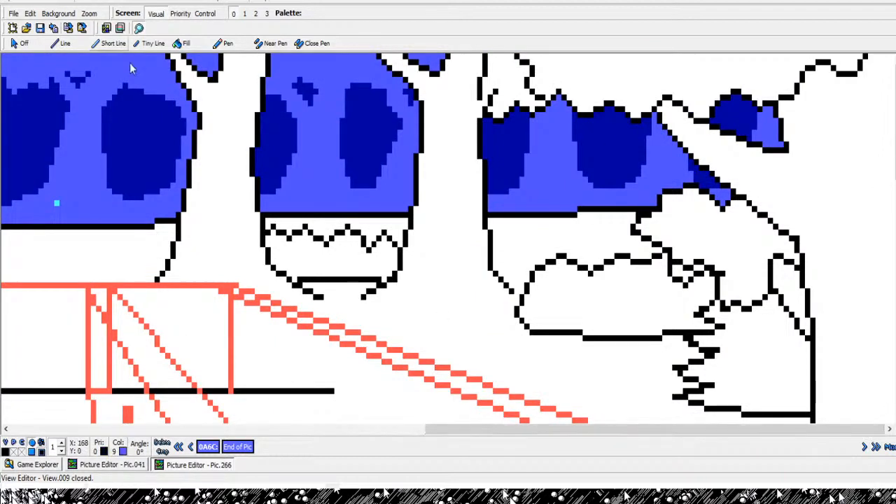
key("Left")
key("Left")
key("Left")
key("Right")
key("Right")
key("Right")
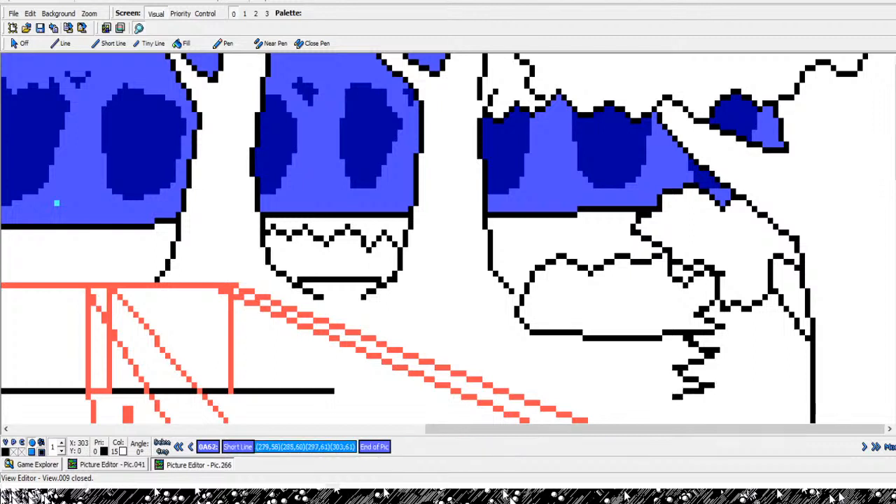
- Draw a jagged black Short Line from (291,13) through (295,13) and (292,11) across the small sky patch beside the right tree
left_click(107, 41)
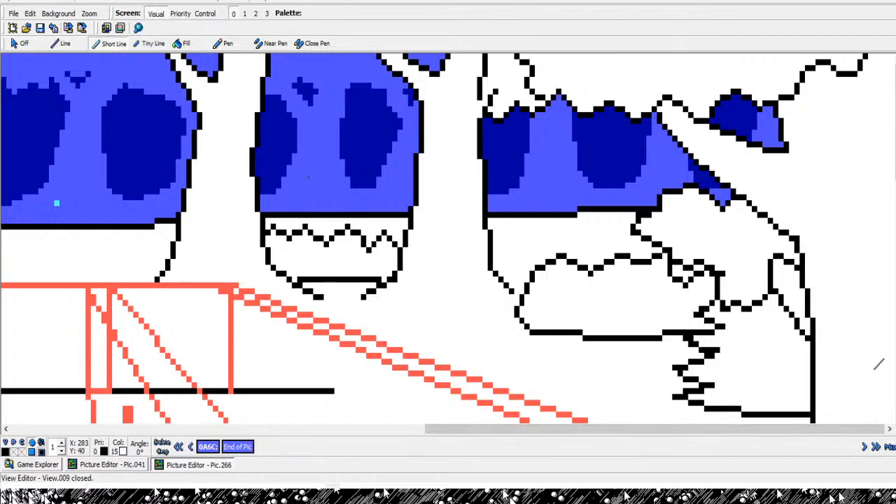
left_click(722, 271)
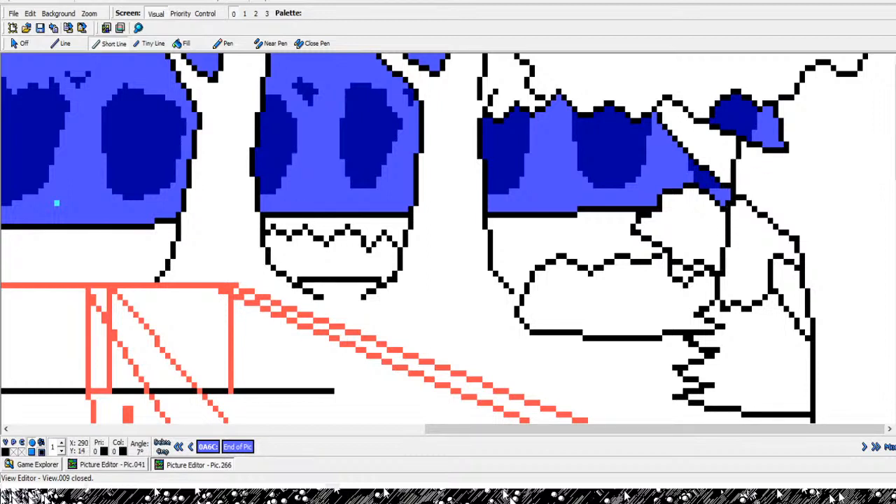
right_click(738, 141)
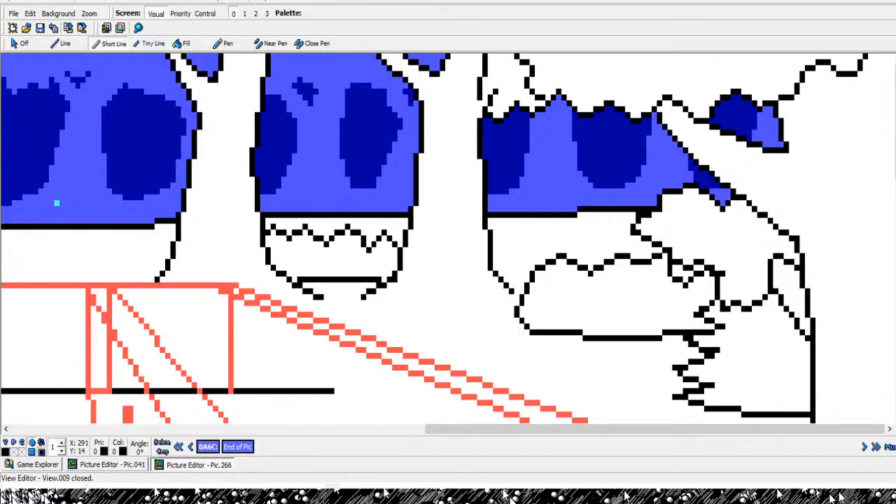
left_click(747, 133)
left_click(764, 132)
left_click(750, 121)
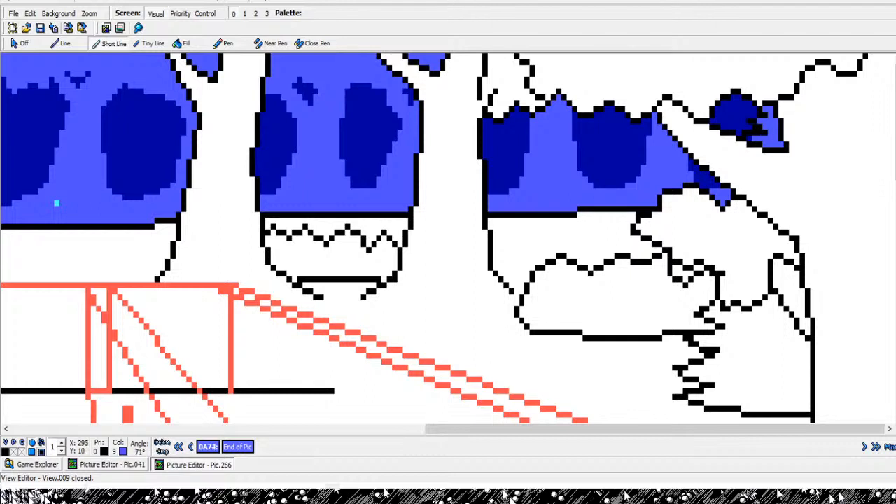
left_click(766, 115)
left_click(771, 110)
- Examine the small sky patch's new jagged line in the whole scene and up close
left_click(138, 29)
right_click(504, 202)
right_click(503, 201)
right_click(504, 201)
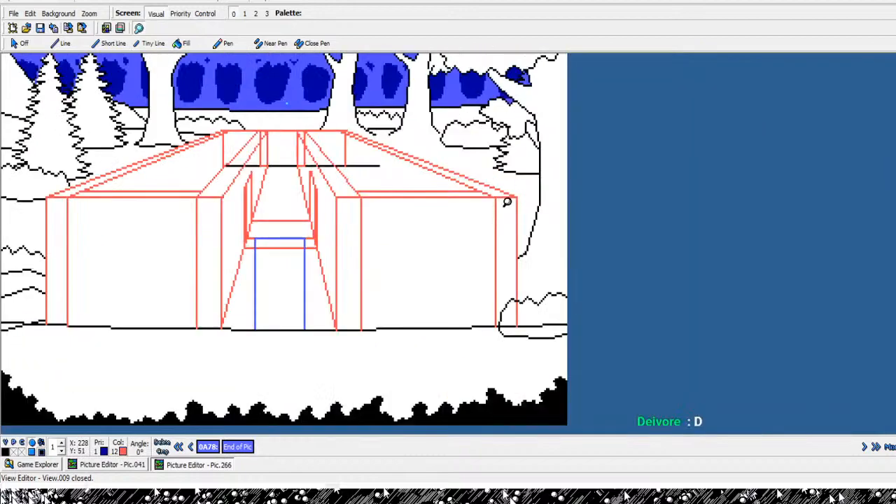
left_click(867, 88)
left_click(866, 89)
left_click(866, 89)
left_click(867, 88)
left_click(867, 88)
left_click(867, 88)
left_click(867, 89)
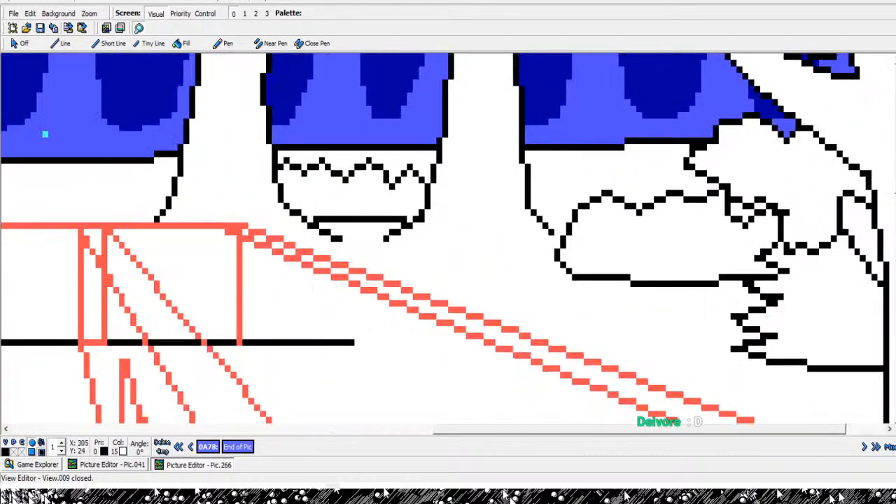
left_click_drag(895, 140, 895, 117)
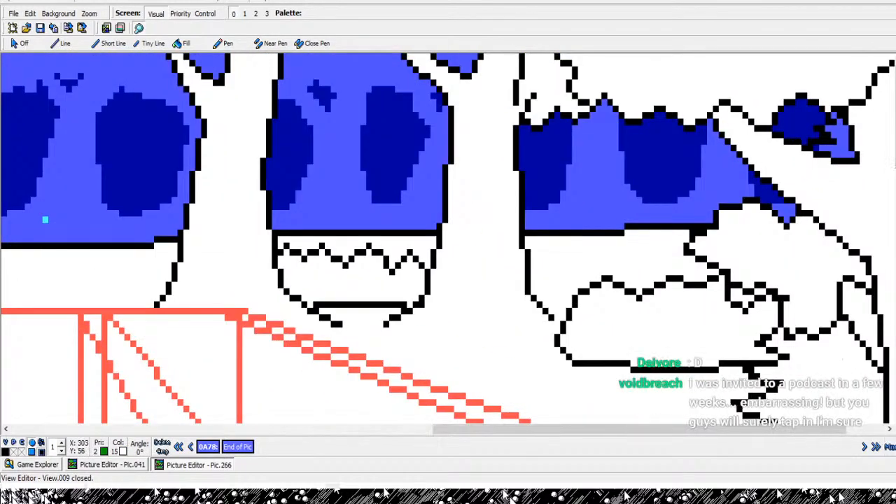
- Find and delete the small sky patch's light blue dividing line and its fill command at (295,12)
left_click(629, 292)
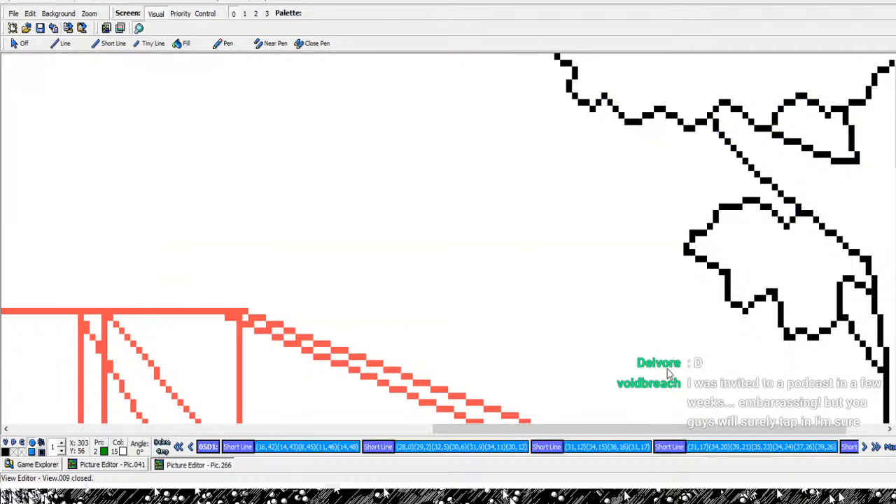
key("Right")
key("Right")
key("Right")
key("Right")
key("Right")
key("Right")
key("Right")
key("Right")
key("Right")
key("Right")
key("Right")
key("Right")
key("Right")
key("Right")
key("Right")
key("Right")
key("Right")
key("Right")
key("Right")
key("Right")
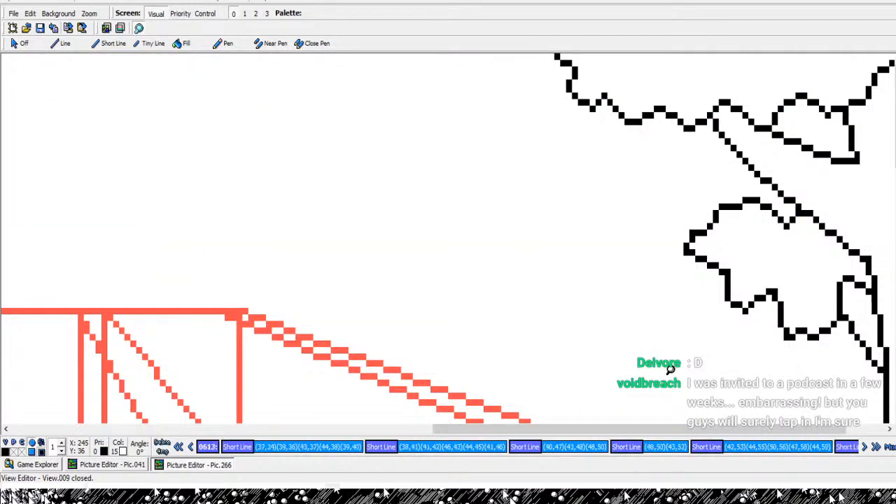
key("Right")
key("Right")
key("Right")
key("Right")
key("Right")
key("Right")
key("Right")
key("Right")
key("Right")
key("Right")
key("Right")
key("Right")
key("Right")
key("Right")
key("Right")
key("Right")
key("Right")
key("Right")
key("Right")
key("Right")
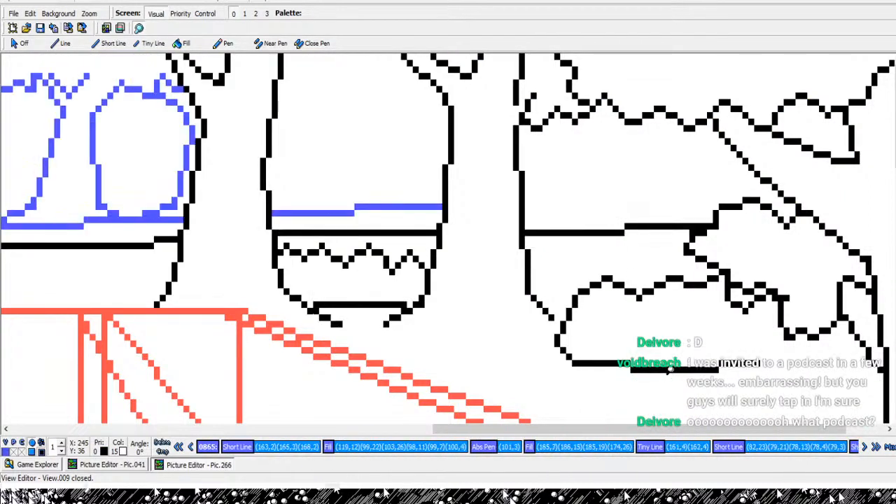
key("Right")
key("Right")
key("Right")
key("Right")
key("Right")
key("Right")
key("Right")
key("Right")
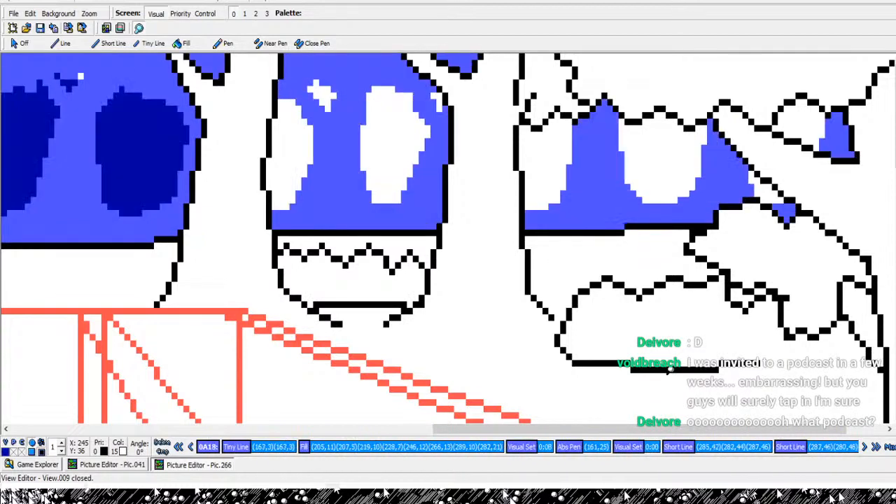
key("Right")
key("Right")
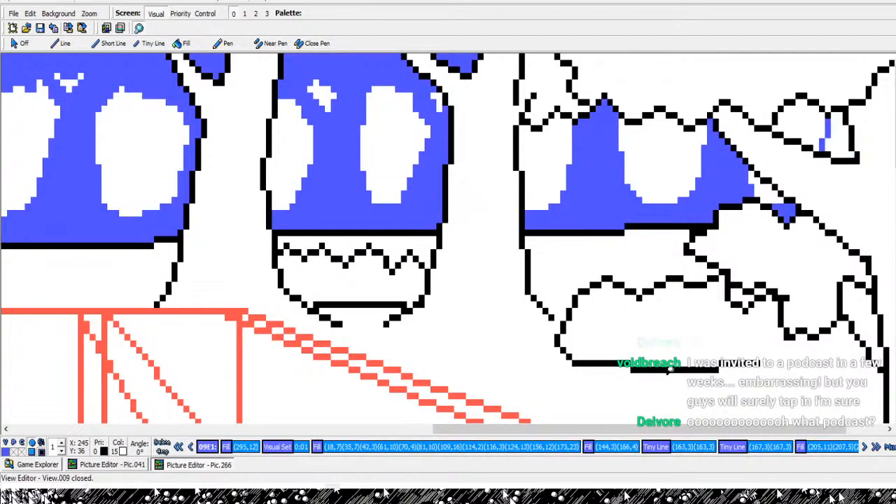
key("Left")
key("Left")
key("Delete")
key("Delete")
- Insert a vertical dark blue Short Line across the small sky patch, ahead of the dark blue fill that starts at (205,11)
key("Right")
key("Right")
key("Right")
key("Right")
key("Right")
key("Right")
key("Right")
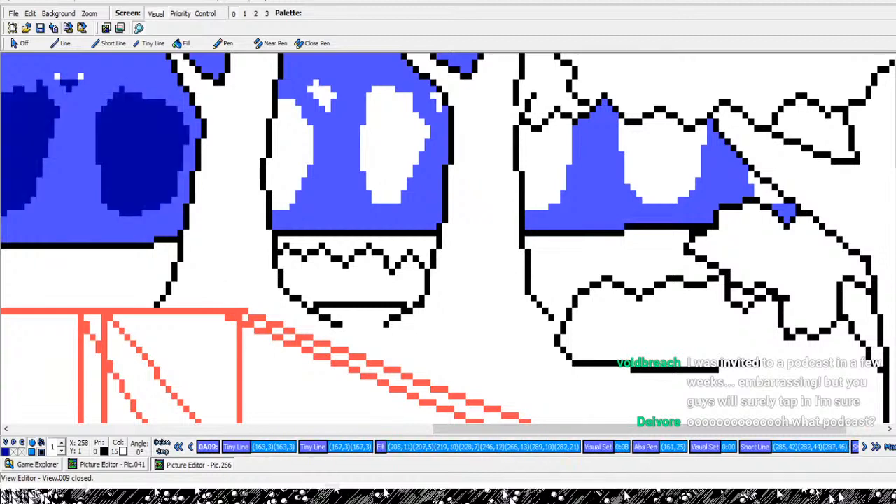
key("Left")
key("Left")
key("Right")
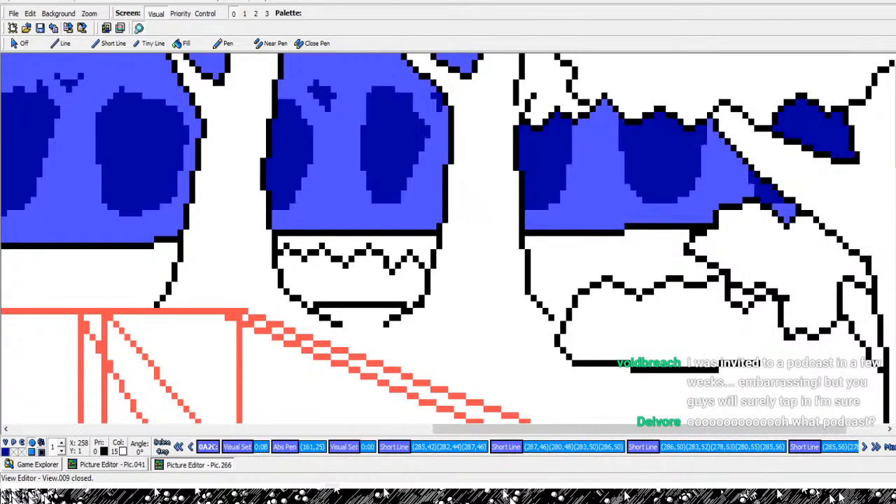
key("Left")
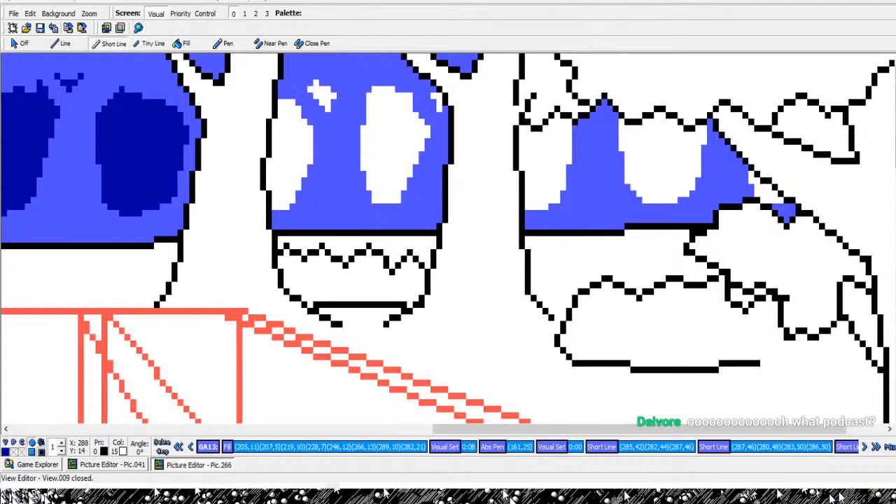
left_click(805, 134)
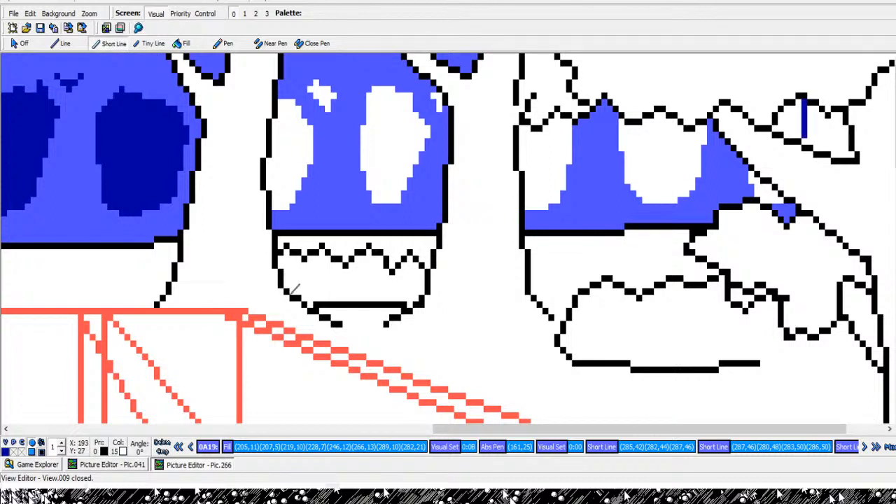
- Return to the end of the picture and fill the small sky patch between the dark blue divider and the jagged line with dark blue
key("Right")
key("Right")
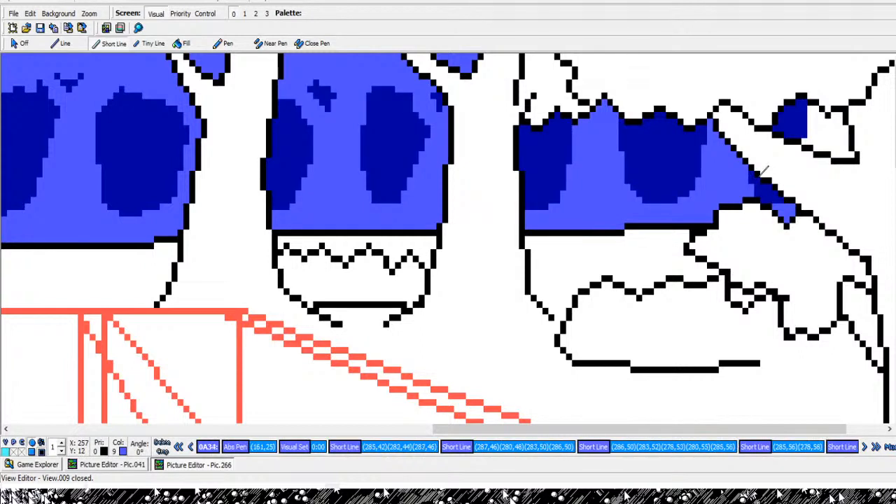
key("Right")
key("Right")
key("Right")
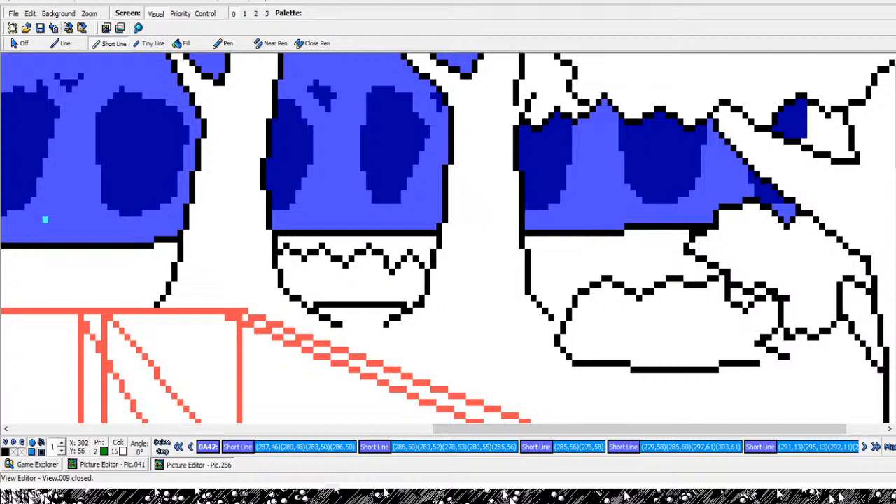
left_click(876, 447)
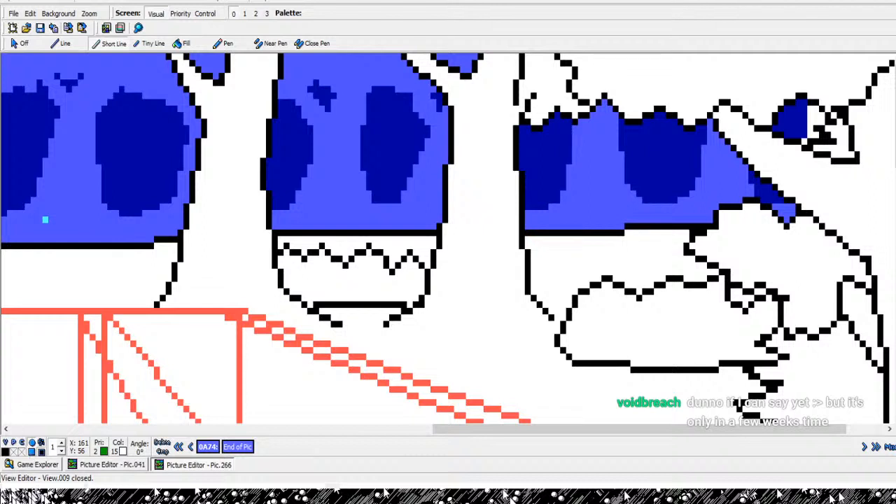
left_click(181, 44)
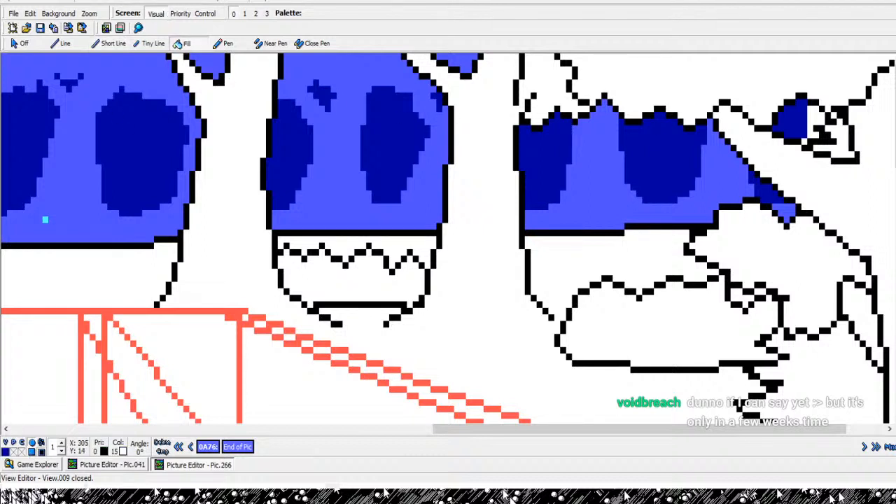
left_click(816, 118)
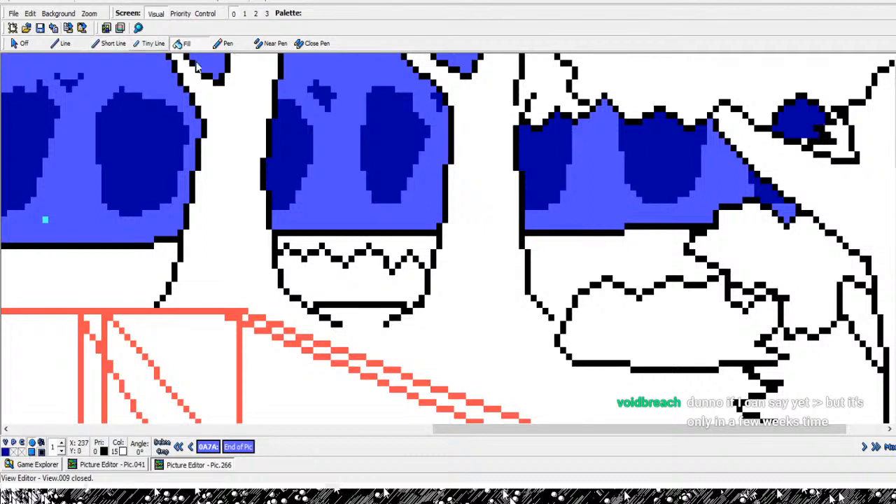
- Touch up the lower edge of the small sky patch with a dark blue Tiny Line and check the whole scene
left_click(149, 44)
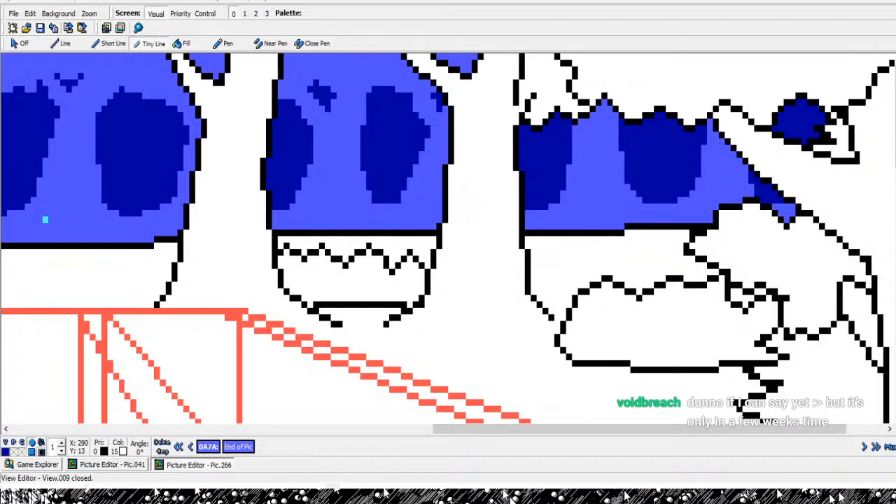
left_click(804, 139)
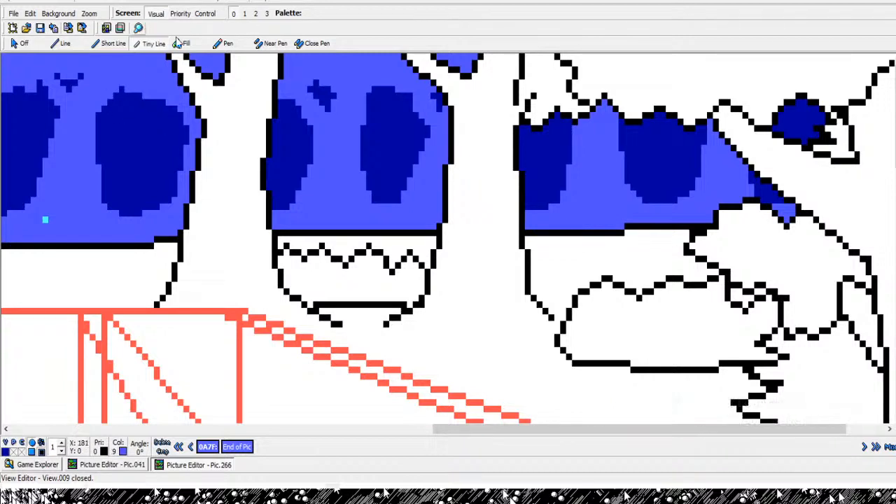
scroll(480, 269, "down", 4)
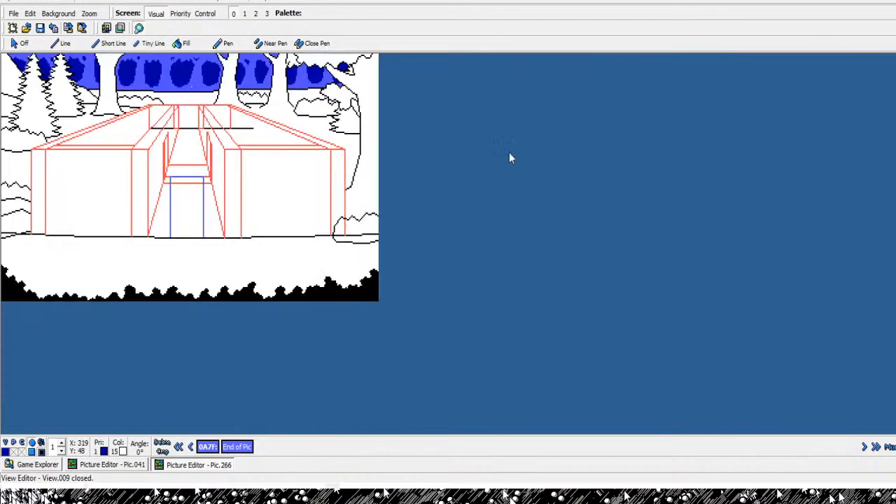
scroll(368, 119, "up", 1)
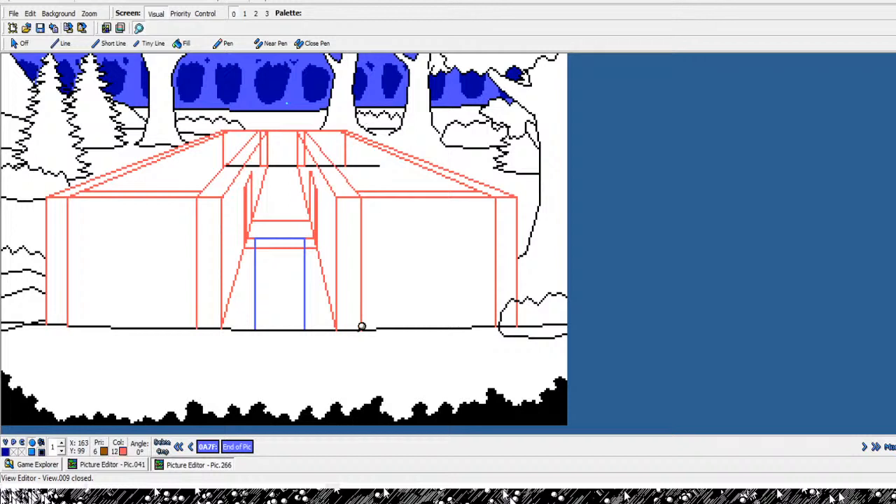
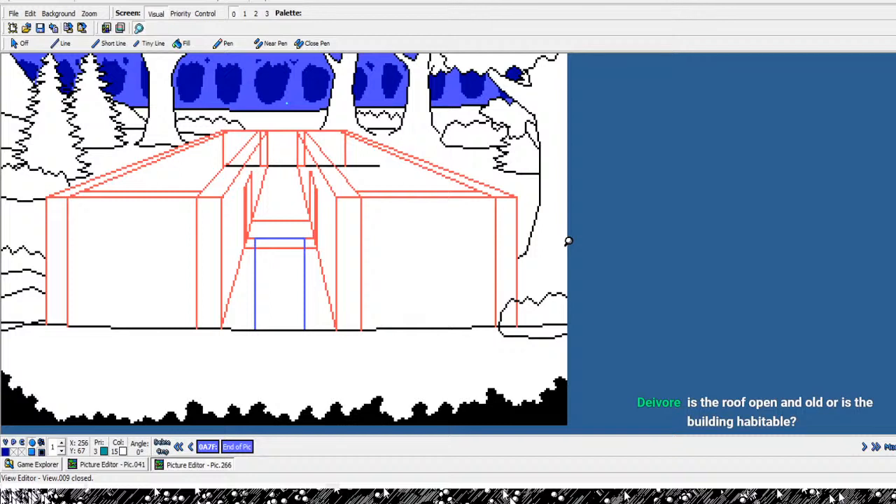
- Look at the stone room in picture 041 for reference and return to picture 266
left_click(105, 465)
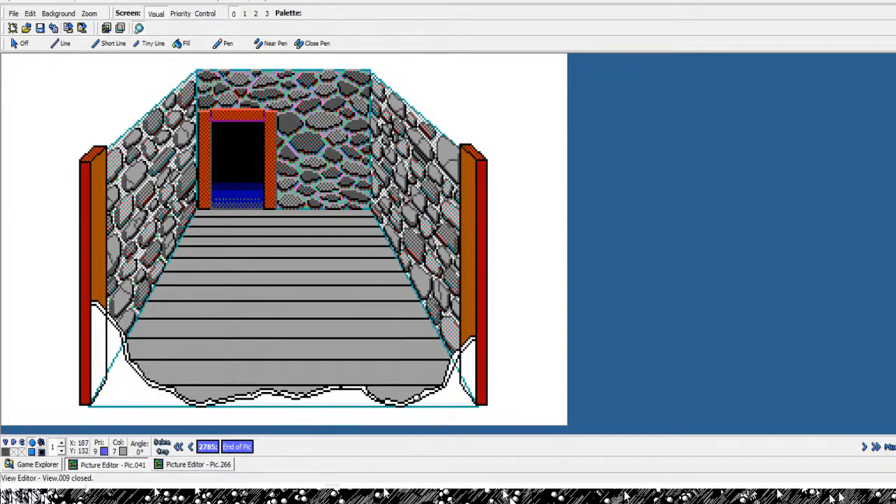
left_click(109, 464)
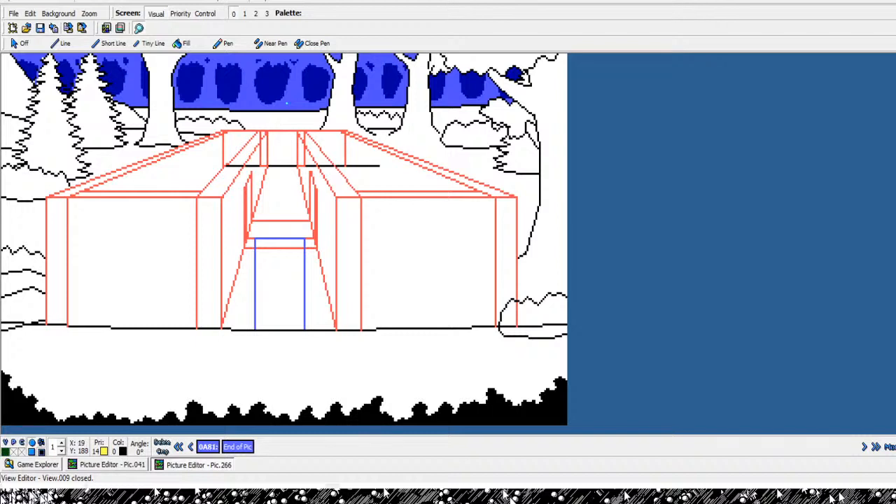
- Draw a black-and-green Short Line below the building from the picture's left edge, over a low hump, down to about (90,151)
left_click(109, 43)
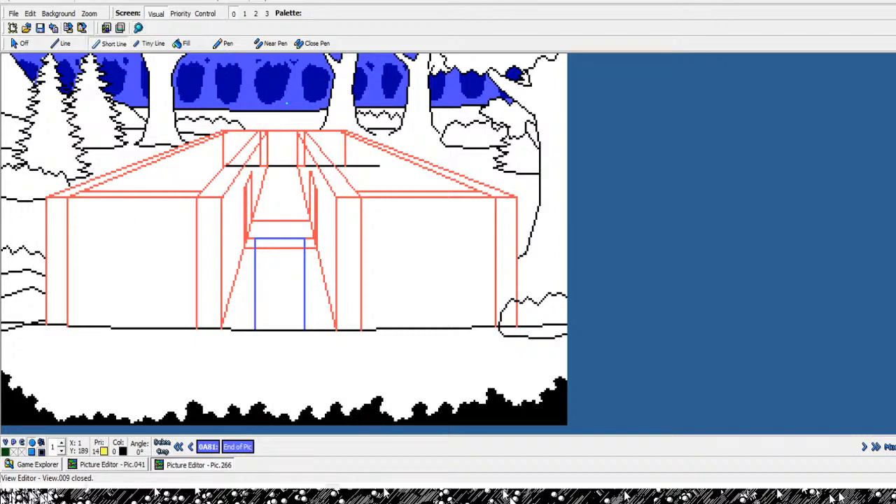
scroll(42, 331, "up", 3)
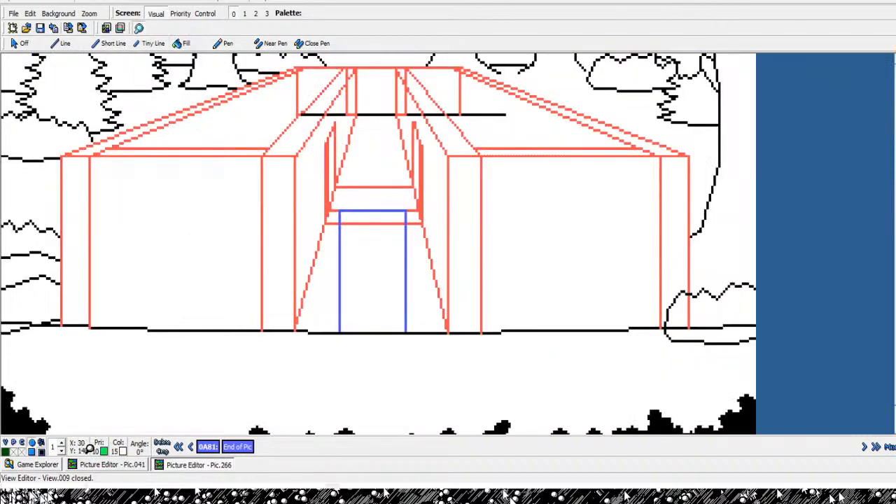
left_click_drag(161, 429, 122, 428)
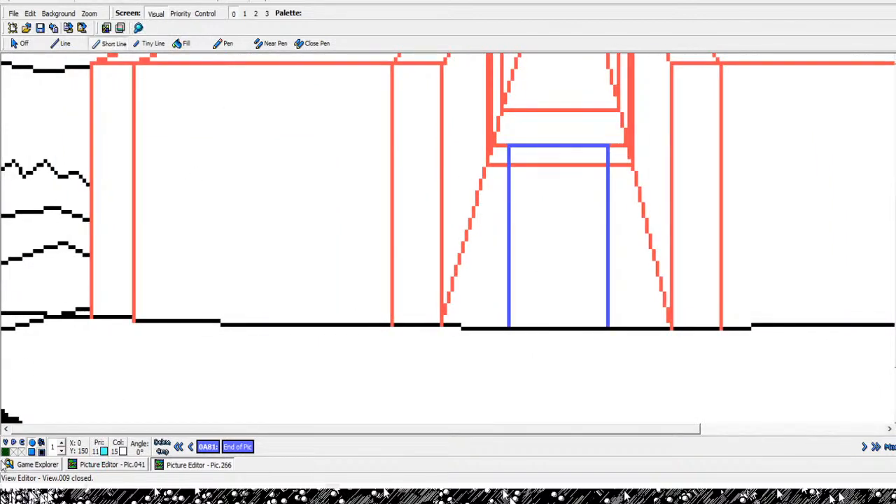
left_click(24, 348)
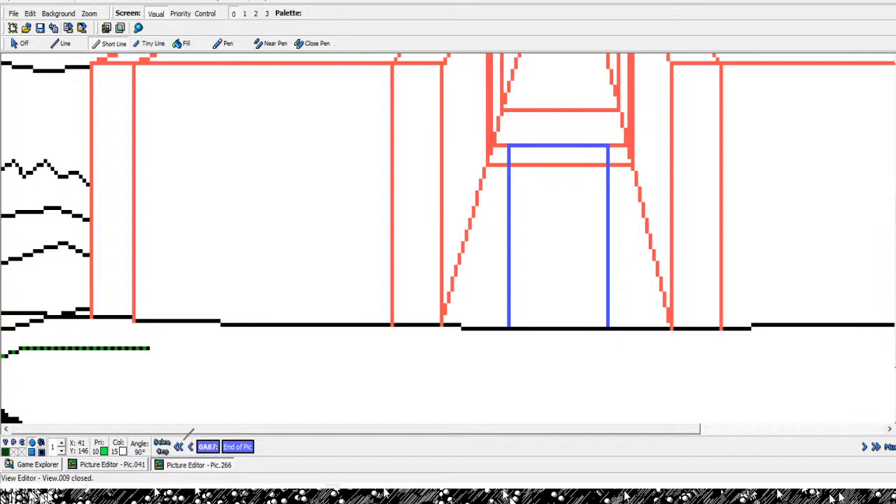
left_click(151, 336)
left_click(187, 344)
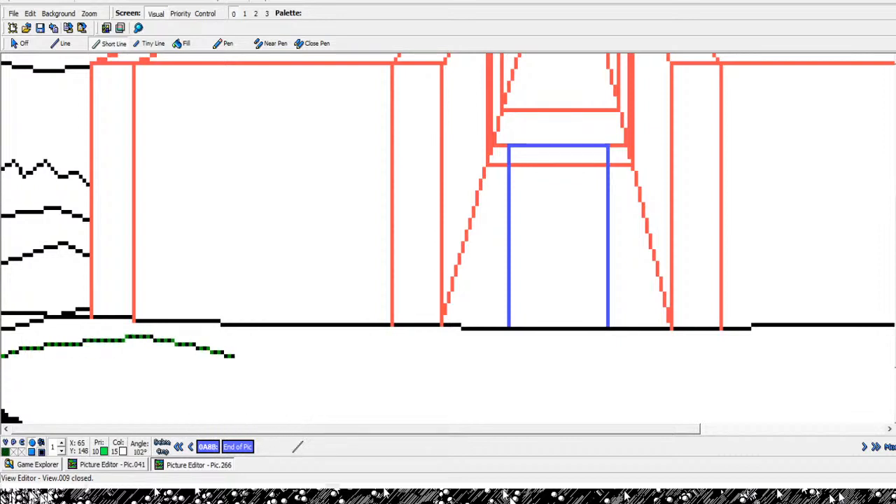
left_click(241, 352)
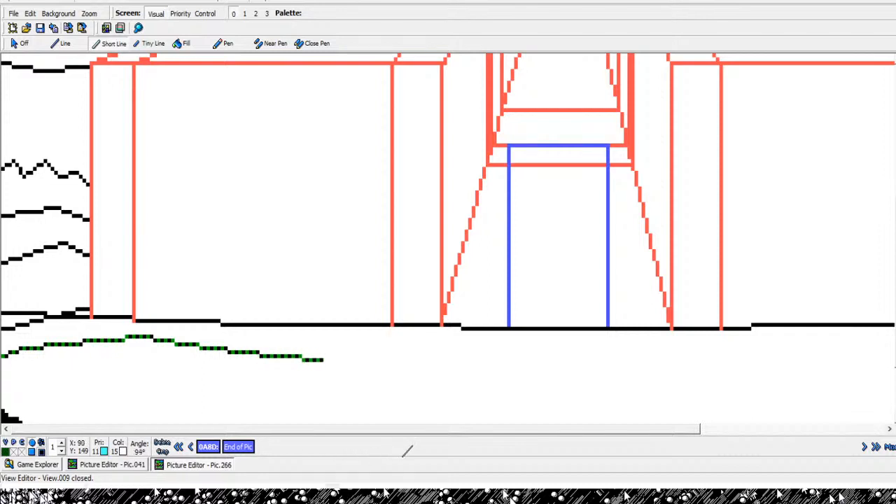
left_click(324, 367)
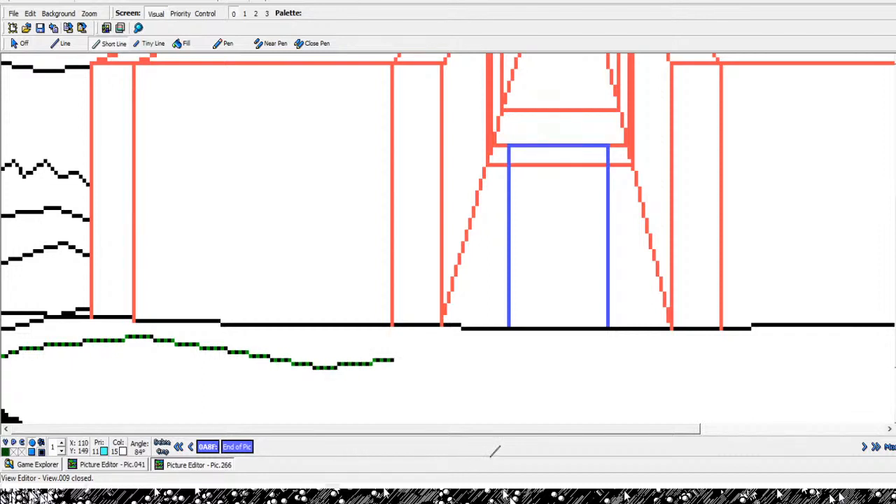
- Continue the black-and-green ground line over a small crest near x=122 and down to a low point at about (163,155)
left_click(391, 360)
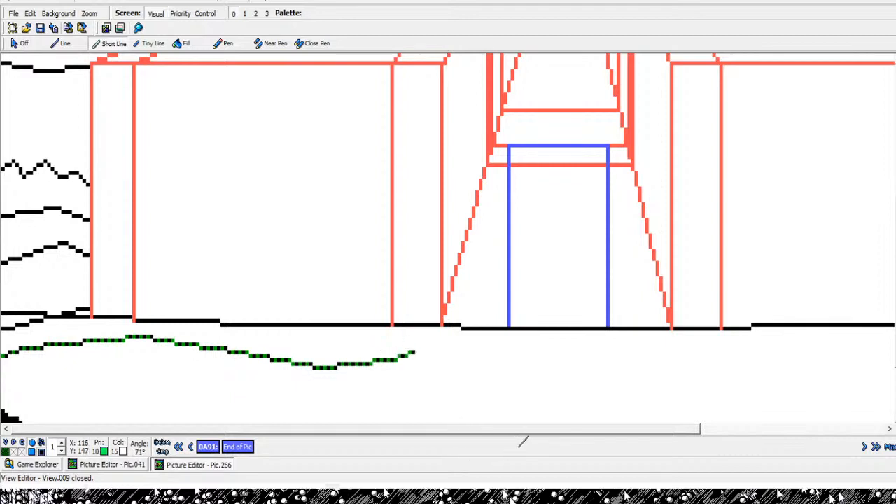
left_click(432, 348)
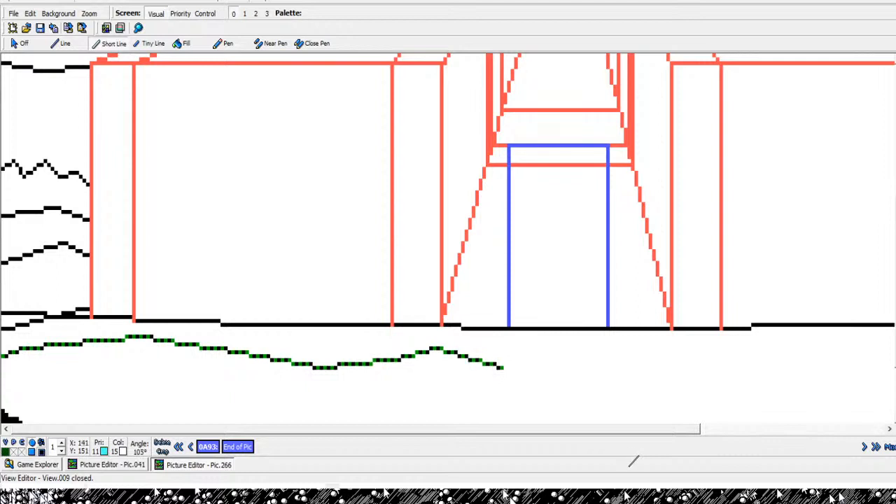
left_click(501, 372)
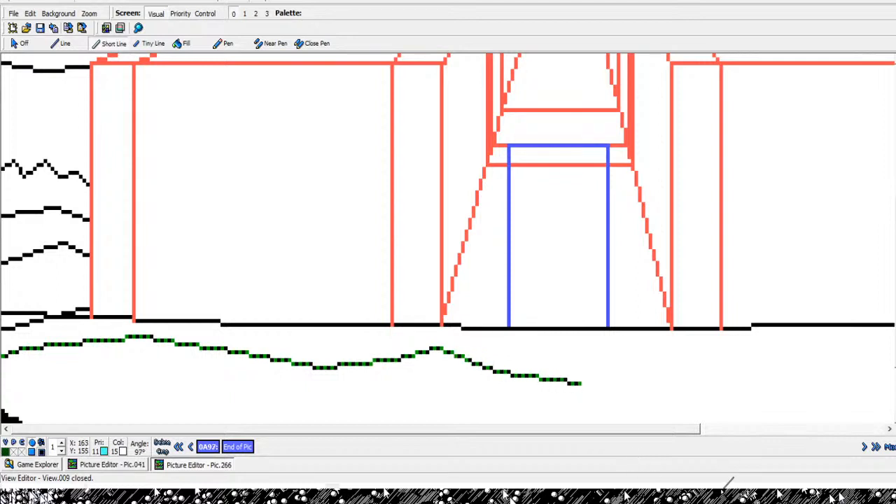
left_click(578, 383)
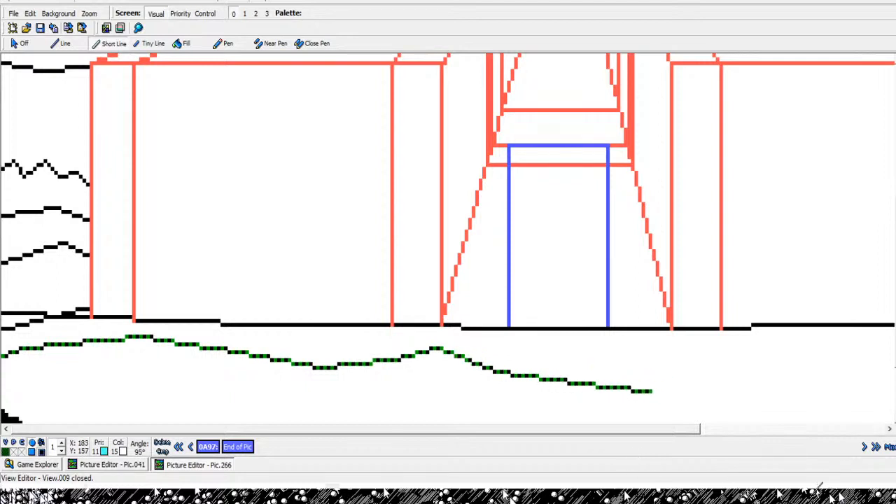
right_click(652, 395)
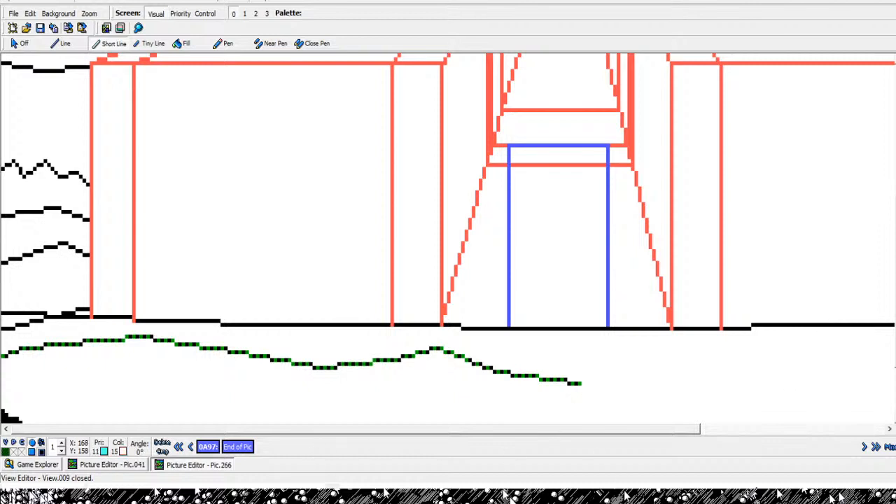
left_click(582, 384)
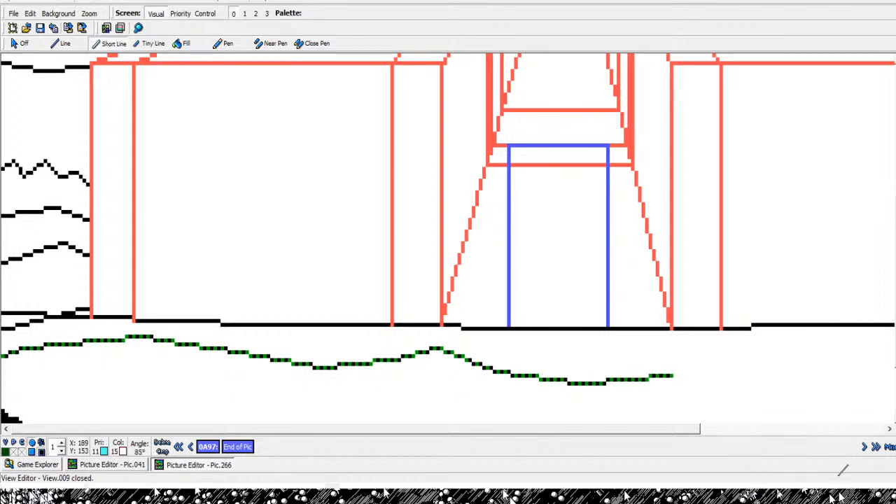
- Extend the ground line up from the dip to a crest at about (247,142) below the building's right wall
left_click(674, 376)
left_click(725, 352)
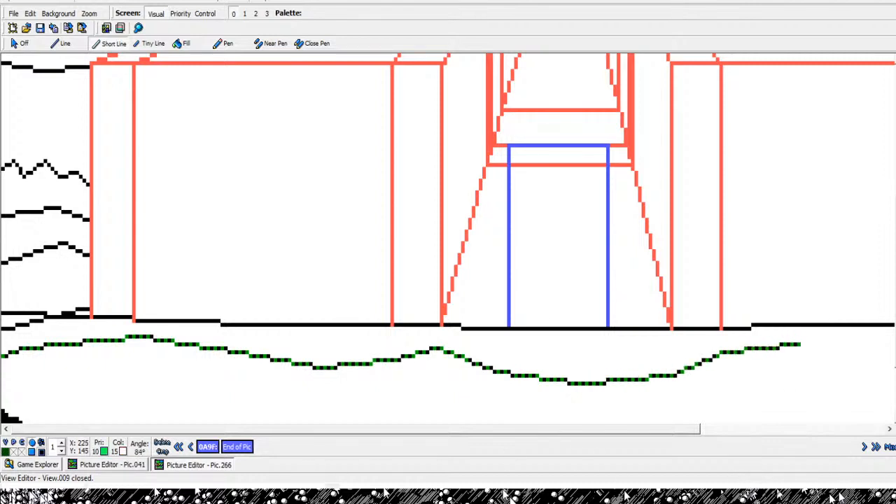
left_click(802, 341)
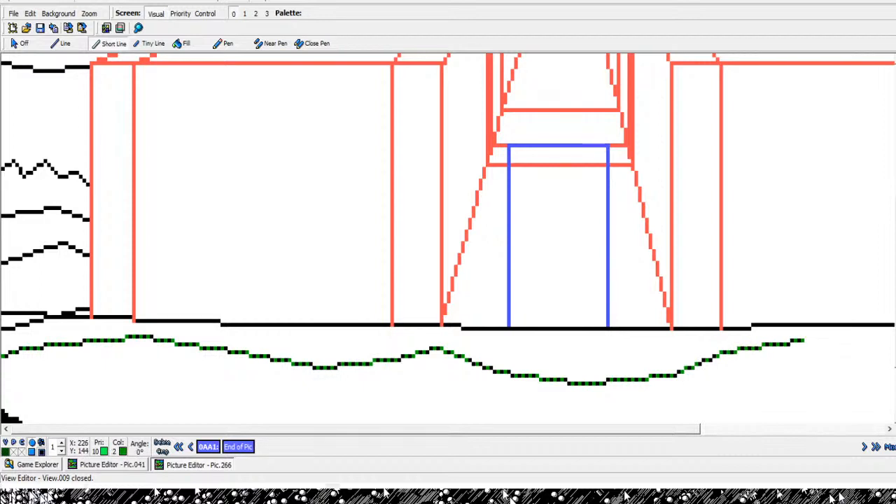
left_click_drag(600, 429, 787, 429)
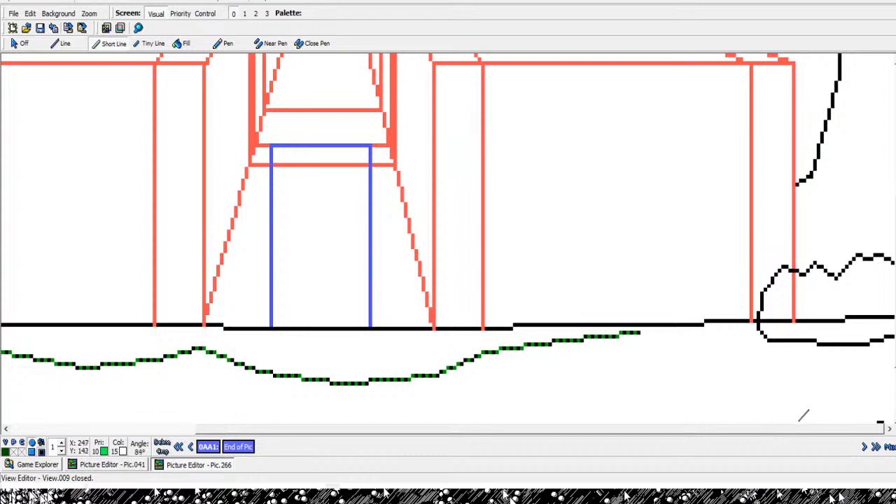
left_click(643, 332)
- Finish the black-and-green ground line with gentle waves beneath the right bush, ending at the picture's right edge
left_click(686, 344)
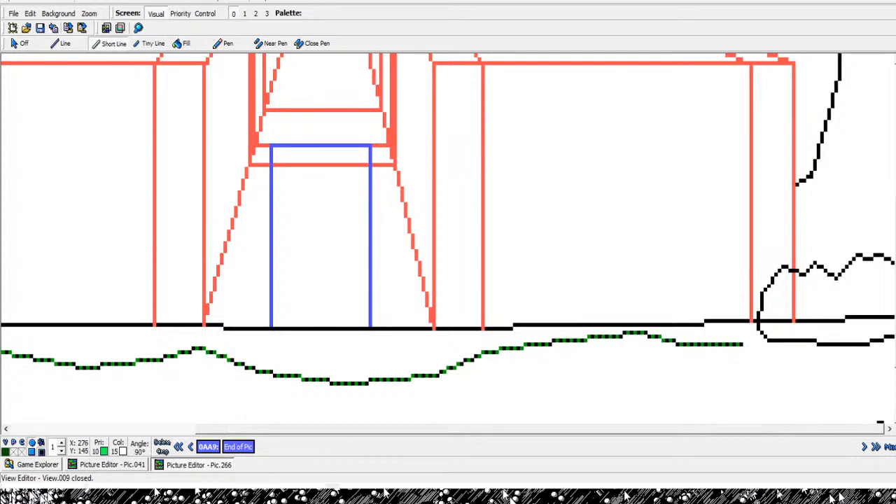
left_click(739, 340)
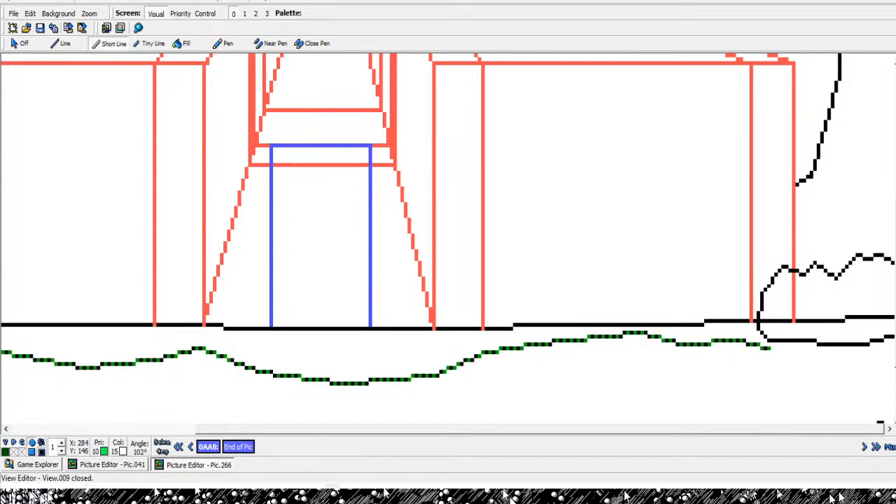
left_click(769, 348)
left_click(795, 353)
left_click(891, 356)
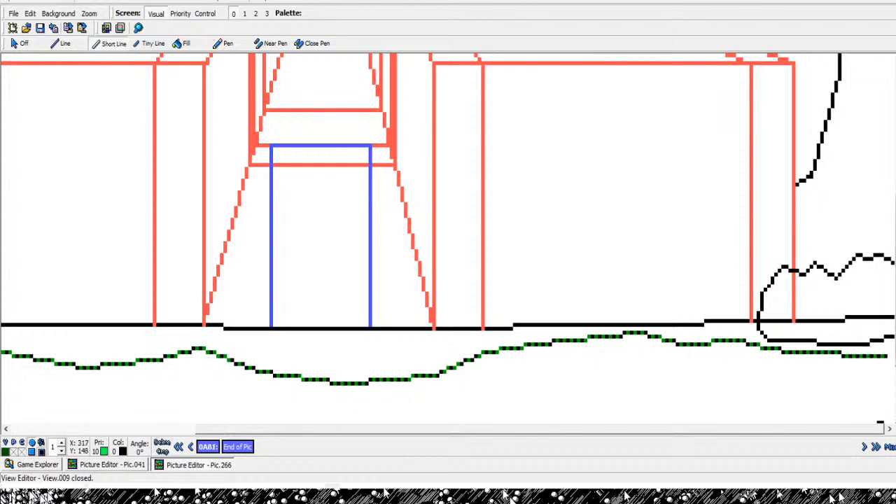
left_click_drag(895, 356, 895, 353)
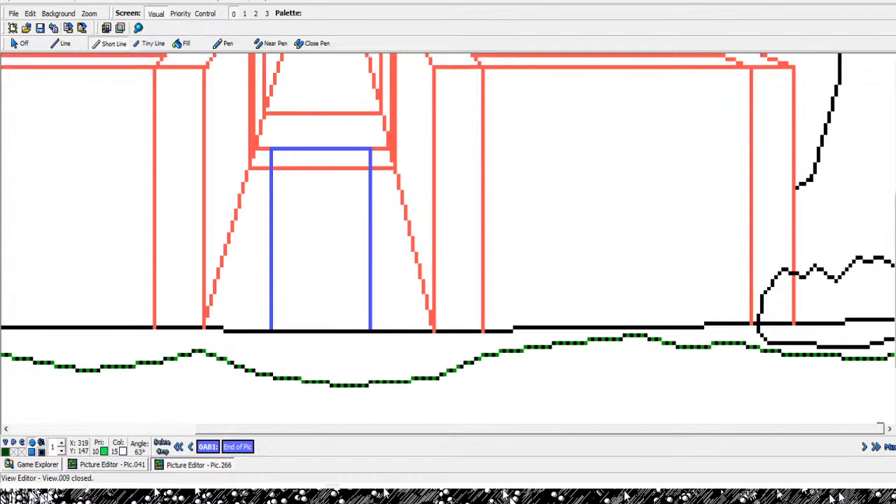
left_click(894, 357)
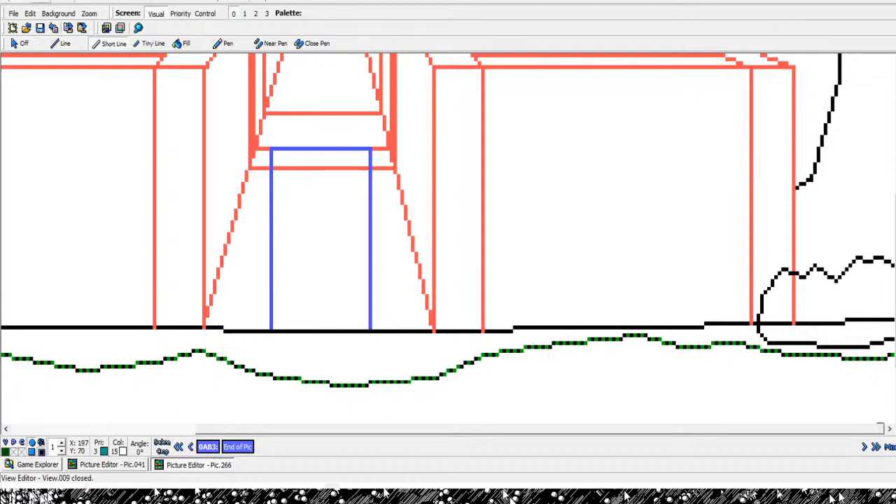
- Check the whole scene, then branch a second black-and-green Short Line from the left hump to about (49,149) and curve it back left
left_click(138, 28)
right_click(507, 384)
right_click(503, 386)
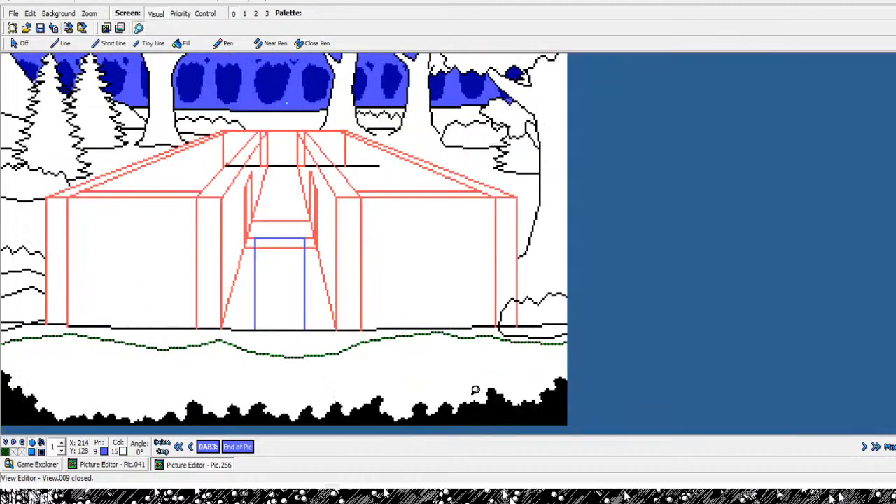
left_click(475, 390)
left_click(476, 390)
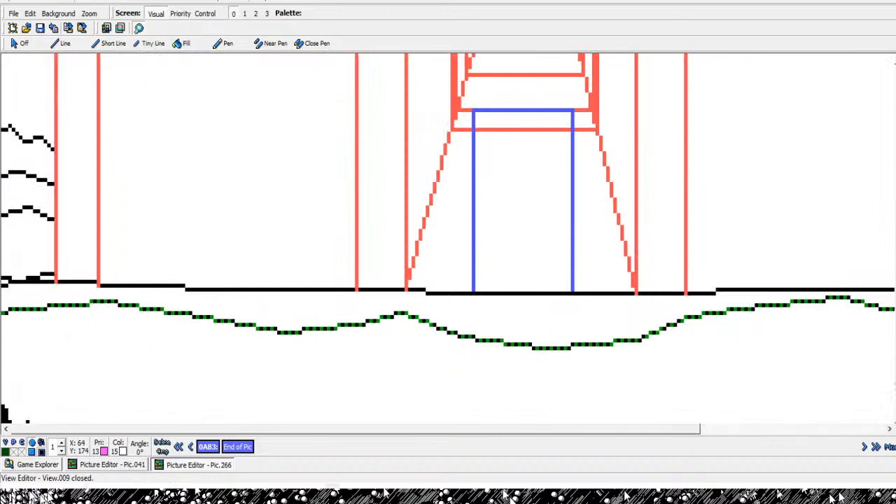
left_click_drag(192, 429, 165, 429)
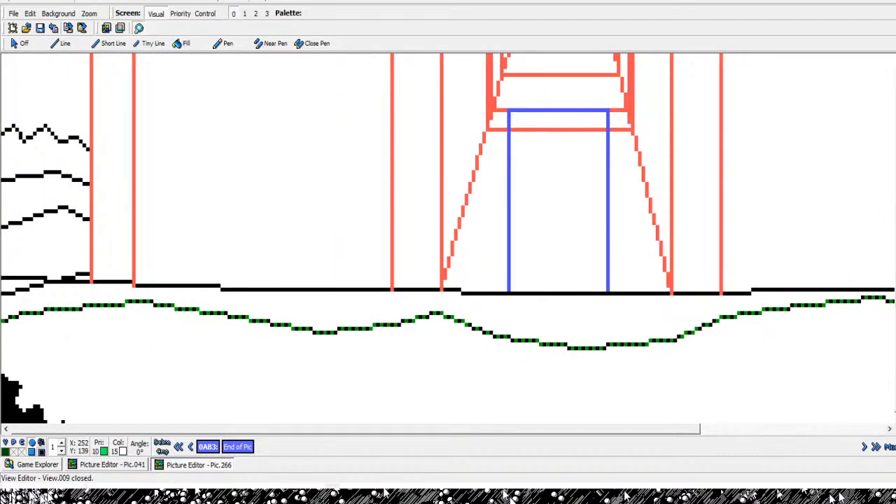
scroll(448, 238, "down", 1)
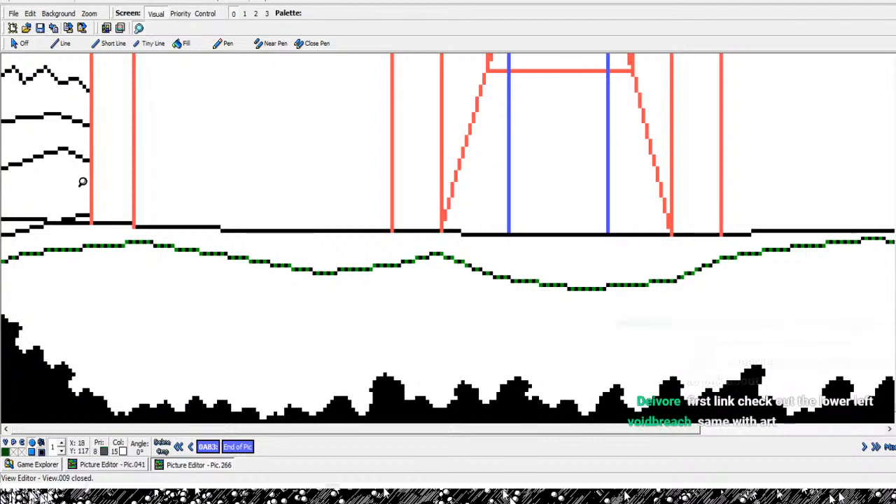
left_click(111, 44)
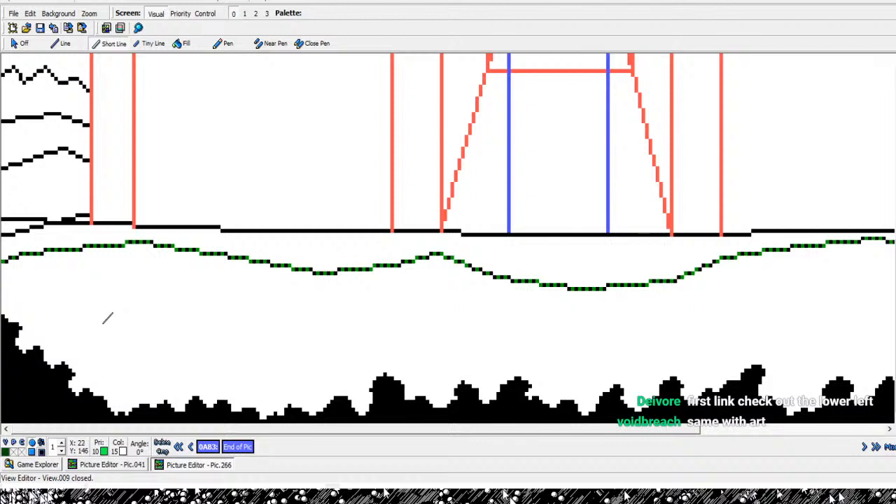
left_click(107, 317)
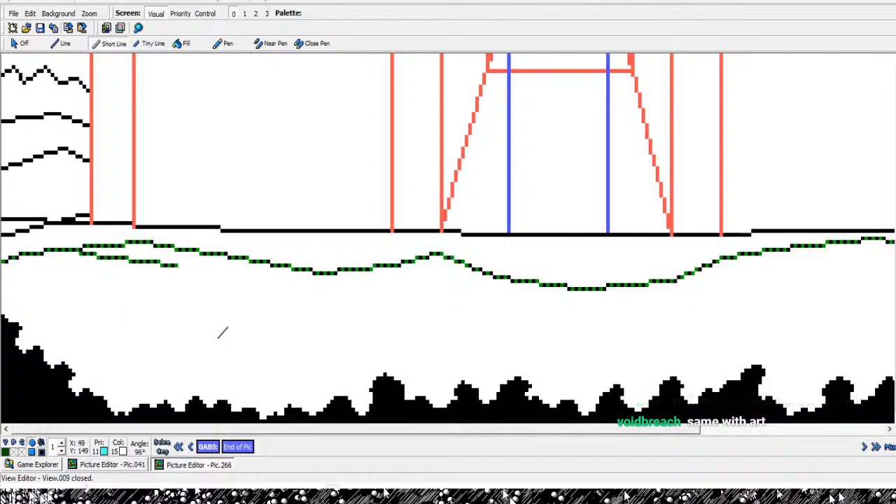
left_click(222, 333)
left_click(208, 345)
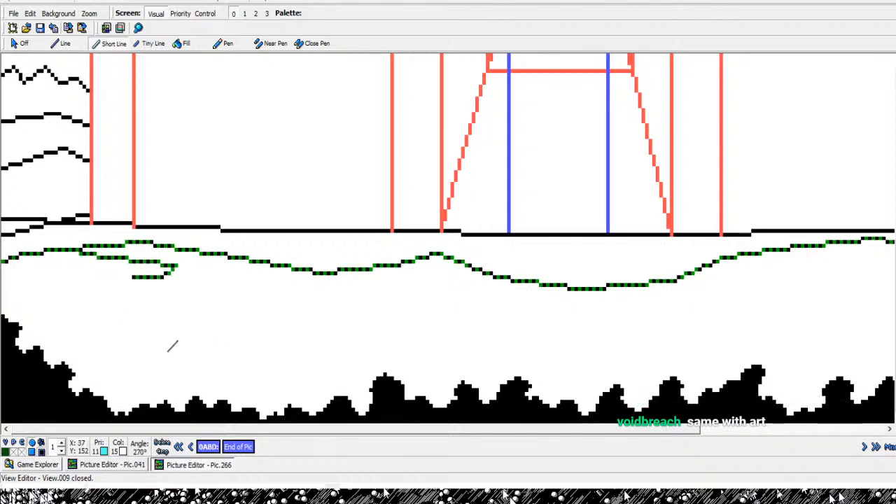
- Continue the winding branch line left to about x=9, and turn it back right to about x=40 above the dark foreground bushes
left_click(124, 356)
left_click(68, 362)
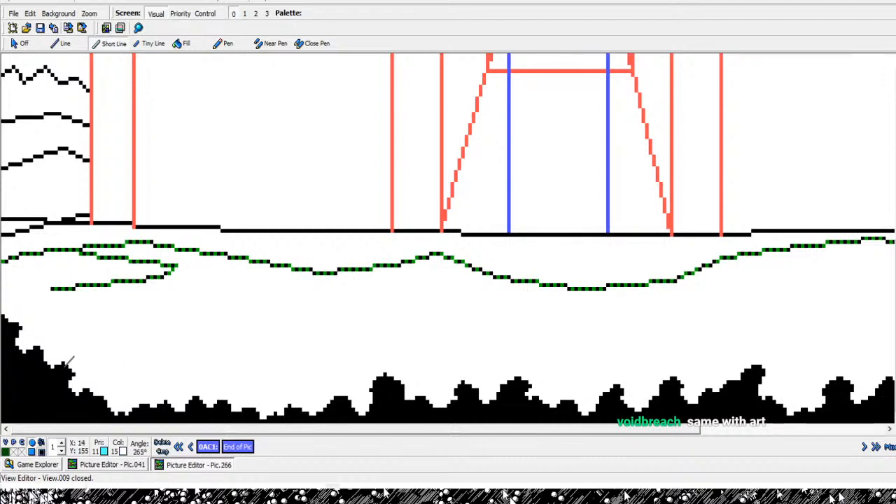
left_click(39, 378)
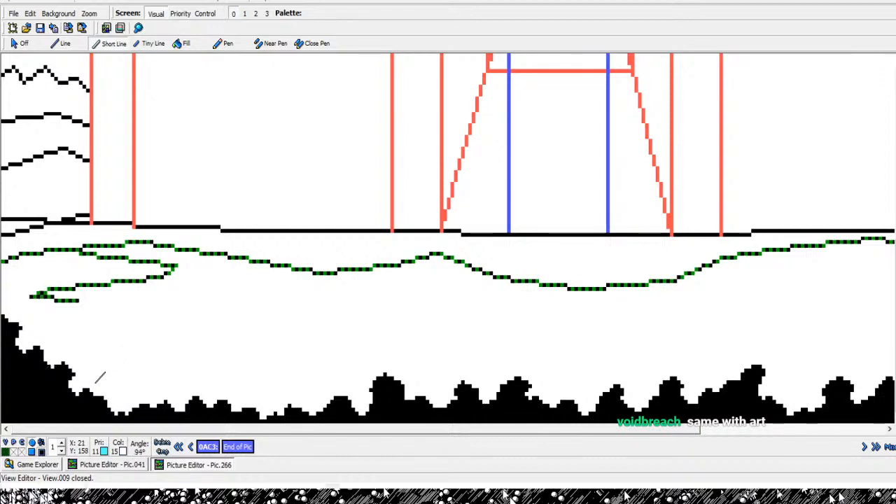
left_click(136, 382)
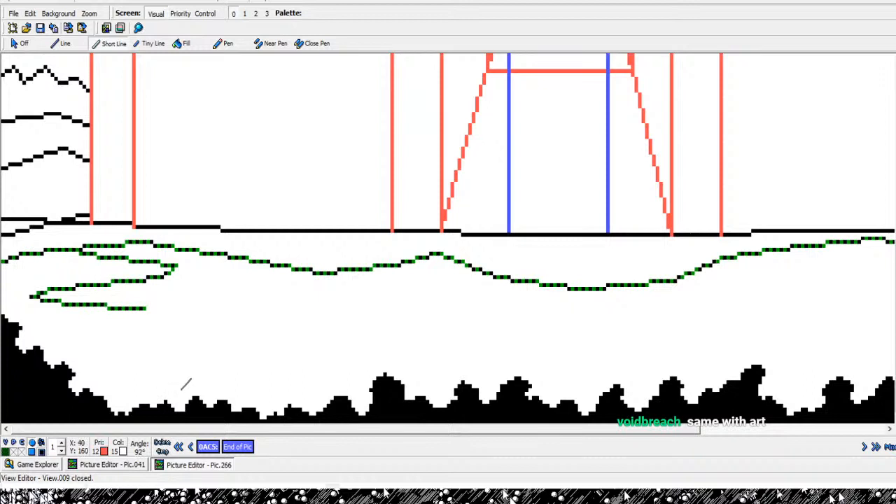
- Extend the black-and-green dithered shadow outline on the left lawn with short lines, out to a rightward point and back left
left_click(185, 394)
left_click(242, 405)
left_click(259, 413)
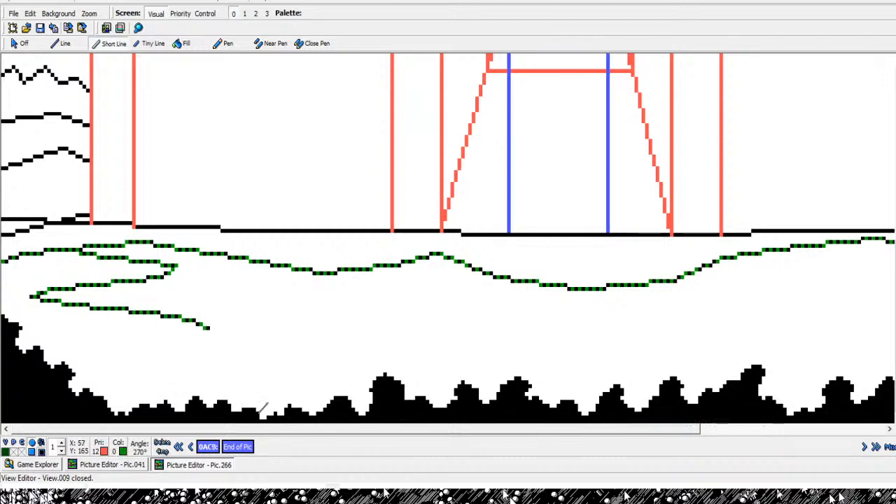
left_click(233, 422)
left_click(181, 433)
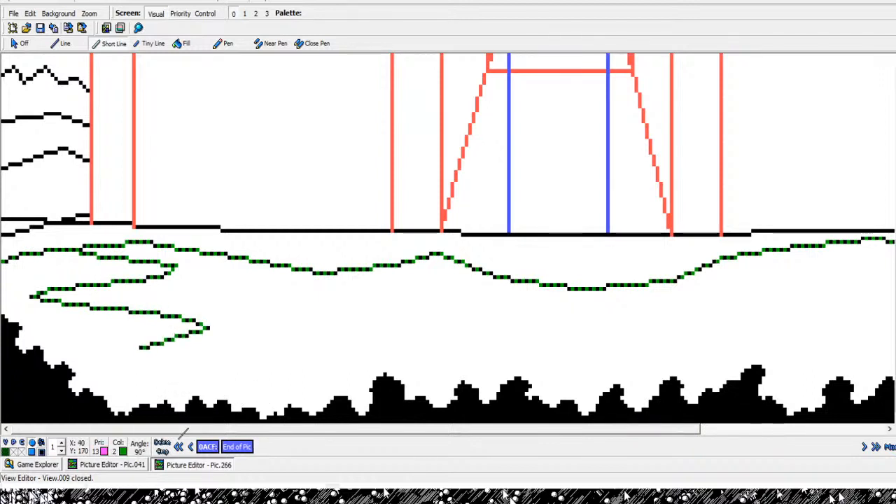
left_click(150, 442)
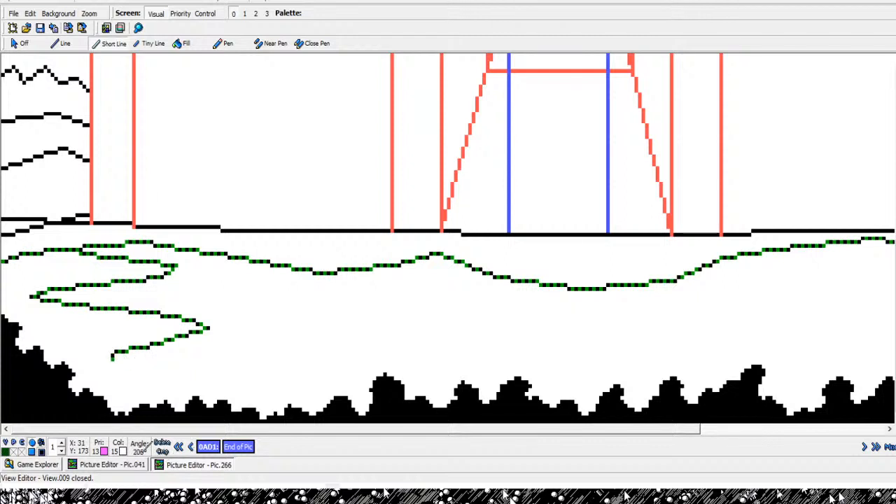
- Continue the shadow outline into a second, lower rightward point and end it at the black bush silhouettes
left_click(224, 462)
left_click(248, 466)
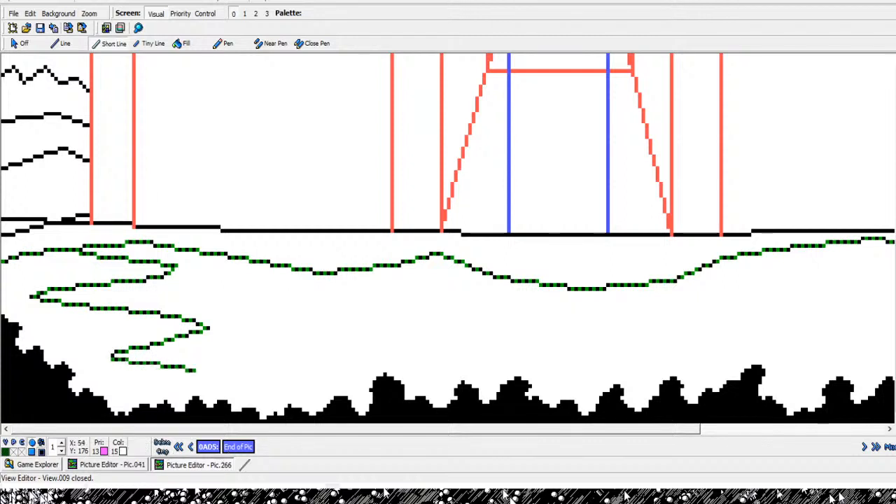
left_click(286, 472)
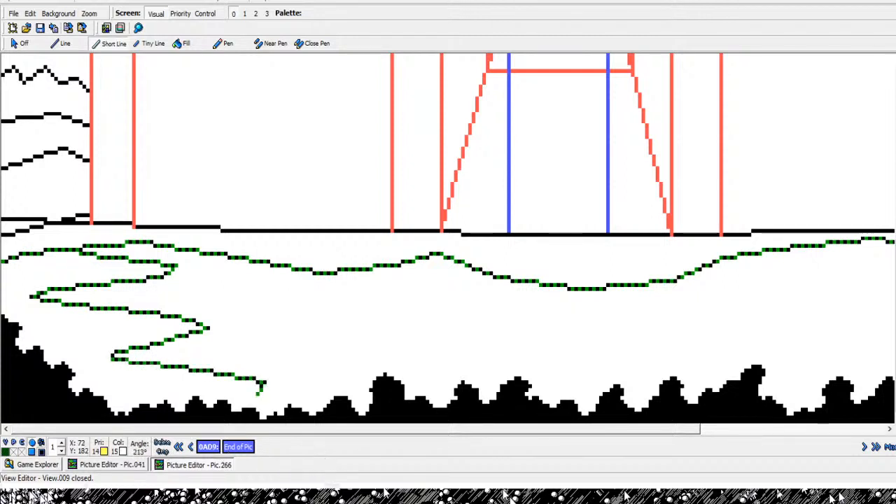
left_click(336, 483)
left_click(342, 485)
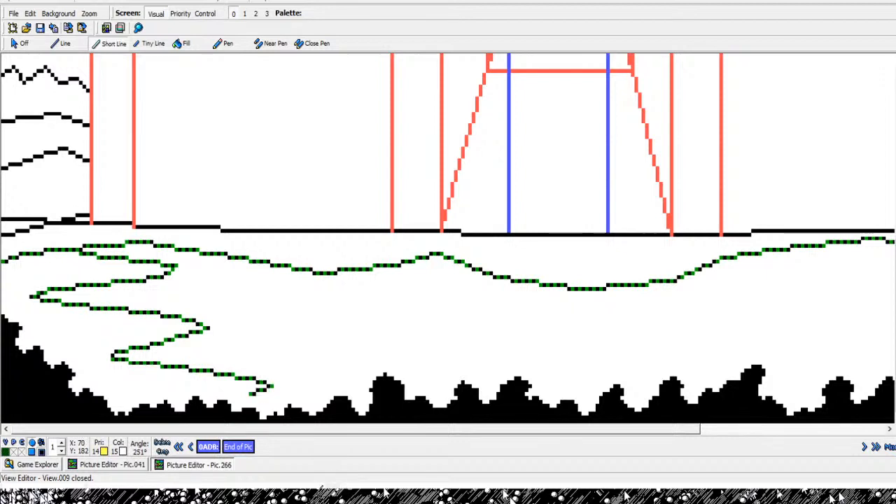
left_click(314, 500)
left_click(232, 396)
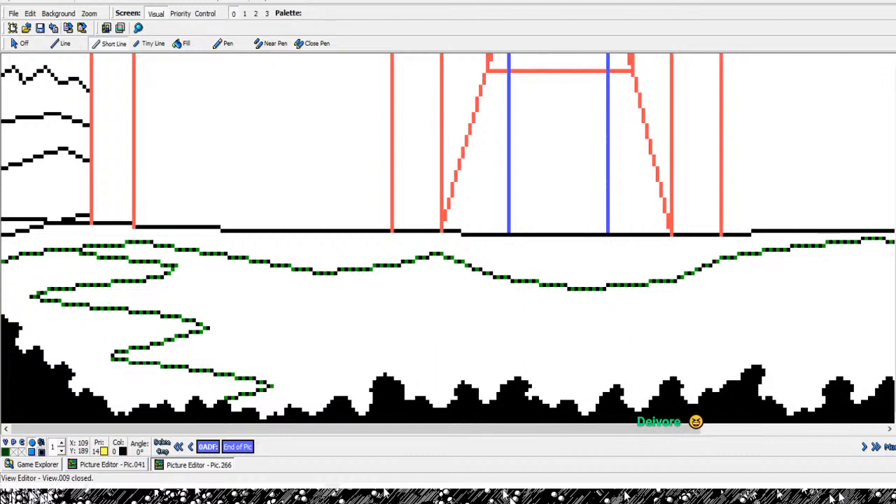
- Fill the shaded lawn area enclosed by the outline with the black-and-dark-green dither
left_click(182, 43)
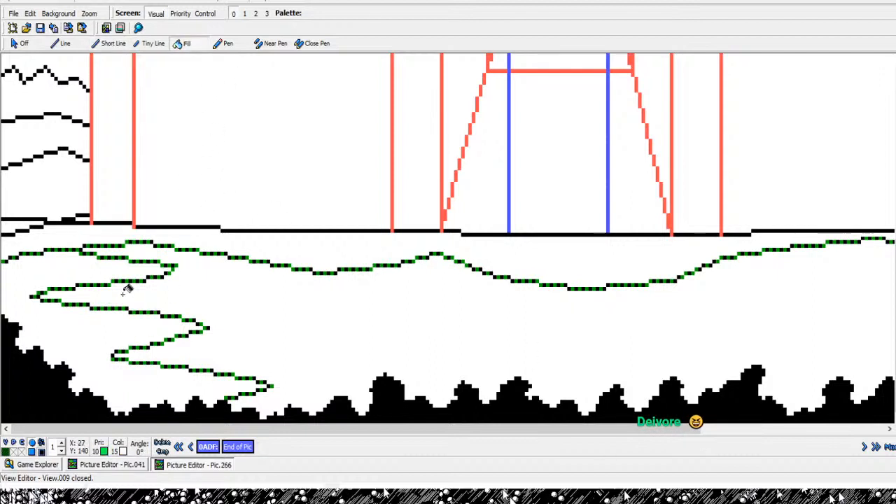
left_click(81, 338)
left_click(120, 238)
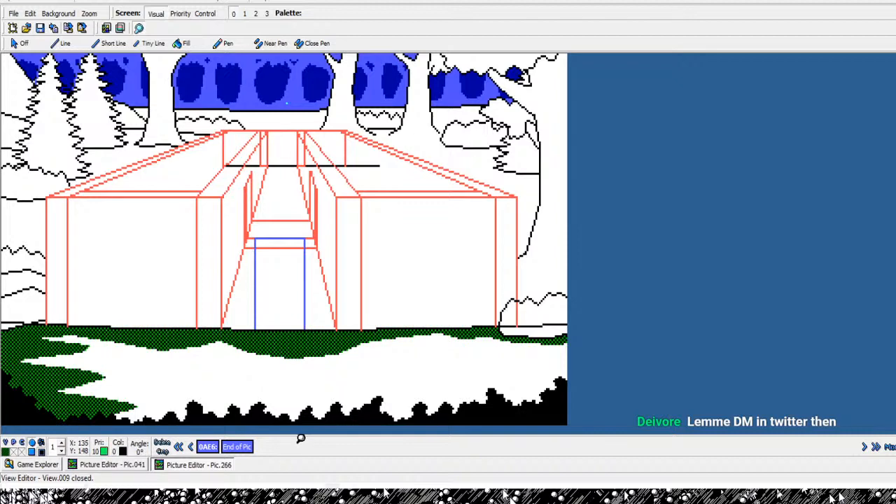
- Examine the dithered lawn shadow and the unfilled ground below the house, up close and in the full picture
scroll(487, 350, "up", 3)
left_click_drag(728, 429, 776, 429)
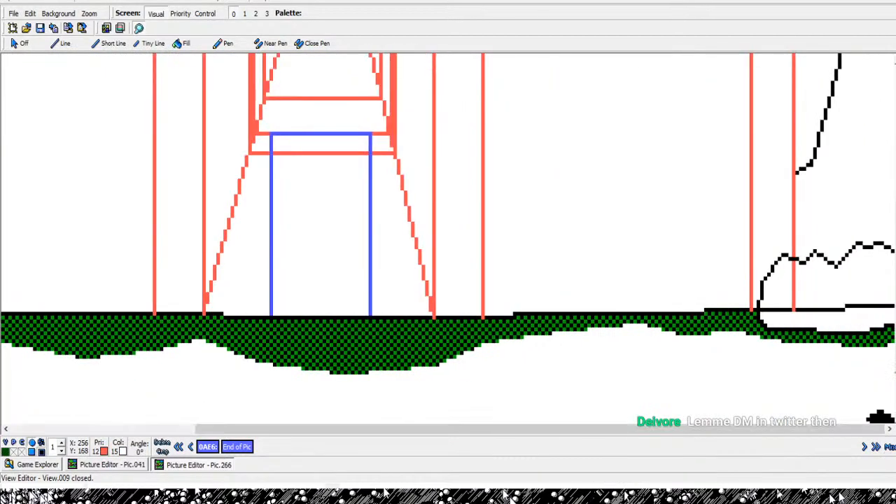
left_click_drag(895, 280, 895, 319)
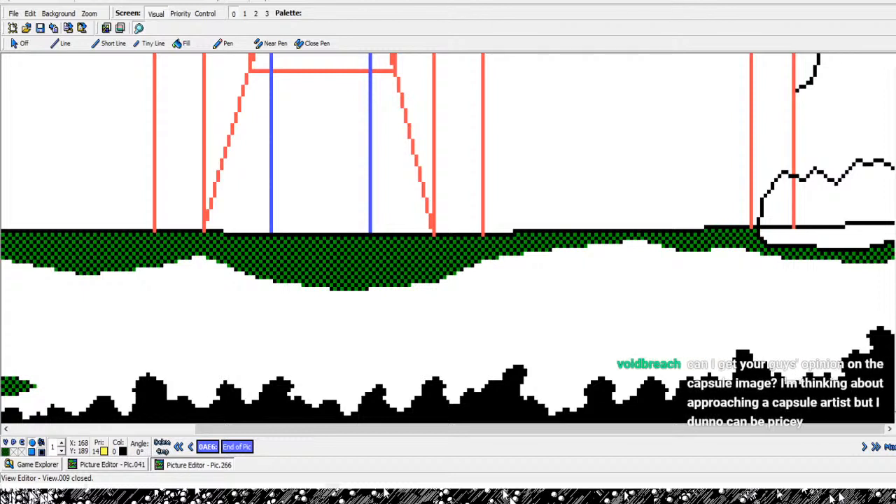
left_click(139, 27)
left_click(423, 293)
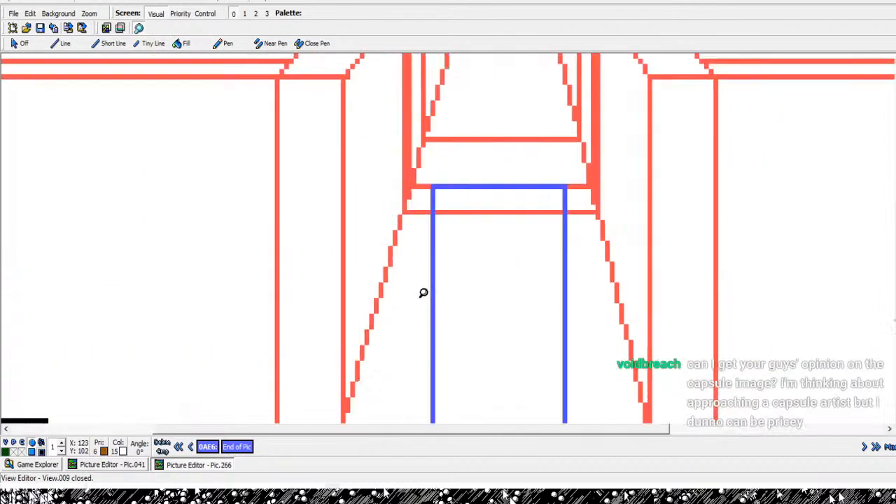
scroll(423, 293, "up", 1)
scroll(500, 446, "down", 6)
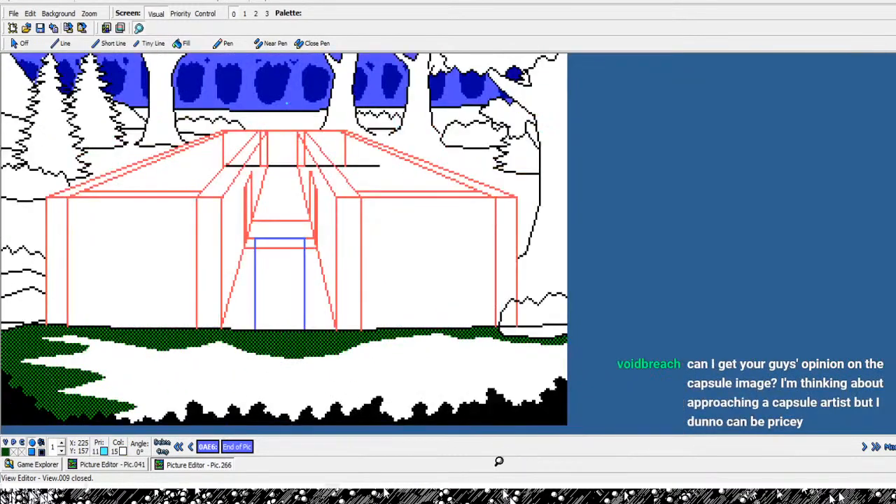
scroll(560, 438, "up", 1)
scroll(587, 428, "down", 1)
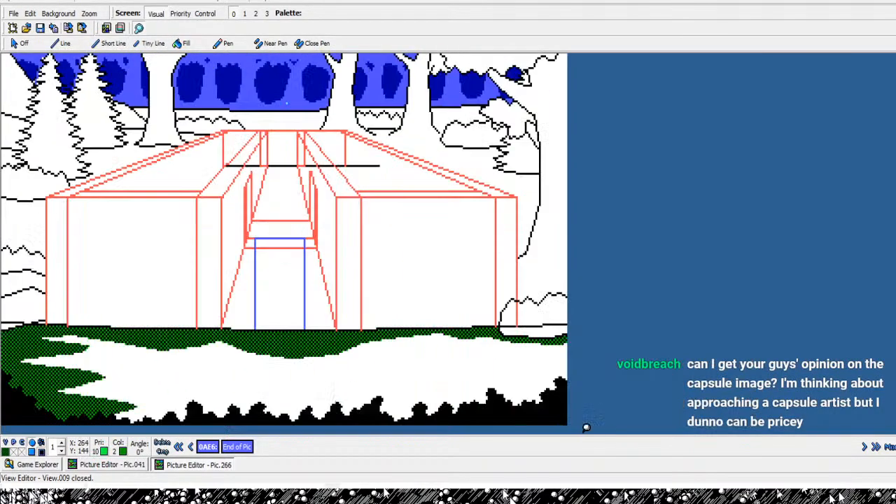
- Using short lines in a light-green dither, draw the upper edge of a lawn highlight from the picture's right edge, sloping down leftward
left_click(110, 43)
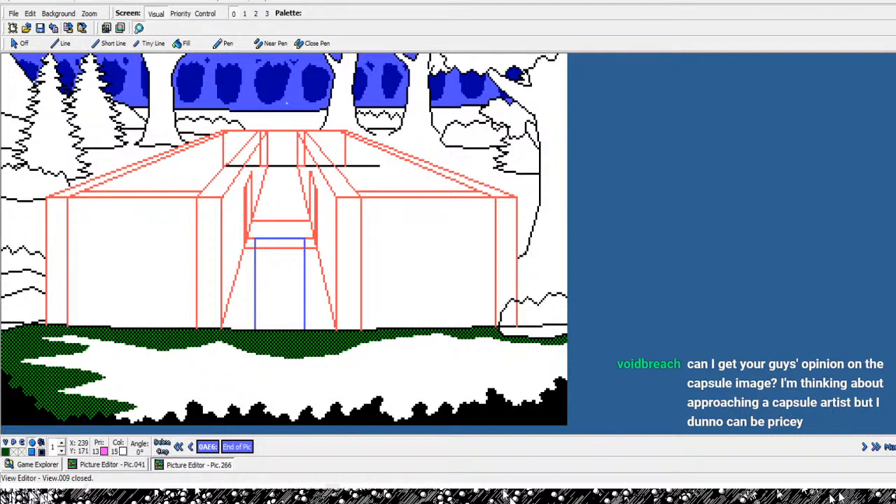
scroll(487, 379, "up", 2)
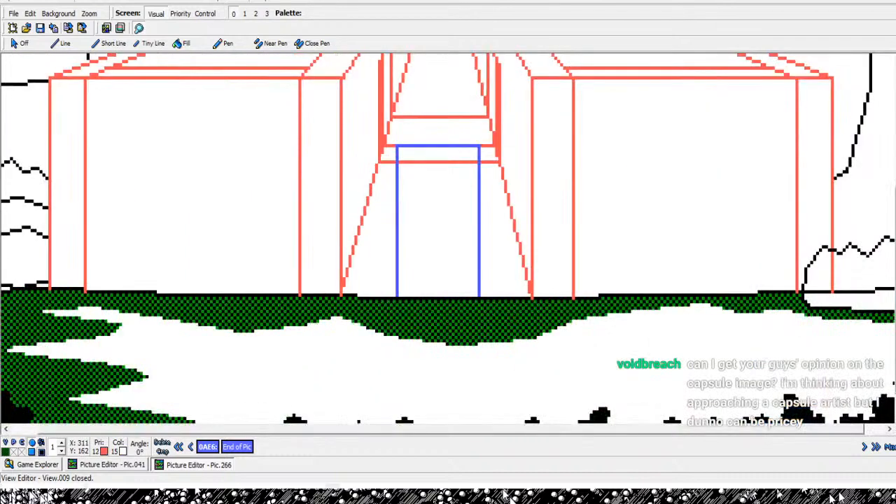
scroll(448, 239, "down", 1)
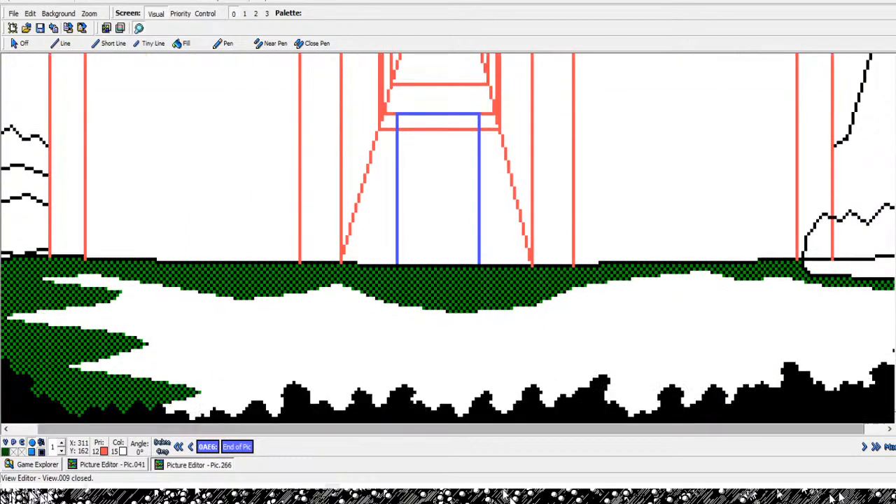
scroll(448, 238, "right", 1)
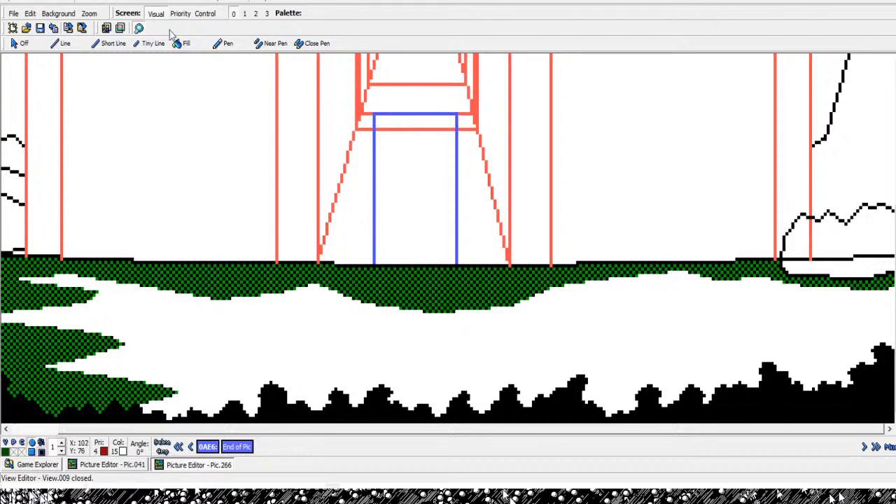
left_click(110, 44)
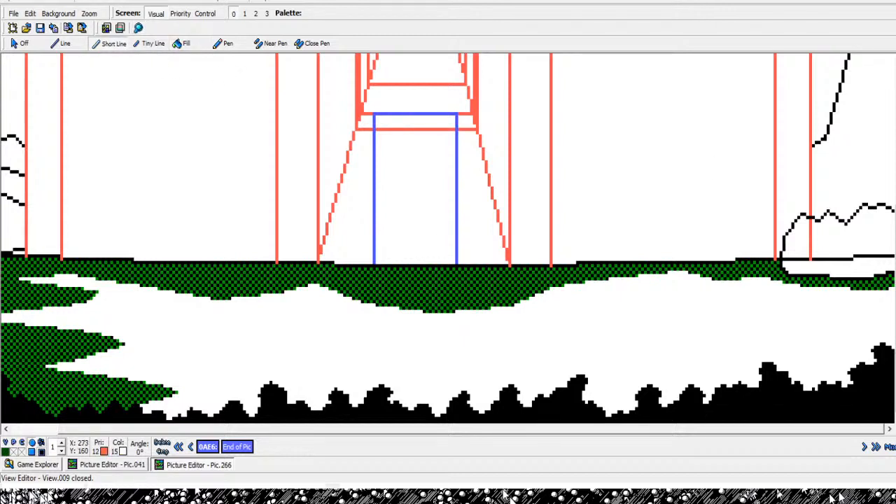
left_click(893, 315)
right_click(878, 310)
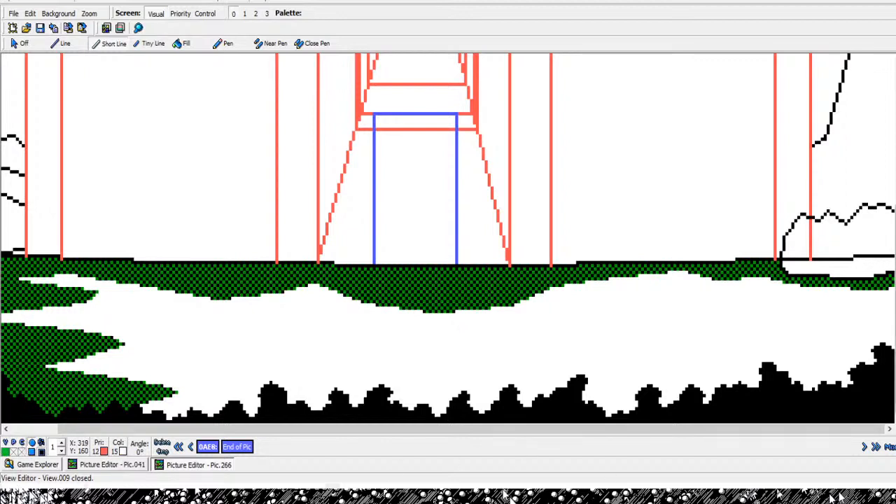
left_click(894, 314)
left_click(822, 308)
left_click(751, 311)
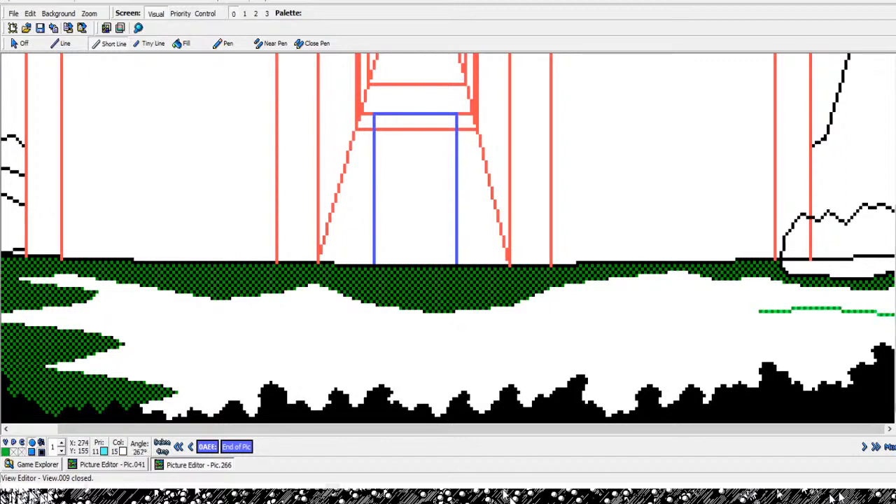
left_click(669, 327)
left_click(592, 338)
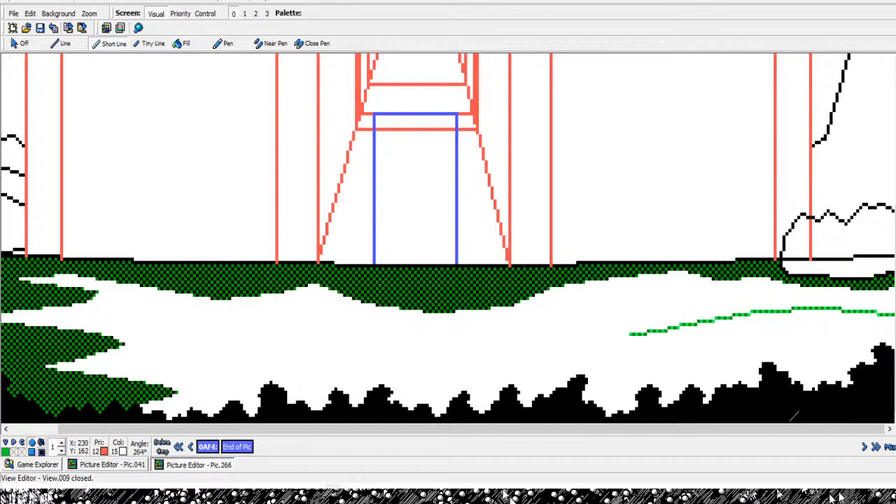
- Carry the highlight outline left to a point below the doorway and hook it back down into the black bushes
left_click(535, 350)
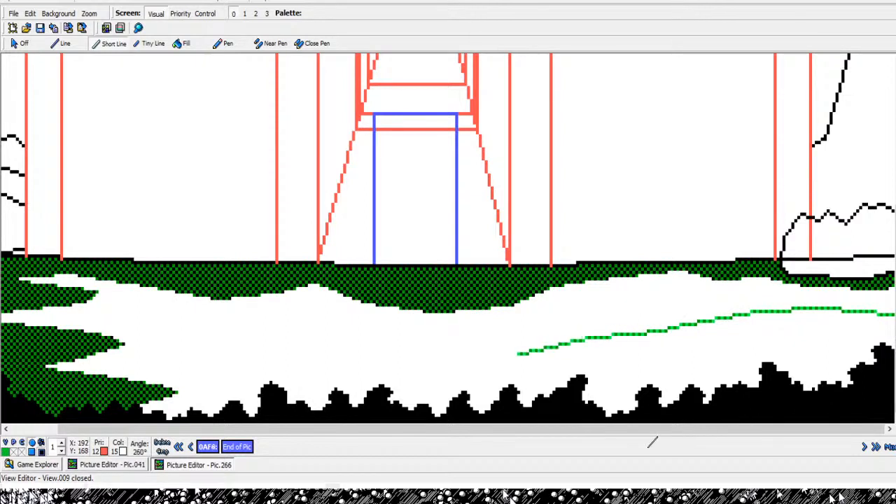
left_click(516, 352)
left_click(491, 354)
left_click(476, 358)
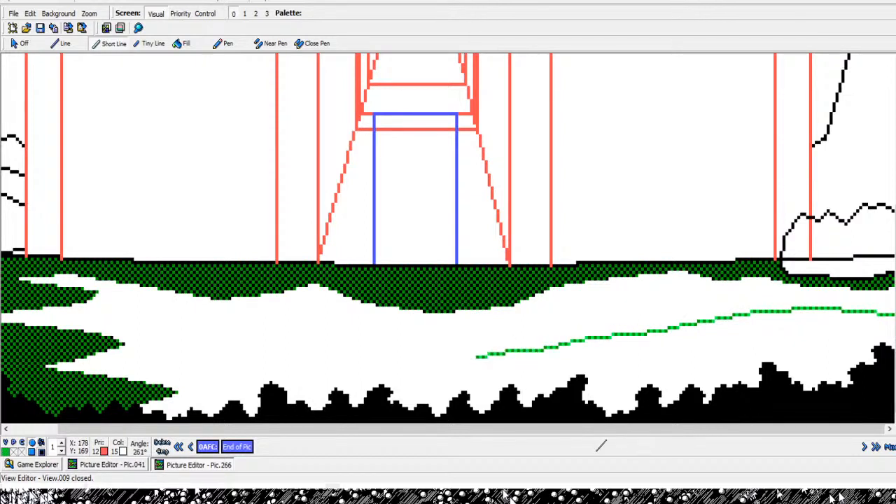
left_click(473, 363)
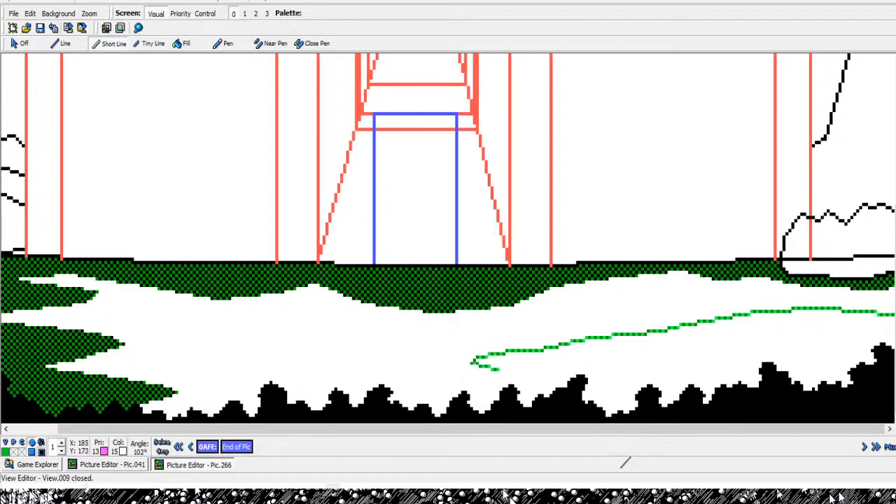
left_click(503, 373)
left_click(543, 377)
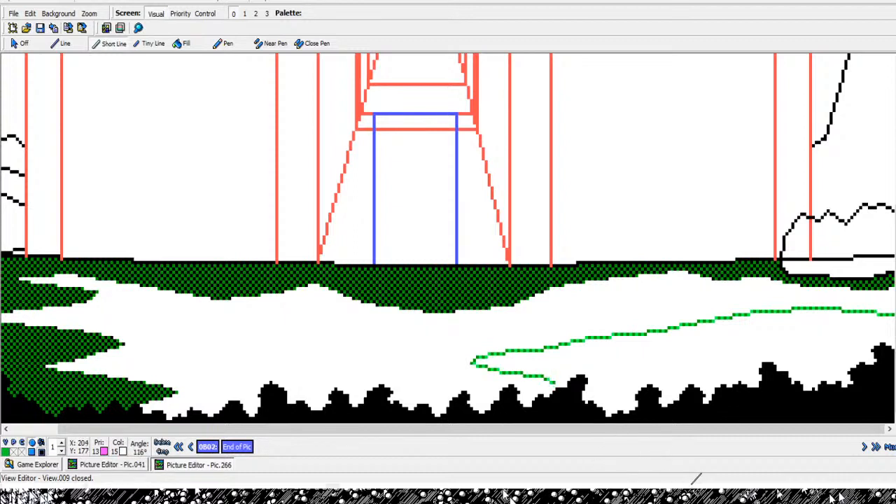
left_click(548, 382)
left_click(520, 384)
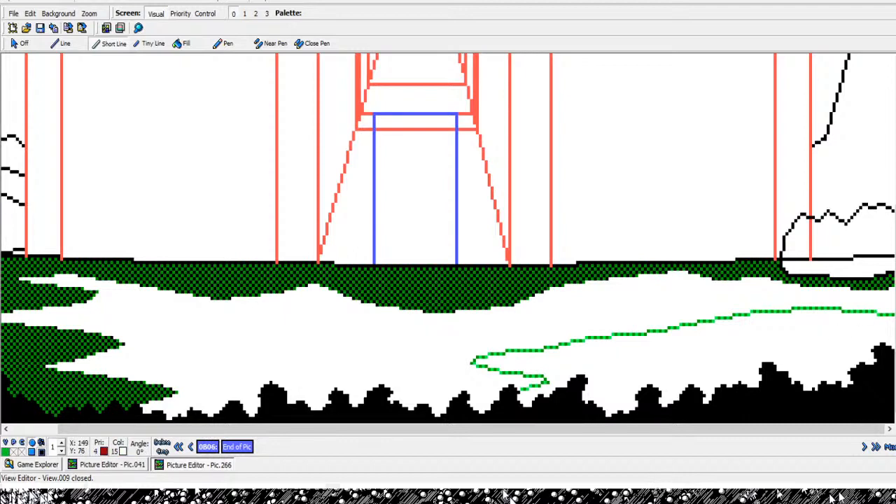
- Fill the right-hand highlight area with the light-green dither and the remaining white lawn with solid green
left_click(185, 43)
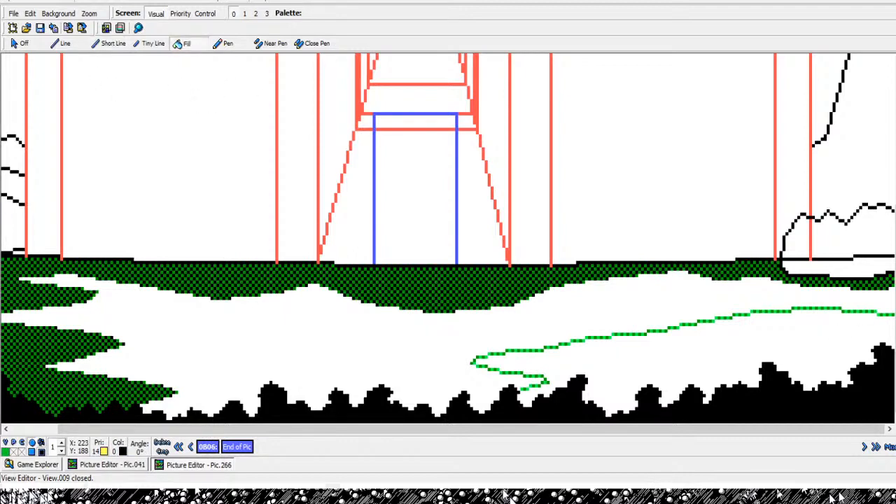
left_click(728, 347)
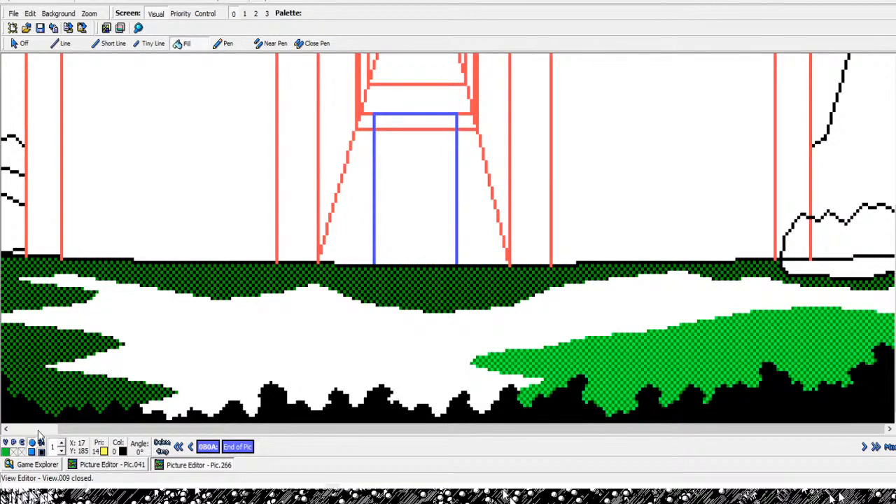
left_click(26, 499)
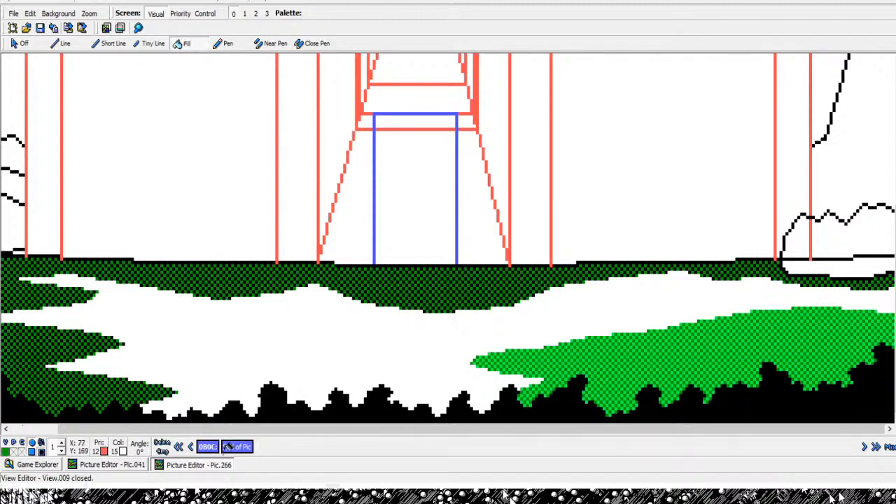
left_click(250, 375)
- Review the coloured lawn in the full picture, check the stone room in Pic.041, and return to the lawn in Pic.266
left_click(138, 28)
right_click(491, 403)
right_click(490, 399)
right_click(490, 396)
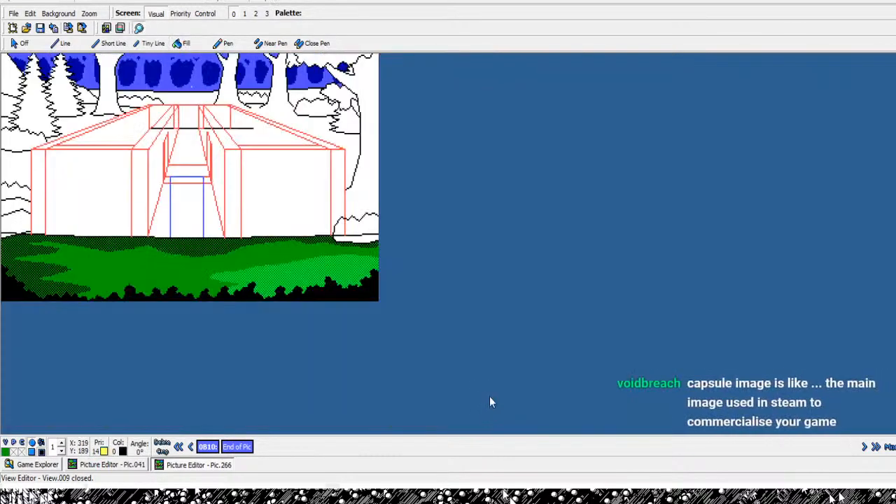
left_click(371, 295)
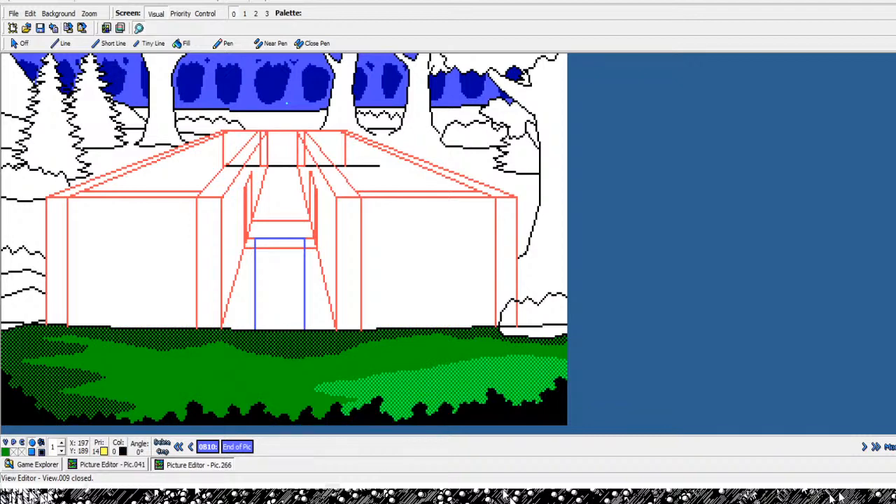
left_click(112, 465)
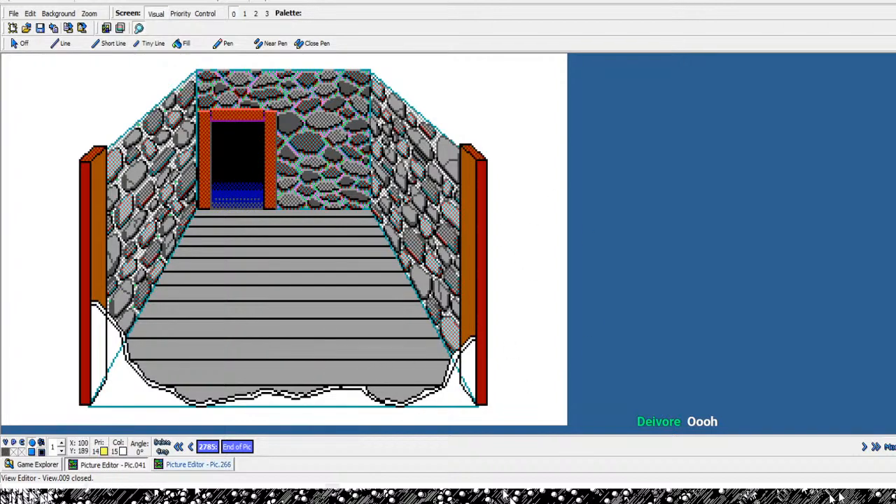
left_click(198, 465)
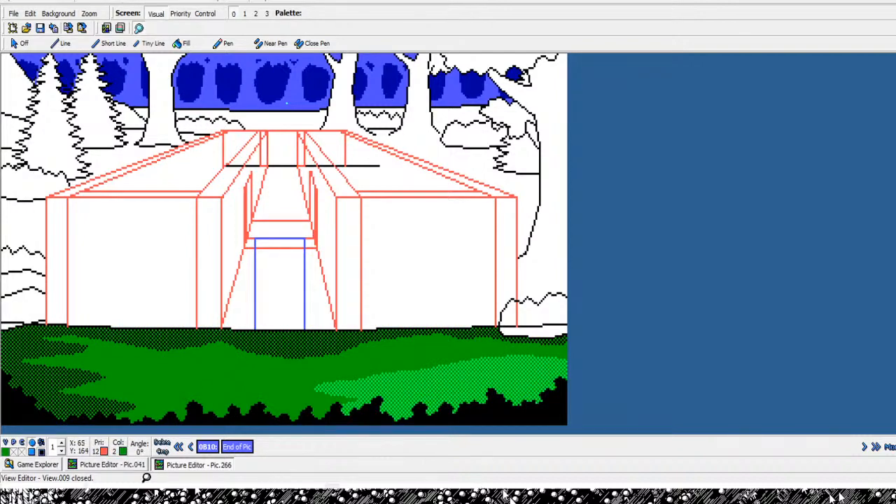
scroll(147, 479, "up", 2)
scroll(861, 440, "up", 1)
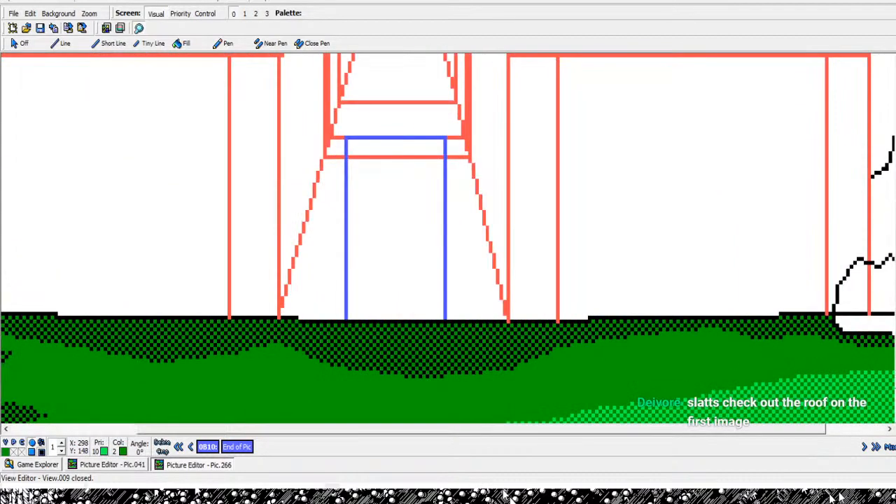
- Break up the left tip of the light-green lawn highlight with horizontal dithered short lines, undoing and redrawing the last strokes
scroll(448, 238, "down", 2)
left_click_drag(630, 428, 694, 429)
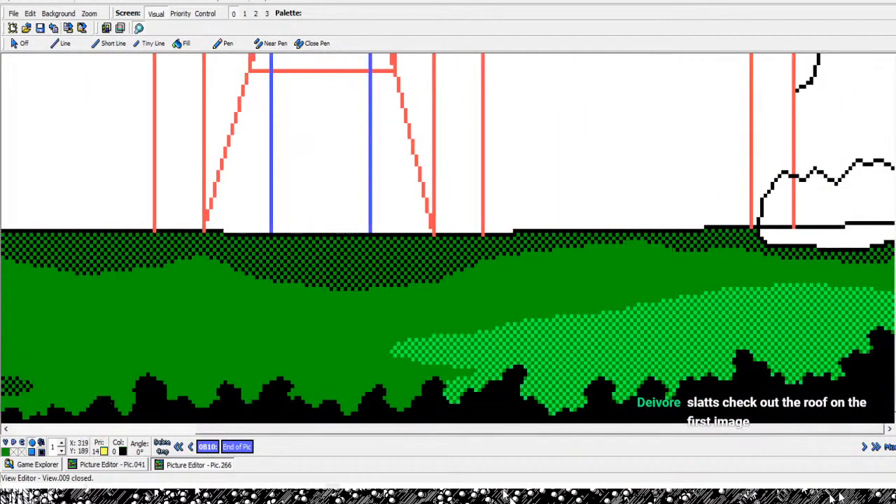
left_click(108, 43)
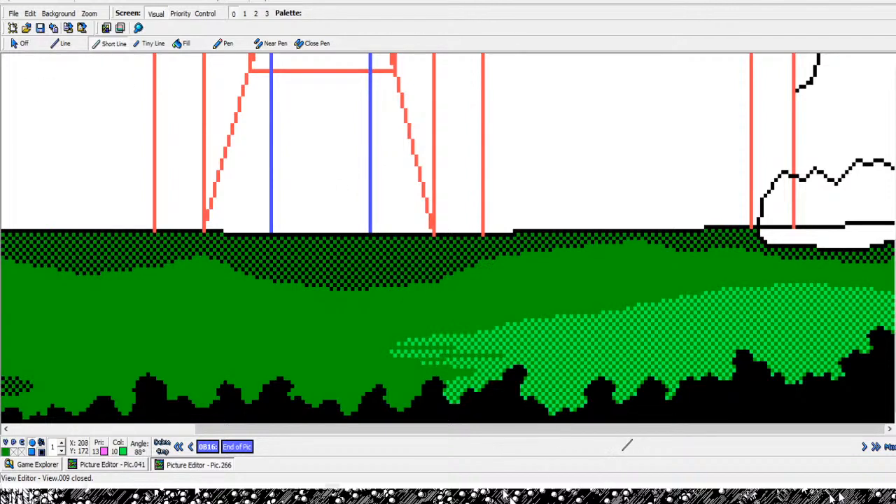
key("ctrl+z")
key("ctrl+z")
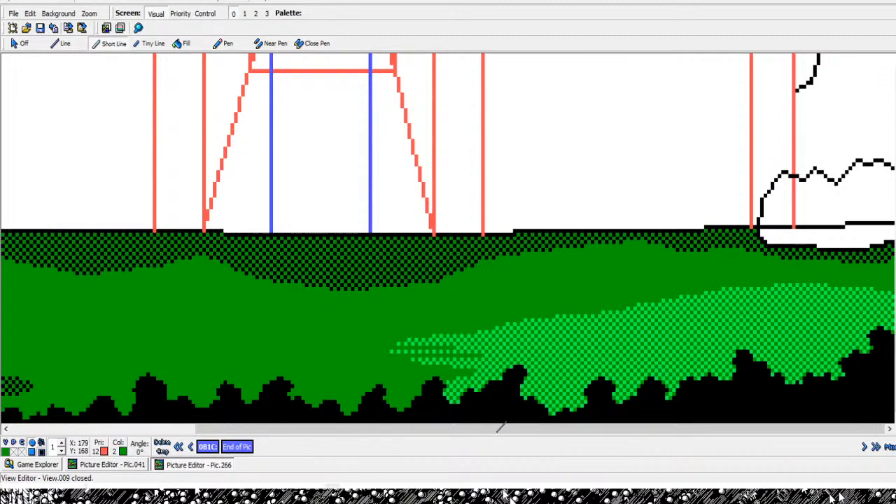
left_click(665, 428)
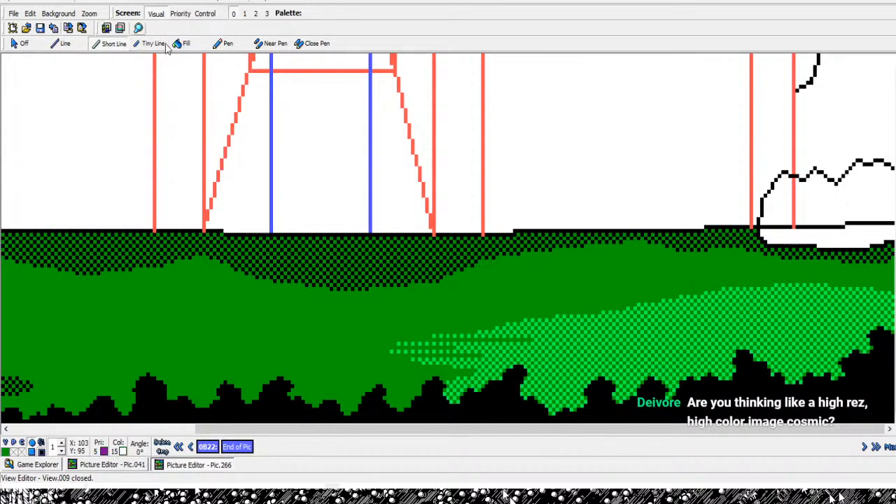
- Try a pitched roof outline in magenta lines from the house's left eave corner to a central peak and down to the right eave corner
left_click(138, 28)
right_click(283, 166)
right_click(283, 166)
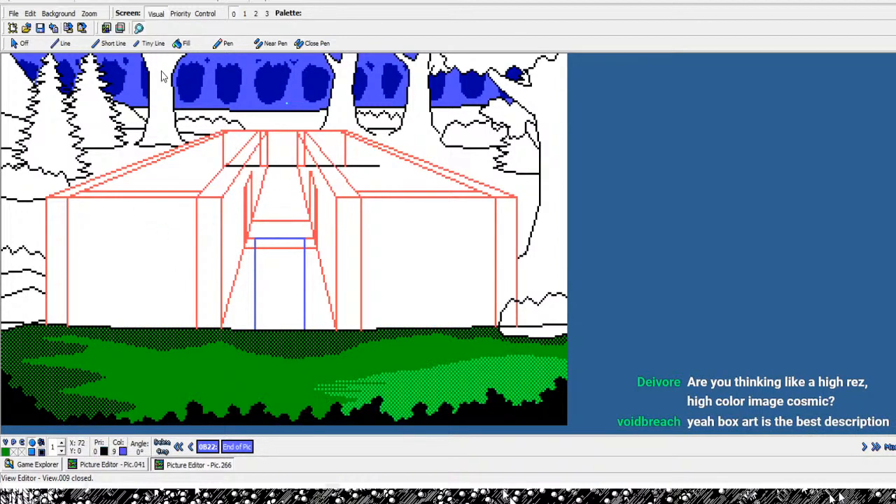
left_click(119, 44)
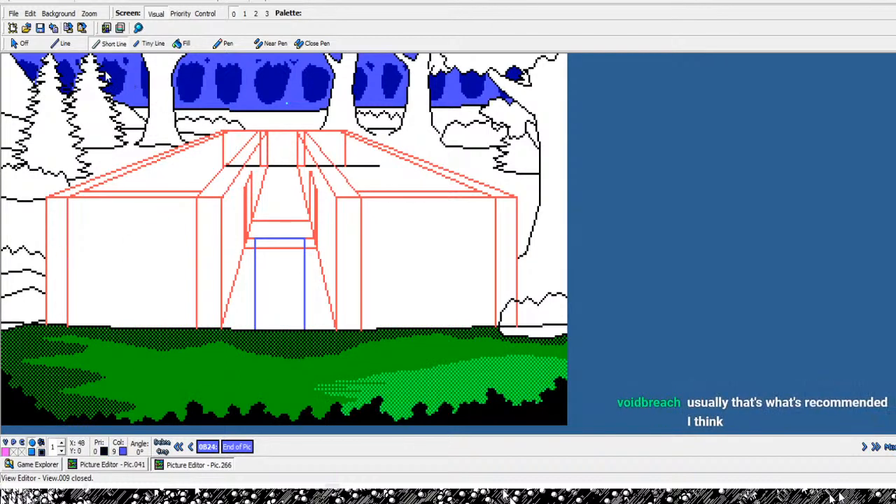
left_click(61, 43)
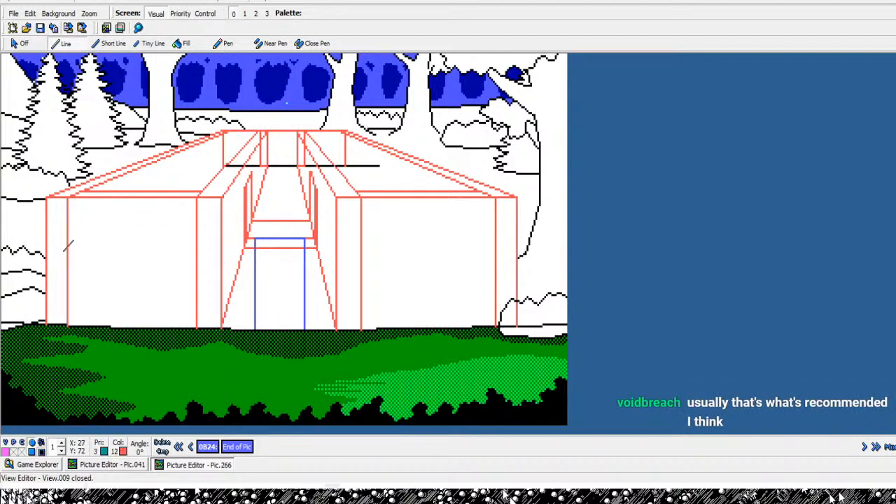
left_click(48, 196)
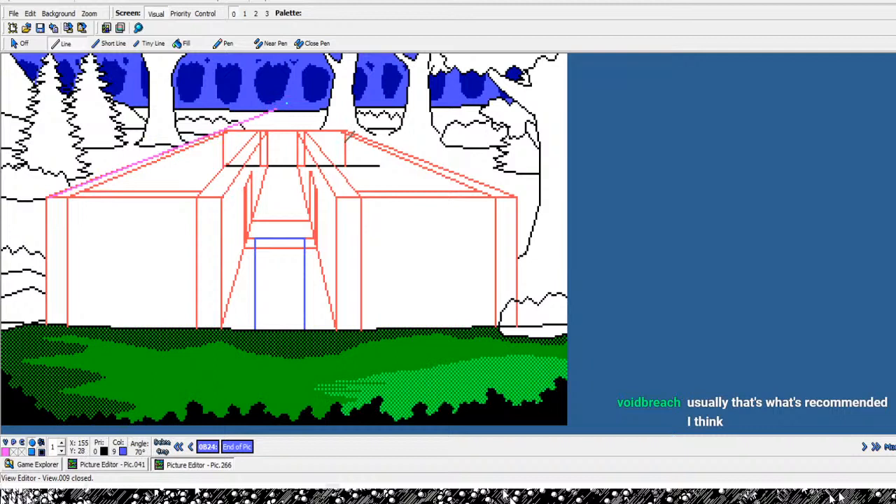
left_click(279, 109)
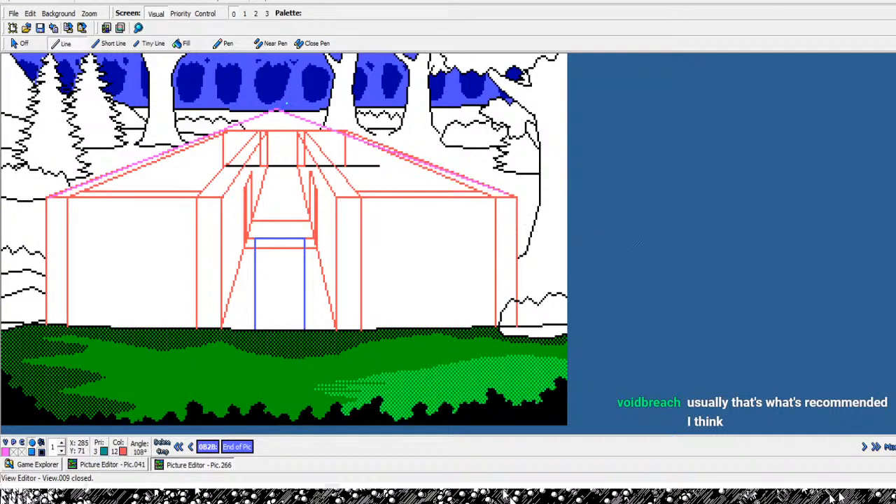
left_click(515, 197)
right_click(515, 196)
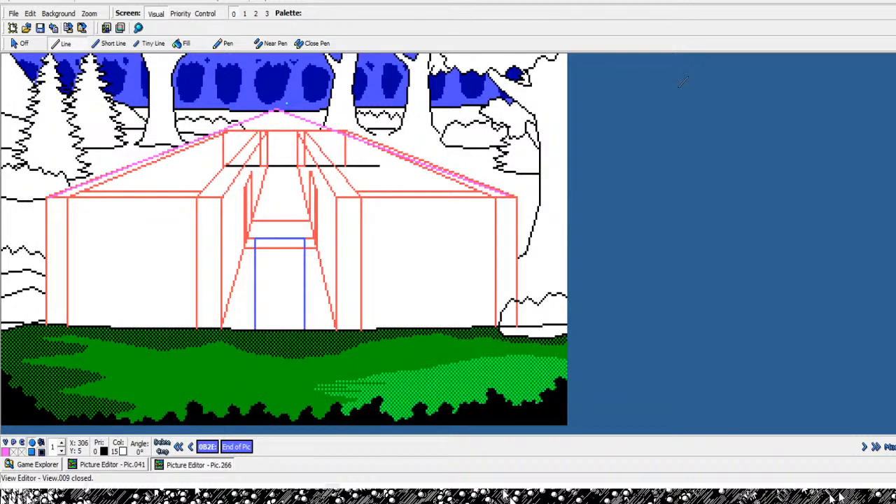
- Step back through the picture commands and delete the magenta roof outline
key("Left")
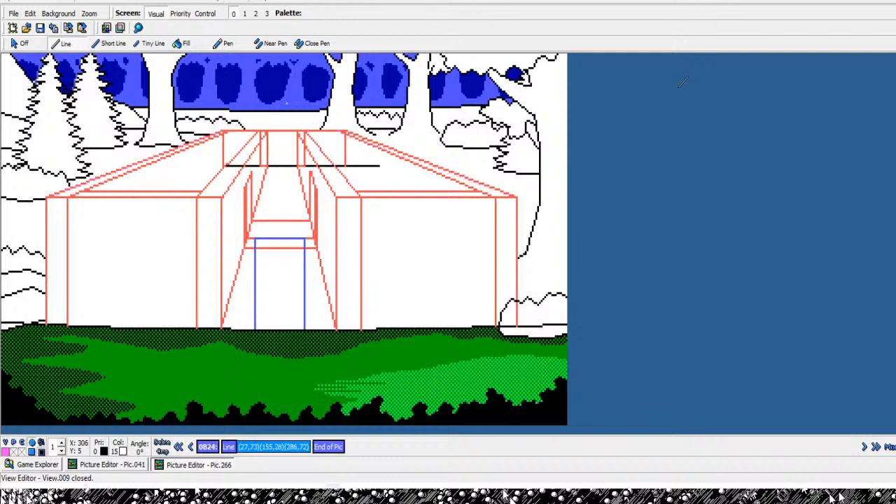
key("Left")
key("Delete")
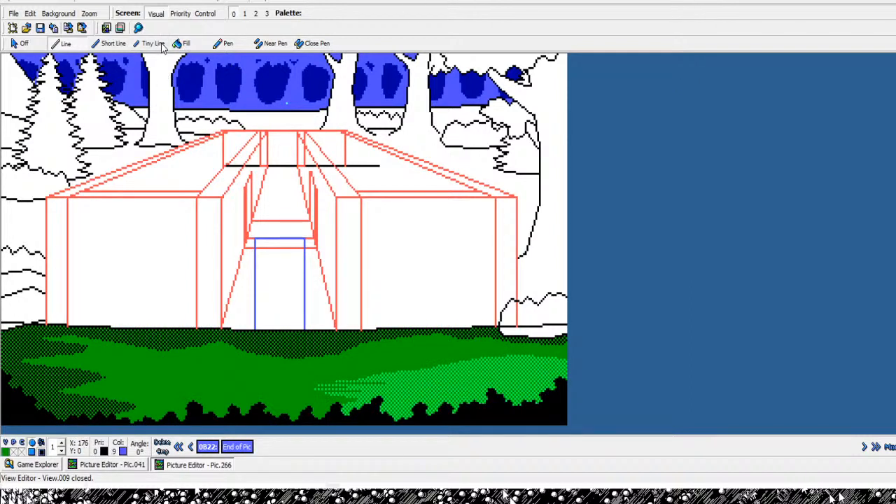
- Roughen the highlight's upper edge to the right of its tip with staggered horizontal short lines in light-green dither
left_click(139, 29)
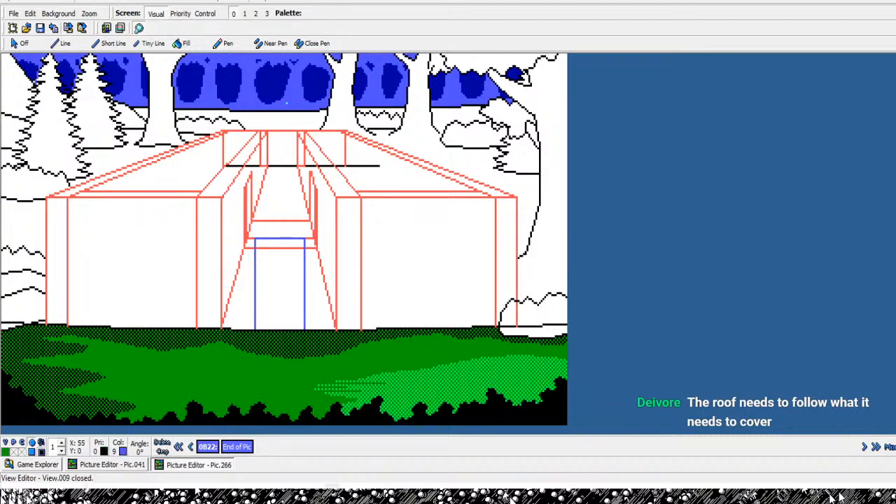
double_click(435, 375)
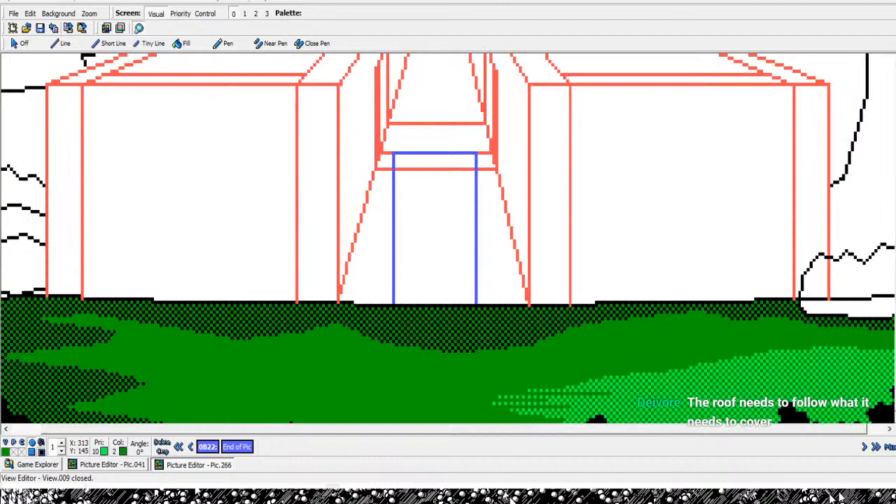
left_click_drag(895, 325, 895, 352)
left_click_drag(753, 429, 770, 429)
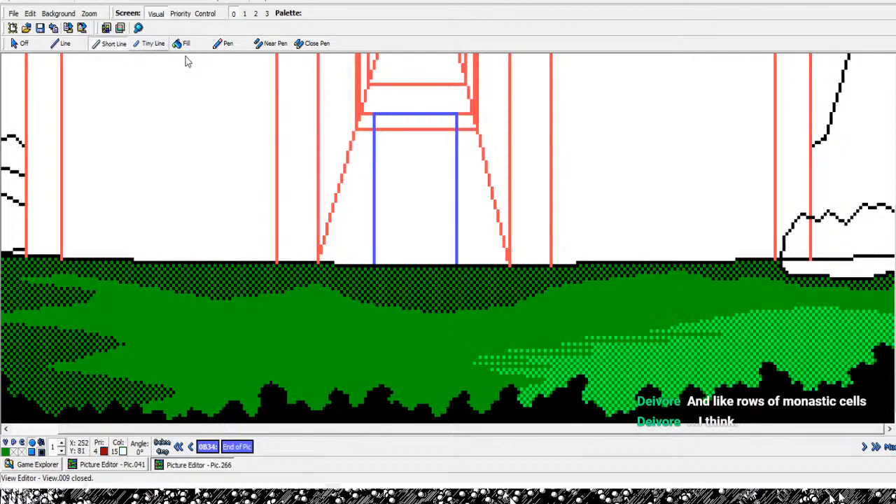
- Review the full picture, check the stone room in Pic.041, and return to Pic.266
scroll(441, 140, "down", 1)
scroll(422, 252, "down", 1)
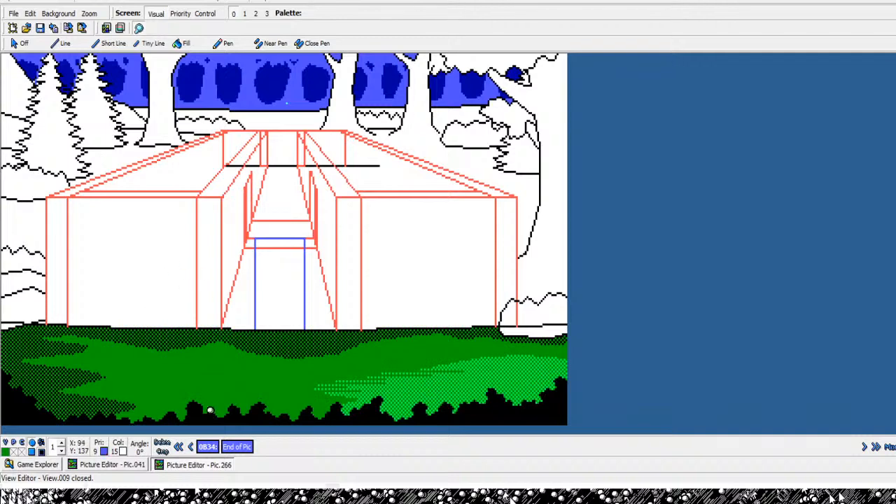
left_click(112, 465)
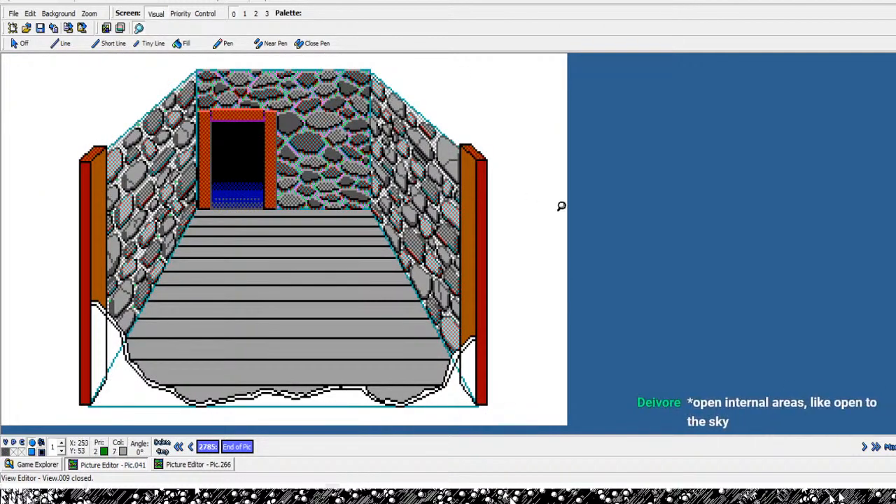
left_click(198, 465)
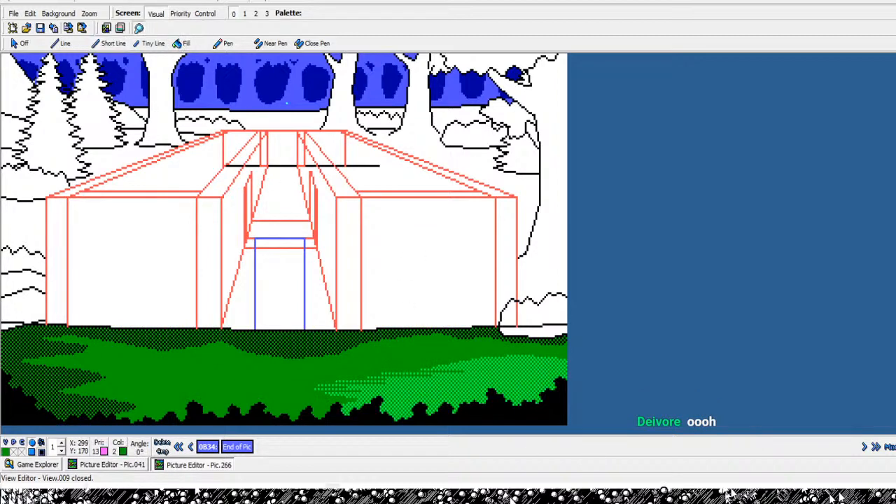
- Continue the staggered horizontal dithered short lines along the right part of the highlight's upper edge and into its interior
scroll(522, 381, "up", 3)
left_click_drag(895, 350, 895, 382)
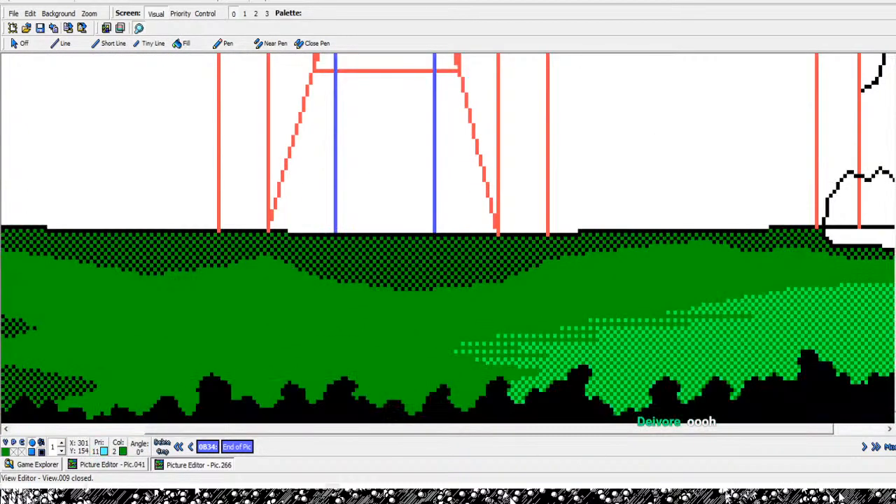
left_click_drag(756, 428, 809, 429)
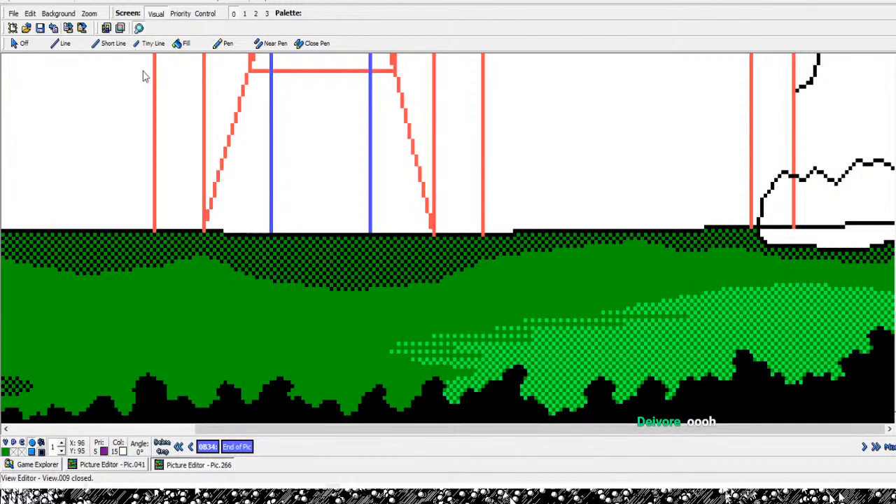
left_click(112, 44)
left_click(138, 28)
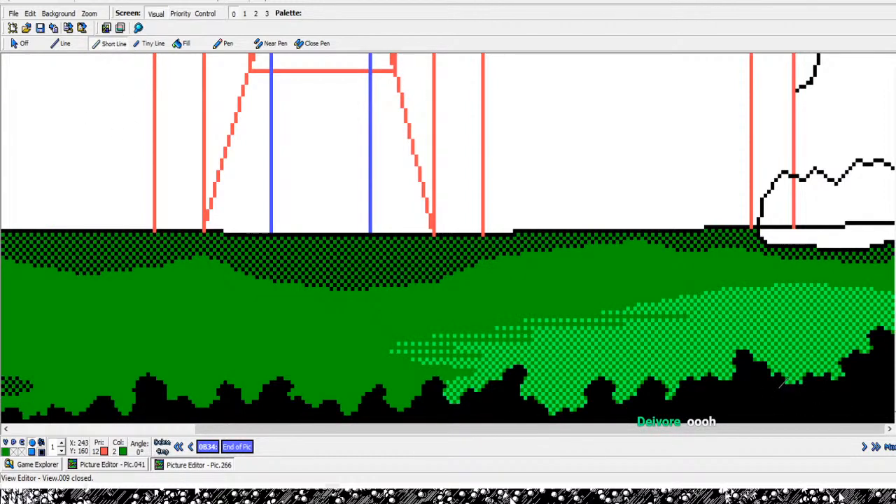
left_click(663, 308)
left_click(744, 308)
right_click(744, 308)
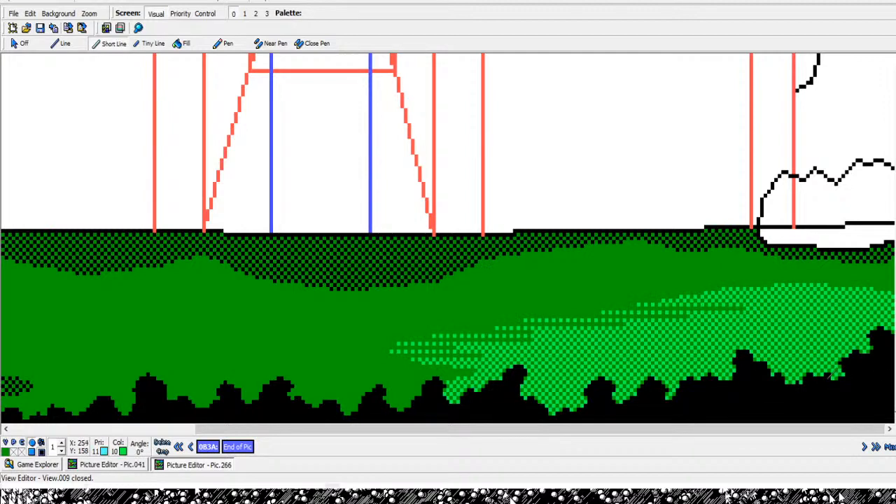
left_click(662, 301)
left_click(771, 301)
right_click(771, 301)
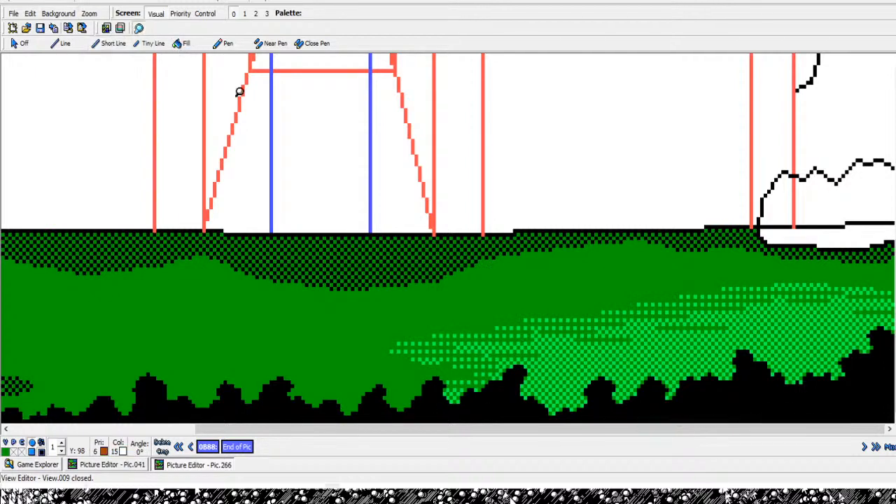
- Examine the lawn shading in the full picture and close up on its left side
scroll(240, 91, "down", 3)
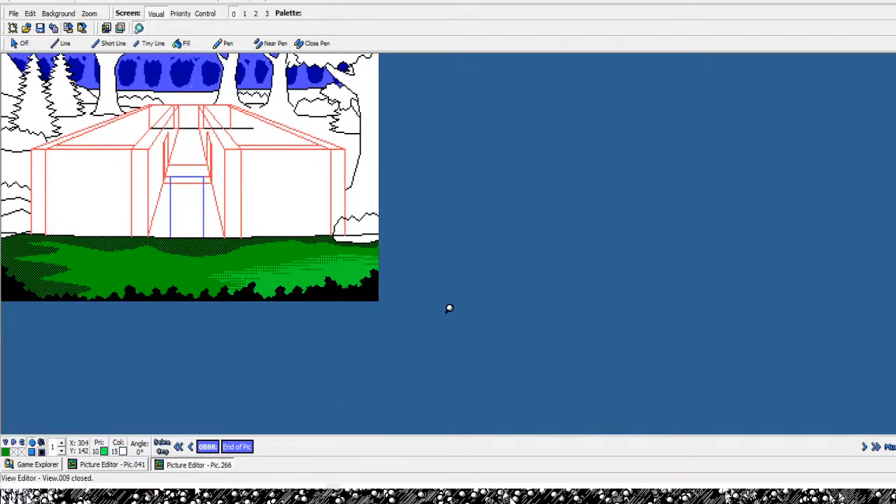
scroll(72, 374, "up", 3)
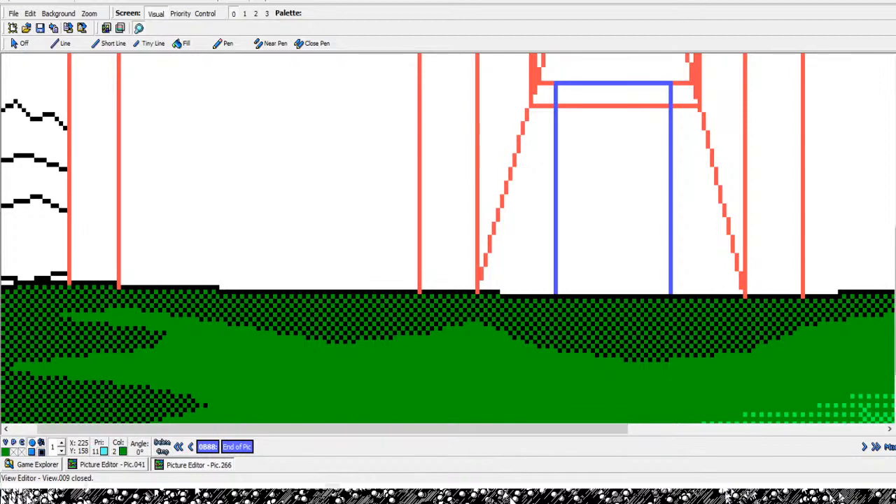
scroll(448, 238, "down", 3)
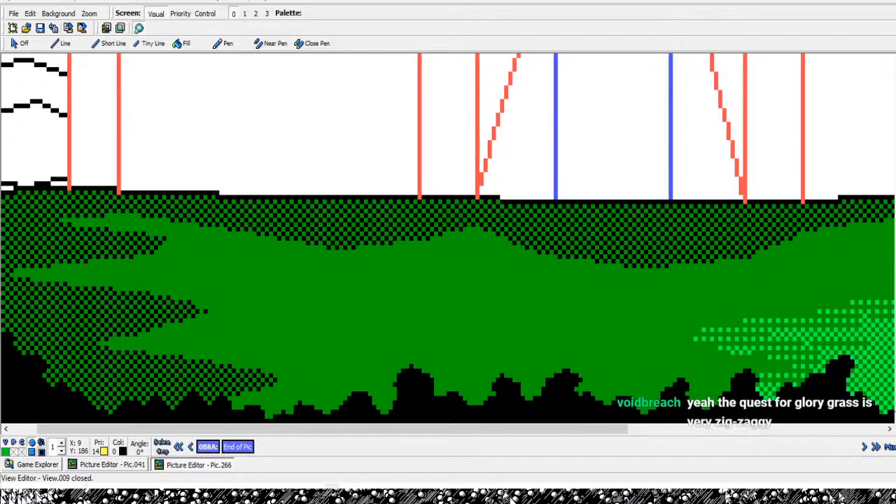
left_click(44, 453)
scroll(697, 210, "down", 3)
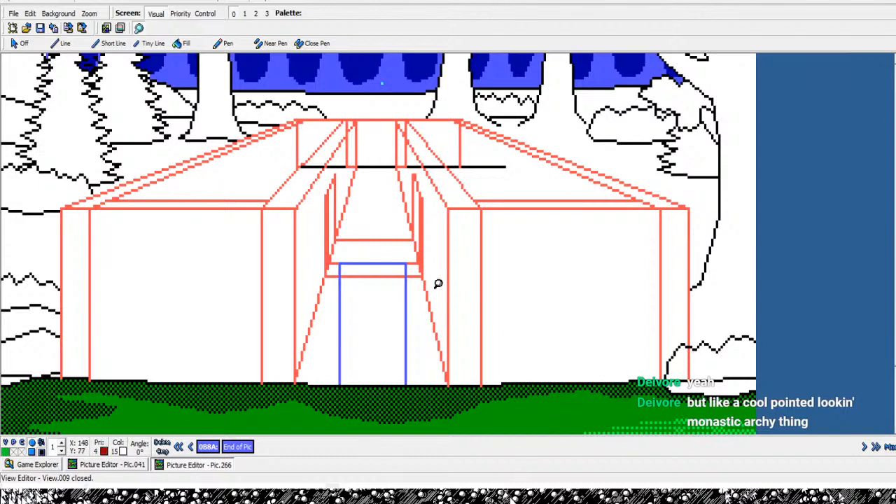
right_click(500, 454)
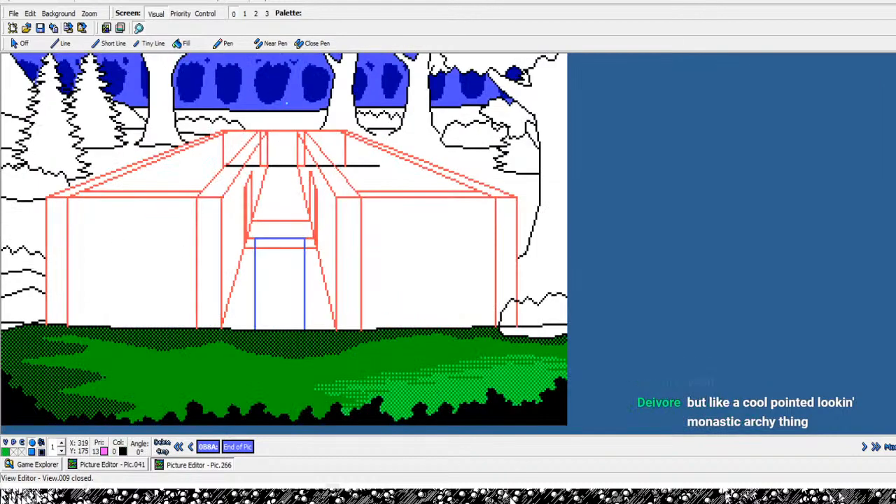
- Draw two staggered horizontal short lines in light-green dither, reaching into the solid green beyond the highlight's left tip
left_click(469, 479)
left_click(285, 411)
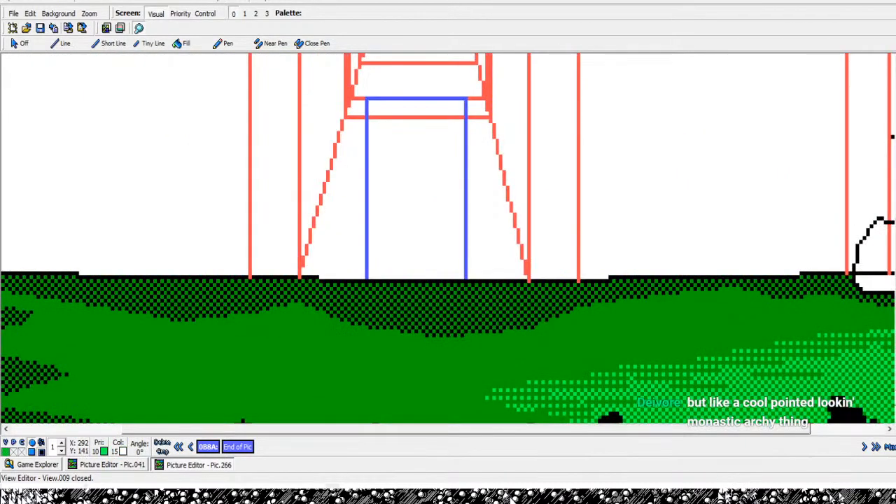
left_click_drag(895, 364, 895, 403)
left_click_drag(769, 429, 835, 429)
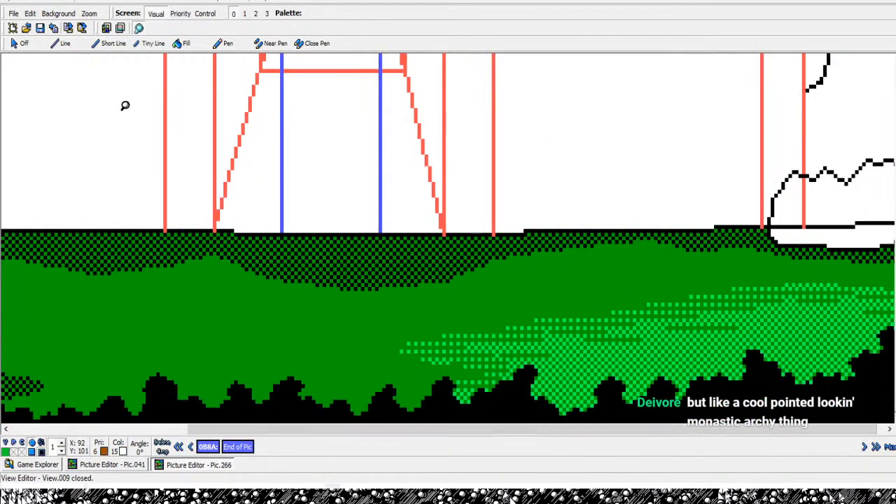
left_click(110, 44)
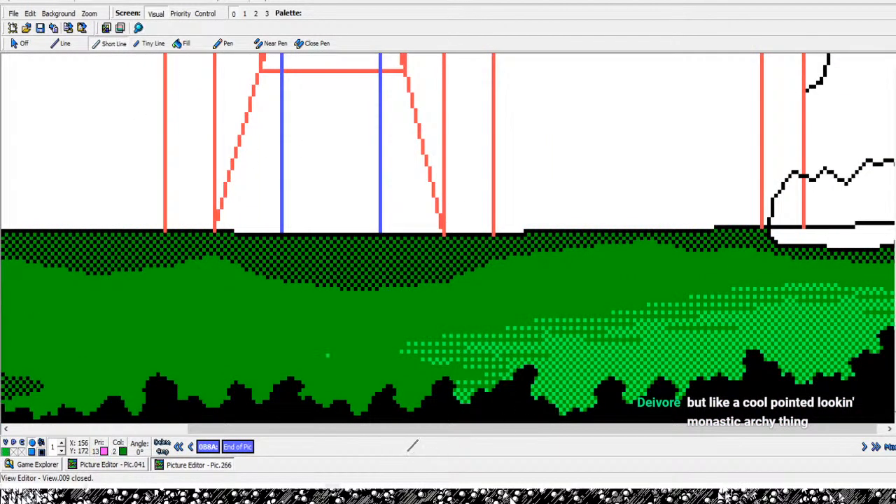
left_click(394, 355)
left_click(381, 367)
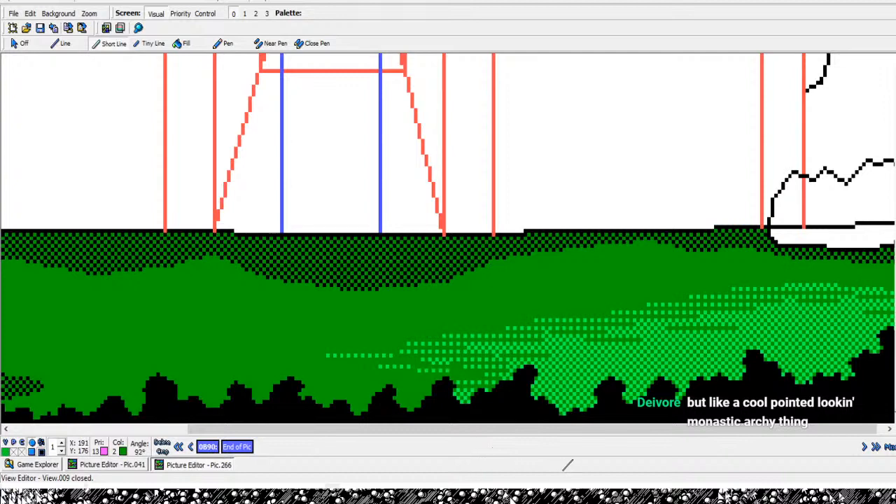
left_click(458, 366)
- Add more detached horizontal light-green strokes just below and above the highlight's left tip with the Short Line tool
left_click(398, 379)
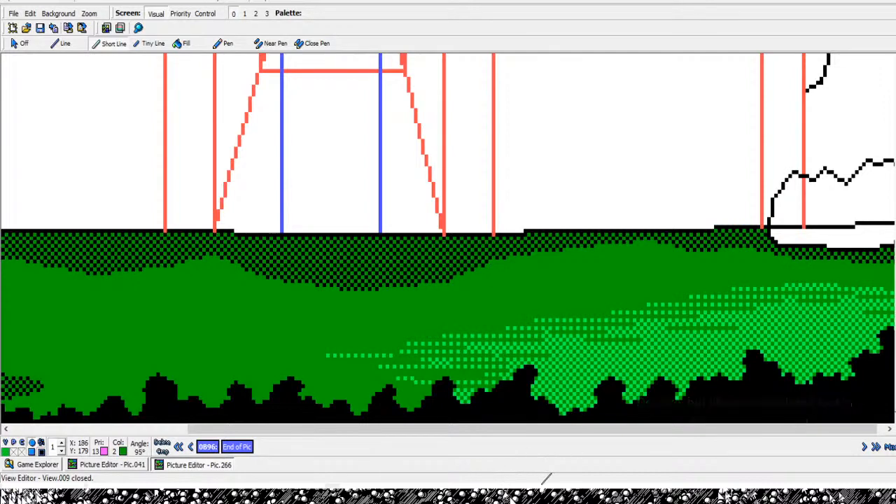
left_click(438, 379)
left_click(465, 375)
right_click(628, 471)
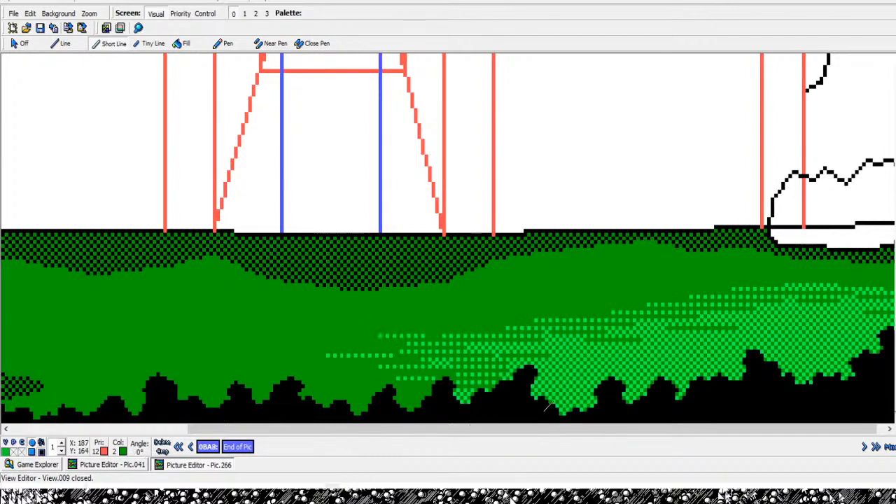
left_click(439, 324)
left_click(491, 324)
right_click(491, 325)
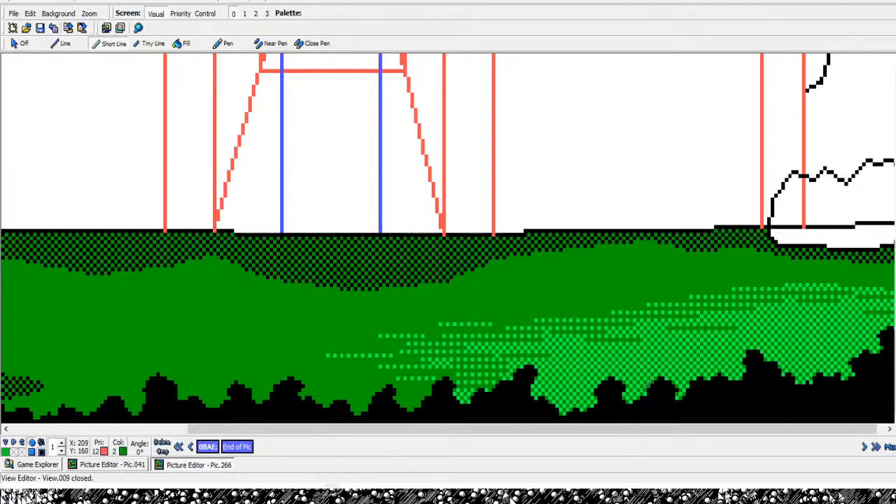
- Draw two detached horizontal light-green dithered strokes just above the highlight's upper-left edge with the Short Line tool
left_click(509, 315)
right_click(552, 316)
left_click(510, 309)
left_click(581, 309)
right_click(581, 309)
- Browse the background pictures around Pic266 in the Game Explorer, previewing them back to Pic248 for grass shading references
left_click(37, 465)
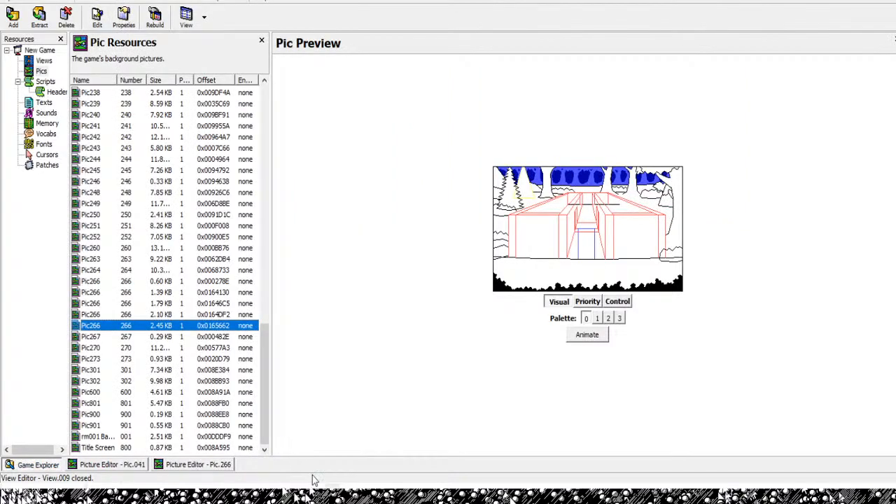
key("Up")
key("Down")
key("Down")
key("Down")
key("Down")
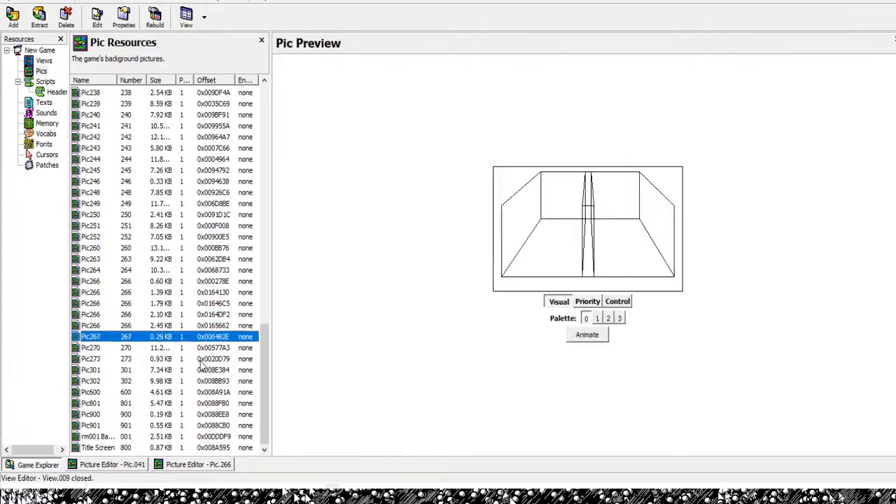
key("Up")
key("Up")
key("Up")
key("Up")
key("Up")
key("Up")
key("Up")
key("Up")
key("Up")
key("Up")
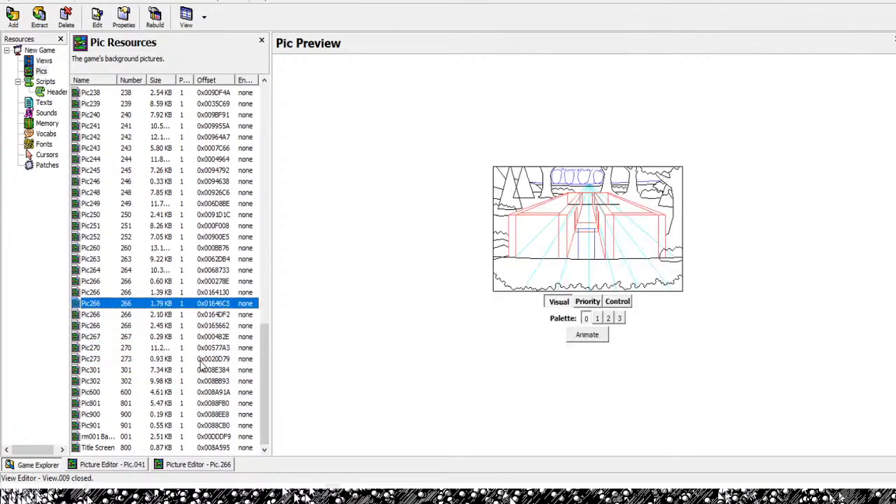
key("Up")
key("Up")
key("Up")
key("Up")
key("Up")
key("Up")
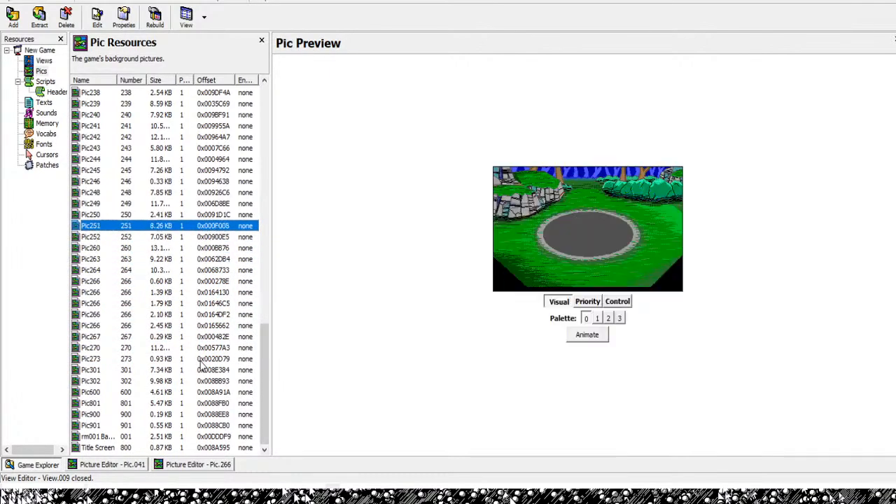
- Open Pic249 in the picture editor and examine its tree, ruins and dithered grass up close and in full
key("Down")
key("Down")
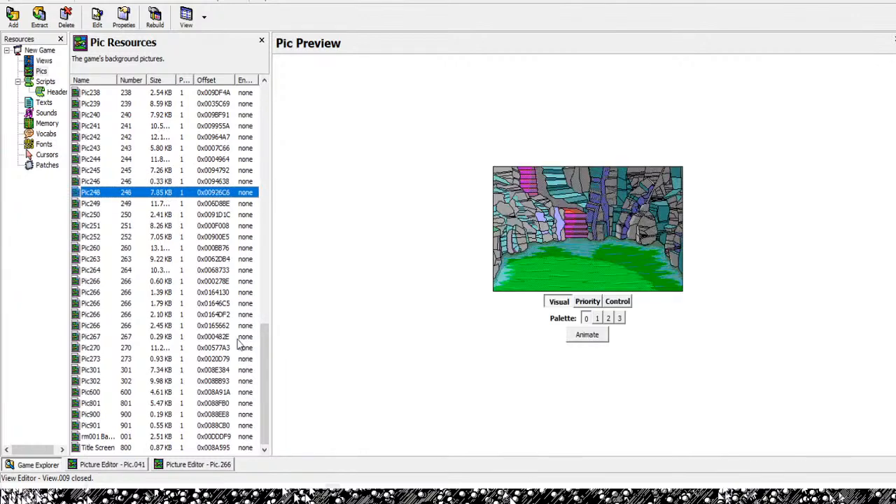
key("Return")
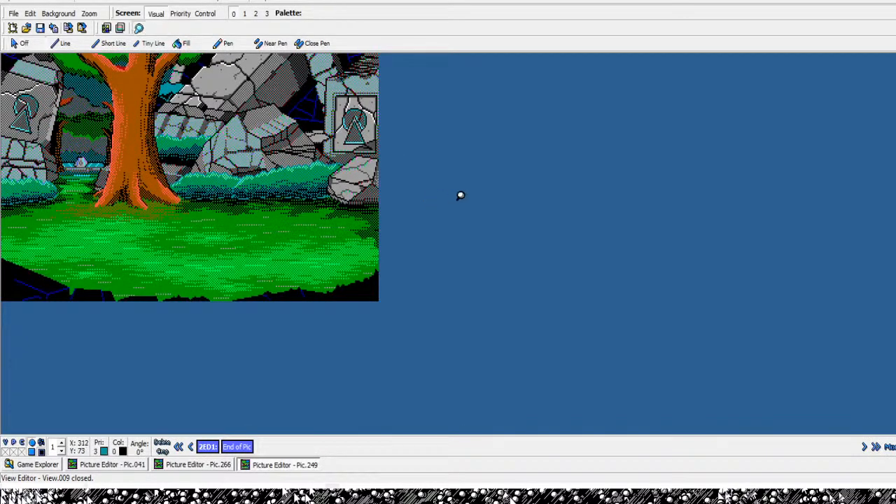
scroll(463, 195, "up", 2)
scroll(749, 168, "up", 2)
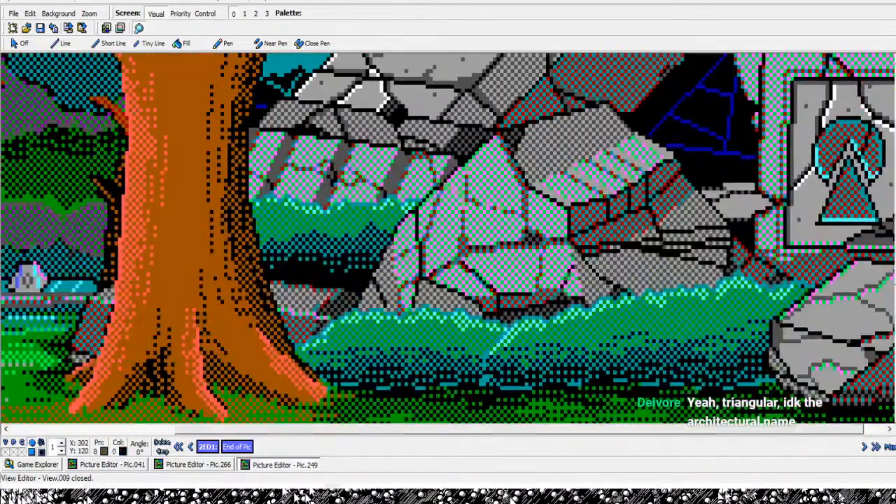
left_click_drag(812, 429, 836, 428)
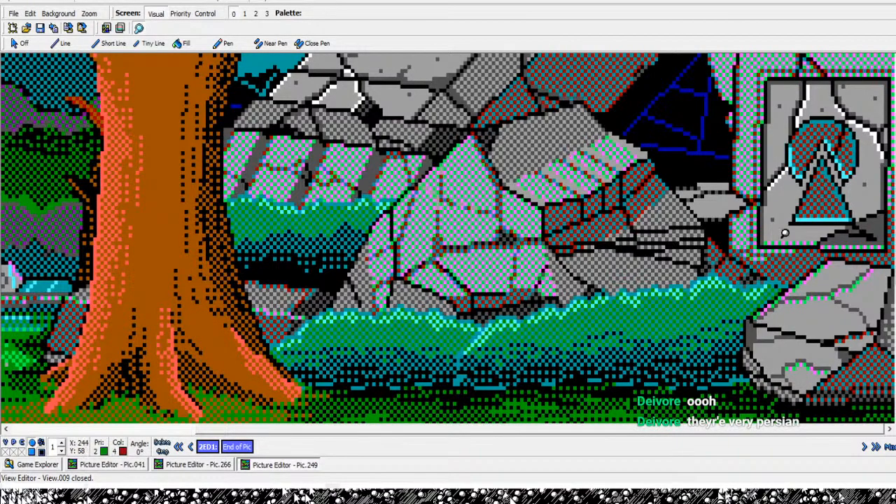
scroll(784, 234, "down", 3)
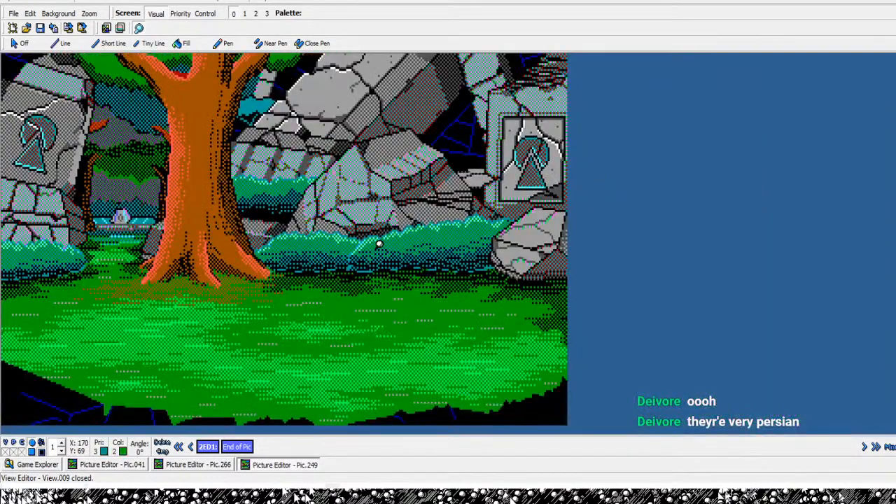
scroll(379, 242, "down", 1)
scroll(354, 242, "up", 1)
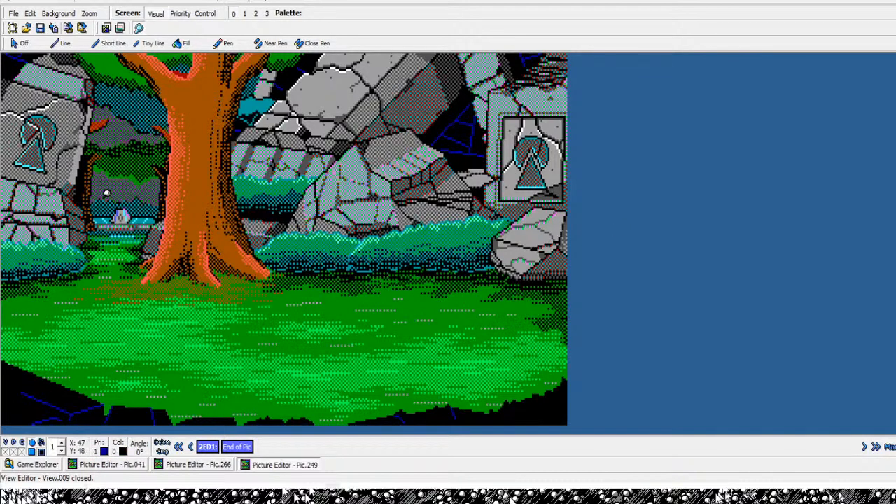
- Return to the Game Explorer by way of Pic.266 and preview the pictures from Pic246 through Pic600
left_click(198, 464)
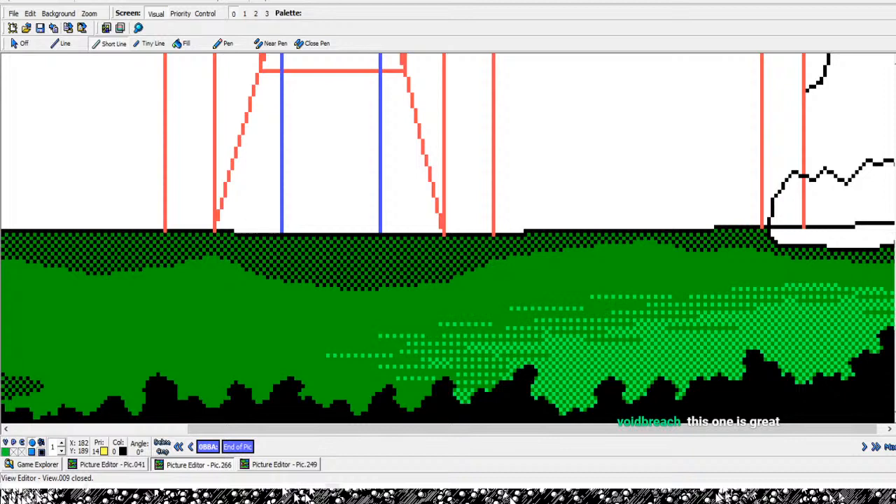
left_click(35, 464)
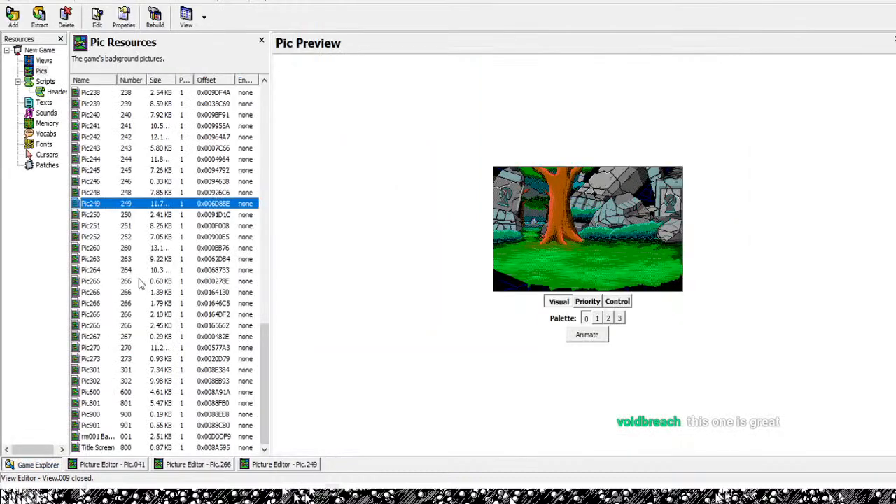
key("Up")
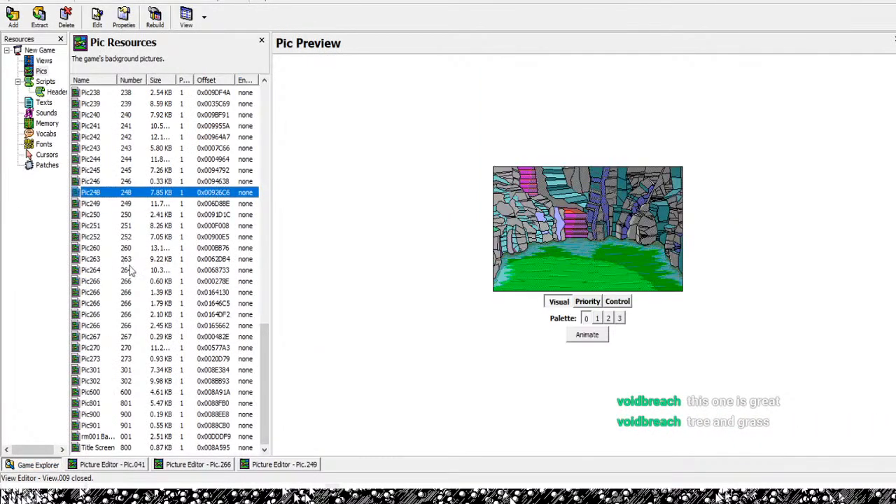
key("F2")
key("Up")
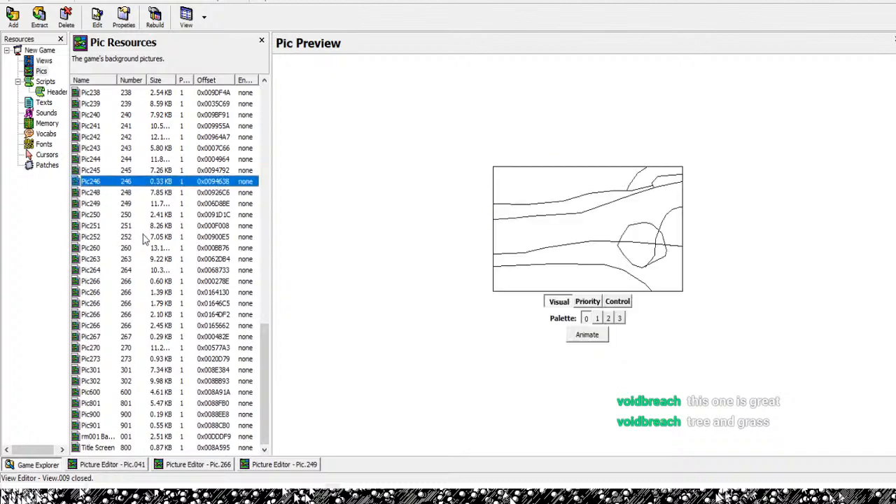
key("Down")
key("Down")
key("Down")
key("Down")
key("Down")
key("Down")
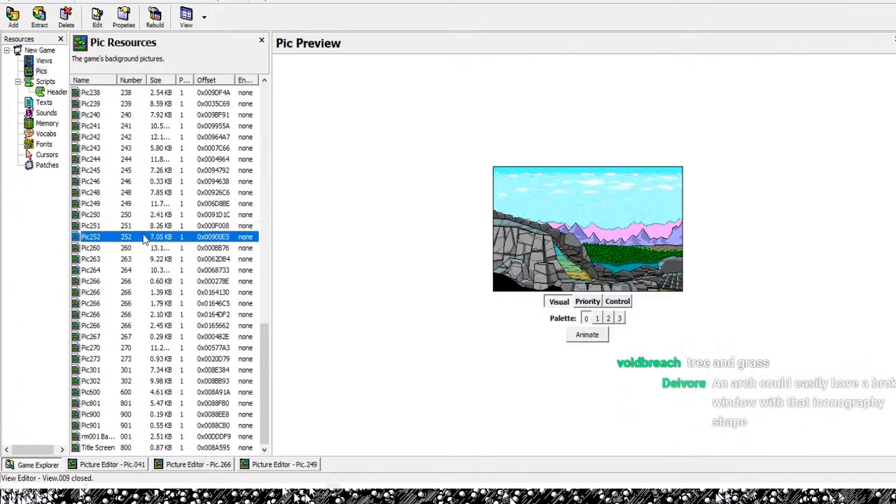
key("Down")
key("Down")
key("Down")
key("Down")
key("Down")
key("Down")
key("Down")
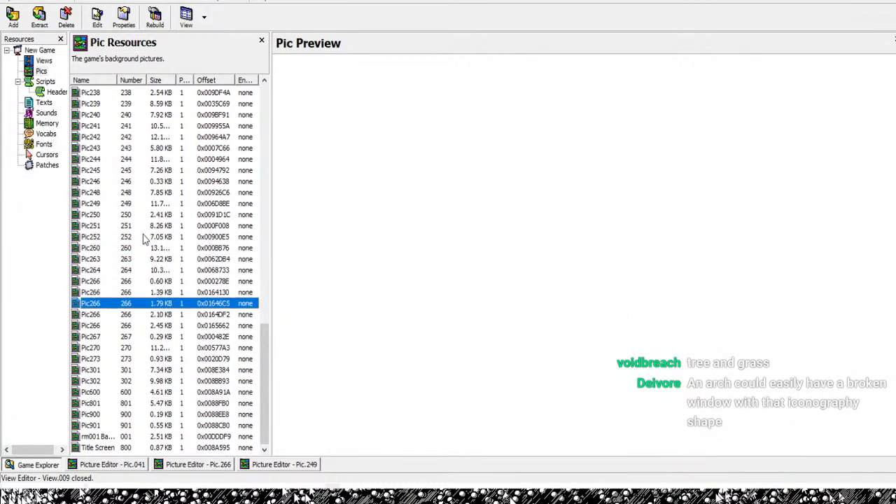
key("Down")
key("Down")
key("Down")
key("Down")
key("Down")
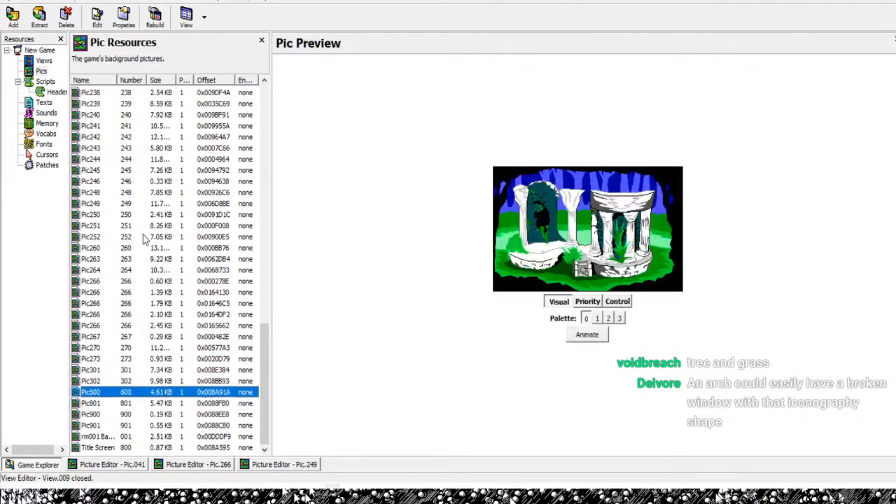
- Preview the background pictures in reverse order from Pic600 to Pic237, comparing their ground shading
key("Up")
key("Up")
key("Up")
key("Up")
key("Up")
key("Up")
key("Up")
key("Up")
key("Up")
key("Up")
key("Up")
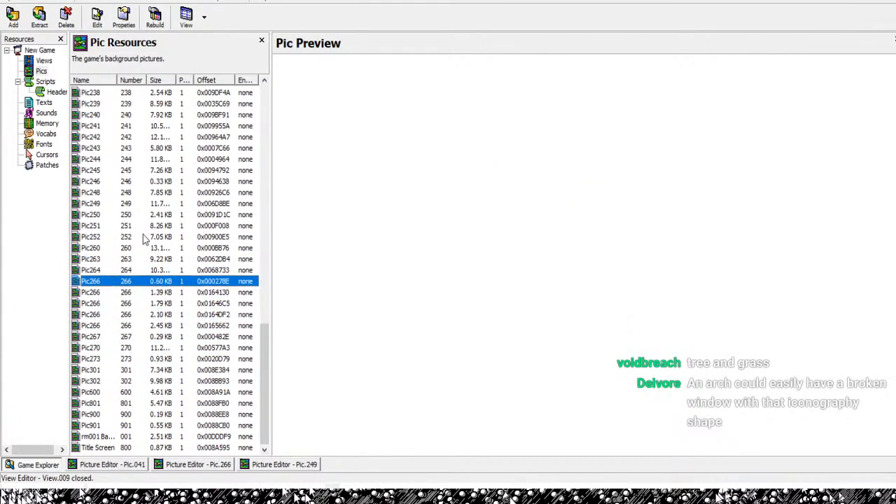
key("Up")
key("Up")
key("Up")
key("Up")
key("Up")
key("Up")
key("Up")
key("Up")
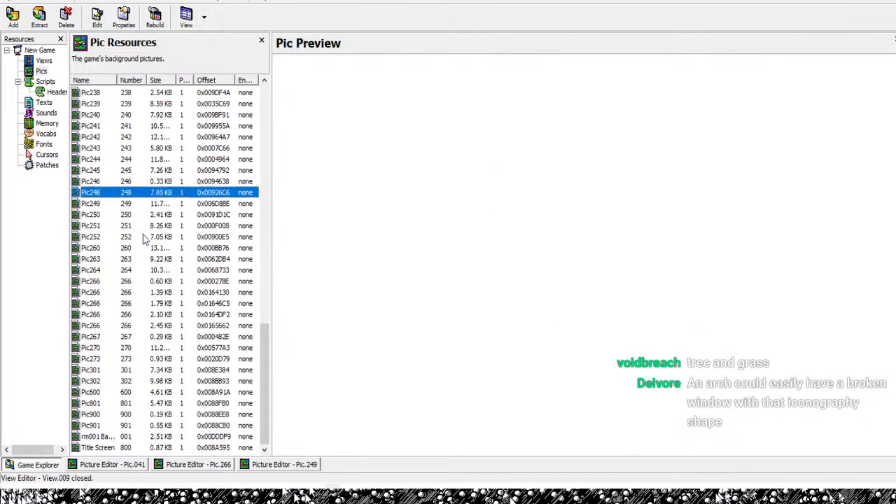
key("Up")
key("Up")
key("Up")
key("Up")
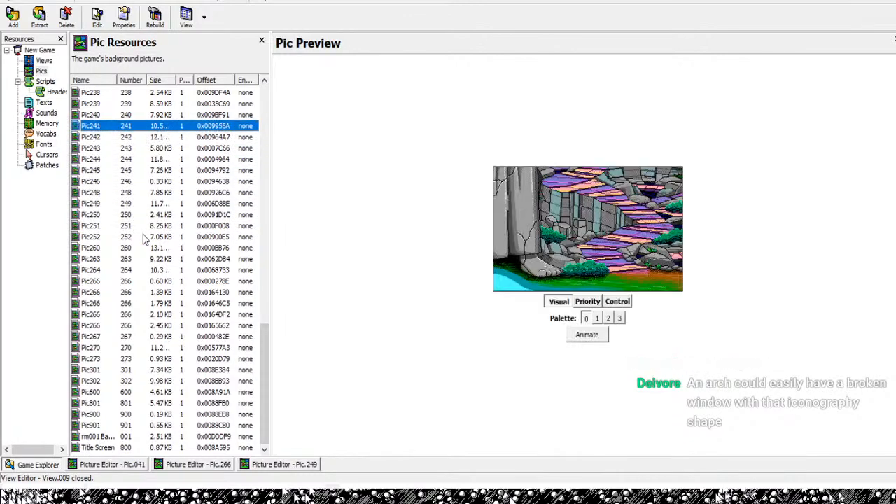
key("Up")
key("Up")
key("Up")
key("Up")
key("Up")
key("Up")
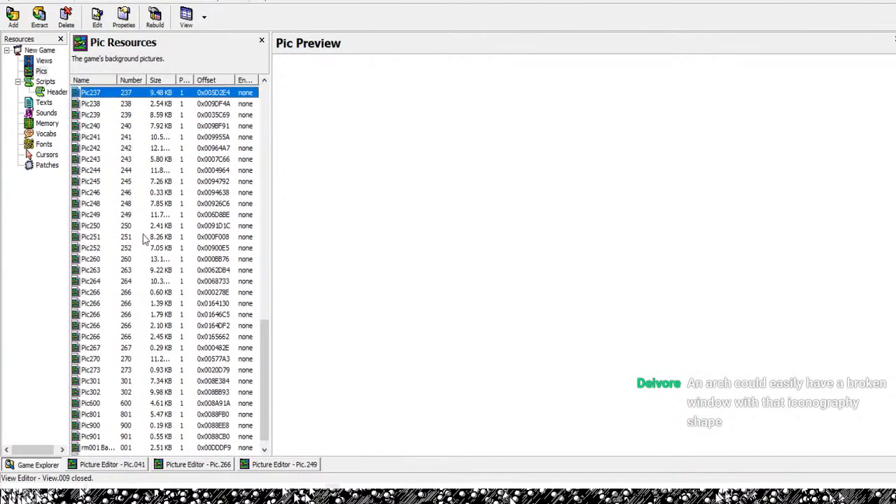
- Preview the earlier background pictures from Pic236 back to Pic211, finishing on Pic219 with its grassy clearing
key("Up")
key("Up")
key("Up")
key("Up")
key("Up")
key("Up")
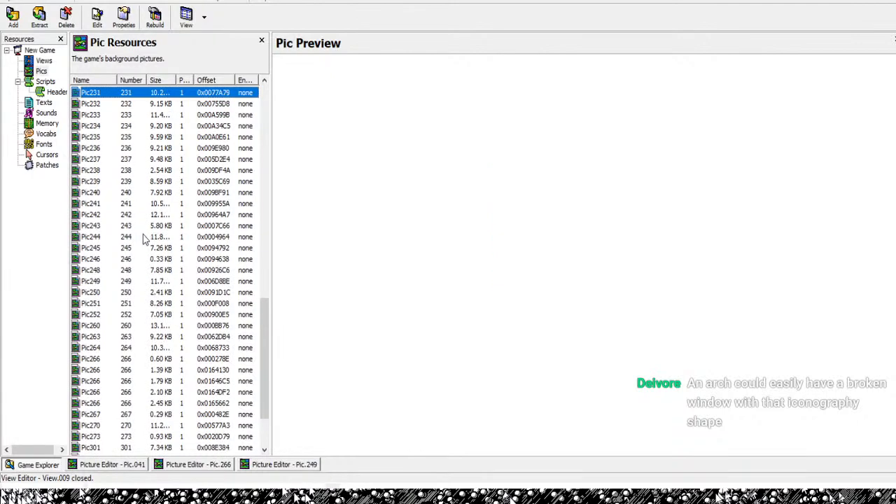
key("Up")
key("Up")
key("Up")
key("Up")
key("Up")
key("Up")
key("Up")
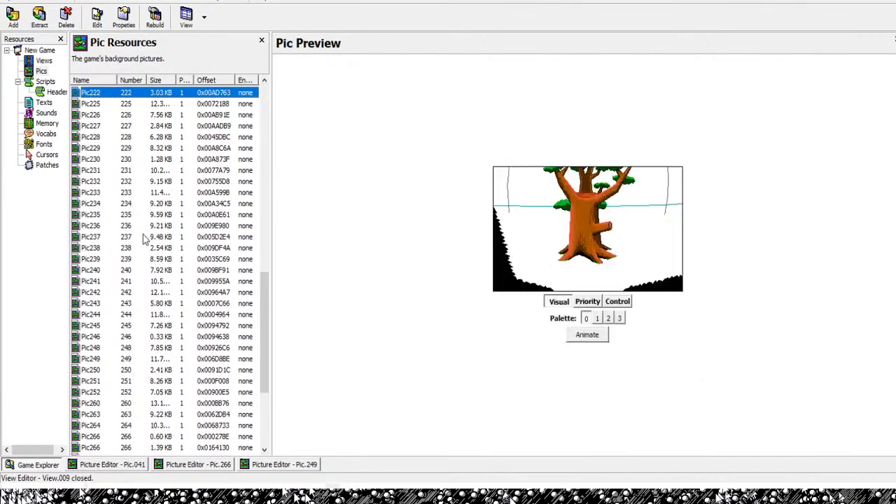
key("Up")
key("Up")
key("Up")
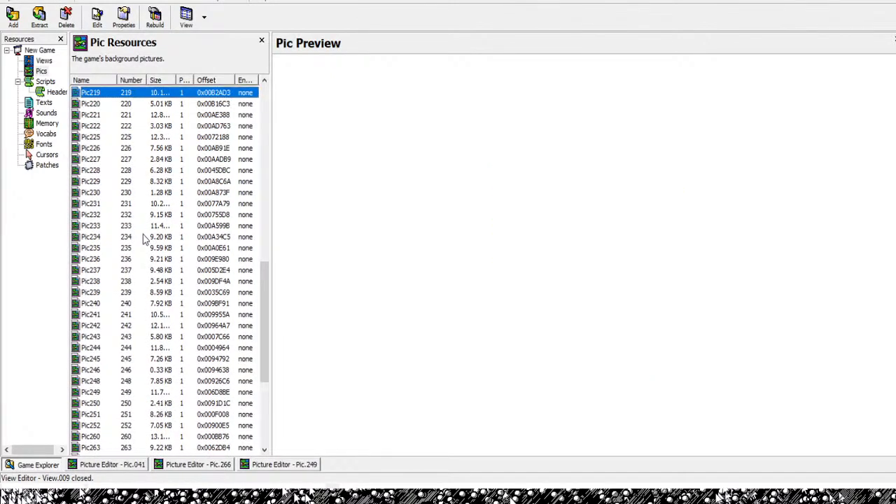
key("Up")
key("Up")
key("Up")
key("Down")
key("Down")
key("Down")
key("Down")
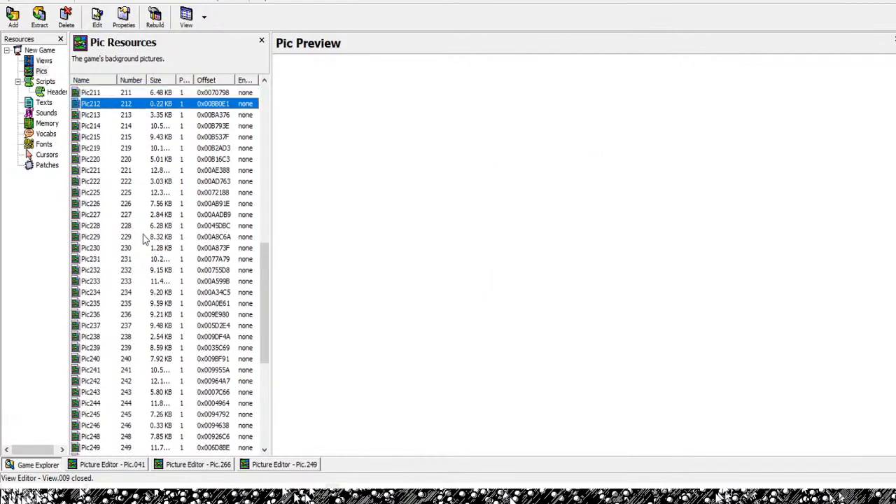
key("Down")
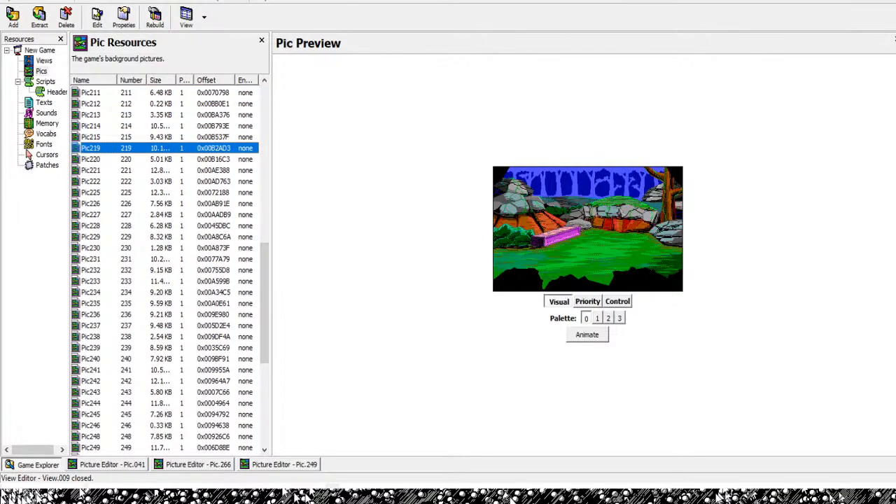
- Preview the forest and ruin pictures again from Pic249 forward to Pic600
left_click(91, 425)
key("Down")
key("Down")
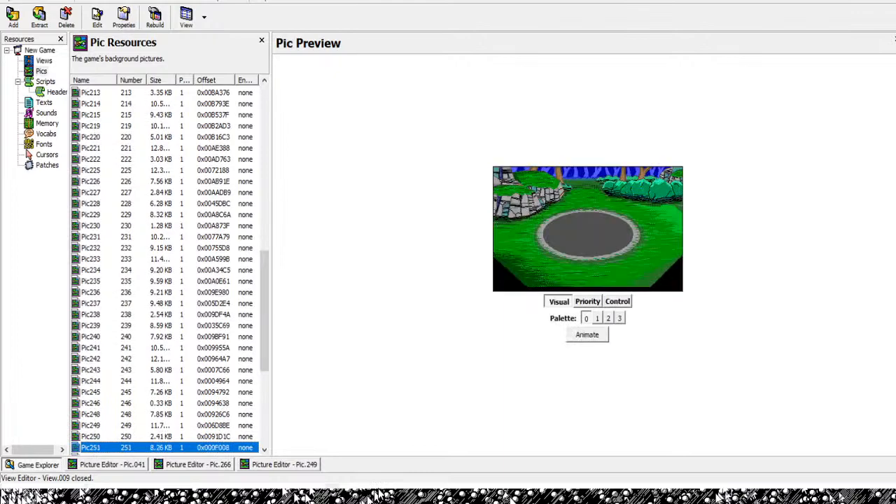
key("Down")
key("Down")
key("Down")
key("Down")
key("Down")
key("Down")
key("Down")
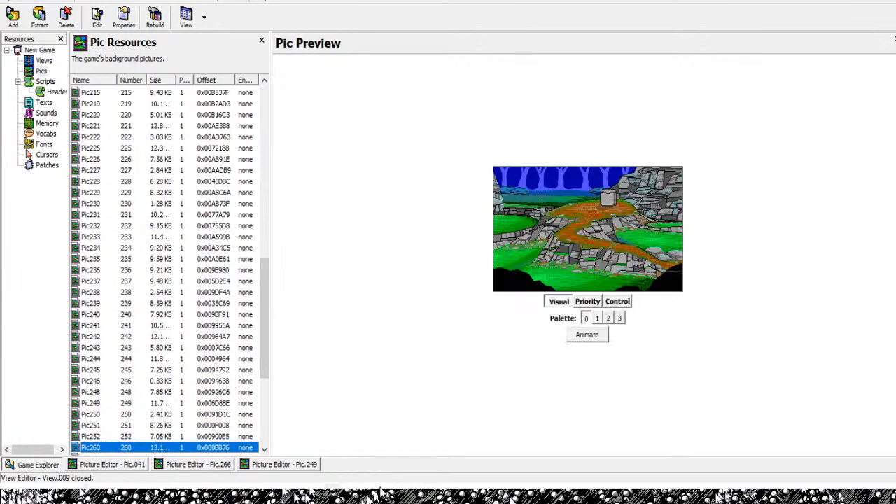
key("Down")
key("Down")
key("Down")
key("Down")
key("Down")
key("Down")
key("Down")
key("Down")
key("Down")
key("Down")
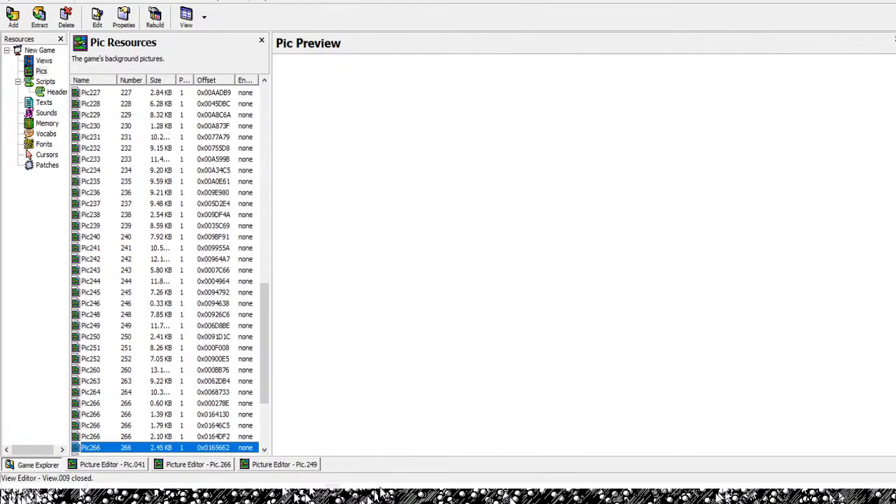
key("Down")
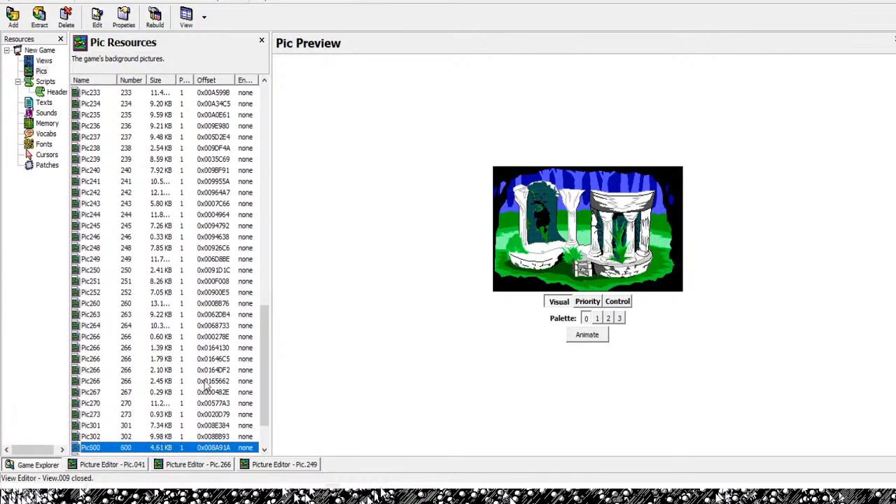
- Go to the start of the picture list and preview the backgrounds from Pic002 to Pic009
left_click_drag(264, 353, 269, 124)
left_click(172, 104)
key("Down")
key("Down")
key("Down")
key("Down")
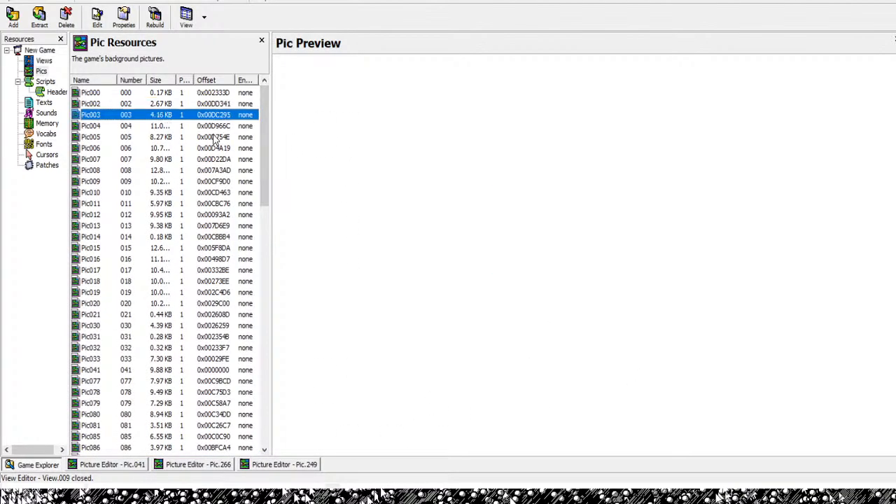
key("Down")
key("Down")
key("Down")
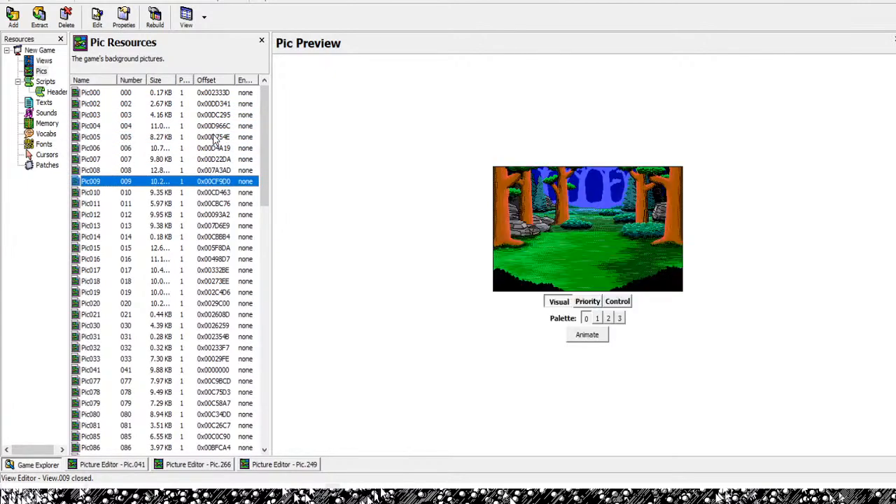
- Open Pic008, examine its lawn shading close up, and switch to the open Pic.041 picture
key("Up")
key("Return")
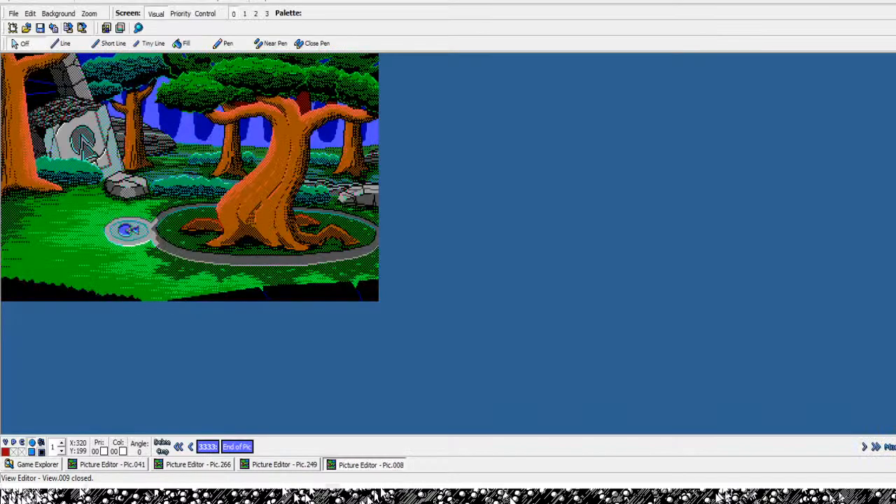
scroll(280, 224, "up", 1)
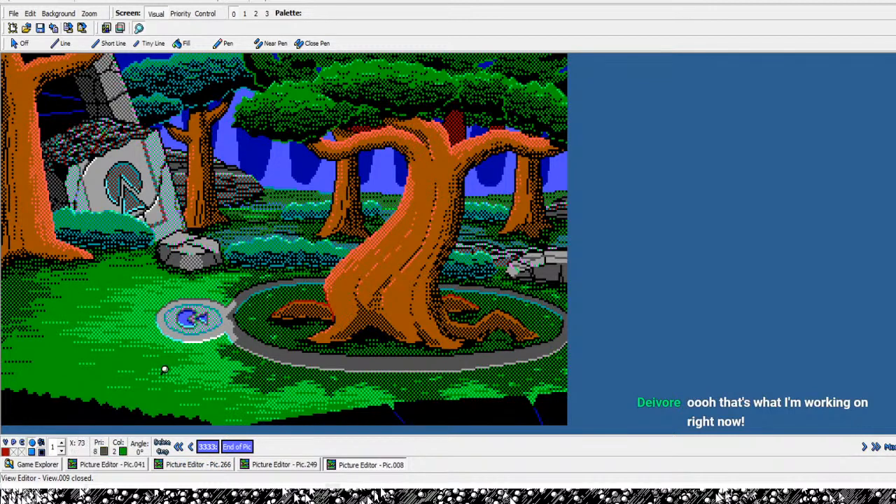
left_click(108, 464)
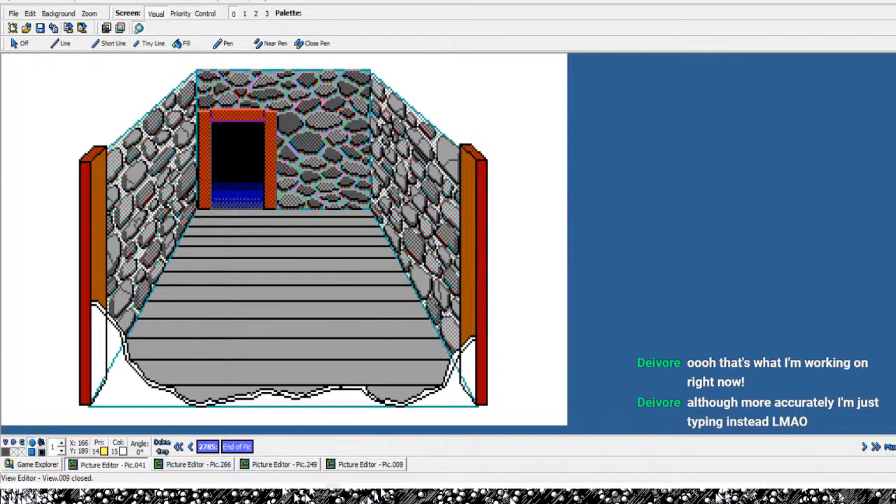
- Switch to Pic.266 and add light-green dithered short lines along the upper edge of the sunlit lawn patch
left_click(198, 464)
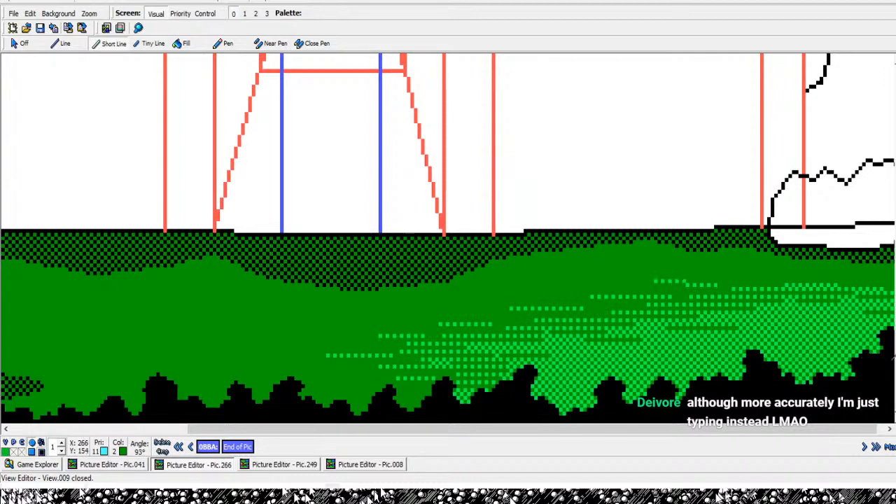
left_click(659, 285)
left_click(715, 285)
right_click(716, 285)
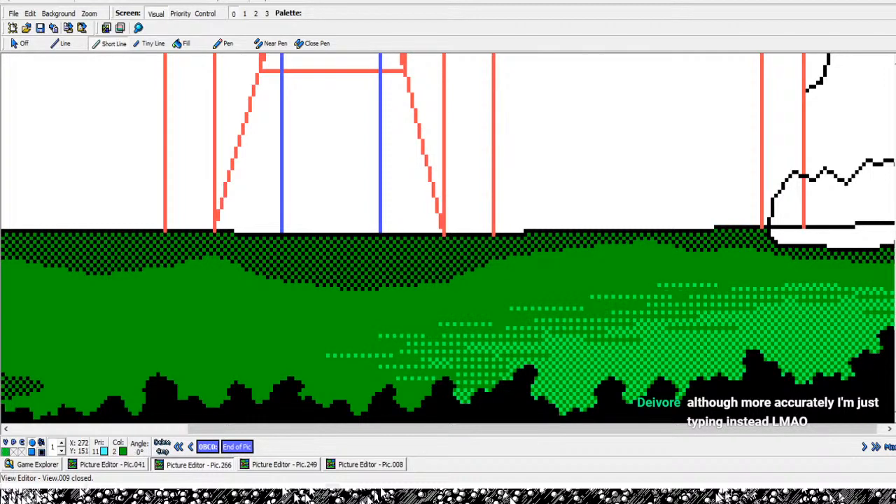
left_click(741, 273)
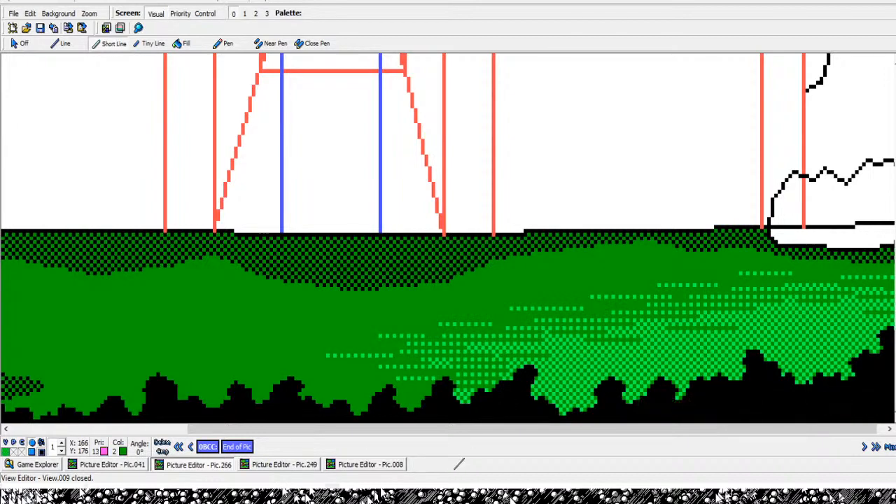
- Add two light-green dithered short lines between the dark bushes at the lower edge of the sunlit patch
left_click(402, 398)
left_click(421, 398)
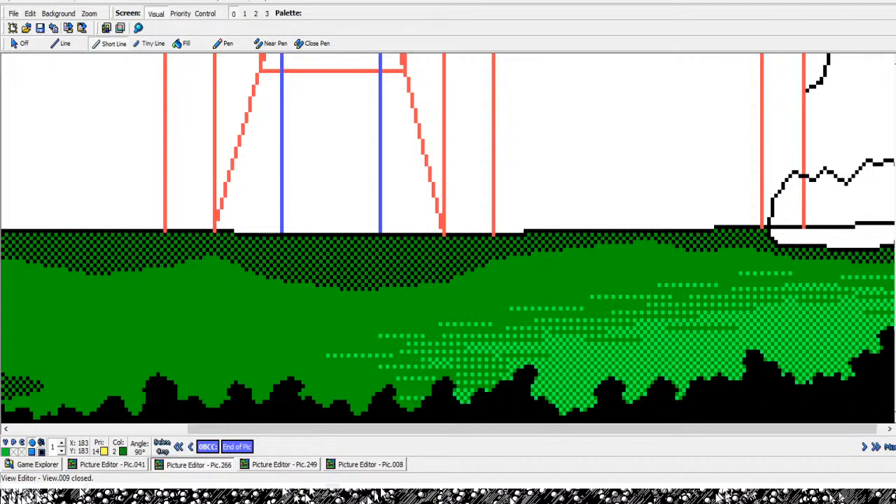
right_click(422, 398)
left_click(355, 394)
left_click(371, 393)
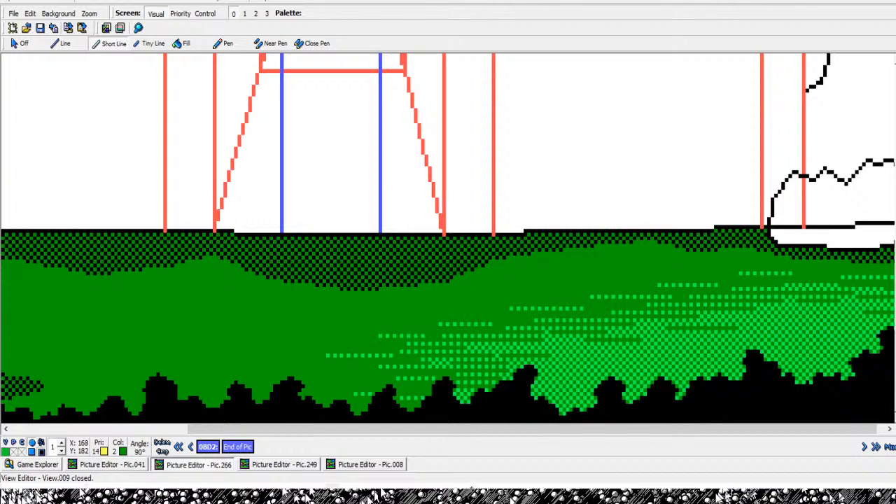
right_click(371, 394)
- Step back through the picture's drawing commands to the Visual Set 0:22 entry that precedes the latest light-green short lines
left_click(138, 28)
right_click(455, 268)
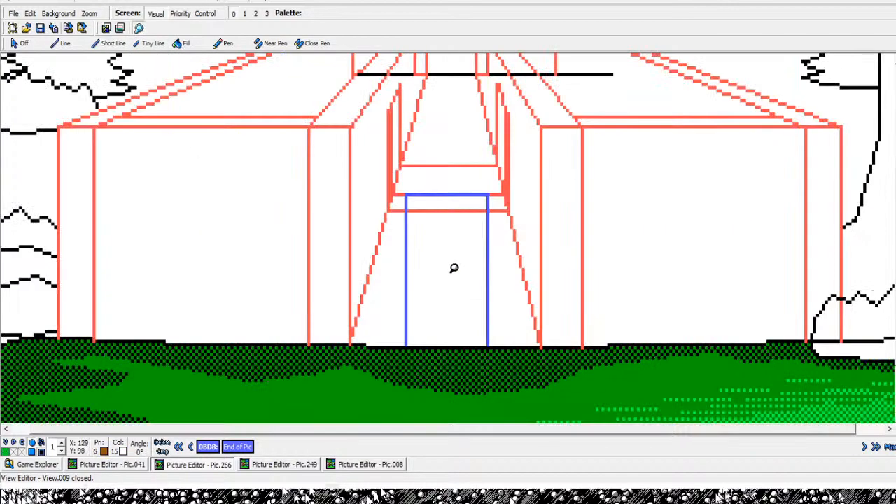
right_click(453, 270)
right_click(449, 280)
right_click(436, 304)
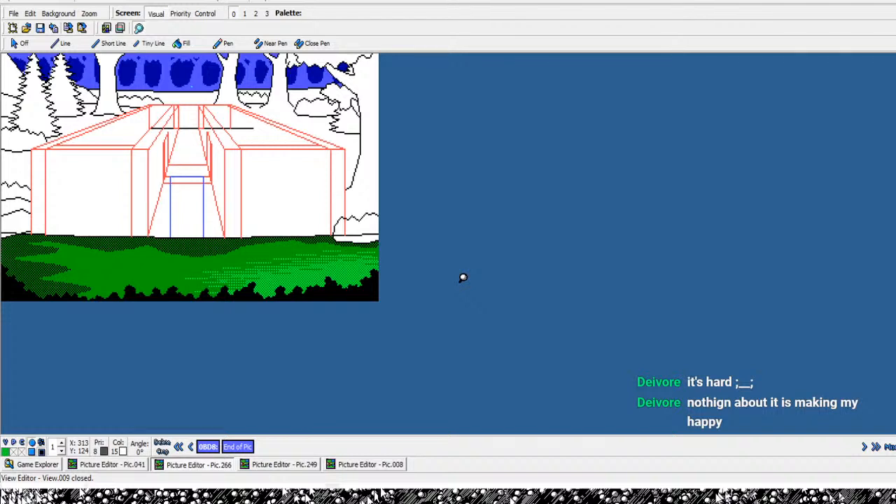
left_click(278, 230)
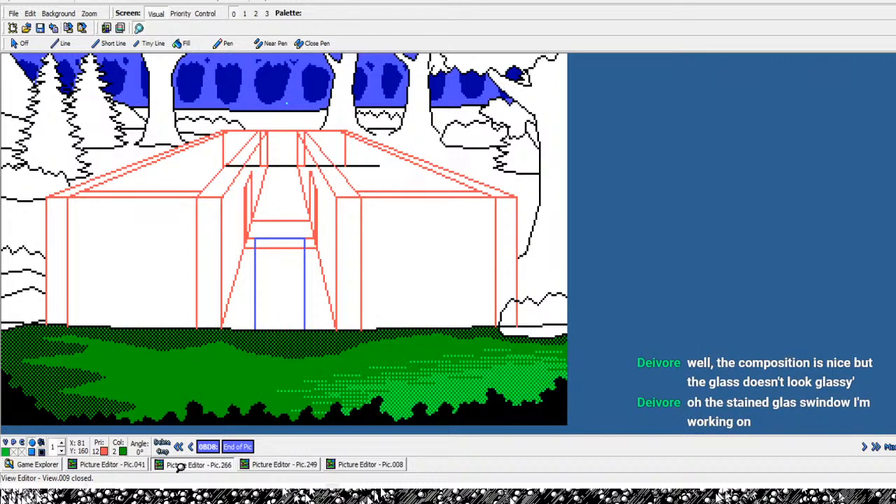
key("Left")
key("Left")
key("Left")
key("Left")
key("Left")
key("Left")
key("Left")
key("Left")
key("Left")
key("Left")
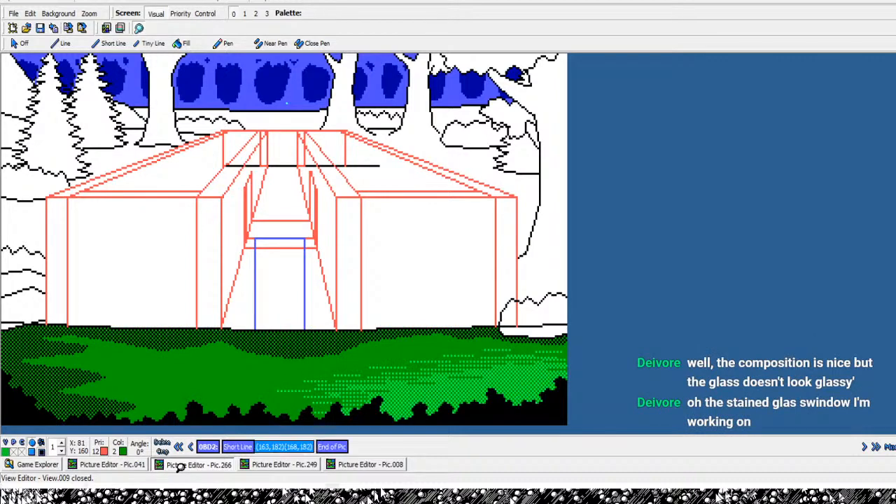
key("Left")
key("Left")
key("Left")
key("Left")
key("Left")
key("Left")
key("Left")
key("Left")
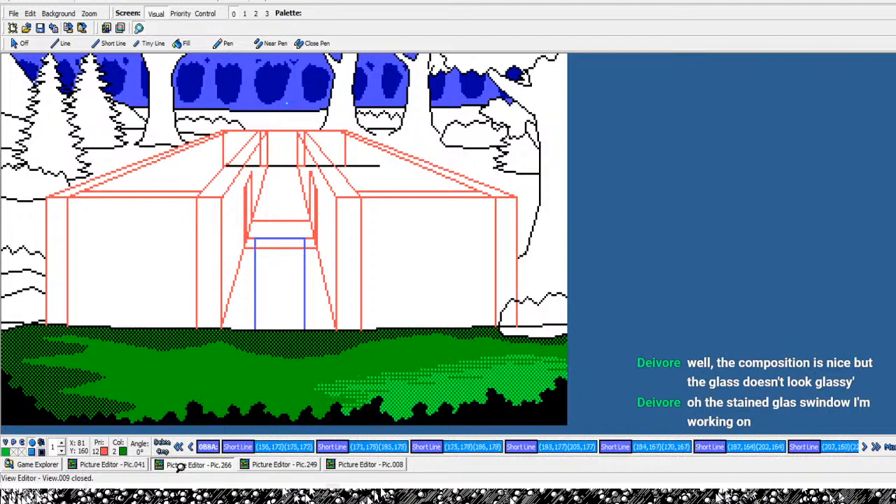
key("Right")
key("Right")
key("Right")
key("Right")
key("Right")
key("Right")
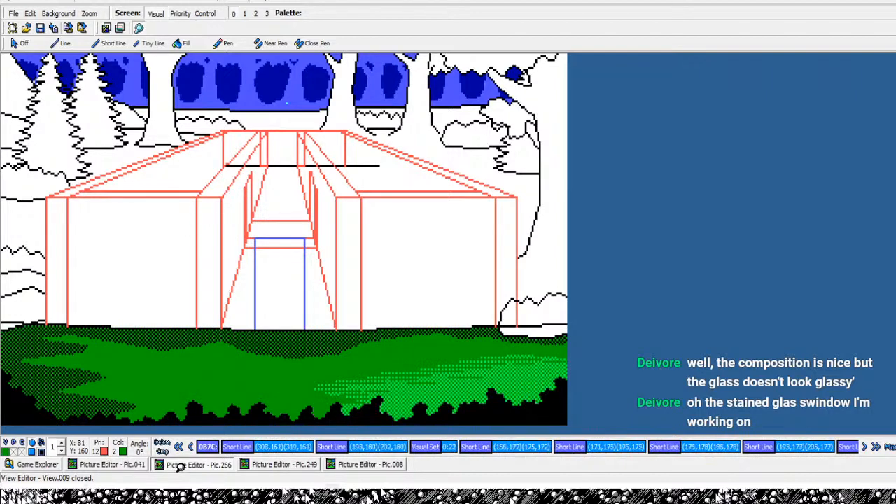
key("Left")
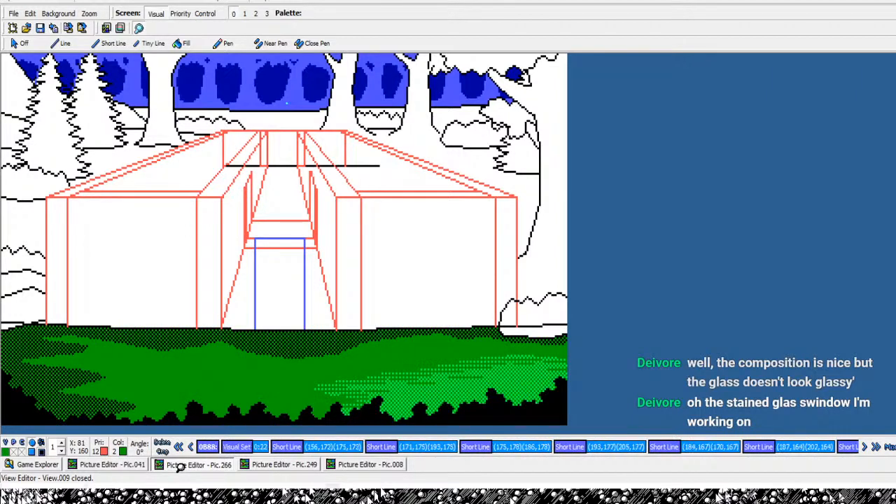
- Draw horizontal dithered short lines to break up the lowest shadow spikes on the lawn's left side
left_click(374, 270)
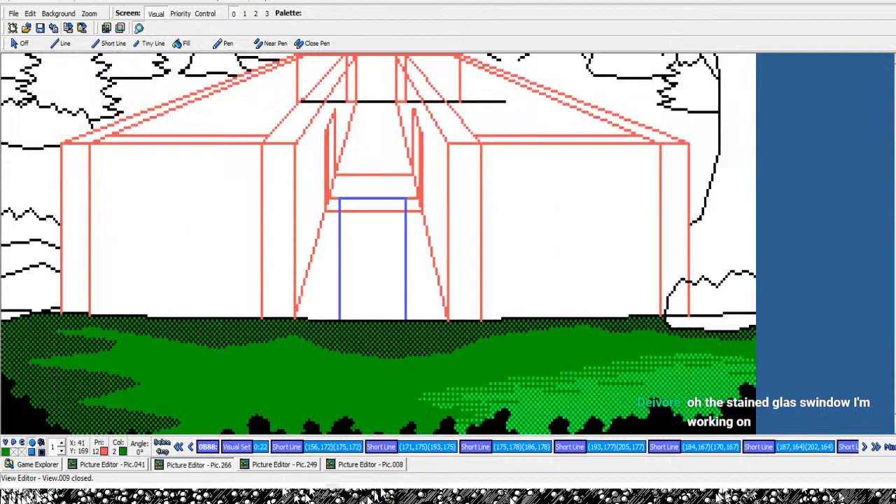
left_click(374, 271)
left_click(374, 271)
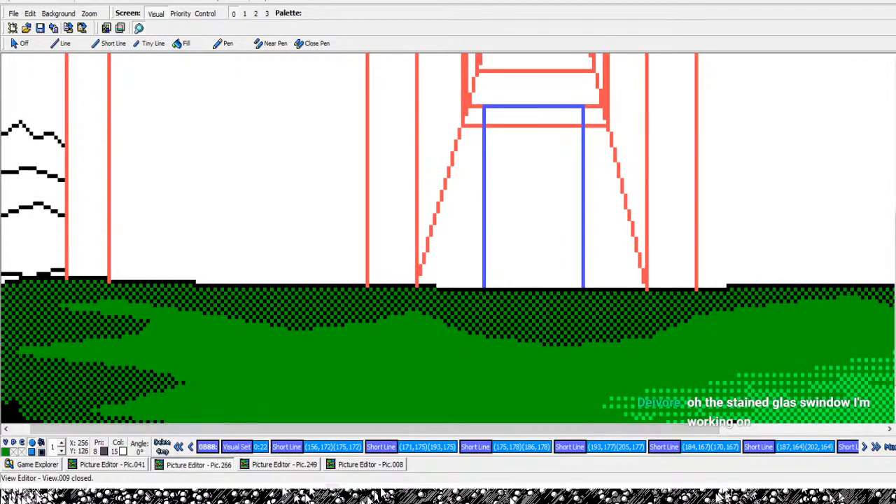
scroll(448, 239, "down", 3)
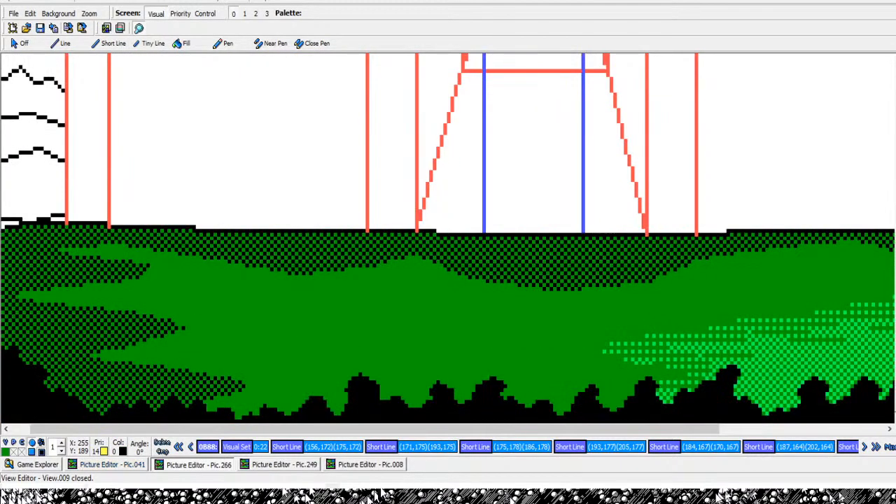
left_click(6, 429)
left_click(111, 44)
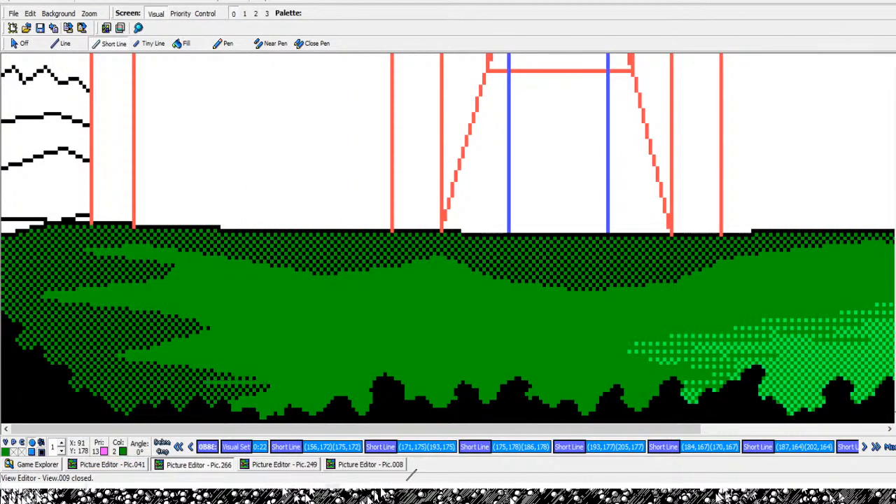
left_click(261, 370)
left_click(145, 370)
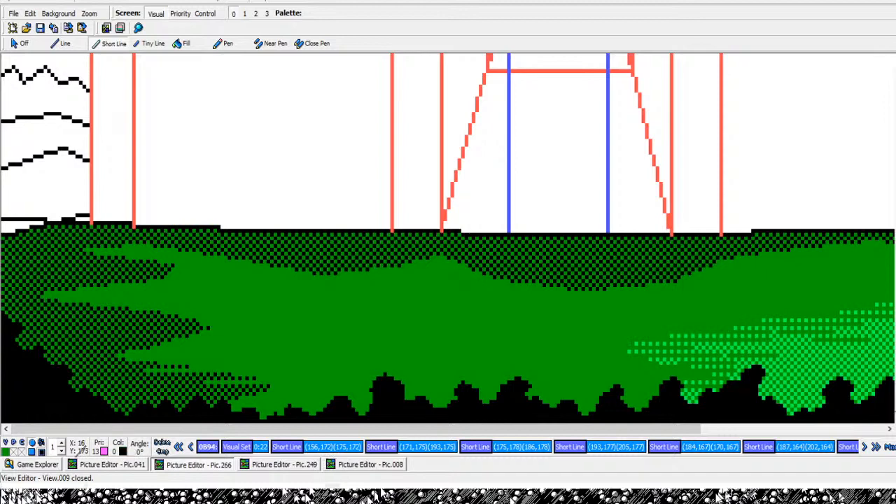
left_click(81, 363)
left_click(125, 363)
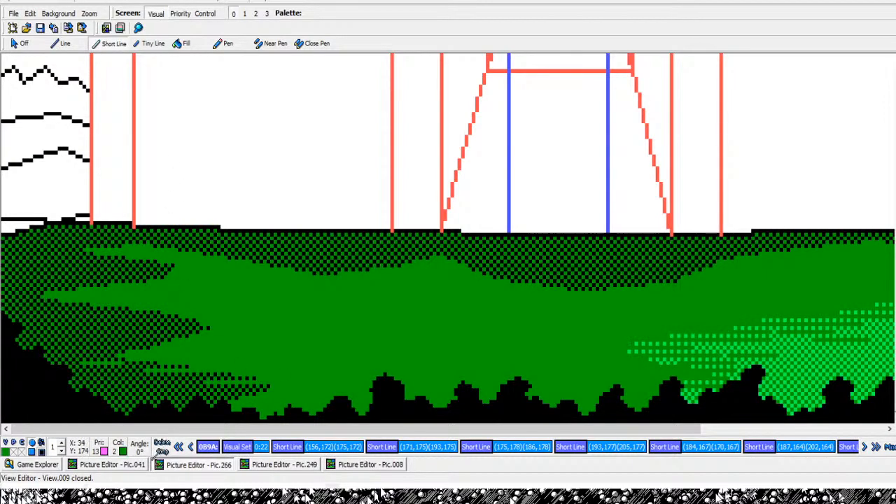
- Soften the middle shadow spikes of the left lawn with horizontal dithered short lines
left_click(90, 349)
left_click(155, 343)
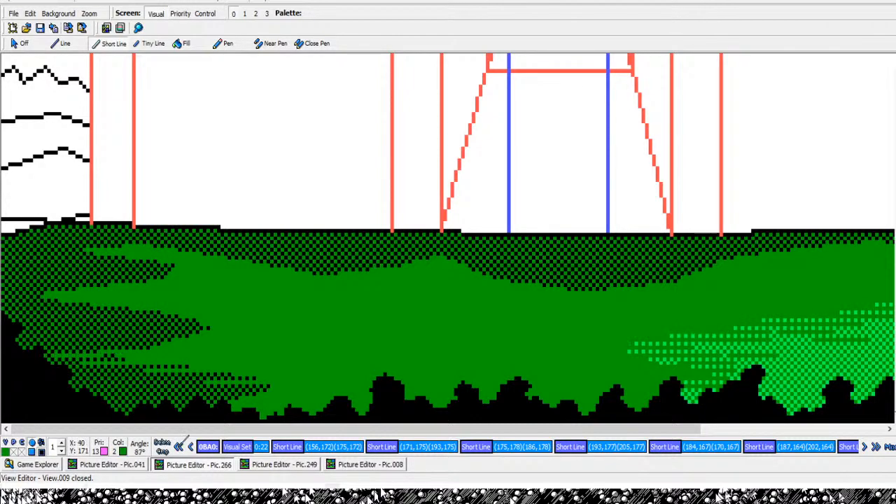
left_click(99, 341)
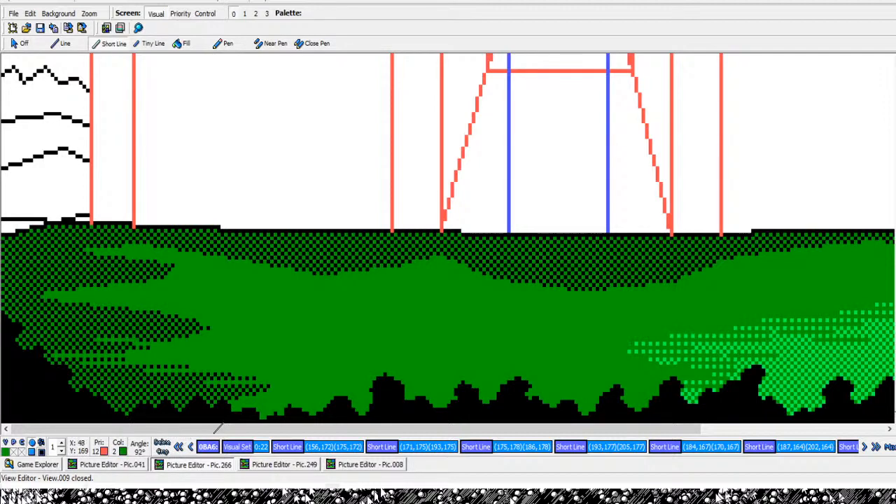
left_click(185, 337)
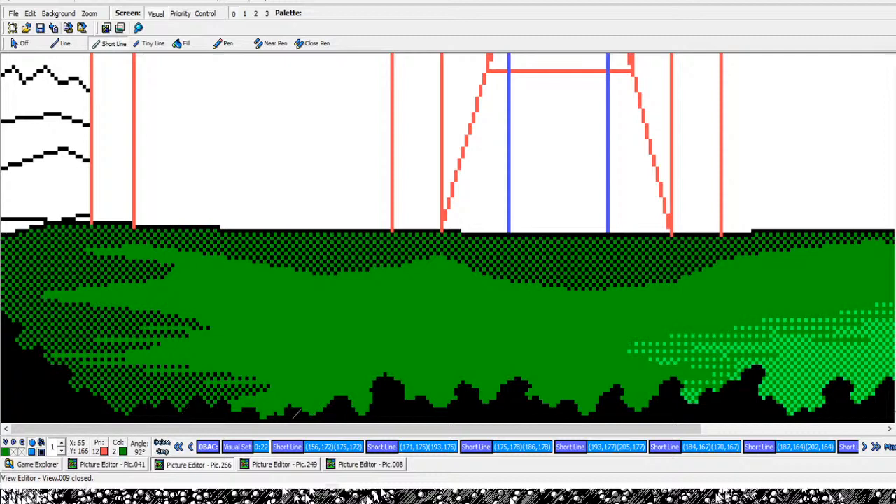
left_click(202, 327)
left_click(248, 327)
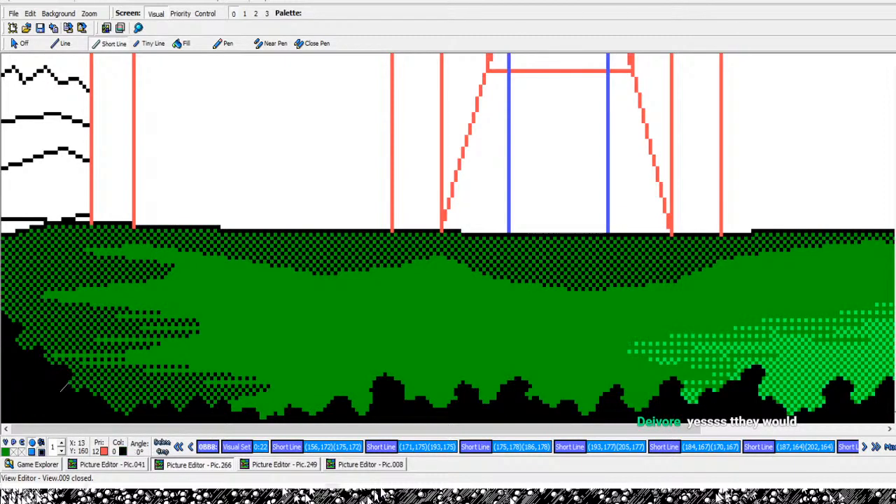
- Extend the dithered short lines across the upper shadow spikes near the lawn's left edge
left_click(48, 309)
left_click(117, 310)
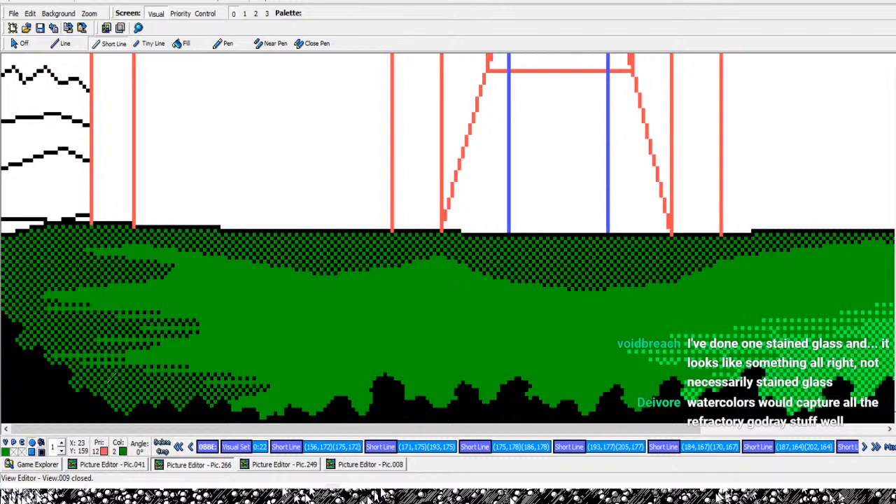
left_click(73, 383)
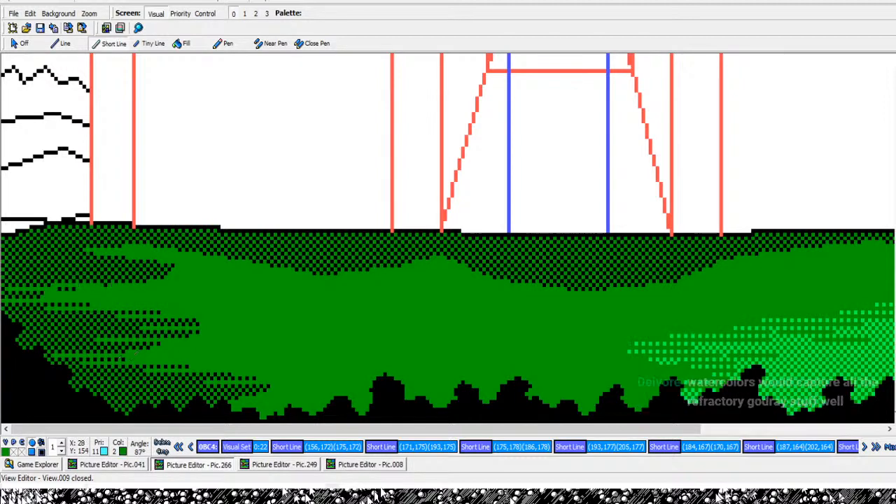
left_click(132, 358)
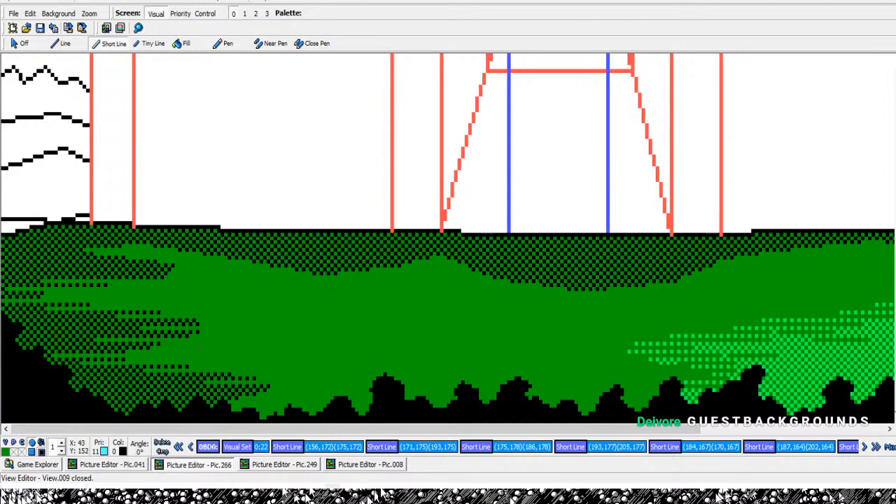
left_click(121, 268)
left_click(165, 273)
left_click(86, 274)
left_click(166, 274)
left_click(69, 262)
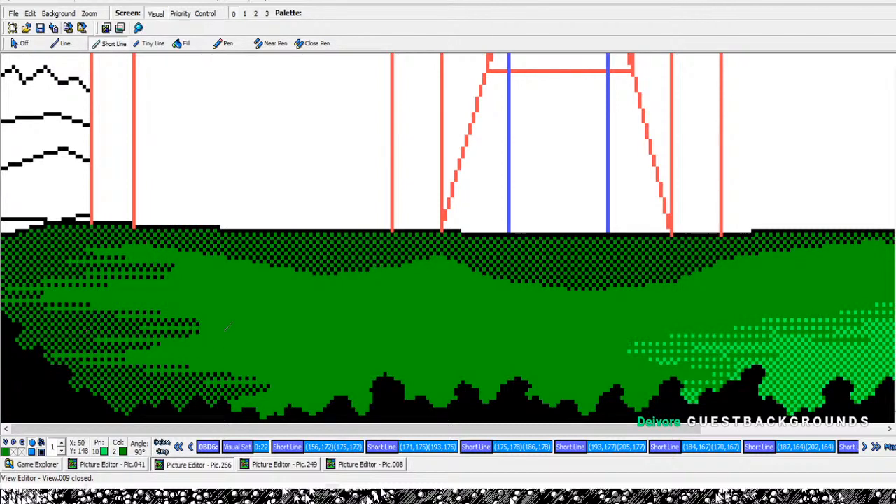
left_click(161, 262)
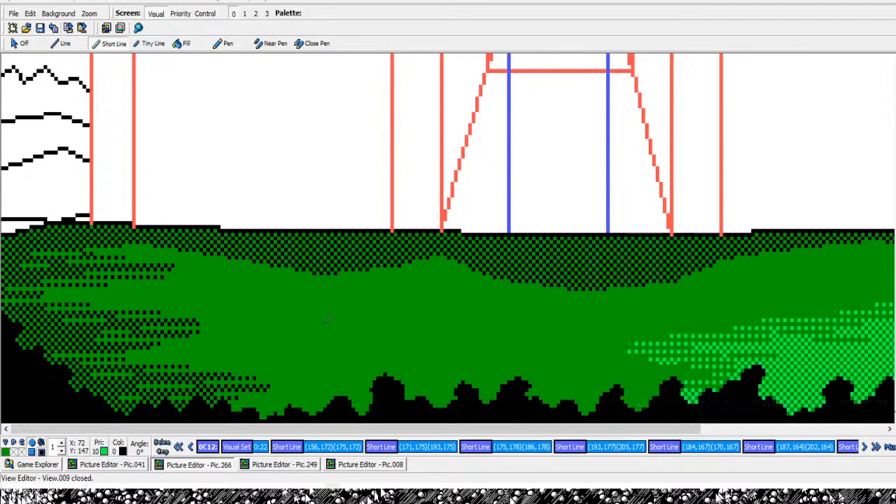
- Check the lawn shading in the whole picture and advance the drawing commands to End of Pic
left_click(139, 28)
scroll(322, 330, "down", 4)
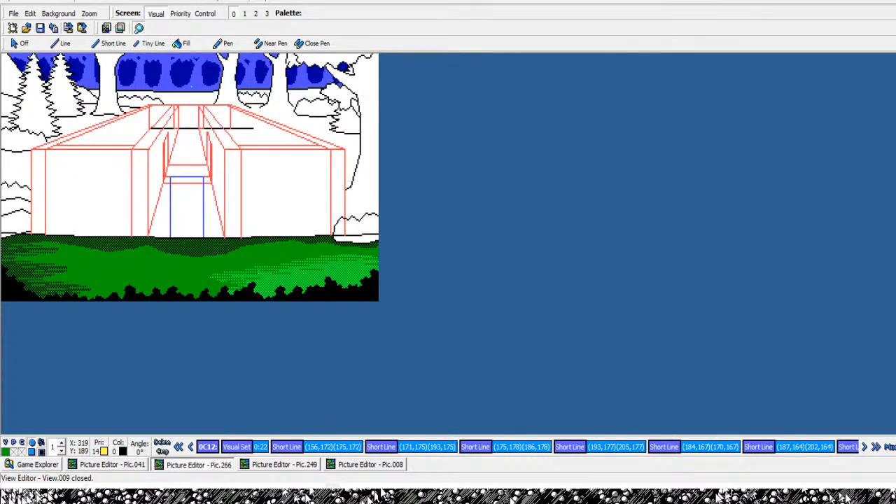
left_click(876, 447)
left_click(876, 446)
left_click(876, 447)
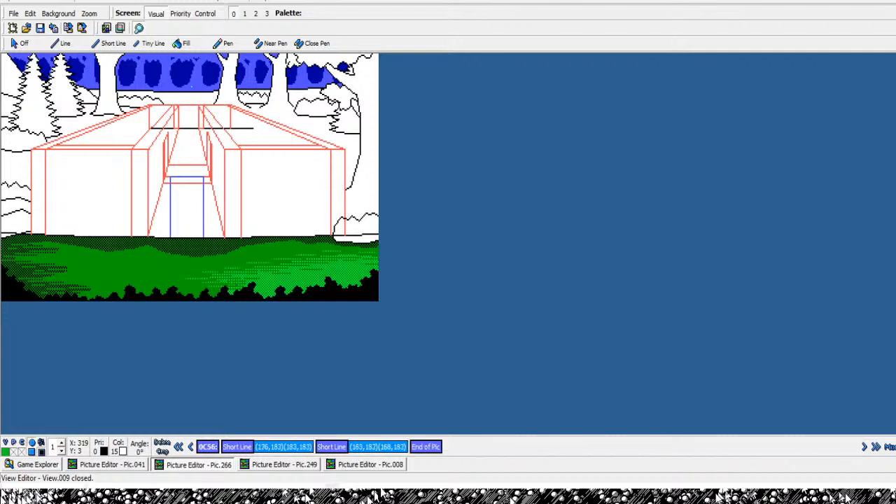
left_click(876, 447)
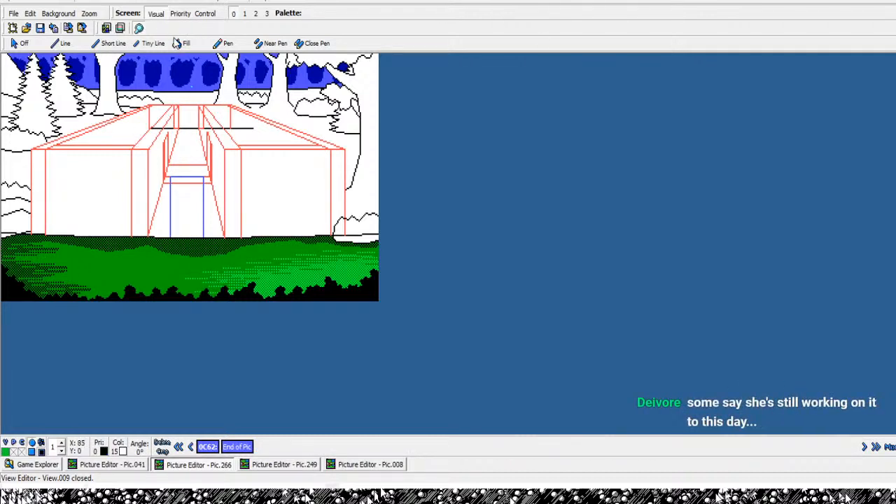
- Extend the upper left lawn shadow inward with dark dithered short lines just below the shaded band under the house
scroll(94, 369, "up", 2)
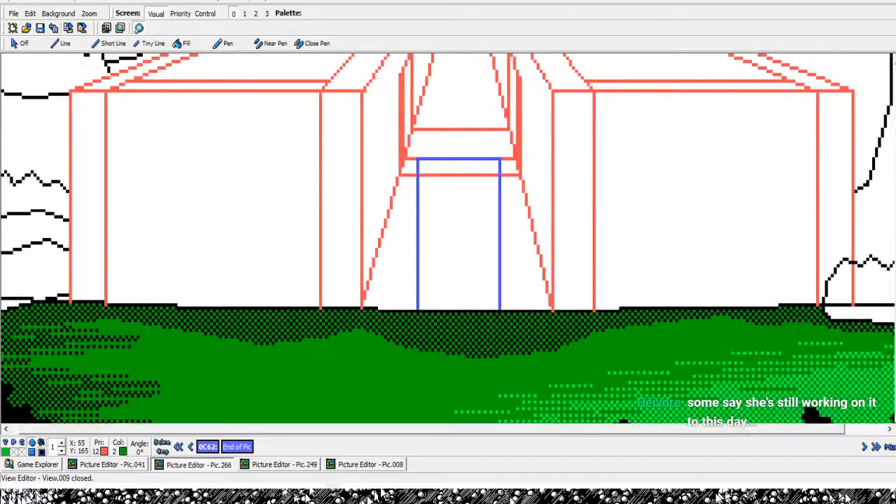
scroll(165, 315, "up", 1)
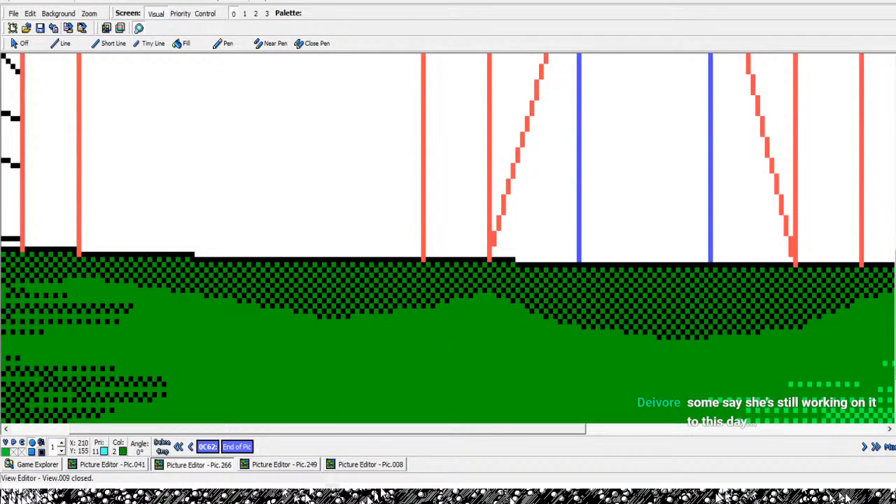
left_click_drag(895, 339, 895, 382)
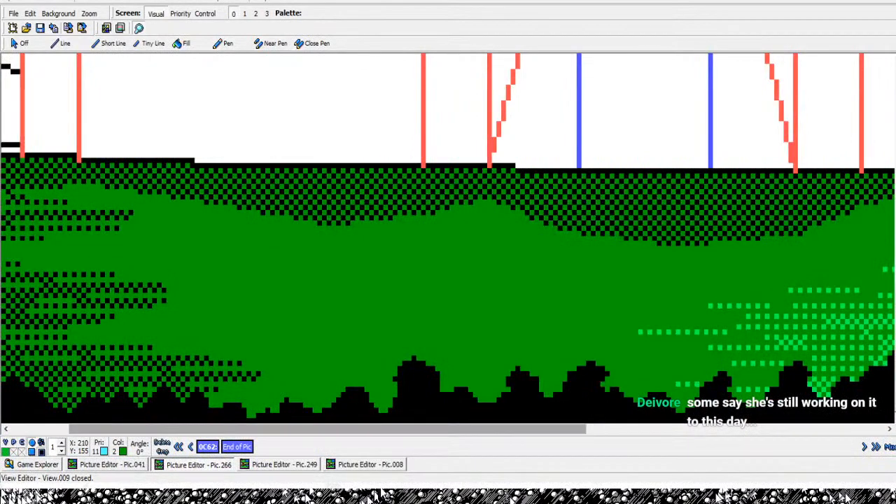
left_click_drag(280, 428, 189, 428)
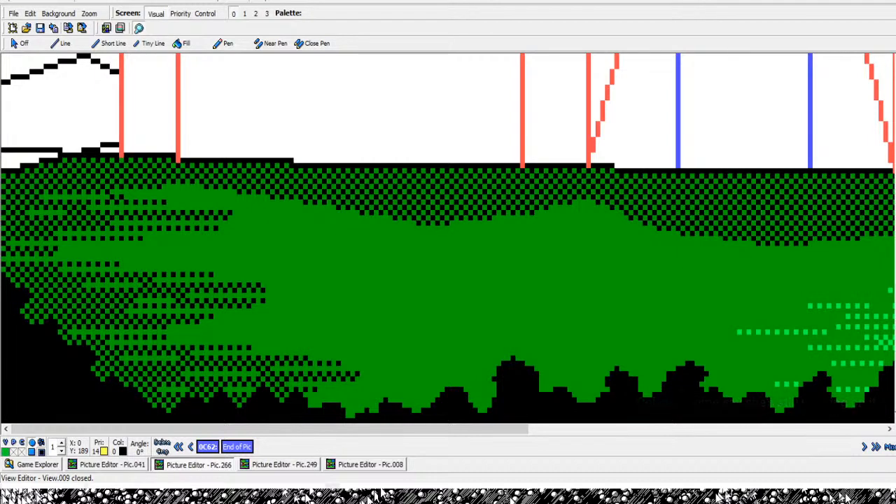
left_click(112, 44)
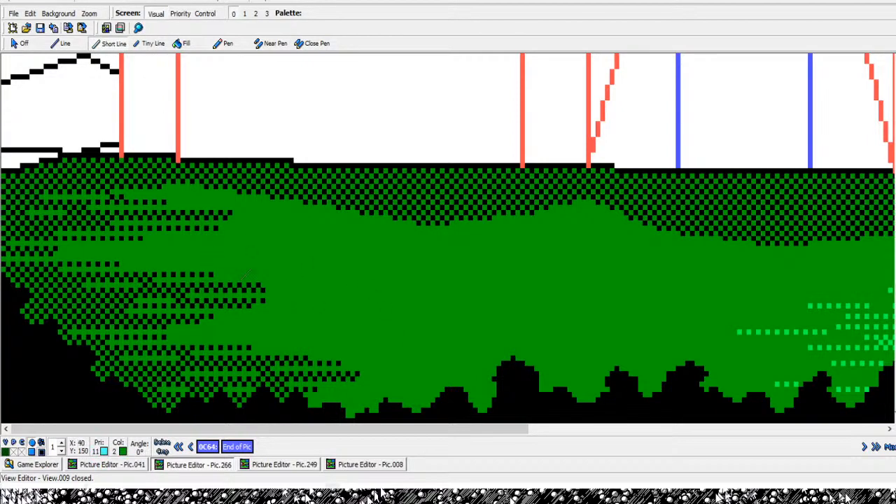
left_click(177, 196)
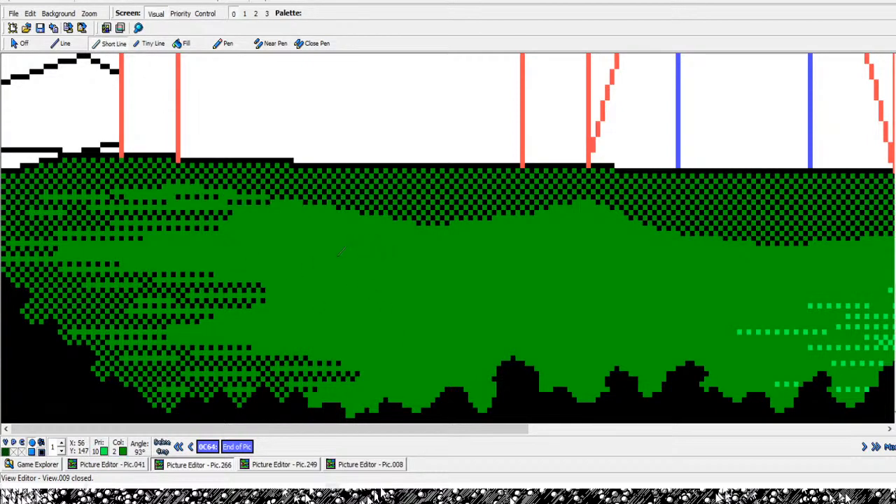
left_click(271, 197)
left_click(238, 212)
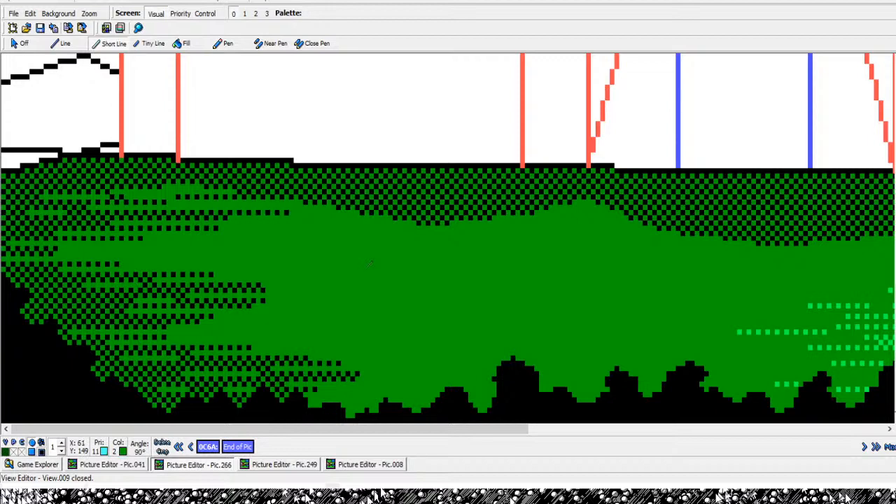
left_click(288, 212)
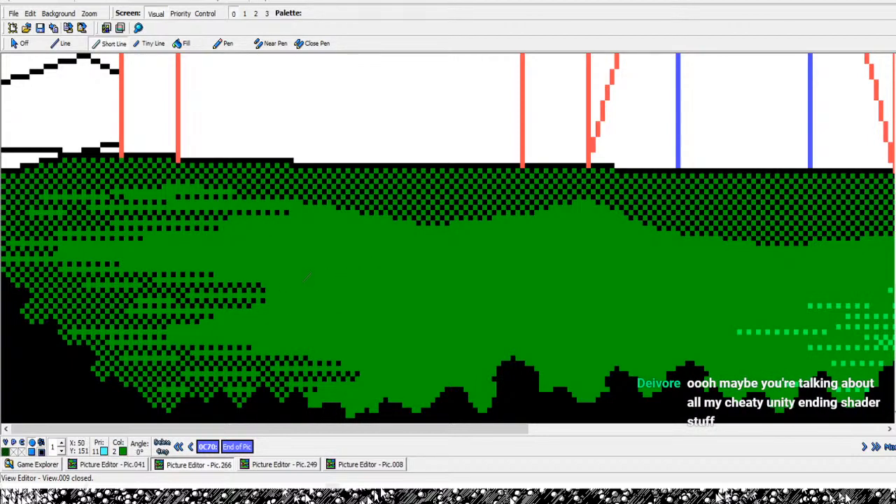
- Add staggered dark dithered short lines along the middle shadow edge on the lawn's left side
left_click(238, 223)
left_click(178, 238)
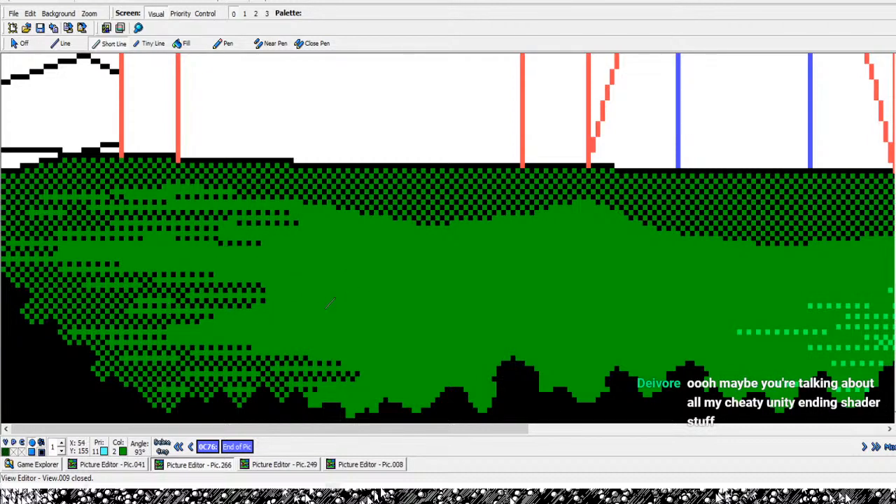
left_click(255, 238)
left_click(78, 254)
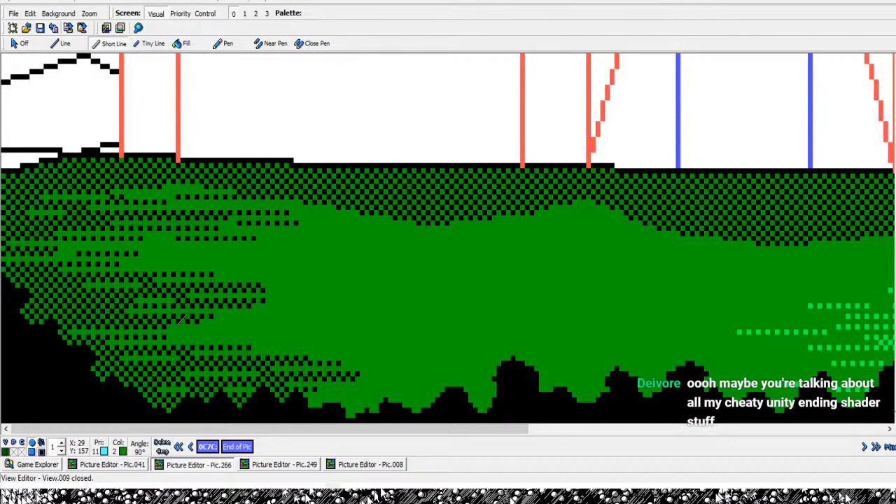
left_click(155, 254)
left_click(234, 269)
left_click(282, 269)
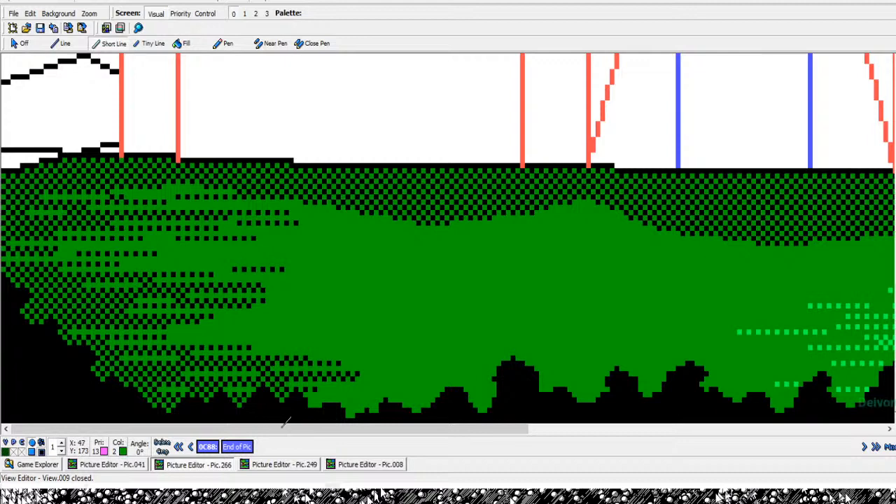
- Scatter dark dithered short lines just beyond the middle and lower shadow spikes of the left lawn
left_click(329, 437)
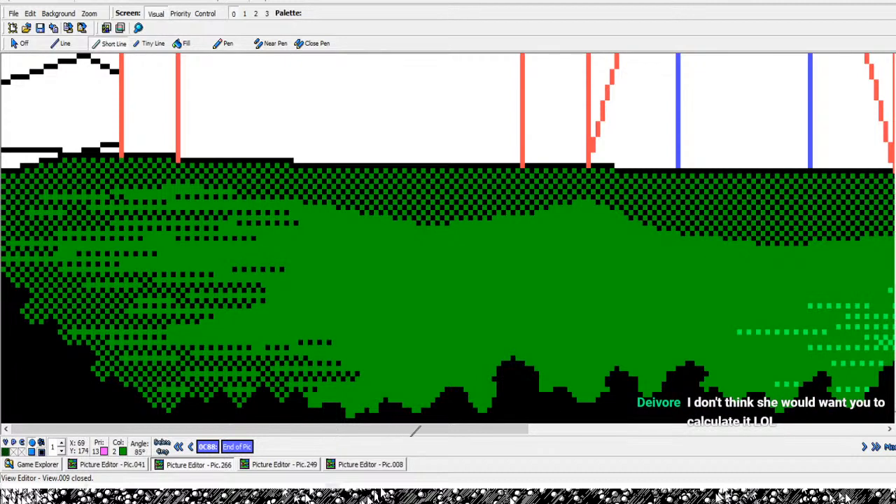
left_click(433, 435)
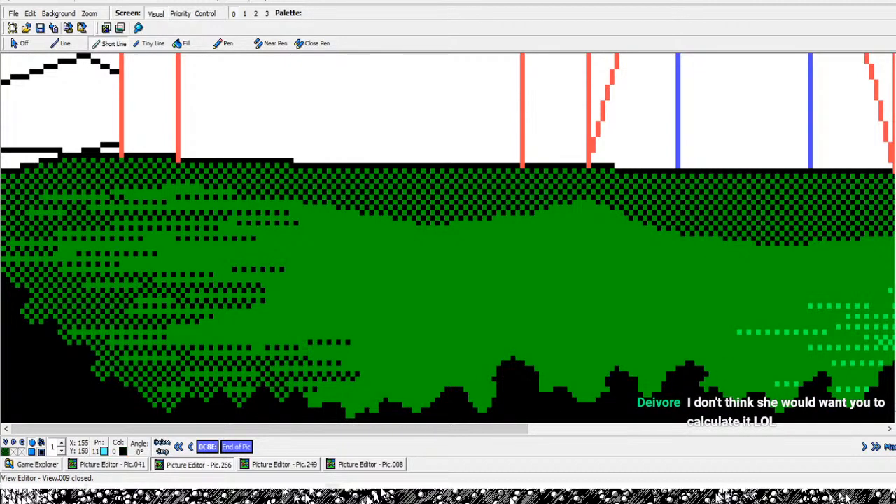
key("ctrl+z")
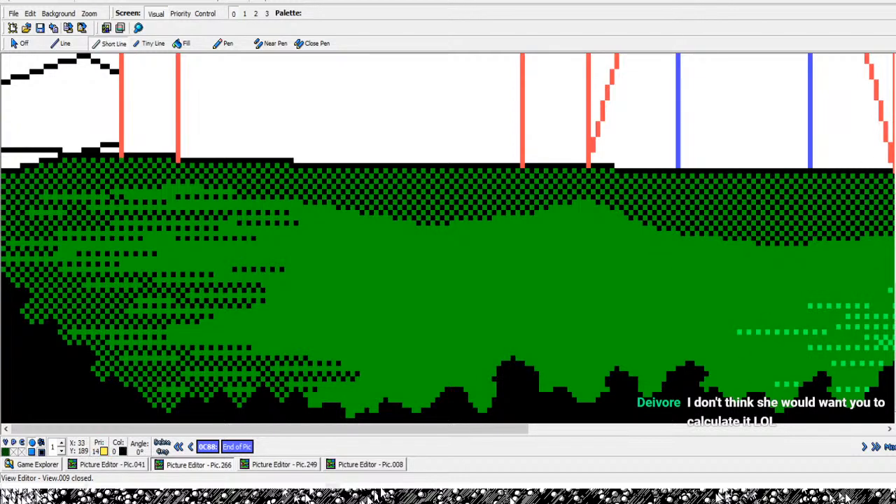
key("ctrl+y")
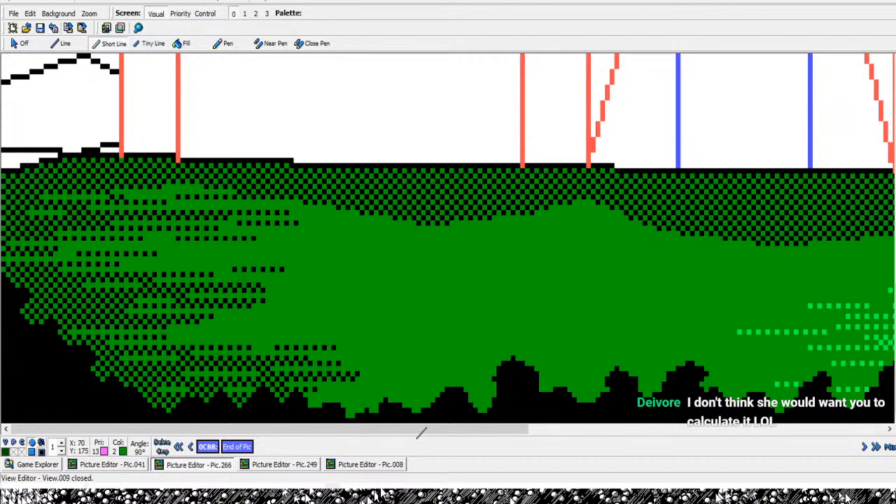
key("ctrl+y")
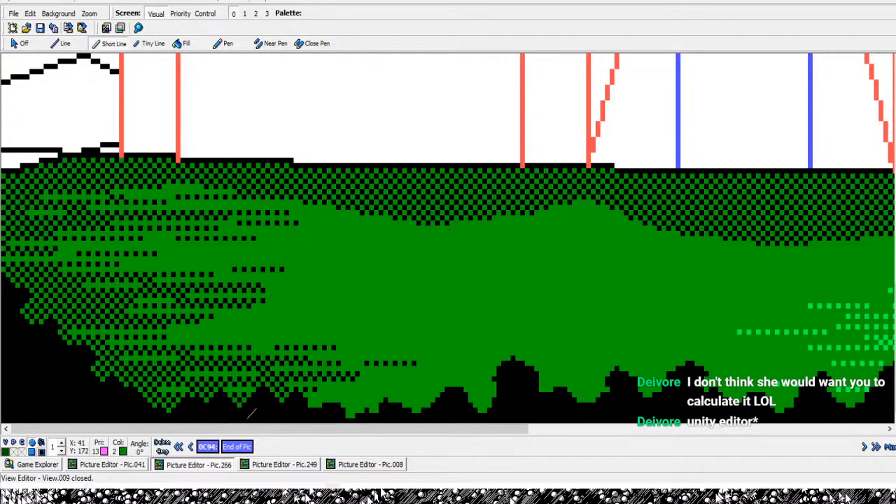
key("ctrl+y")
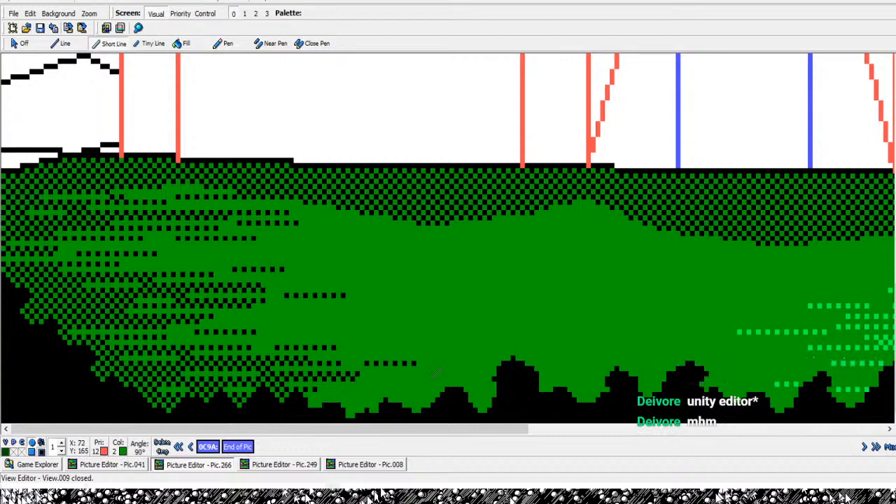
key("ctrl+y")
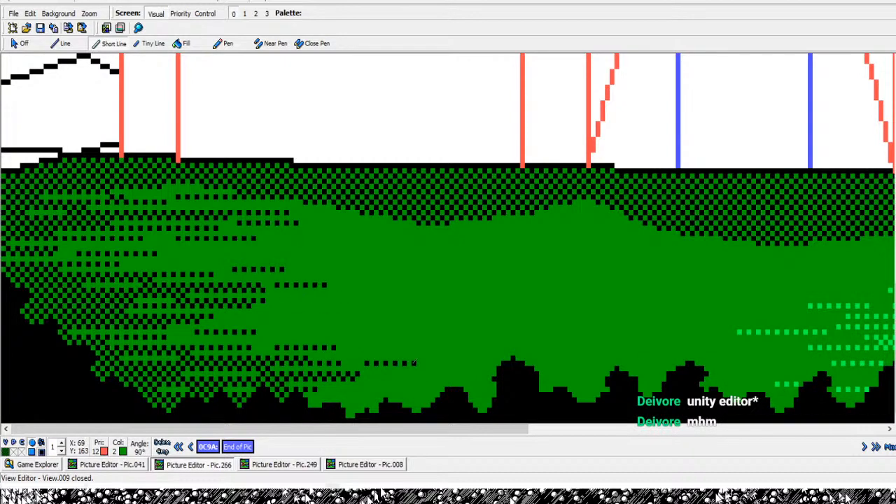
key("ctrl+y")
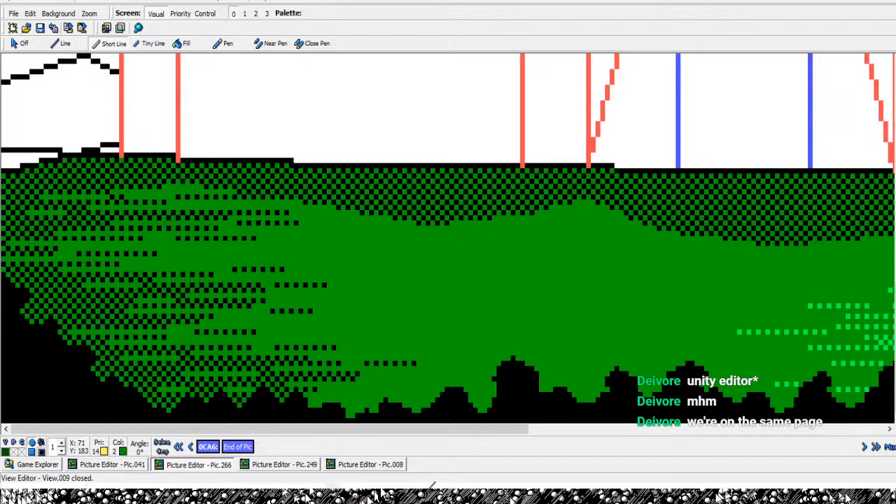
- Draw dark dithered short lines just above the bushes where the left shadow ends
left_click(429, 488)
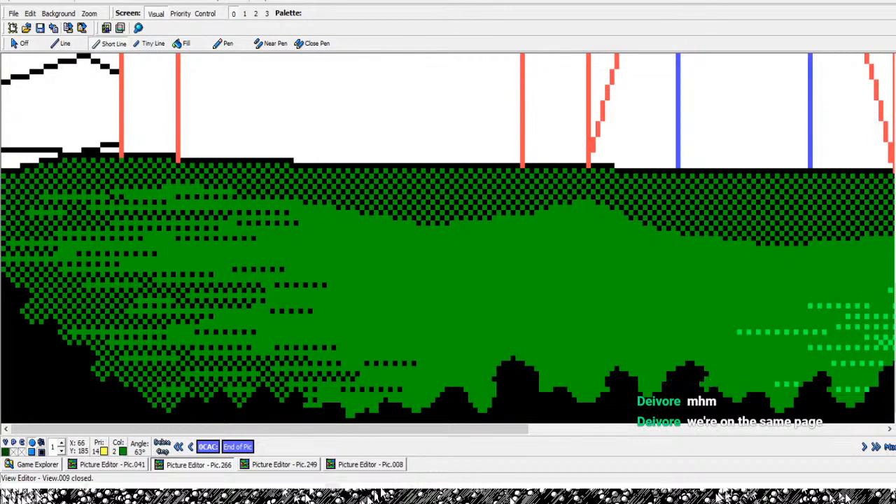
right_click(316, 400)
left_click(322, 400)
left_click(346, 400)
right_click(344, 400)
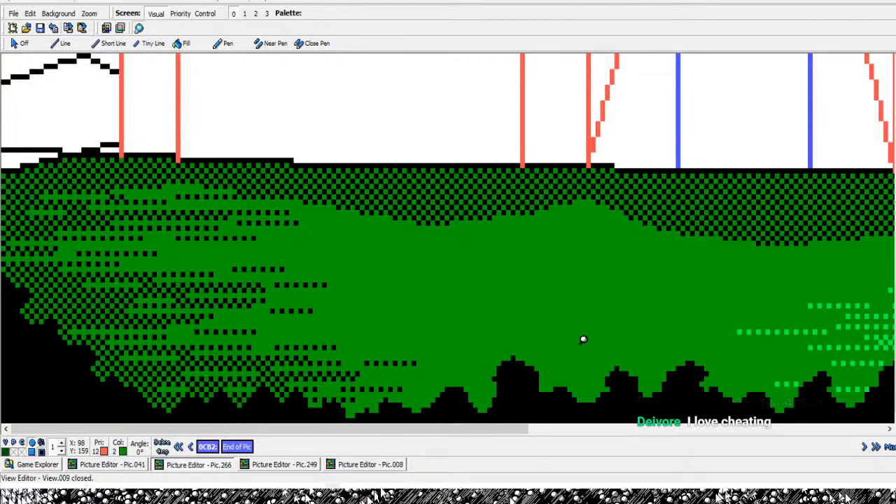
- Continue the dark dithered short lines toward the lawn's centre, including one between the bush tops
scroll(582, 338, "down", 3)
scroll(357, 364, "down", 1)
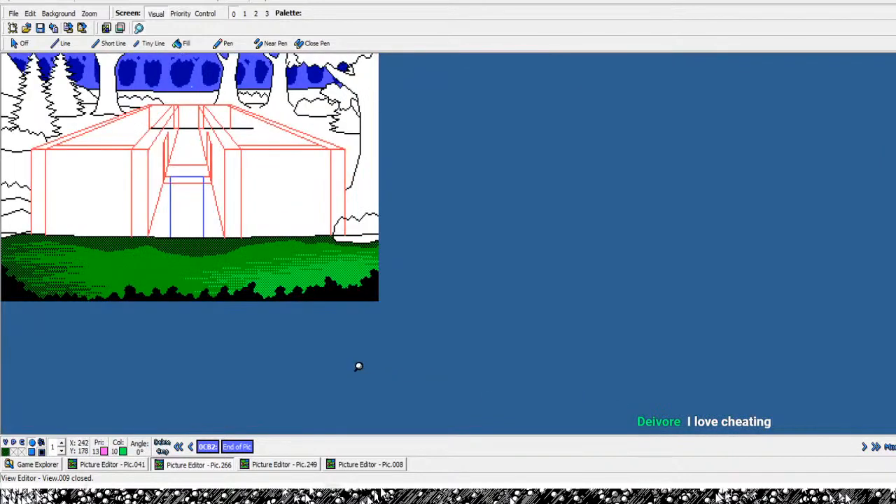
scroll(364, 360, "up", 1)
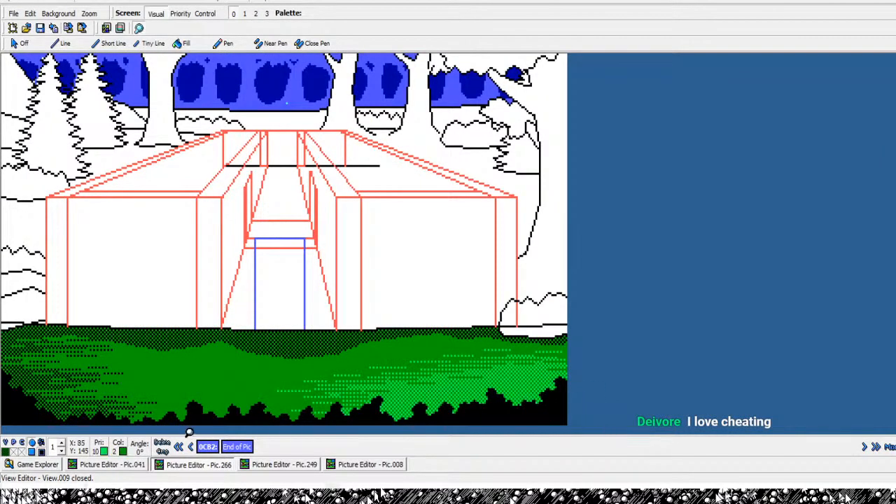
scroll(172, 404, "up", 3)
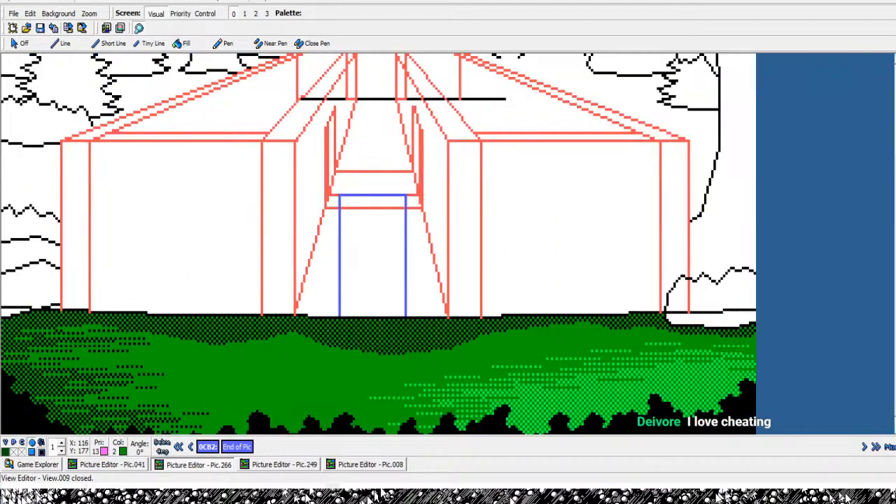
scroll(448, 239, "down", 1)
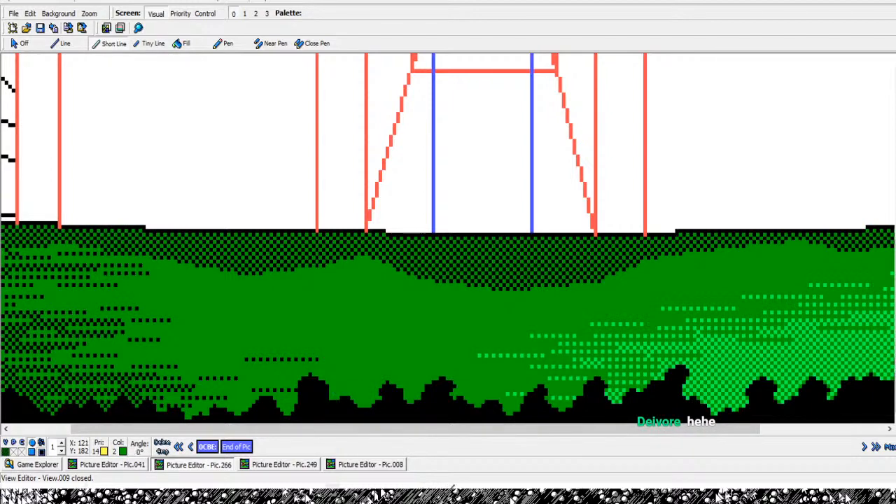
left_click(338, 390)
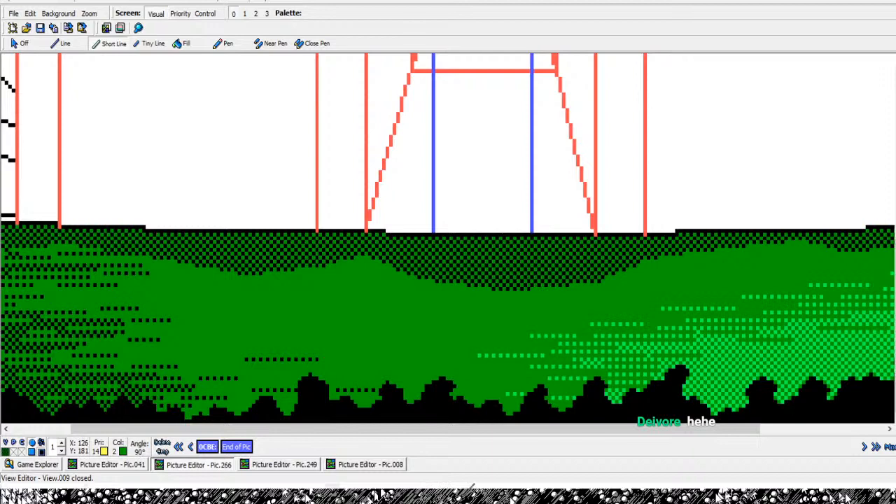
left_click(374, 391)
right_click(373, 391)
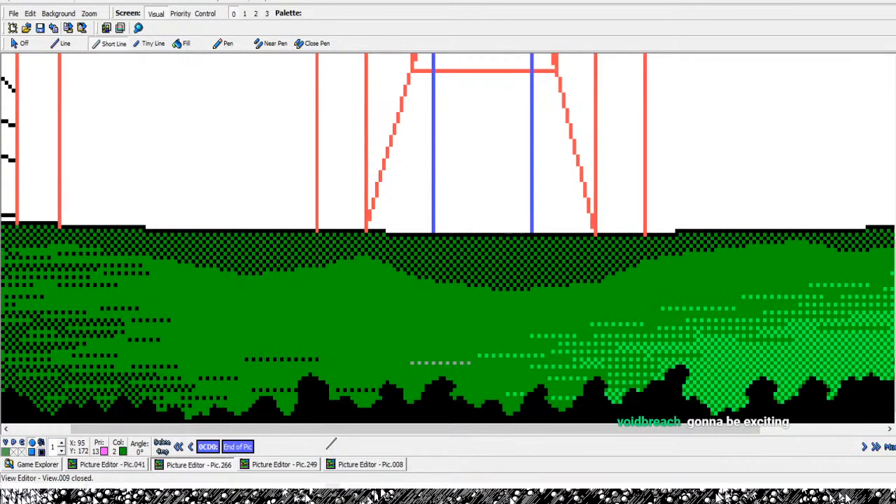
- Draw light grey dithered short lines as highlights across the lower centre and left-centre of the lawn
left_click(423, 436)
right_click(423, 437)
left_click(453, 432)
left_click(269, 468)
left_click(342, 468)
right_click(342, 468)
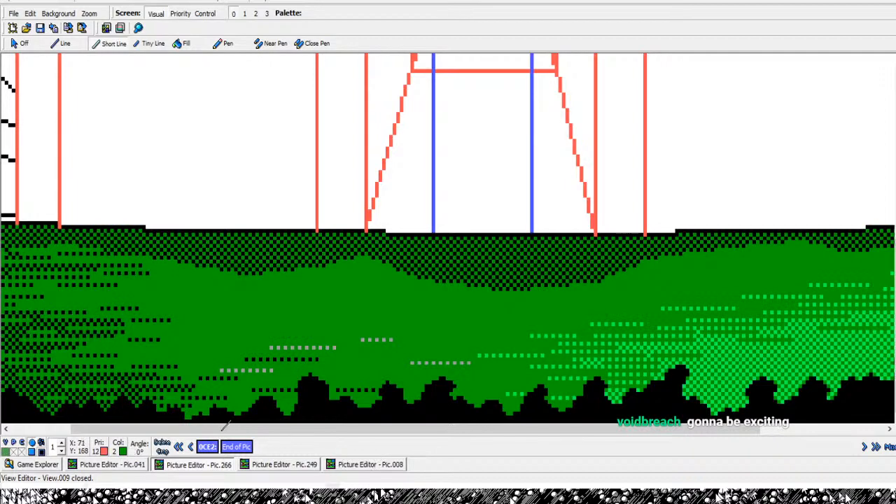
left_click(217, 413)
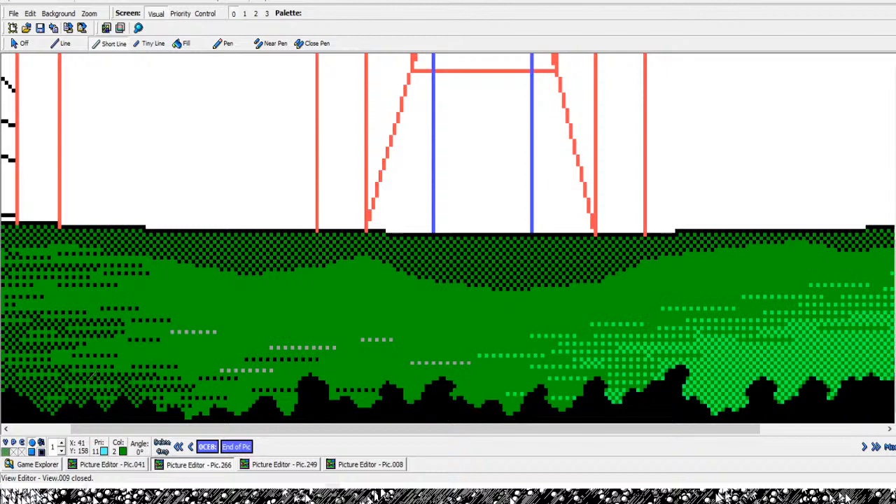
- Place a higher row of three light grey dithered short lines from the left shadow to the lawn's centre
right_click(173, 379)
left_click(307, 390)
left_click(374, 389)
right_click(375, 390)
left_click(545, 390)
left_click(613, 390)
right_click(612, 390)
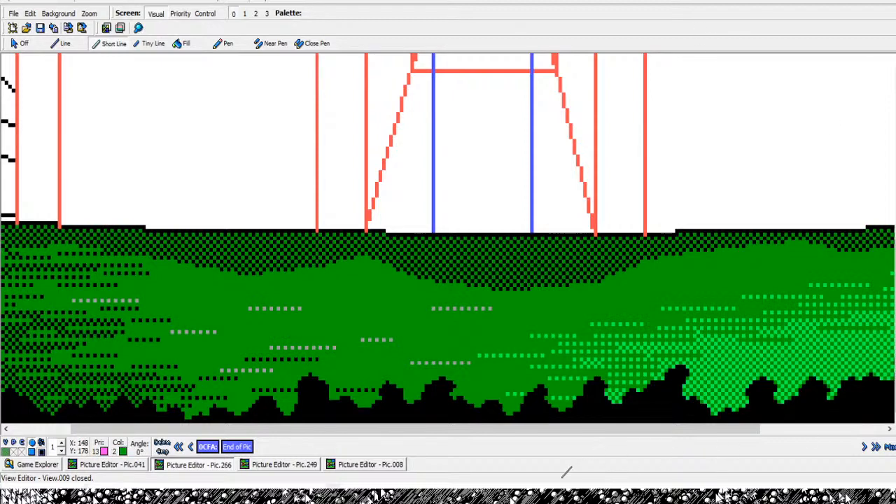
- Draw three light grey dithered short lines above the bright green area, stepping upward across the lawn's right half
left_click(567, 317)
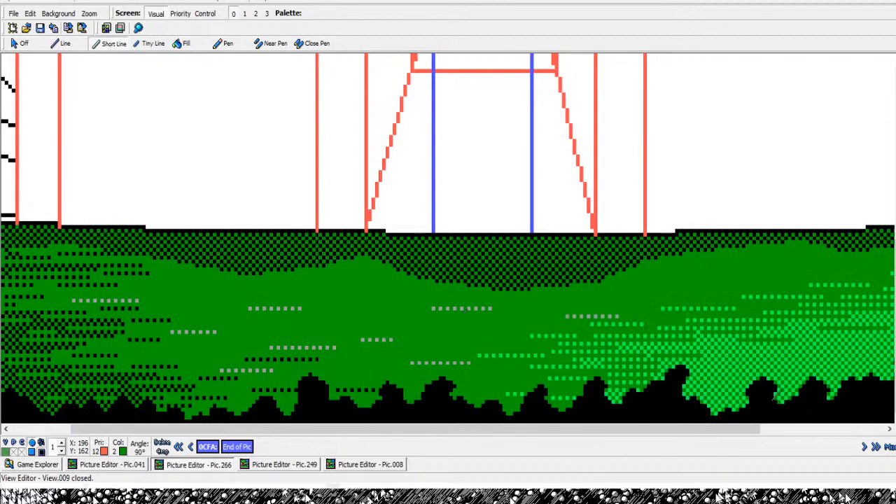
left_click(618, 316)
right_click(618, 317)
left_click(666, 285)
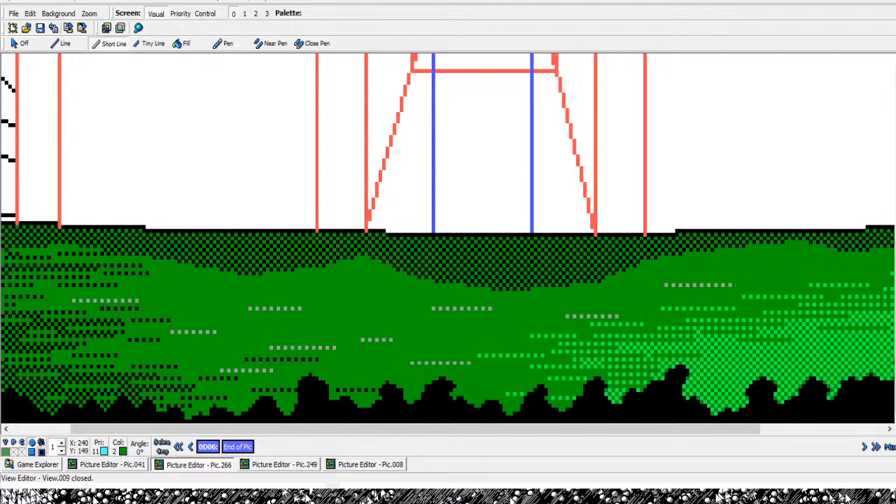
left_click(776, 266)
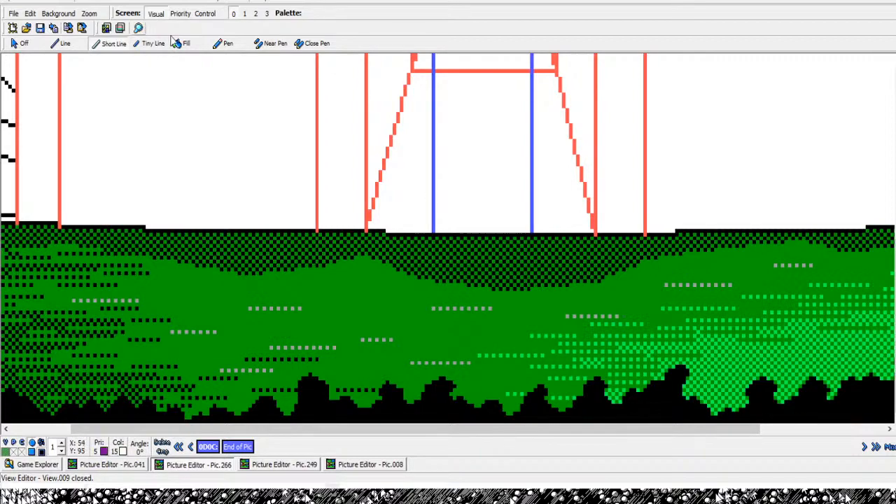
left_click(138, 28)
right_click(474, 307)
right_click(473, 308)
right_click(467, 414)
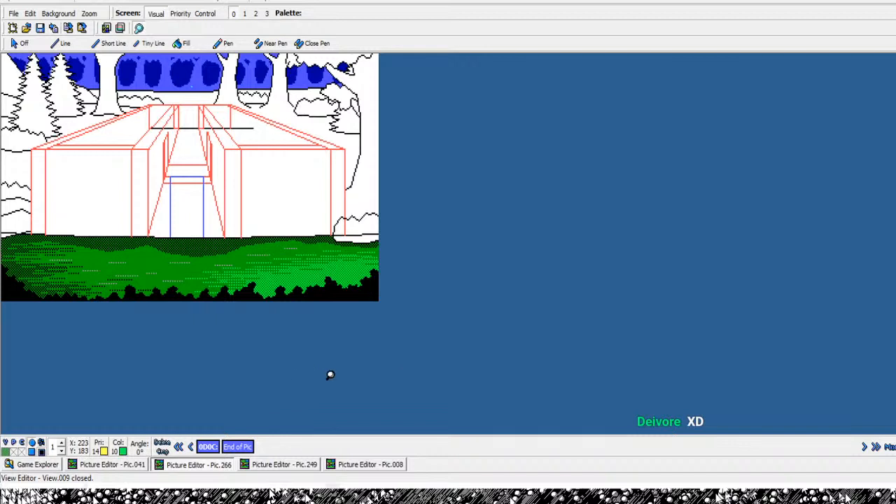
left_click(337, 319)
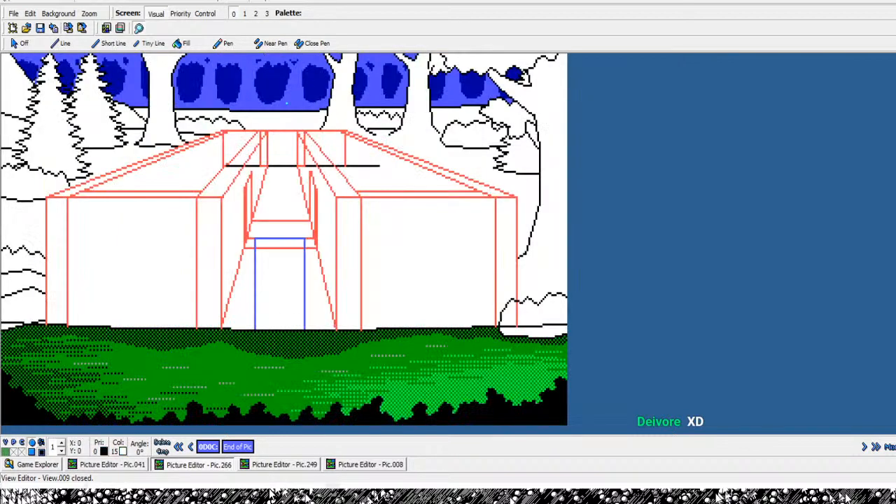
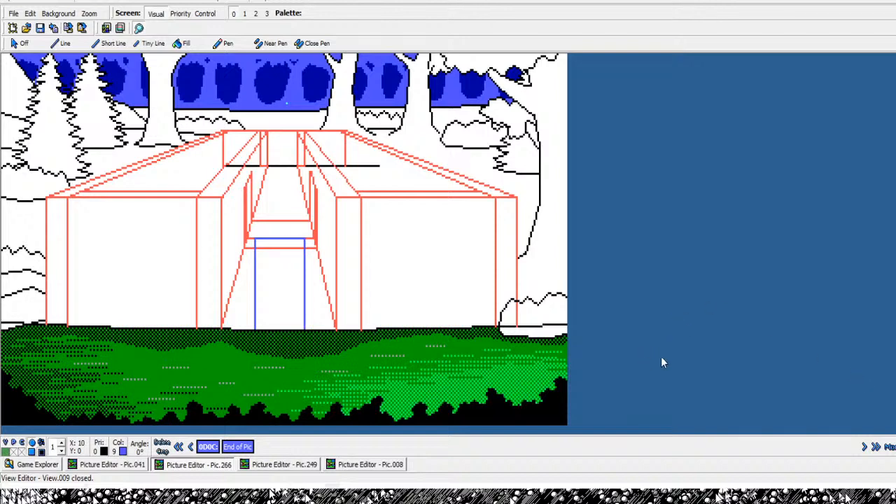
- Step back through the picture's drawing commands to the early ground line, and return to the end of the picture
scroll(613, 325, "up", 5)
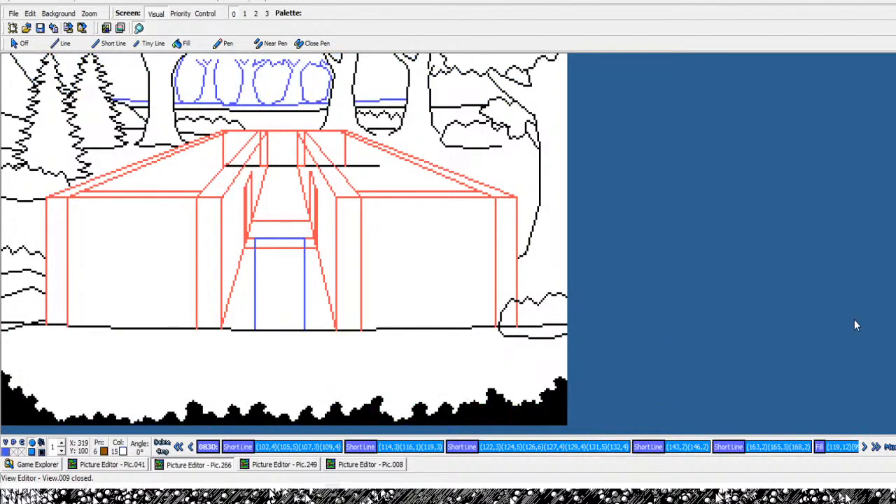
scroll(855, 324, "up", 5)
scroll(854, 324, "up", 10)
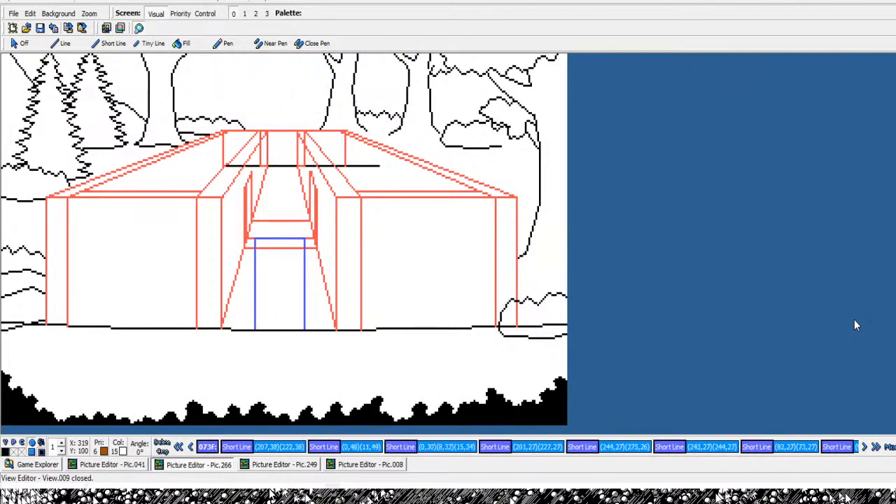
scroll(854, 324, "up", 5)
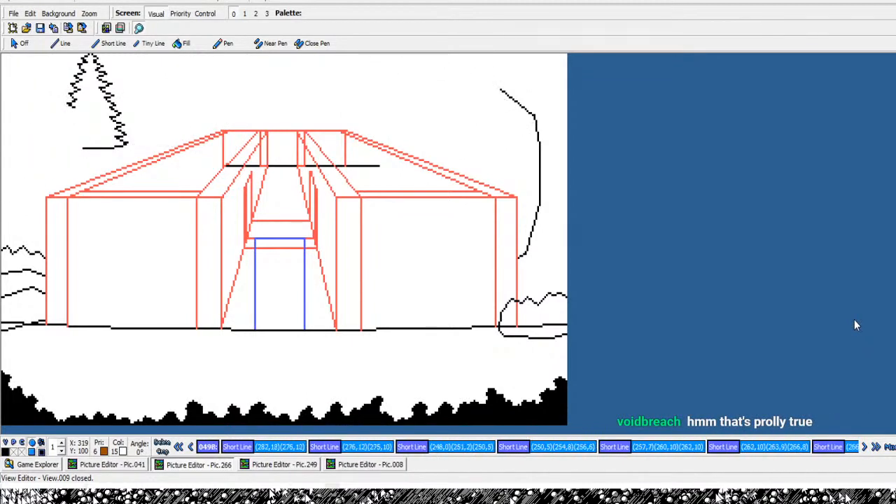
scroll(854, 325, "up", 10)
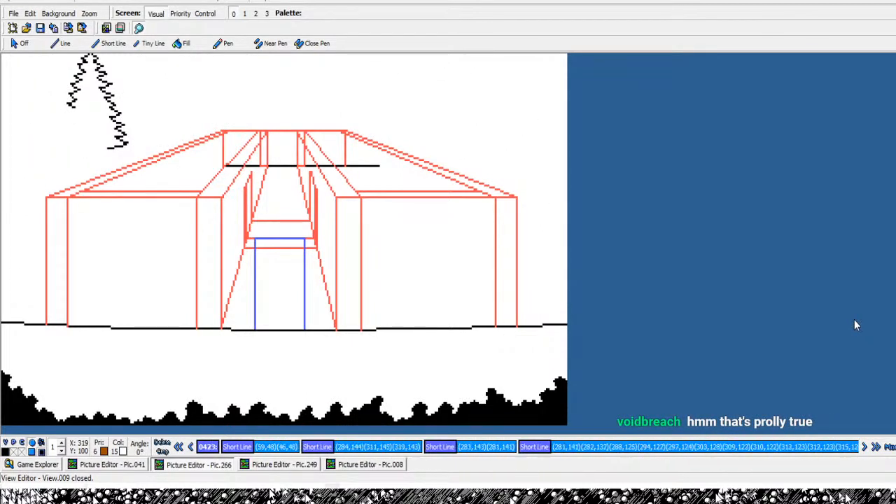
scroll(855, 324, "up", 8)
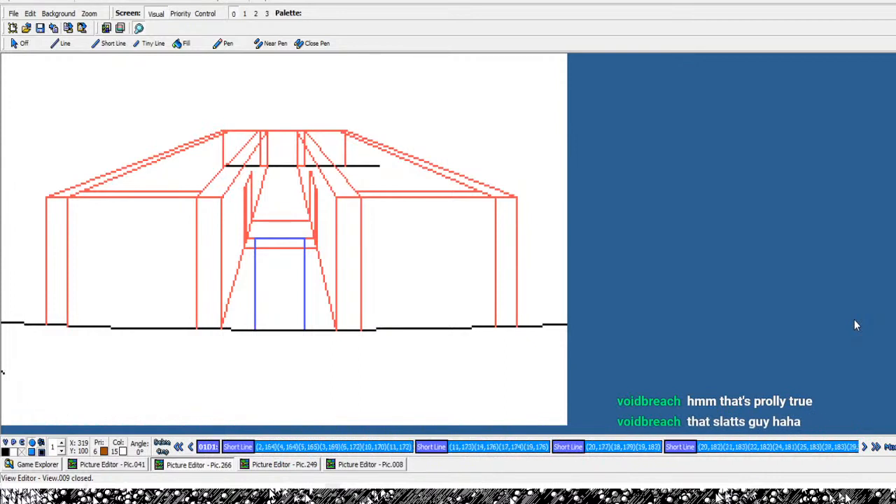
scroll(854, 325, "up", 8)
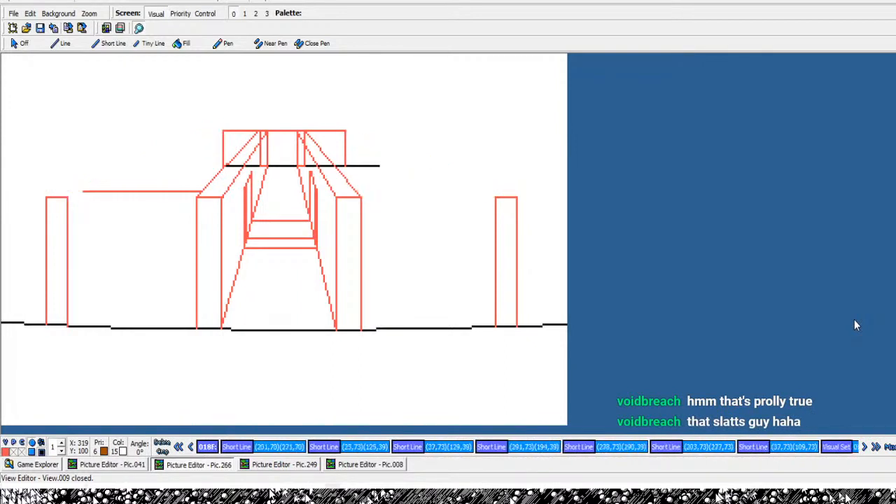
scroll(854, 324, "up", 10)
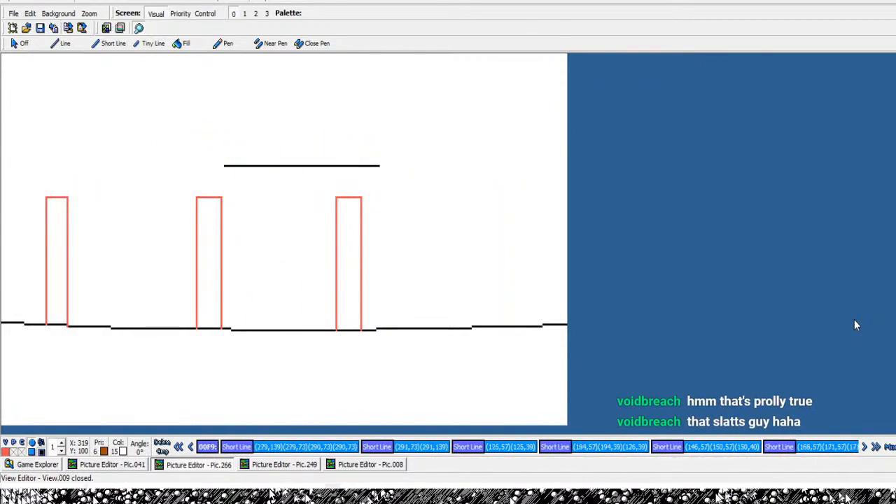
scroll(855, 325, "up", 5)
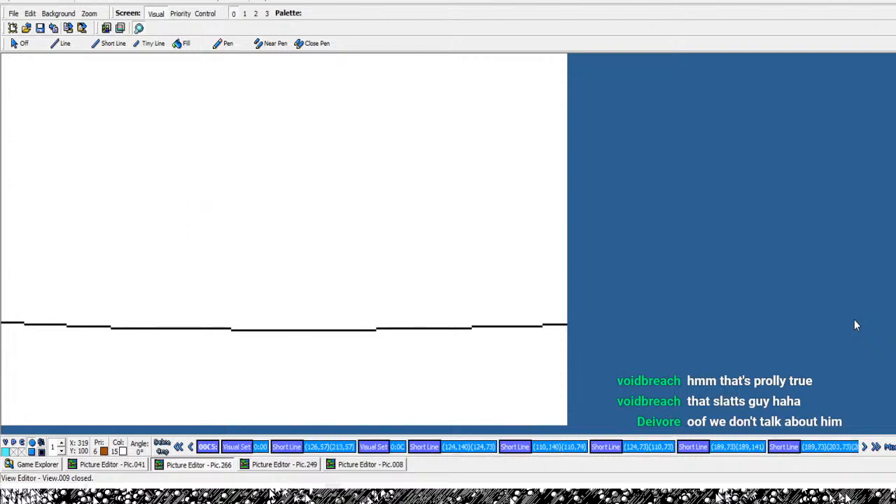
scroll(854, 324, "up", 2)
scroll(854, 324, "down", 2)
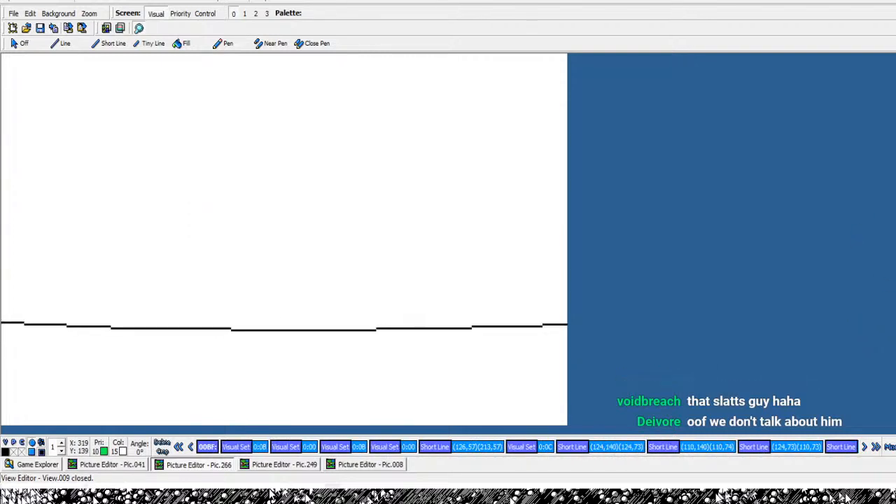
left_click(876, 447)
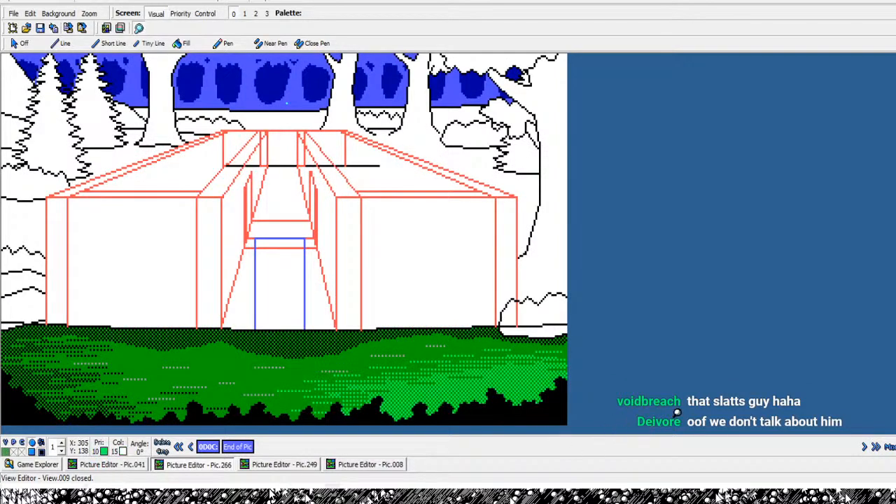
- Start a zigzag short line in black and dark cyan dither across the lower part of the bush beside the house, from its left edge
left_click(694, 415)
left_click(721, 339)
left_click(806, 329)
left_click(805, 329)
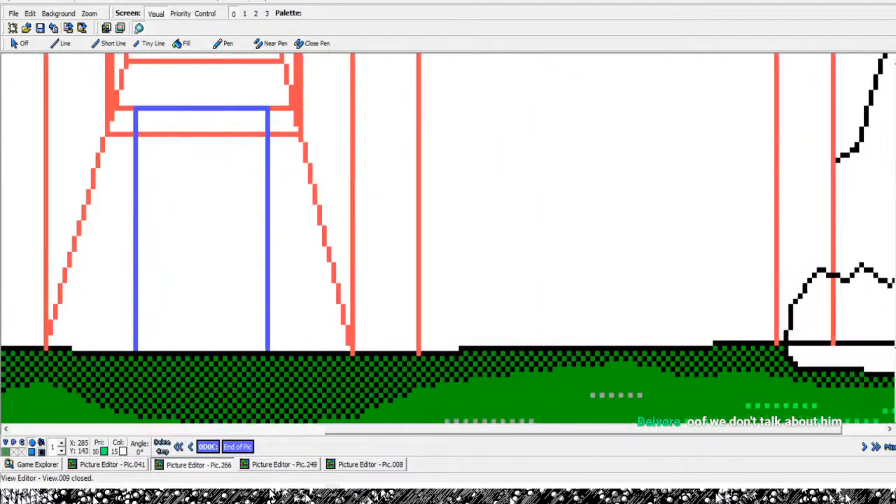
left_click(861, 429)
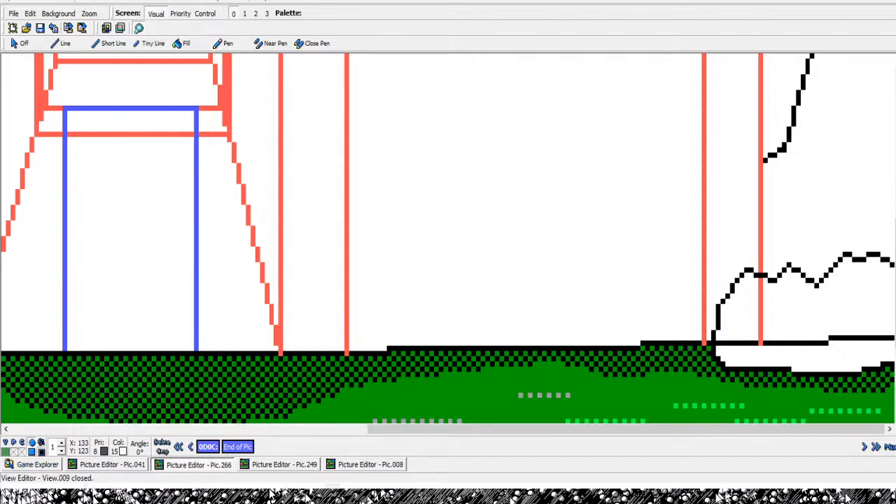
left_click(4, 451)
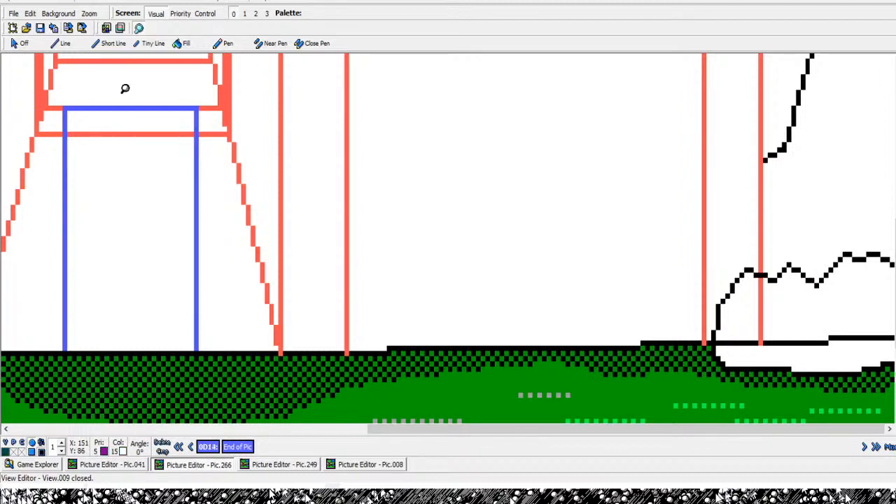
left_click(109, 43)
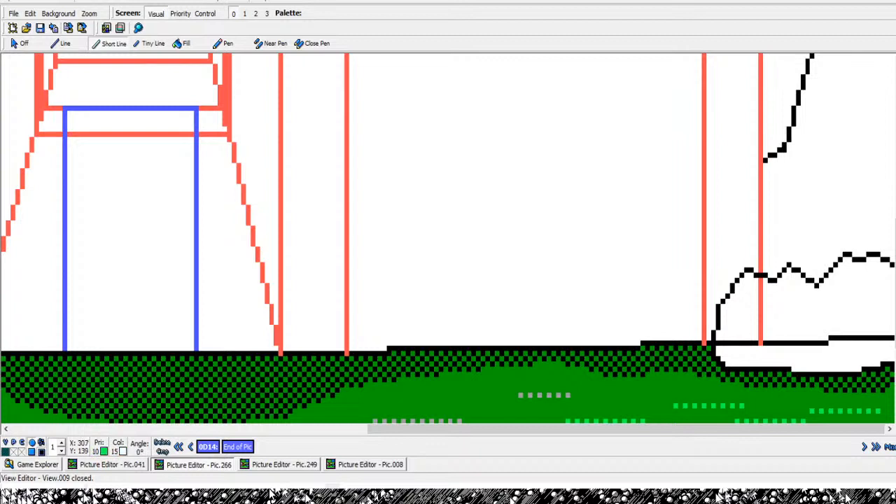
left_click(724, 328)
left_click(732, 342)
left_click(742, 338)
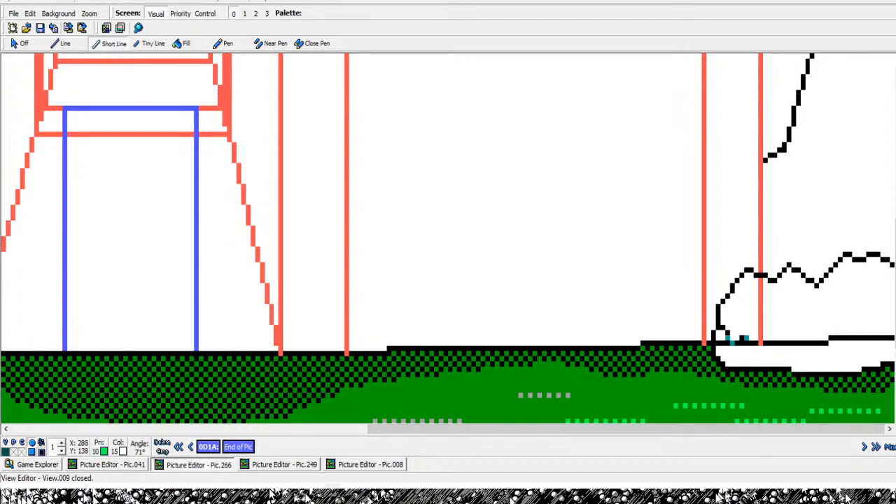
left_click(751, 333)
left_click(760, 343)
left_click(770, 348)
left_click(779, 338)
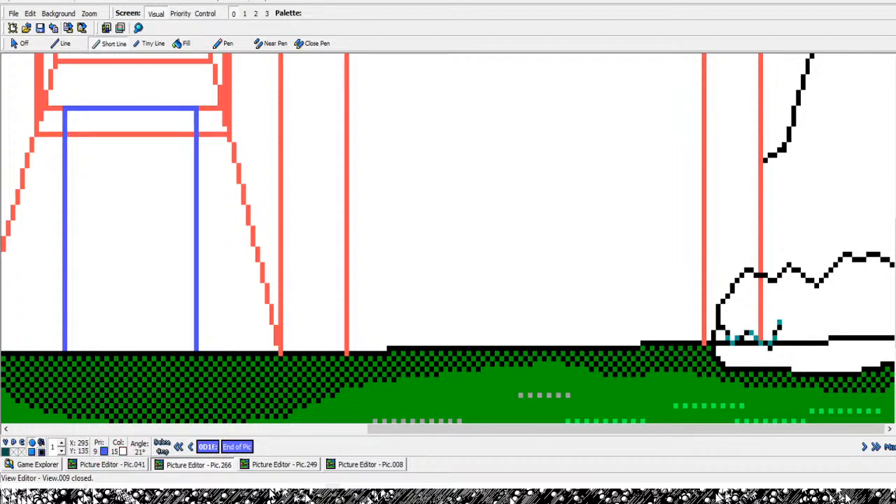
- Continue the zigzag dithered short line across the bush to the picture's right edge to complete the shadow's upper border
left_click(789, 332)
left_click(794, 338)
left_click(798, 343)
left_click(803, 348)
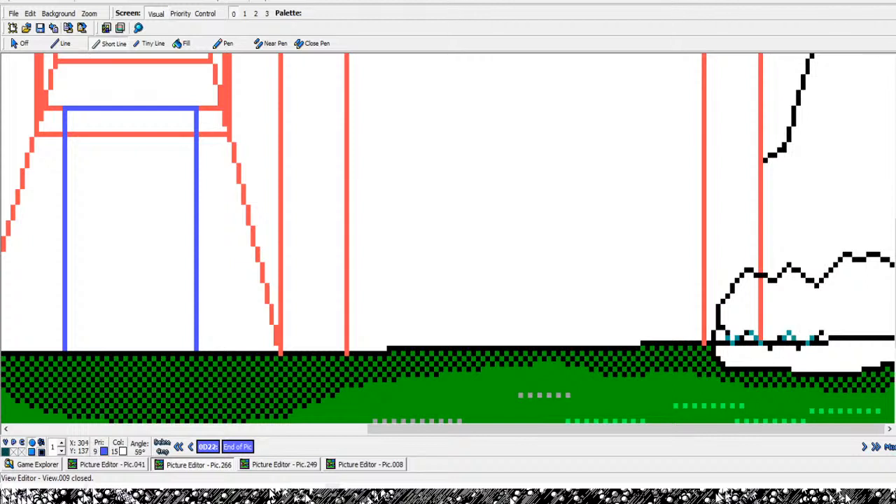
left_click(813, 348)
left_click(821, 327)
left_click(826, 332)
left_click(831, 338)
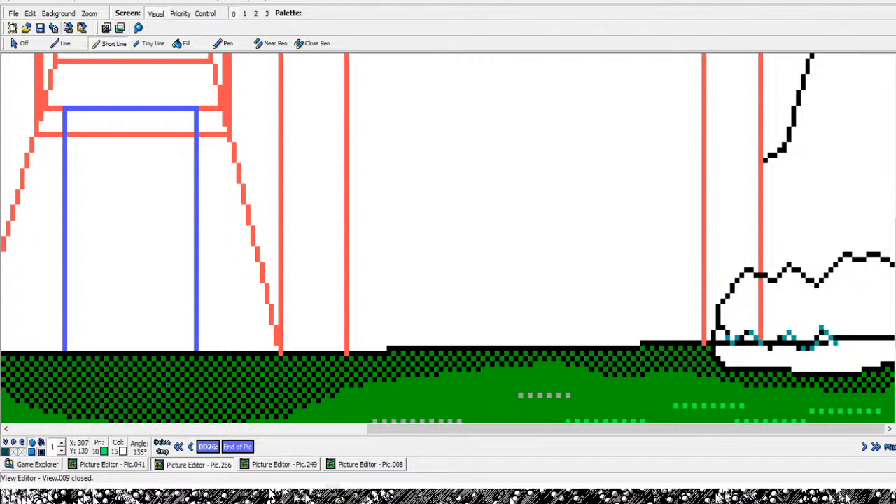
left_click(836, 344)
left_click(845, 343)
left_click(855, 333)
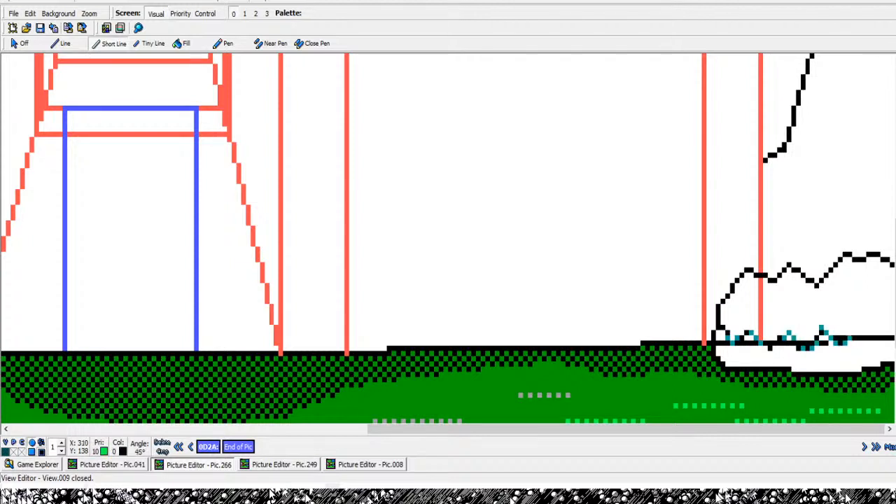
left_click(864, 326)
left_click(867, 340)
left_click(873, 353)
left_click(873, 343)
left_click(883, 339)
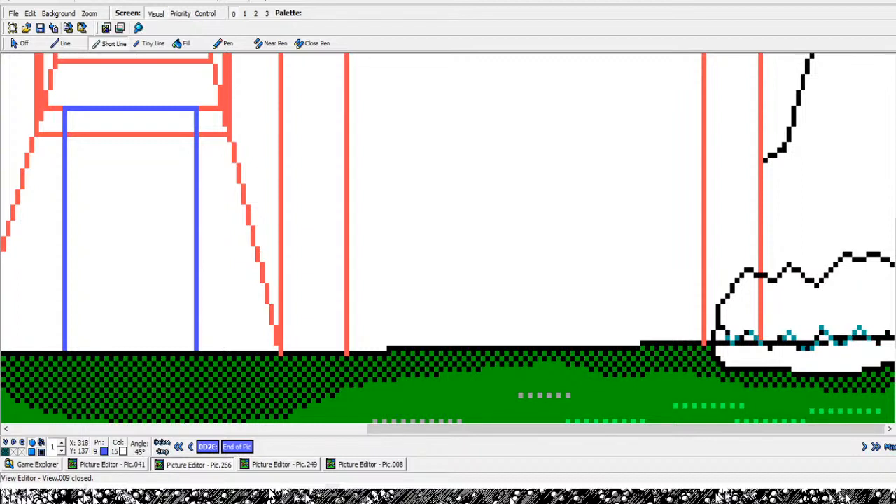
left_click(891, 334)
right_click(891, 335)
- Fill the bush's base below the zigzag line and the small gaps along it with the black and dark cyan dither
left_click(183, 43)
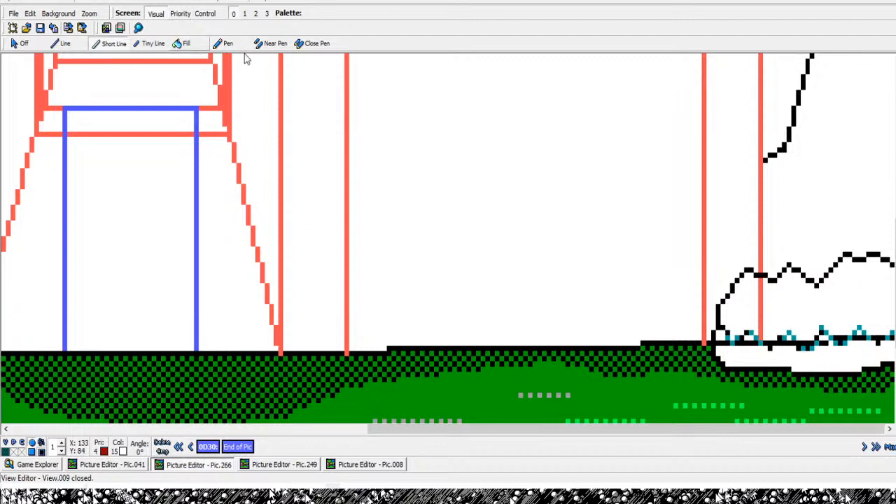
left_click(817, 355)
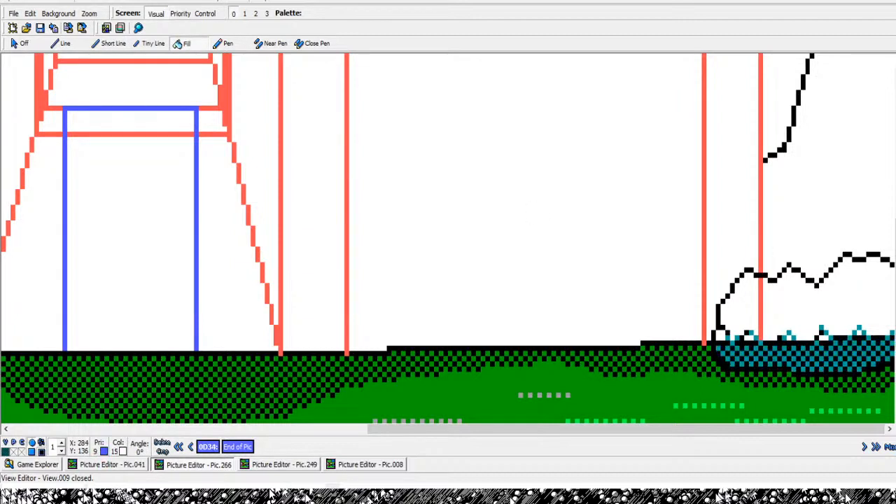
left_click(722, 335)
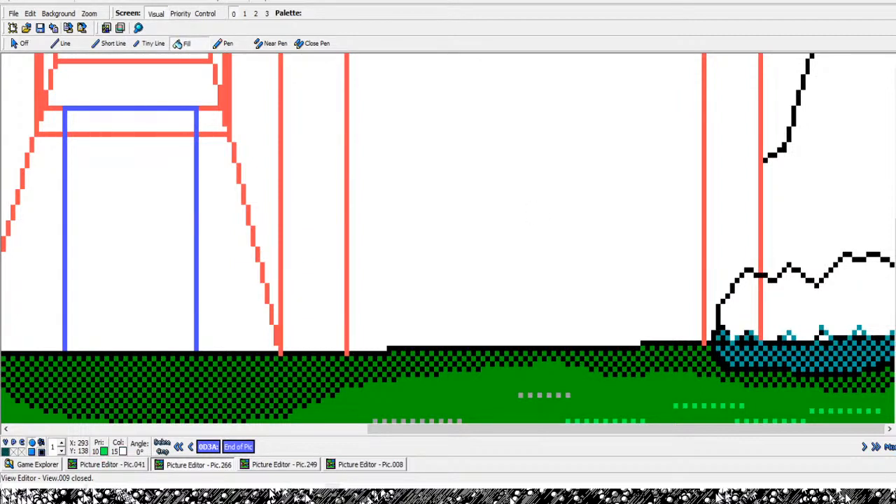
left_click(824, 337)
- Touch up the bush shadow's upper edge with dithered tiny lines, covering stray pixels and remnants of the ground line
left_click(152, 44)
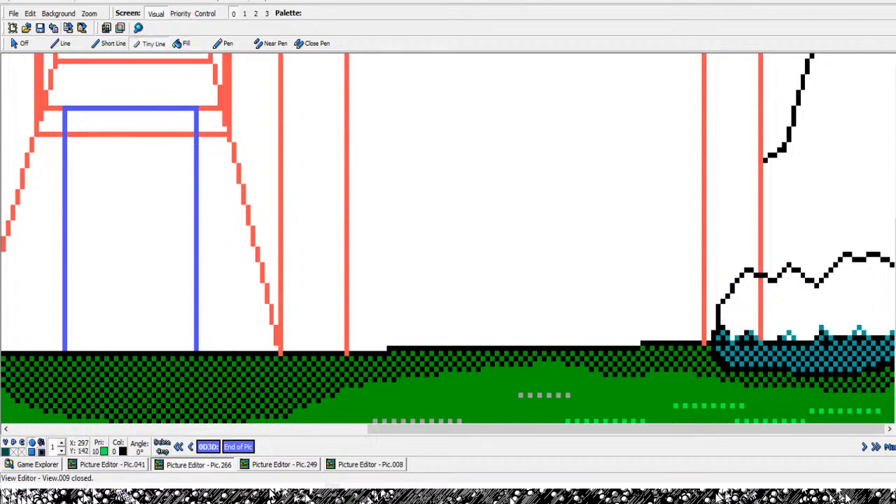
left_click(789, 338)
left_click(789, 343)
left_click(780, 342)
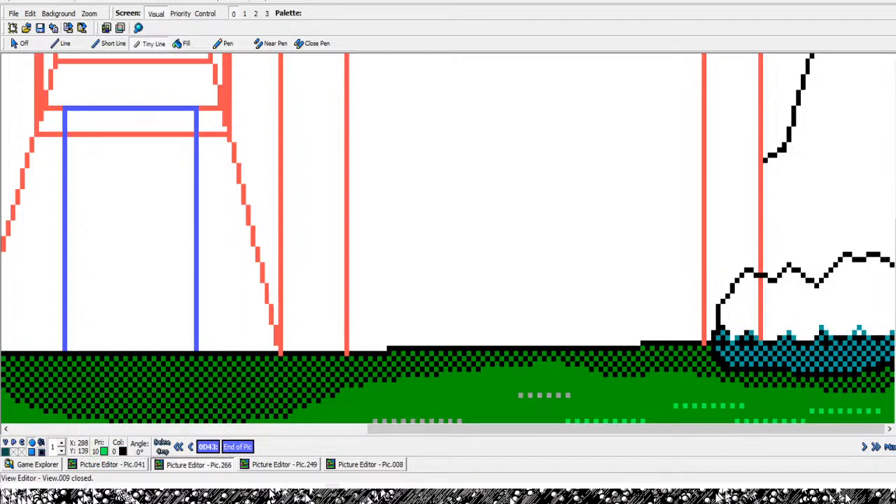
left_click(738, 337)
left_click(742, 342)
left_click(723, 337)
left_click(723, 343)
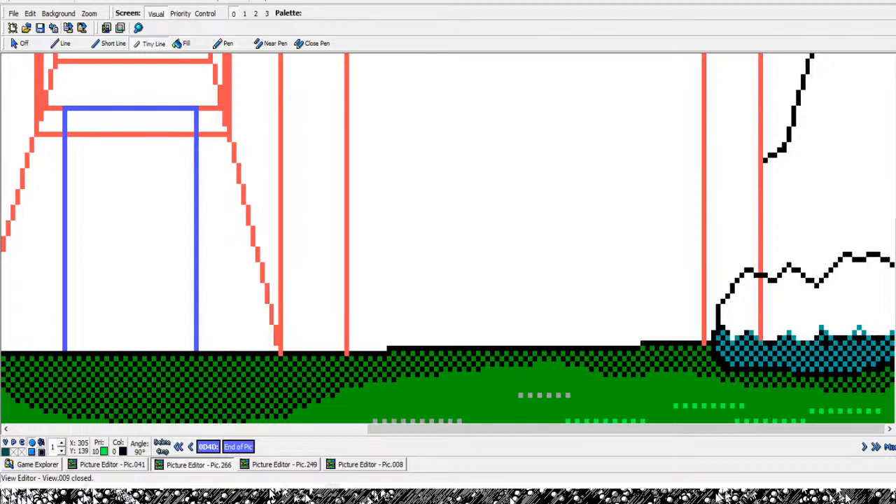
left_click(832, 339)
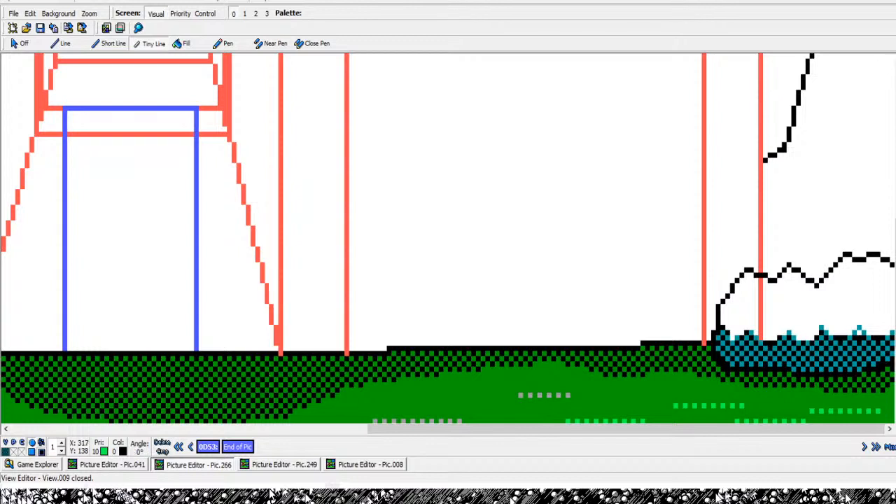
left_click(859, 334)
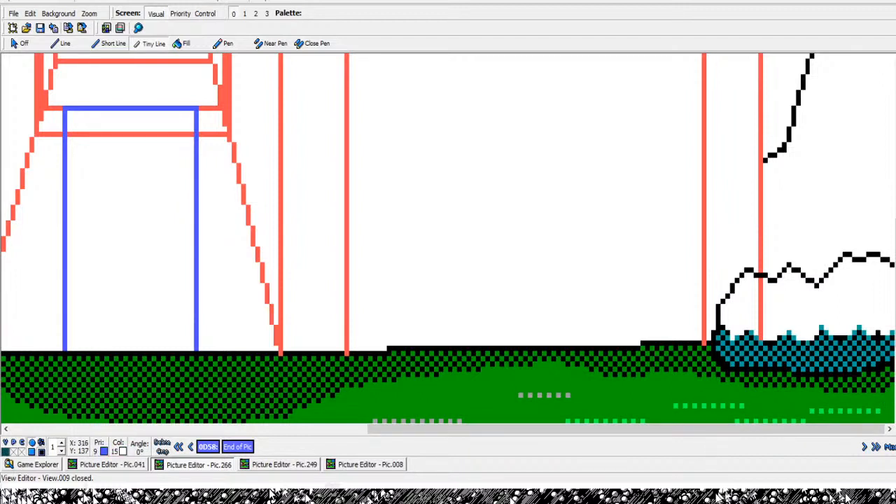
left_click(879, 341)
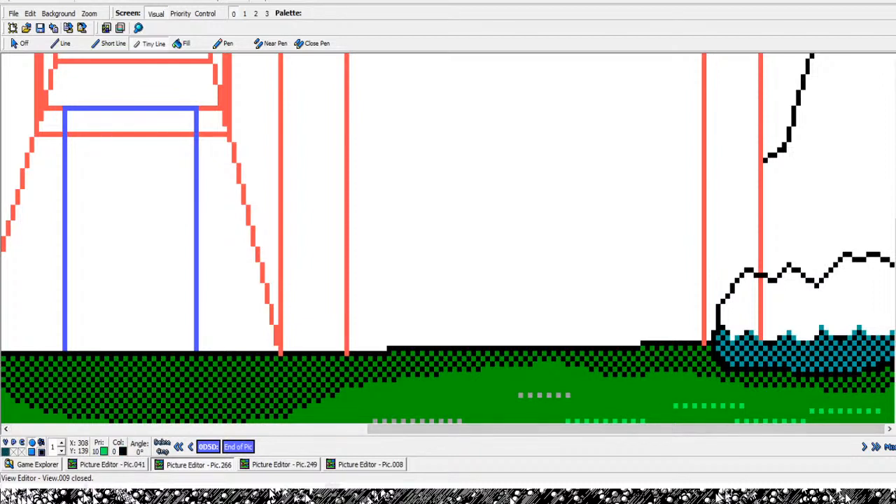
left_click(842, 341)
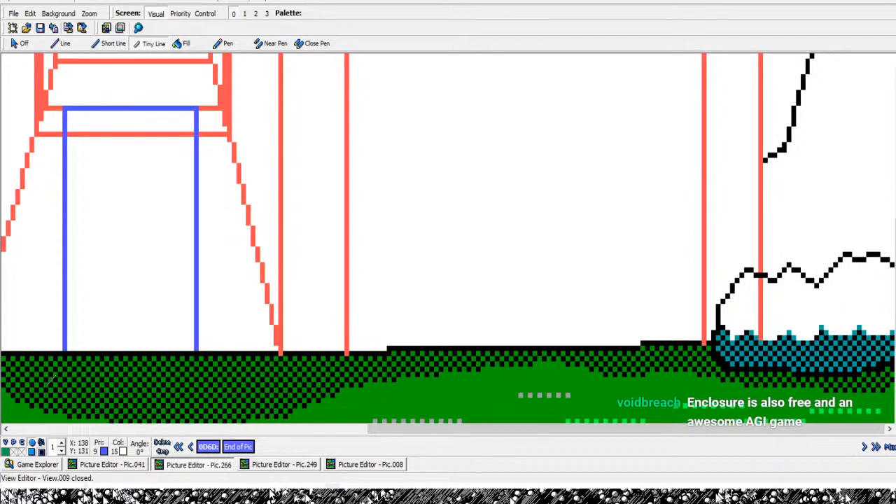
- Fill the upper bush with a green and dark cyan dither and cover the red wall line inside it with a matching short line
left_click(183, 44)
left_click(741, 308)
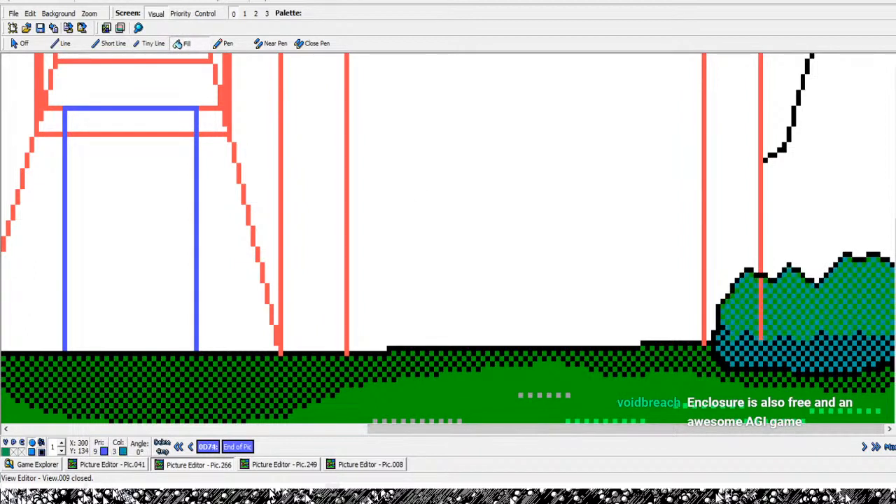
left_click(110, 44)
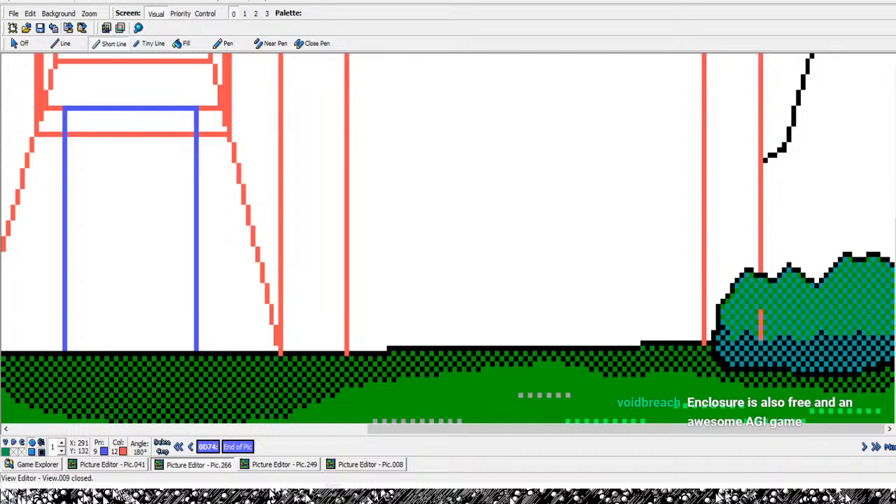
left_click(761, 339)
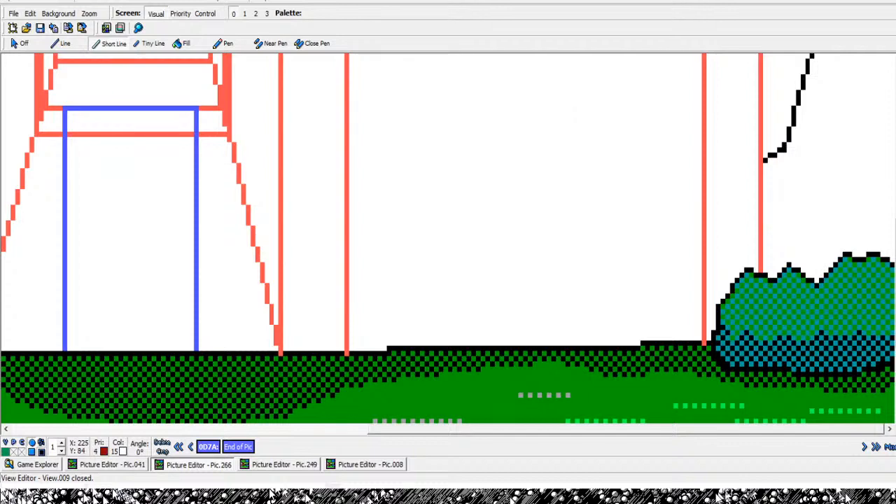
left_click(176, 45)
scroll(492, 164, "down", 5)
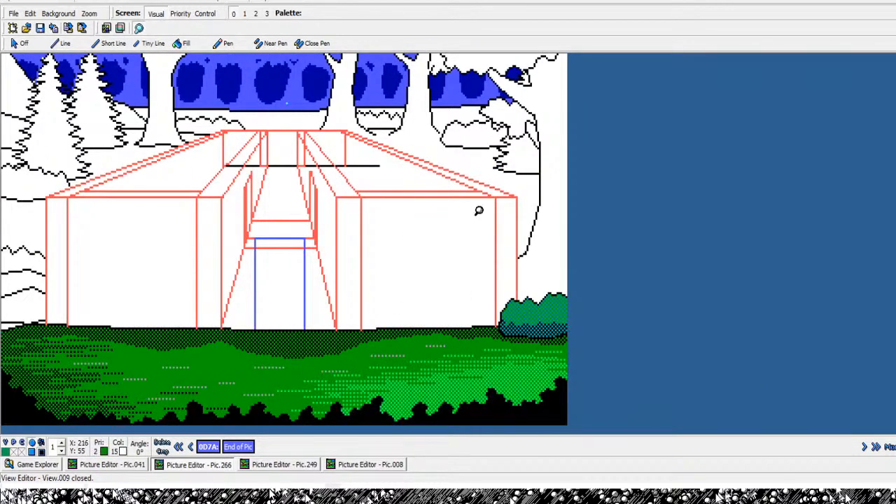
- Step back through the picture's drawing commands to the point just before the 0:23 visual setting that precedes the upper bush fill
key("Left")
key("Left")
key("Left")
key("Left")
key("Left")
key("Left")
key("Left")
key("Left")
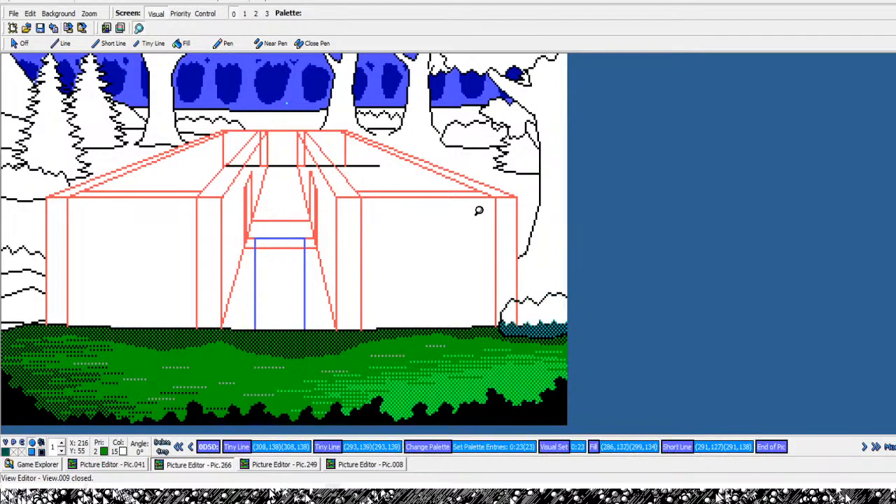
key("Left")
key("Left")
key("Left")
key("Left")
key("Left")
key("Left")
key("Left")
key("Left")
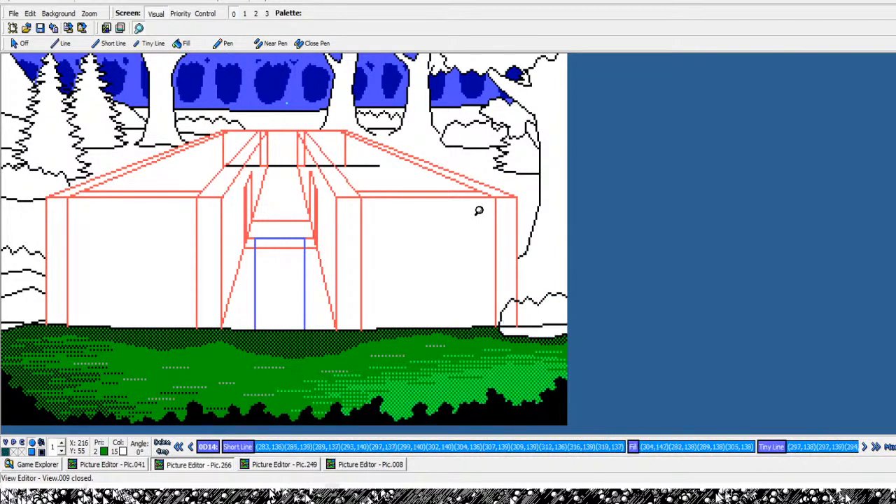
key("Right")
key("Right")
key("Right")
key("Right")
key("Right")
key("Right")
key("Right")
key("Right")
key("Right")
key("Right")
key("Right")
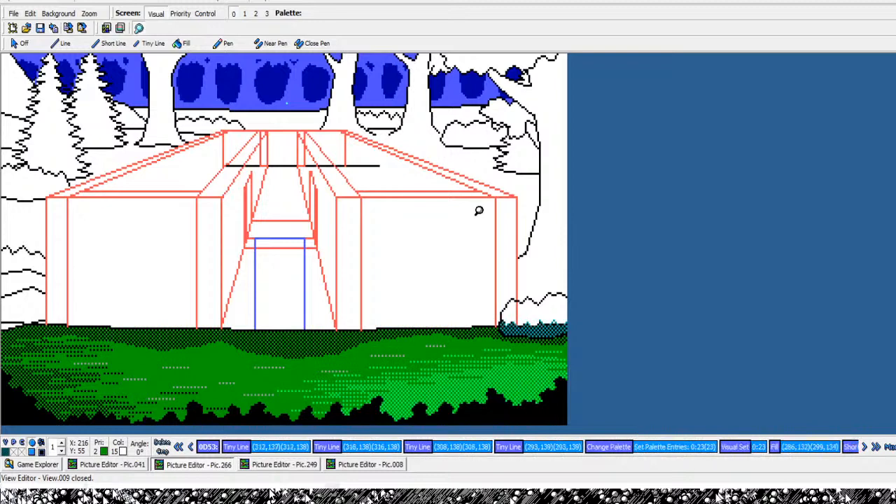
key("Right")
key("Right")
key("Right")
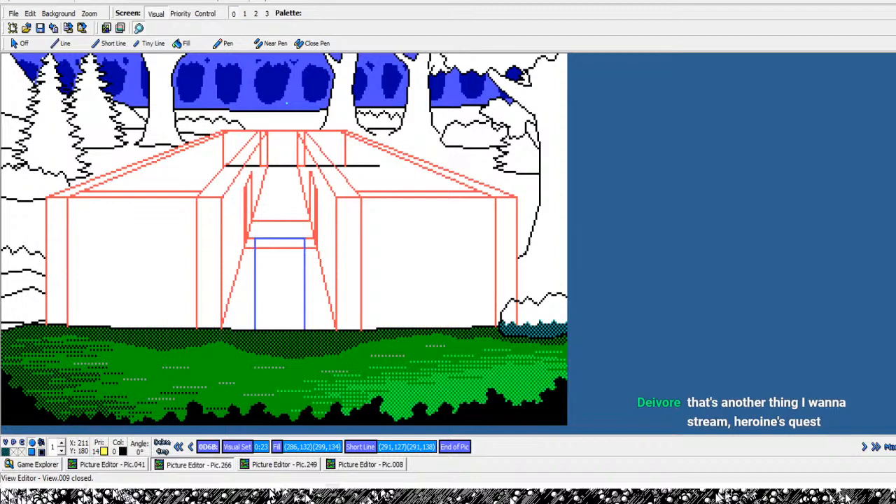
- Start a black and dark cyan dithered zigzag short line from the picture's left edge across the bush beside the roof
scroll(37, 236, "up", 1)
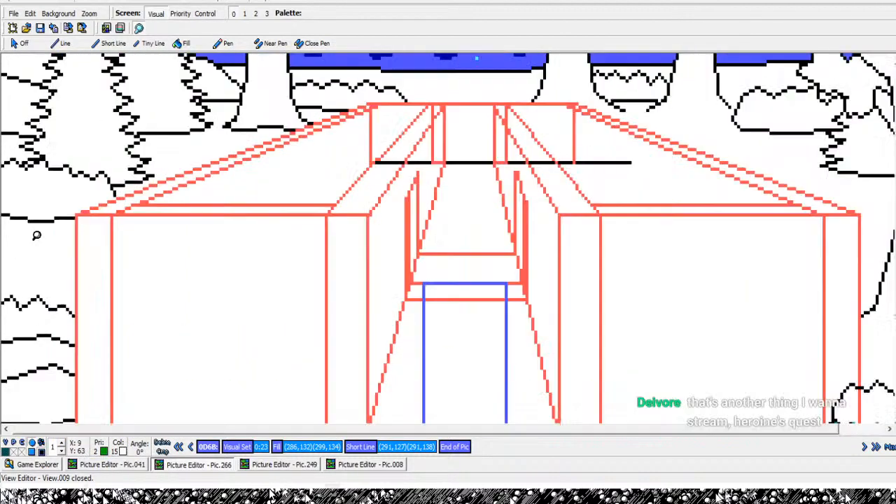
scroll(37, 236, "up", 1)
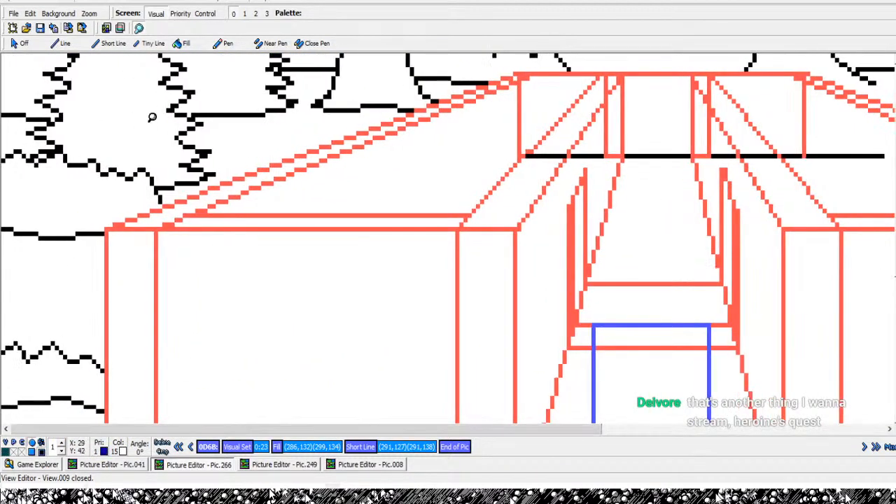
left_click(109, 44)
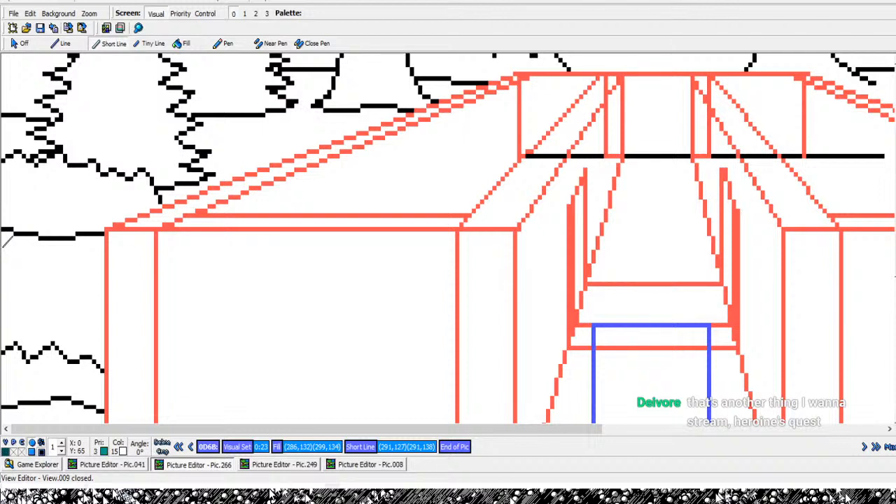
left_click(8, 243)
left_click(22, 257)
left_click(33, 246)
left_click(45, 263)
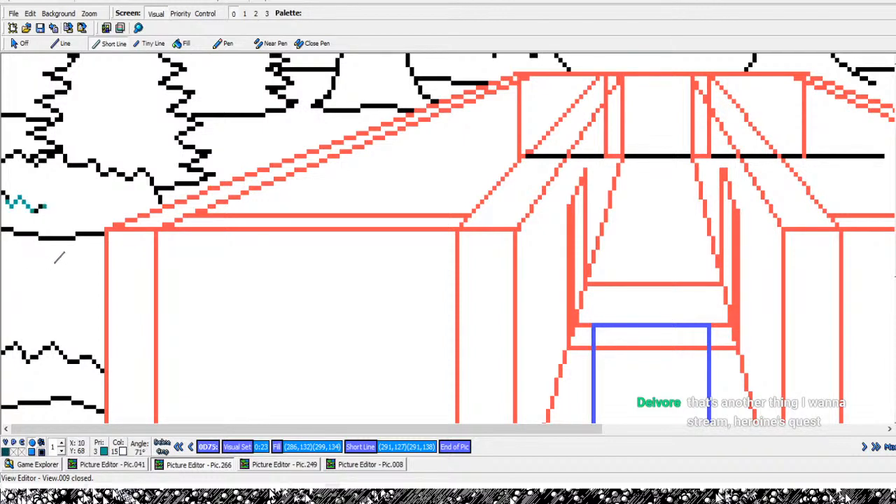
left_click(60, 259)
left_click(66, 274)
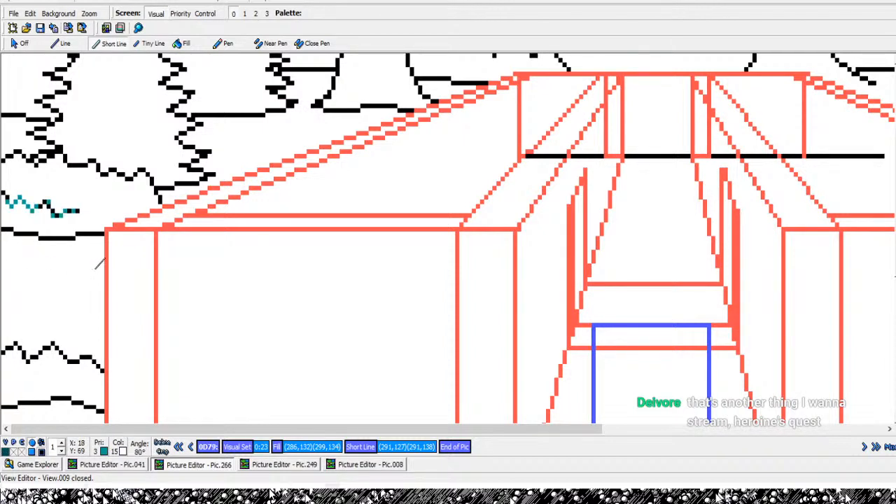
left_click(82, 274)
left_click(93, 256)
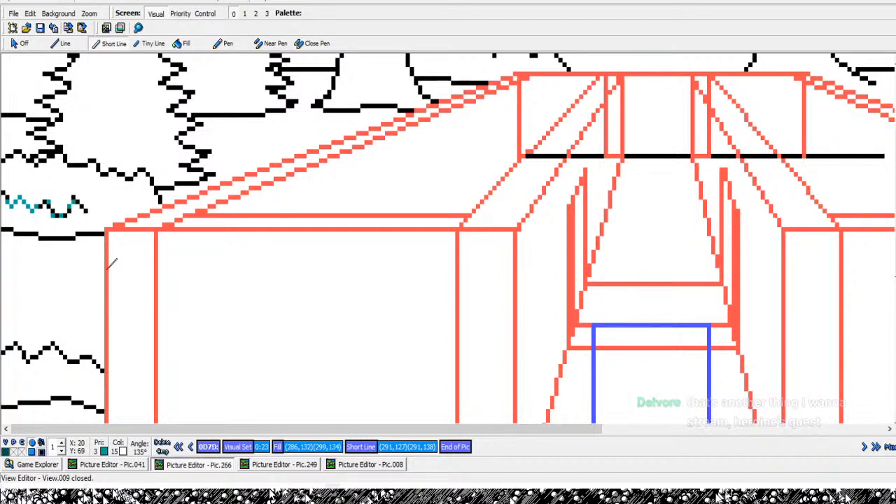
- Continue the zigzag short line to the sloping roof edge and fill the bush's base below it with the same dither
left_click(117, 274)
left_click(131, 257)
left_click(149, 274)
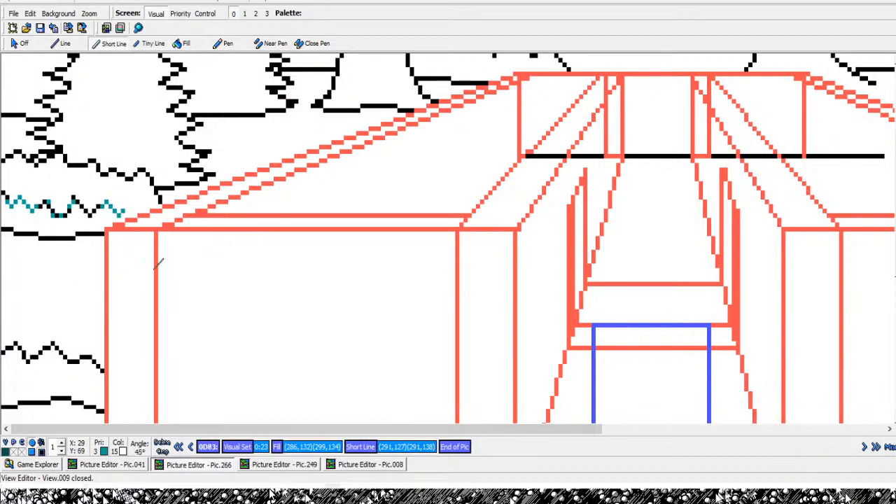
left_click(168, 260)
left_click(175, 266)
left_click(182, 43)
left_click(113, 222)
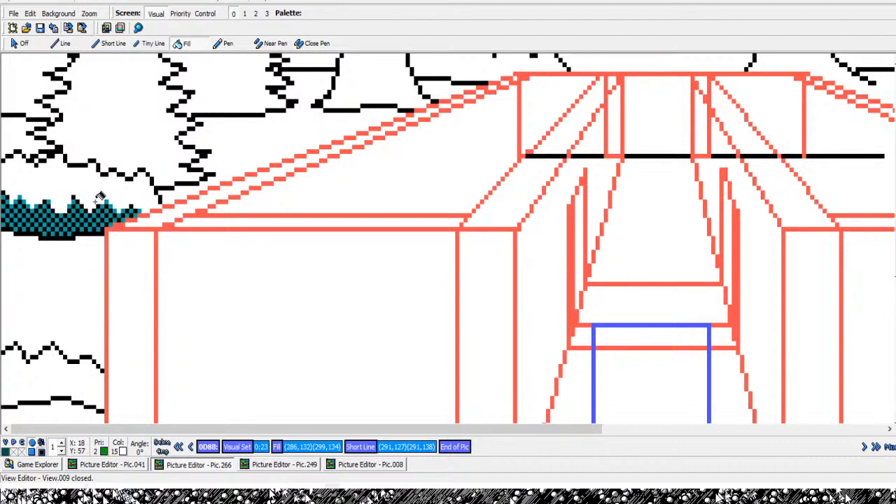
- Start a dithered black and dark cyan zigzag short line across the bush behind the roof's right slope, beginning at its left edge
left_click_drag(330, 429, 613, 429)
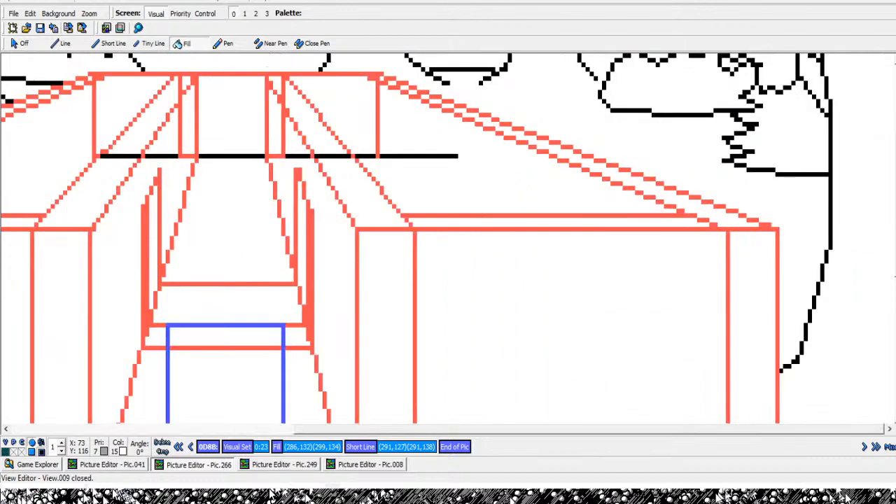
left_click_drag(894, 200, 895, 129)
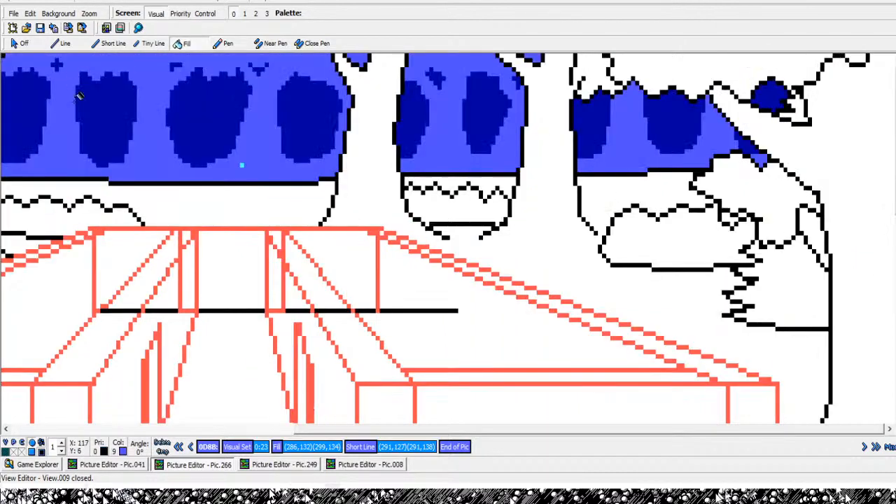
left_click(112, 44)
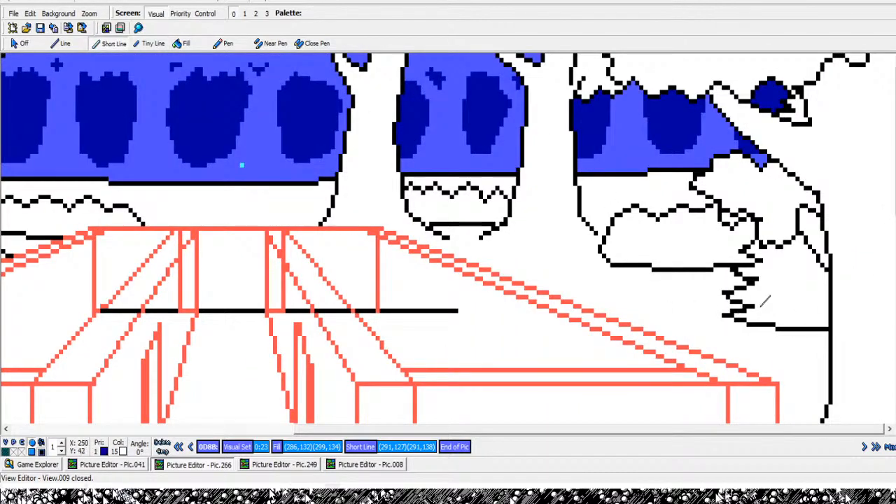
left_click(609, 238)
left_click(621, 245)
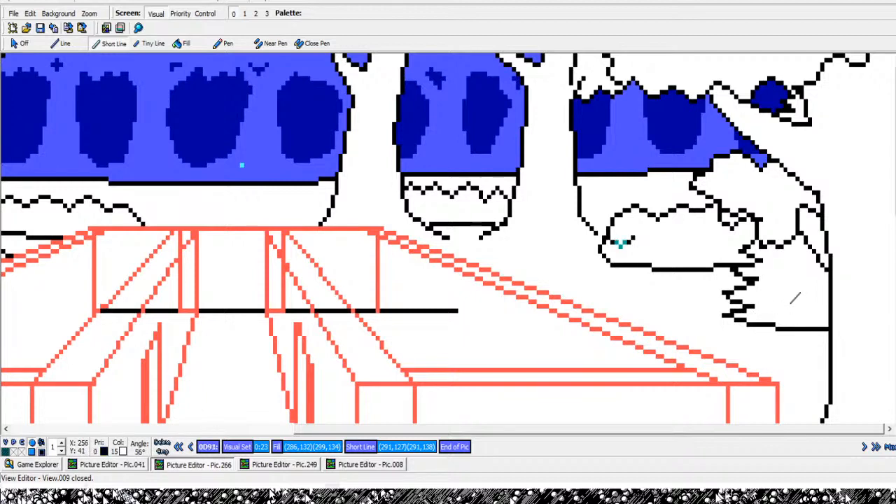
left_click(637, 238)
left_click(646, 246)
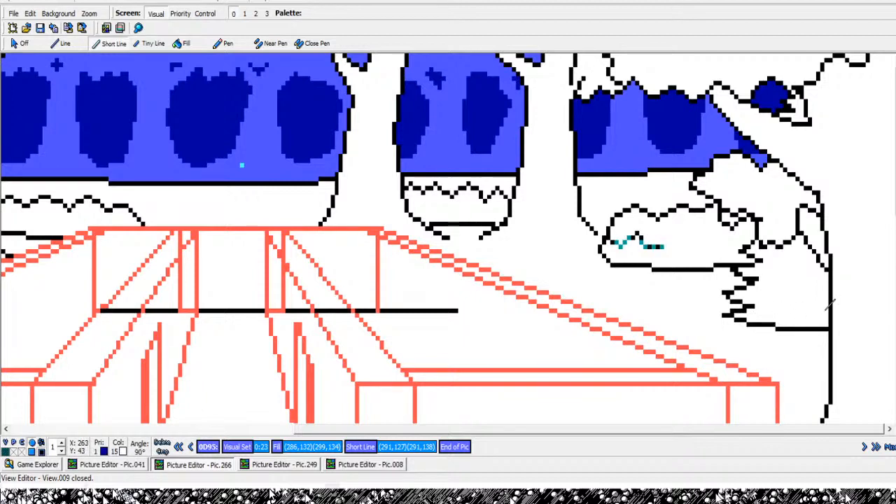
left_click(662, 247)
left_click(670, 250)
left_click(679, 245)
left_click(688, 238)
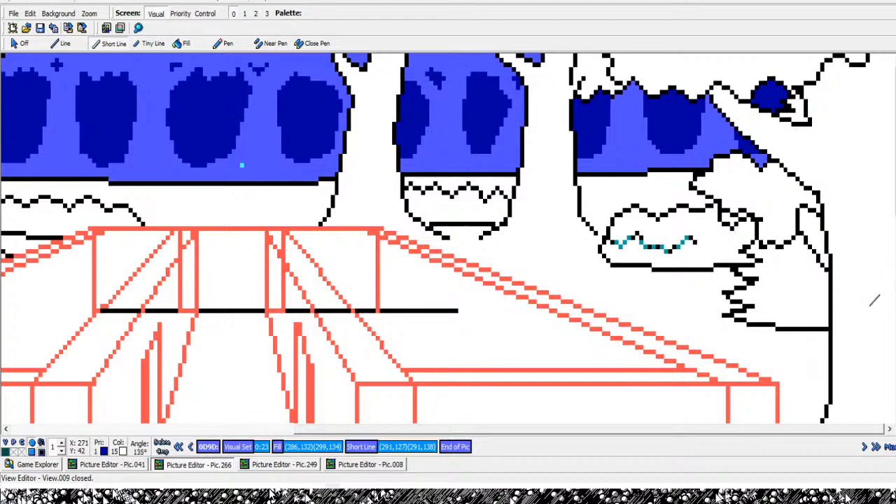
- Extend the zigzag short line to the bush's right edge by the fir foliage and fill the base below with the dither
left_click(696, 242)
left_click(713, 246)
left_click(725, 239)
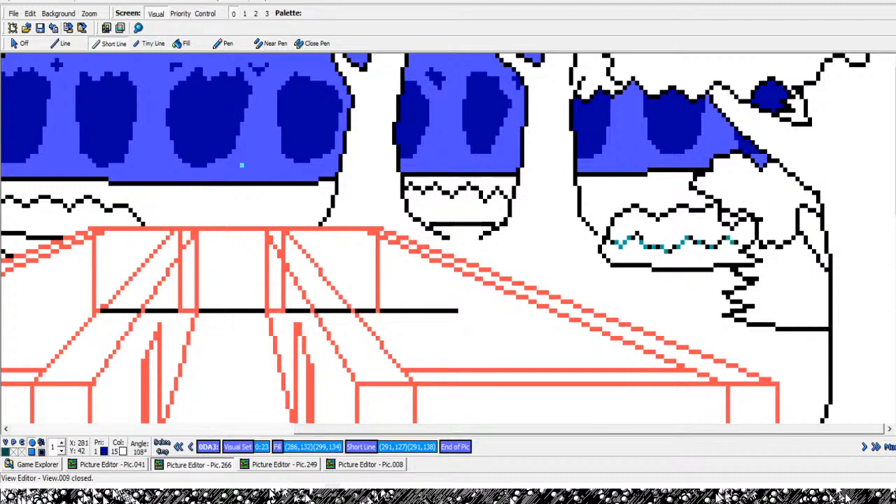
left_click(736, 242)
left_click(745, 238)
left_click(751, 242)
right_click(751, 242)
left_click(183, 43)
left_click(742, 260)
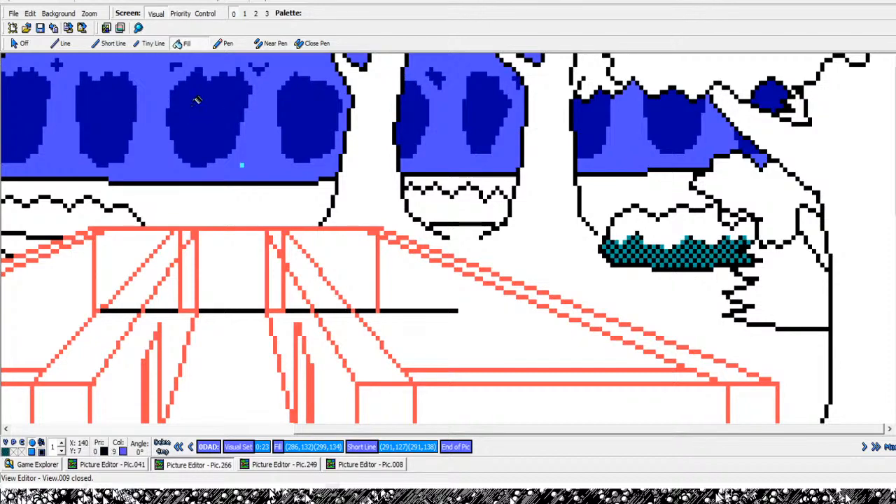
- Draw a dithered black and dark cyan zigzag short line across the small bush between the two right-hand tree trunks
scroll(269, 276, "down", 2)
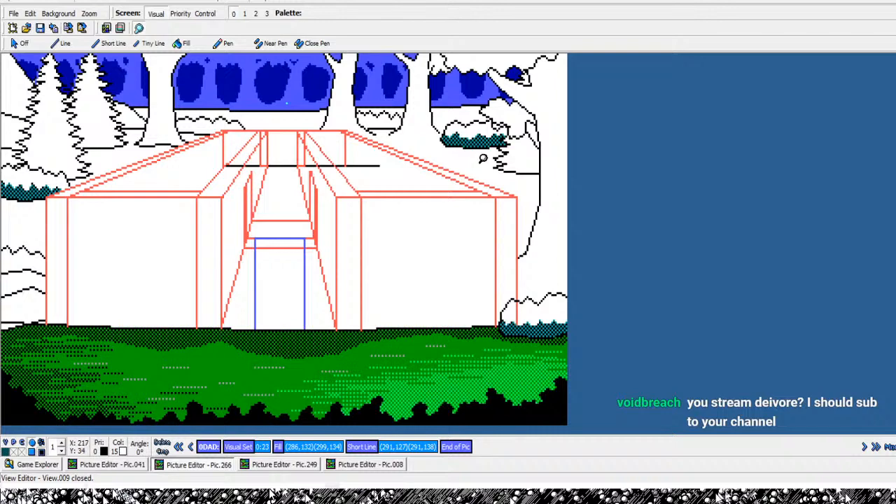
scroll(508, 150, "up", 3)
scroll(742, 144, "up", 1)
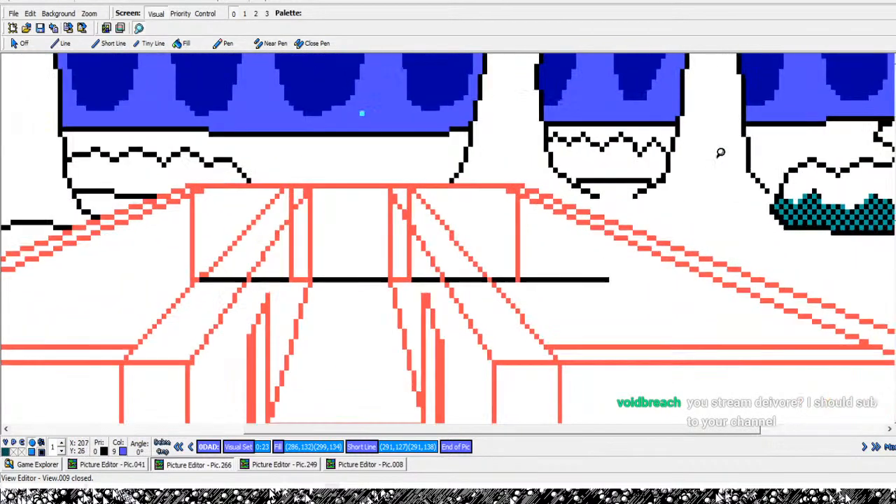
left_click(109, 43)
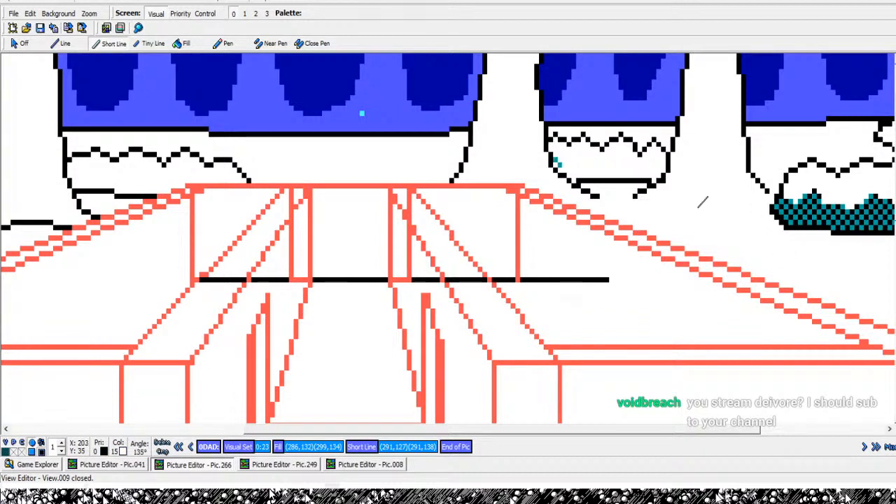
left_click(560, 164)
left_click(569, 160)
left_click(579, 170)
left_click(602, 170)
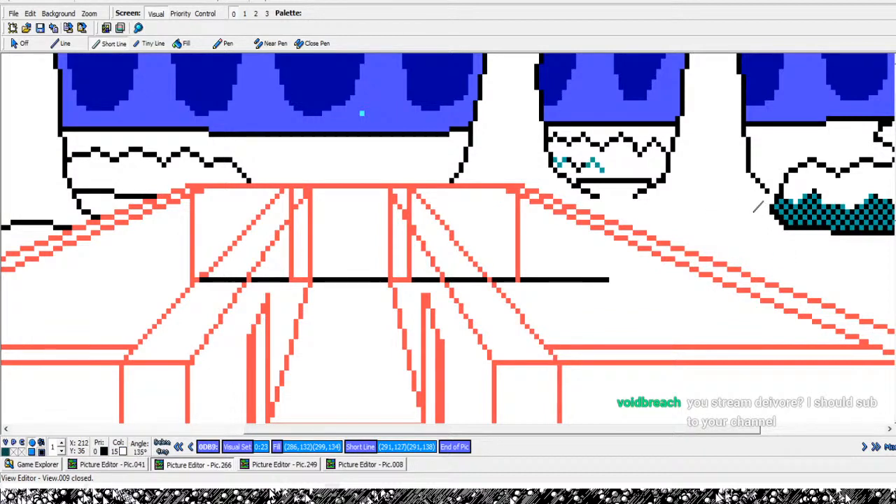
left_click(613, 161)
left_click(621, 166)
left_click(633, 170)
left_click(634, 170)
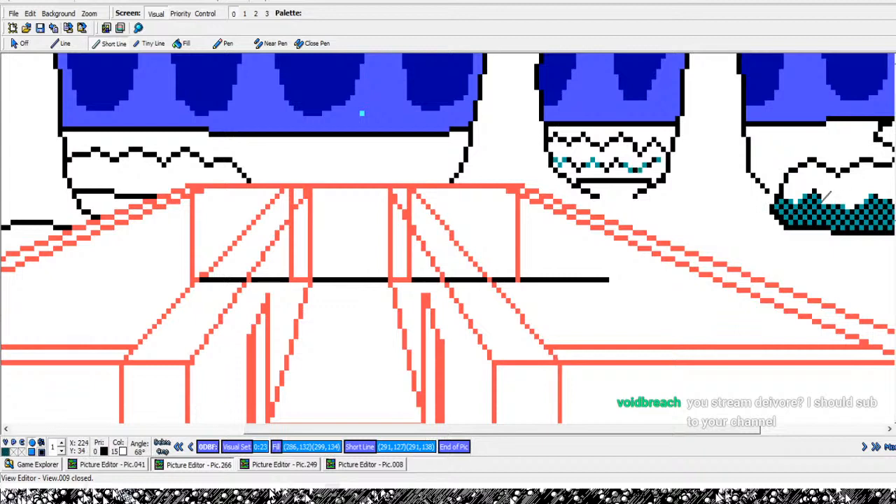
left_click(647, 165)
right_click(827, 208)
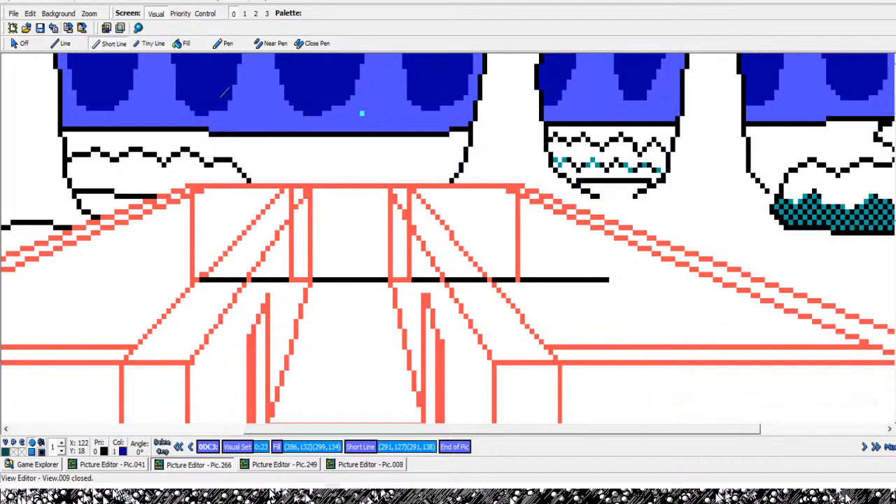
- Fill the small bush's base below the zigzag with the black and dark cyan dither and touch up its left end with a tiny line
left_click(182, 43)
left_click(610, 175)
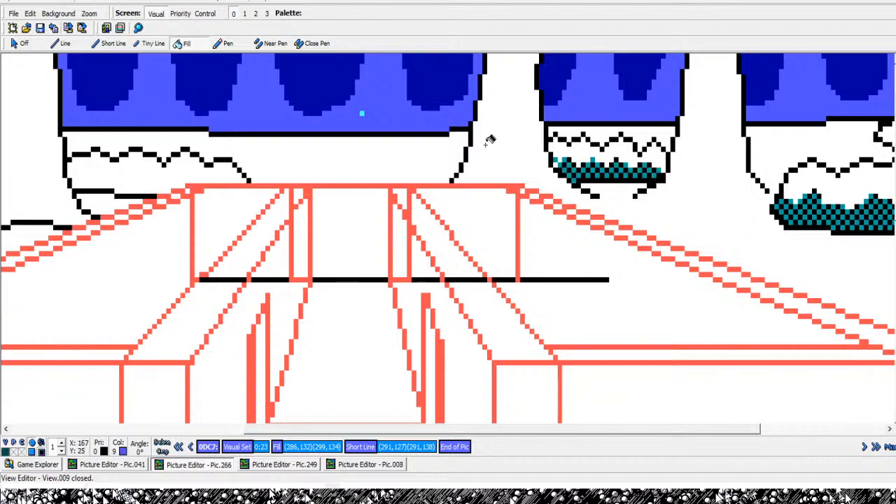
left_click(150, 44)
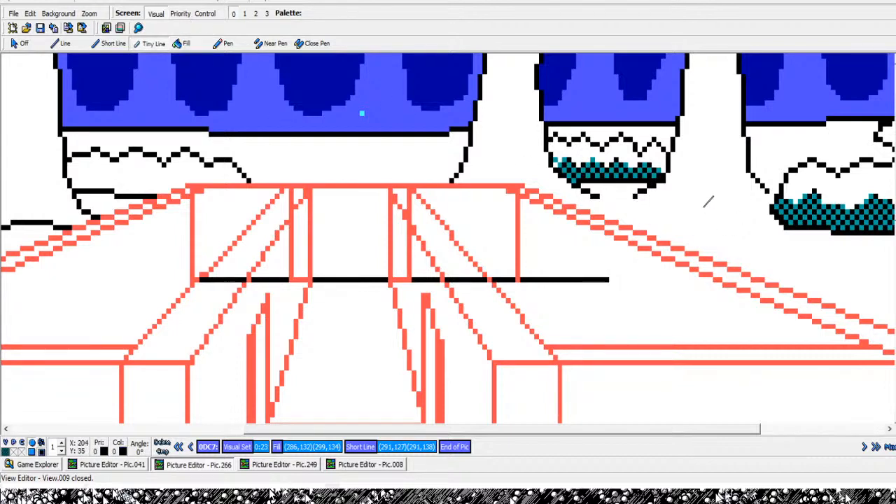
left_click(558, 166)
left_click(558, 166)
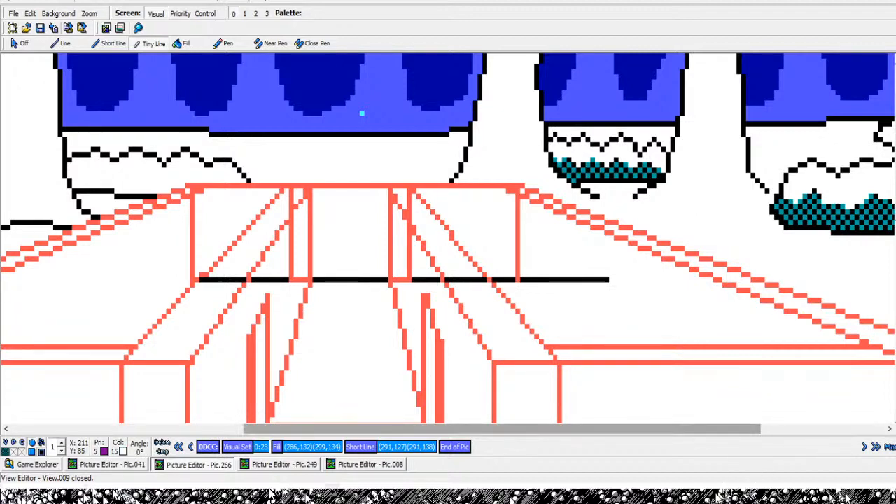
- Start a dithered black and dark cyan zigzag short line across the bush behind the roof's left slope, beginning at the tree trunk
left_click_drag(413, 429, 269, 428)
left_click(114, 44)
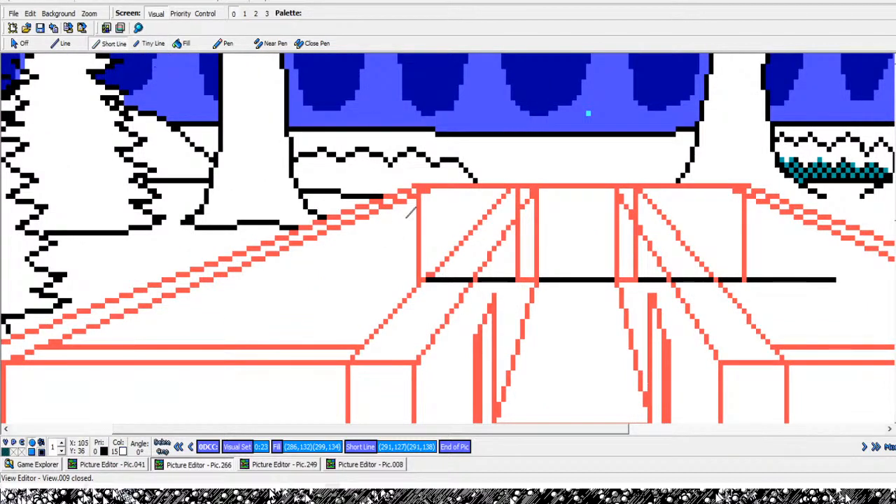
left_click(296, 171)
left_click(296, 176)
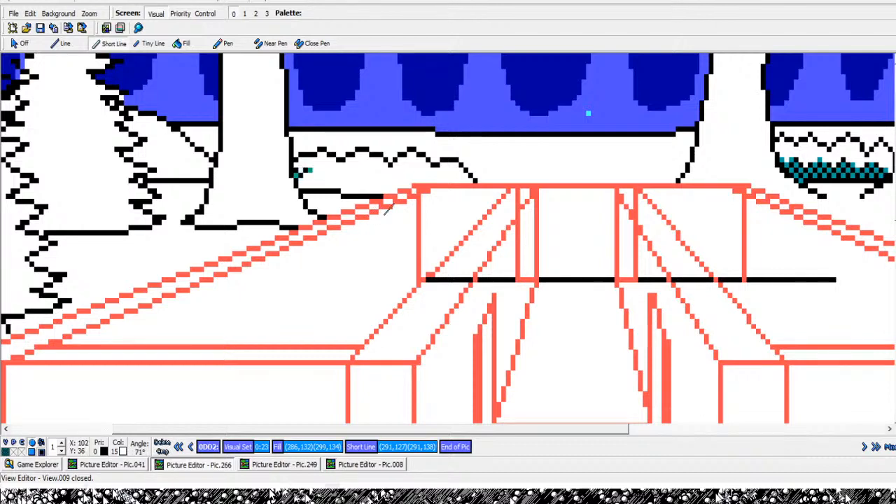
left_click(309, 171)
left_click(317, 176)
left_click(329, 171)
left_click(337, 176)
left_click(346, 180)
left_click(354, 170)
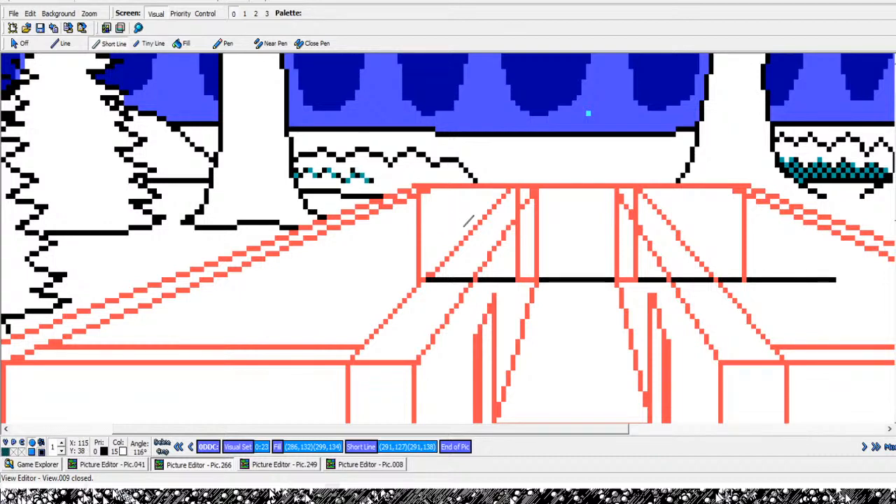
- Continue the zigzag short line to the bush's right end at the roof ridge and fill the base below with the black and dark cyan dither
left_click(371, 180)
left_click(381, 175)
left_click(395, 181)
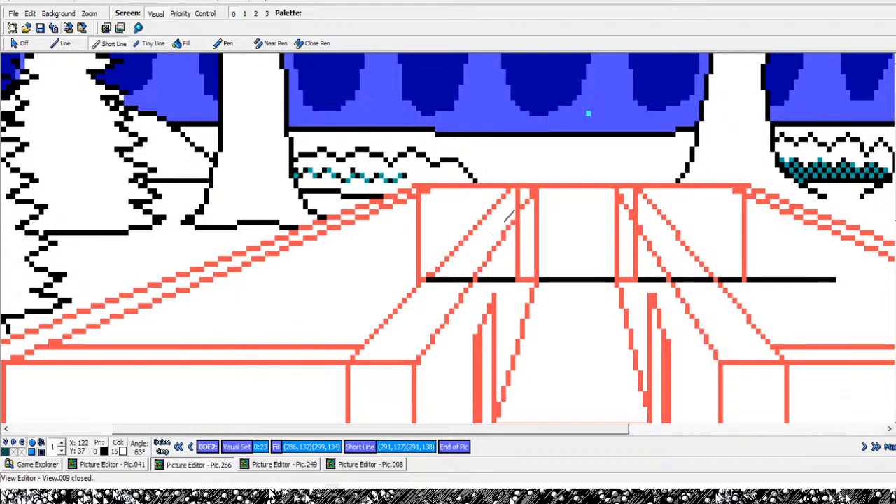
left_click(406, 171)
left_click(414, 180)
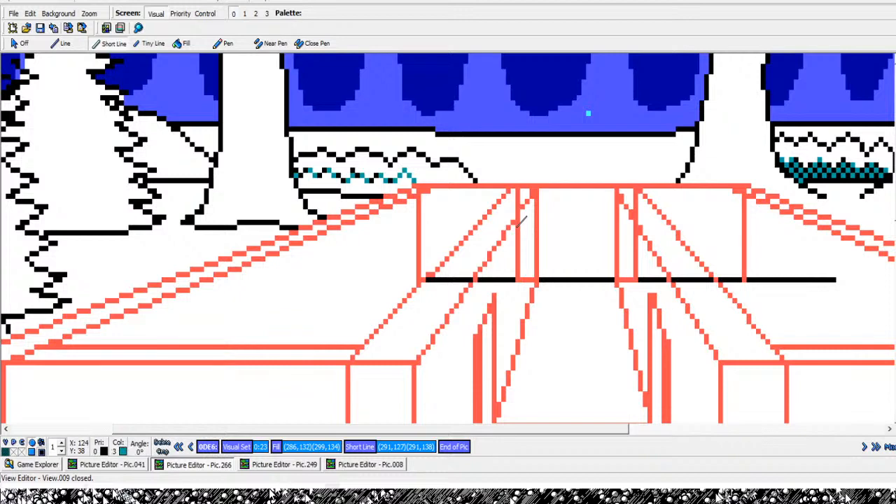
left_click(429, 175)
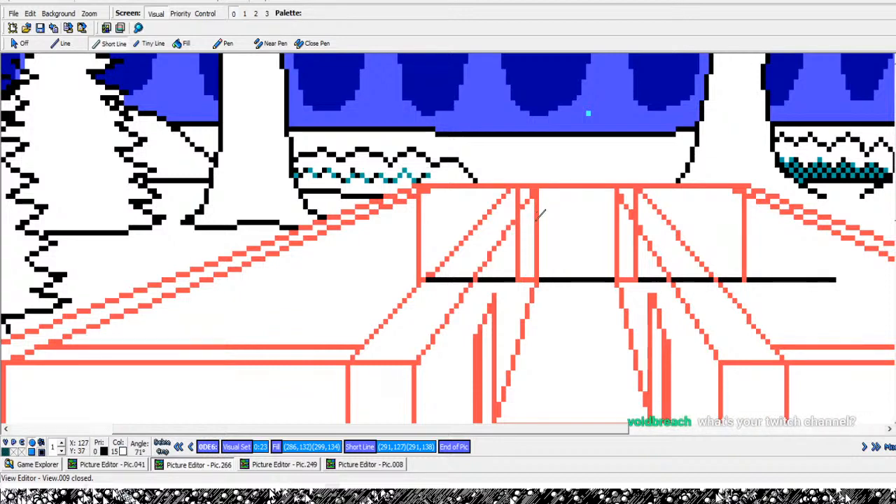
left_click(445, 181)
right_click(444, 181)
key("f")
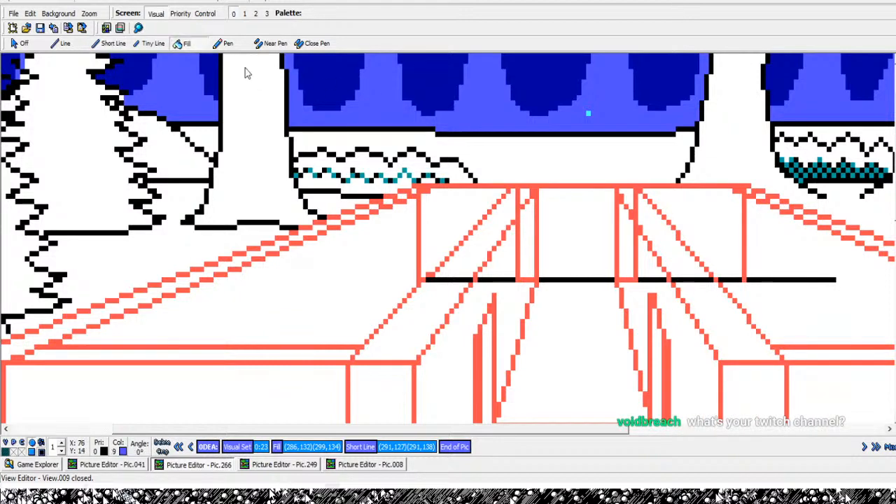
left_click(395, 223)
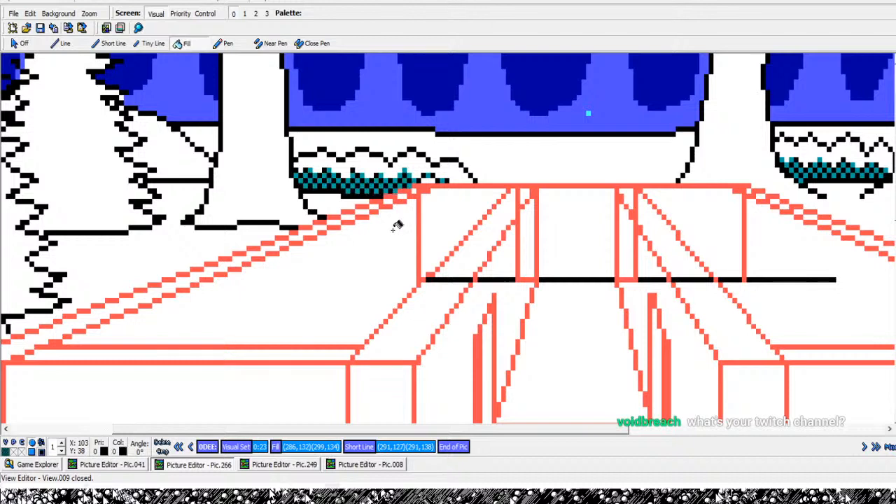
left_click(530, 231)
left_click(531, 228)
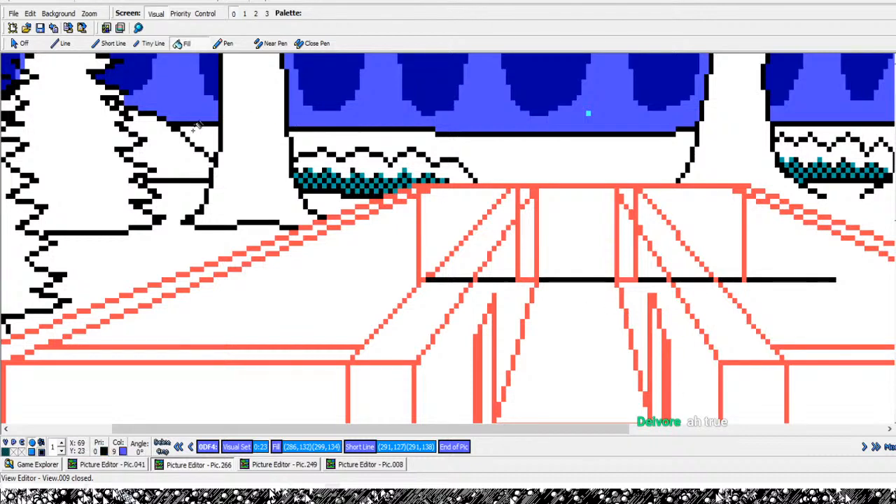
- Locate the drawing command of the uppermost jagged bush outline beside the house's left wall and delete it
left_click(138, 29)
right_click(341, 215)
right_click(340, 215)
right_click(341, 215)
right_click(341, 215)
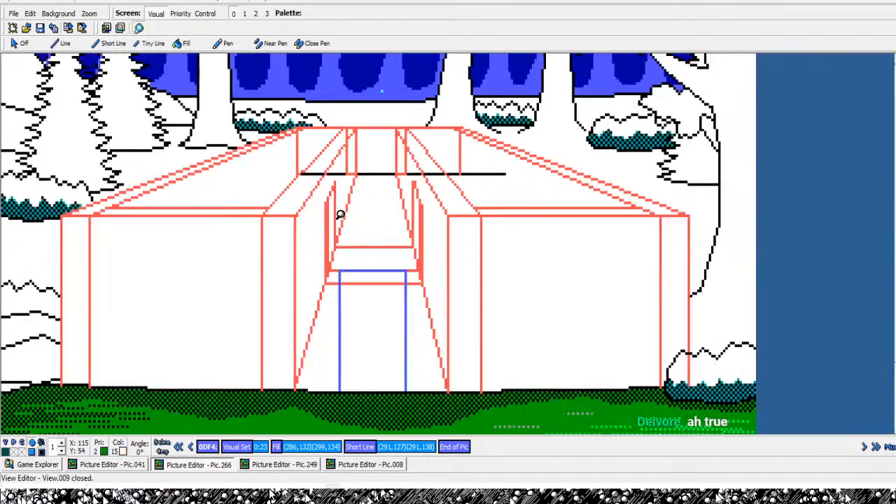
right_click(340, 215)
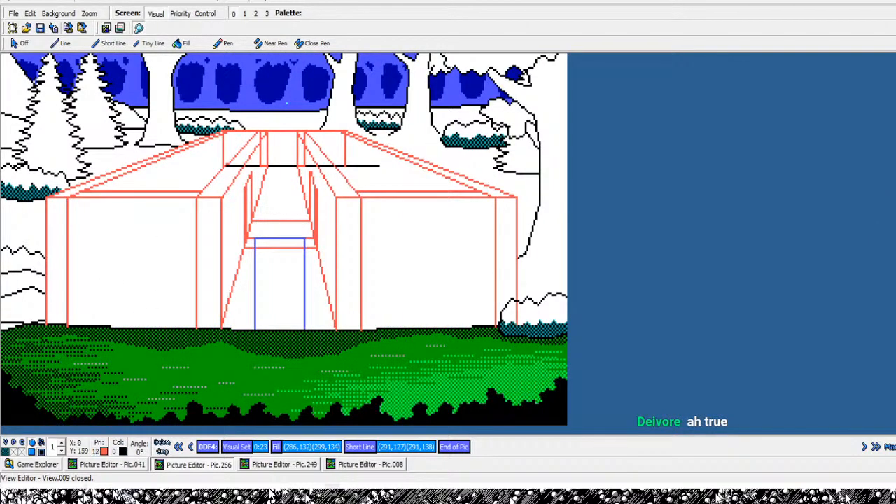
left_click(22, 341)
left_click(21, 334)
left_click(22, 331)
left_click(22, 331)
left_click(21, 331)
left_click(21, 331)
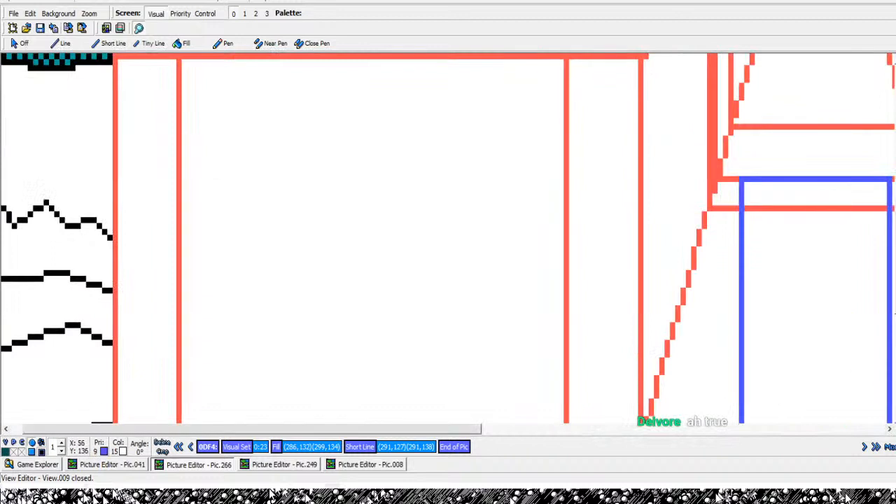
left_click(6, 428)
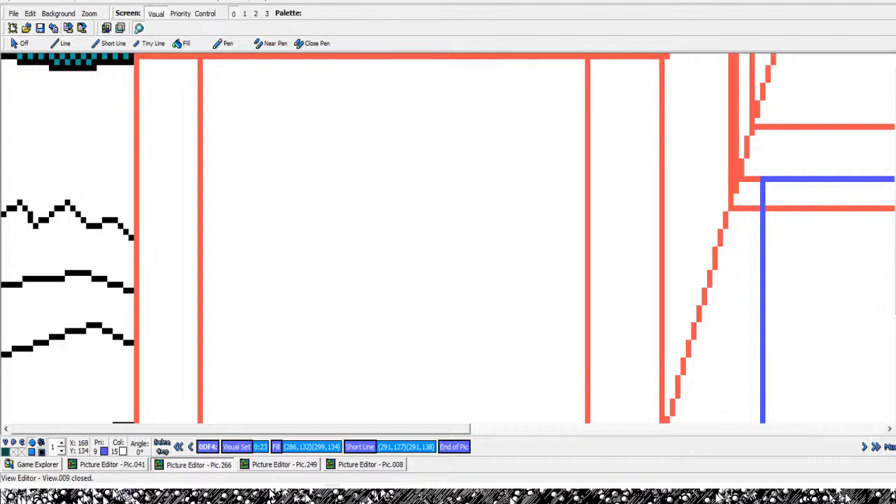
scroll(671, 317, "up", 5)
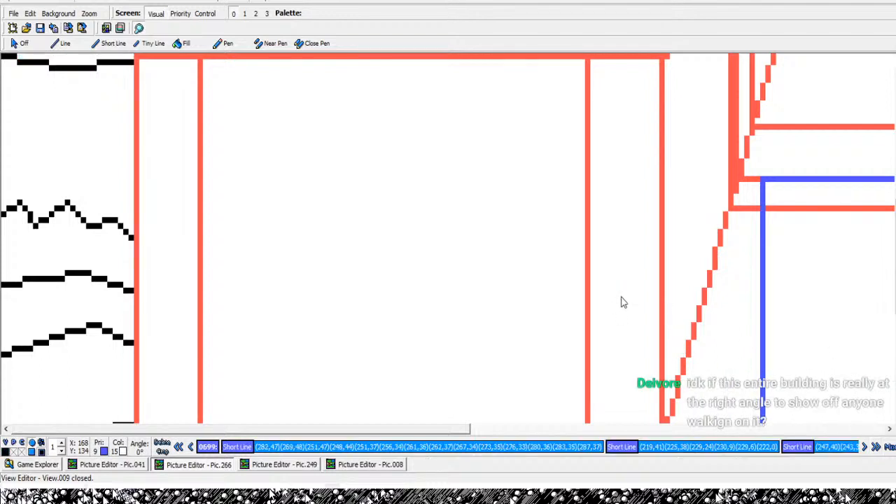
scroll(612, 290, "up", 5)
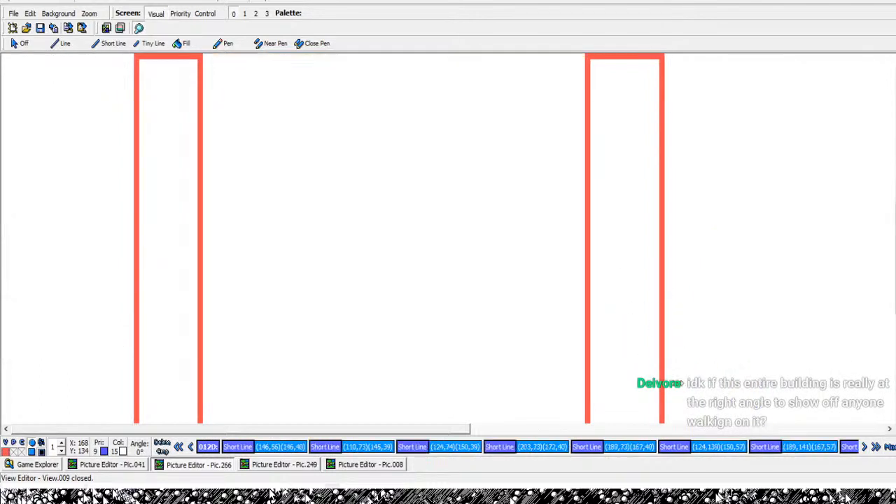
scroll(666, 295, "down", 5)
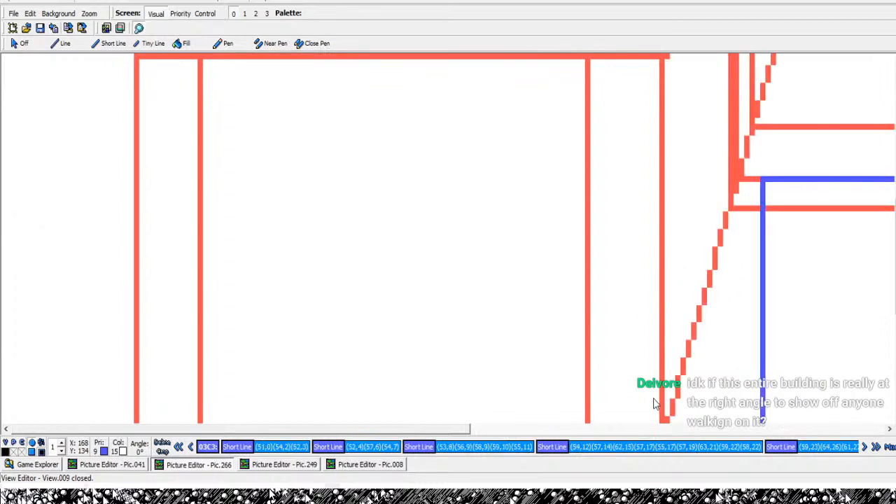
scroll(753, 337, "down", 5)
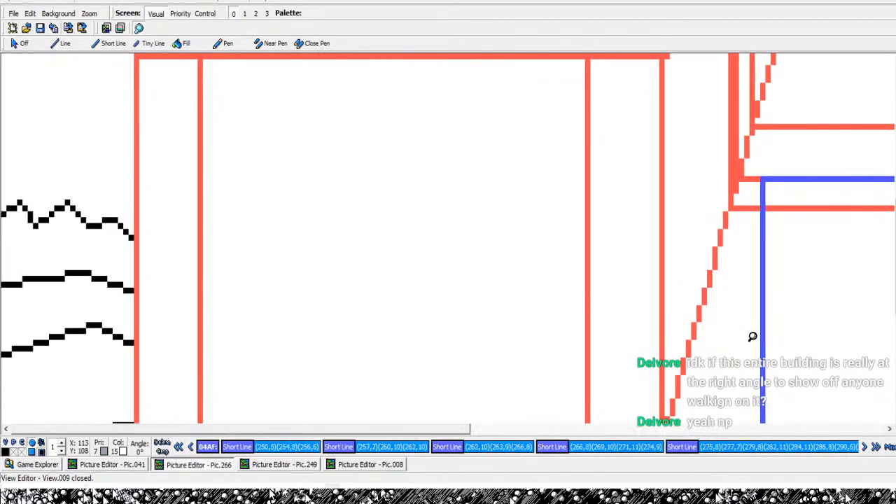
scroll(753, 337, "down", 5)
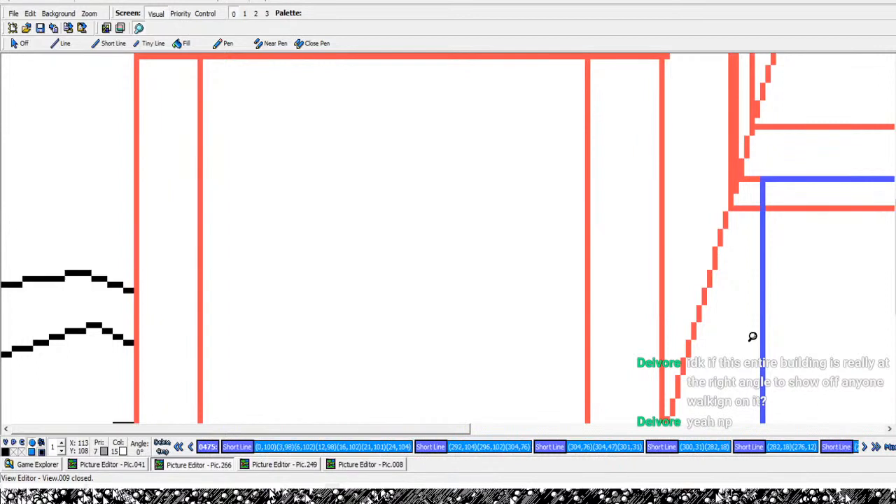
scroll(752, 337, "up", 5)
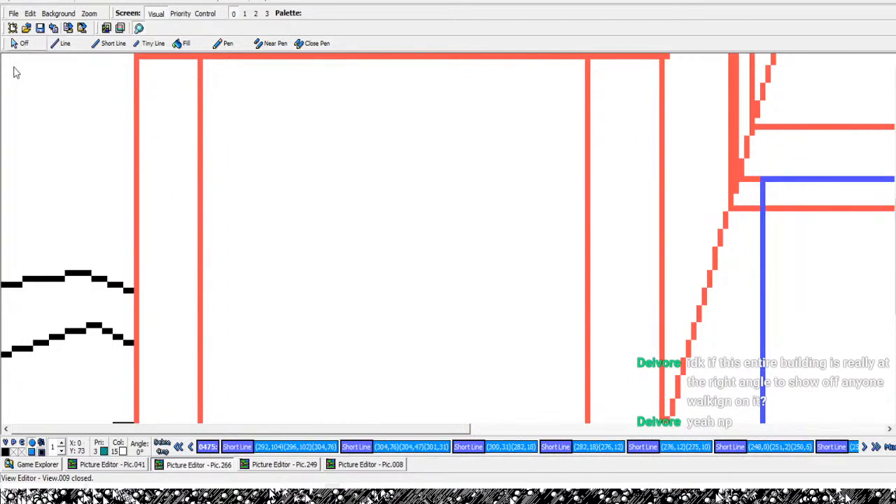
- Redraw the uppermost jagged bush outline beside the house's left wall as a black short line, starting at the picture's left edge
left_click(108, 43)
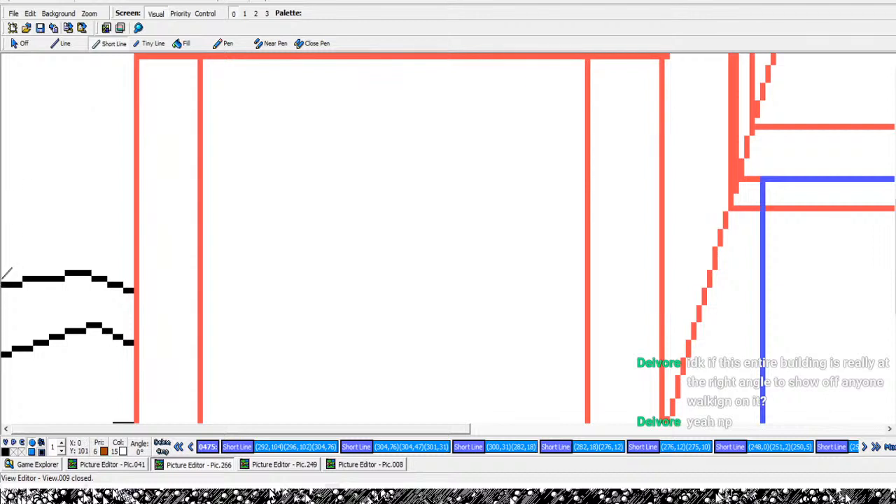
left_click(7, 274)
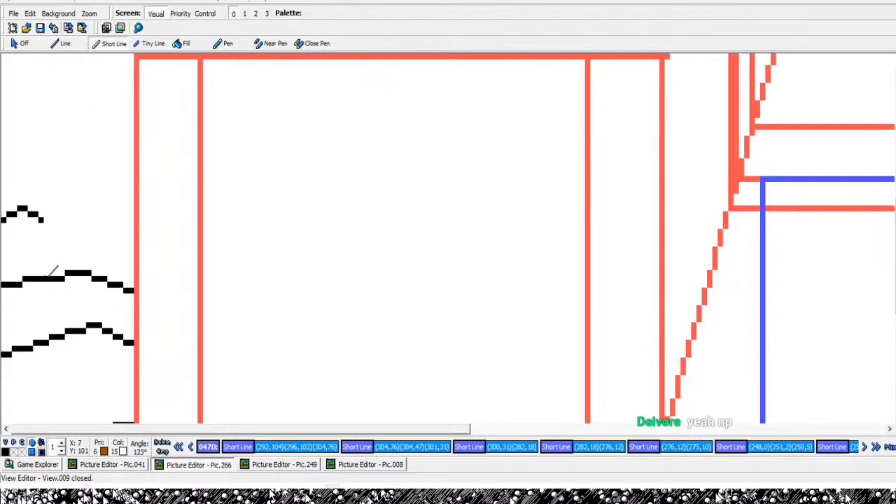
left_click(49, 277)
left_click(55, 282)
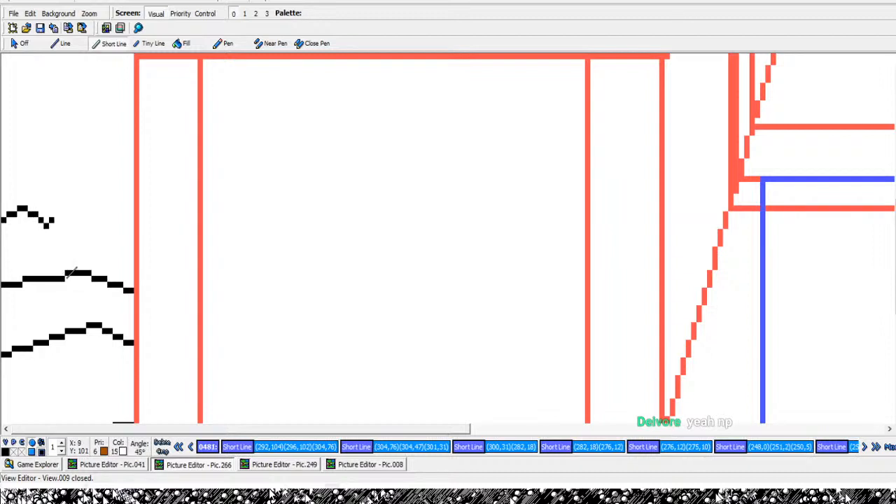
left_click(79, 266)
left_click(79, 267)
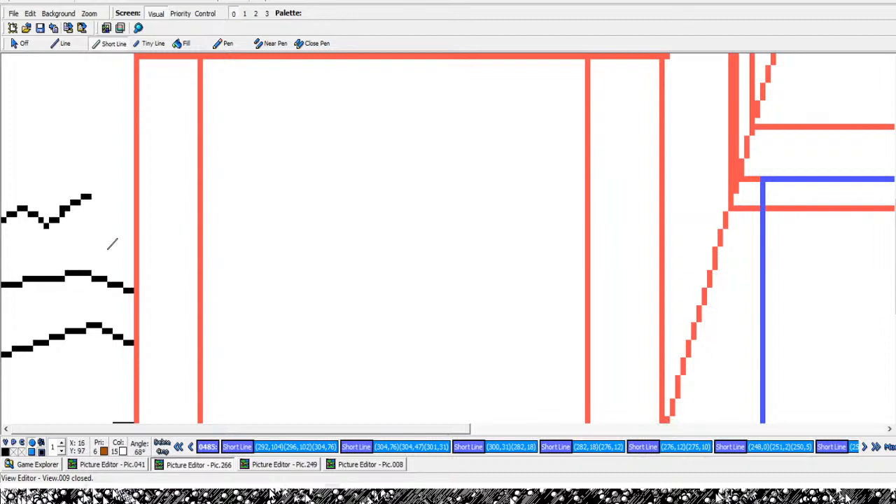
left_click(100, 253)
left_click(123, 256)
left_click(138, 266)
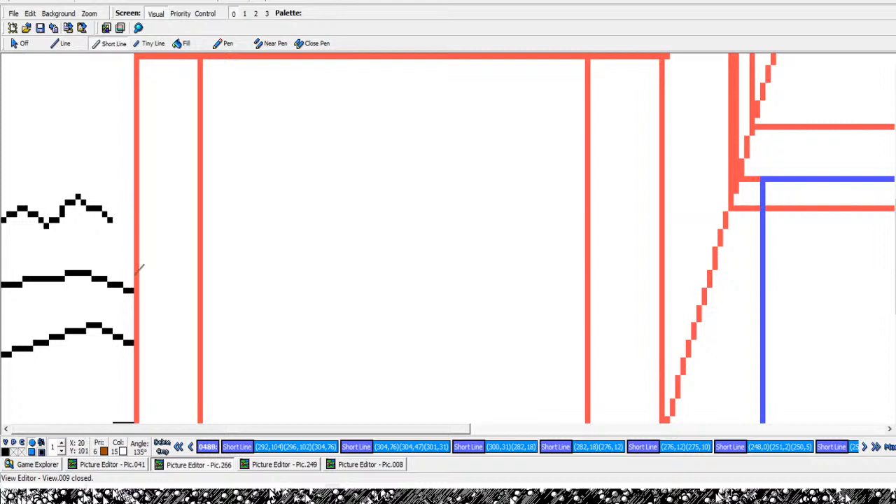
- Finish the jagged bush outline up to the house's left wall and return to the end of the picture's drawing commands
left_click(155, 295)
right_click(149, 292)
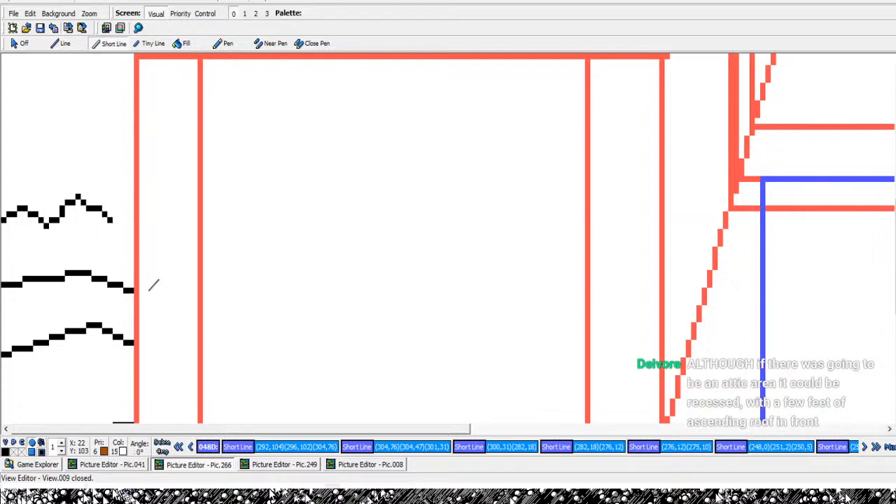
left_click(144, 285)
right_click(144, 289)
left_click(137, 288)
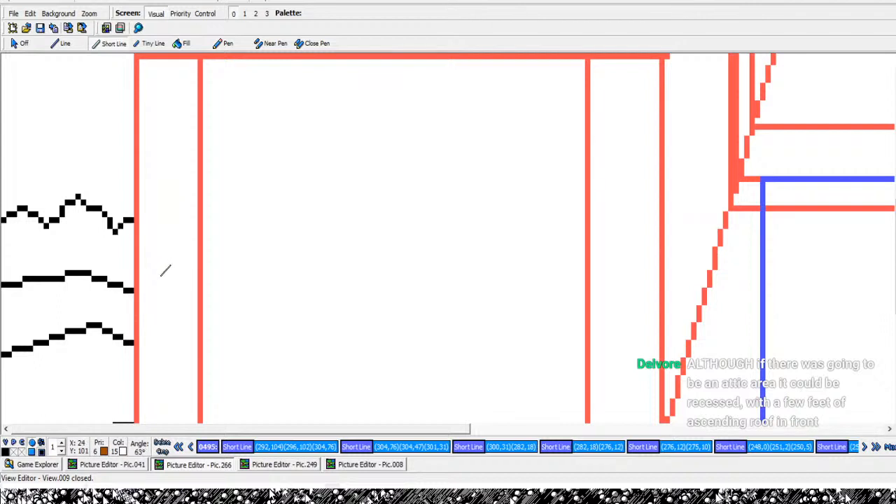
left_click(166, 271)
right_click(166, 270)
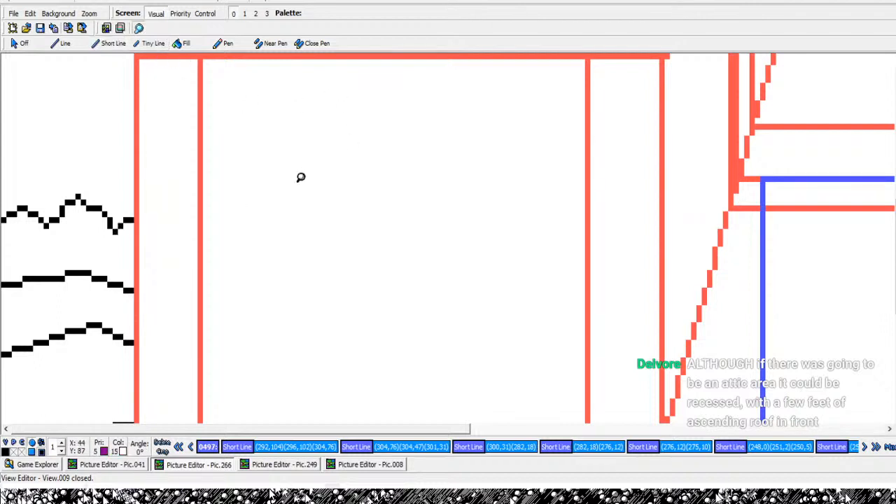
scroll(300, 176, "down", 4)
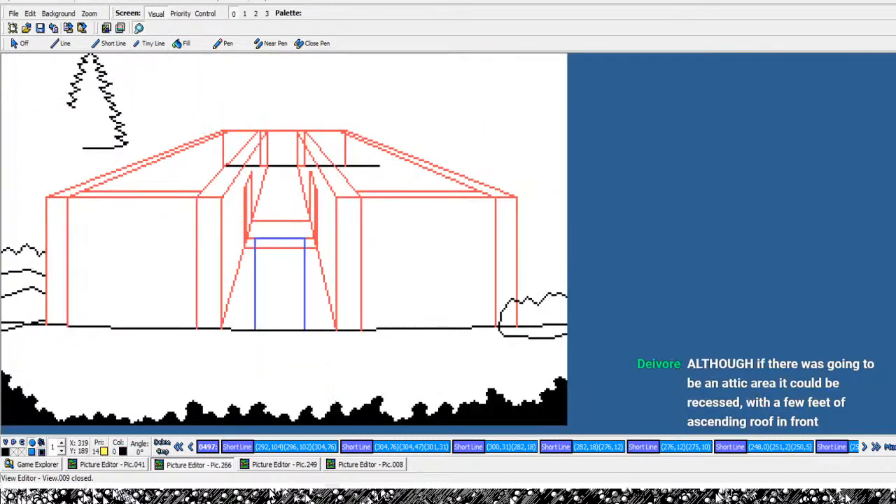
left_click(877, 447)
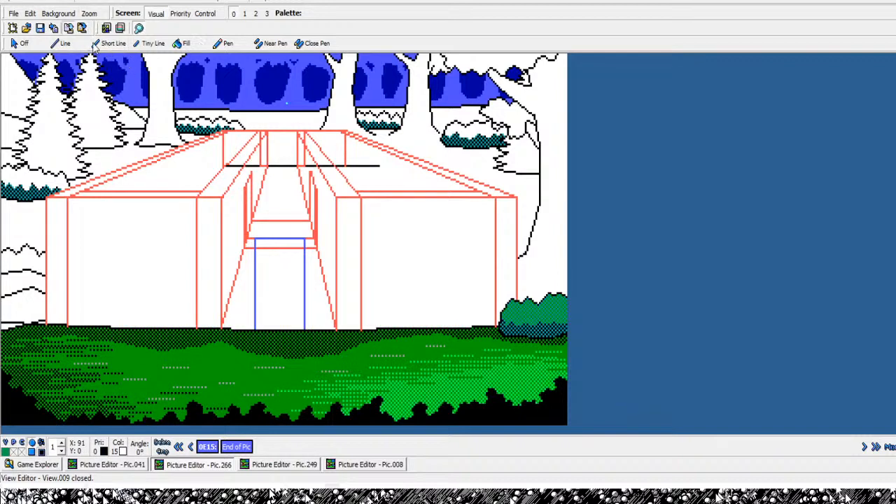
left_click(61, 43)
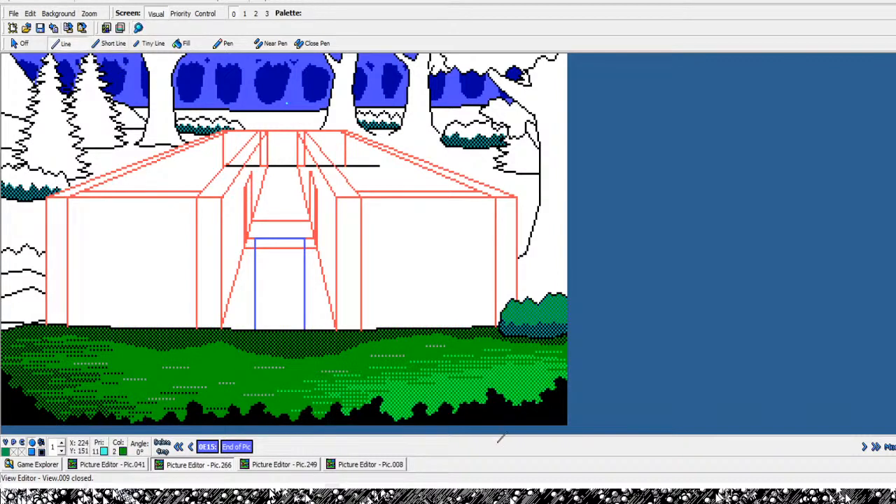
mouse_move(447, 327)
left_mouse_down()
mouse_move(448, 192)
mouse_move(441, 184)
left_mouse_up()
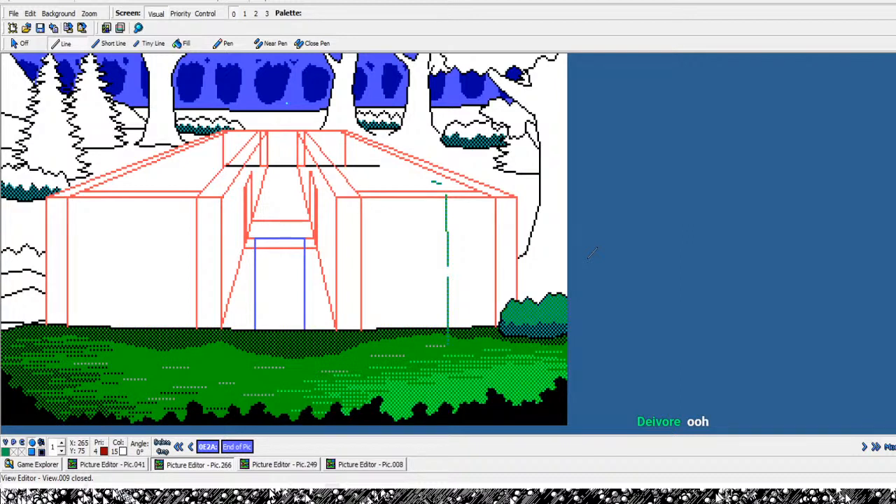
key("Left")
key("Left")
key("Left")
key("Delete")
key("Delete")
key("Delete")
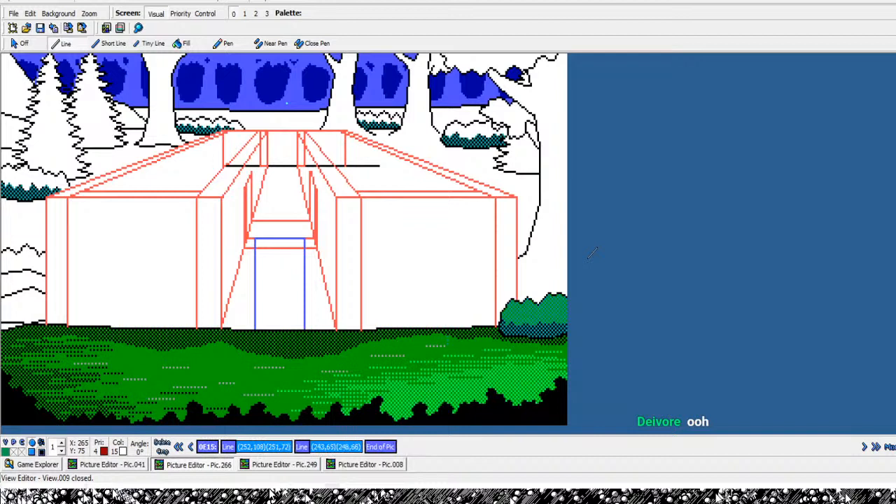
key("Left")
key("Left")
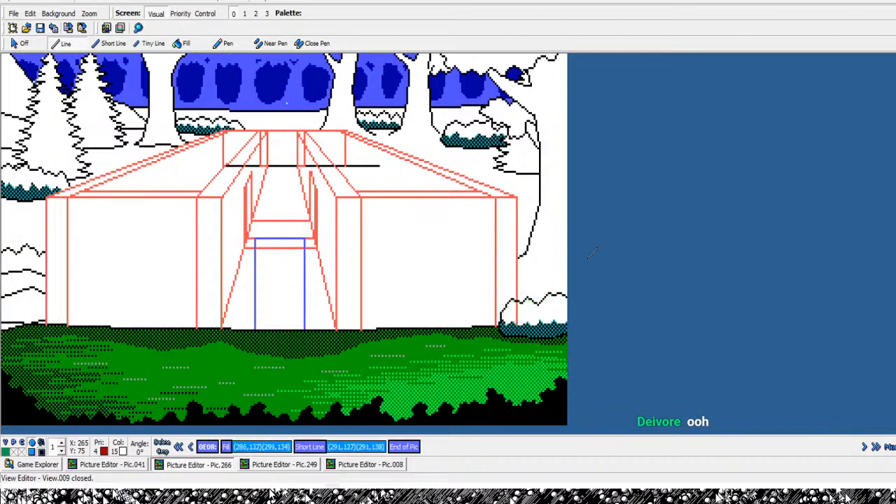
key("Right")
key("Right")
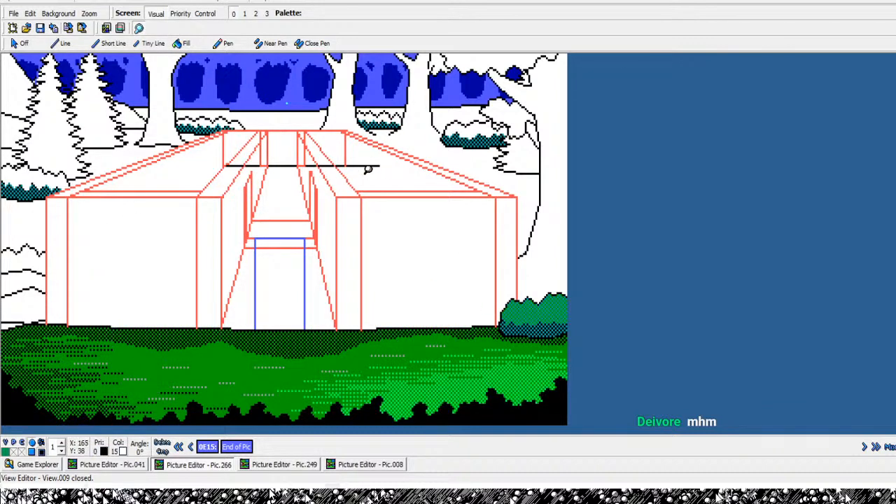
scroll(44, 342, "up", 3)
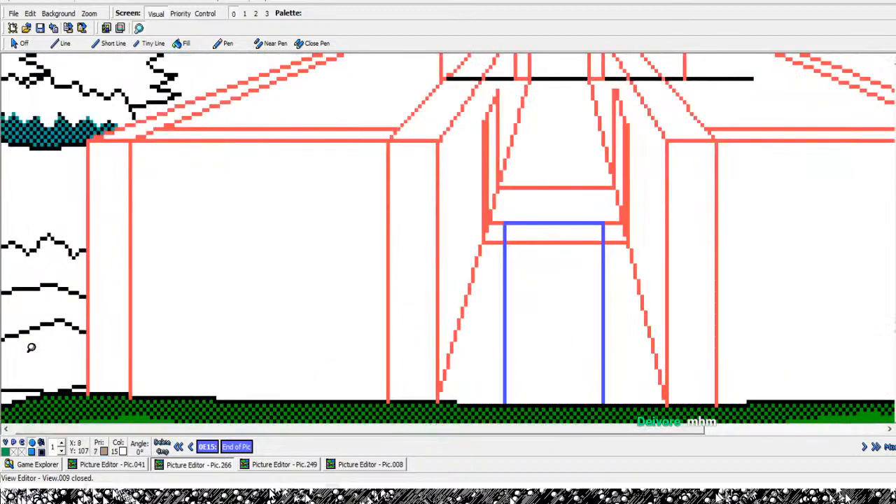
- Draw a green and dark cyan zigzag short line across the uppermost jagged bush beside the house's left wall and fill above it
left_click(7, 429)
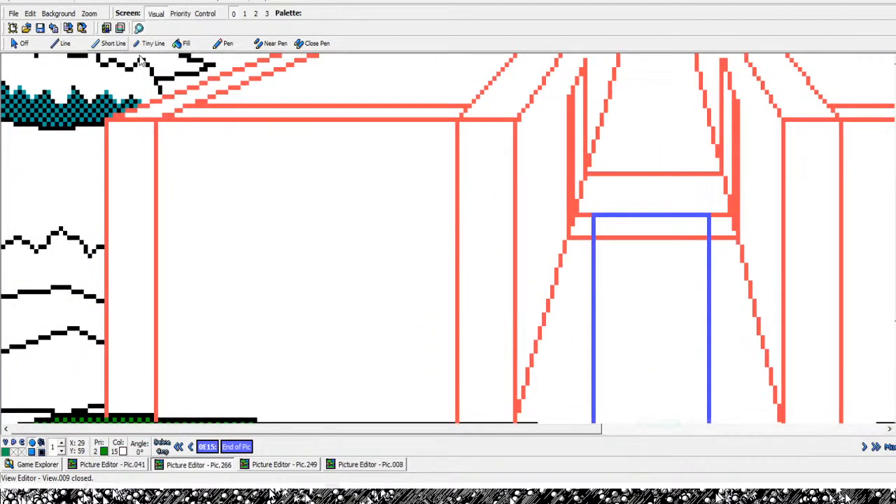
left_click(112, 44)
left_click(3, 265)
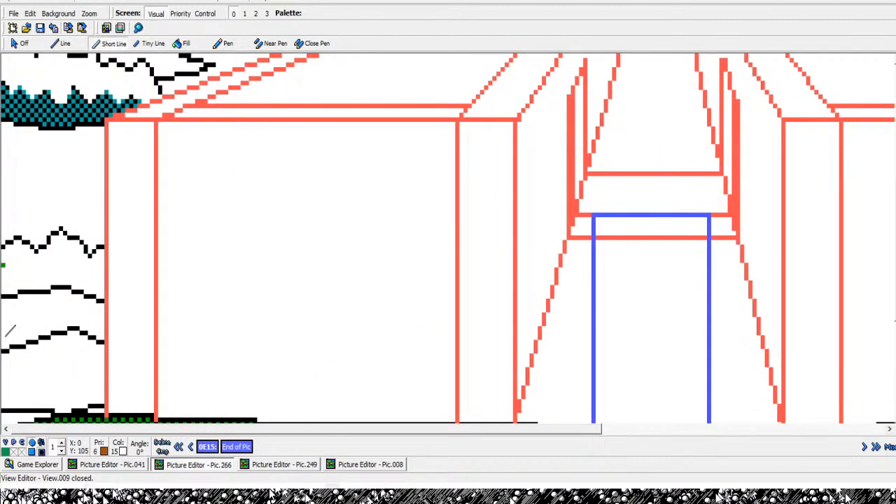
left_click(14, 269)
left_click(28, 261)
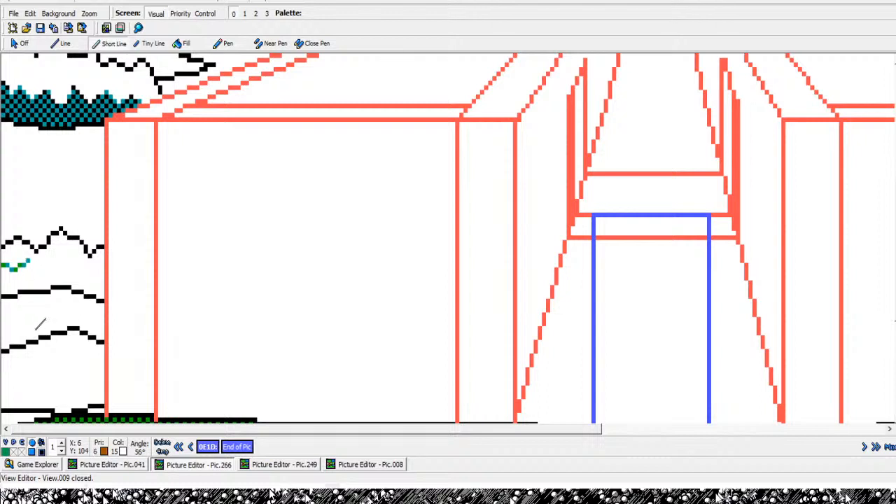
left_click(44, 274)
left_click(57, 262)
left_click(69, 274)
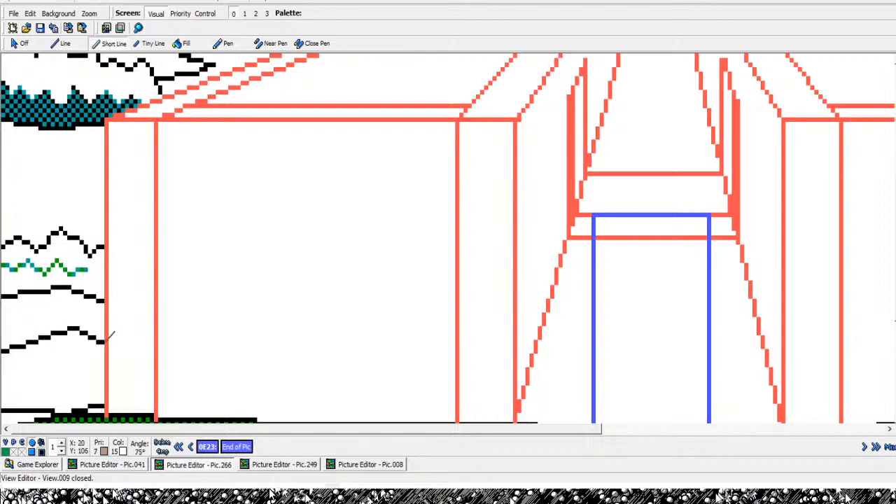
left_click(85, 269)
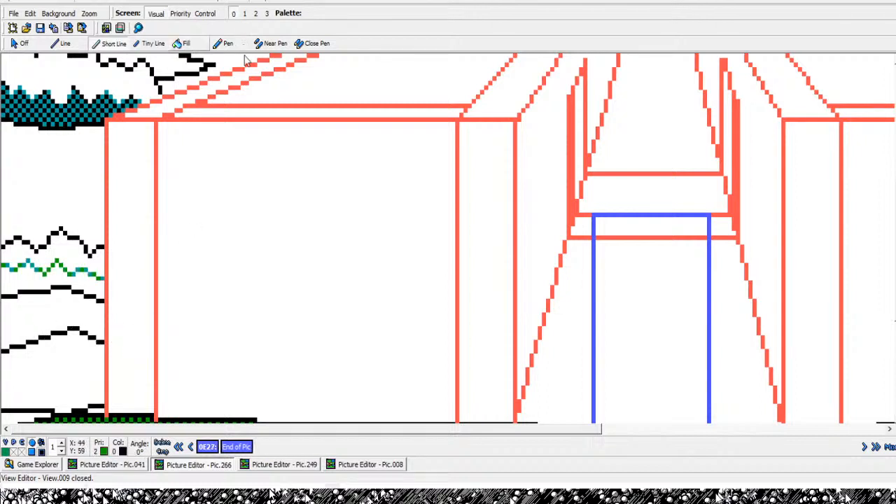
left_click(182, 44)
left_click(82, 260)
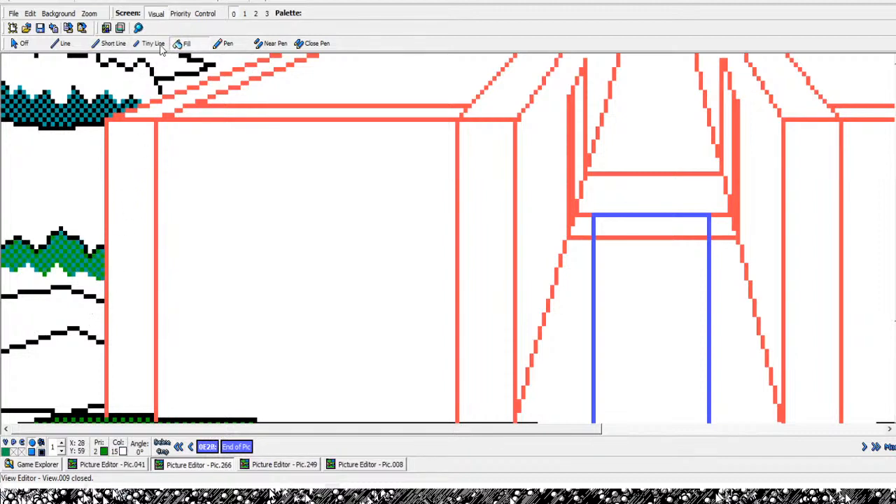
- Fill the upper parts of the four bushes behind the house with the green and dark cyan dither
left_click(138, 28)
right_click(220, 135)
right_click(219, 135)
right_click(219, 135)
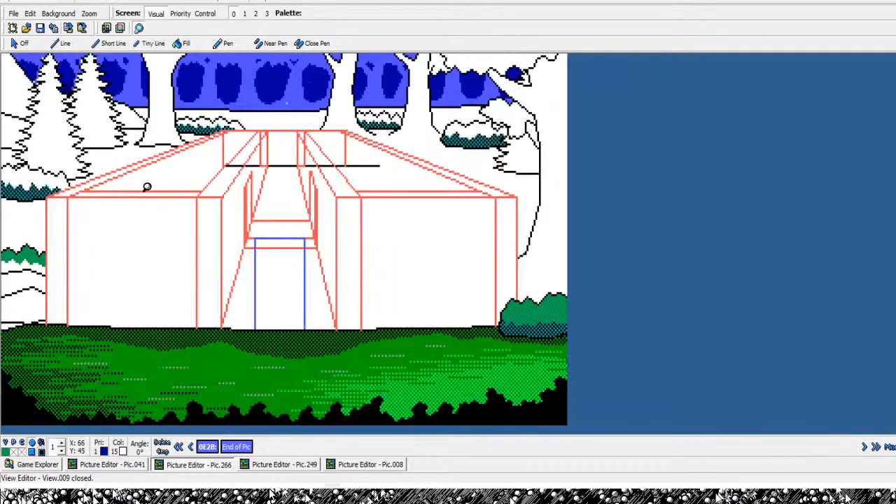
left_click(182, 43)
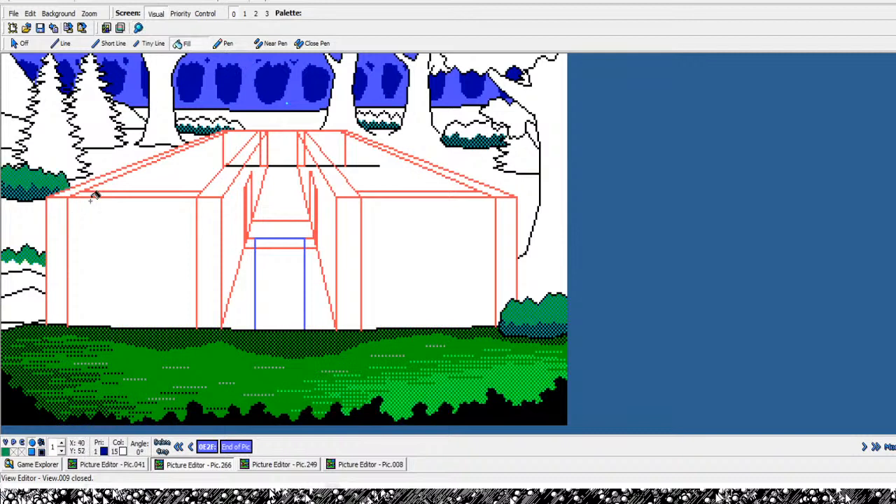
left_click(65, 190)
left_click(216, 122)
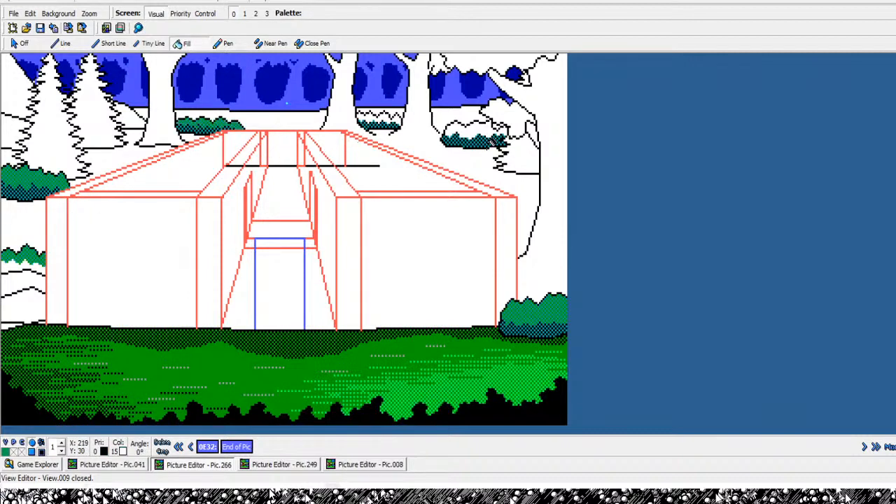
left_click(386, 120)
left_click(466, 128)
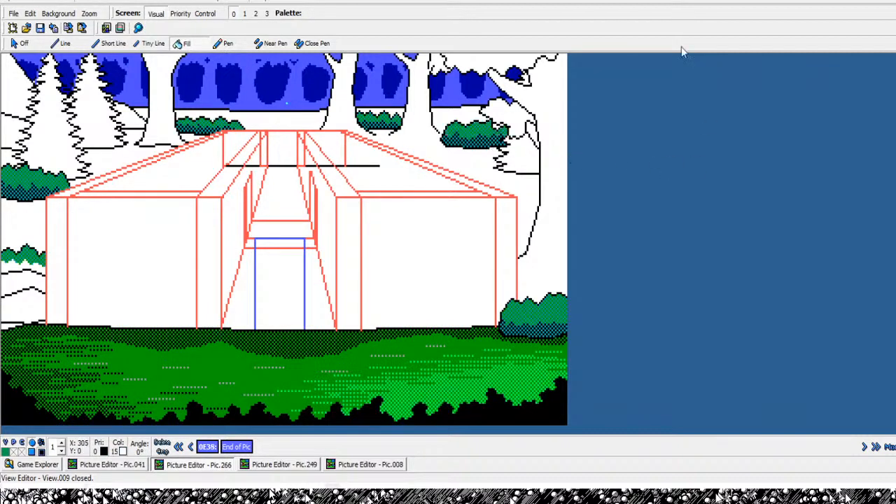
- Locate the commands of the green and dark cyan zigzag line and its fill beside the house's left wall and delete them
key("Left")
key("Left")
key("Left")
key("Left")
key("Right")
key("Left")
key("Right")
key("Right")
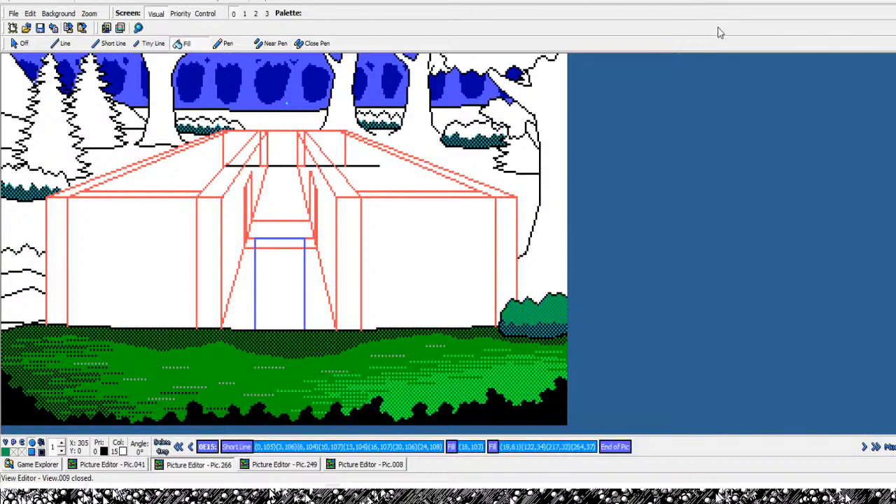
key("Left")
key("Left")
key("Right")
key("Right")
key("Right")
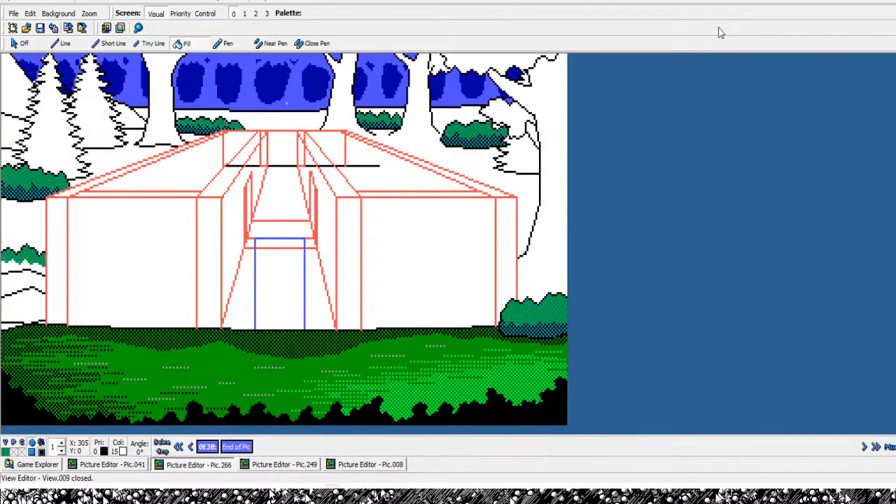
key("Left")
key("Left")
key("Left")
key("Delete")
key("Delete")
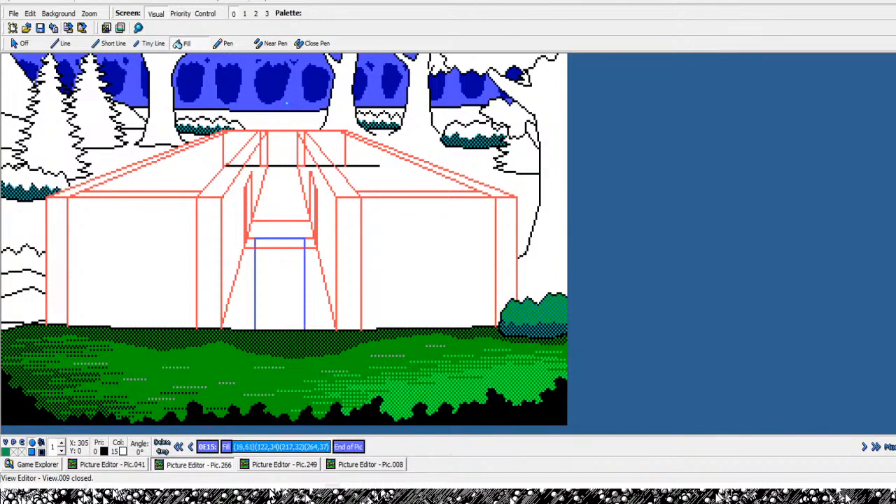
key("Delete")
- Go back in the drawing commands to just before Visual Set 0:23 and start a zigzag short line under the uppermost jagged outline left of the house
key("Left")
key("Left")
key("Left")
key("Left")
key("Left")
key("Left")
key("Left")
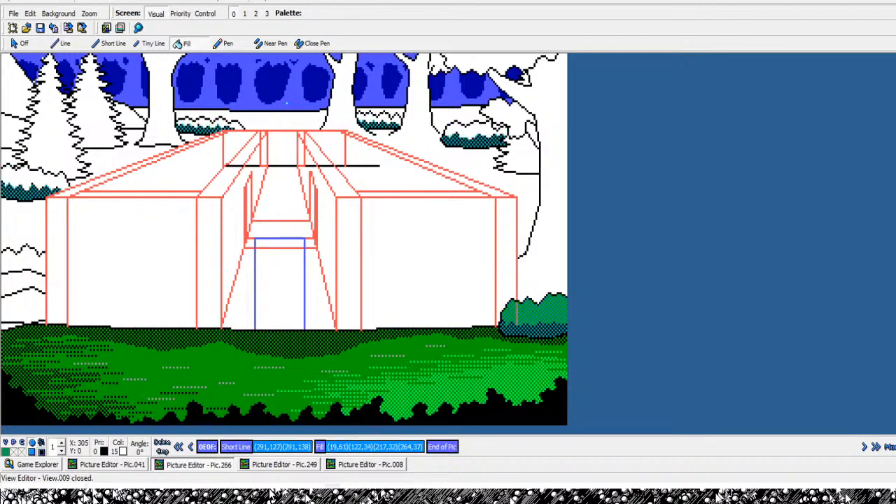
key("Right")
key("Right")
key("Right")
key("Right")
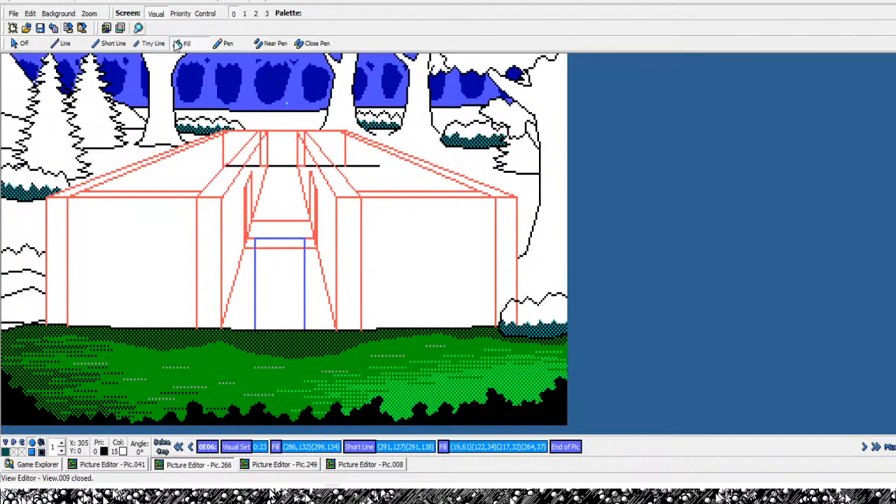
scroll(30, 345, "up", 2)
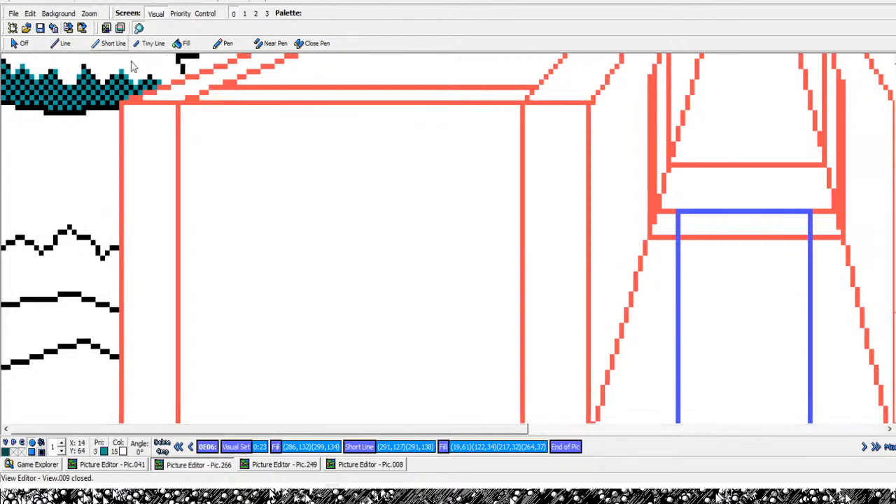
left_click(112, 43)
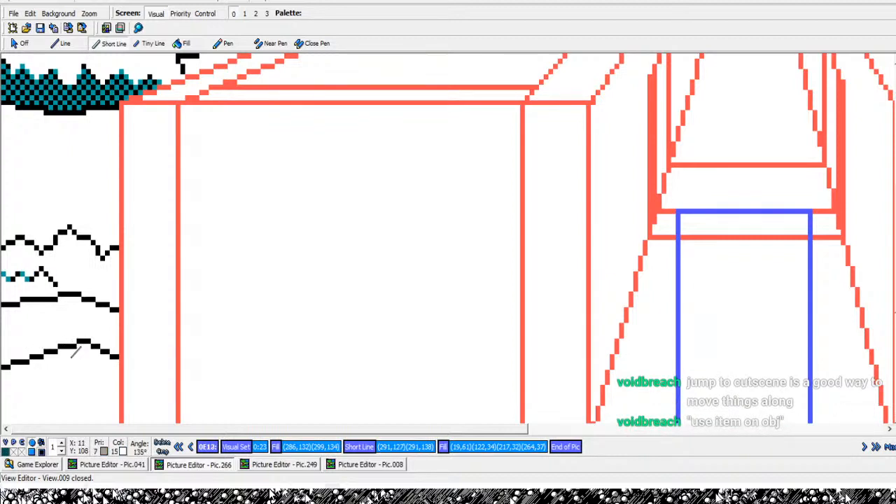
left_click(104, 353)
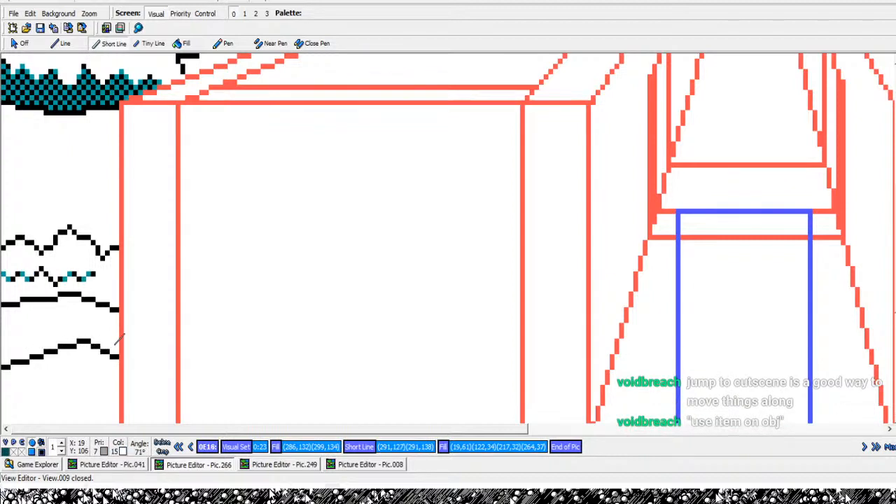
- Continue the zigzag short line to the house's left wall and fill the bush base below with the black and dark cyan dither
left_click(118, 347)
left_click(132, 370)
left_click(132, 368)
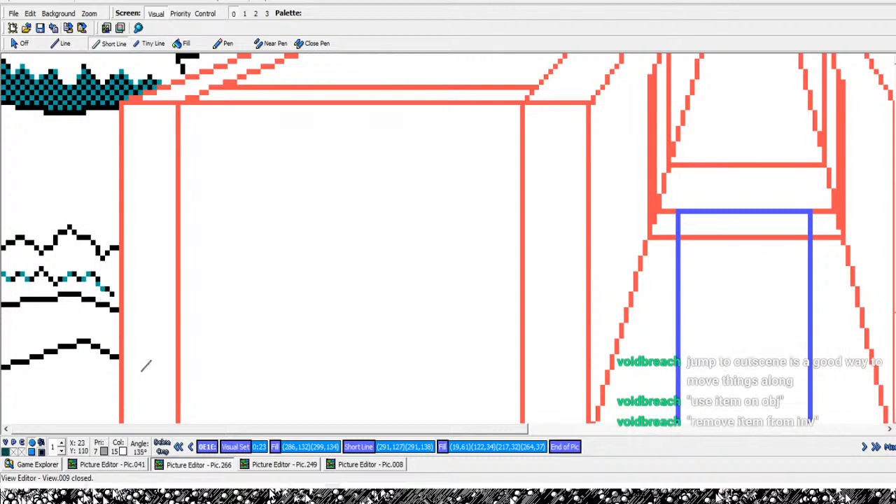
left_click(142, 372)
right_click(143, 373)
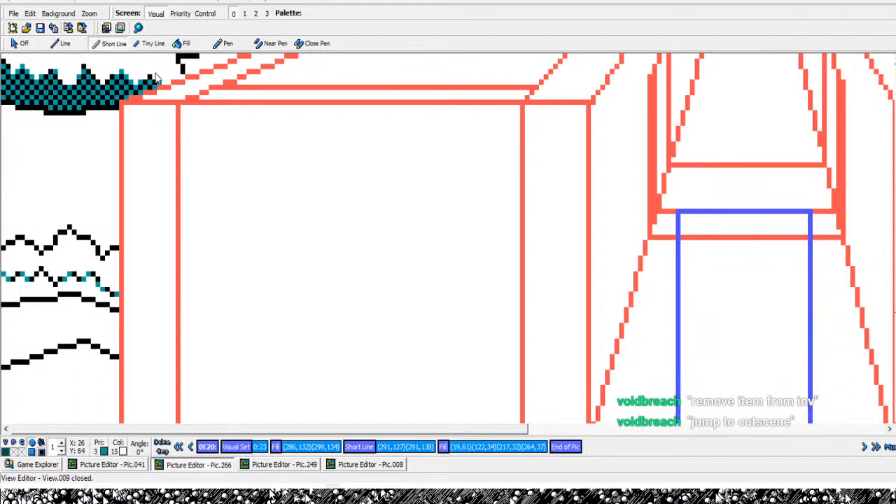
left_click(183, 43)
left_click(99, 294)
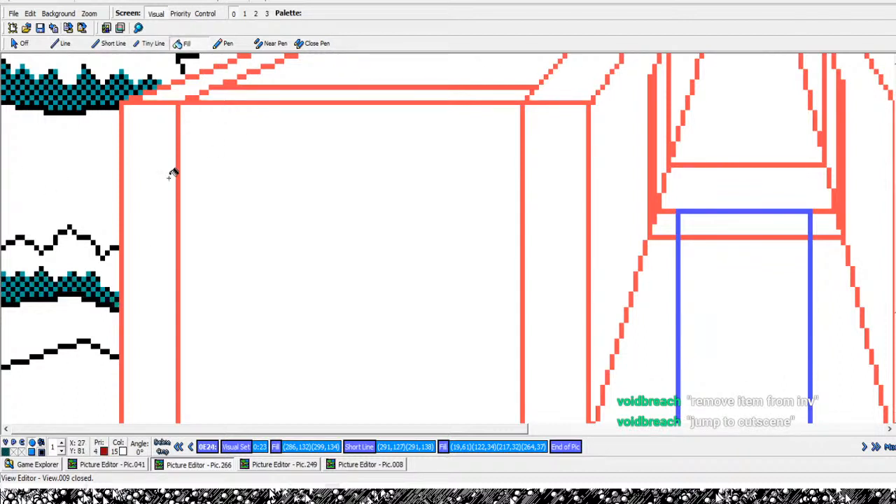
- Return to the end of the drawing commands and fill the upper part of the bush beside the house's left wall with green and dark cyan dither
left_click(138, 28)
right_click(250, 280)
right_click(250, 280)
right_click(249, 280)
right_click(246, 282)
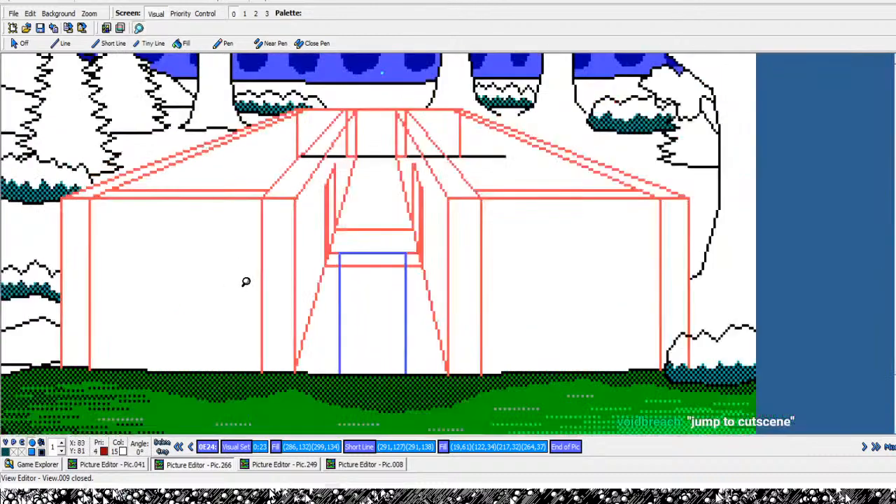
right_click(244, 283)
key("Right")
key("Right")
key("Right")
key("Right")
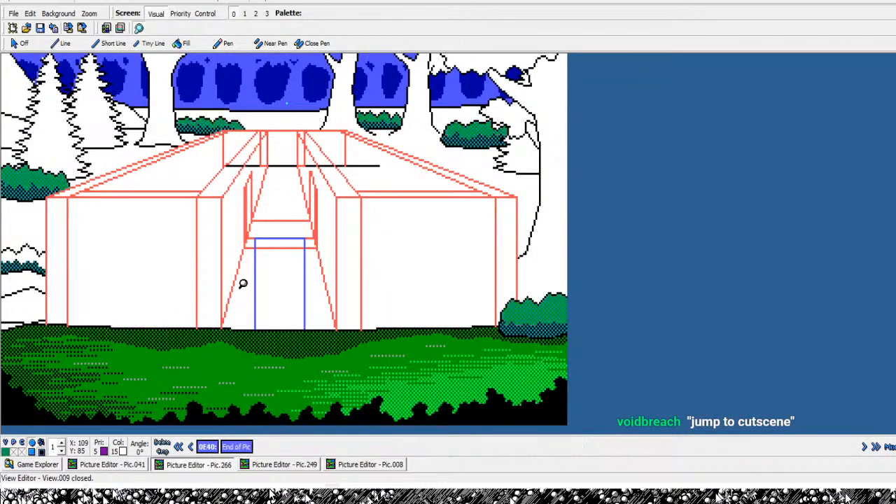
left_click(183, 43)
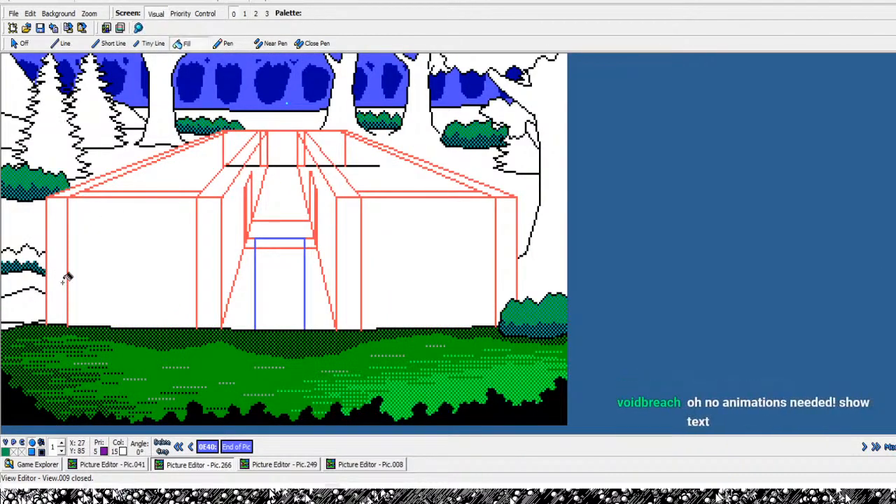
left_click(25, 258)
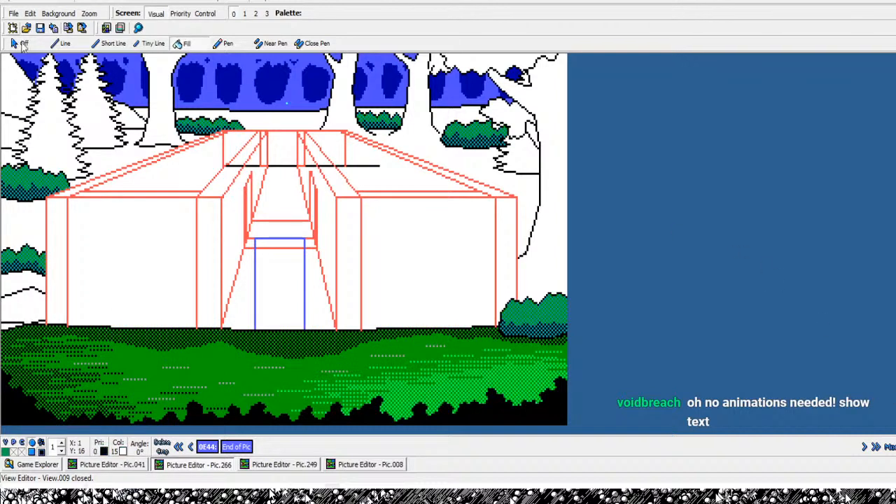
left_click(185, 44)
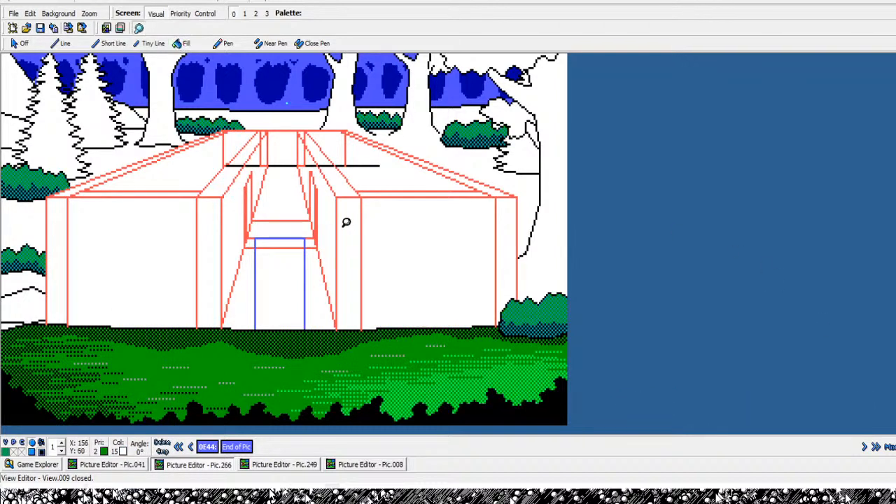
right_click(407, 402)
left_click(258, 320)
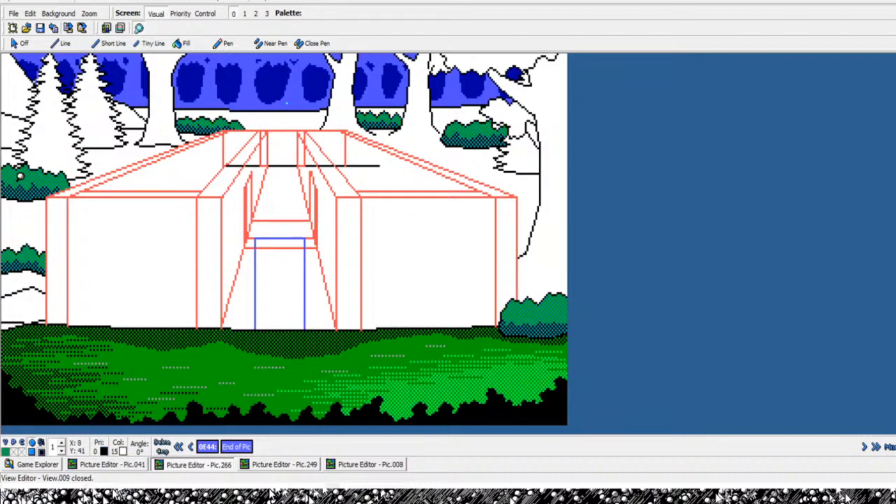
left_click(87, 203)
right_click(87, 203)
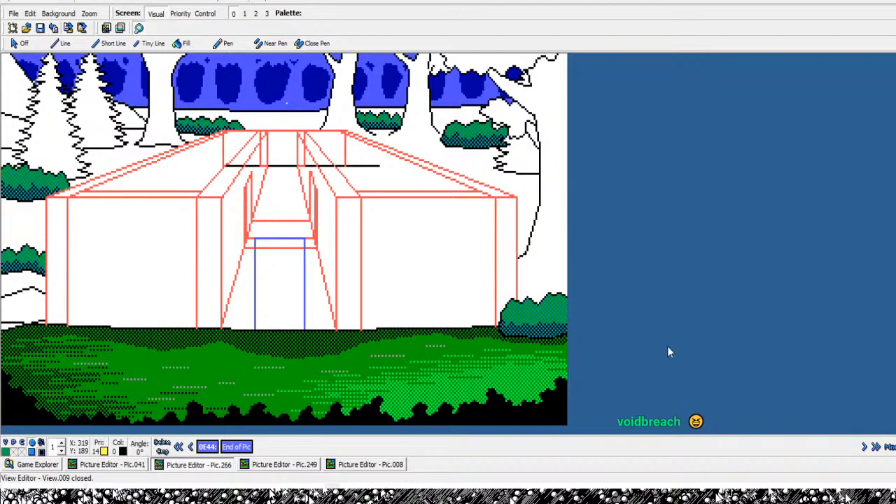
- Locate the black horizontal short line across the roof, (126,57) to (213,57), delete it and return to the end of the drawing commands
key("Page_Up")
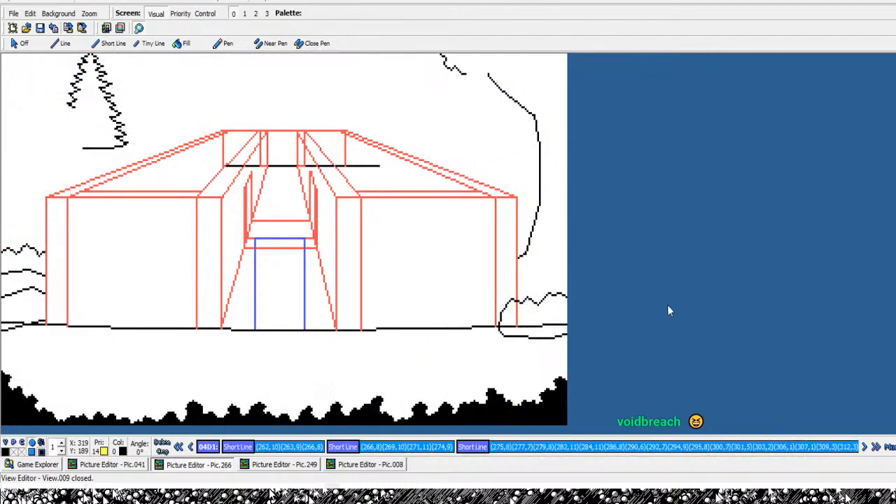
key("Page_Up")
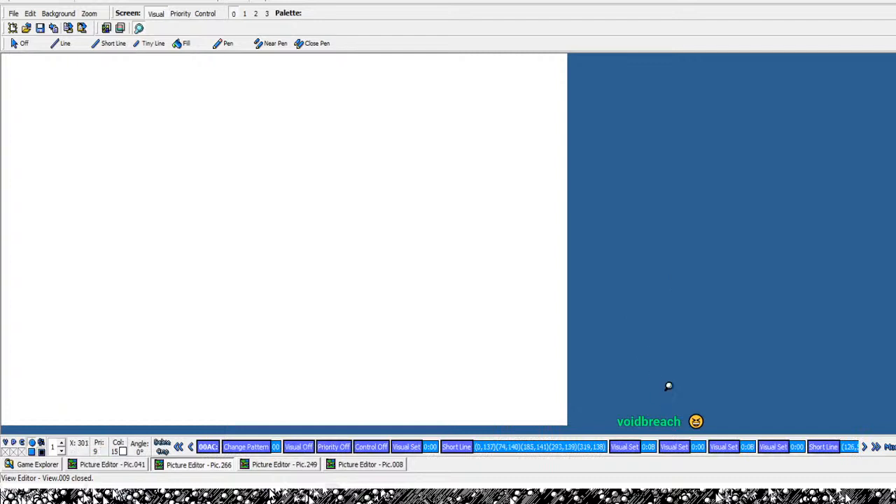
key("Right")
key("Right")
key("Right")
key("Right")
key("Right")
key("Right")
key("Right")
key("Right")
key("Right")
key("Right")
key("Right")
key("Right")
key("Right")
key("Right")
key("Right")
key("Right")
key("Right")
key("Right")
key("Right")
key("Right")
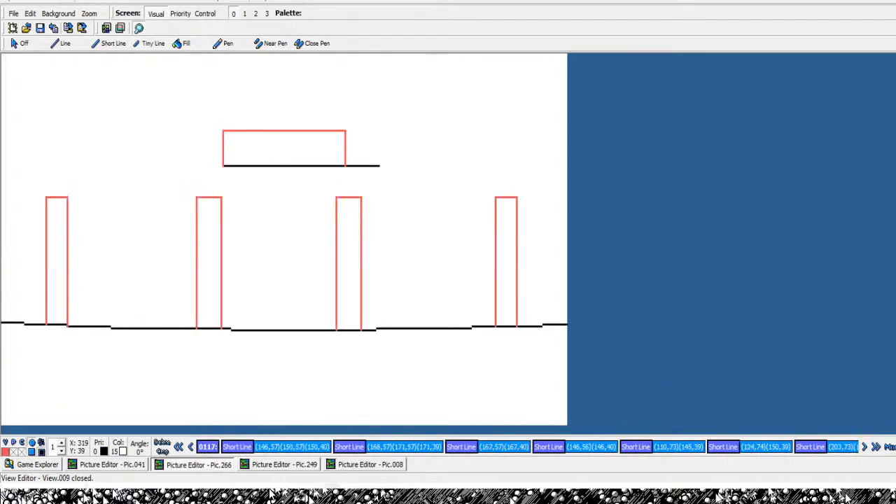
key("Left")
key("Left")
key("Left")
key("Left")
key("Left")
key("Left")
key("Left")
key("Left")
key("Left")
key("Left")
key("Left")
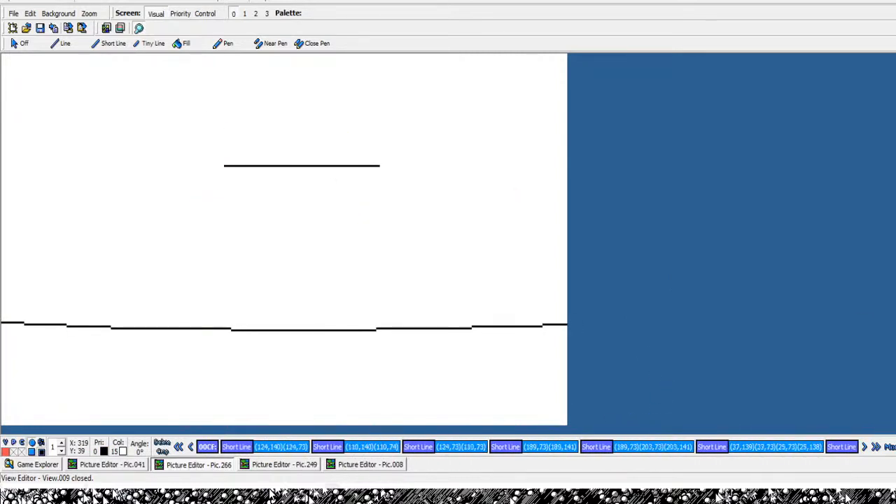
key("Left")
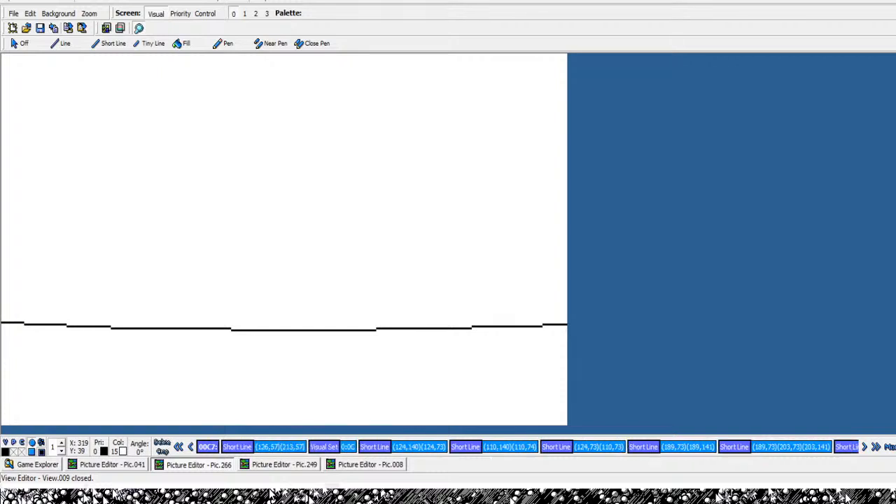
key("Right")
key("Right")
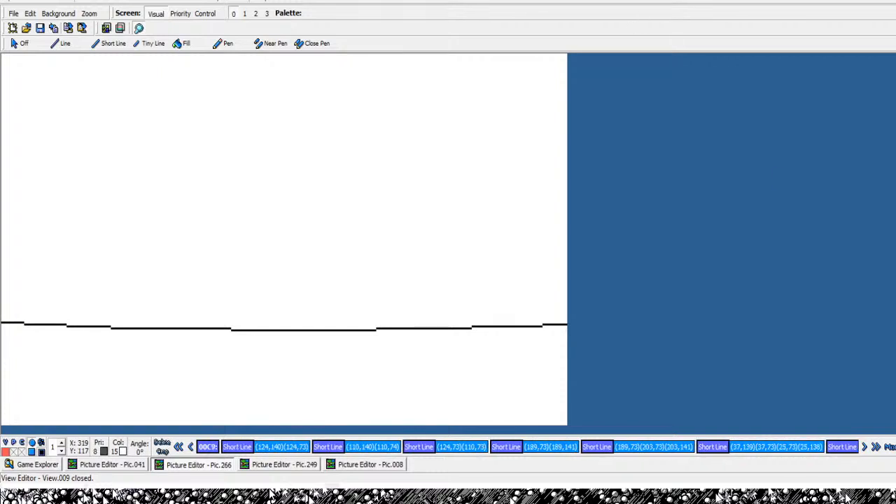
left_click(876, 447)
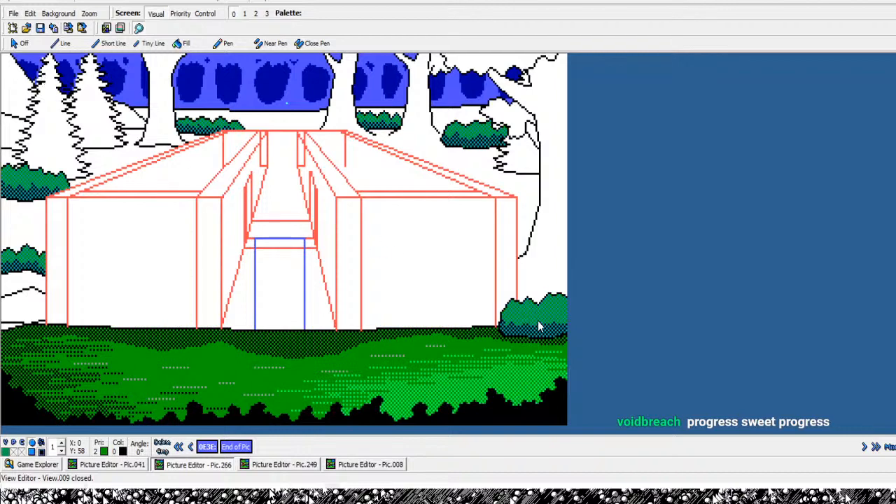
- Open the earliest 0.60 KB version of Pic266 from the game's pictures and enlarge it to match the current house drawing
left_click(39, 465)
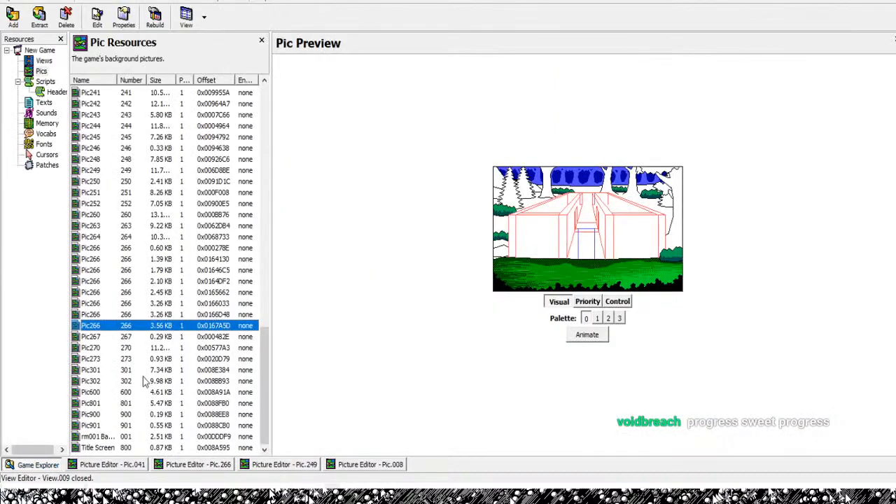
left_click(131, 315)
double_click(131, 316)
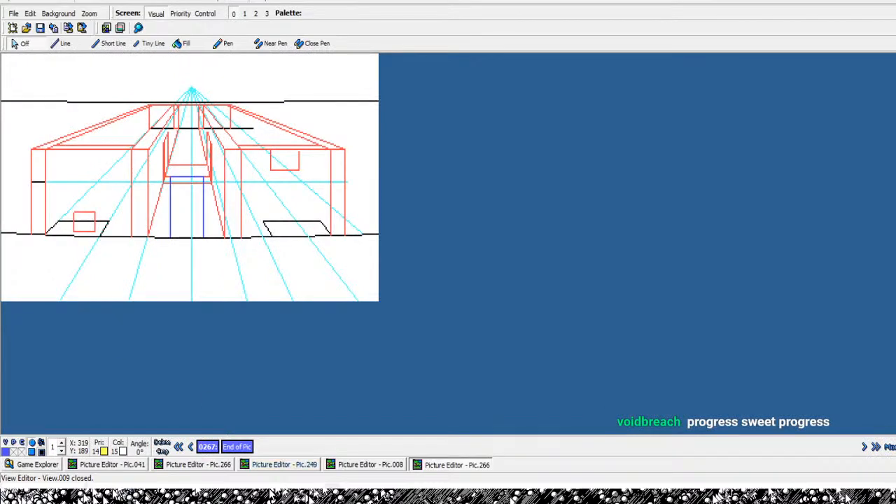
left_click(198, 465)
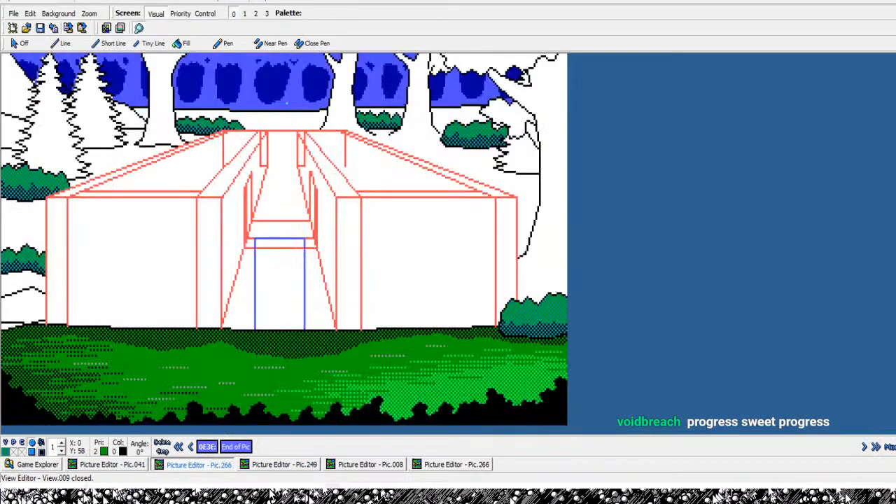
left_click(456, 465)
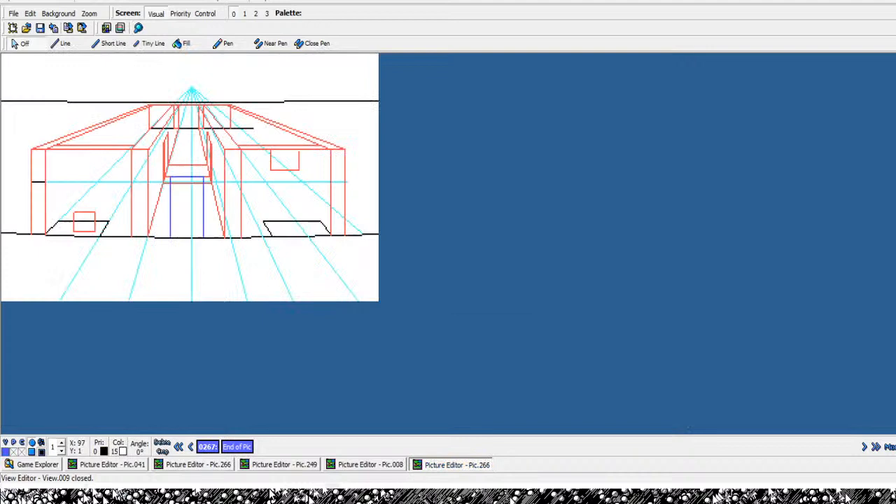
left_click(138, 29)
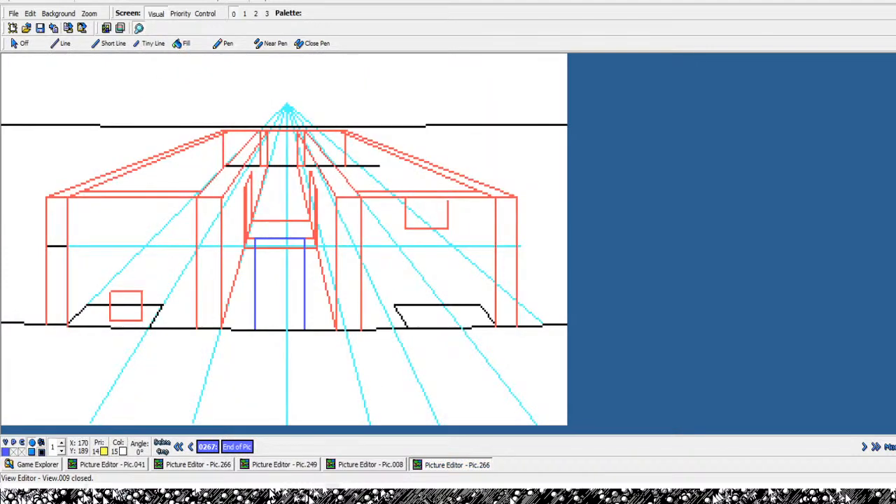
- Compare the early perspective sketch with the current house drawing, check the stone walls in Pic.041 and return to the current Pic.266
left_click(198, 465)
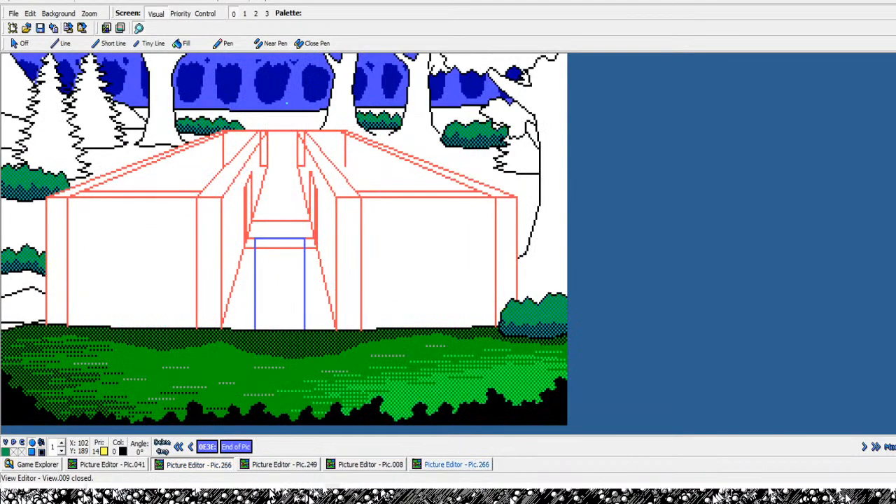
left_click(457, 465)
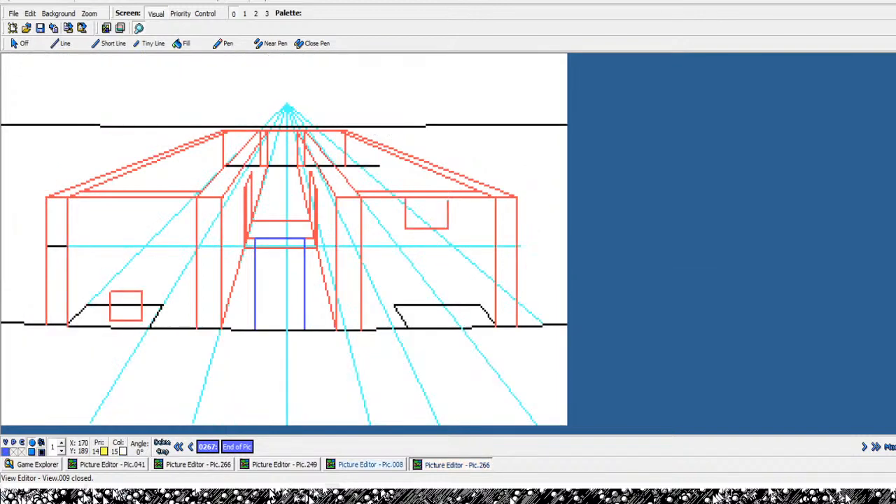
left_click(198, 465)
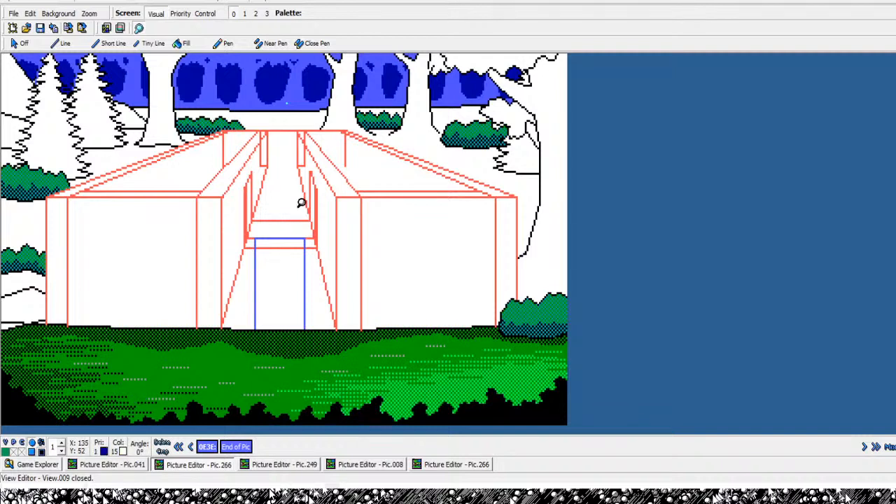
left_click(105, 464)
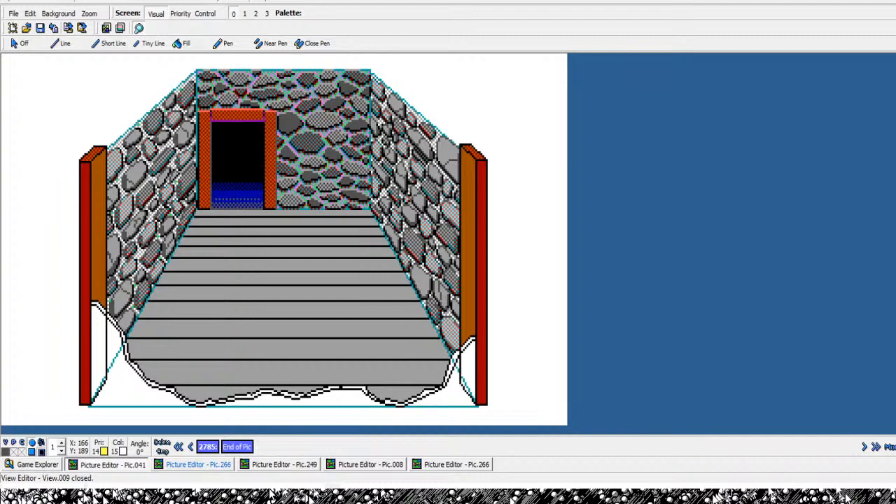
left_click(198, 464)
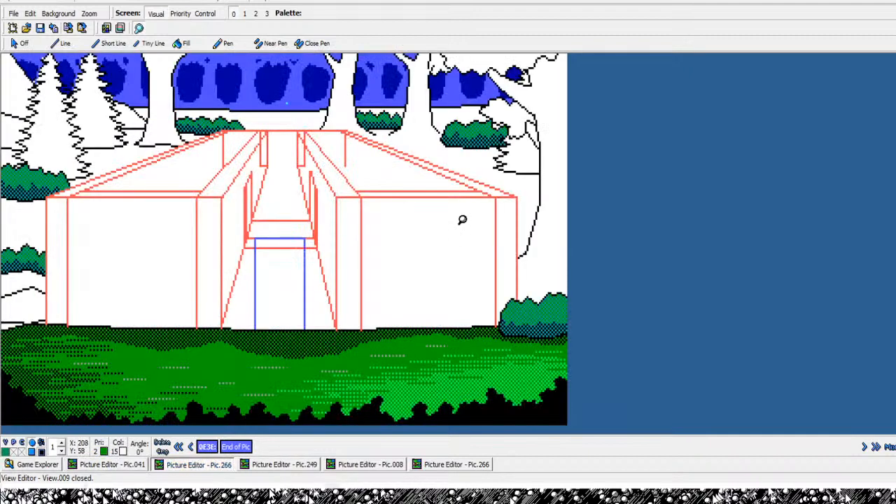